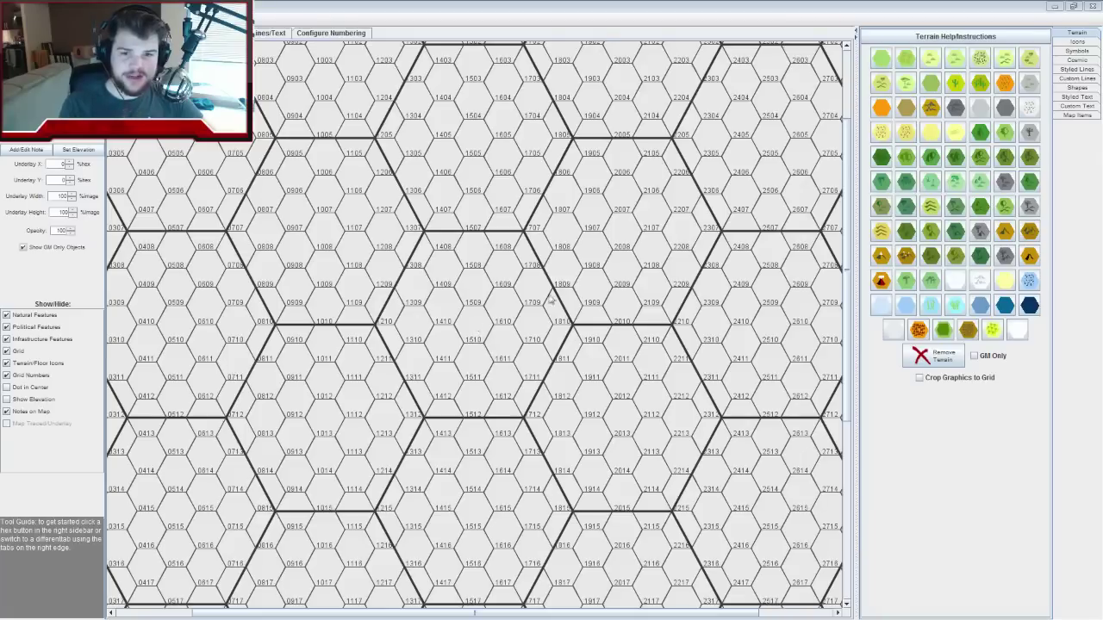
Fill hex 1510 in the middle of the map with the plain light green terrain
click(881, 61)
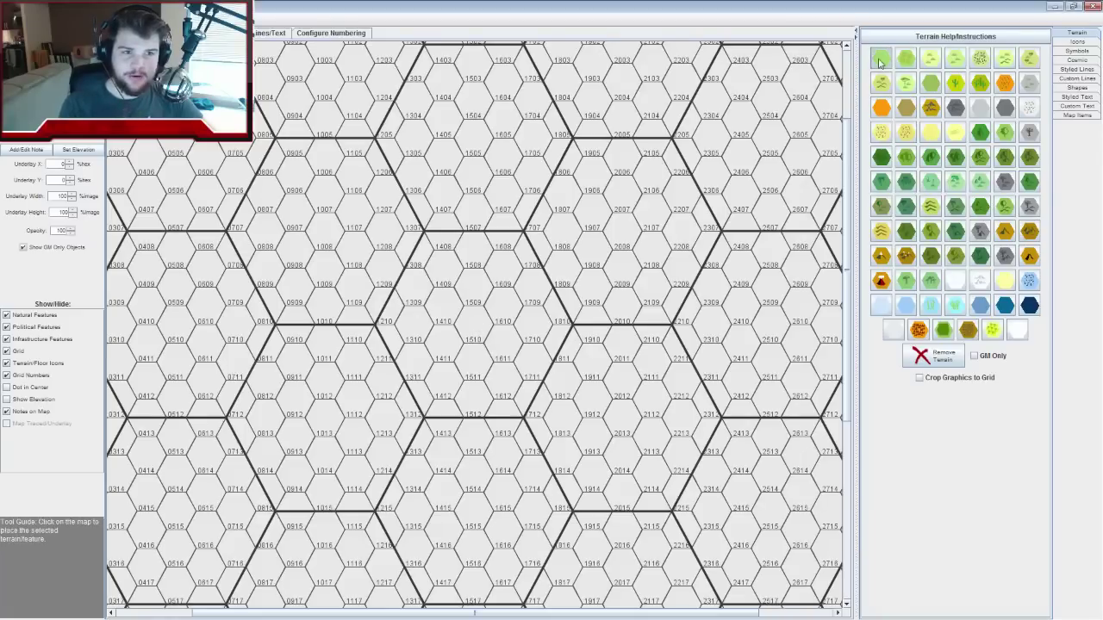
click(476, 328)
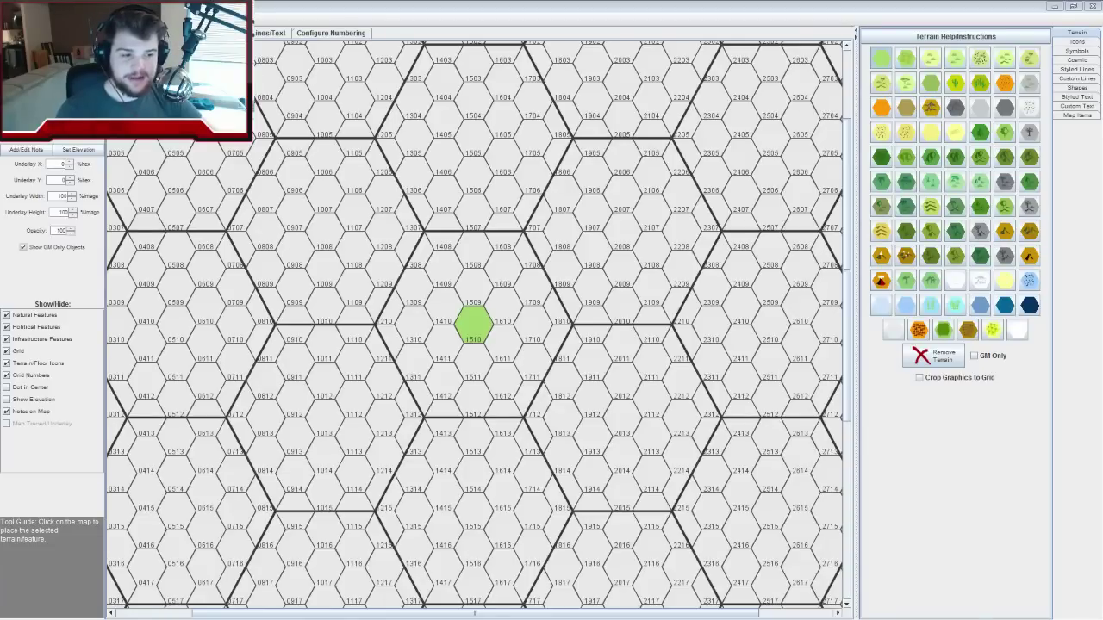
Switch to the Google Sheets workbook and review the resource rule on the Readme sheet and the resource list on the ResourcesRef sheet
key(alt+Tab)
click(256, 387)
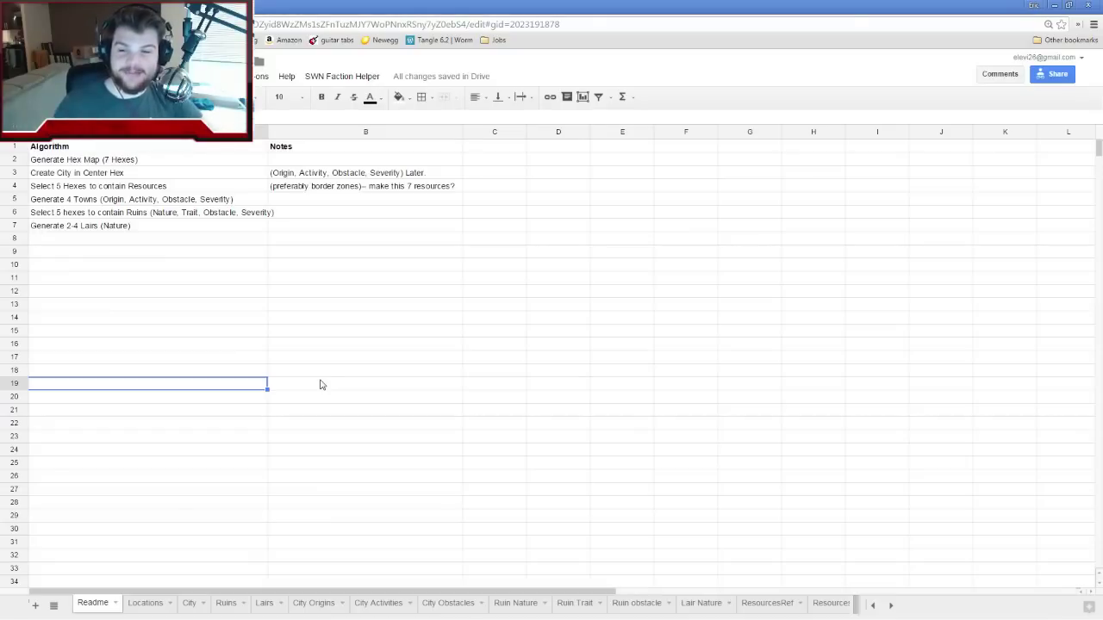
click(79, 190)
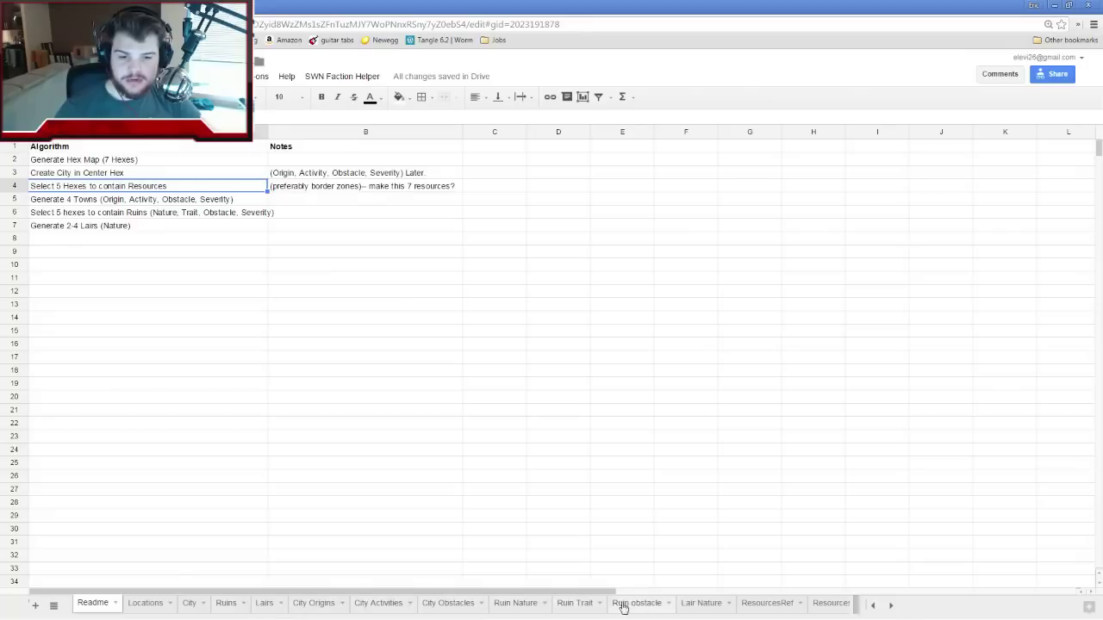
click(891, 606)
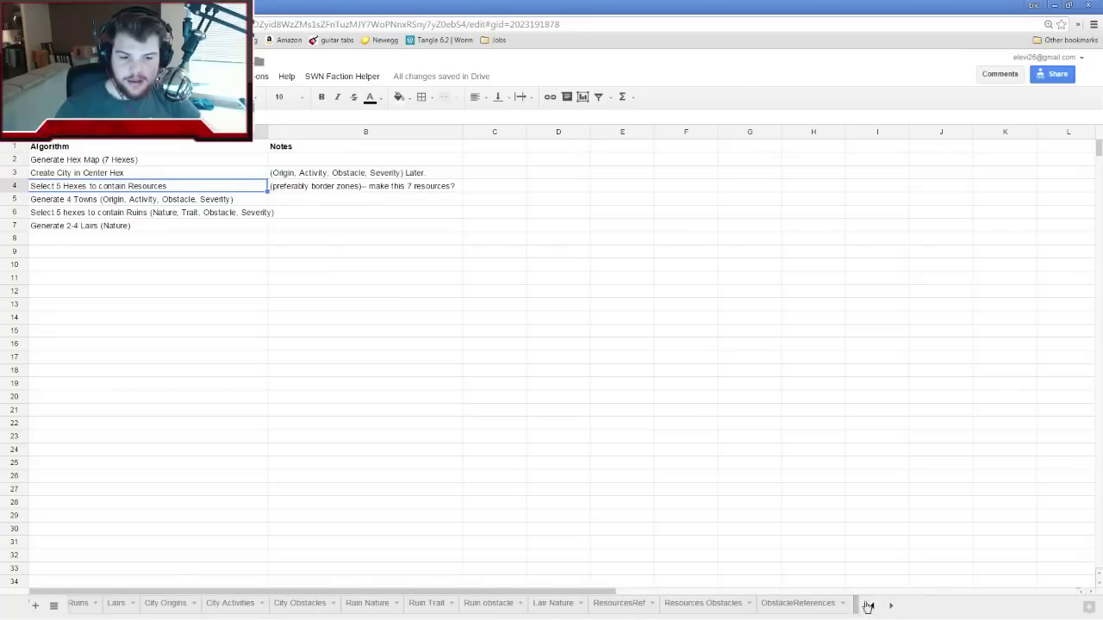
click(613, 606)
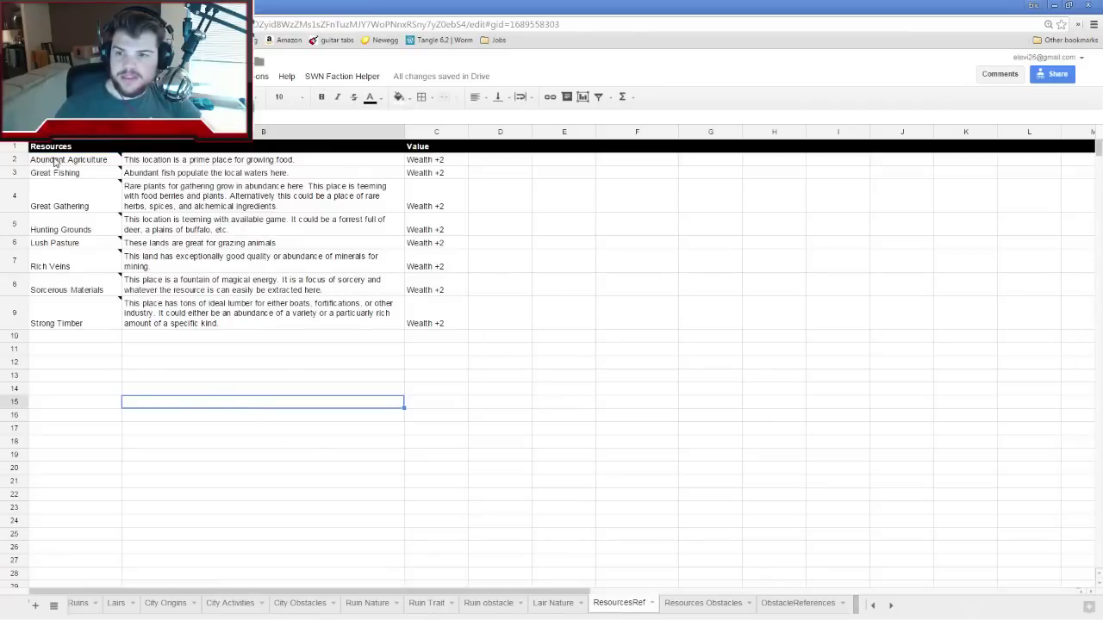
mouse_move(55, 164)
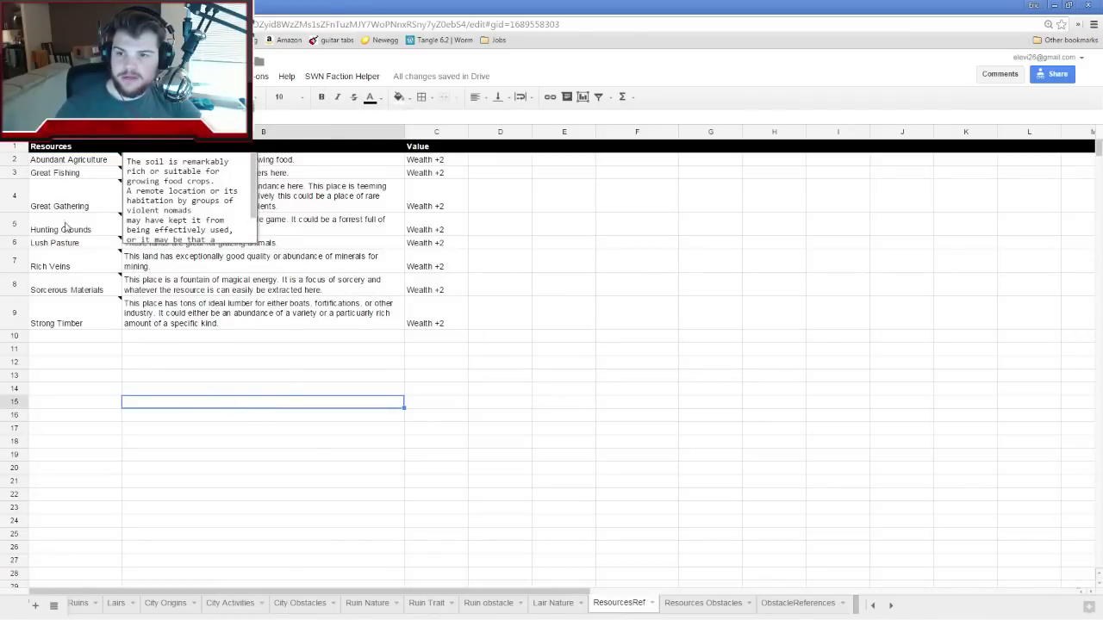
key(Left)
key(Up)
key(Up)
key(Up)
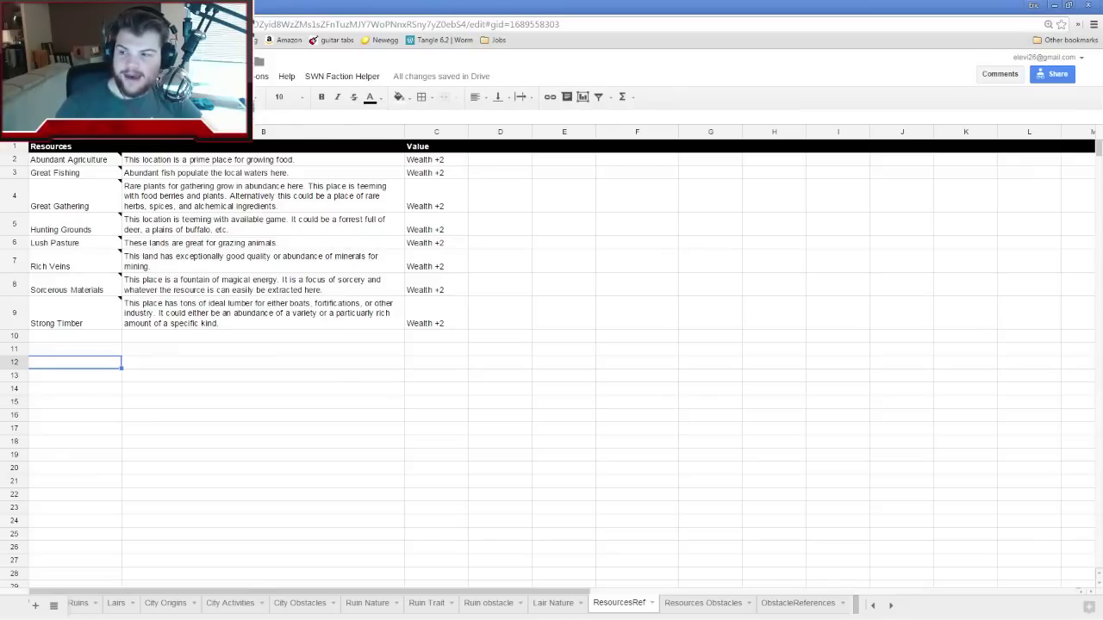
Switch to Roll20 and roll 5d8 in the chat to pick the five resources
key(ctrl+Tab)
click(1056, 586)
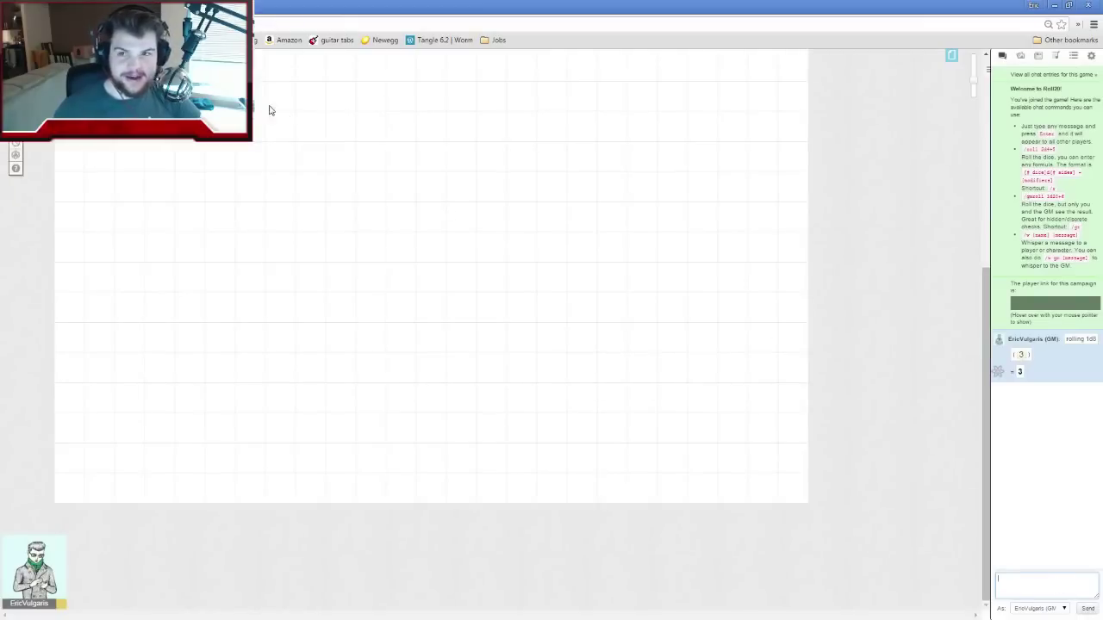
key(ctrl+shift+Tab)
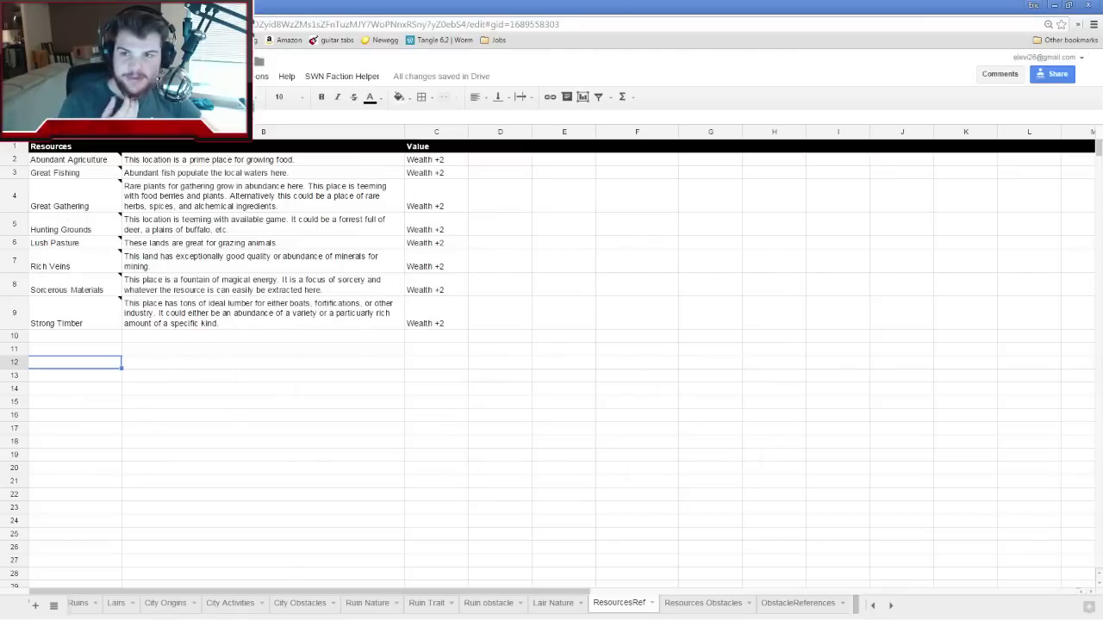
key(ctrl+Tab)
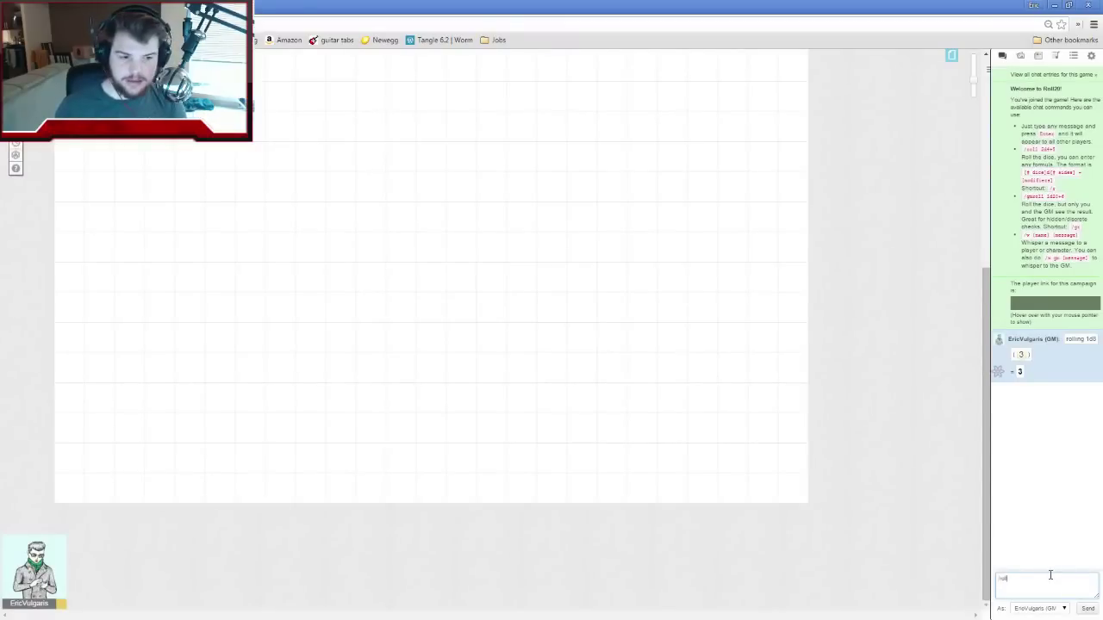
key(Return)
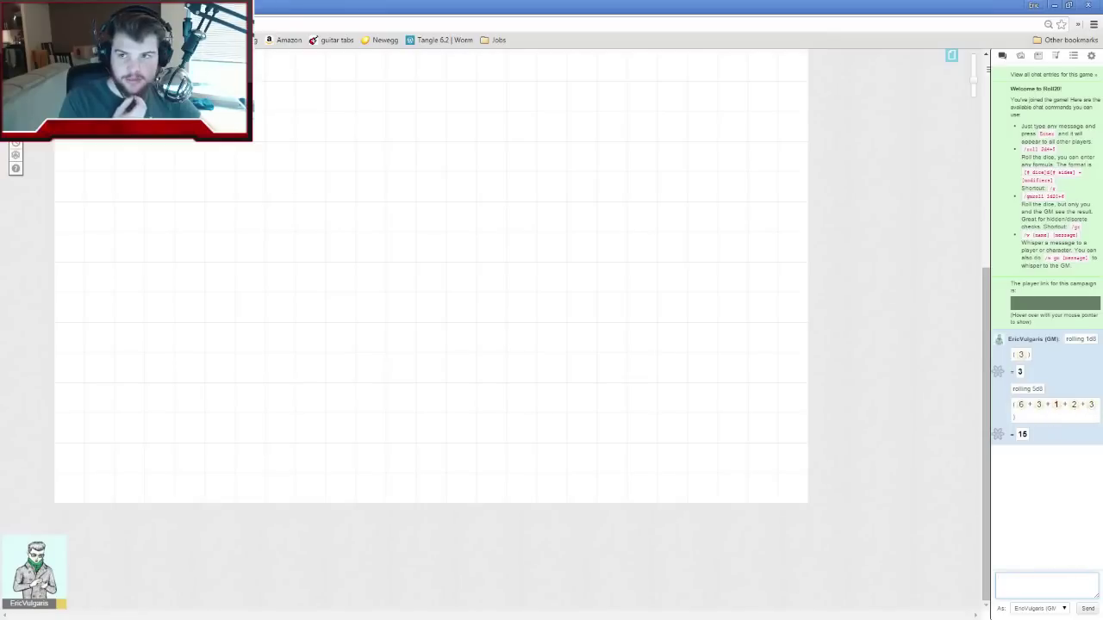
Return to Google Sheets and set the Location Type to Resource in rows 2 to 6 of the Locations sheet
key(ctrl+Tab)
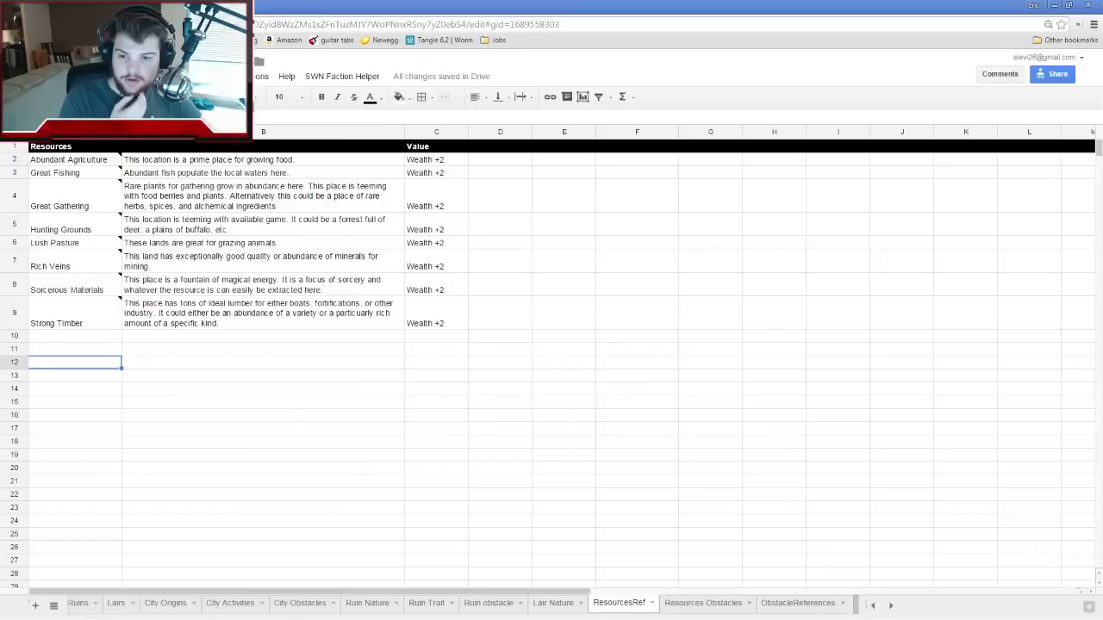
click(874, 607)
click(874, 608)
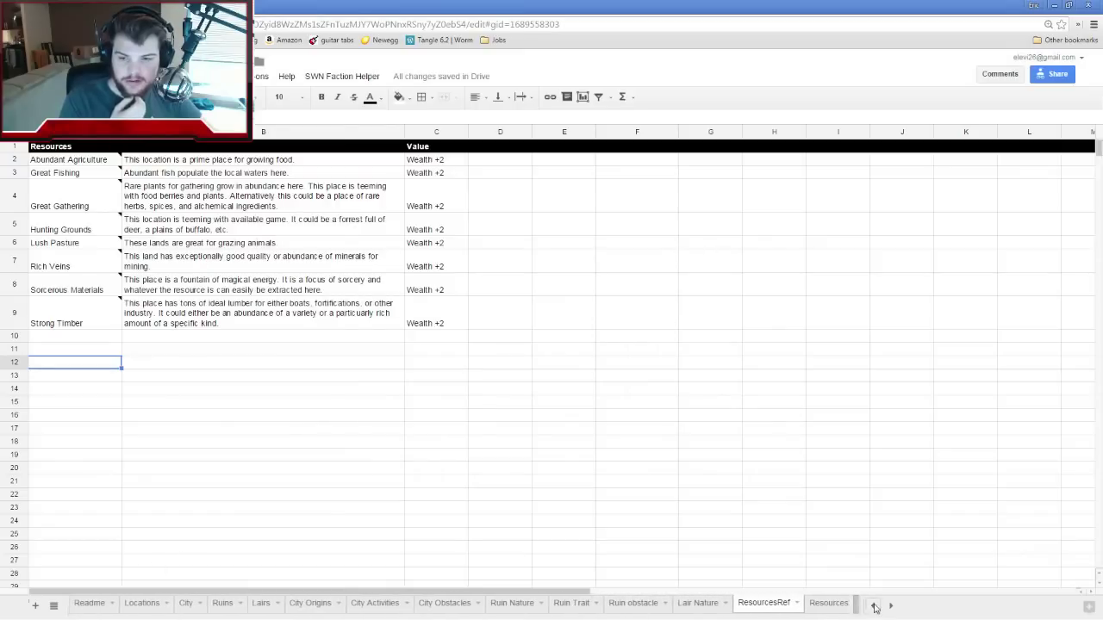
click(142, 603)
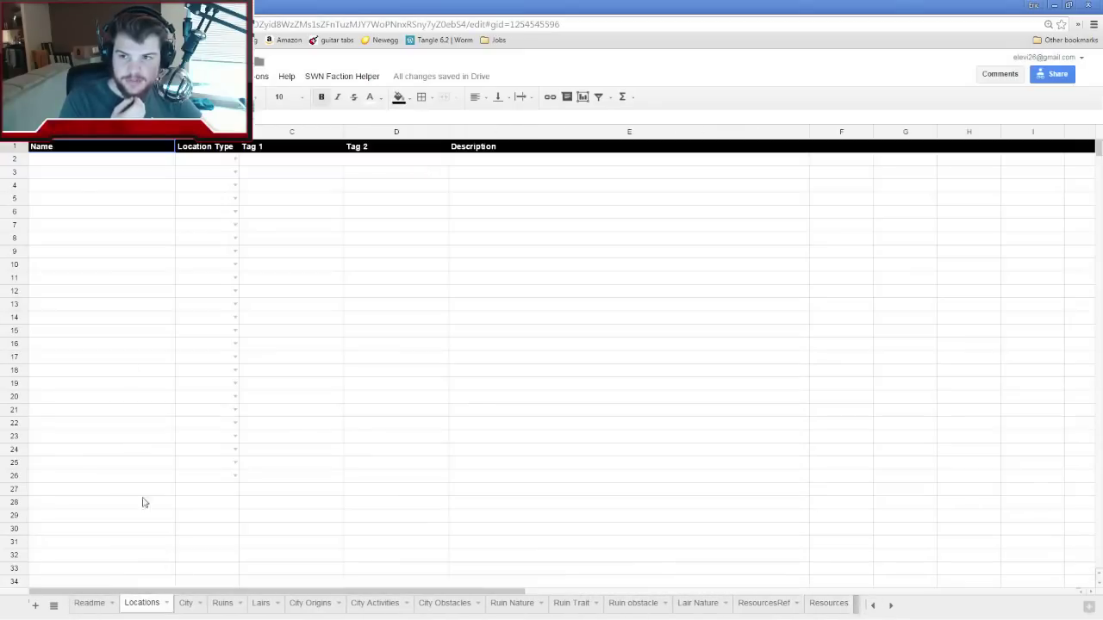
click(235, 159)
click(197, 224)
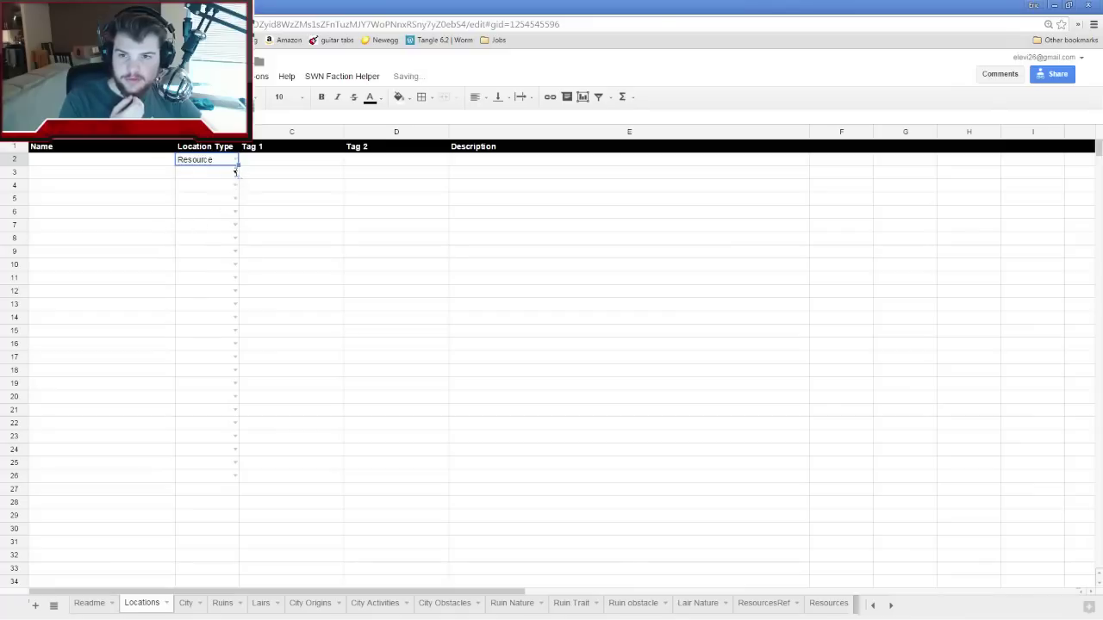
click(234, 172)
click(207, 238)
click(234, 186)
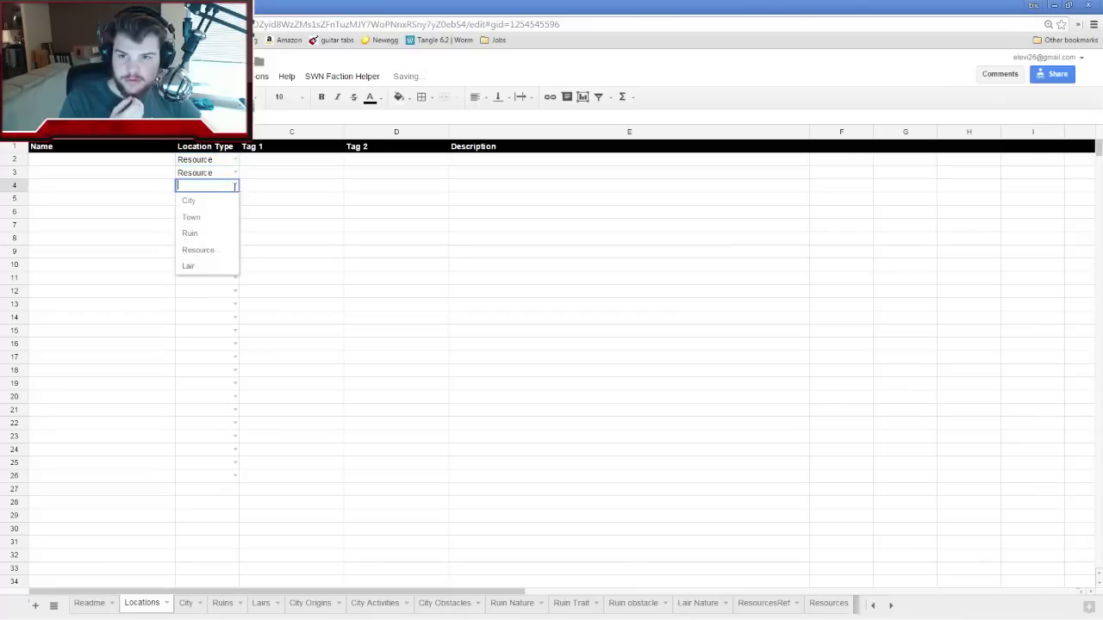
click(207, 250)
key(Down)
click(235, 200)
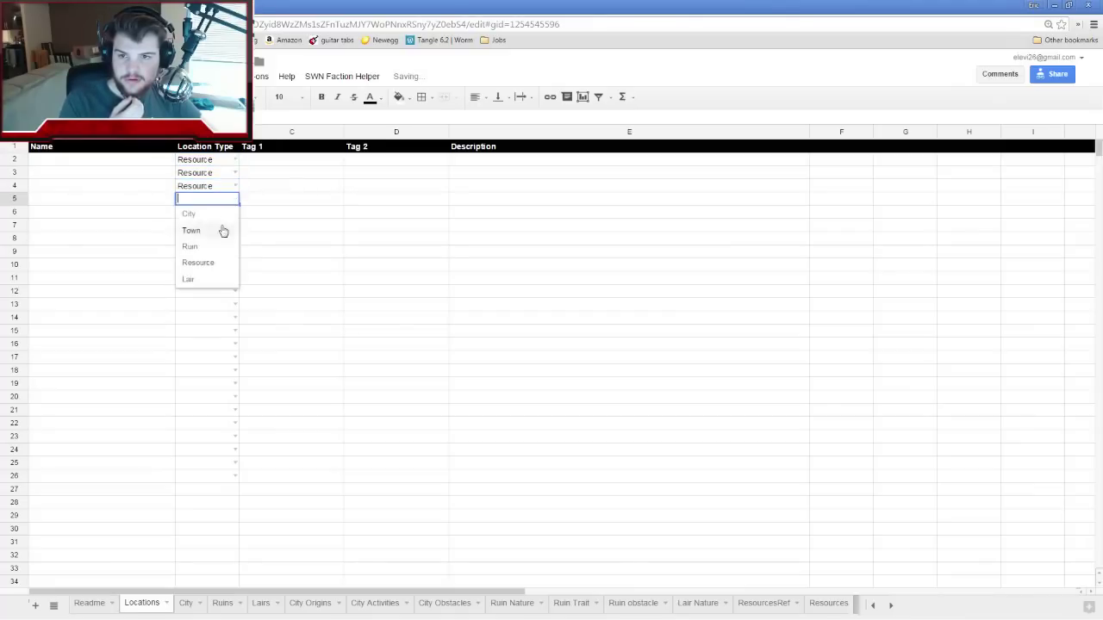
click(207, 261)
key(Down)
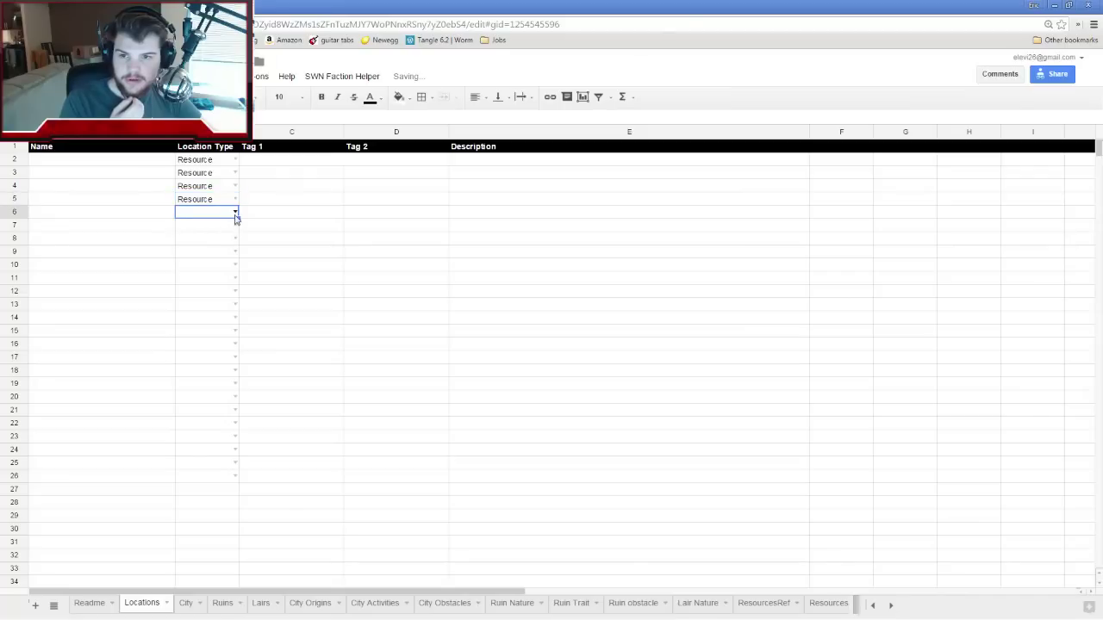
click(235, 212)
click(210, 276)
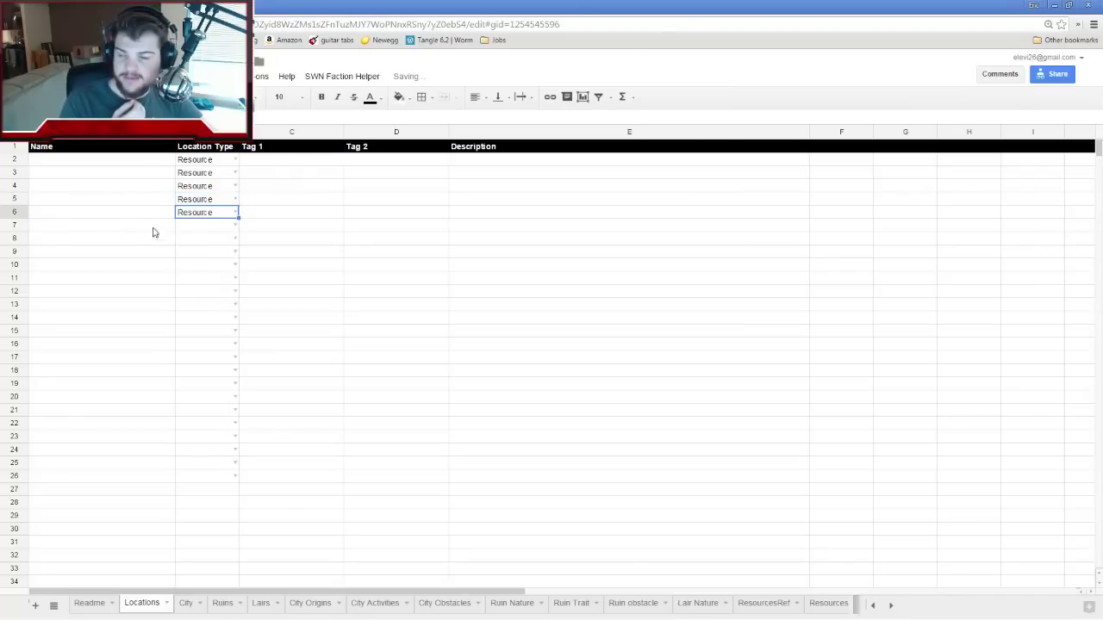
Check the Roll20 dice results and enter 6, 3, 1, 2 and 3 in Name cells A2 to A6 of the Locations sheet
click(109, 165)
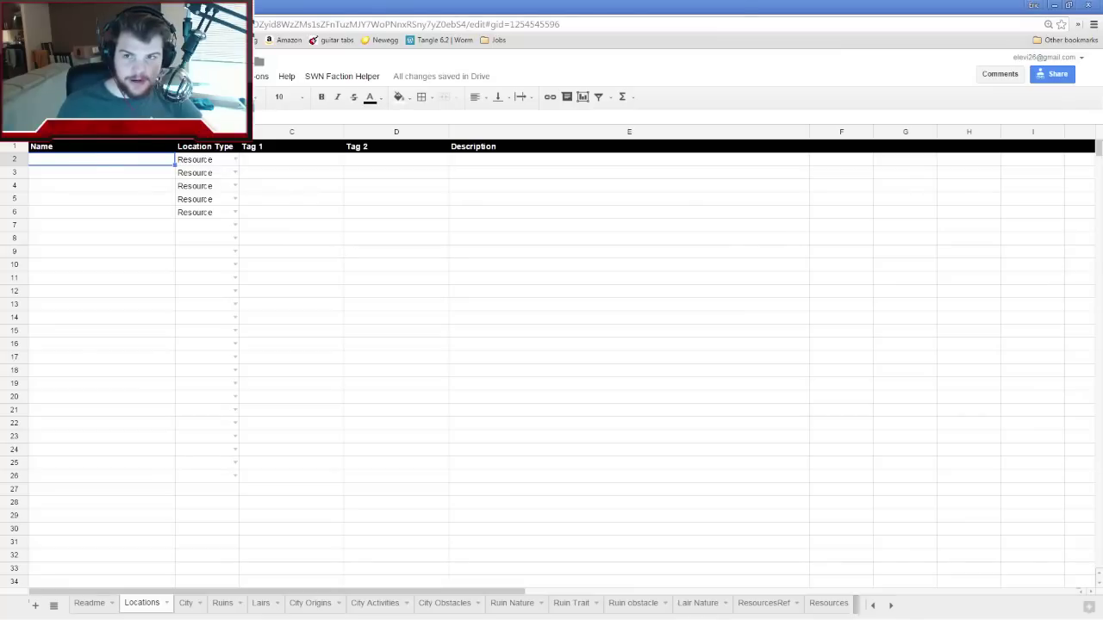
key(ctrl+Tab)
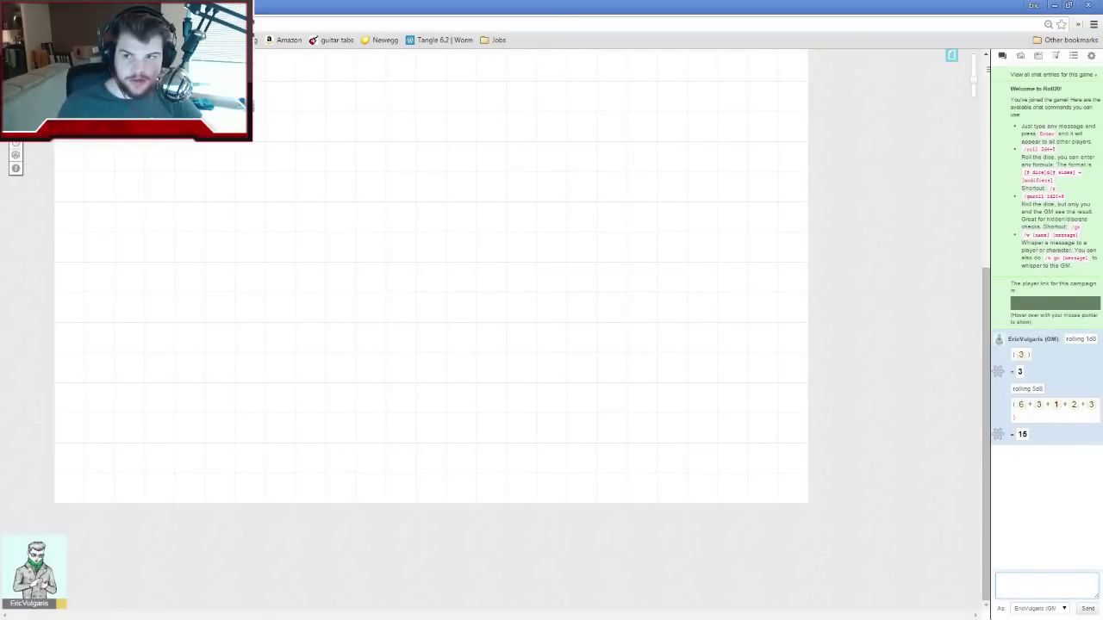
key(ctrl+shift+Tab)
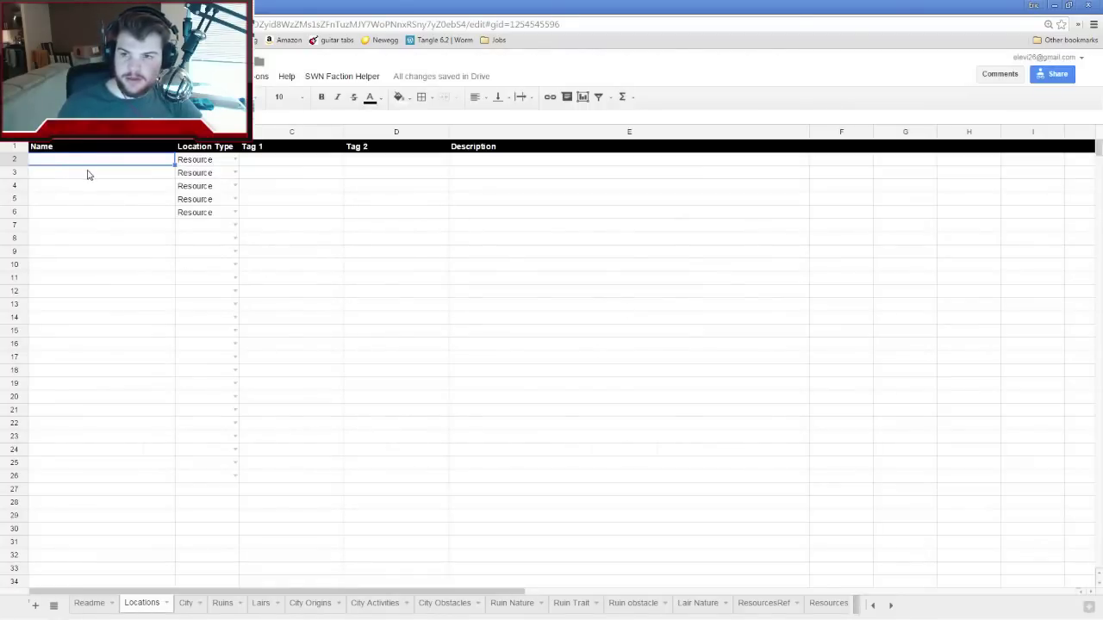
text(6)
key(Return)
text(3)
key(Return)
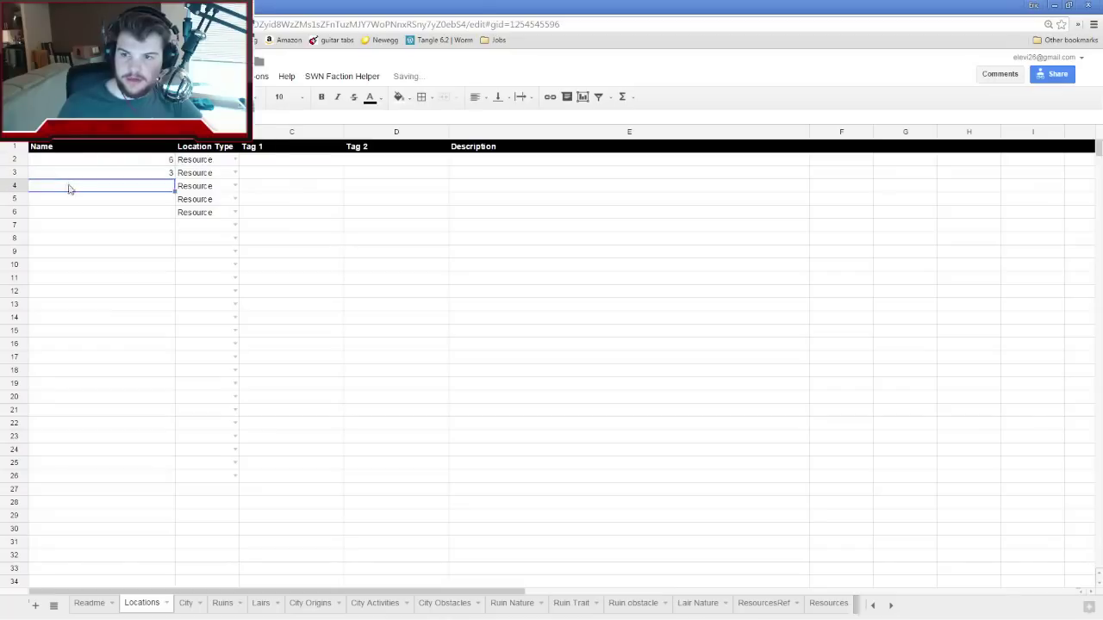
text(1)
key(Return)
text(2)
key(Return)
text(3)
click(92, 255)
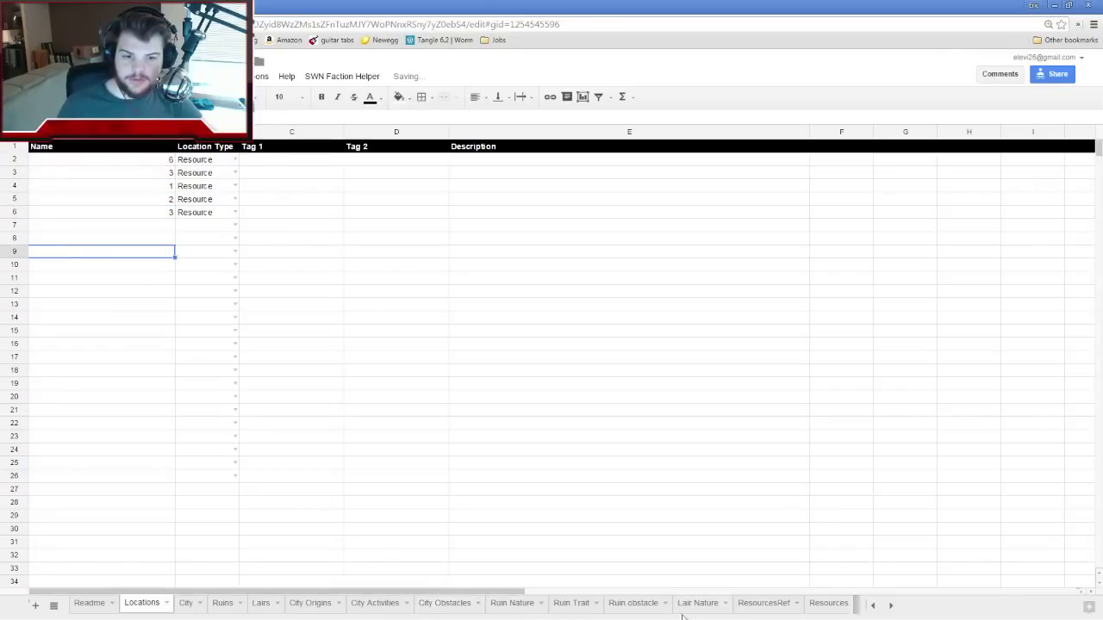
Look up the first roll on the ResourcesRef sheet and replace the number in Locations cell A2 with Sorcerous Materials
click(762, 603)
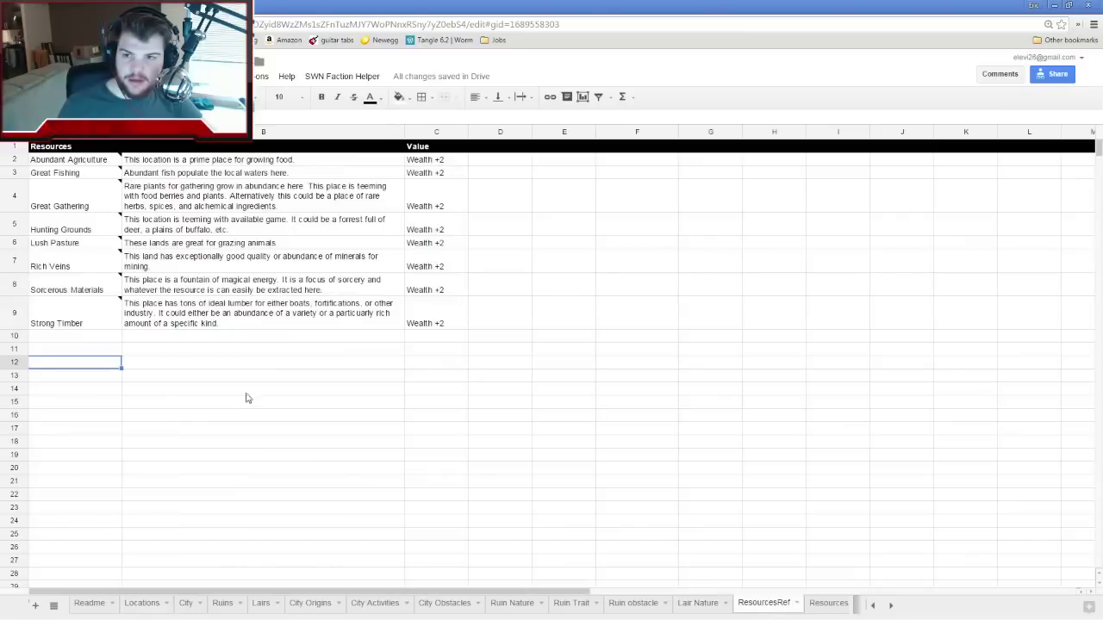
mouse_move(67, 301)
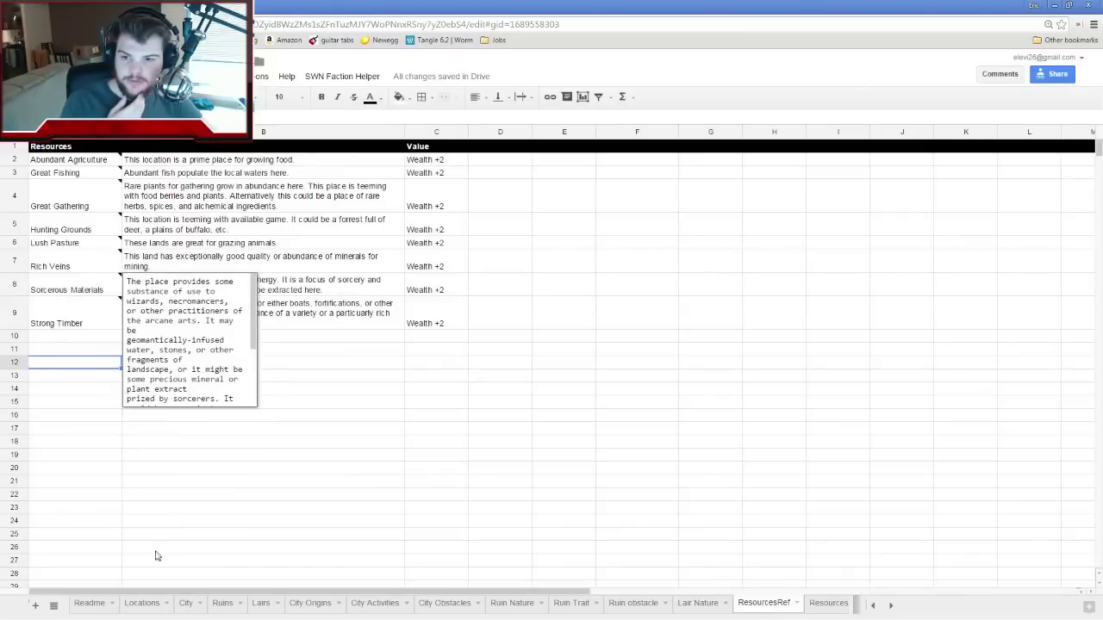
click(147, 601)
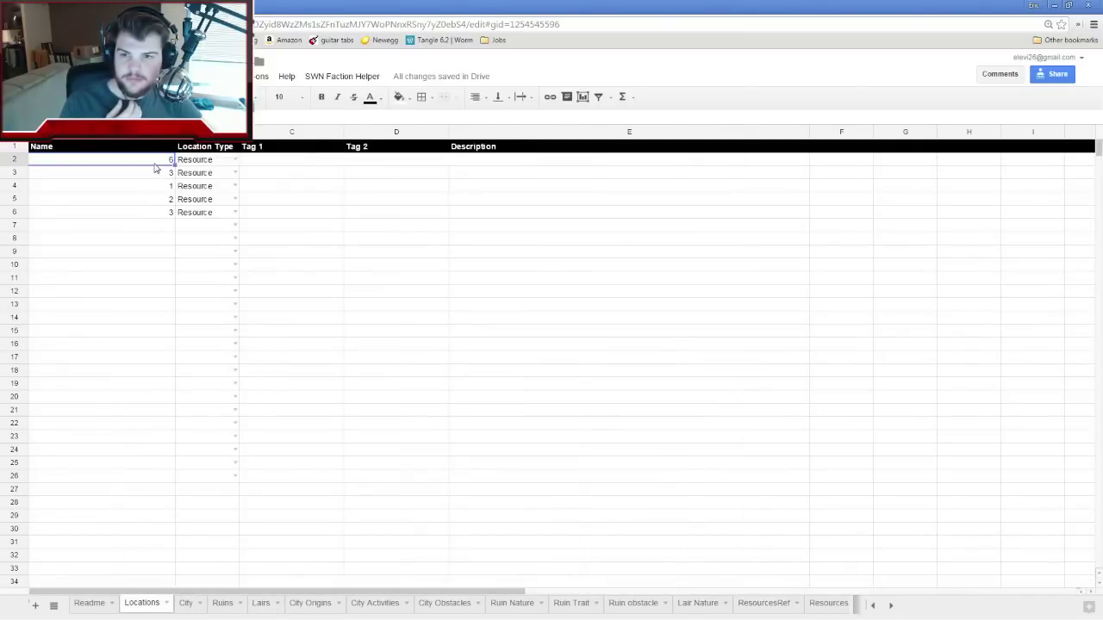
click(158, 163)
key(BackSpace)
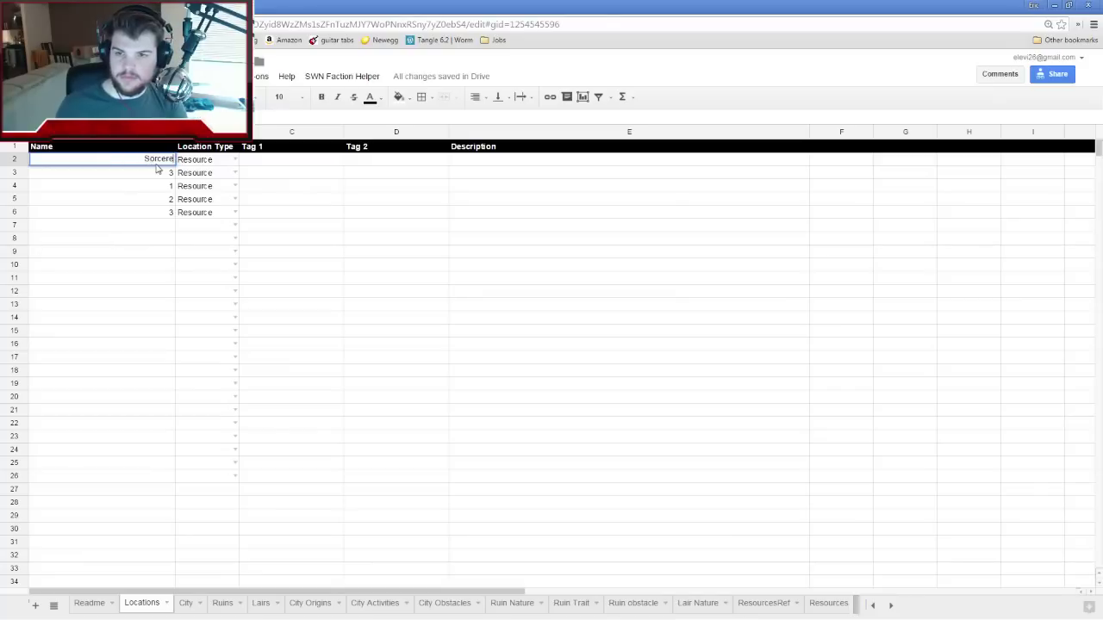
text(Sorcer)
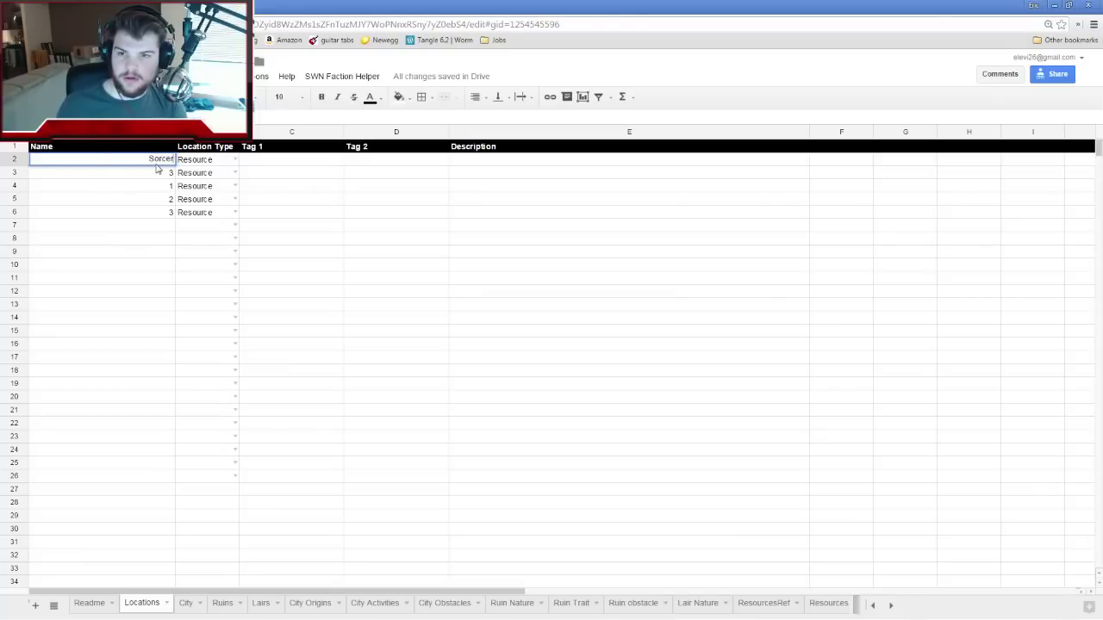
text(ous Materials)
key(Return)
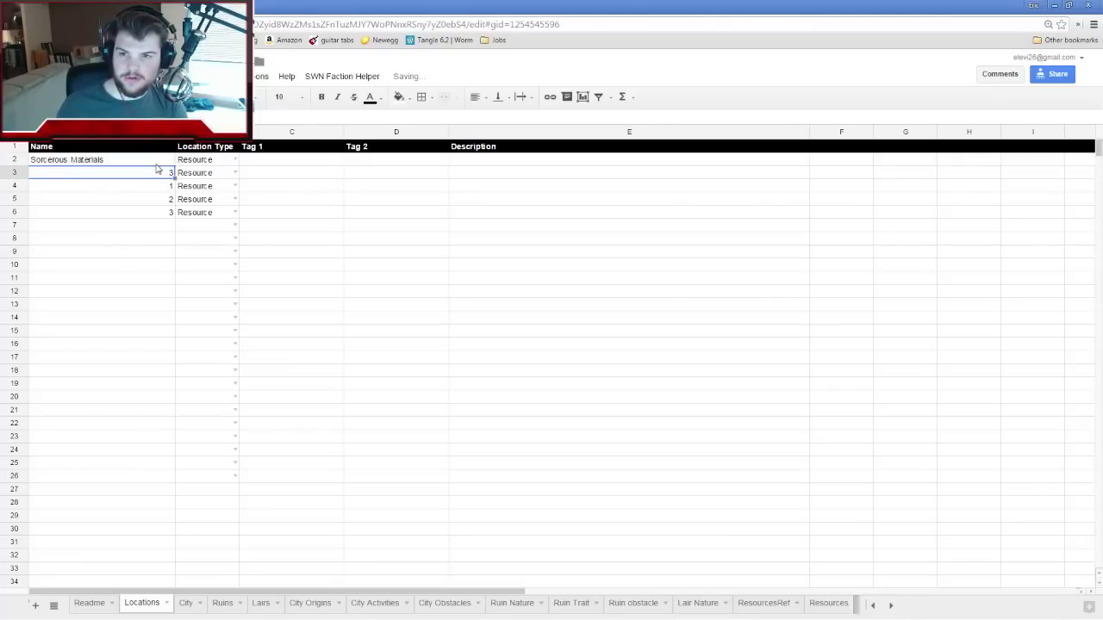
Look up the second roll on the ResourcesRef sheet and replace the number in Locations cell A3 with Great gathering
click(756, 610)
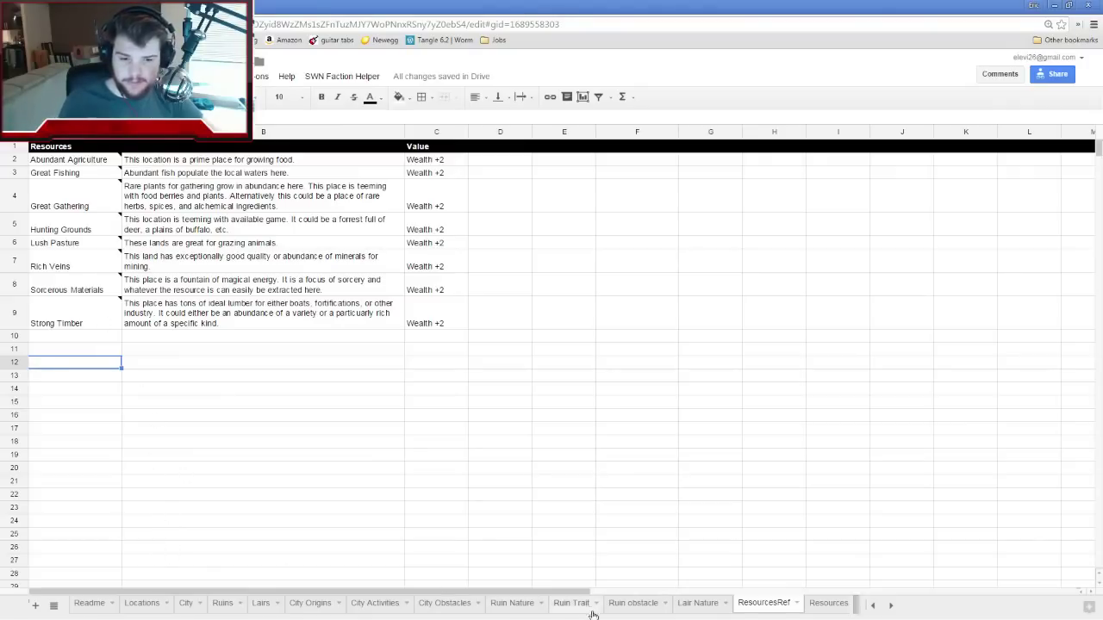
click(147, 606)
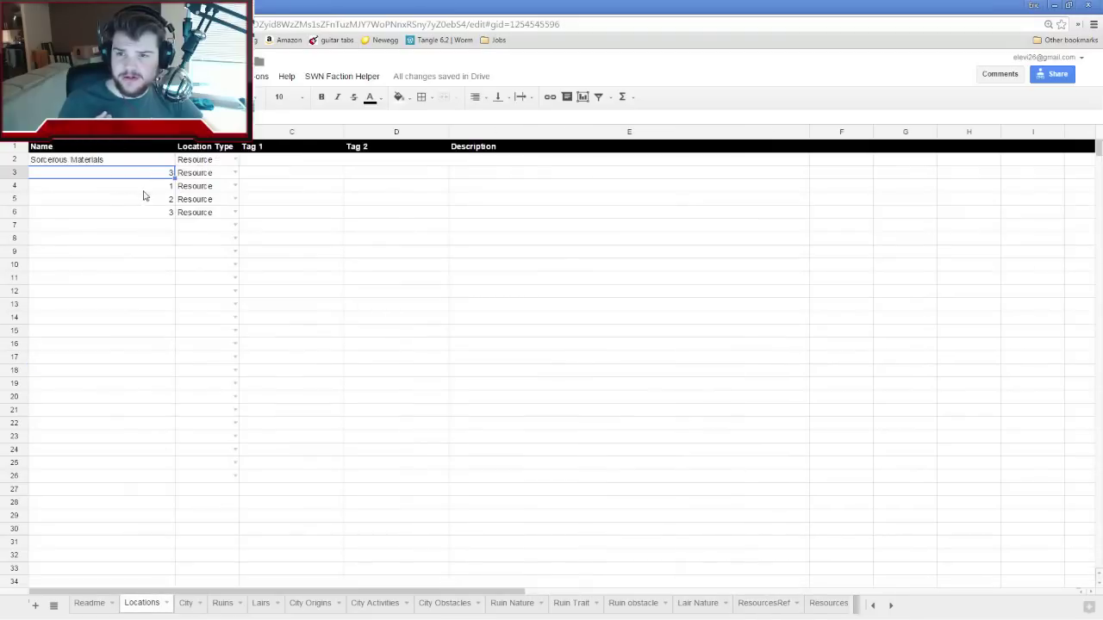
click(763, 603)
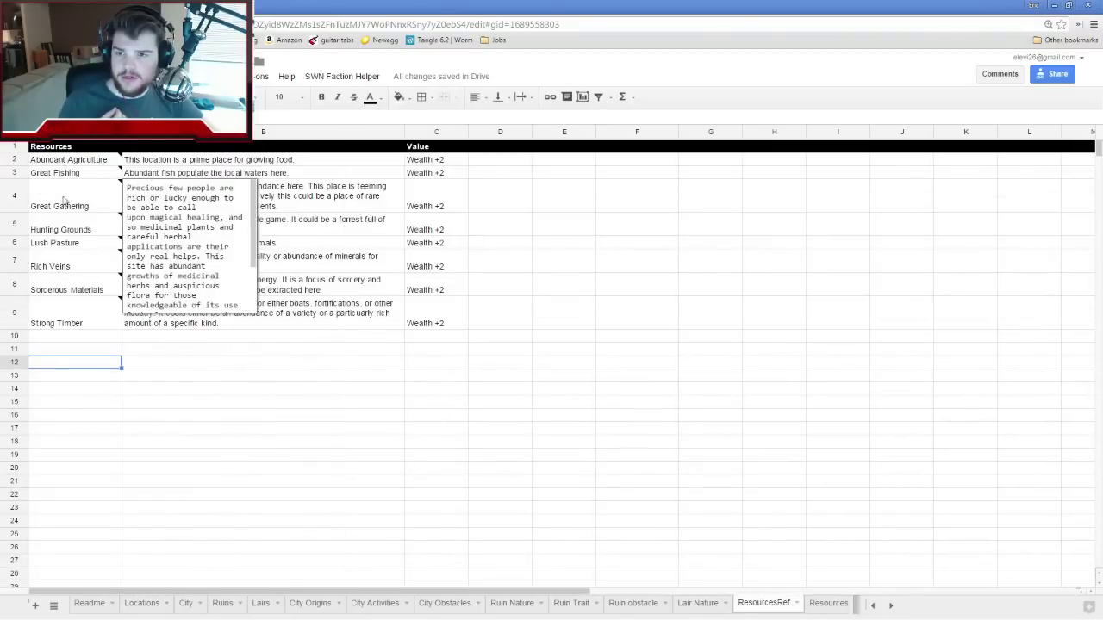
click(214, 402)
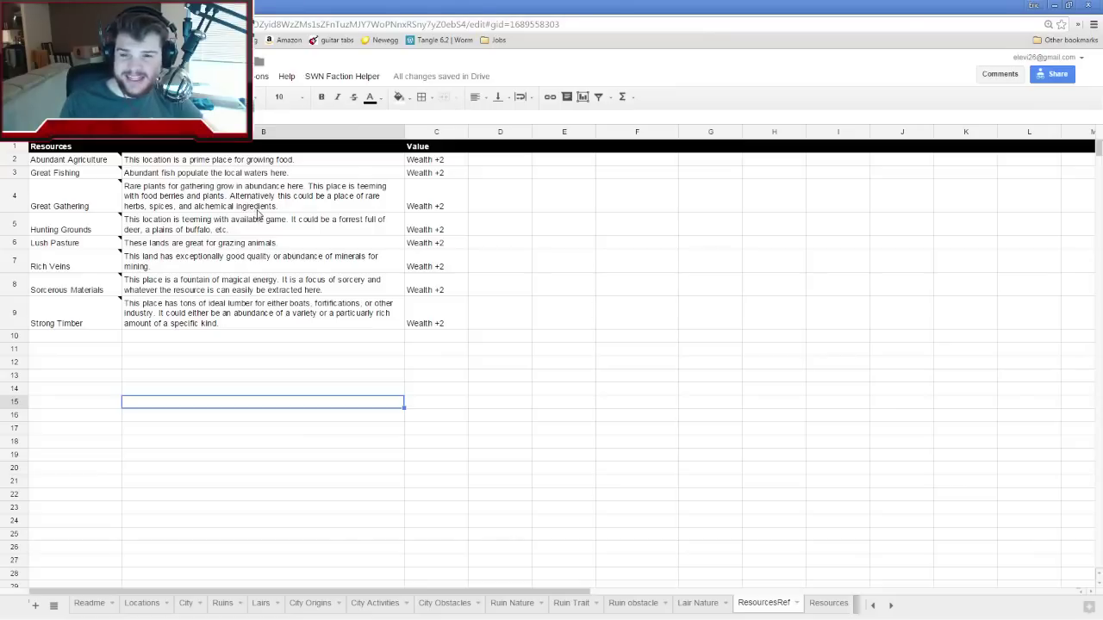
click(152, 608)
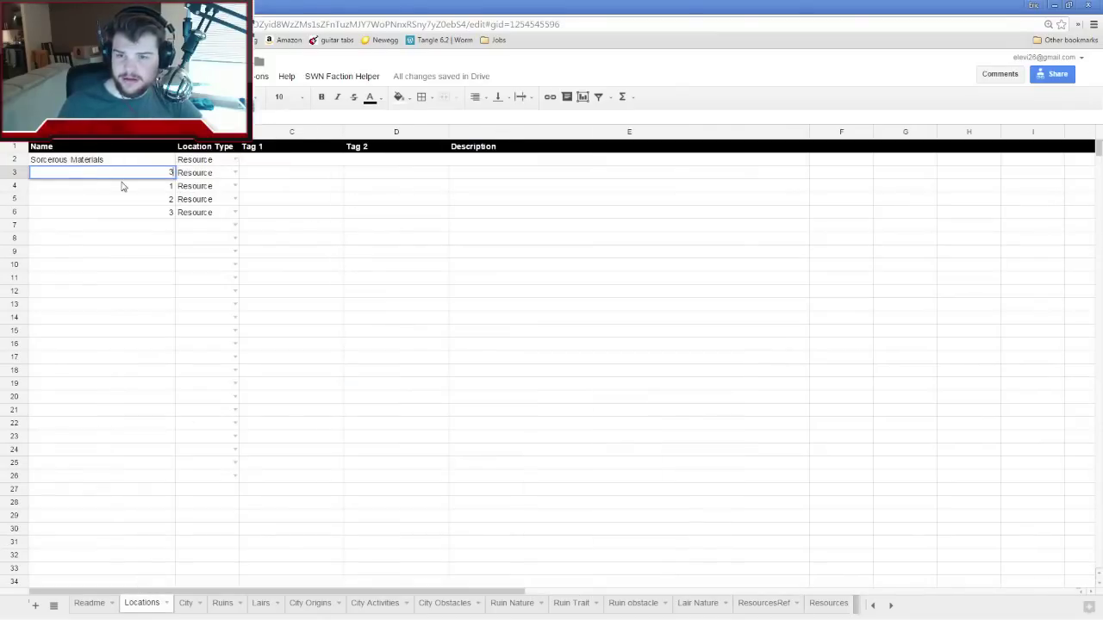
text(Great gathering)
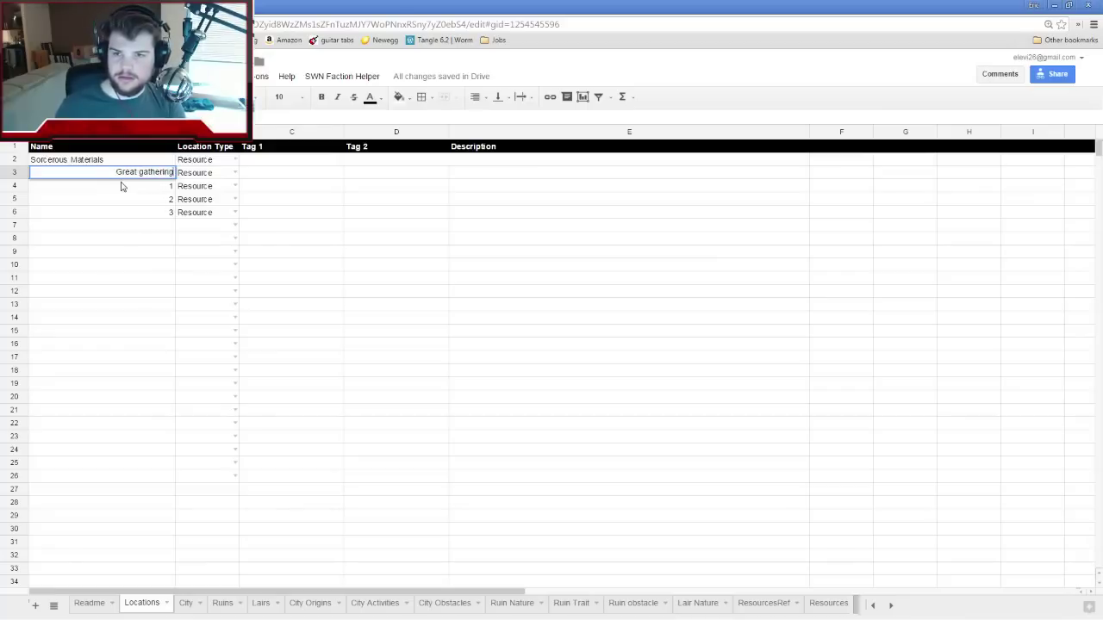
key(Return)
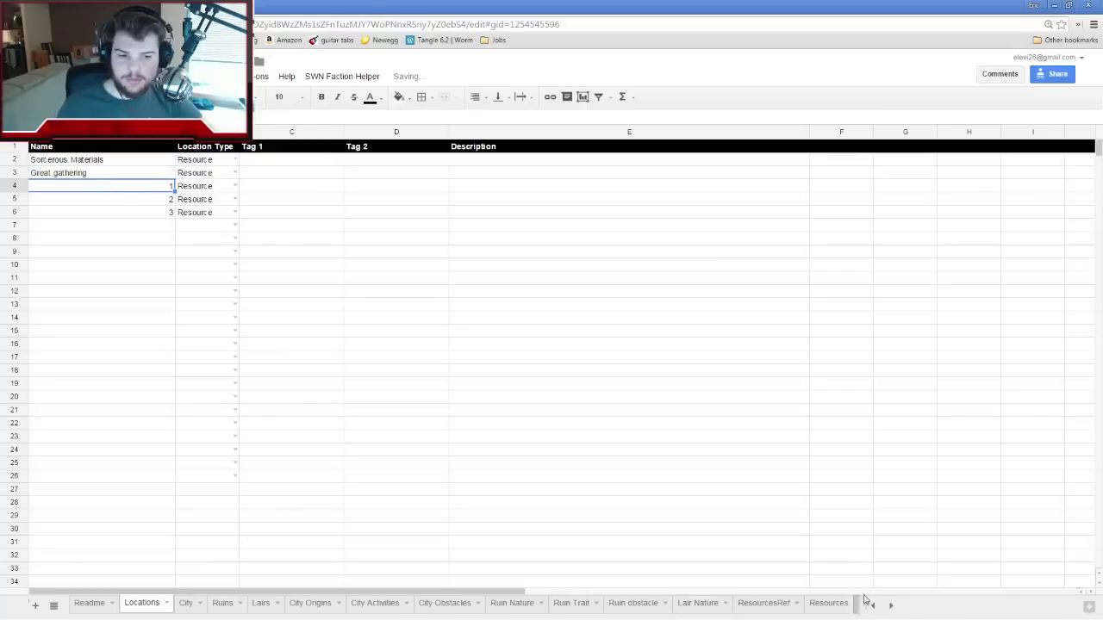
Recheck the first roll on the ResourcesRef sheet, read the Rich Veins note, and replace Locations cell A2 with Rich Veins
click(763, 603)
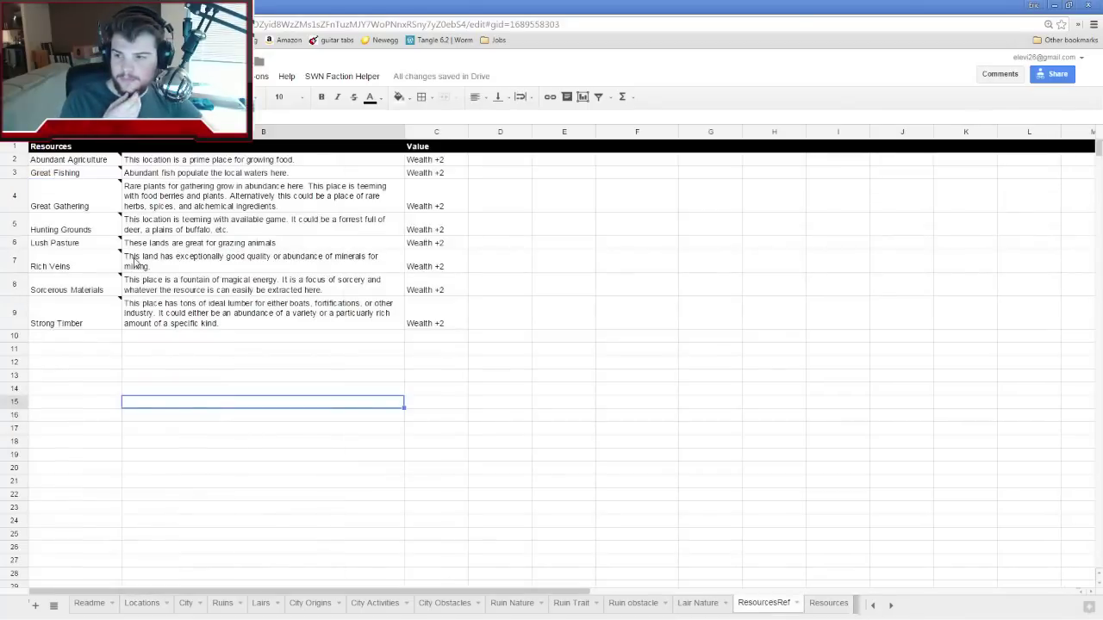
mouse_move(75, 296)
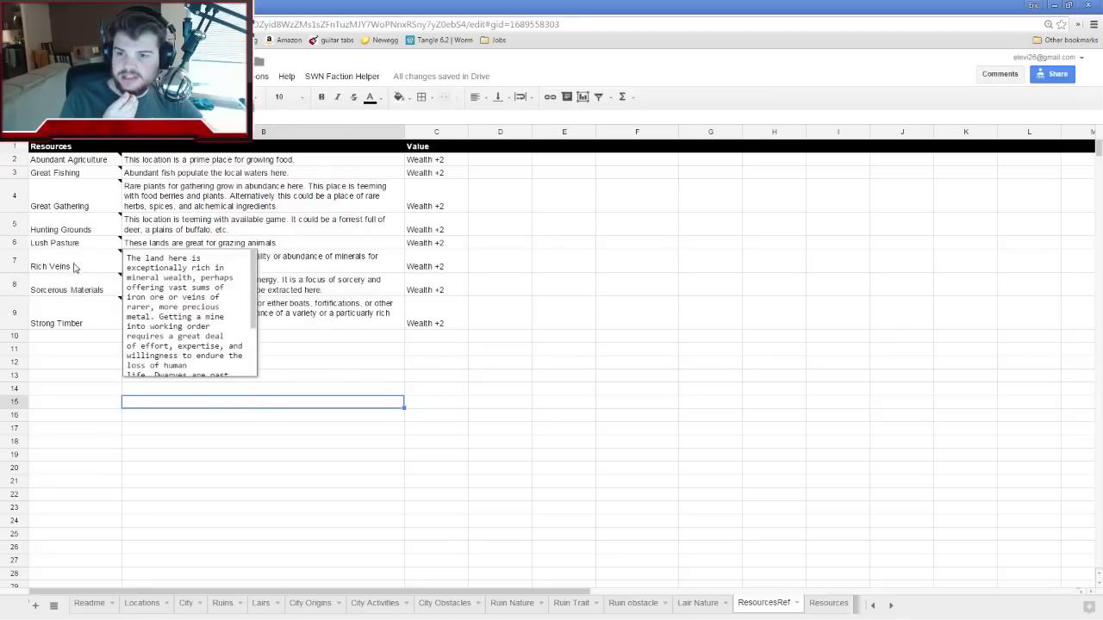
click(143, 603)
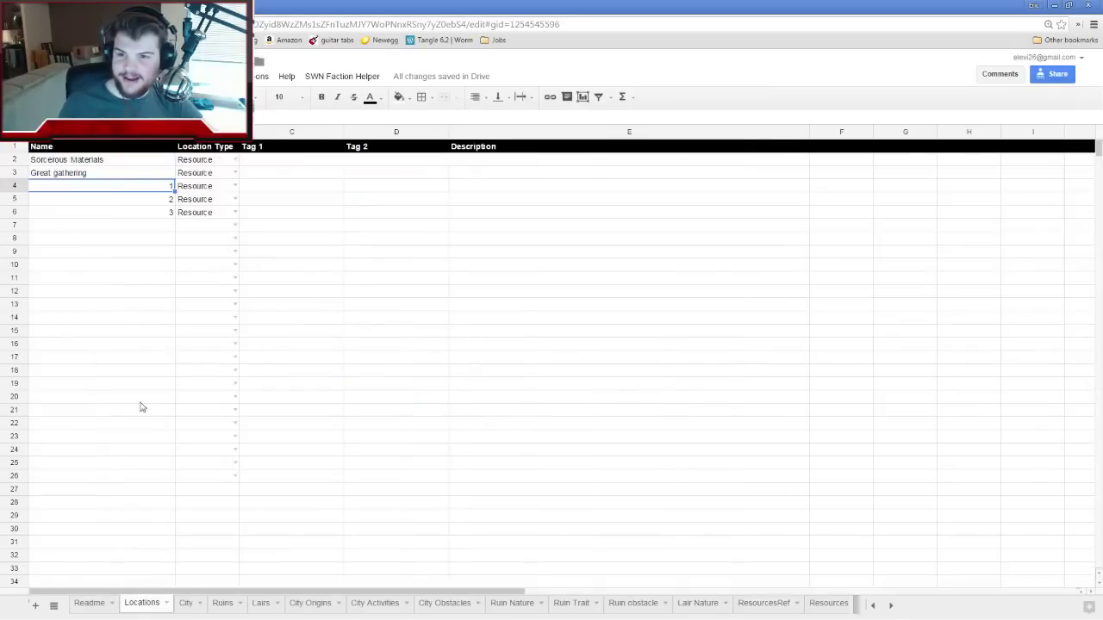
click(144, 163)
double_click(145, 162)
key(ctrl+a)
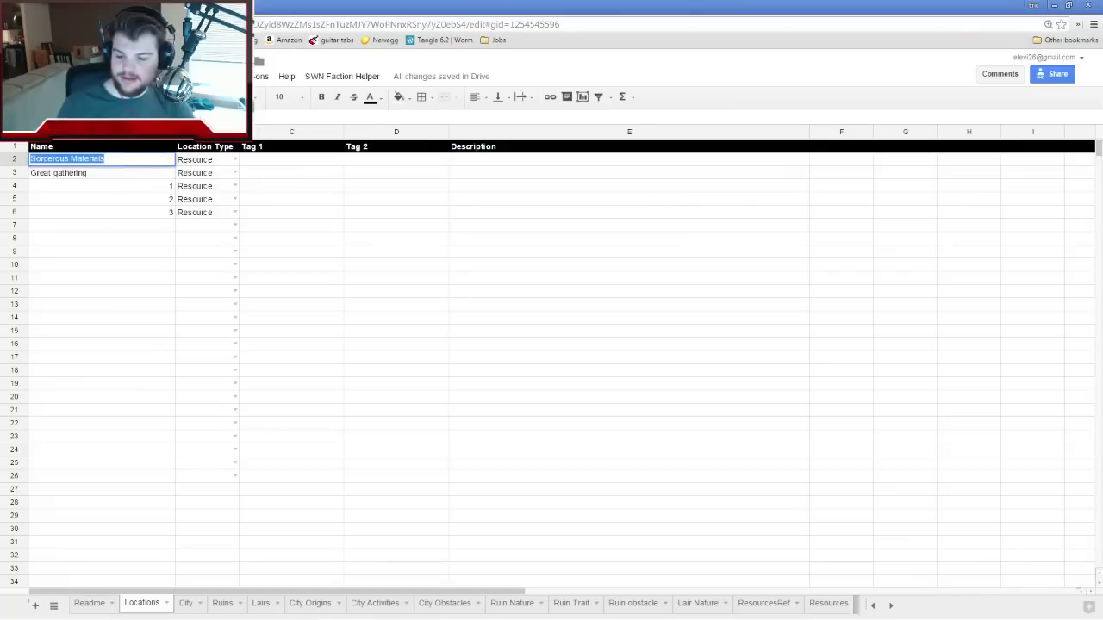
text(Rich V)
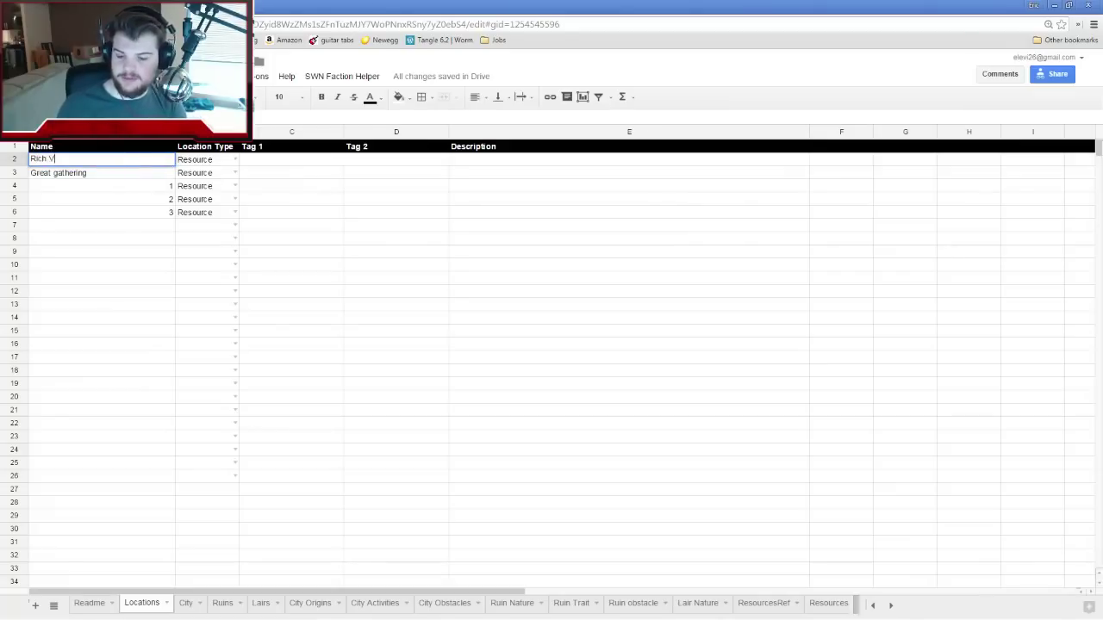
text(eins)
key(Return)
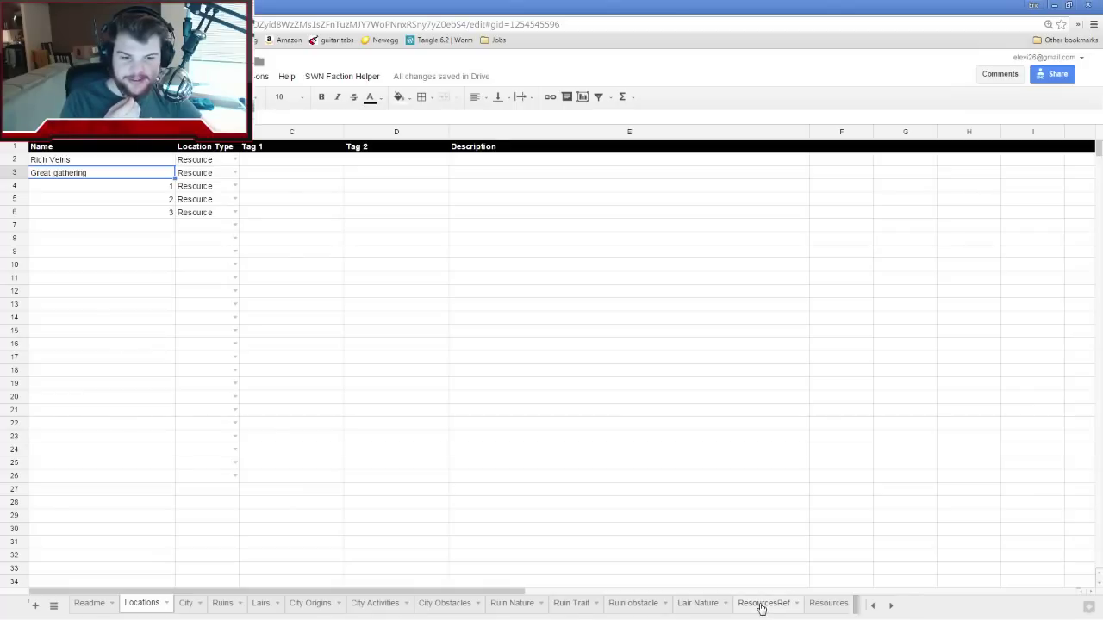
Look up the third roll on the ResourcesRef sheet and replace the number in Locations cell A4 with Abundant Agricultre
click(761, 603)
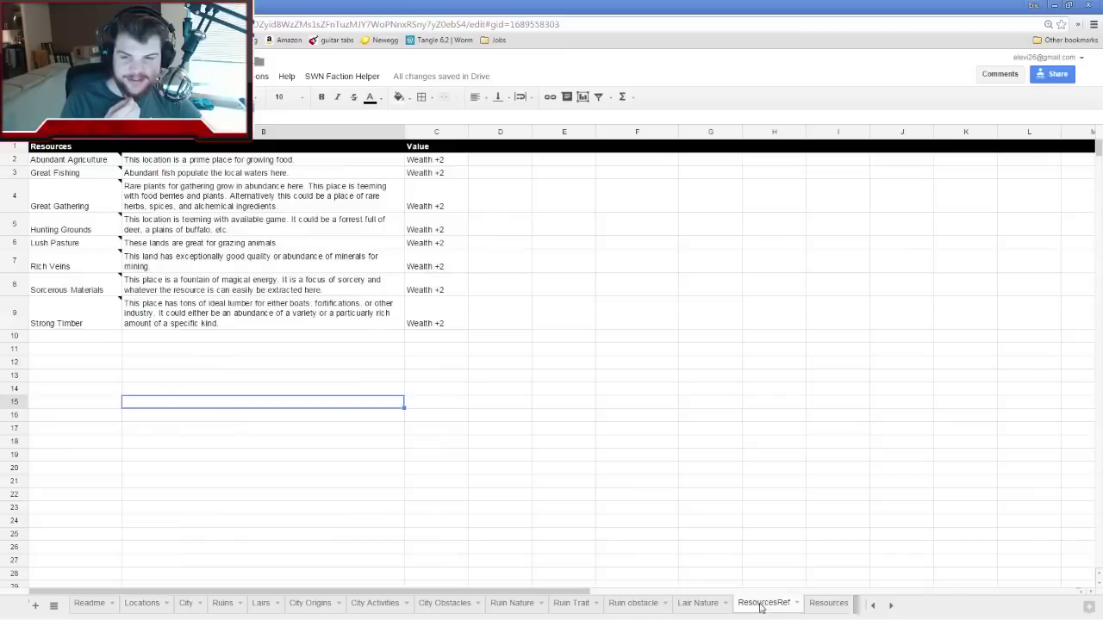
click(143, 605)
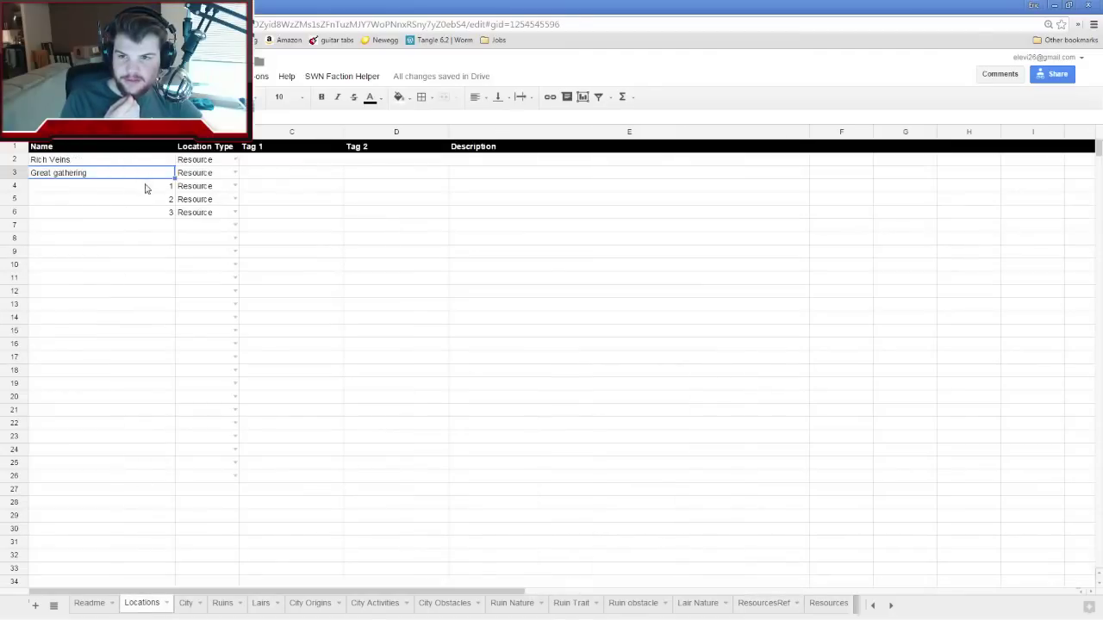
click(764, 603)
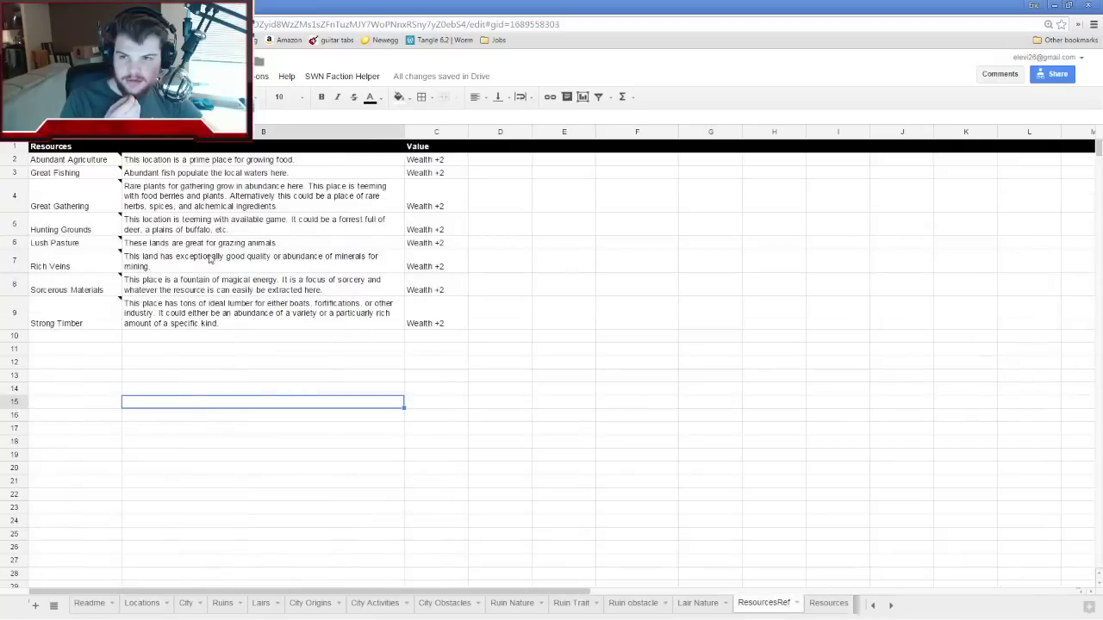
click(92, 406)
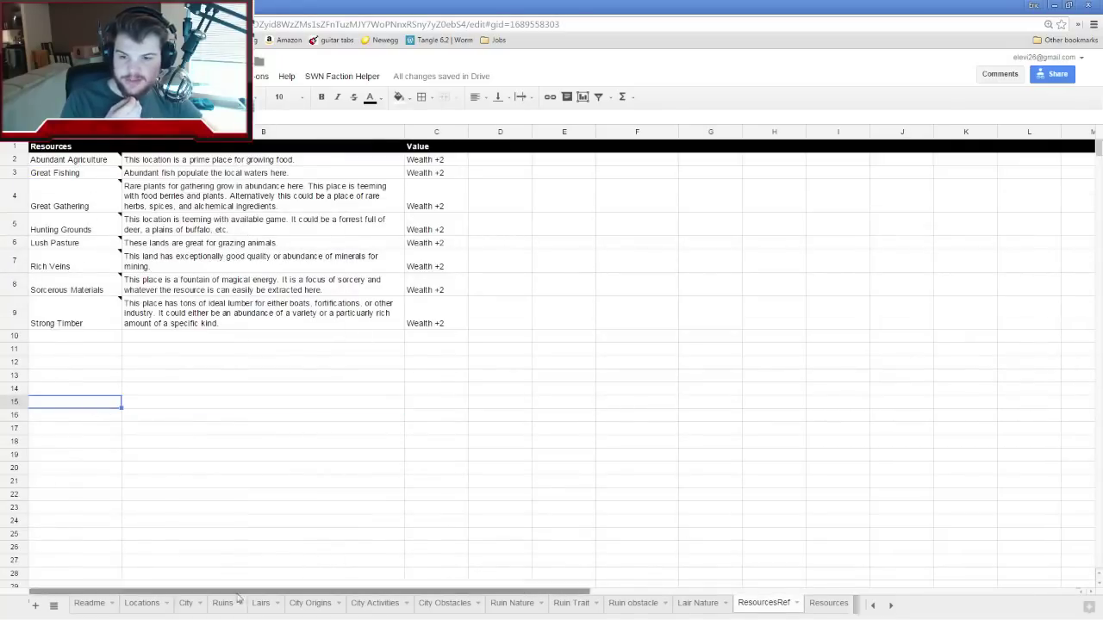
click(142, 603)
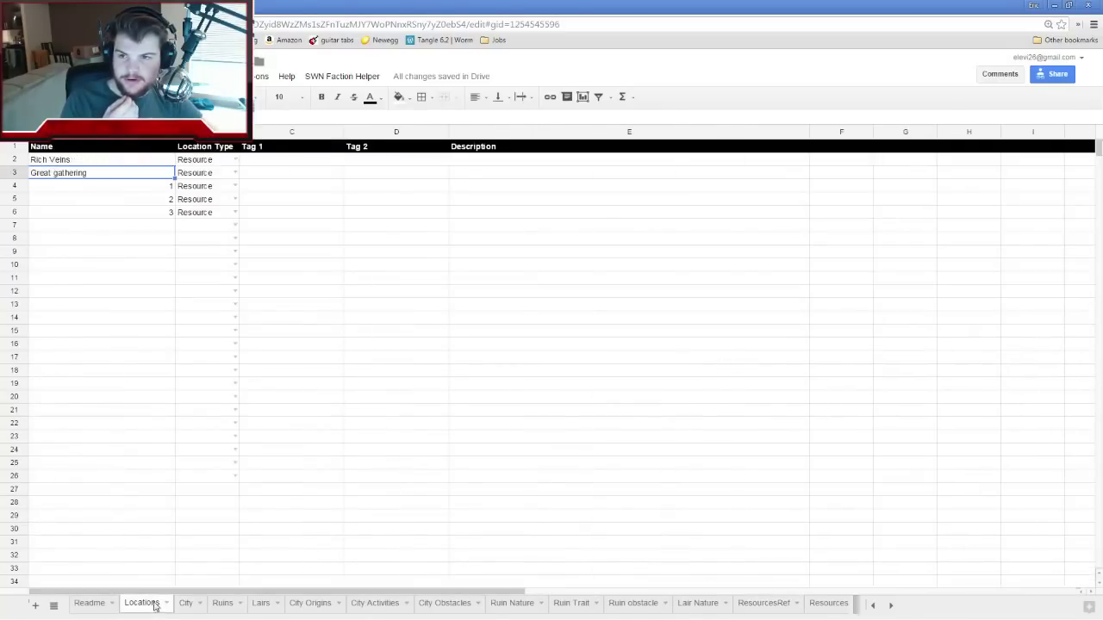
double_click(150, 189)
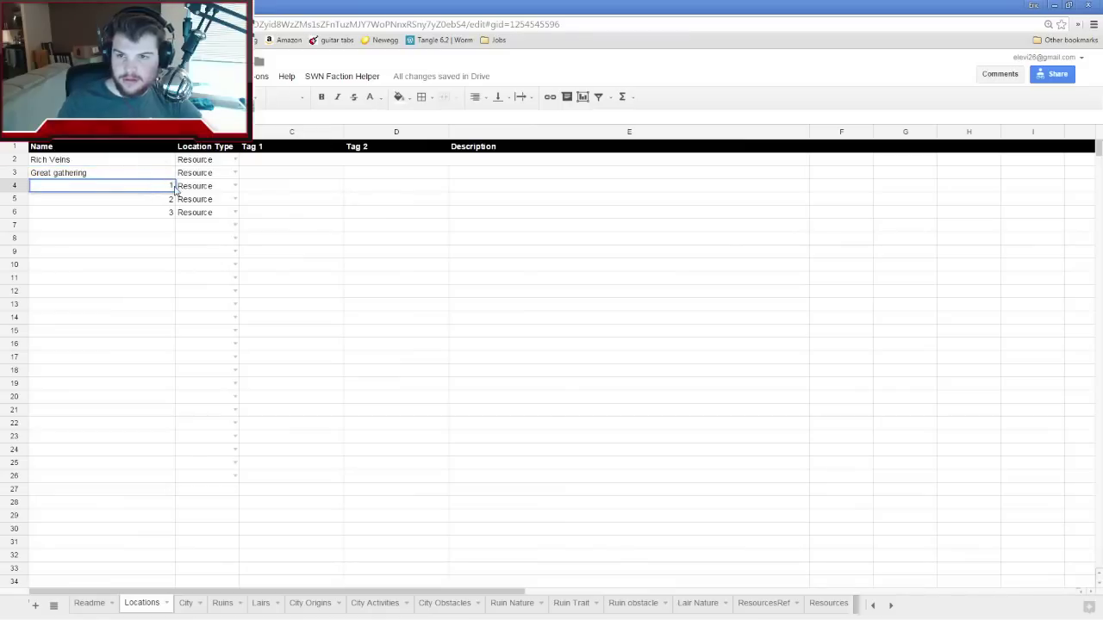
key(alt+Left)
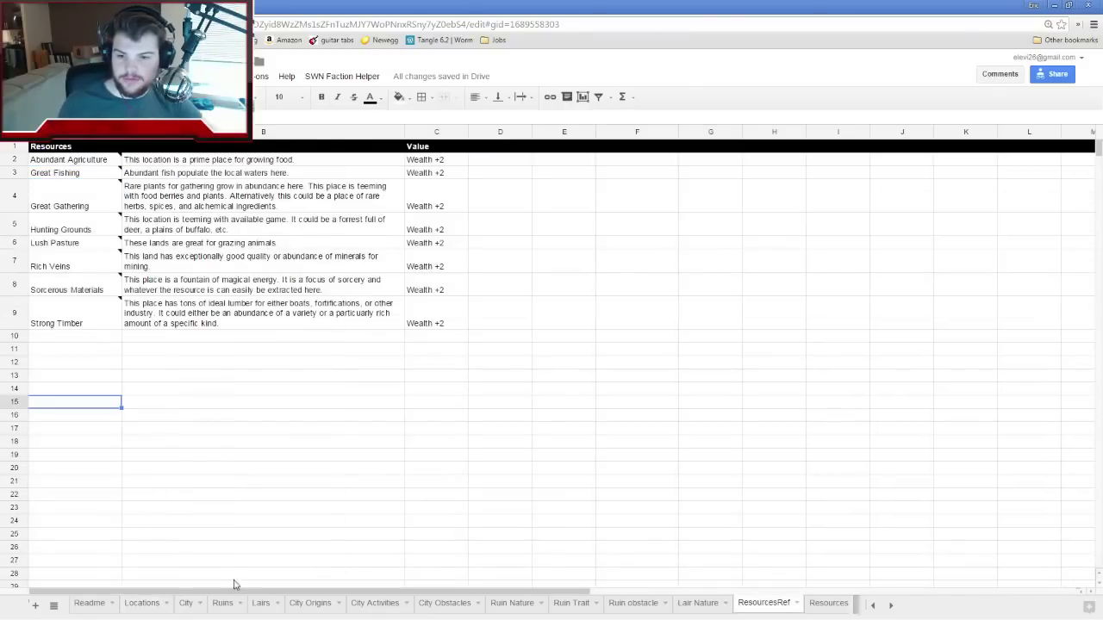
click(148, 603)
double_click(140, 183)
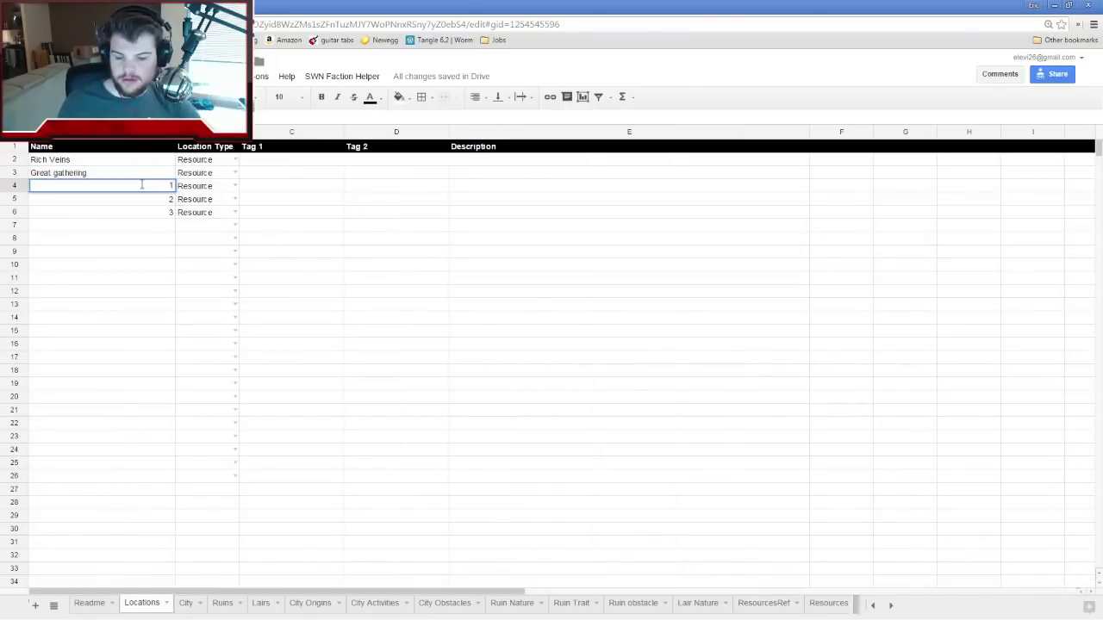
text(Abundant Agri)
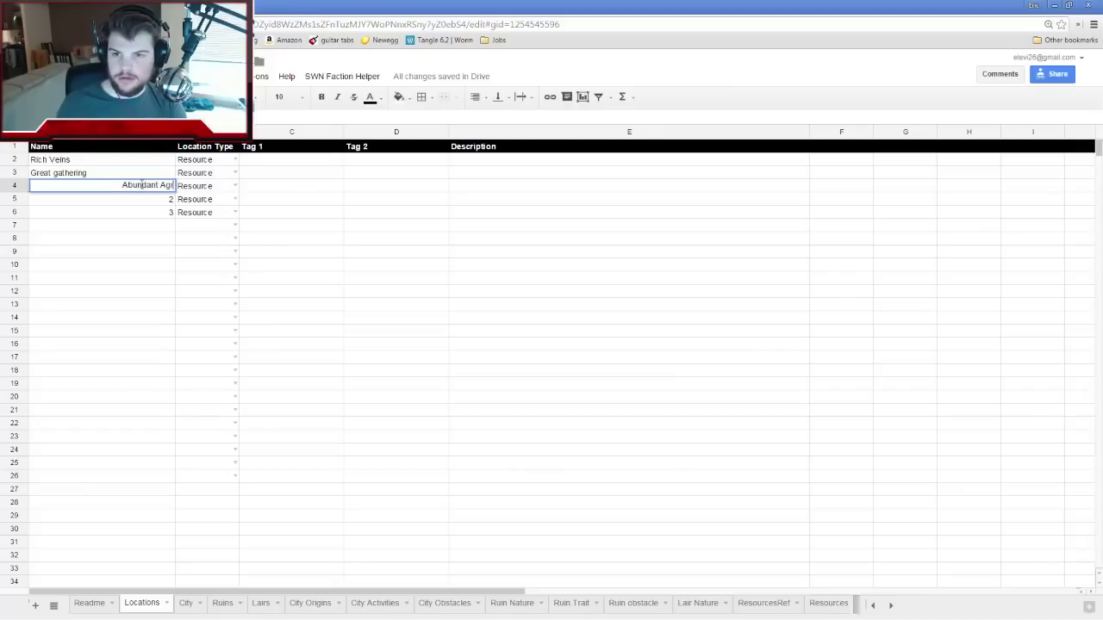
text(cultre)
key(Return)
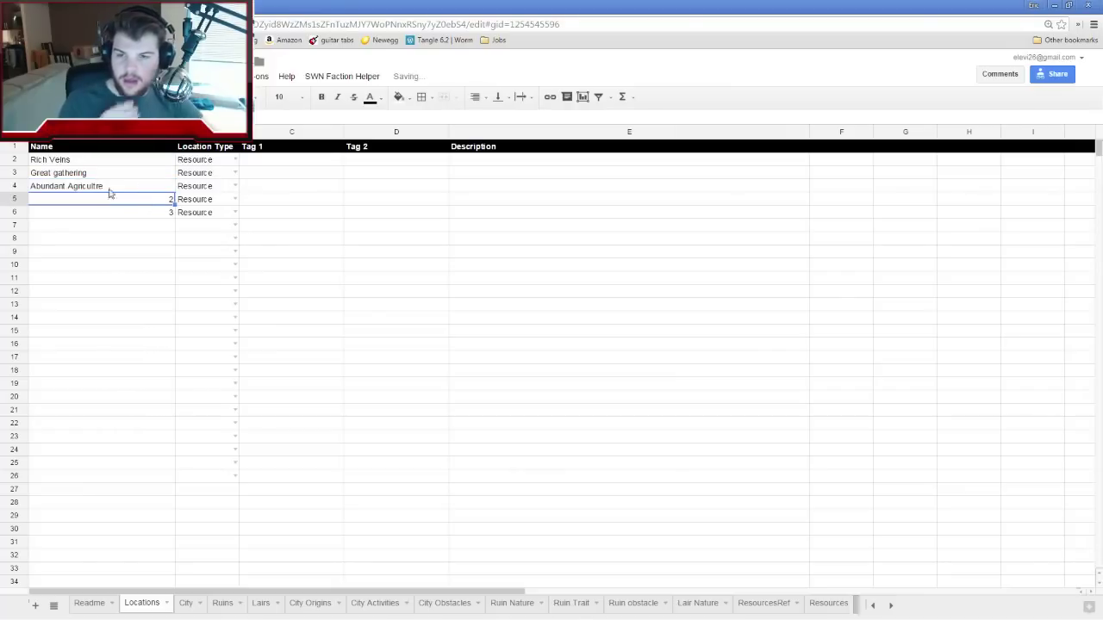
Look up the fourth roll on the ResourcesRef sheet and replace the number in Locations cell A5 with Great Fishing
click(828, 603)
click(712, 605)
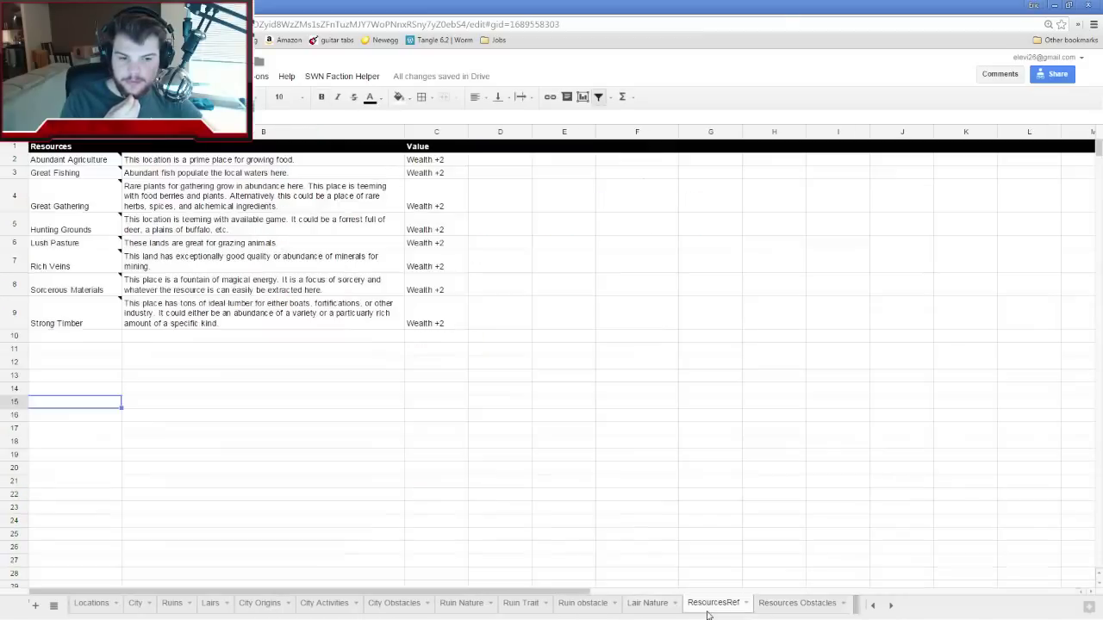
click(67, 198)
click(92, 606)
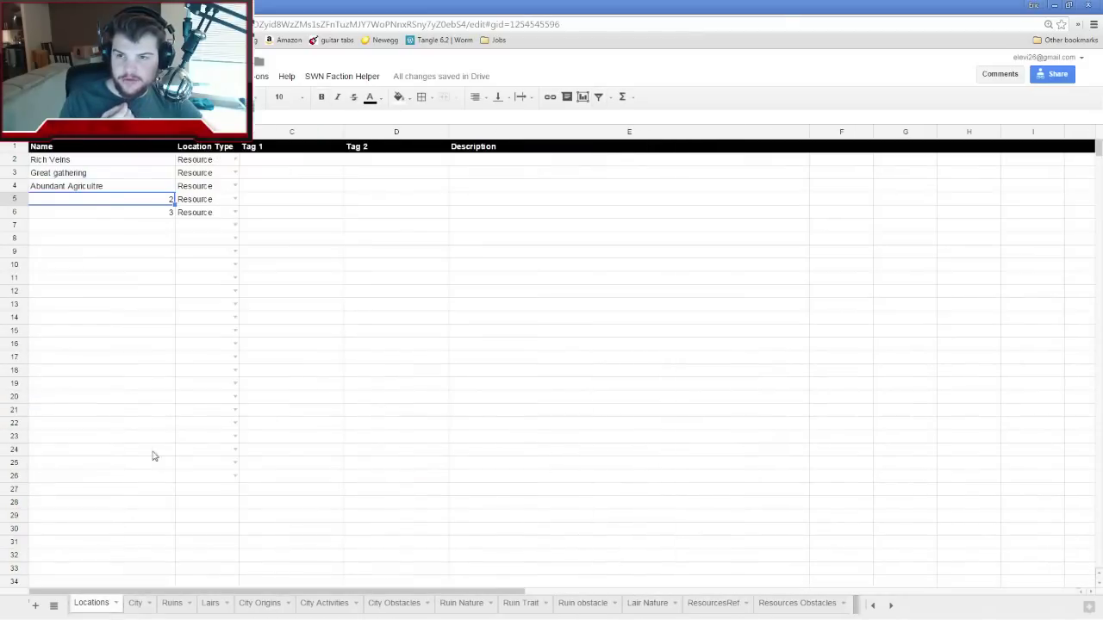
double_click(95, 200)
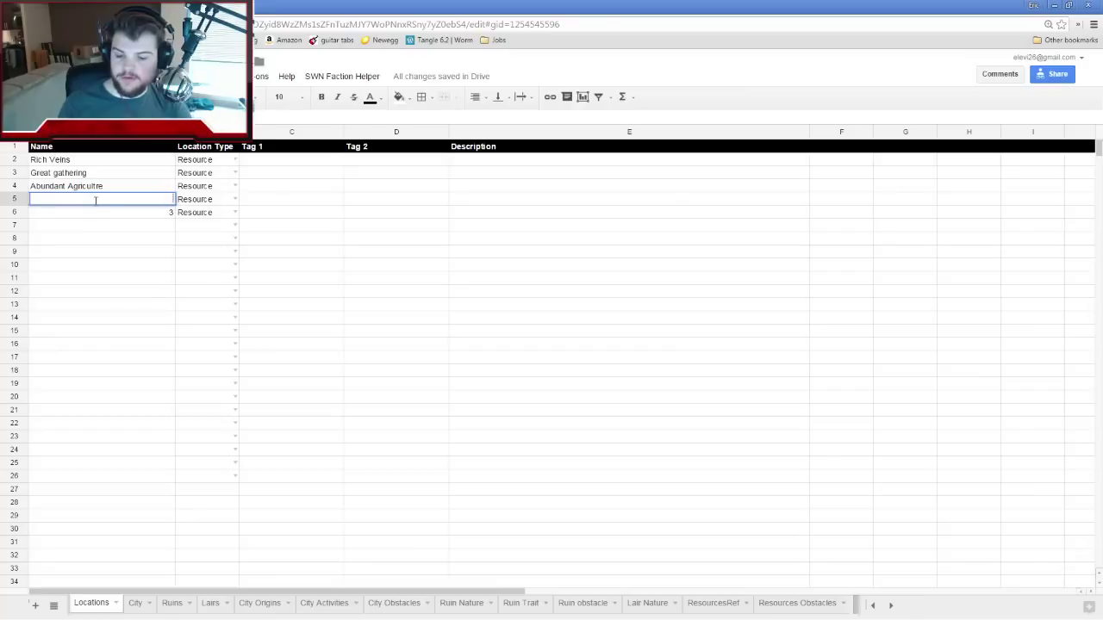
text(Great Fishing)
key(Return)
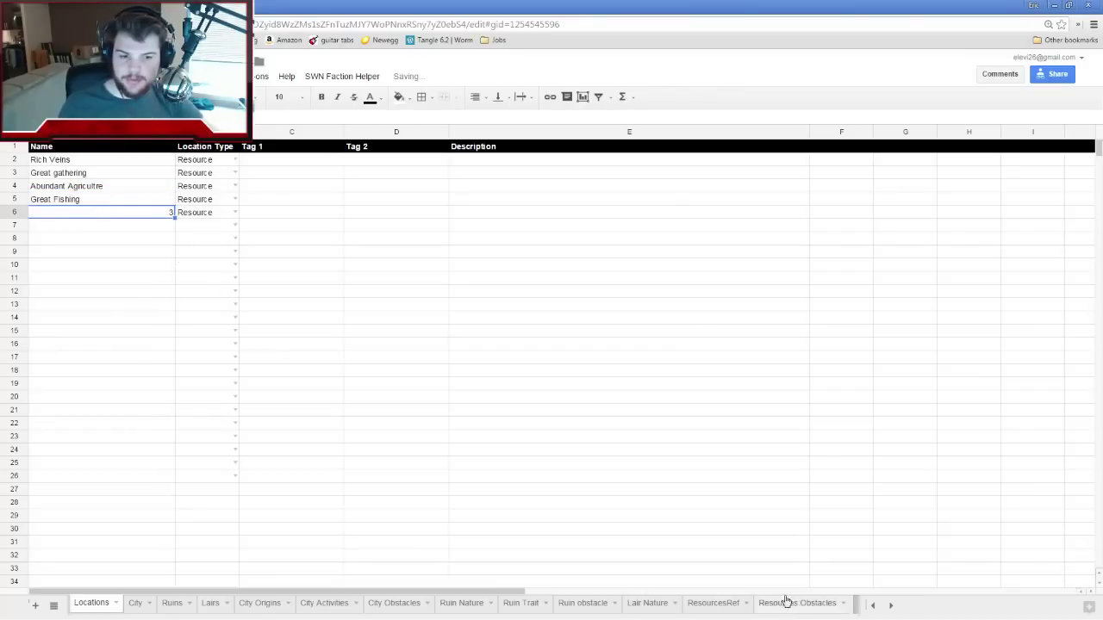
Check the fifth roll on the ResourcesRef sheet and copy Great gathering from Locations cell A3 into cell A6
click(715, 602)
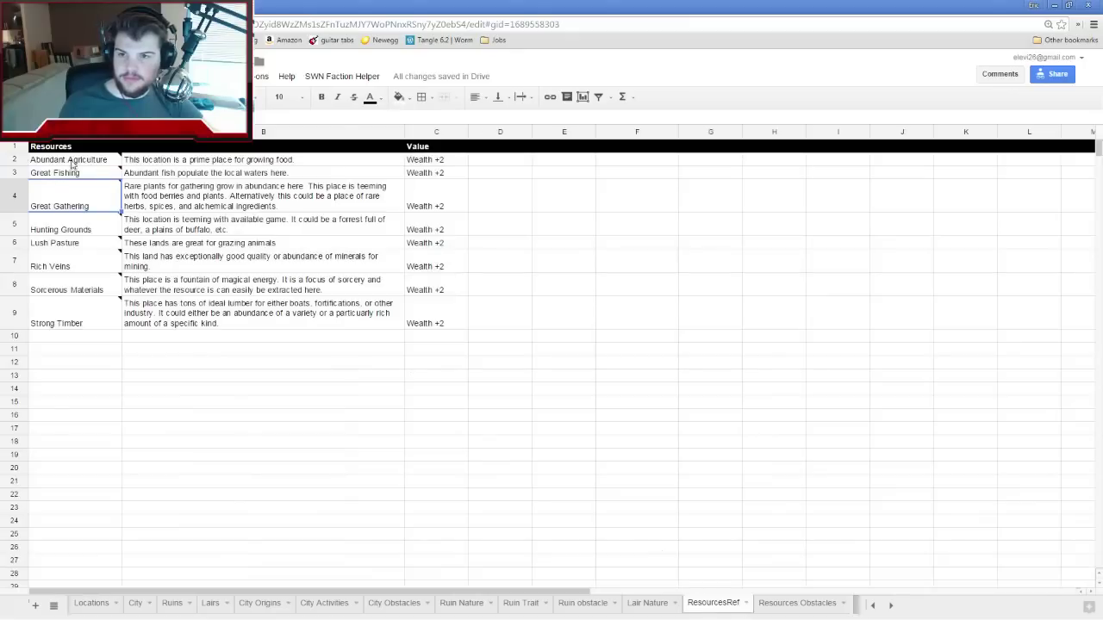
click(94, 605)
click(79, 172)
key(ctrl+c)
click(71, 213)
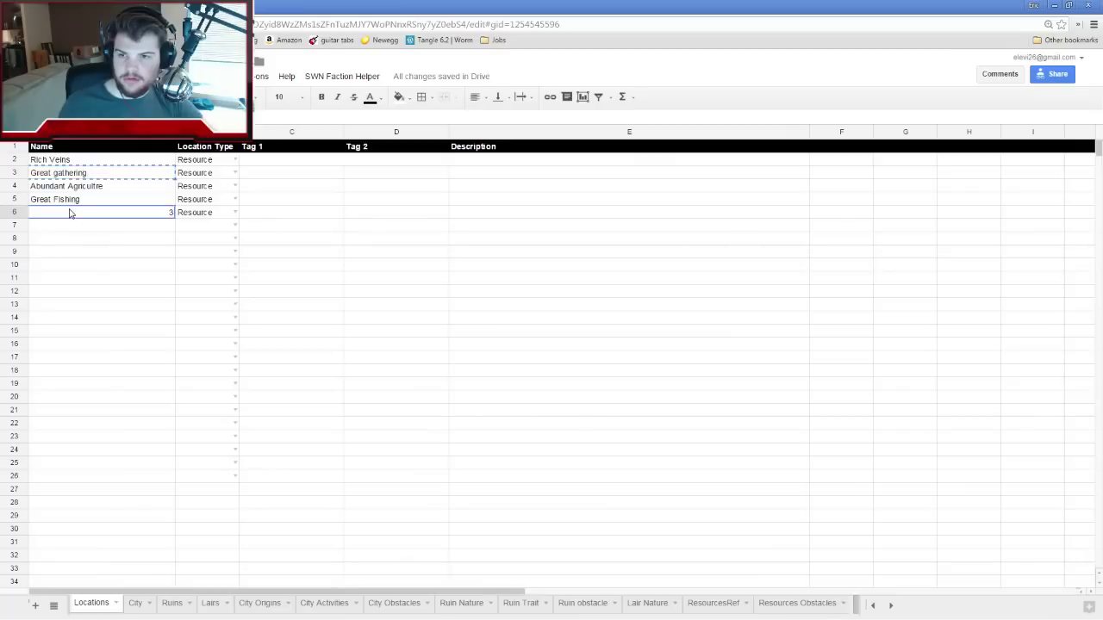
key(ctrl+v)
click(115, 281)
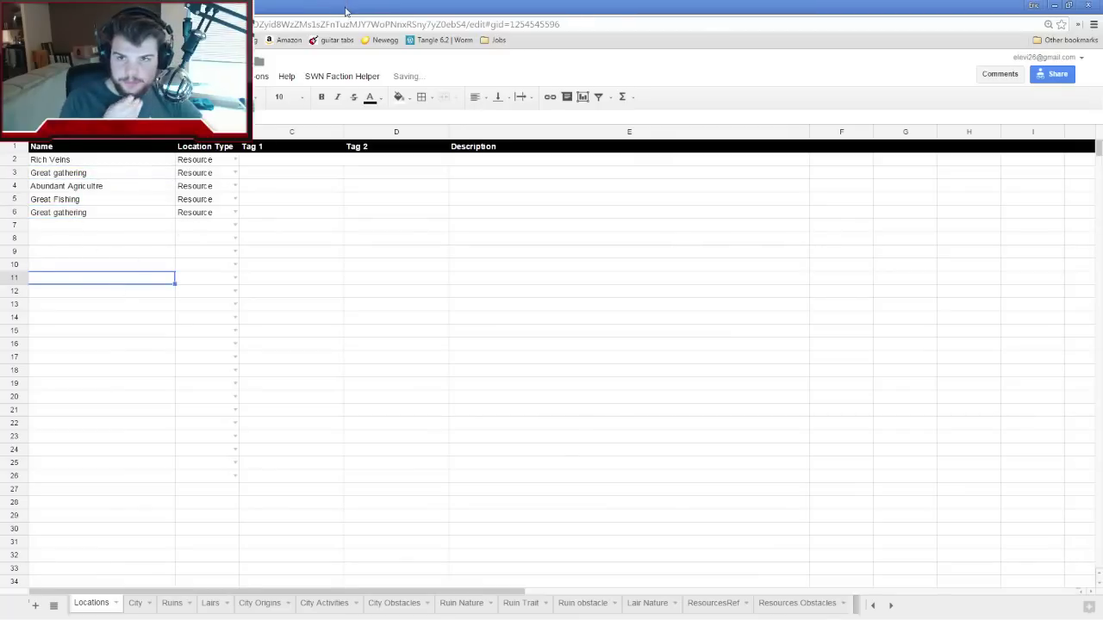
Switch to the hex map and place yellow hills terrain in hex 1305 and green forest terrain in hex 1808
click(1053, 5)
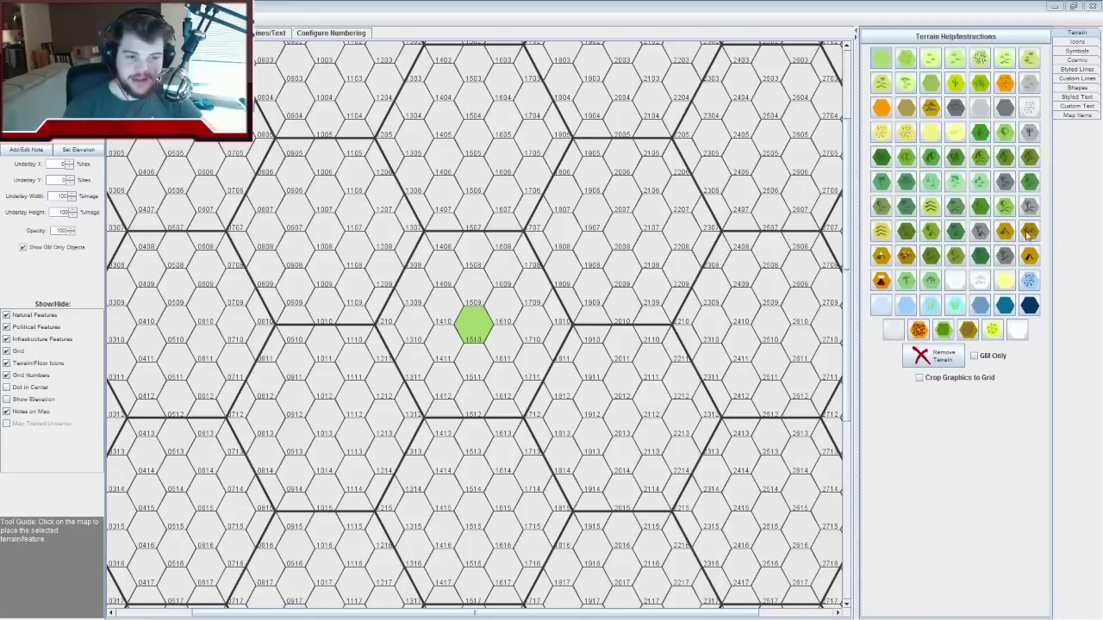
click(415, 145)
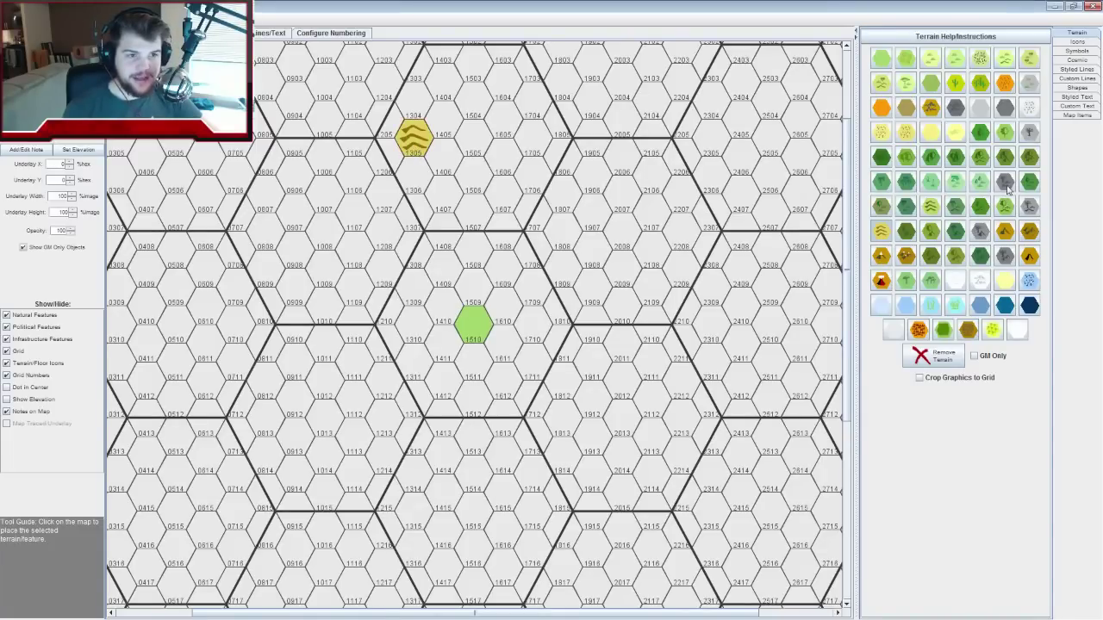
click(906, 158)
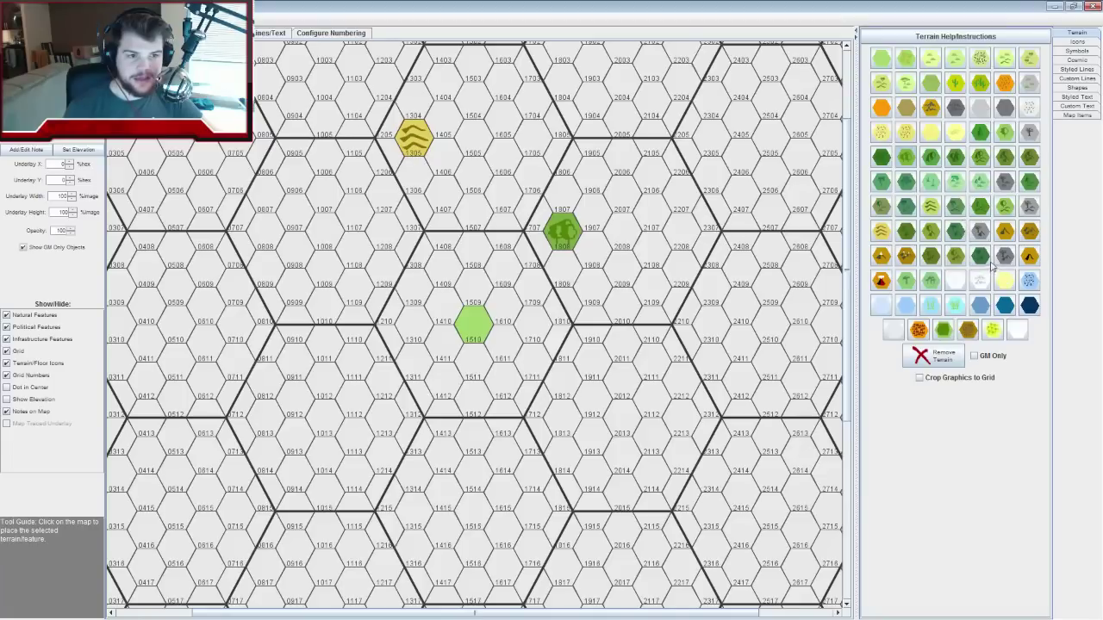
Place teal swamp terrain in hex 1112
click(933, 187)
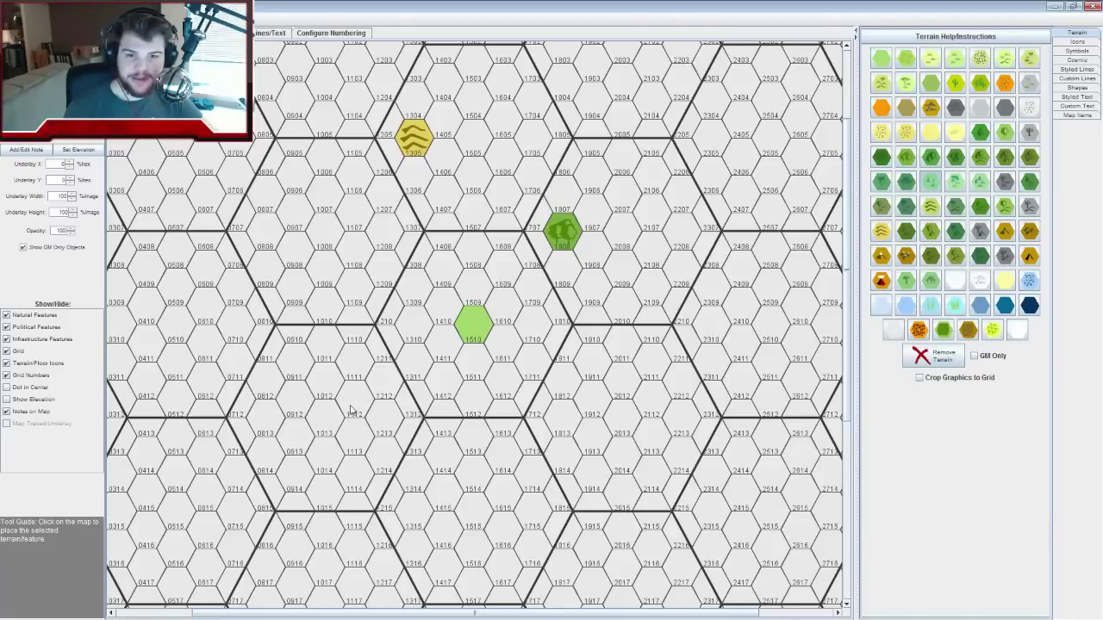
click(932, 184)
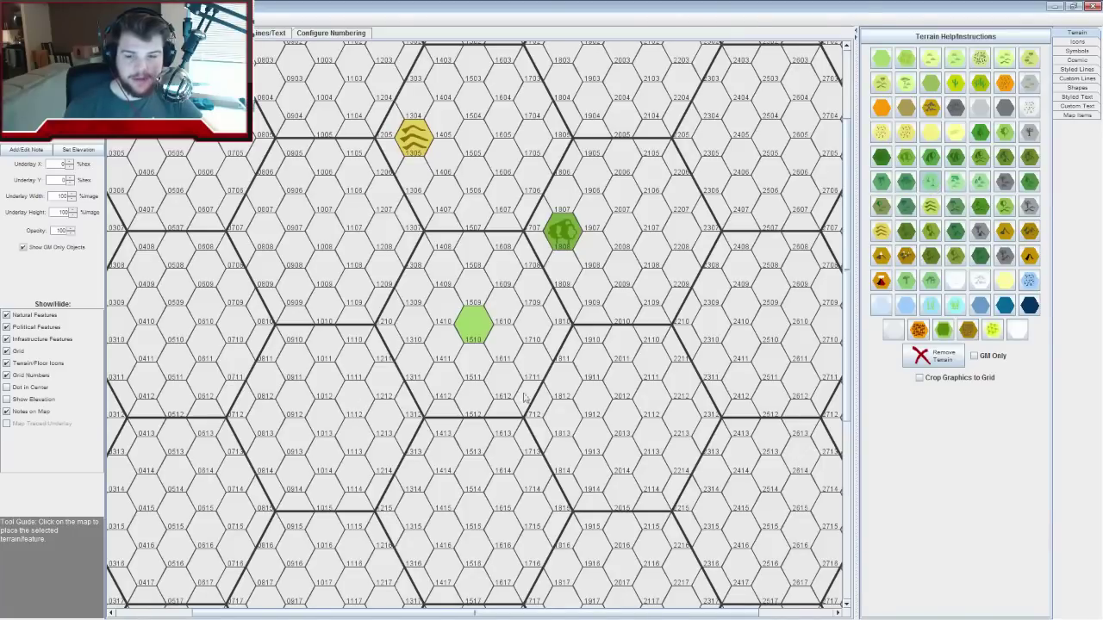
click(360, 406)
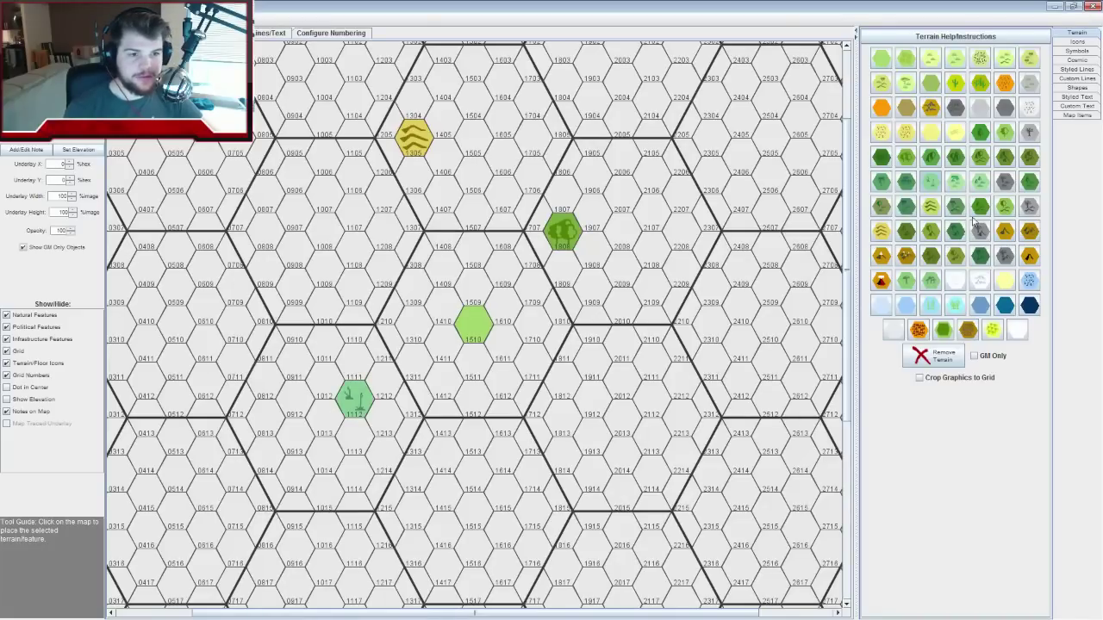
Place light green farmland terrain in hex 1108 and dark blue water terrain in hex 1813
click(906, 62)
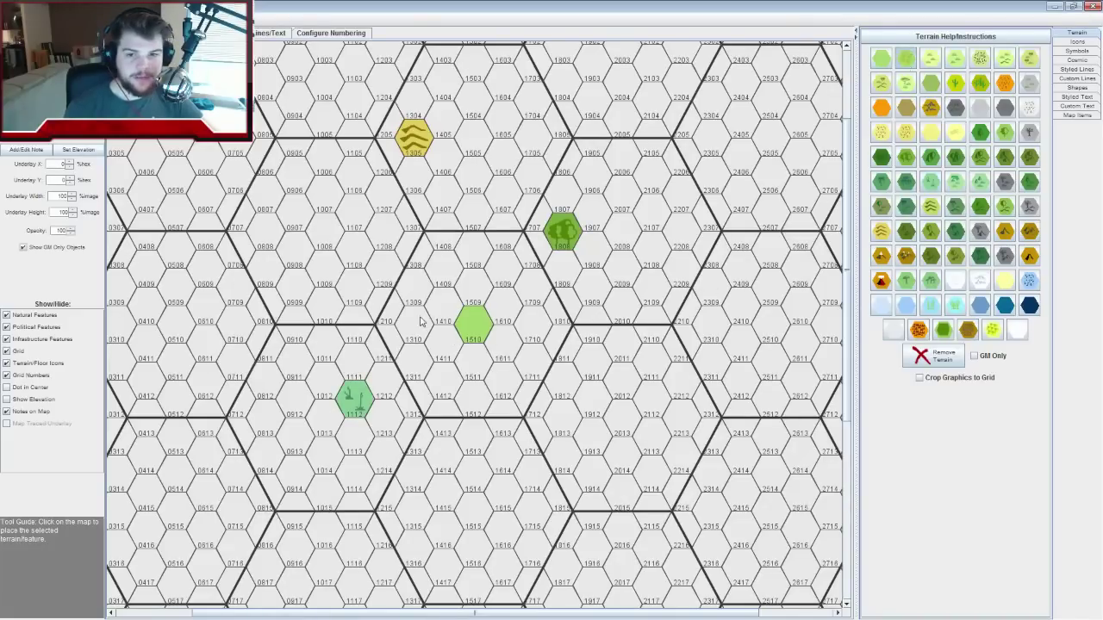
click(357, 252)
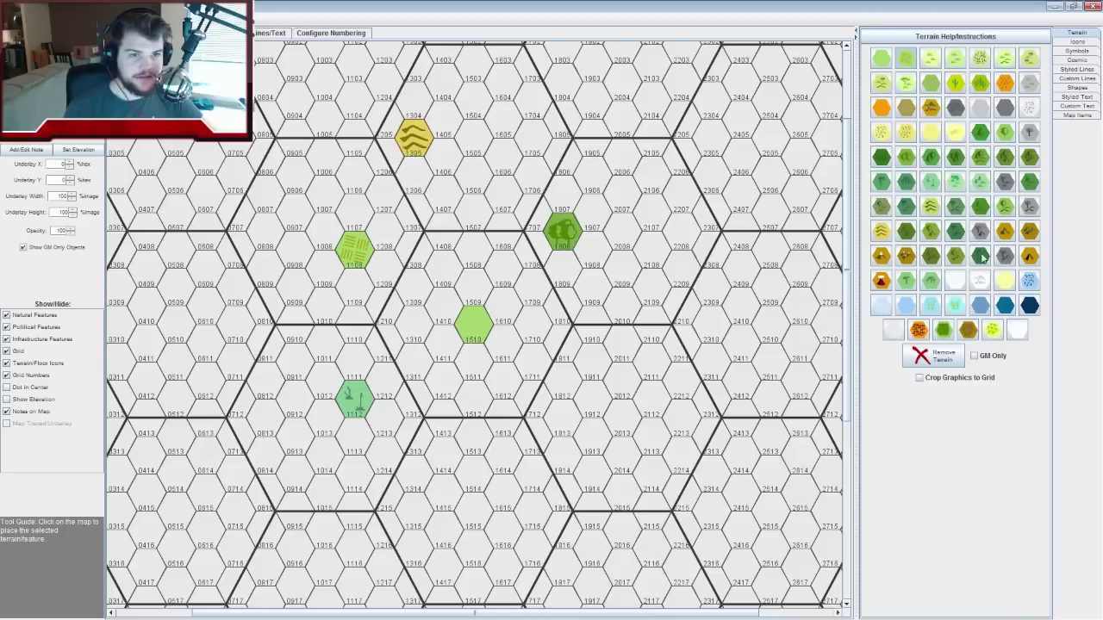
click(1005, 306)
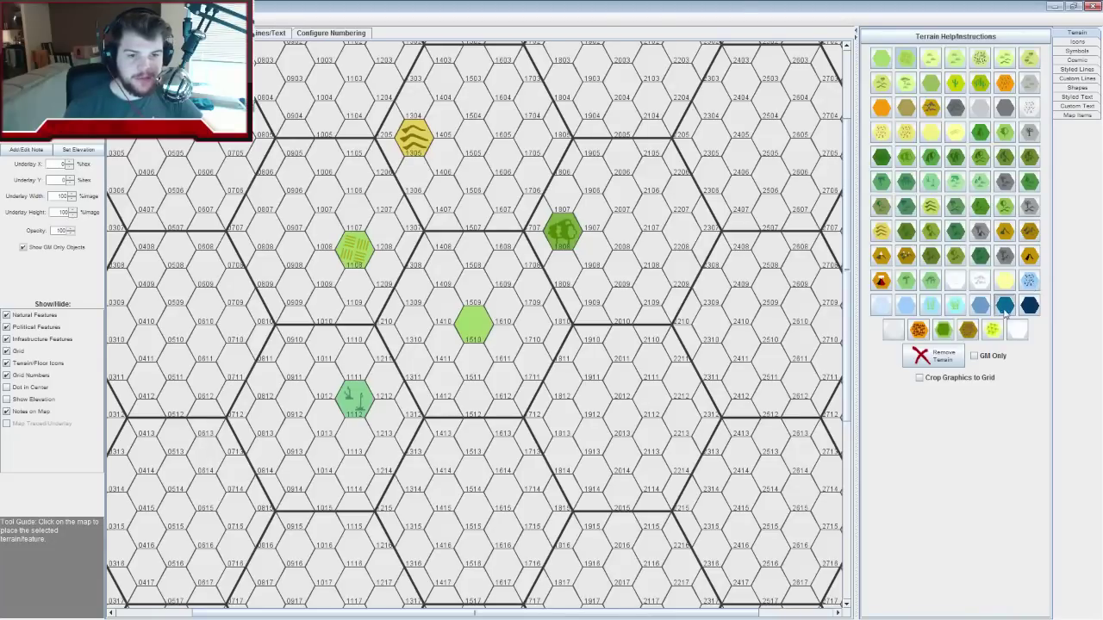
click(567, 420)
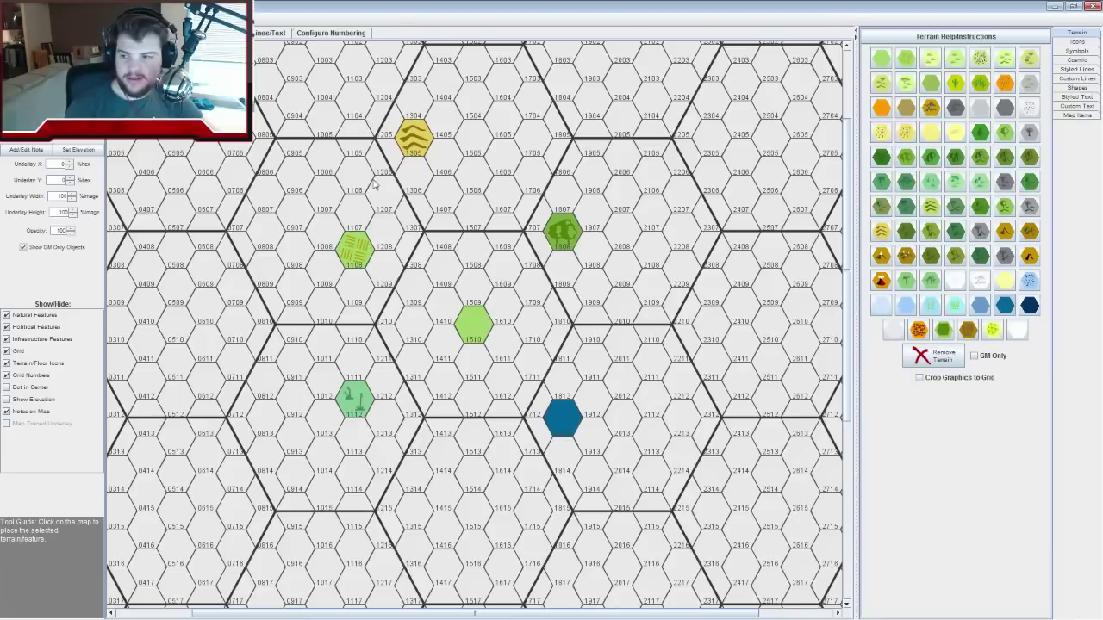
Extend the yellow hills around hex 1305 into hexes 1406, 1304, 1205 and 1206
click(880, 230)
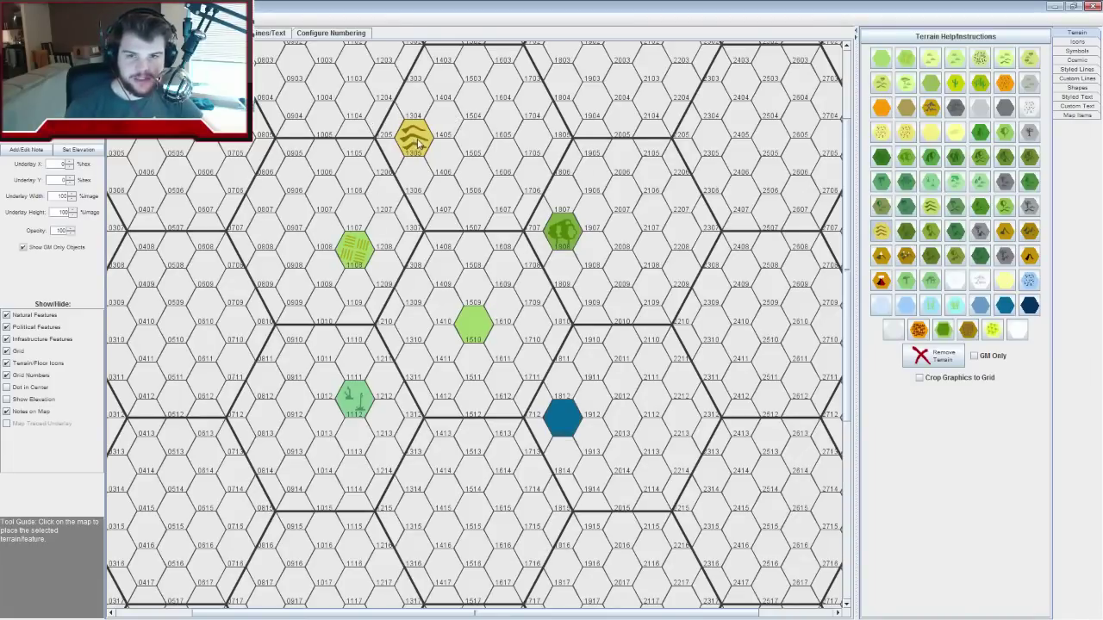
click(442, 165)
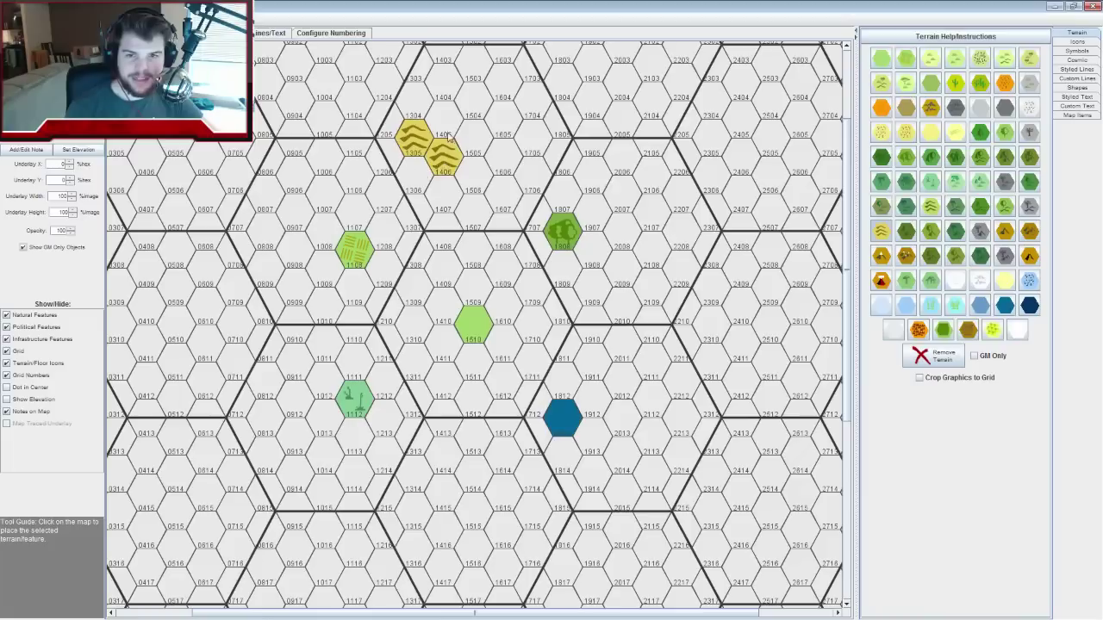
click(417, 110)
click(385, 127)
click(379, 157)
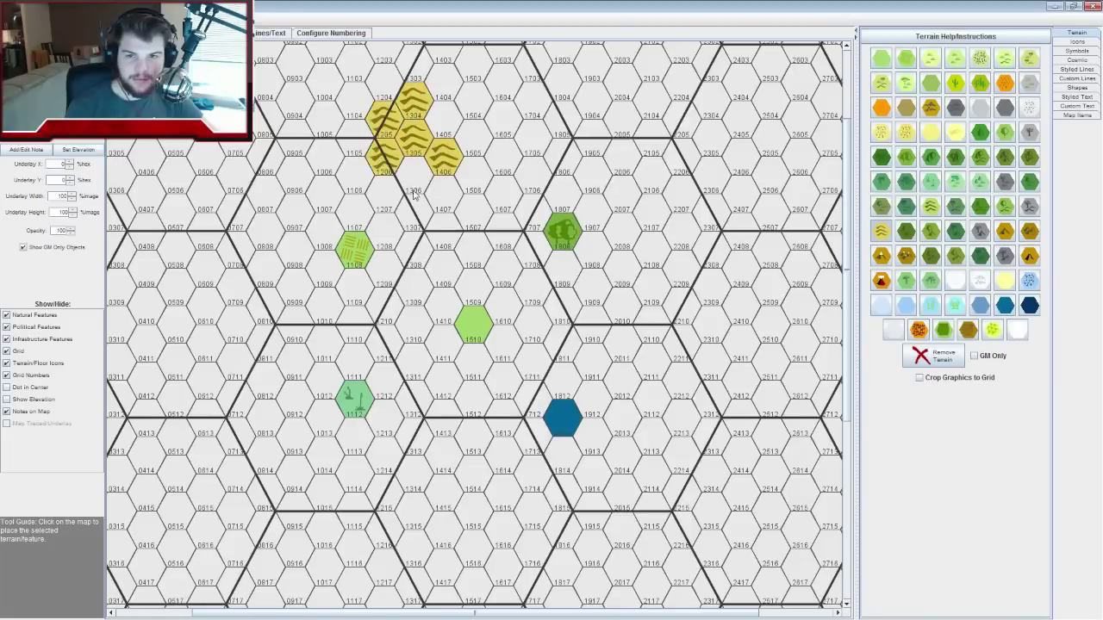
Extend the farmland around hex 1108 into hexes 1208, 1209, 1107, 1008 and 1009
click(906, 58)
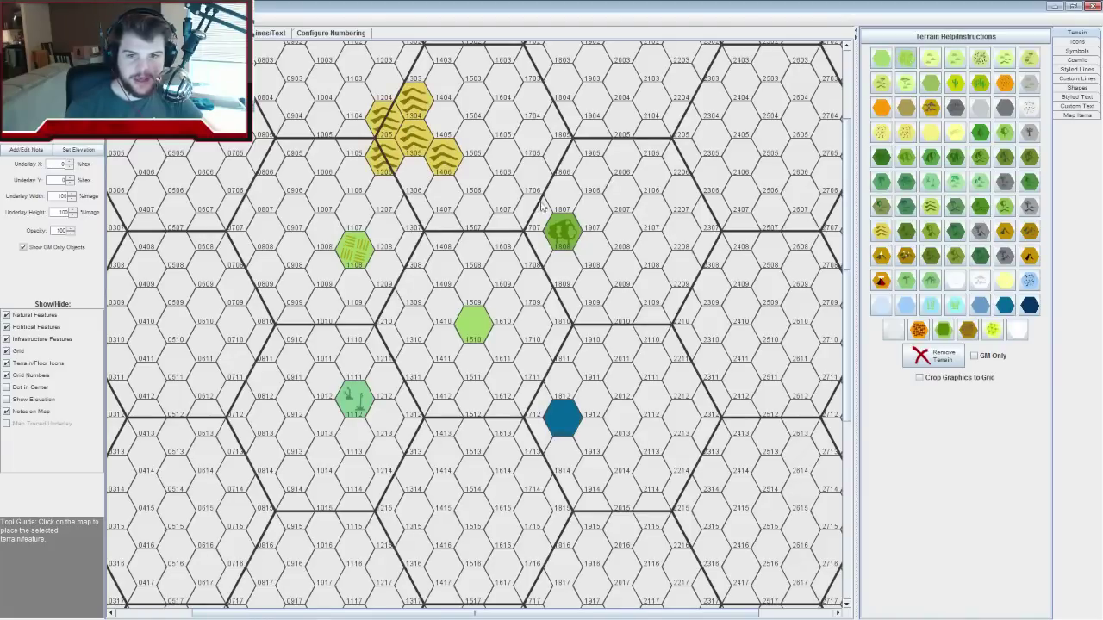
click(384, 231)
click(384, 269)
click(354, 214)
click(325, 232)
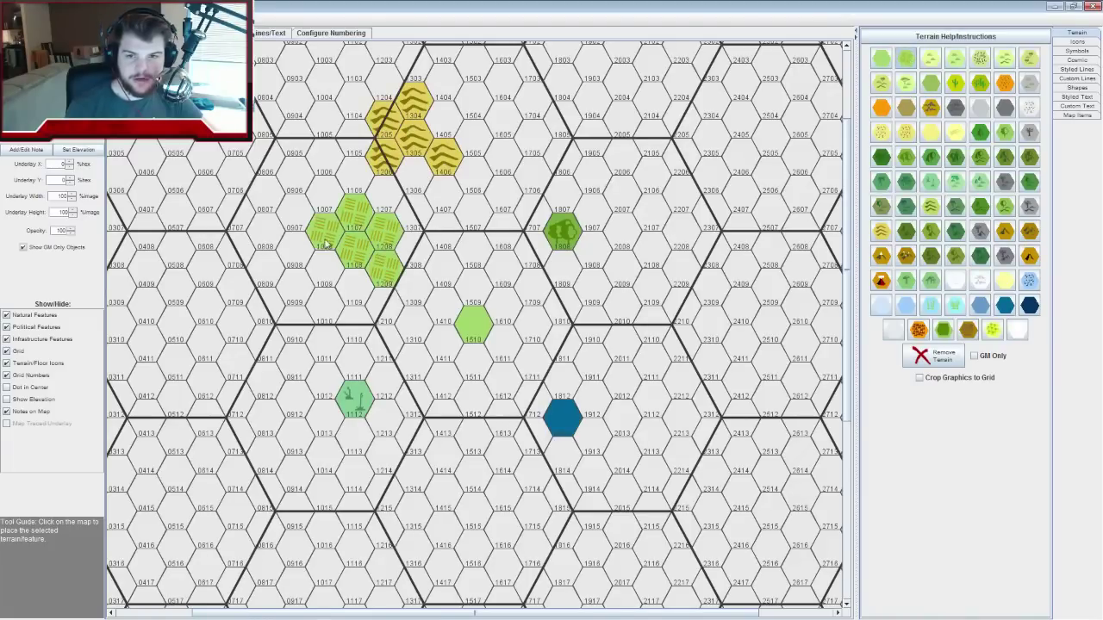
click(324, 268)
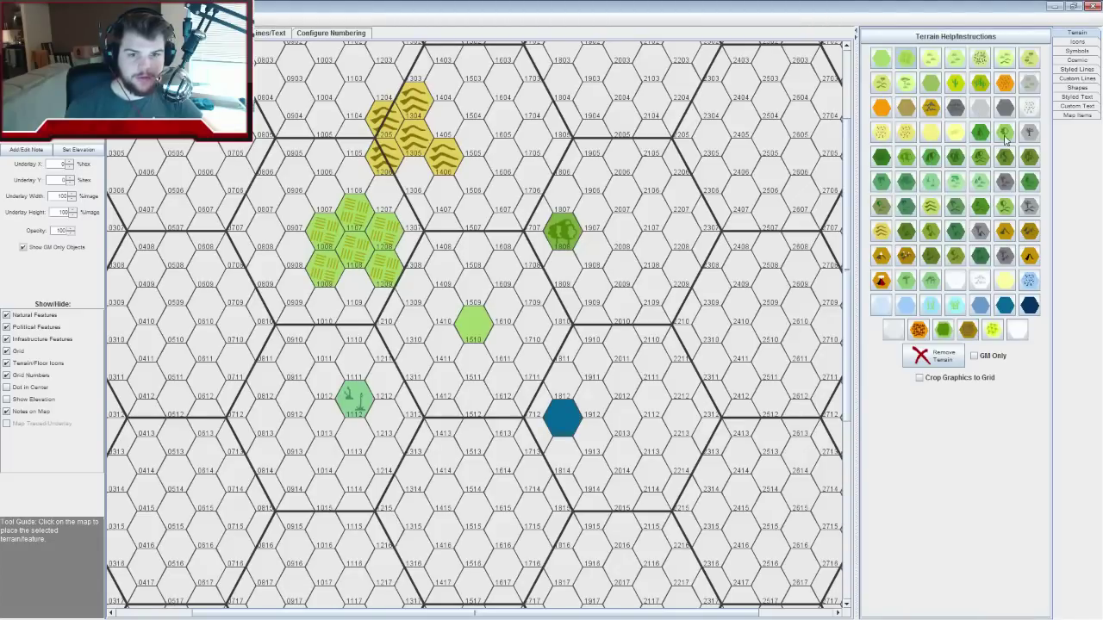
Extend the green forest around hex 1808 into hexes 1907, 1908, 1809, 1707 and 1708
click(906, 157)
click(593, 212)
click(594, 251)
click(565, 270)
click(534, 214)
click(527, 248)
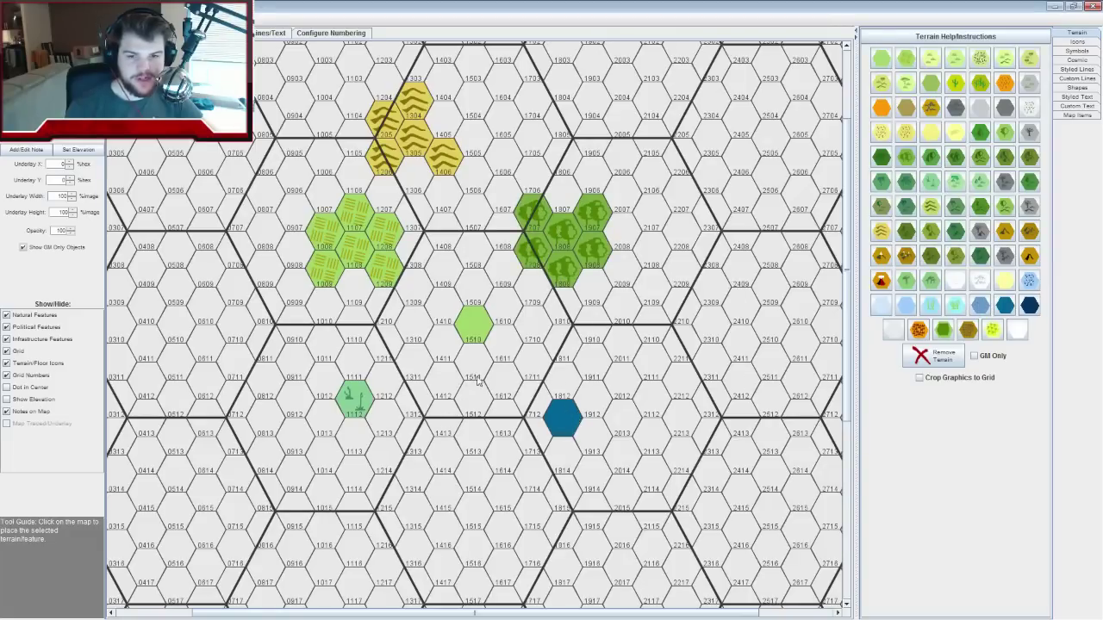
Extend the teal swamp around hex 1112 into hexes 1213, 1013, 1012, 1113 and 1114
click(930, 181)
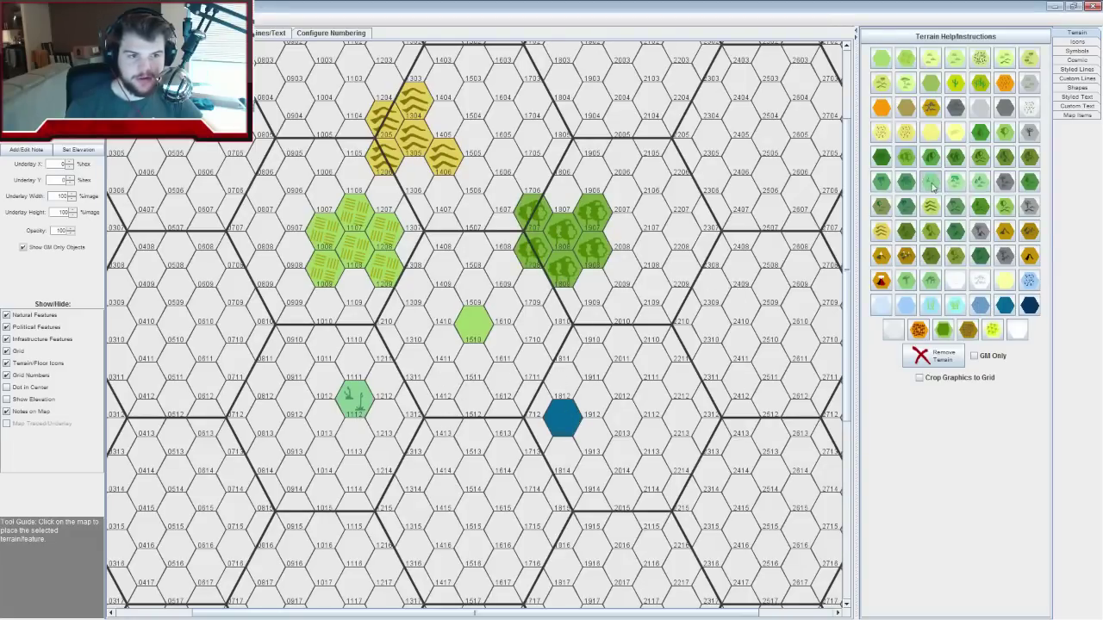
click(377, 426)
click(322, 406)
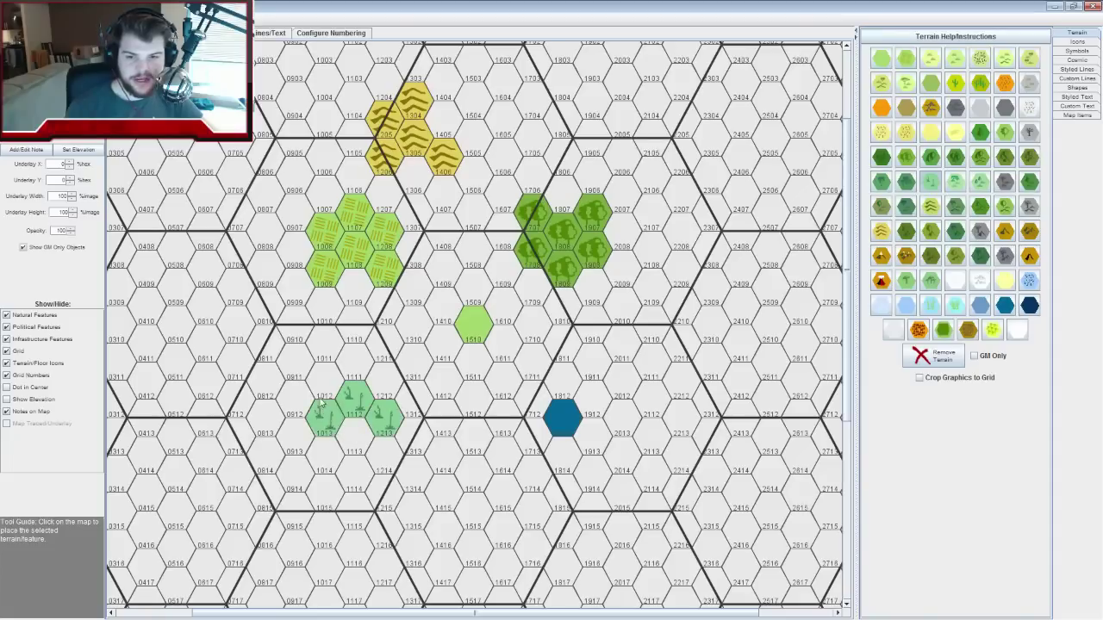
click(322, 392)
click(357, 435)
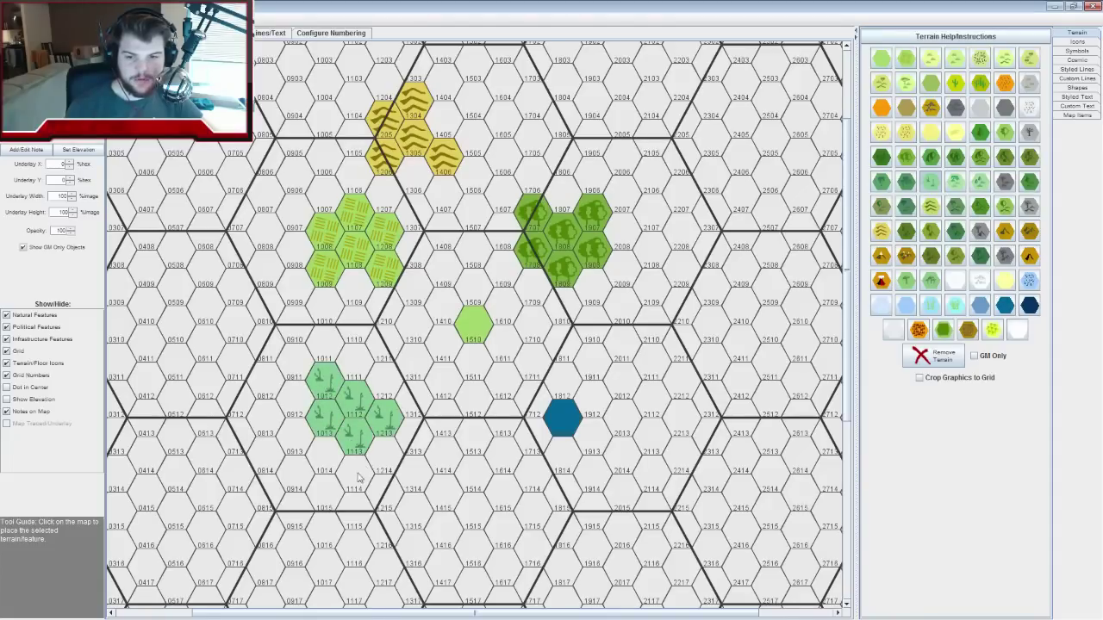
click(360, 476)
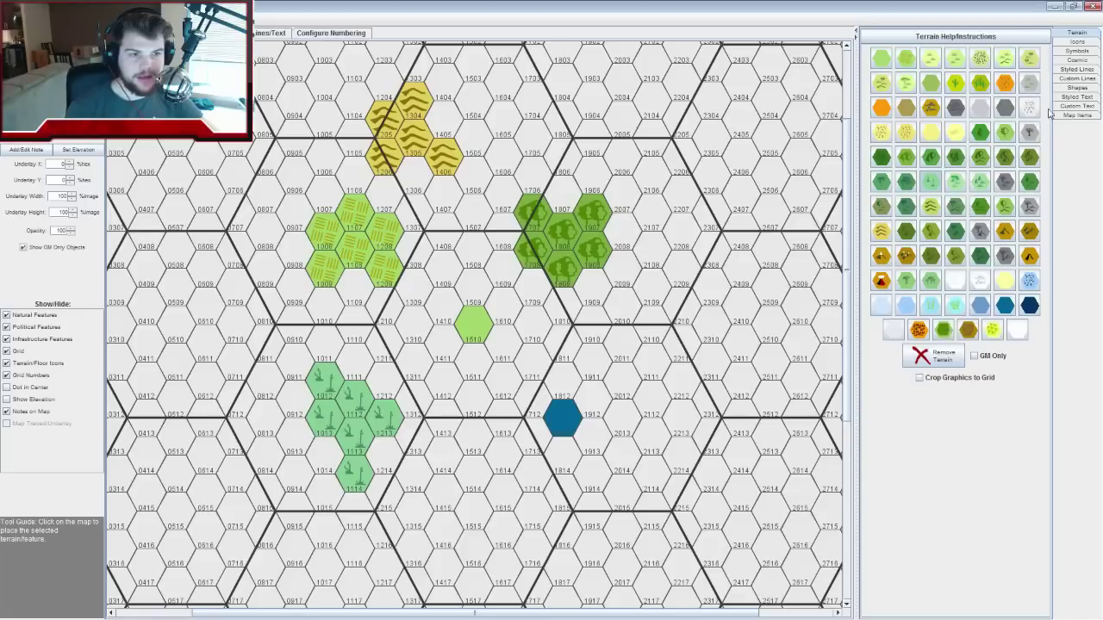
Draw two light blue styled-line rivers from the water hex 1813, one northwest between hills and farmland, the other west through the swamp
click(1076, 70)
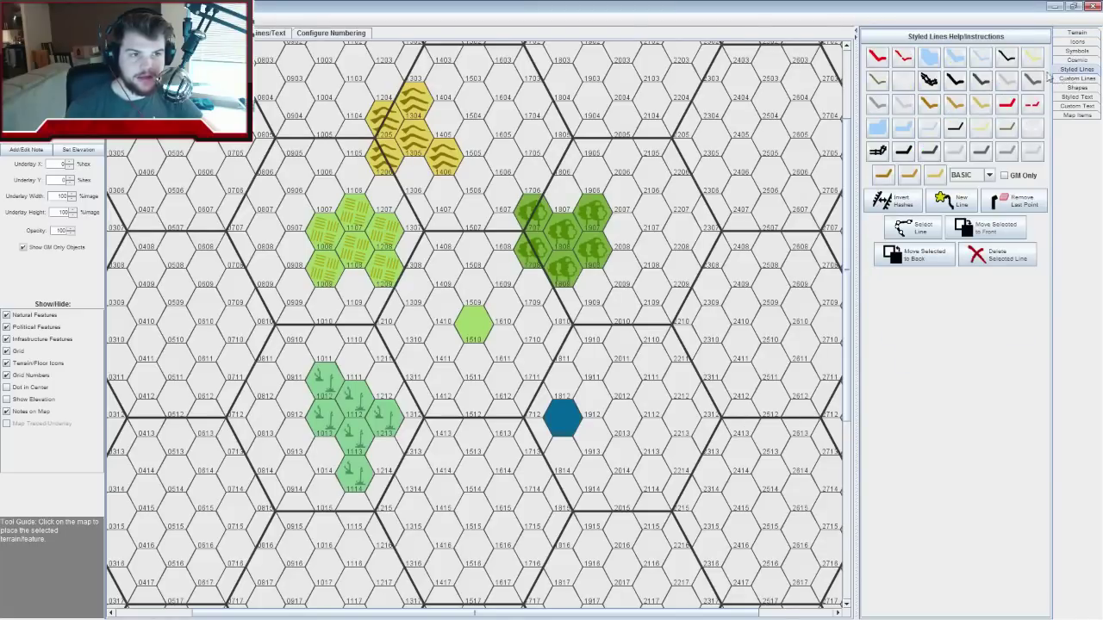
click(1066, 80)
click(1065, 71)
click(979, 58)
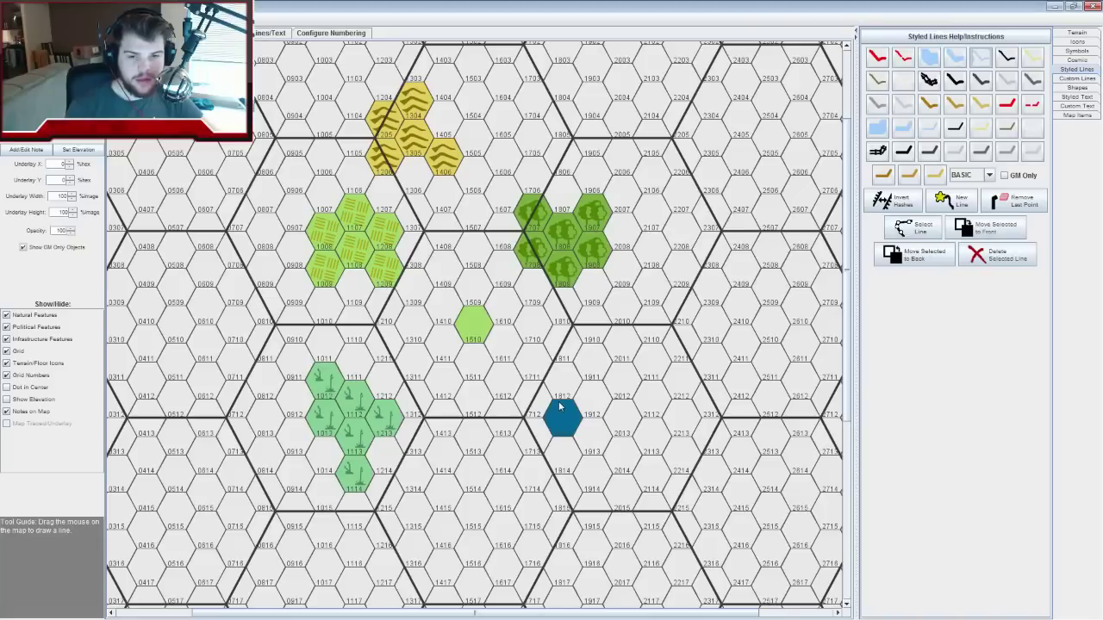
mouse_move(560, 406)
mouse_down()
mouse_move(519, 366)
mouse_move(525, 317)
mouse_move(497, 291)
mouse_move(487, 253)
mouse_move(504, 219)
mouse_move(476, 187)
mouse_move(383, 181)
mouse_move(279, 137)
mouse_up()
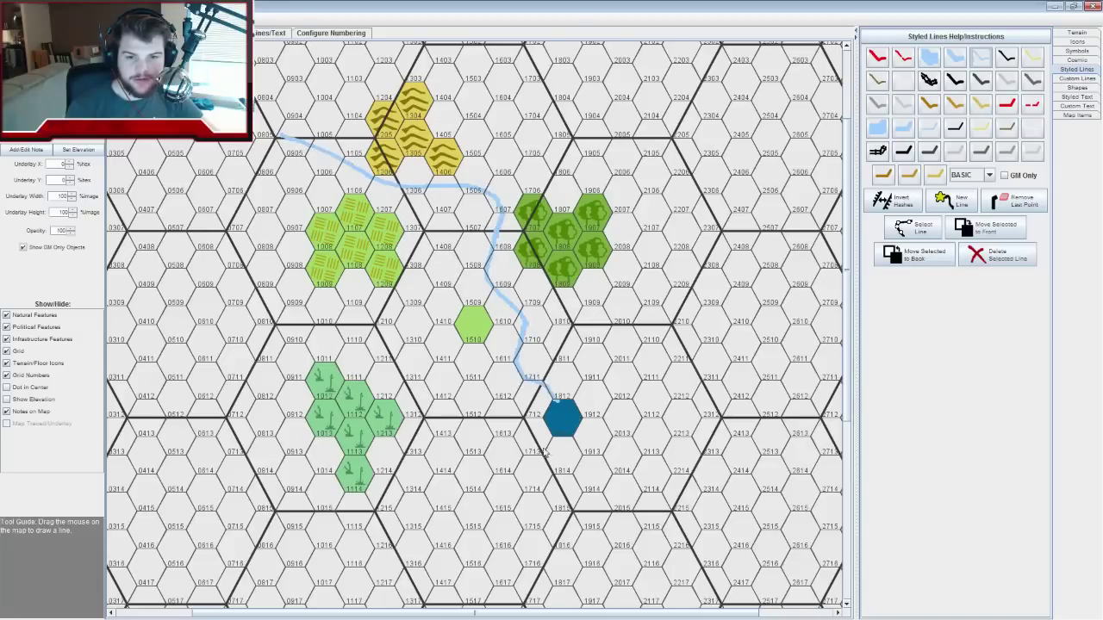
mouse_move(548, 427)
mouse_down()
mouse_move(535, 451)
mouse_move(465, 438)
mouse_move(398, 457)
mouse_move(349, 435)
mouse_move(274, 440)
mouse_up()
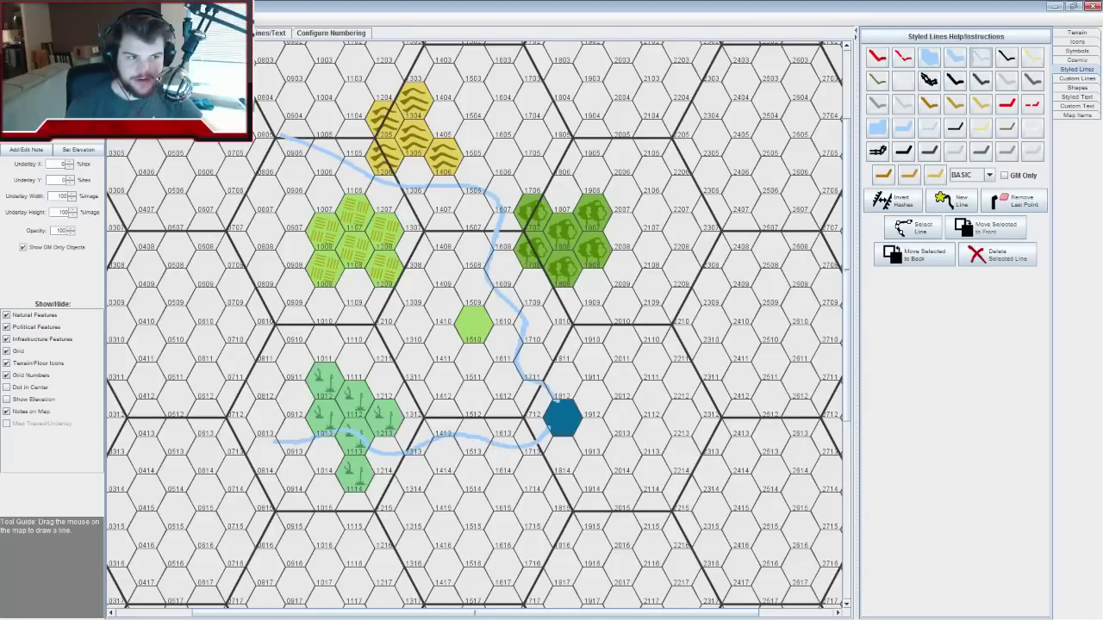
Switch to the spreadsheet and review the Readme sheet's algorithm, from selecting resource hexes to generating 4 towns
click(1076, 33)
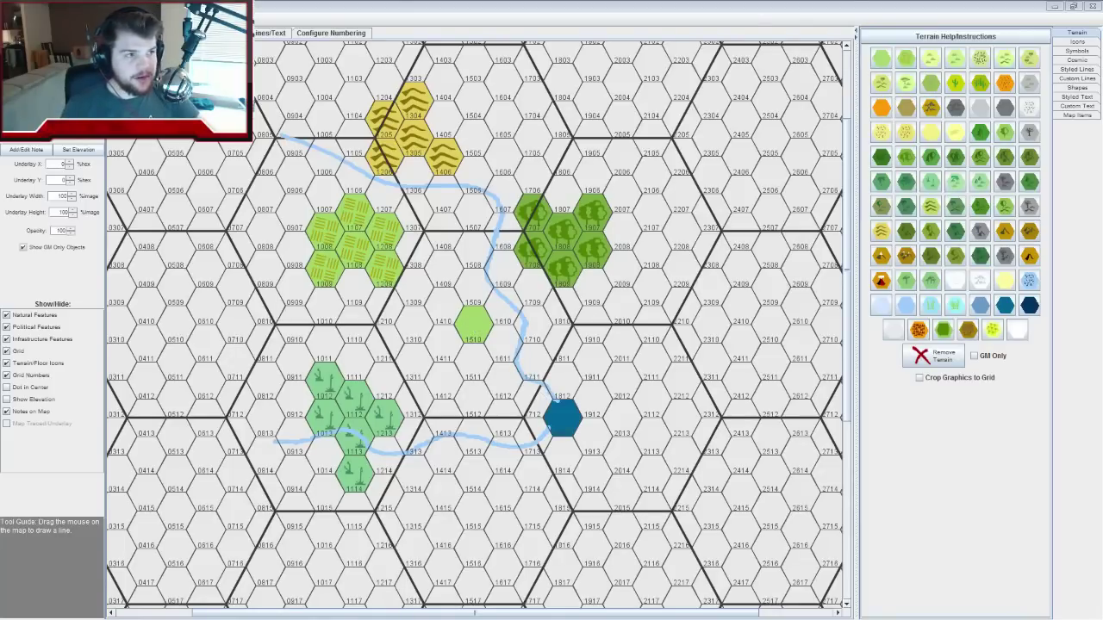
key(alt+Tab)
double_click(651, 38)
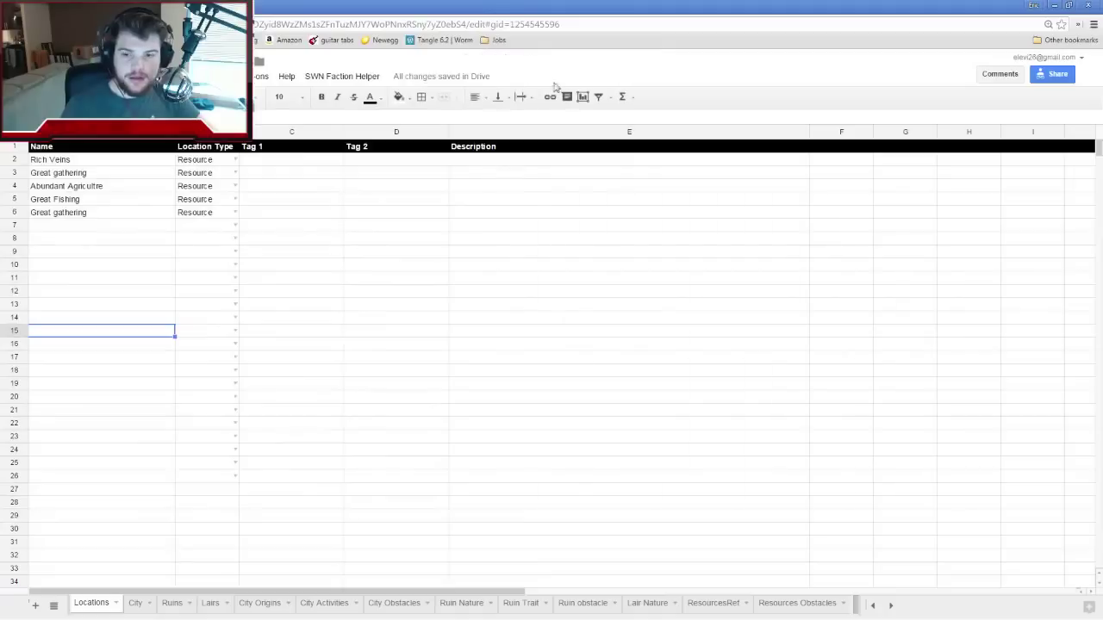
click(873, 606)
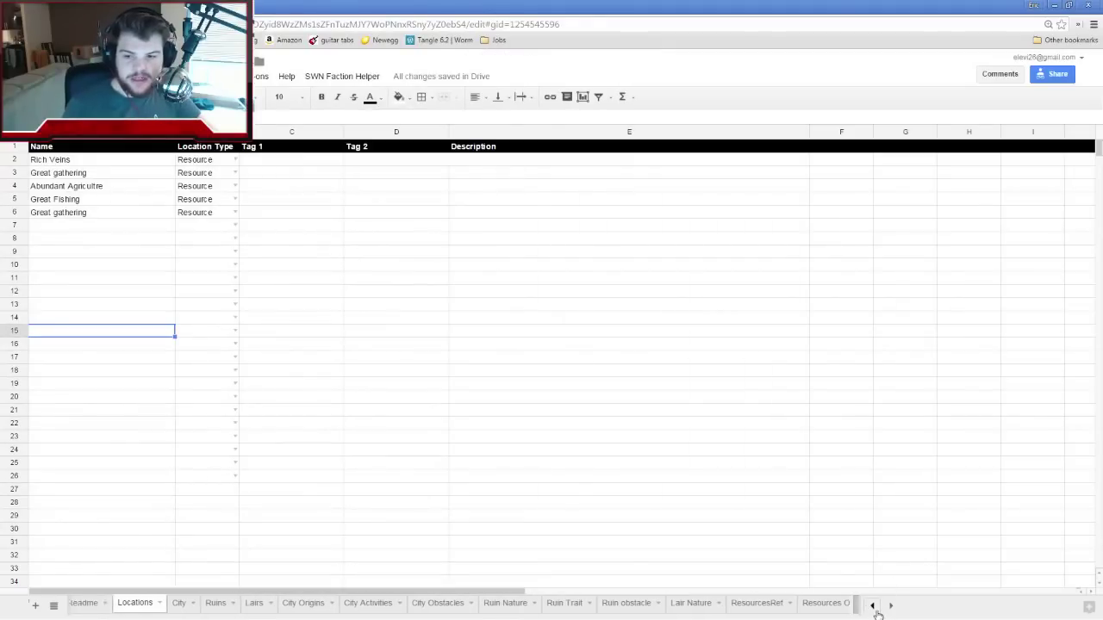
click(88, 602)
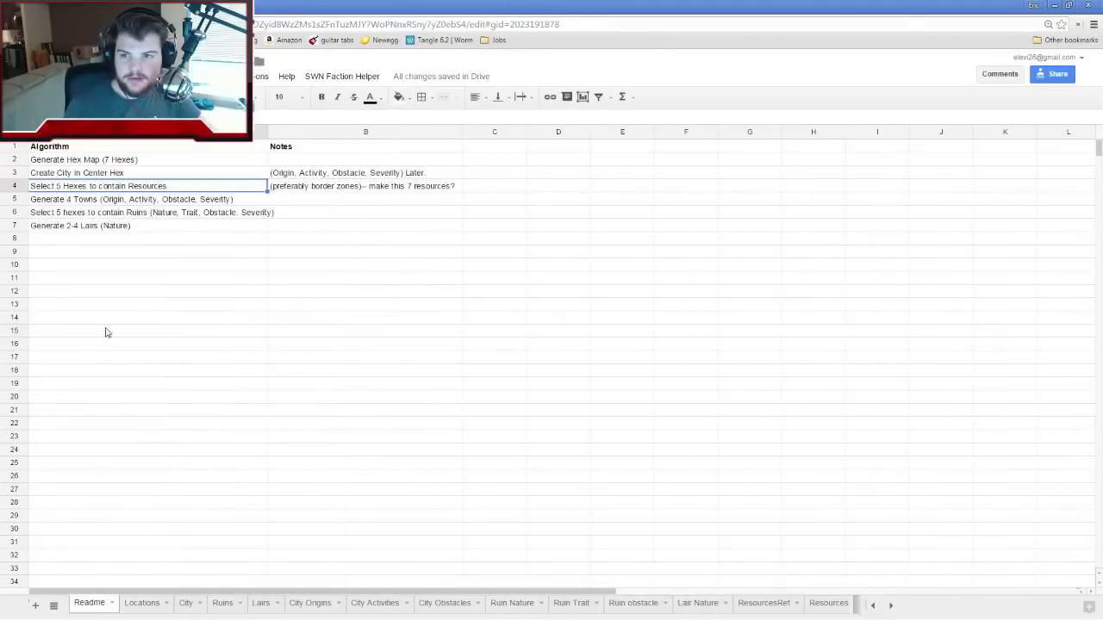
click(167, 249)
click(138, 191)
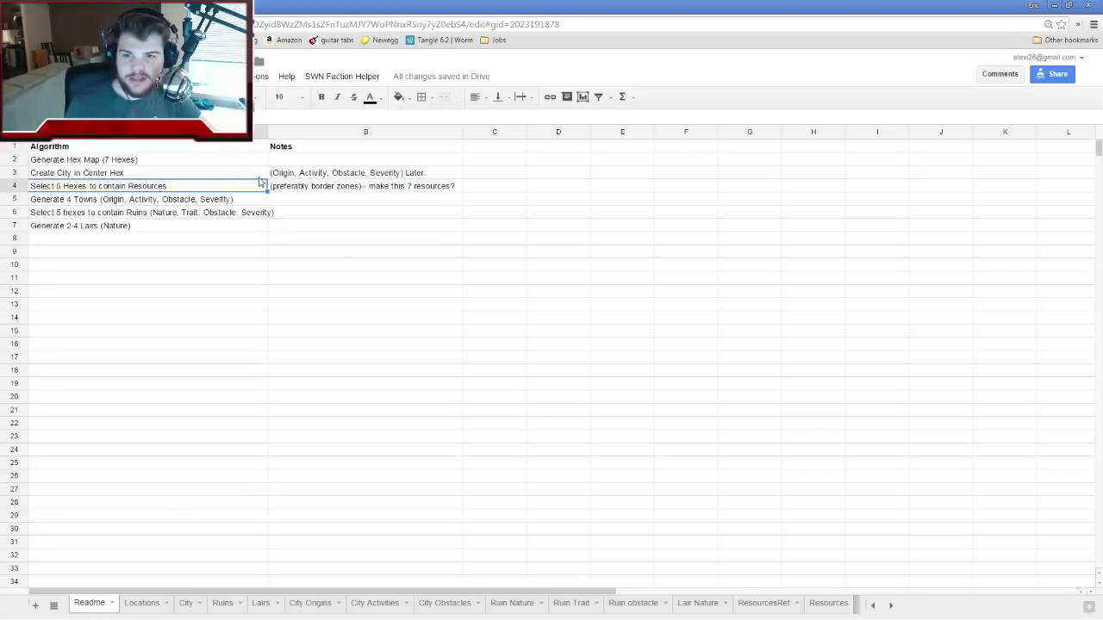
click(126, 203)
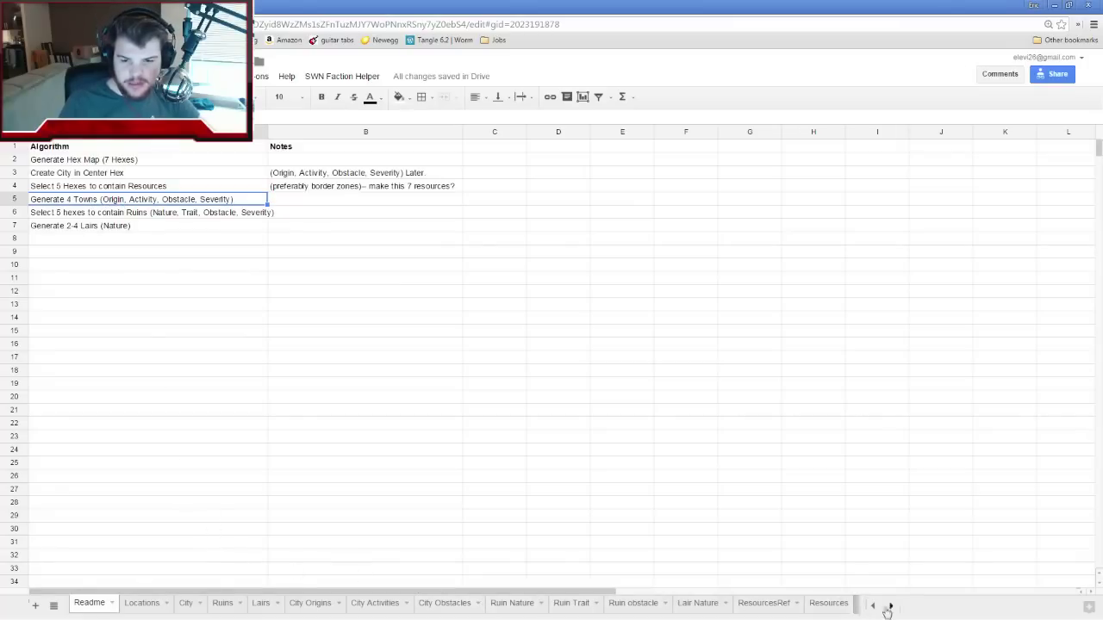
Examine the list of origins on the City Origins sheet, starting from Ancient Homeland
click(311, 603)
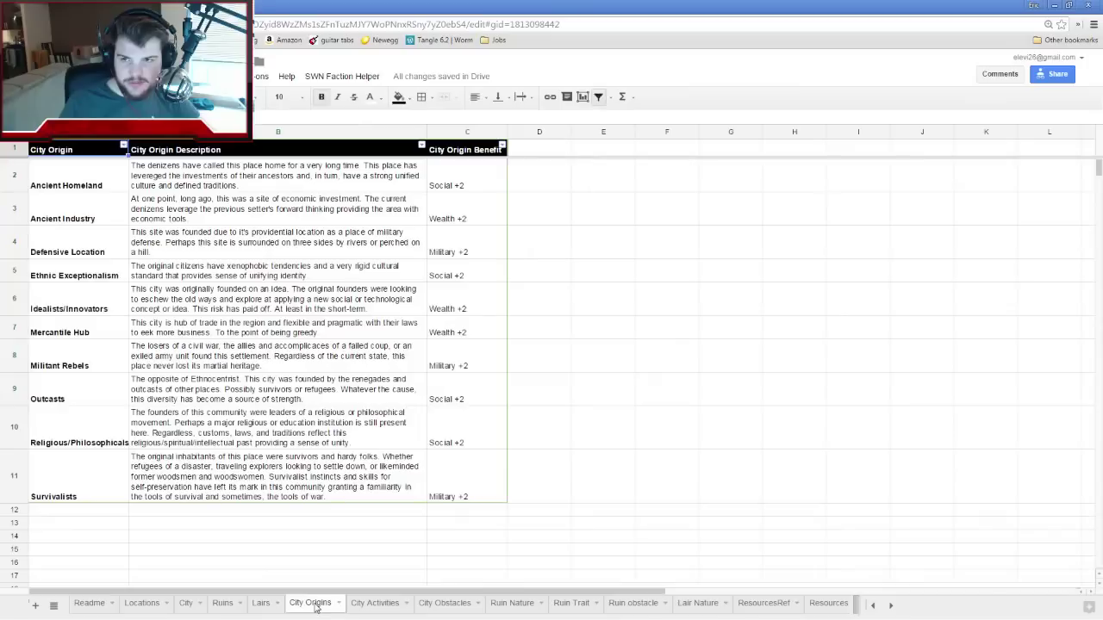
click(141, 528)
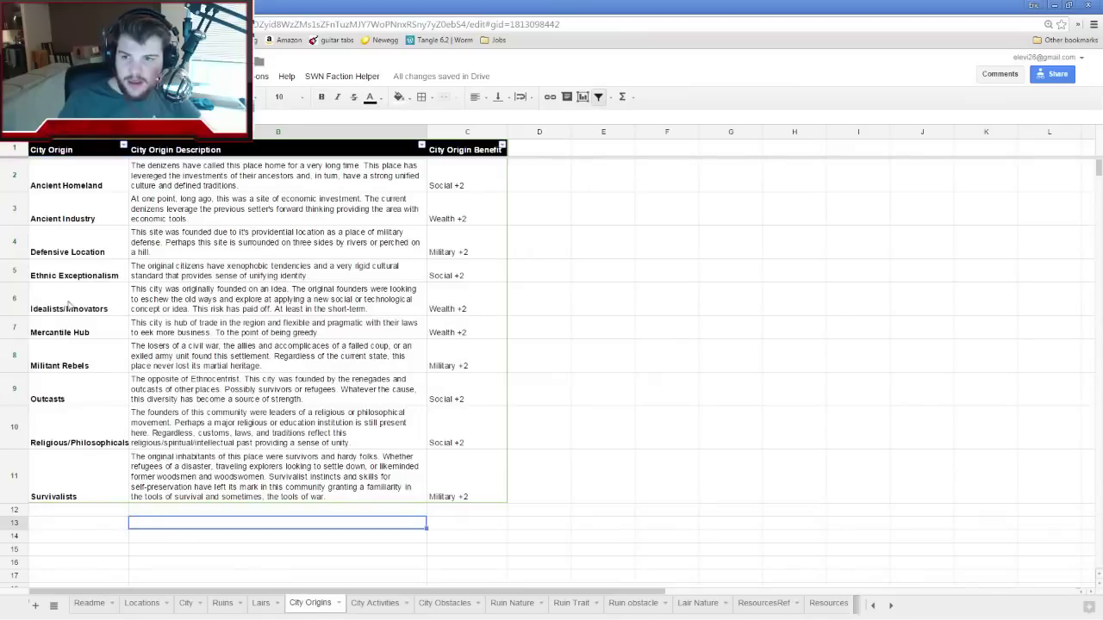
click(83, 182)
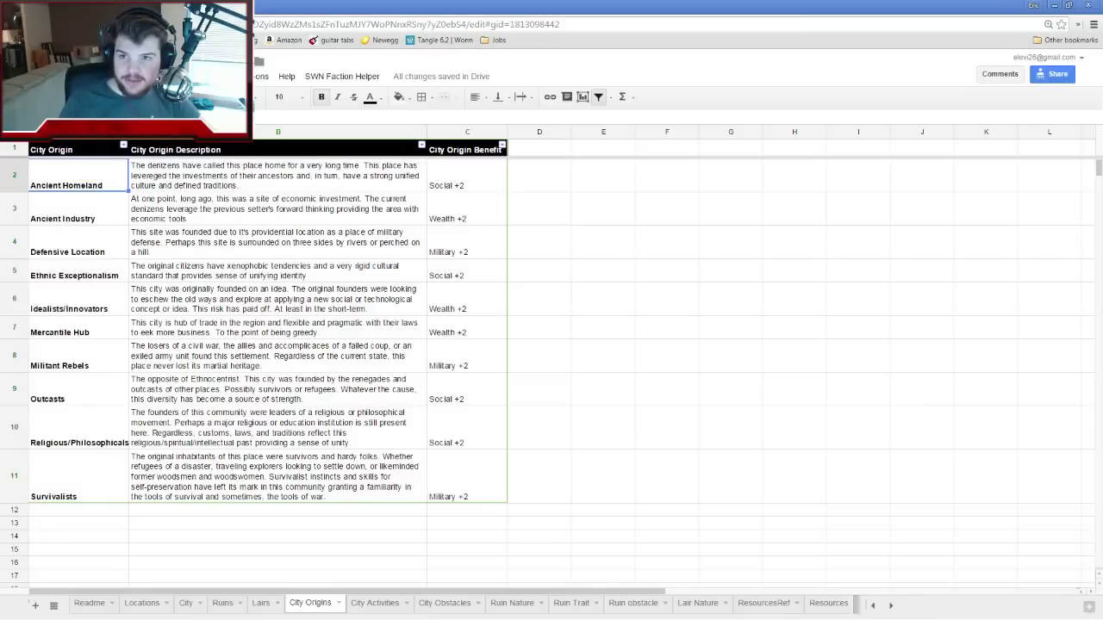
Switch to Roll20 and roll 4d10 in the chat for the four town origins
key(ctrl+Tab)
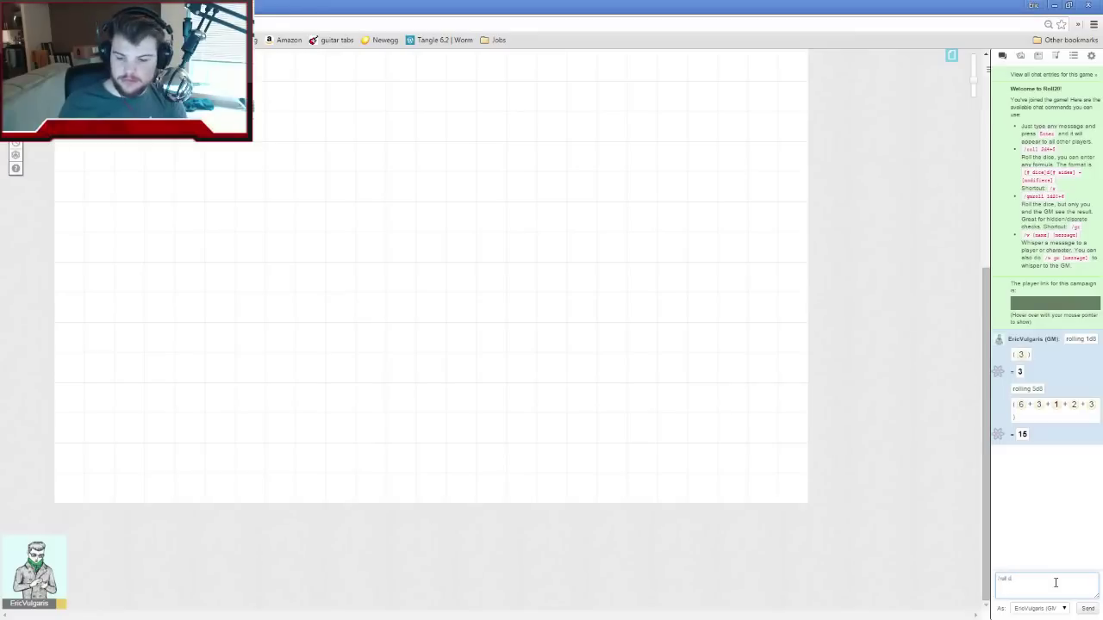
click(1054, 583)
text(/roll 4d10)
key(Return)
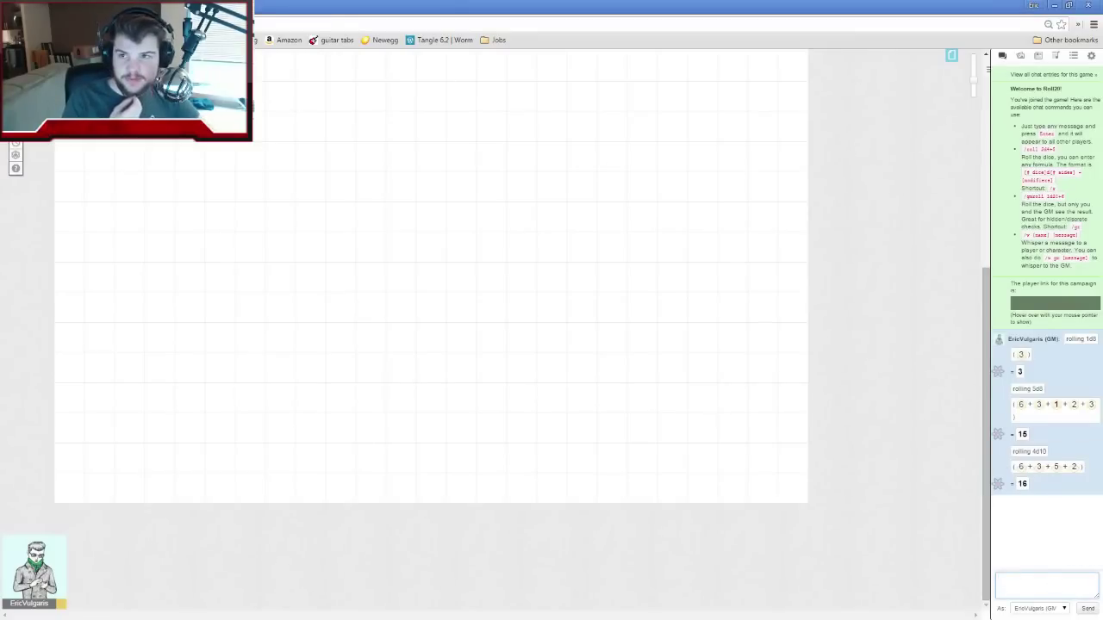
Switch back to the spreadsheet's Locations sheet and set the location type of rows 7 to 10 to Town
key(ctrl+shift+Tab)
click(149, 607)
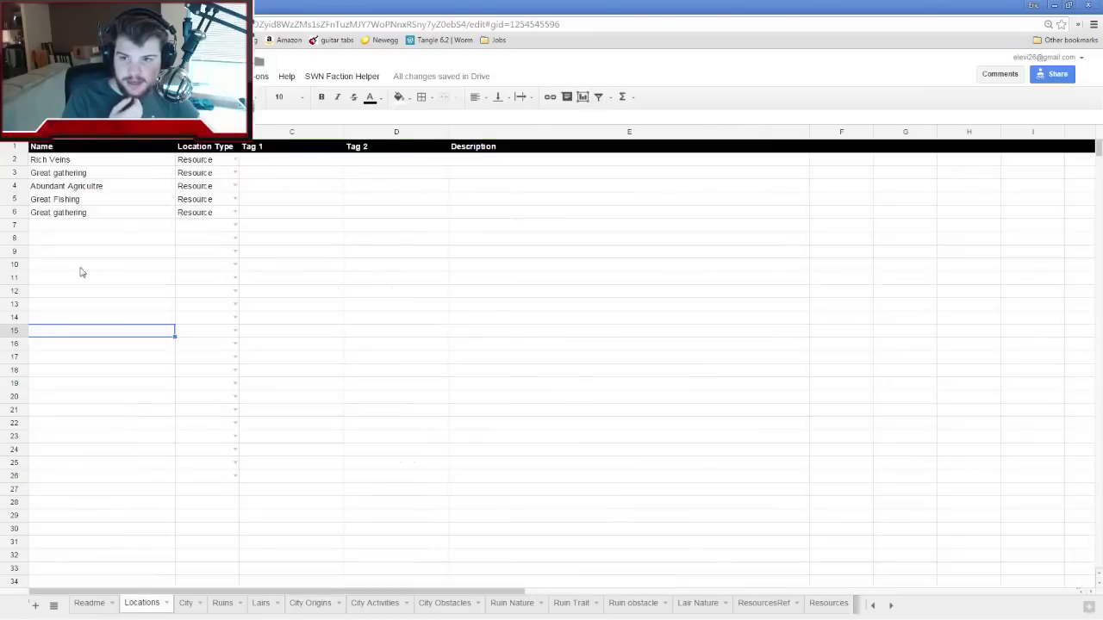
click(199, 227)
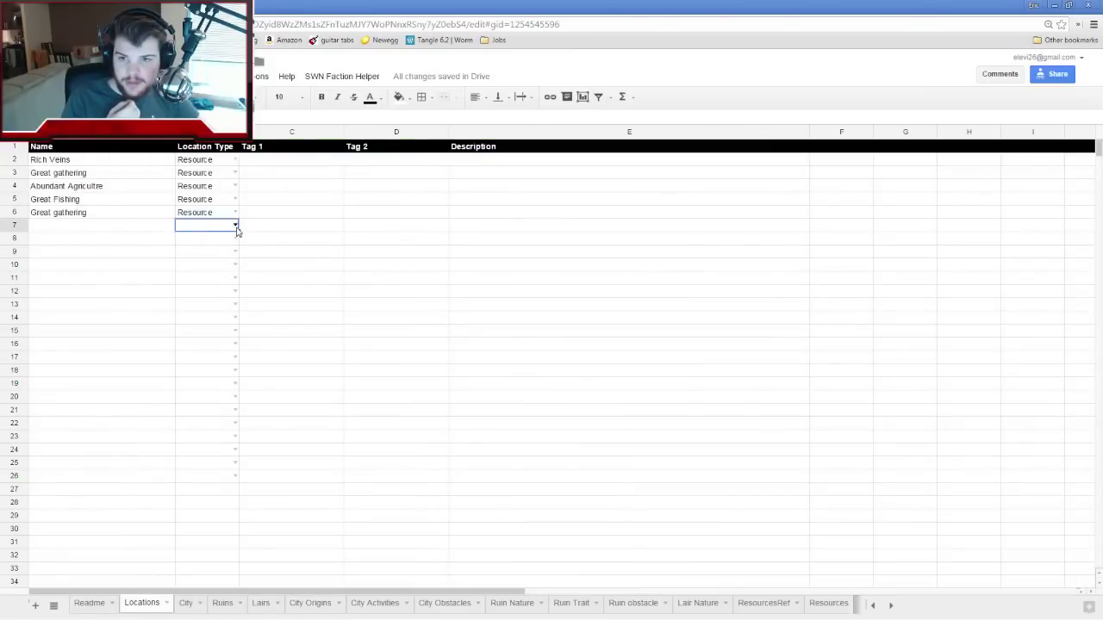
click(235, 225)
click(206, 257)
click(233, 241)
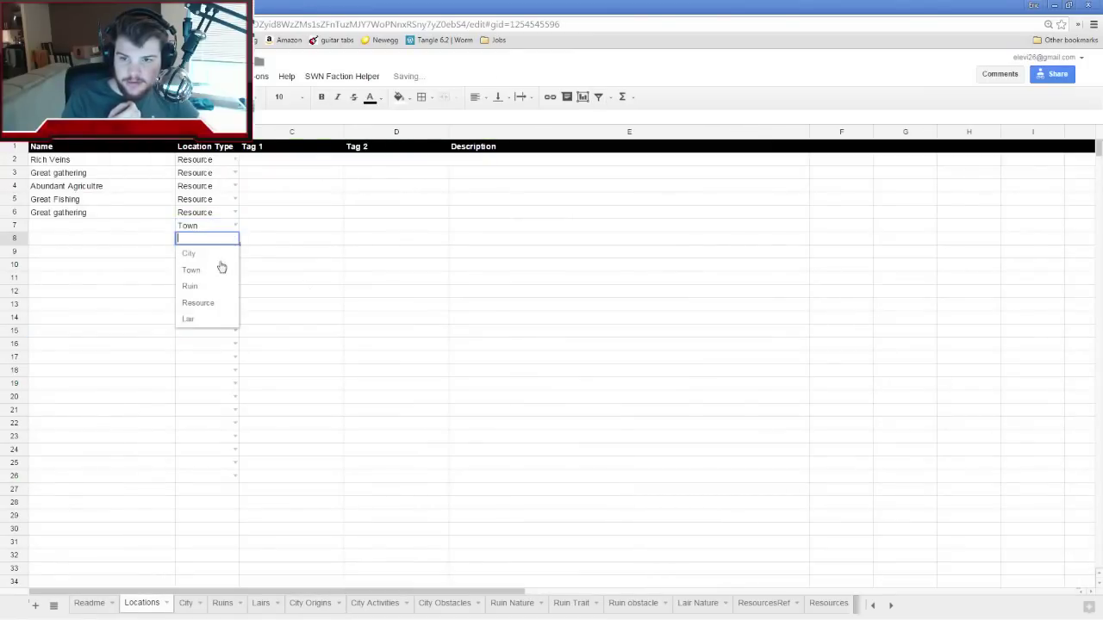
click(221, 267)
click(235, 252)
click(215, 288)
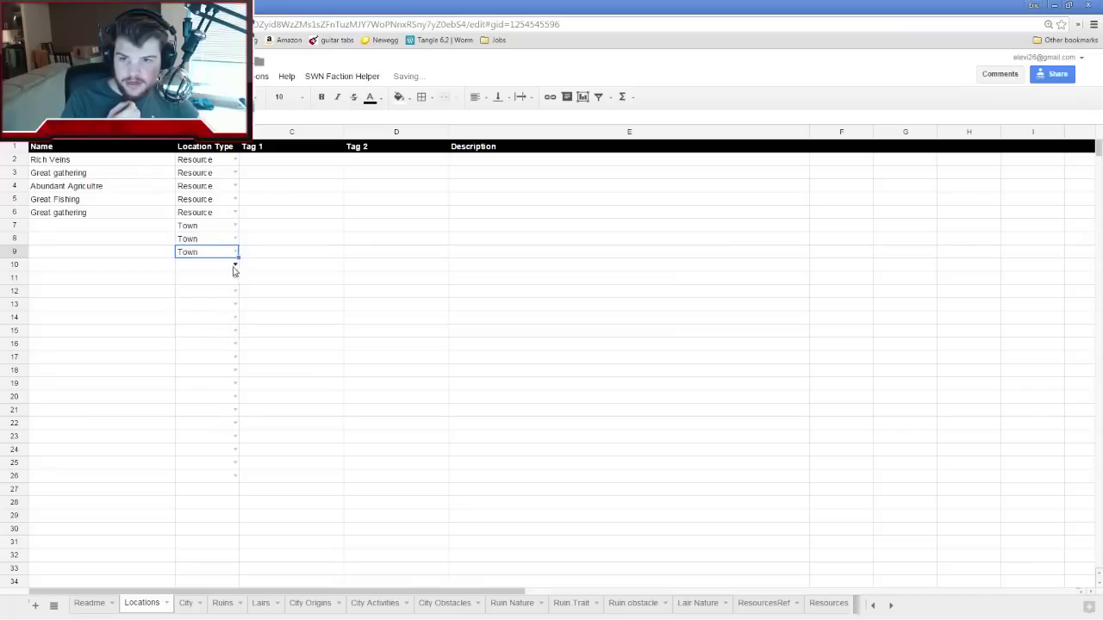
click(235, 266)
click(217, 299)
Enter the rolled origin numbers 6, 3, 5 and 2 as the names of the four towns in rows 7 to 10
click(170, 227)
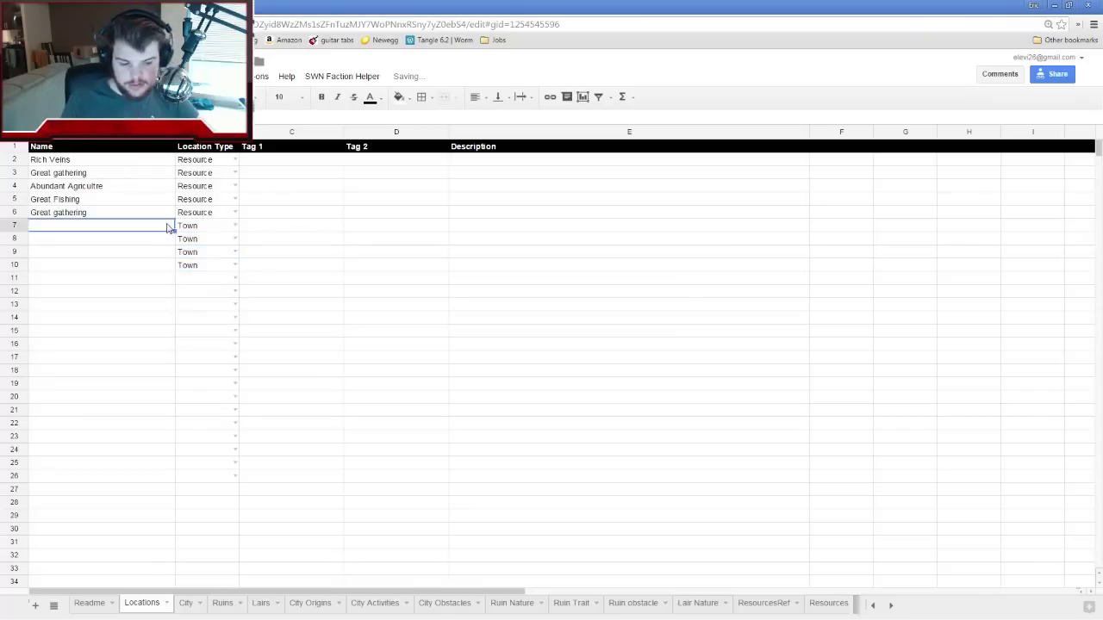
text(6)
click(155, 241)
text(3)
click(152, 258)
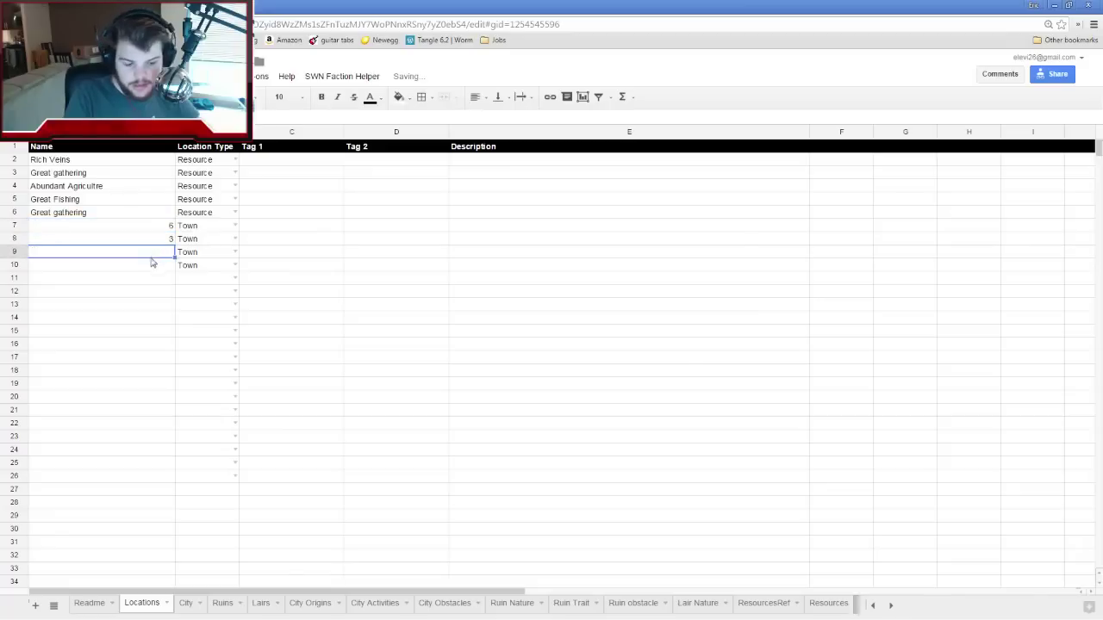
text(5)
click(148, 267)
text(2)
click(133, 328)
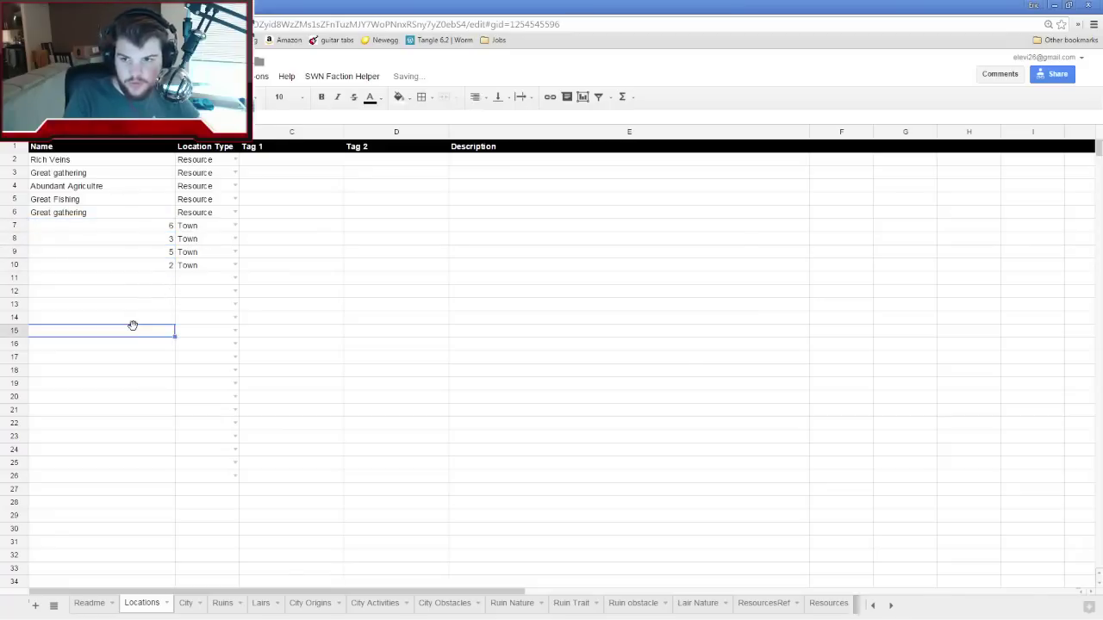
Look up origin 6 on the City Origins sheet and enter Mercantile Hub as the first town's name on the Locations sheet
click(312, 603)
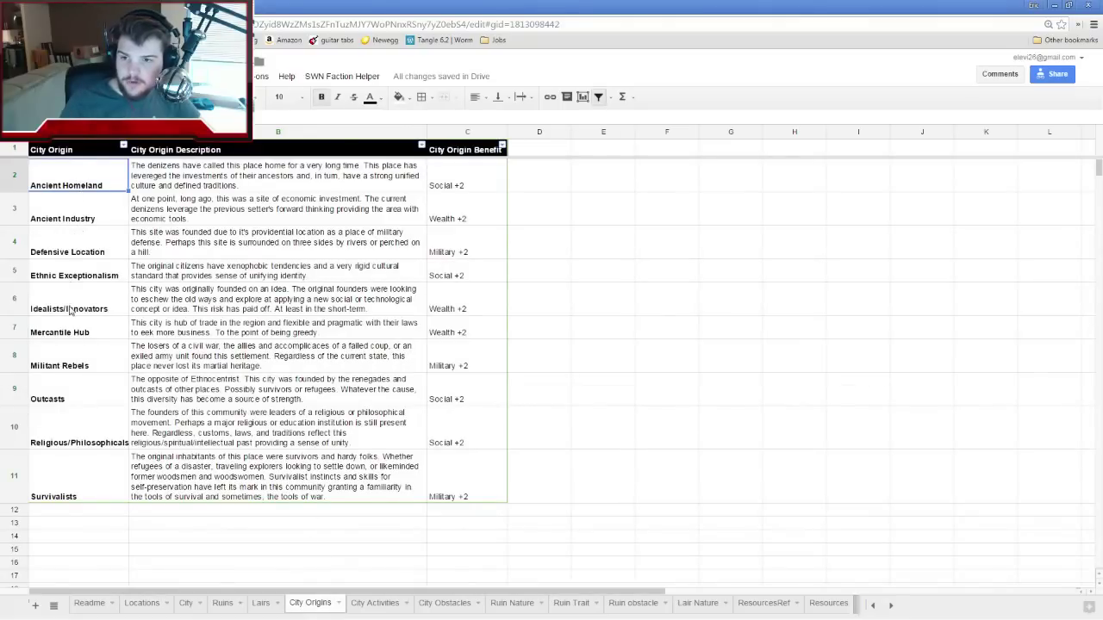
click(74, 333)
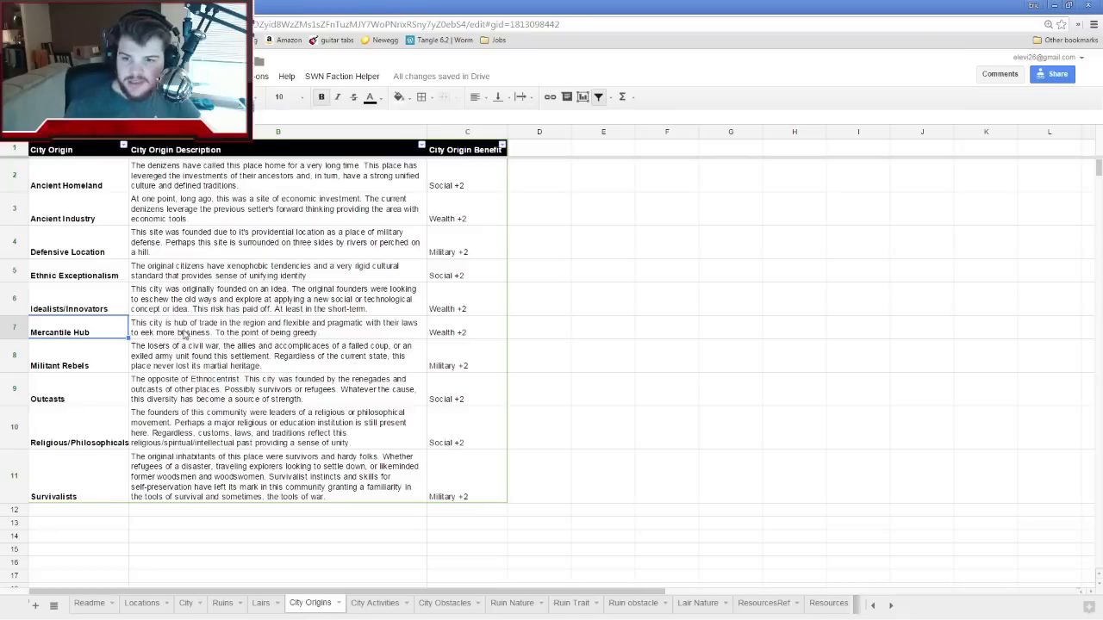
click(293, 336)
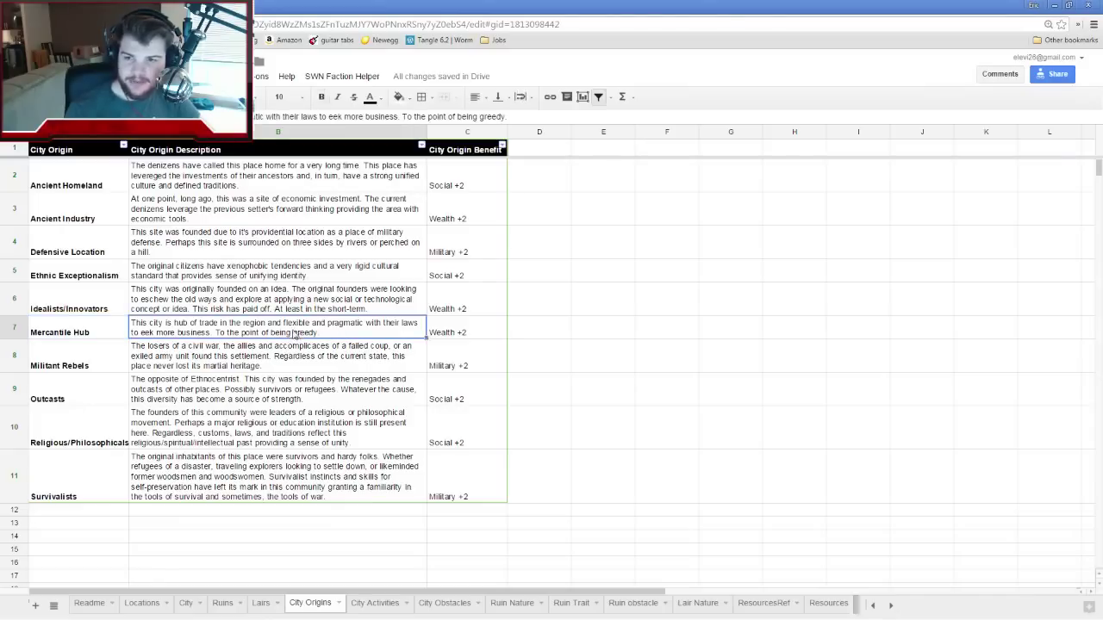
click(106, 330)
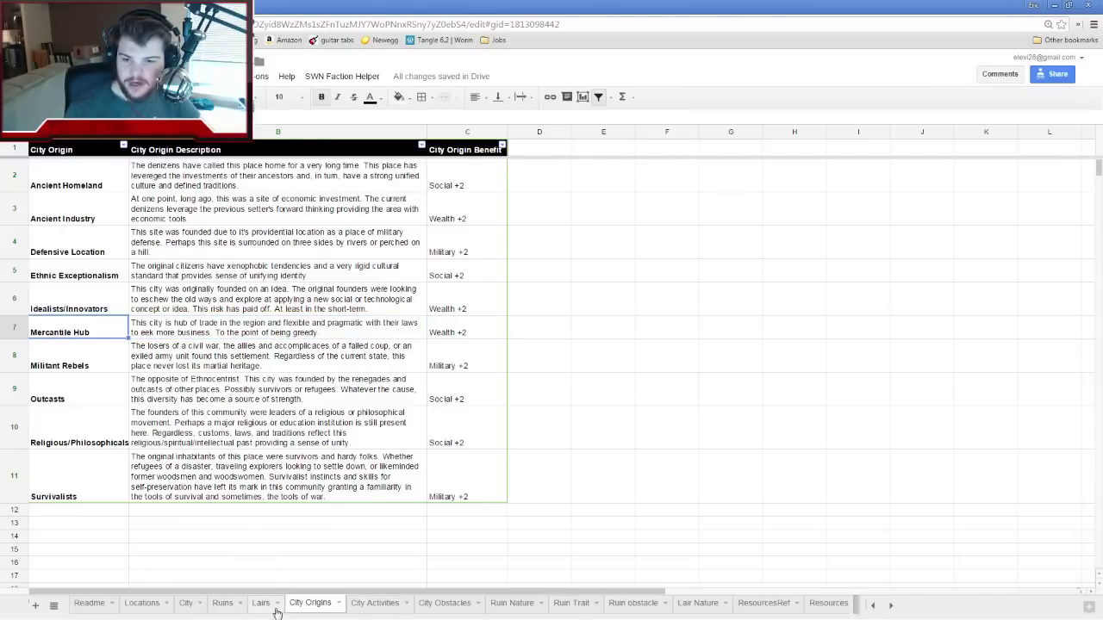
click(154, 608)
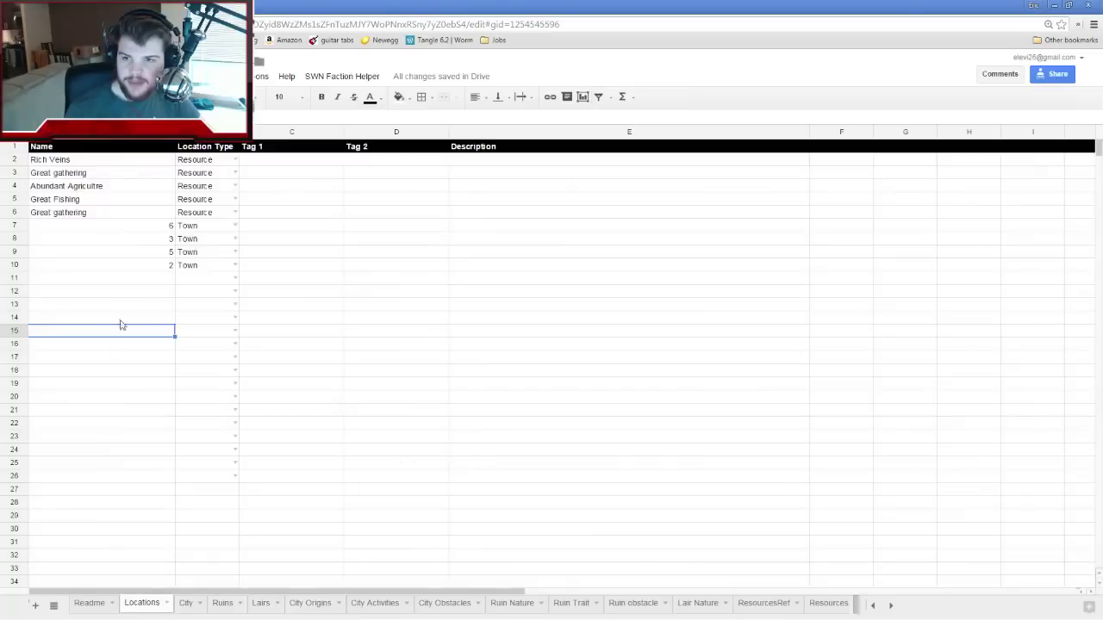
click(123, 224)
text(Mo)
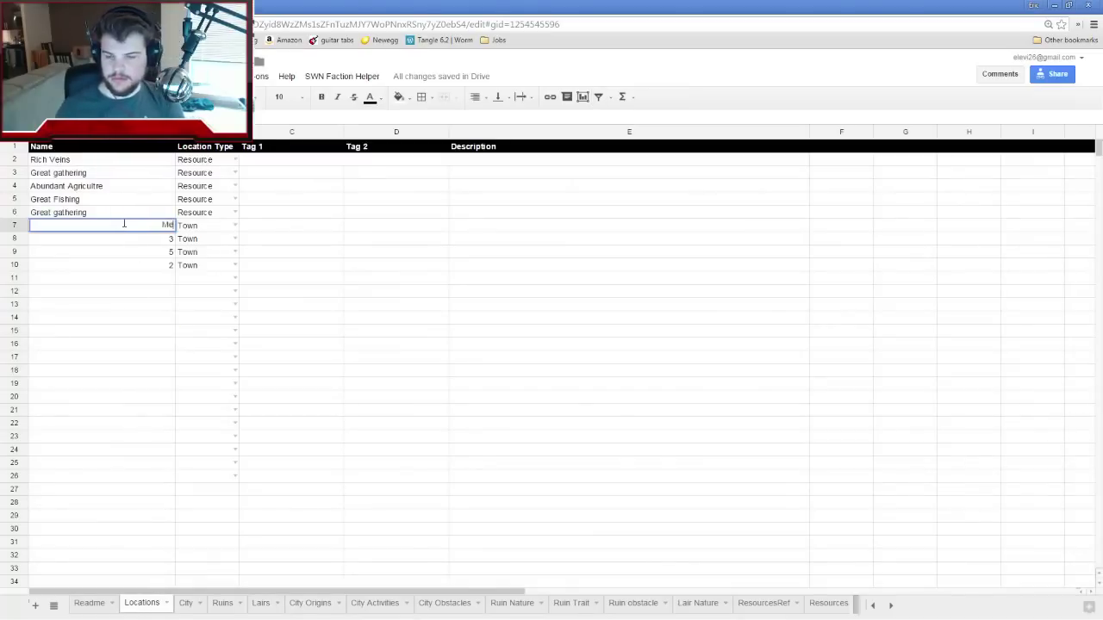
text(rcantile Hub)
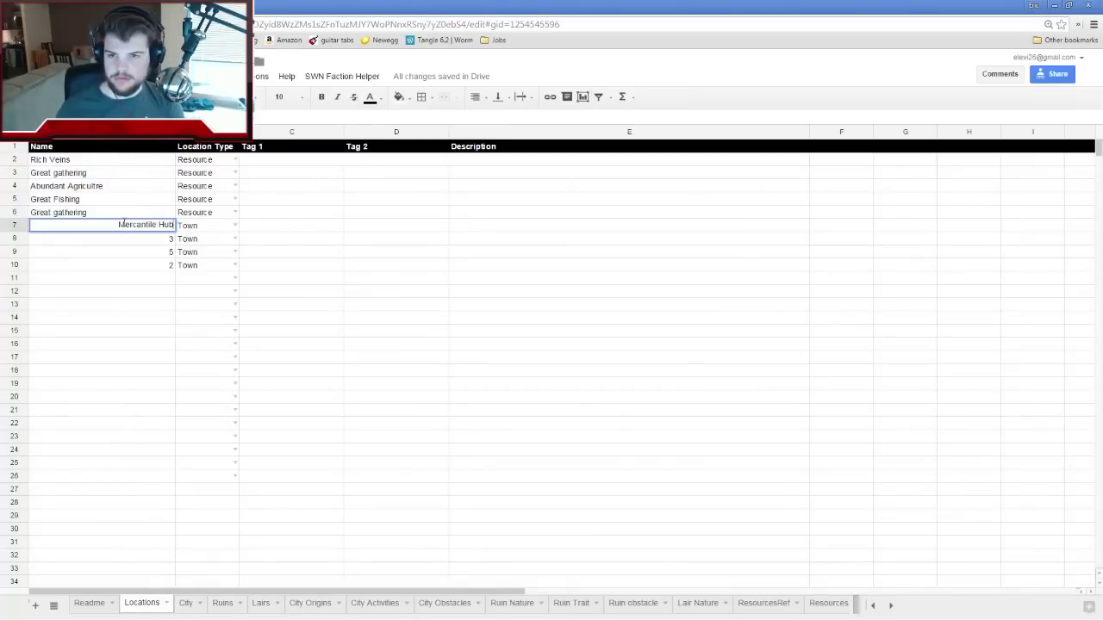
key(Return)
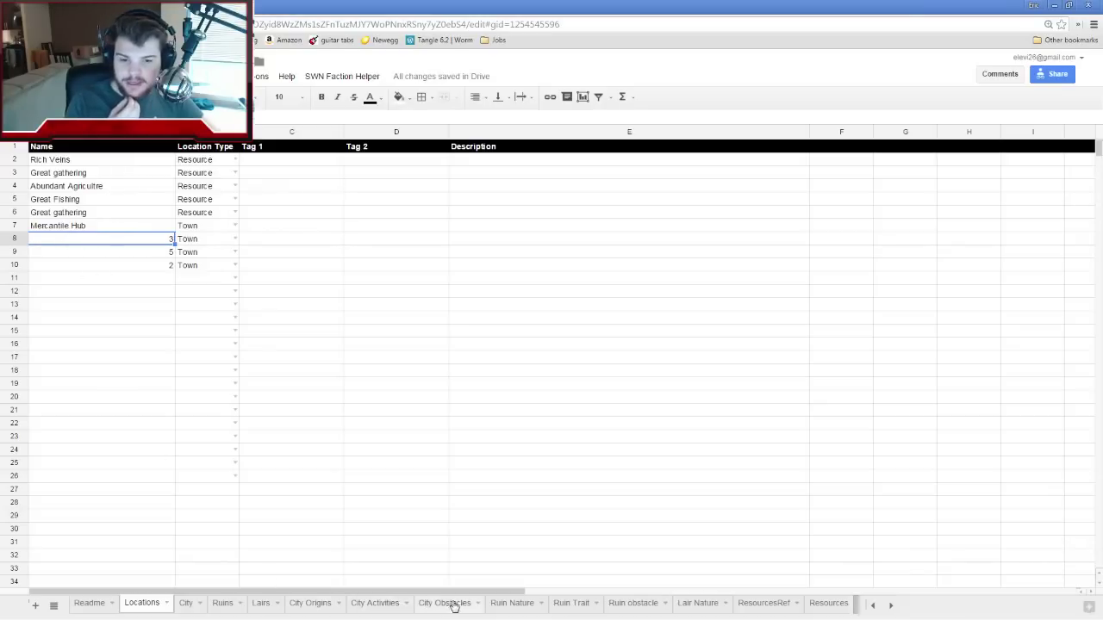
Look up origin 3 on the City Origins sheet and enter Defensive Location as the second town's name on the Locations sheet
click(307, 606)
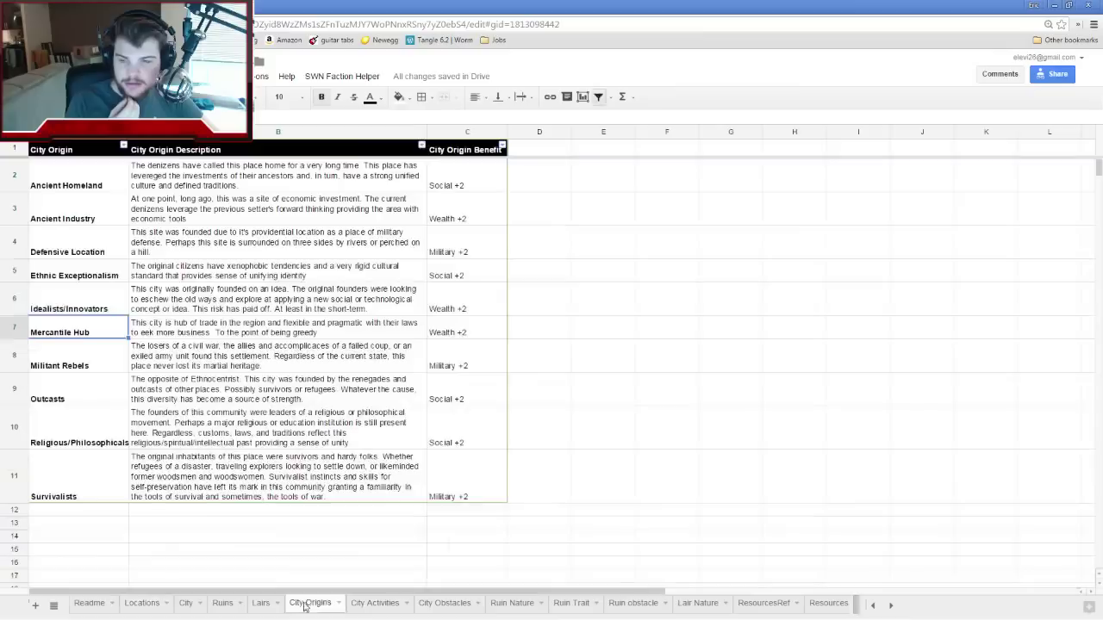
click(55, 189)
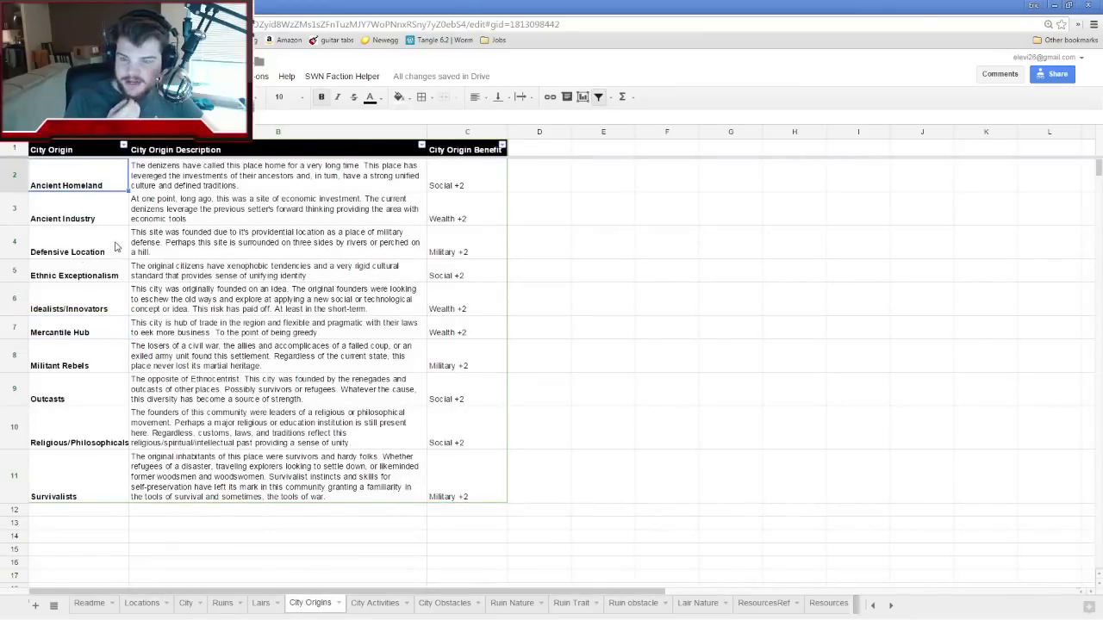
click(162, 245)
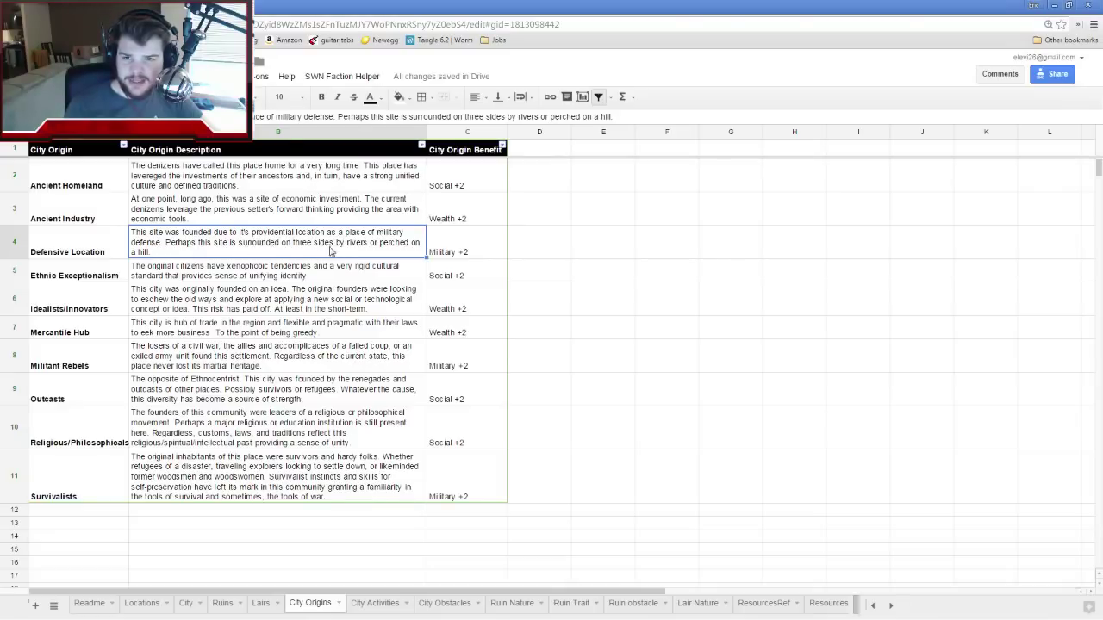
click(143, 603)
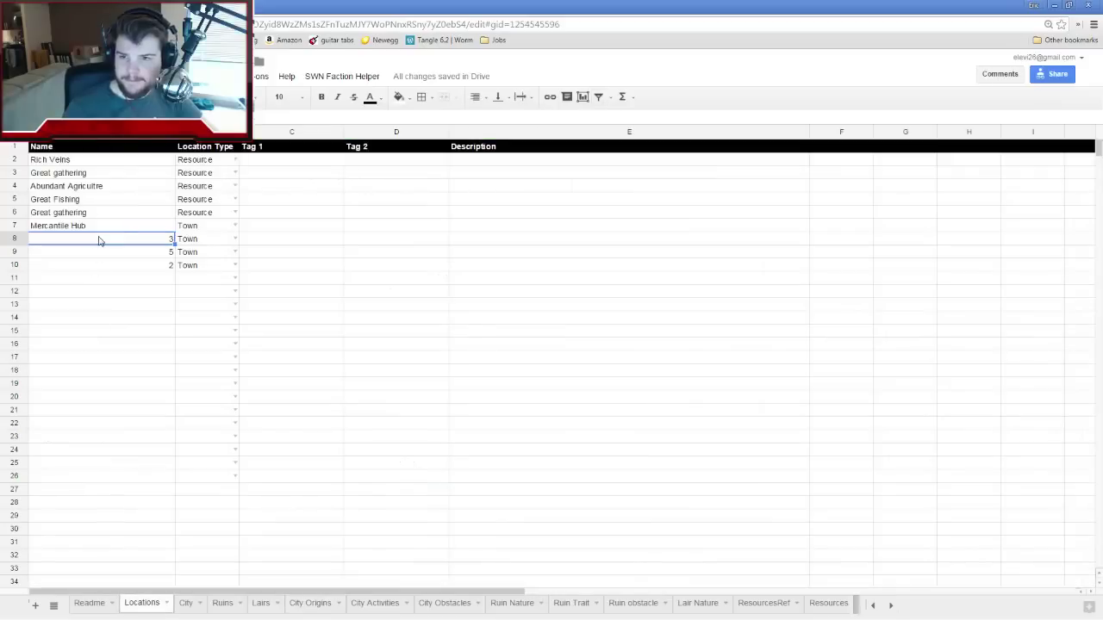
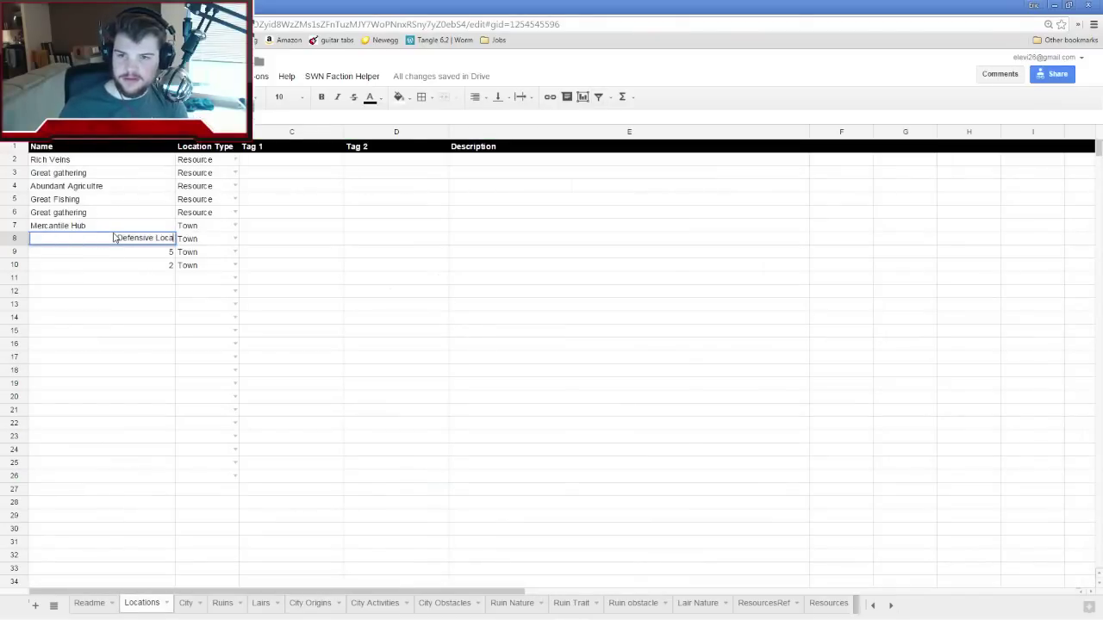
key(Return)
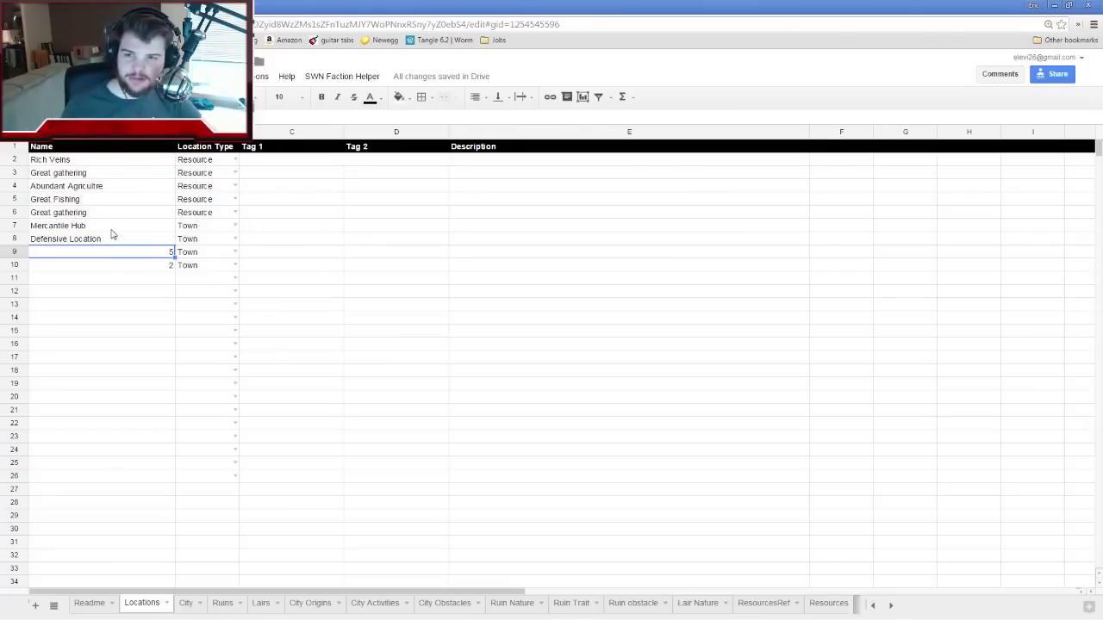
click(110, 229)
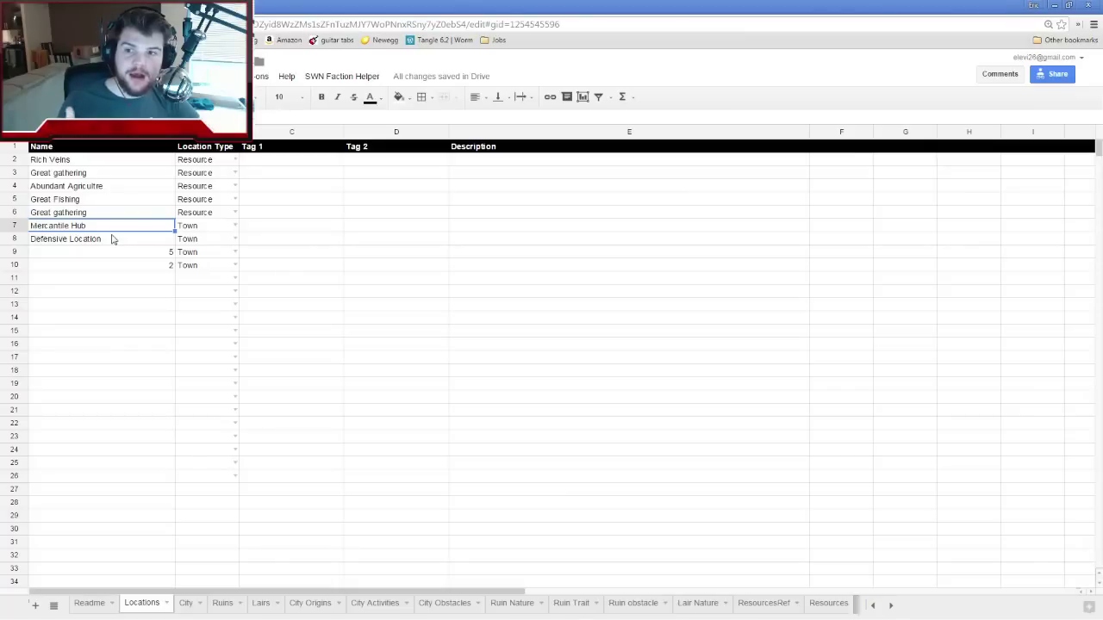
click(119, 244)
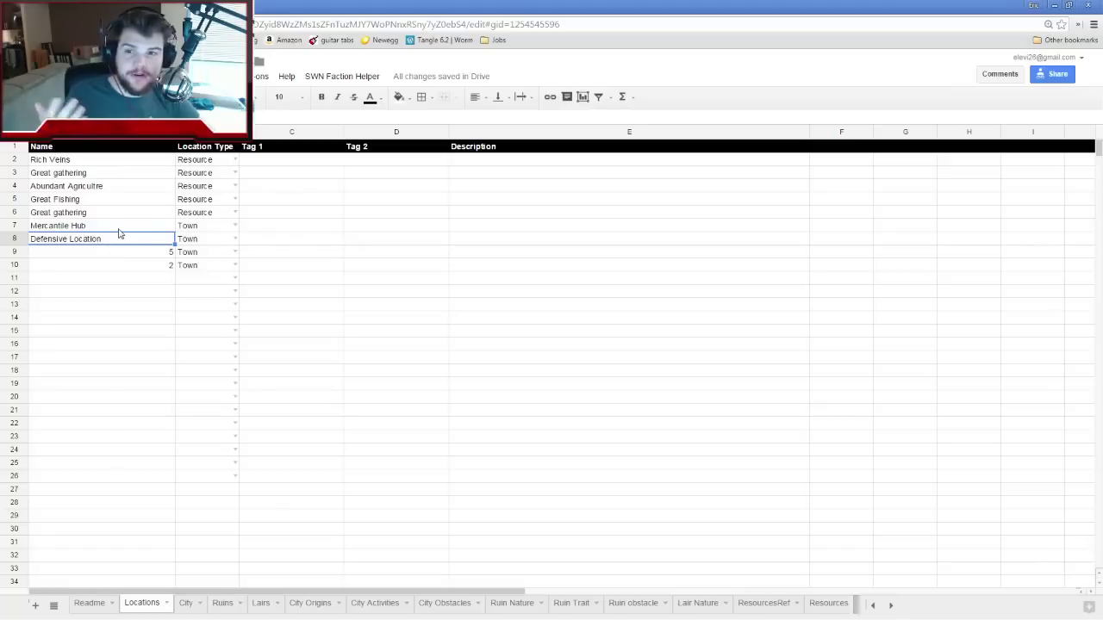
click(118, 229)
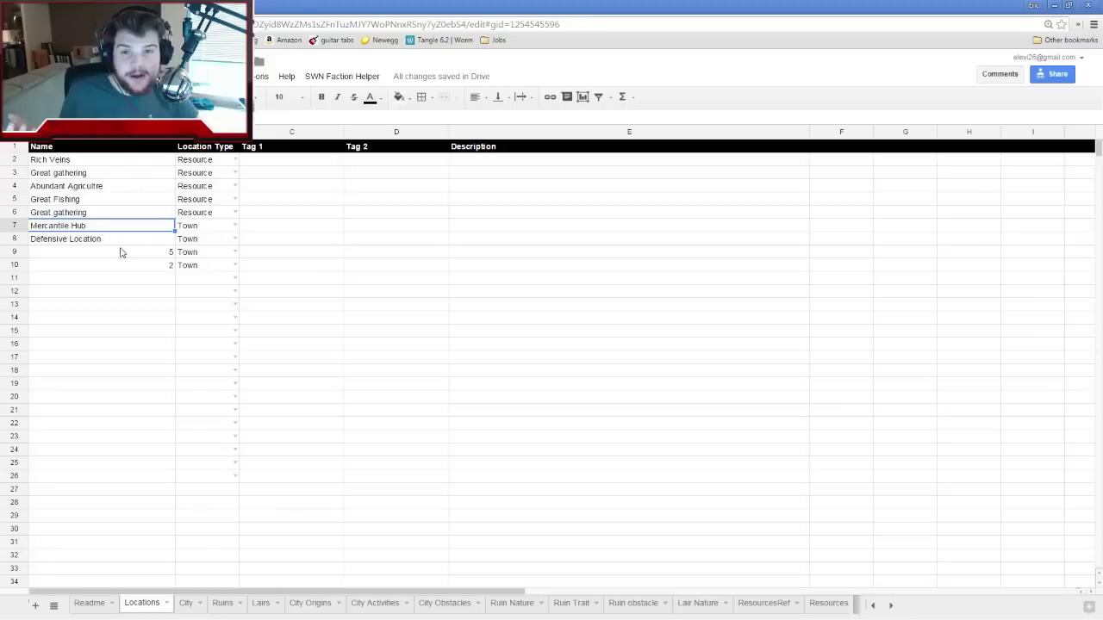
click(108, 241)
click(107, 253)
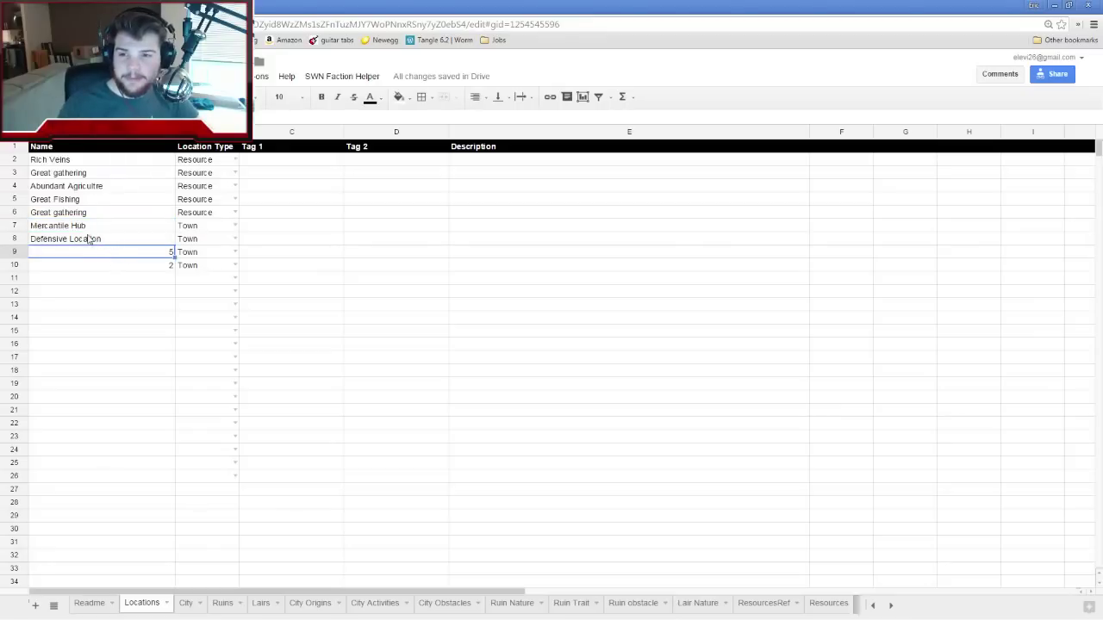
Examine the Idealists/Innovators origin and its description on the City Origins sheet for the third town's roll of 5
click(312, 603)
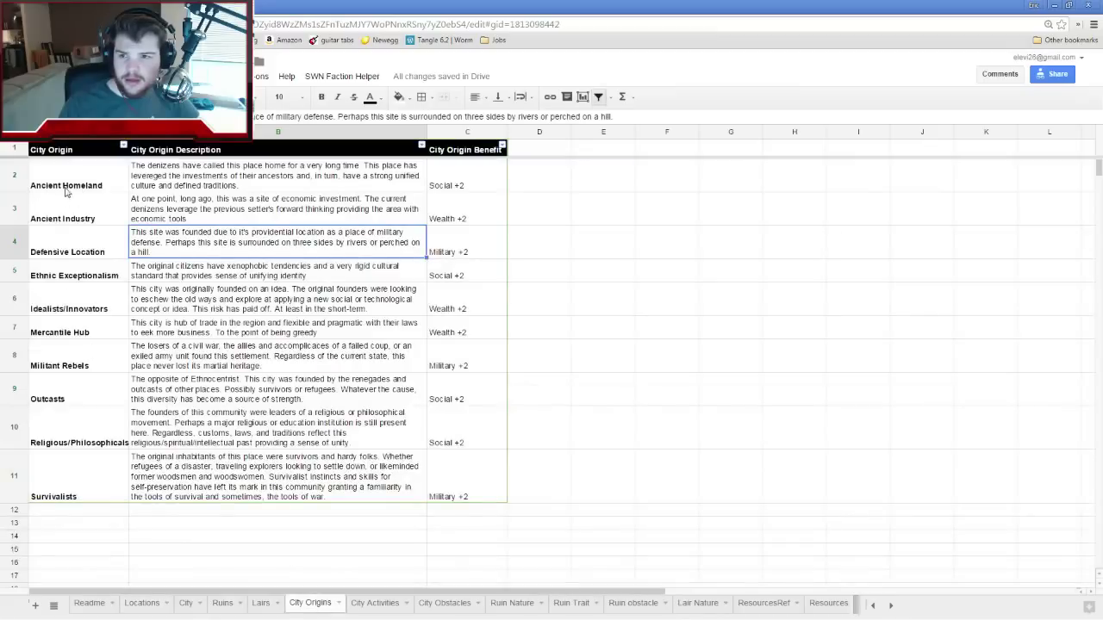
click(68, 282)
click(67, 317)
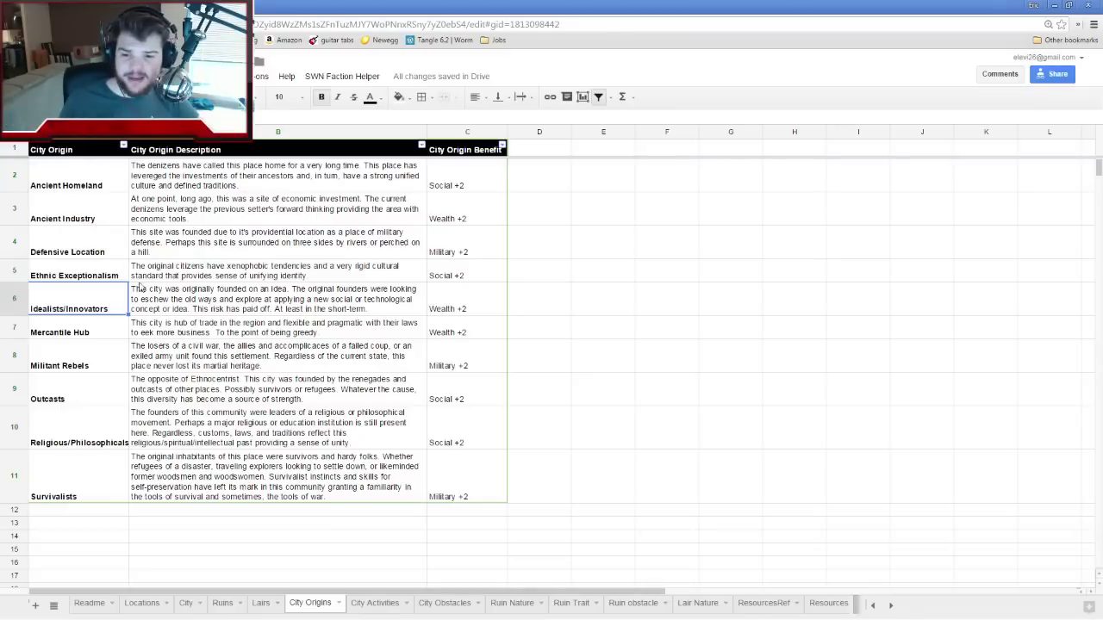
click(141, 603)
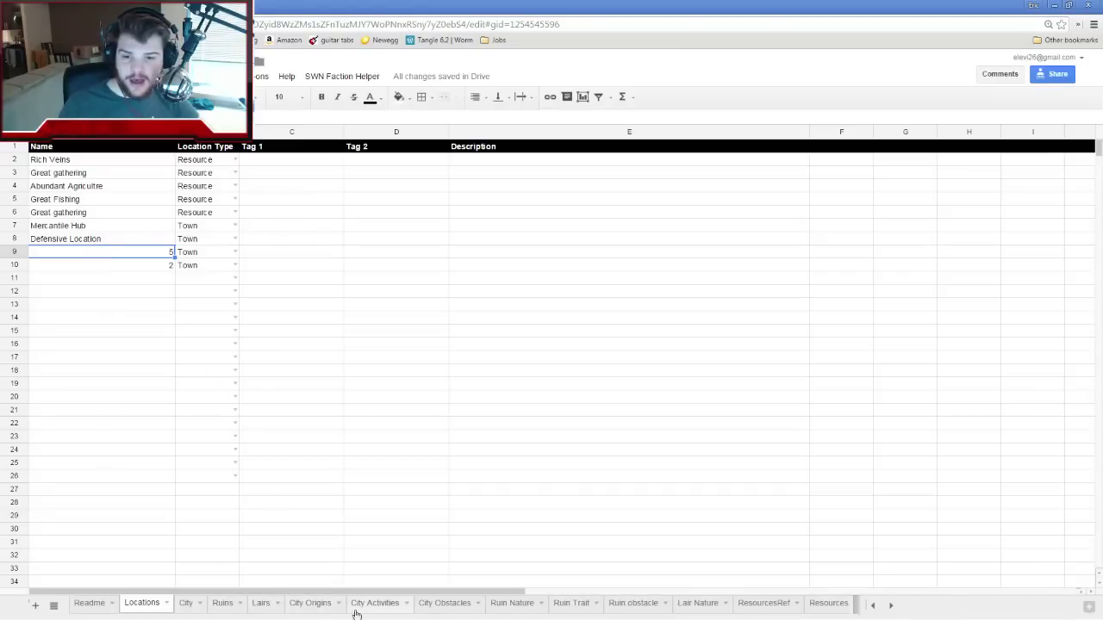
click(313, 605)
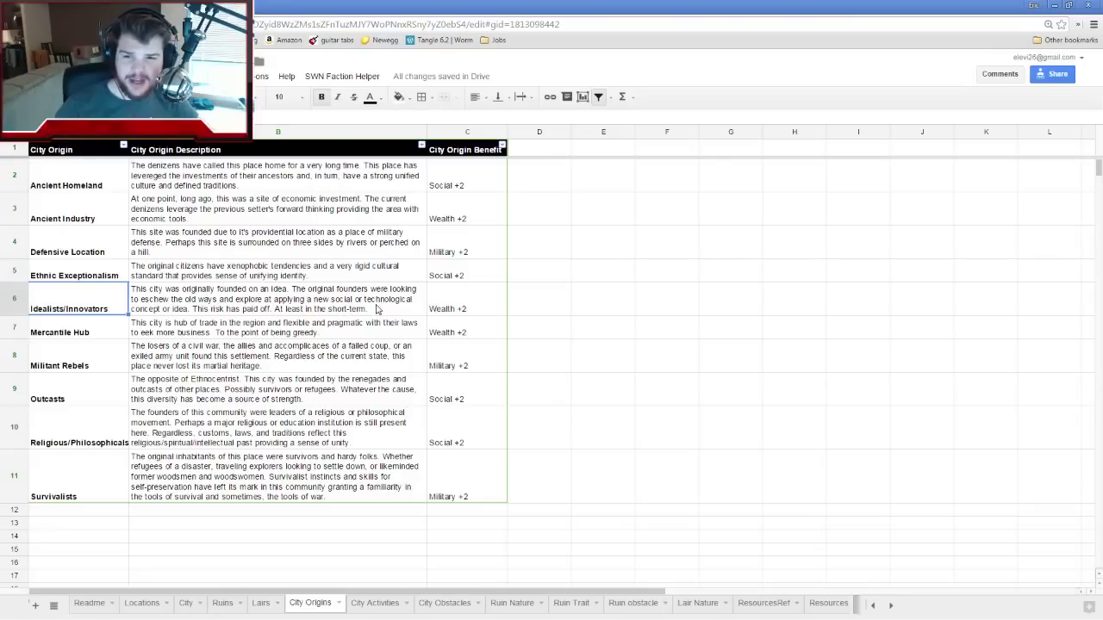
click(375, 310)
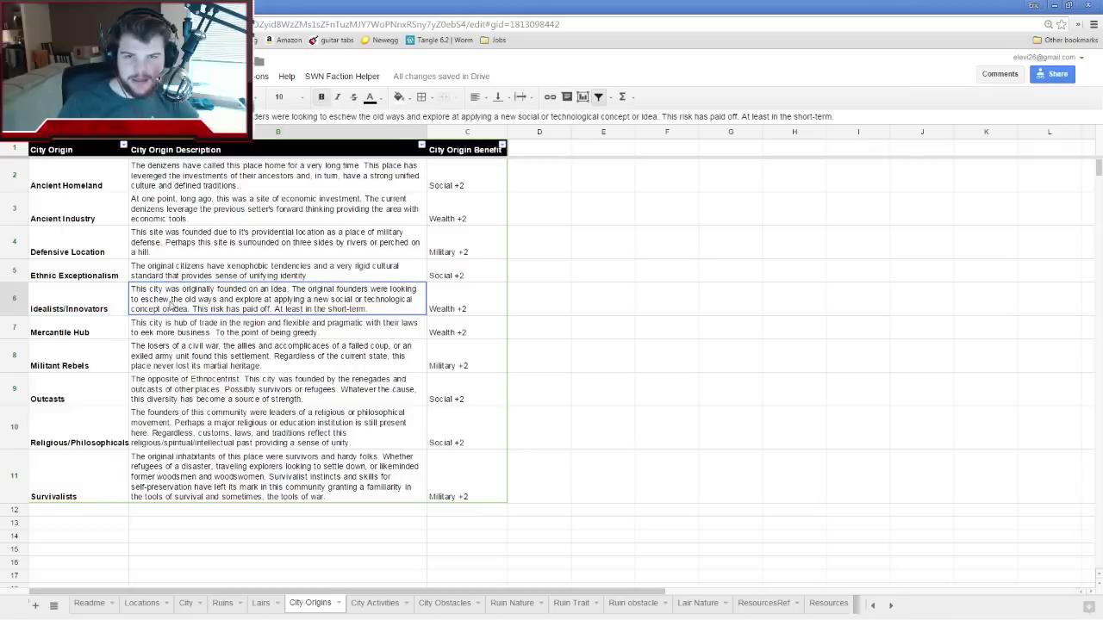
click(110, 307)
click(146, 308)
click(111, 307)
click(151, 305)
click(117, 308)
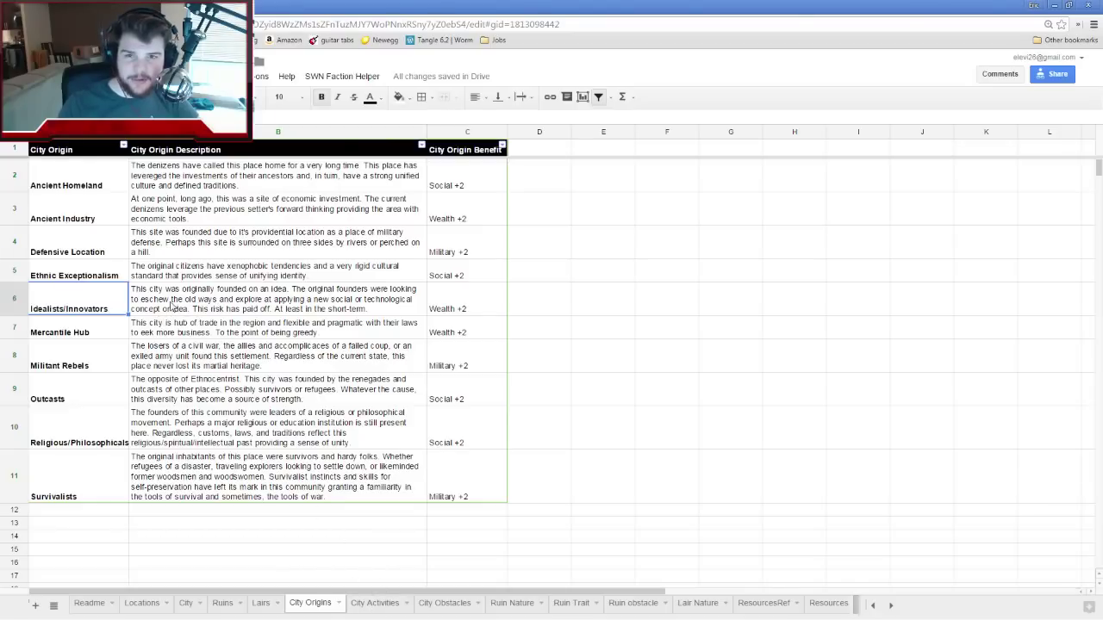
click(163, 312)
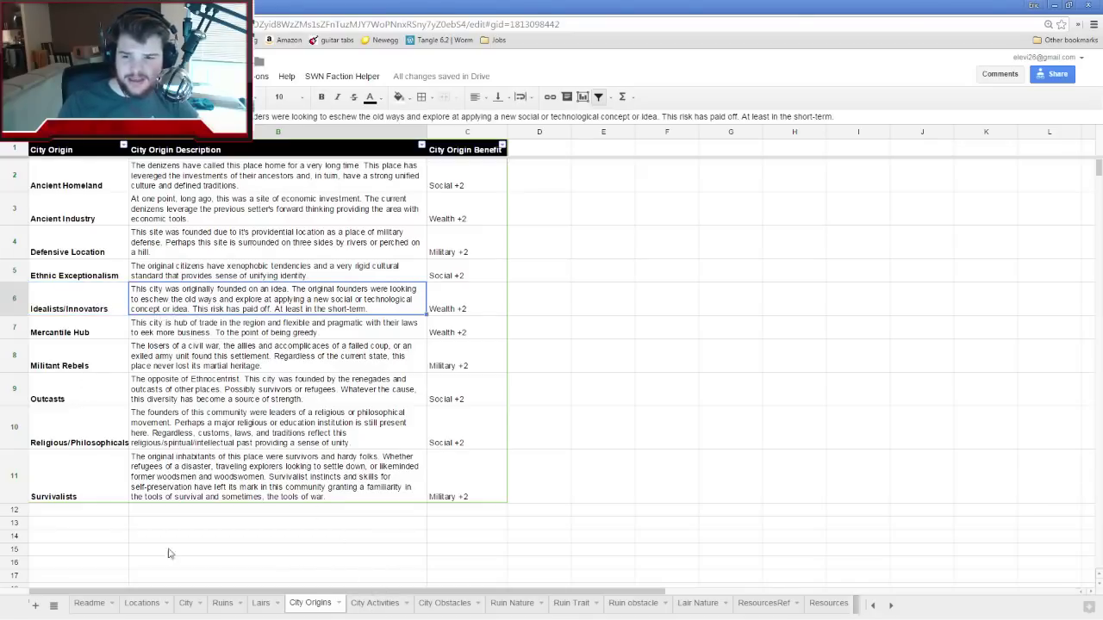
Replace the third town's rolled number on the Locations sheet with the name Innovators
click(186, 602)
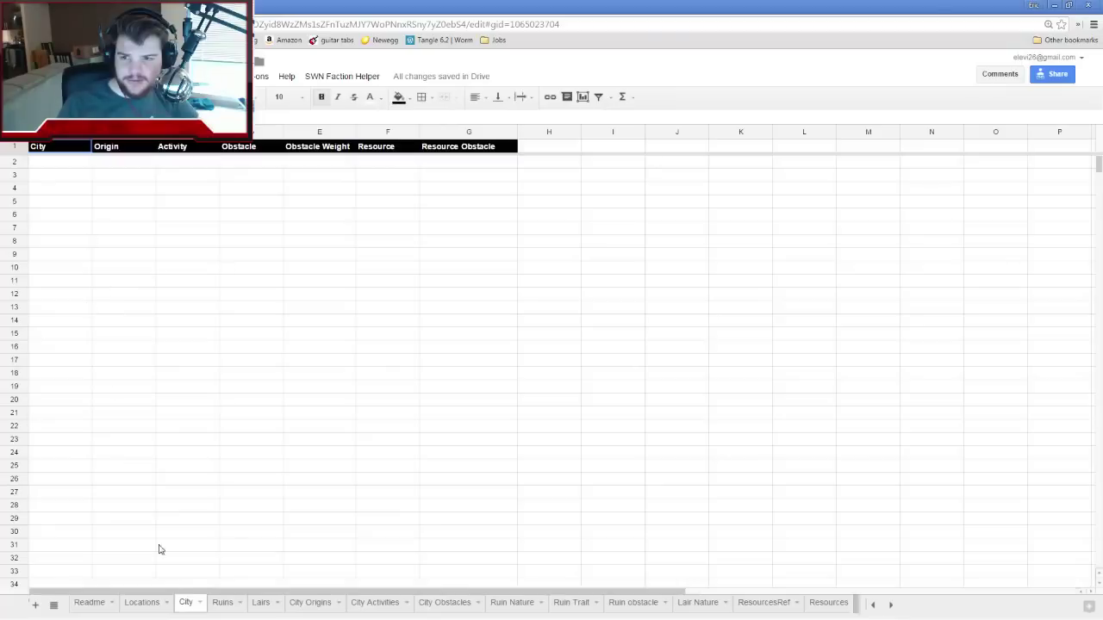
click(141, 602)
click(64, 243)
click(65, 255)
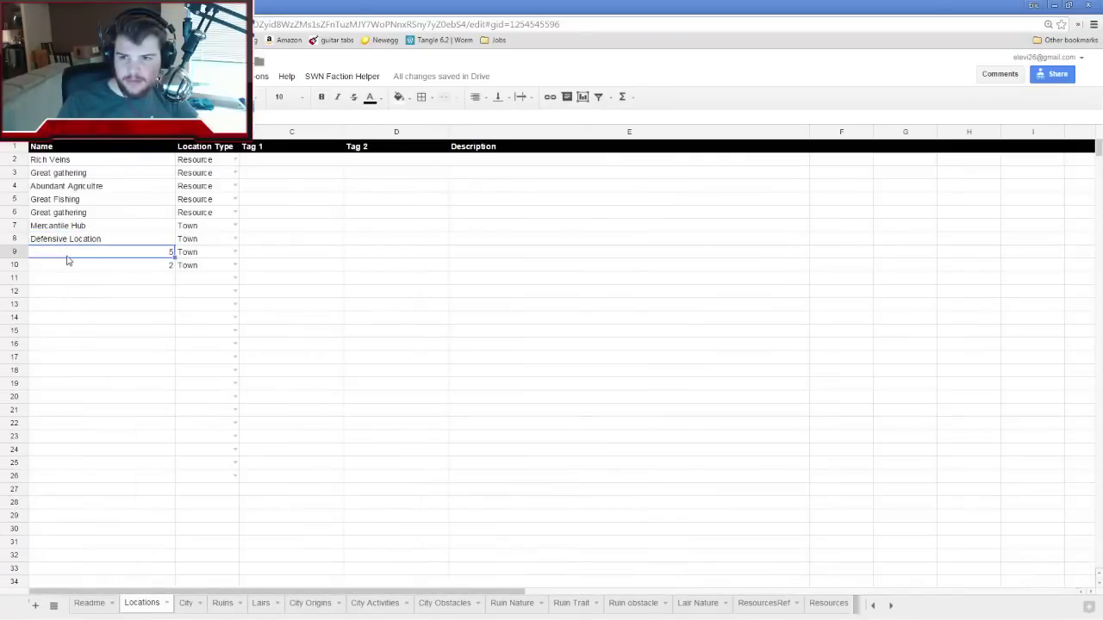
key(BackSpace)
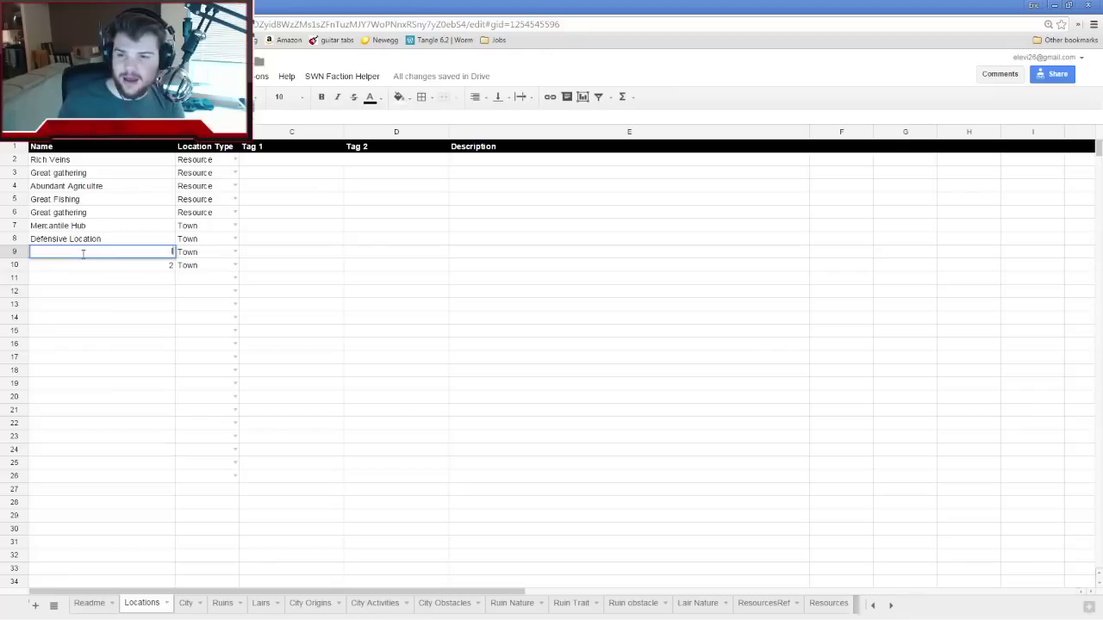
text(novators)
key(Return)
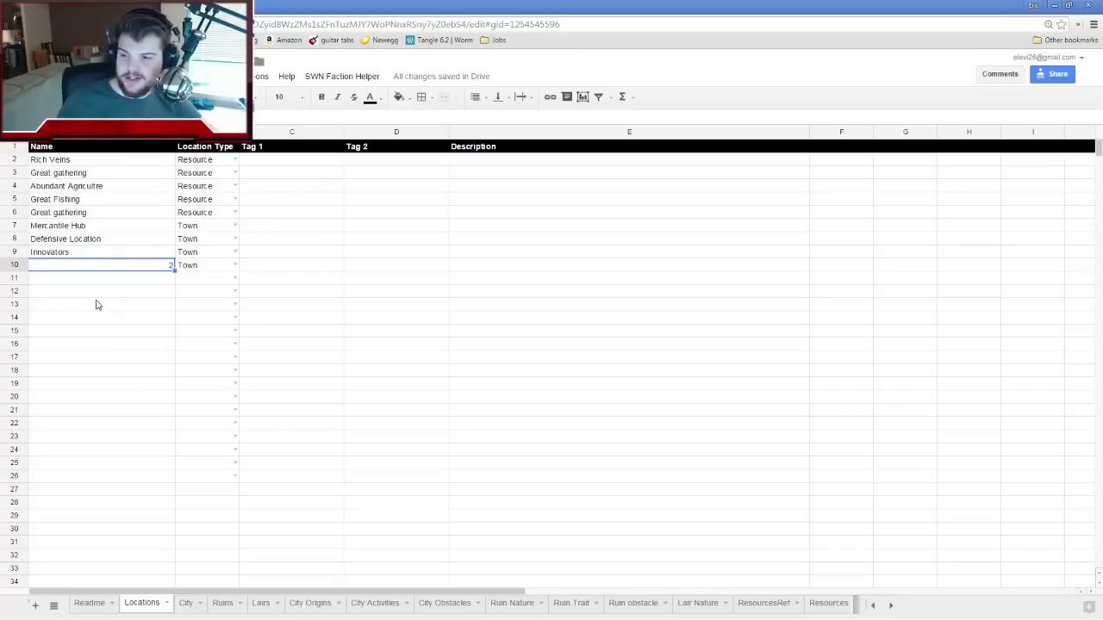
Look up origin 2 on the City Origins sheet and enter Ancient Industy as the fourth town's name on the Locations sheet
click(145, 283)
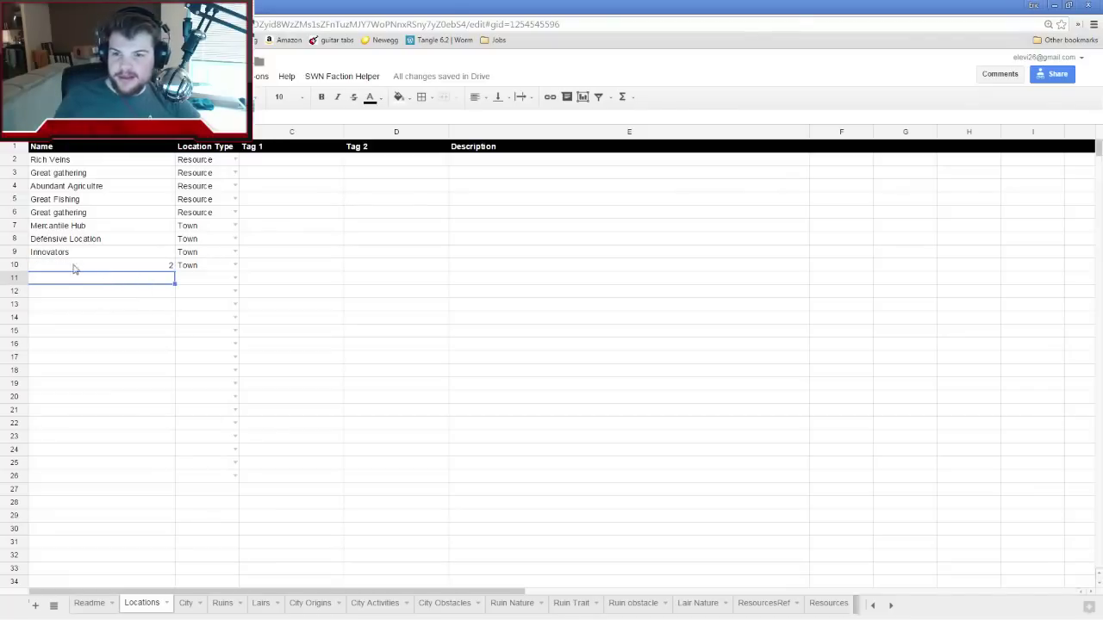
click(308, 603)
click(78, 215)
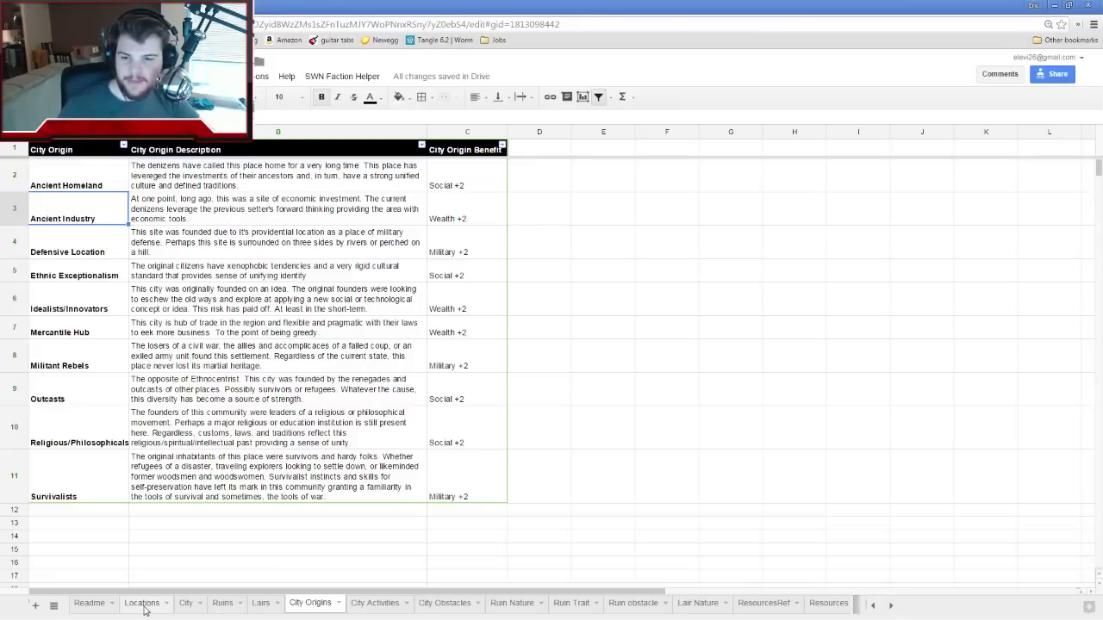
click(143, 603)
click(112, 264)
key(Delete)
text(Ancient)
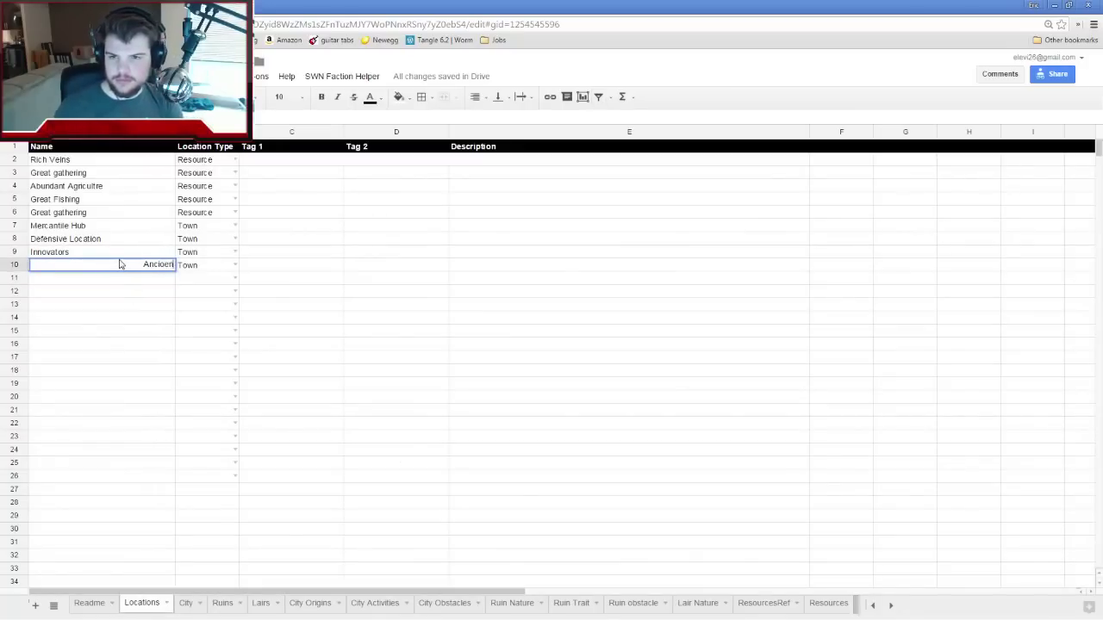
text( Industy)
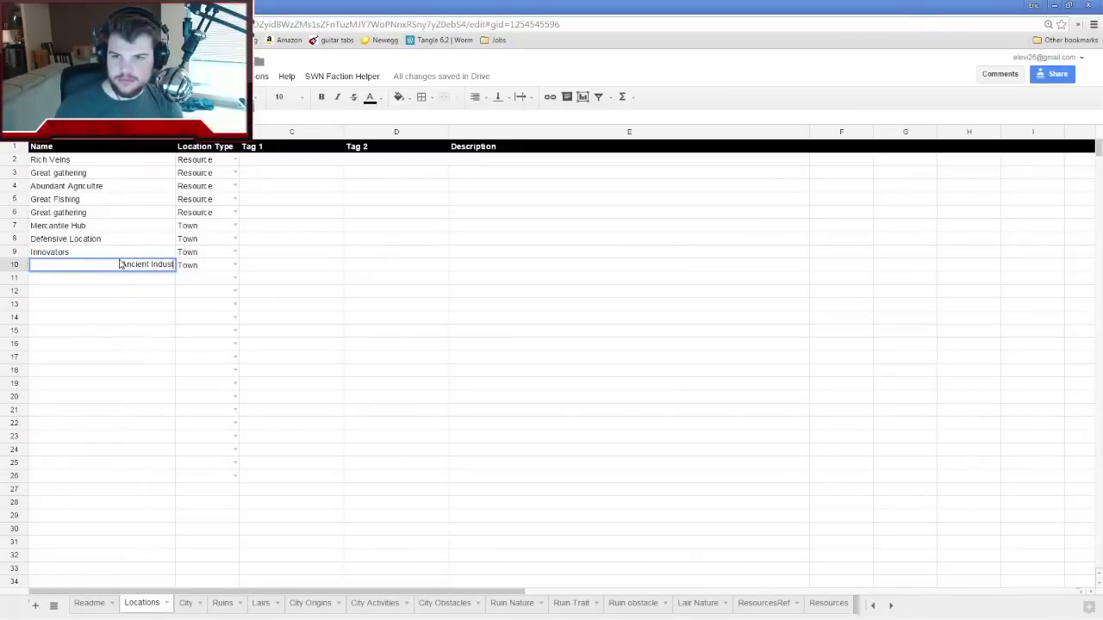
key(Return)
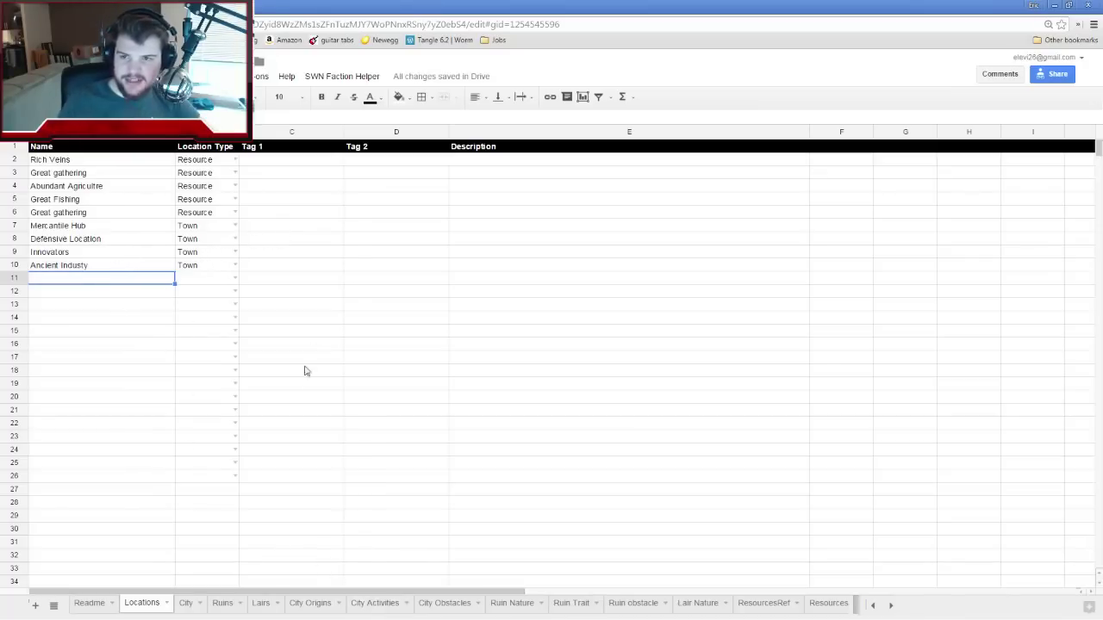
Examine the activities and functions listed on the City Activities sheet, from Exceptional Craftsman down to Socially Battlehardened
click(376, 603)
click(72, 224)
click(72, 256)
click(65, 284)
click(69, 303)
click(64, 349)
click(64, 396)
click(66, 422)
click(59, 444)
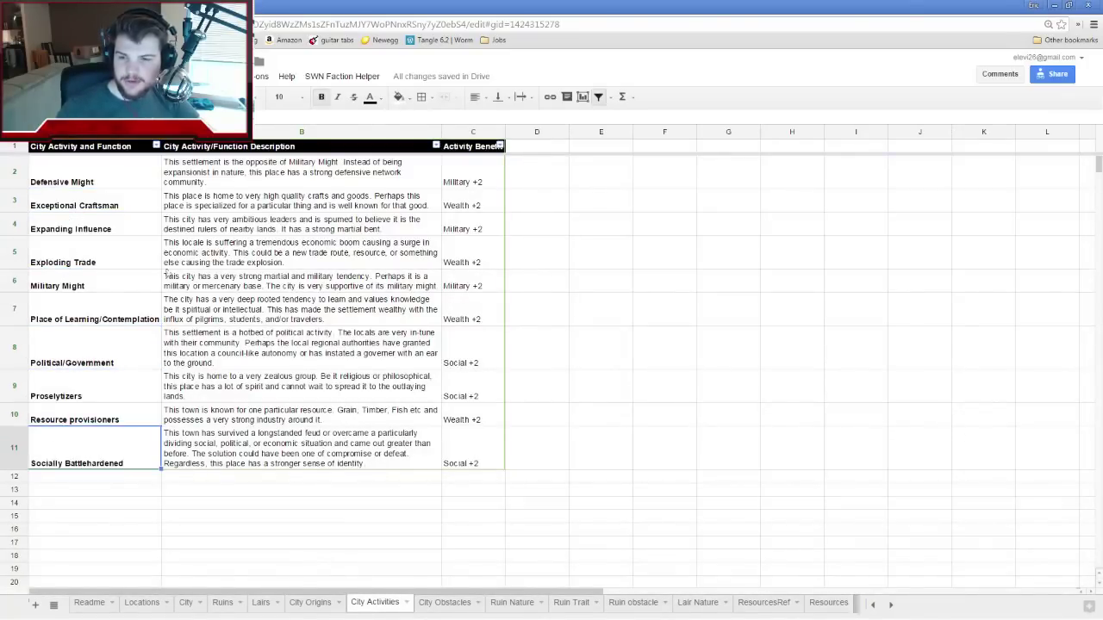
click(527, 494)
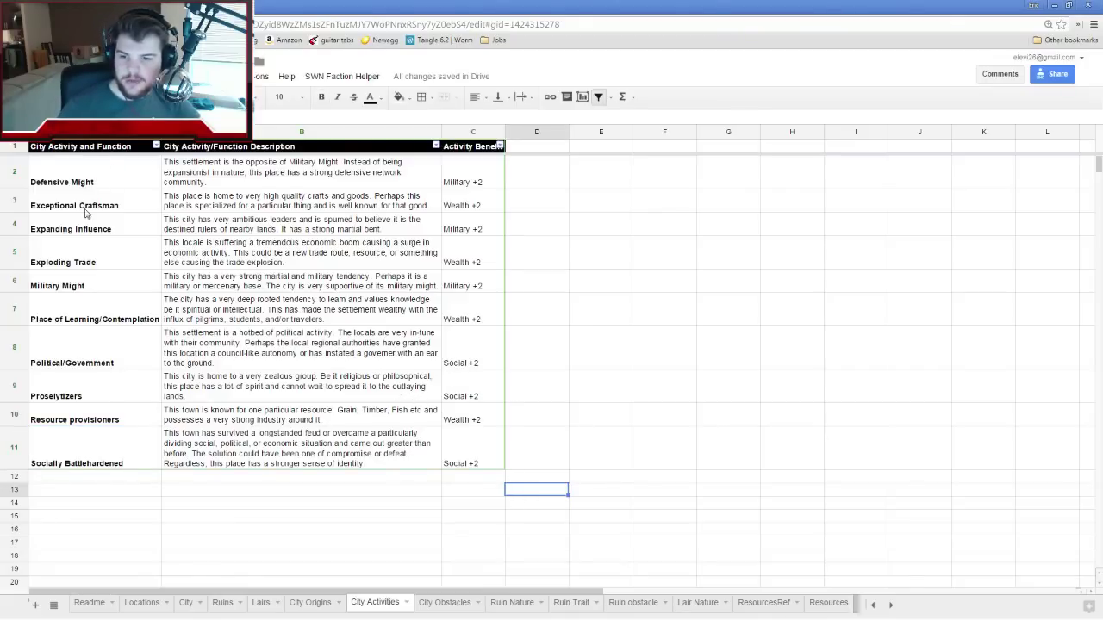
Switch to Roll20 and roll 4d10 in the chat for the four towns' activities
key(ctrl+Tab)
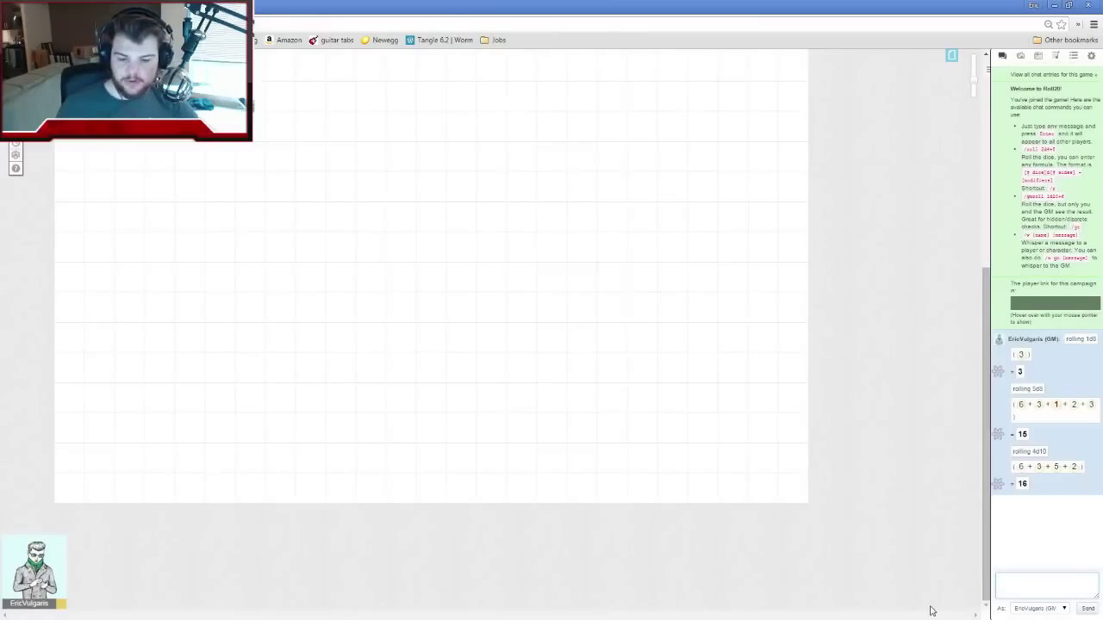
text(/roll 4d10)
key(Return)
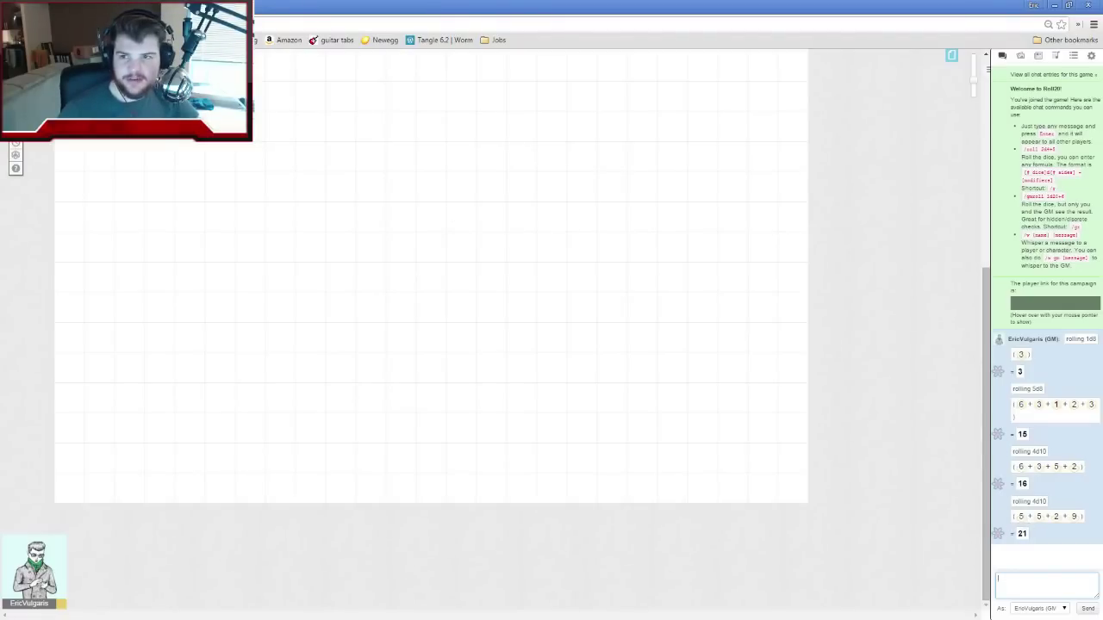
Switch back to the spreadsheet and enter 5, 5, 2 and 9 as Tag 1 of the four towns in rows 7 to 10
key(ctrl+Tab)
click(142, 602)
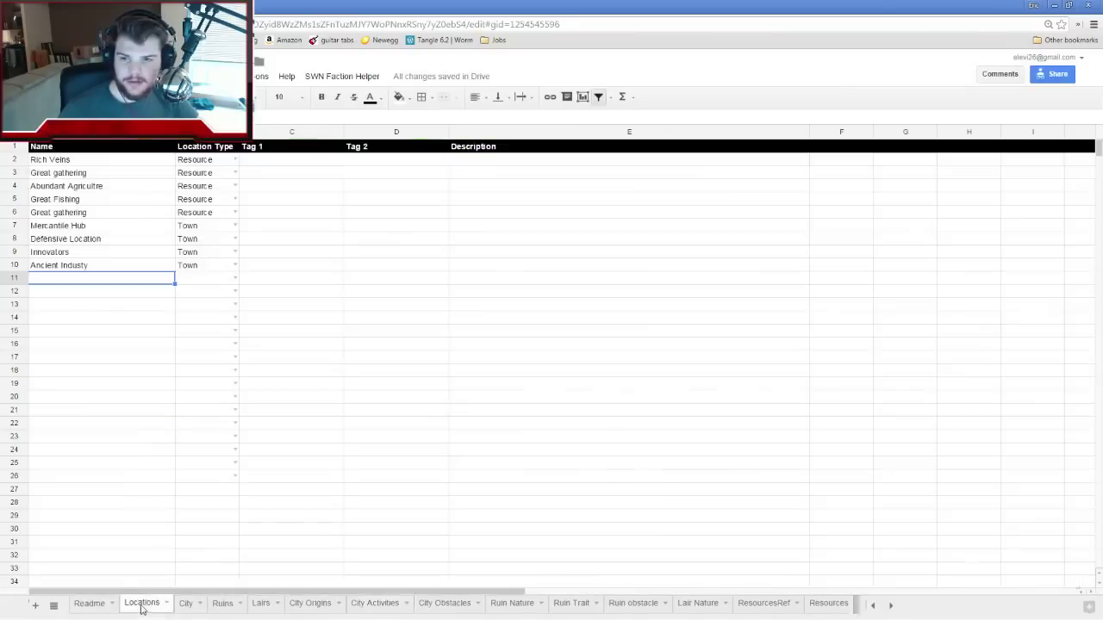
click(275, 226)
text(5)
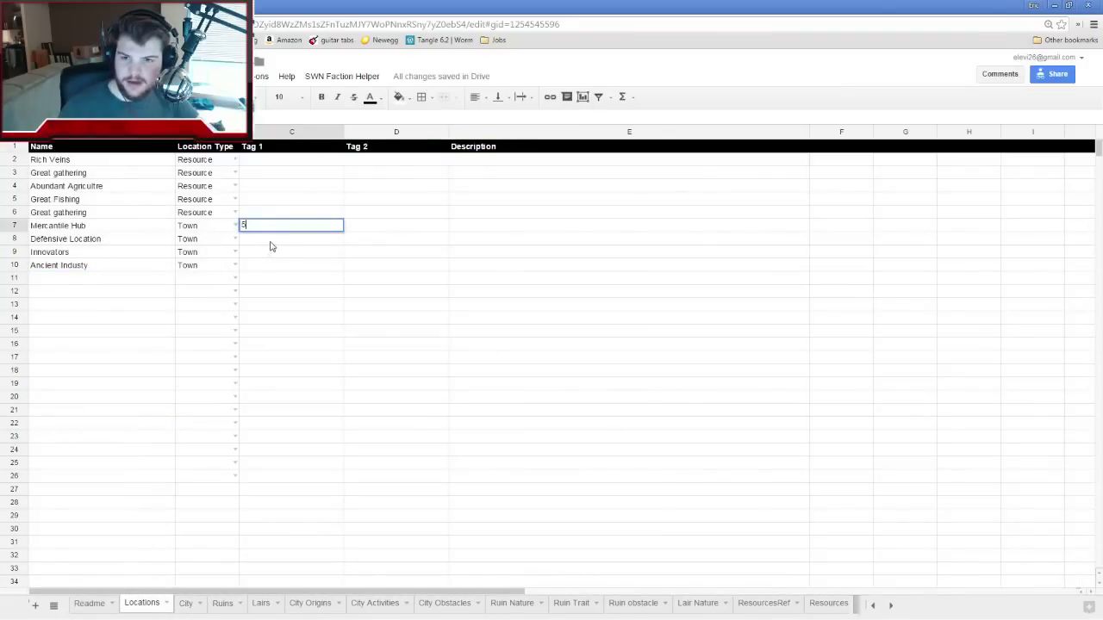
key(Return)
text(5)
key(Return)
text(2)
key(Return)
text(9)
key(Return)
key(Return)
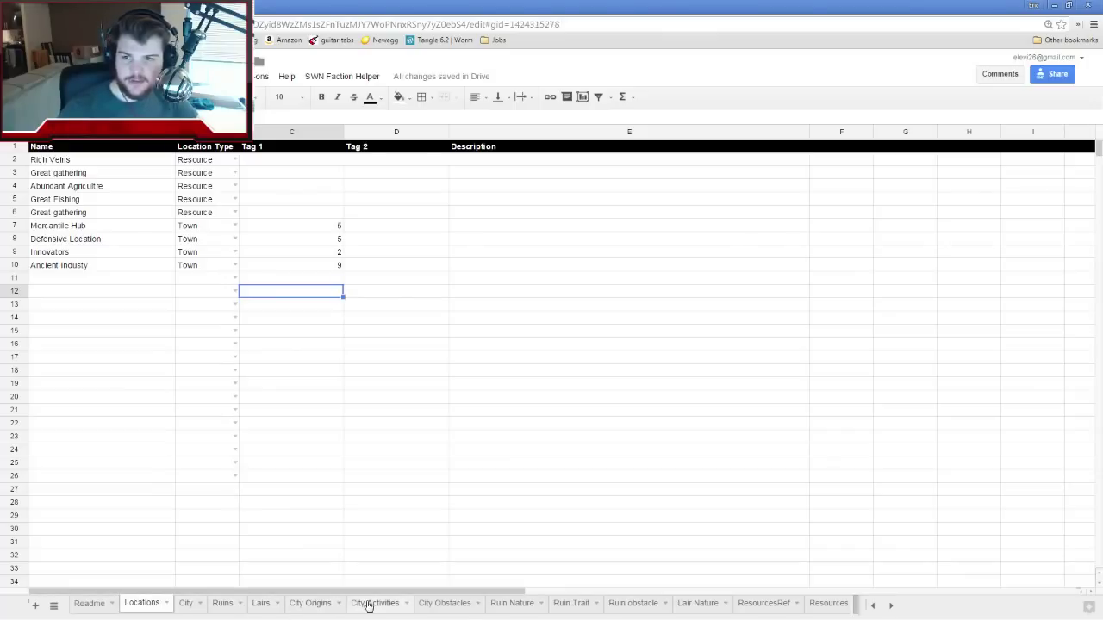
Look up activity 5 on the City Activities sheet and enter Military Might as Tag 1 of the Mercantile Hub town
click(368, 604)
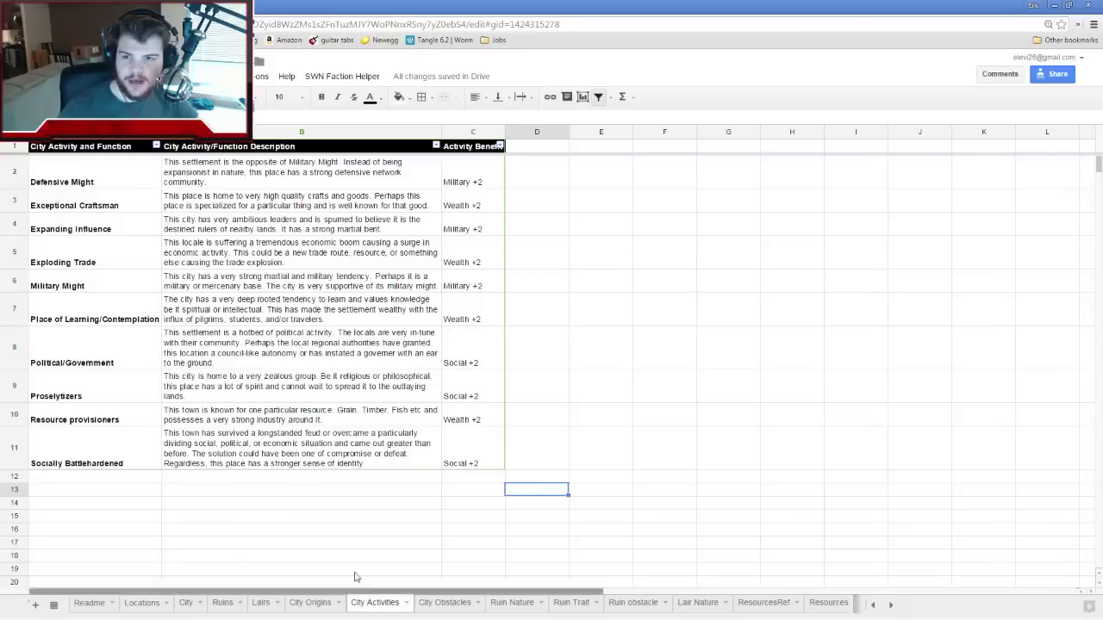
click(59, 284)
click(219, 287)
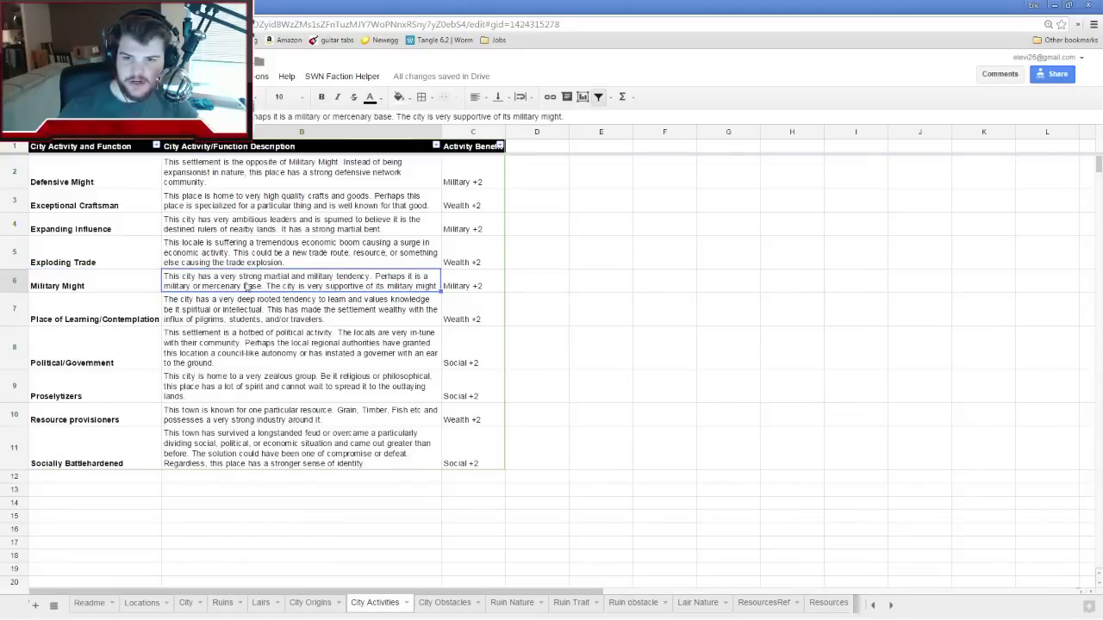
click(142, 602)
click(336, 226)
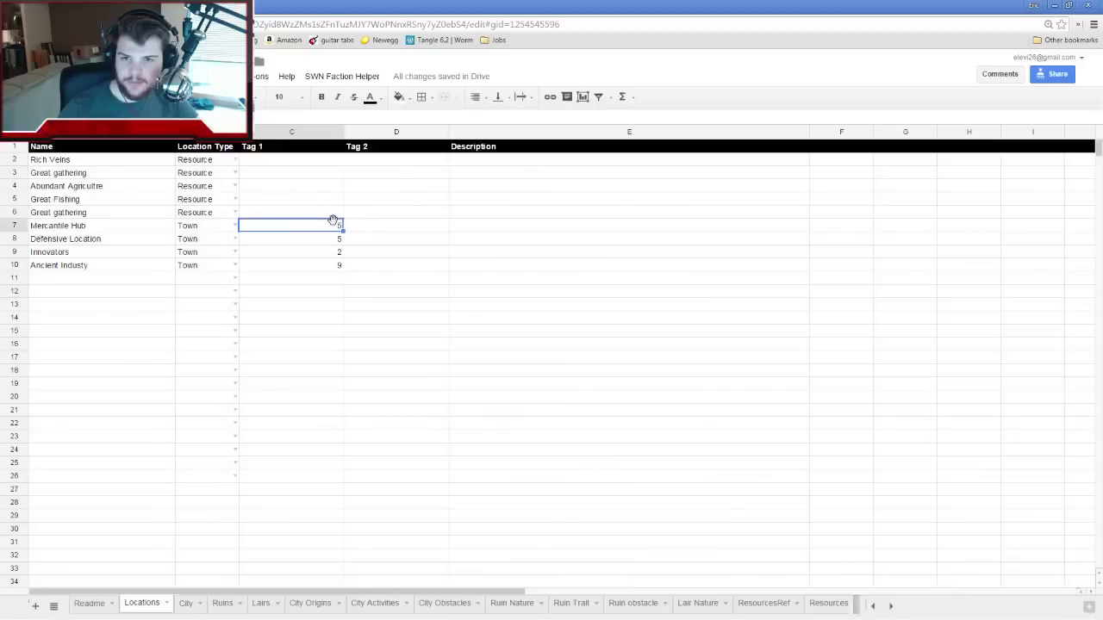
double_click(315, 226)
text(Military Might)
key(Return)
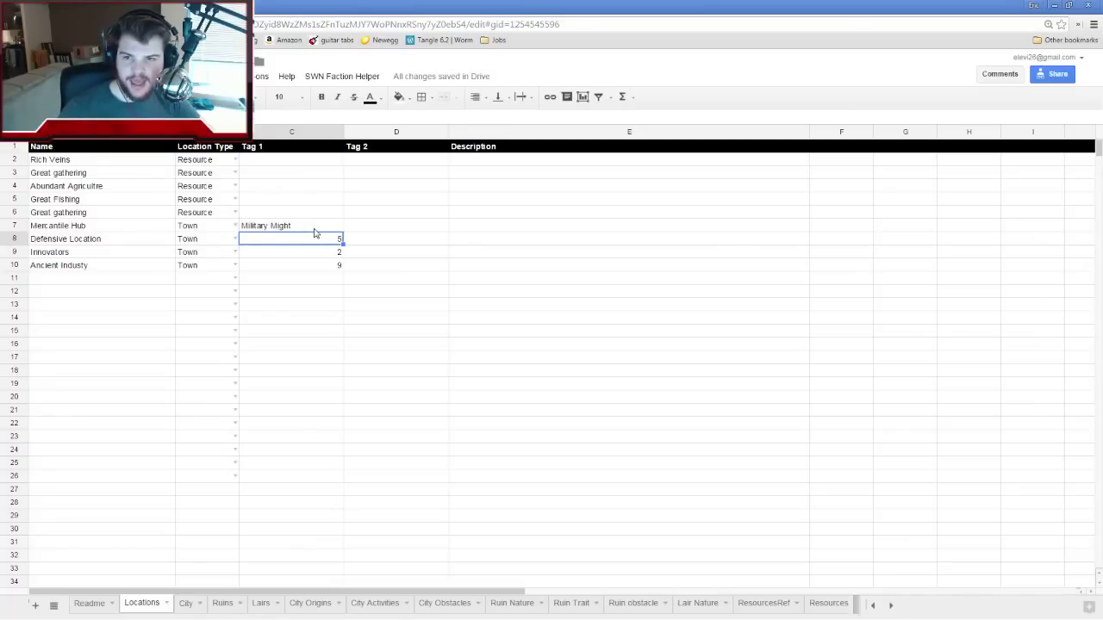
Enter Military Might as Tag 1 of the Defensive Location town
click(314, 229)
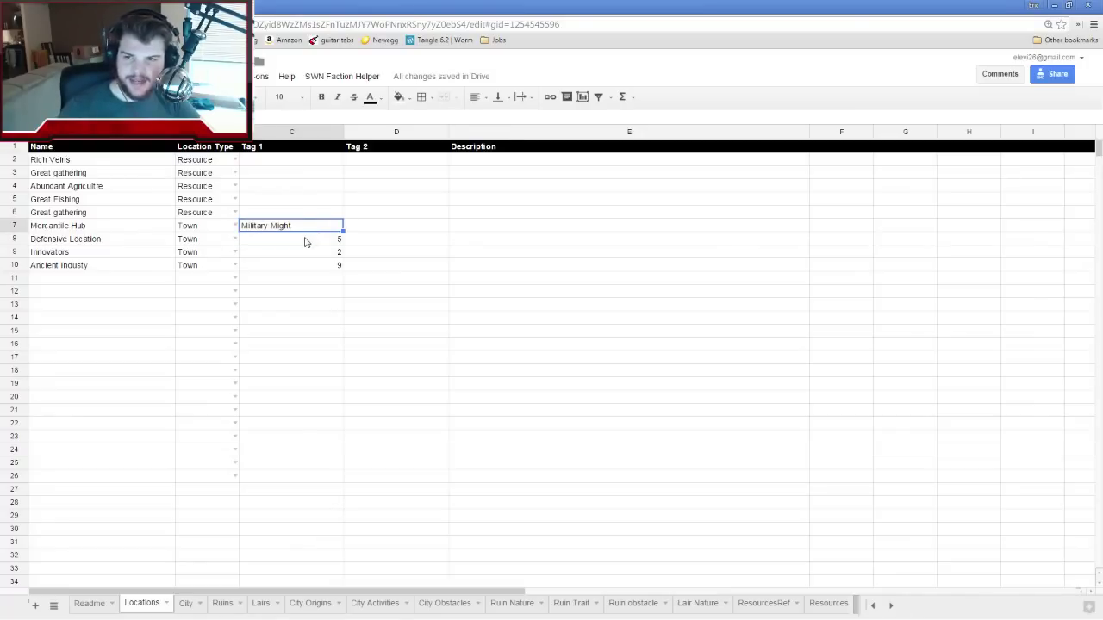
click(304, 242)
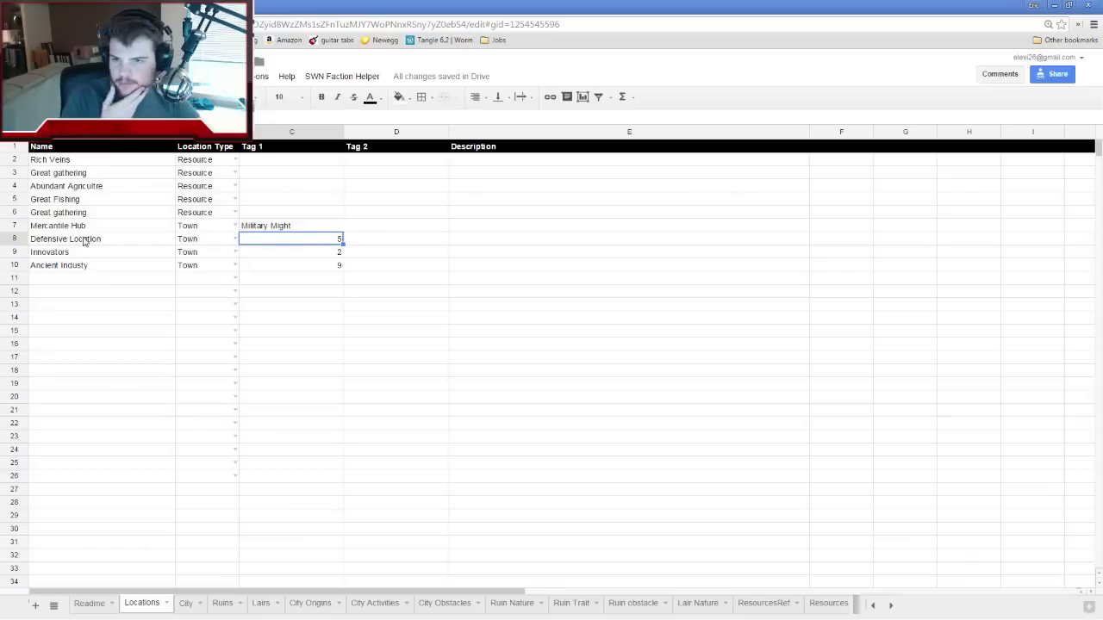
click(313, 229)
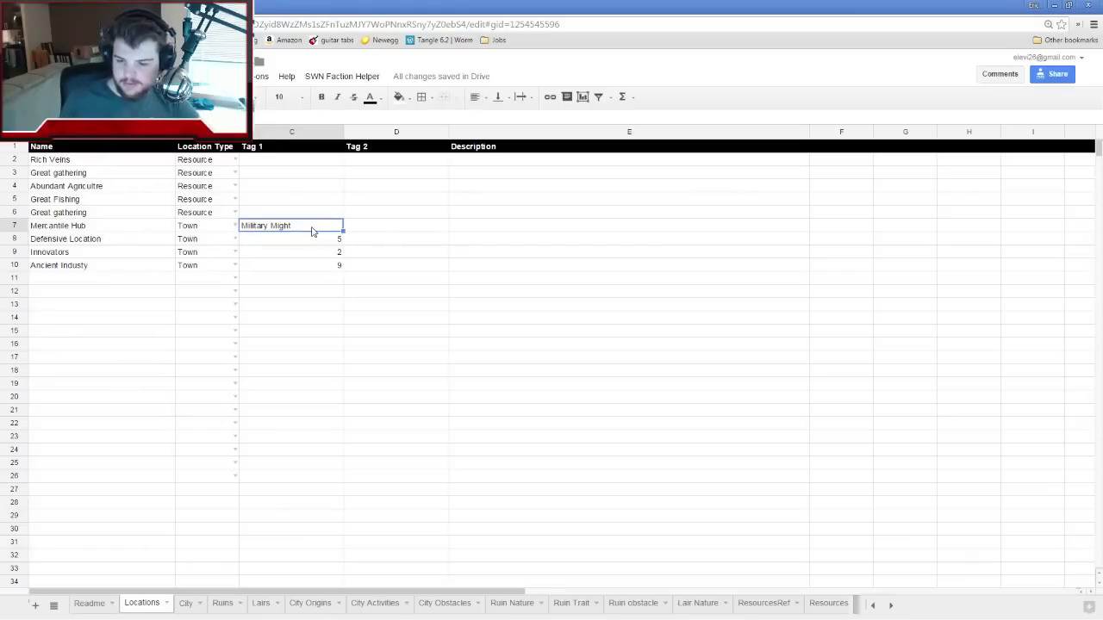
click(306, 241)
text(Military Might)
click(293, 278)
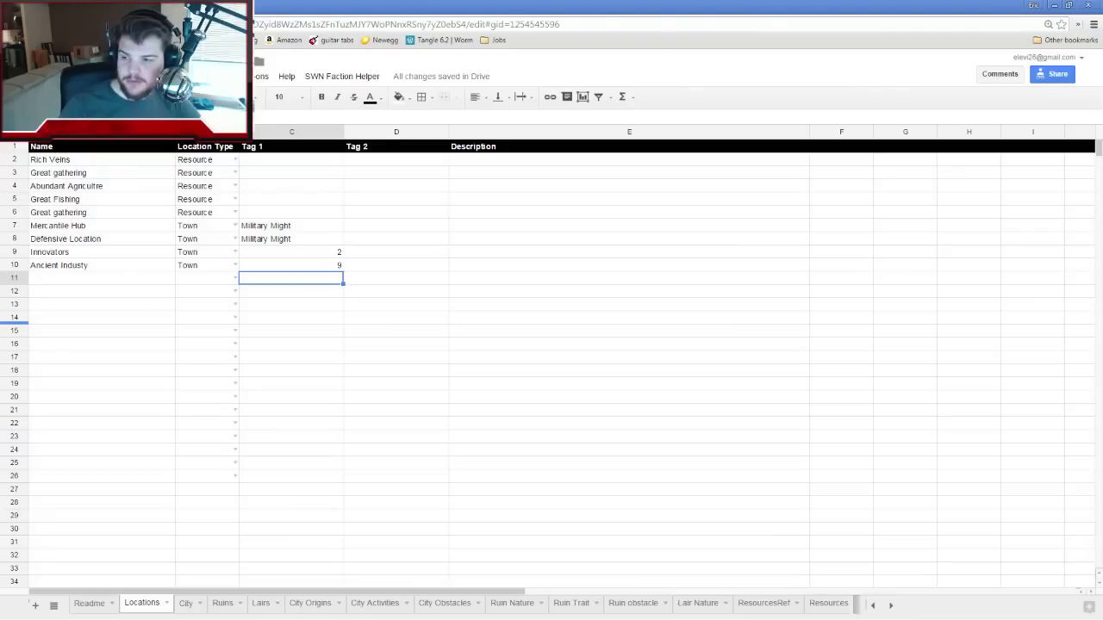
Look up activity 2 on the City Activities sheet and enter Exceptional Craftsmen as Tag 1 of the Innovators town
click(152, 396)
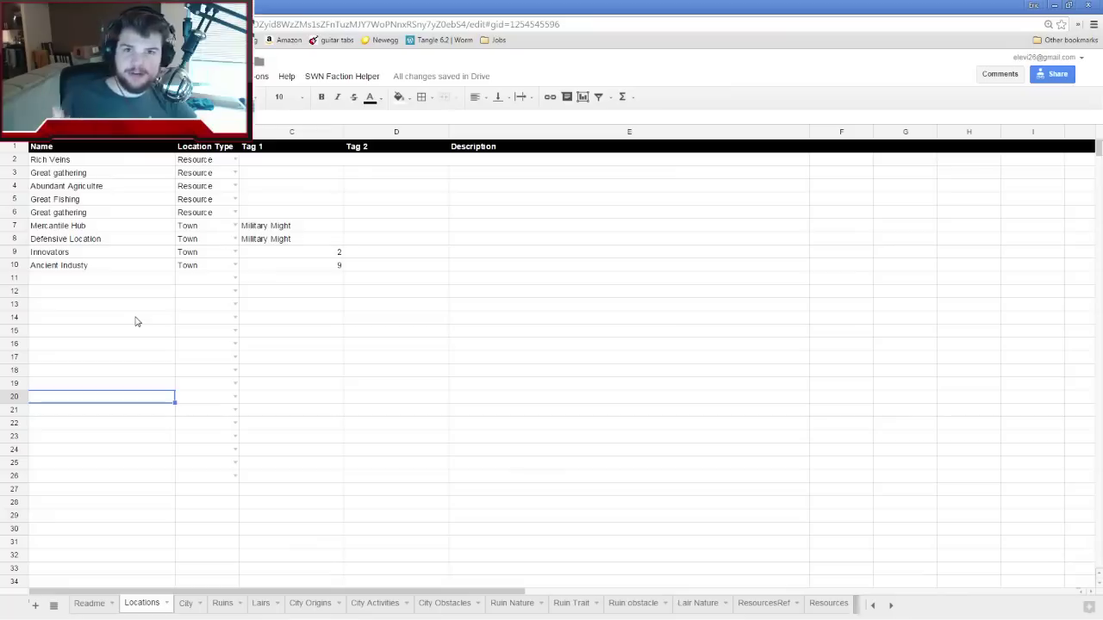
click(74, 255)
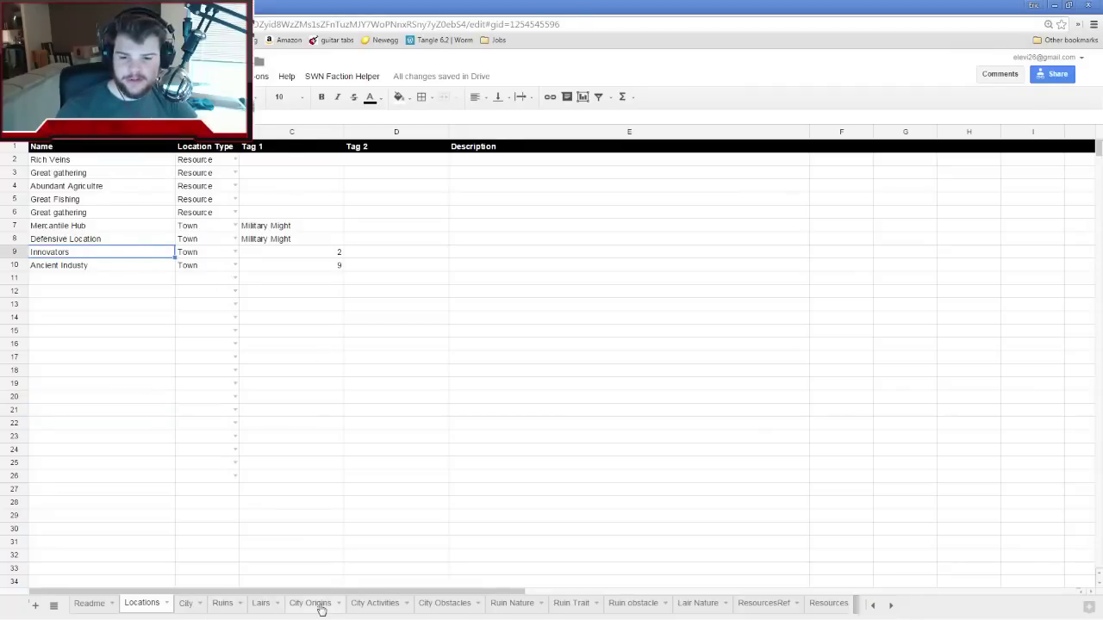
click(376, 602)
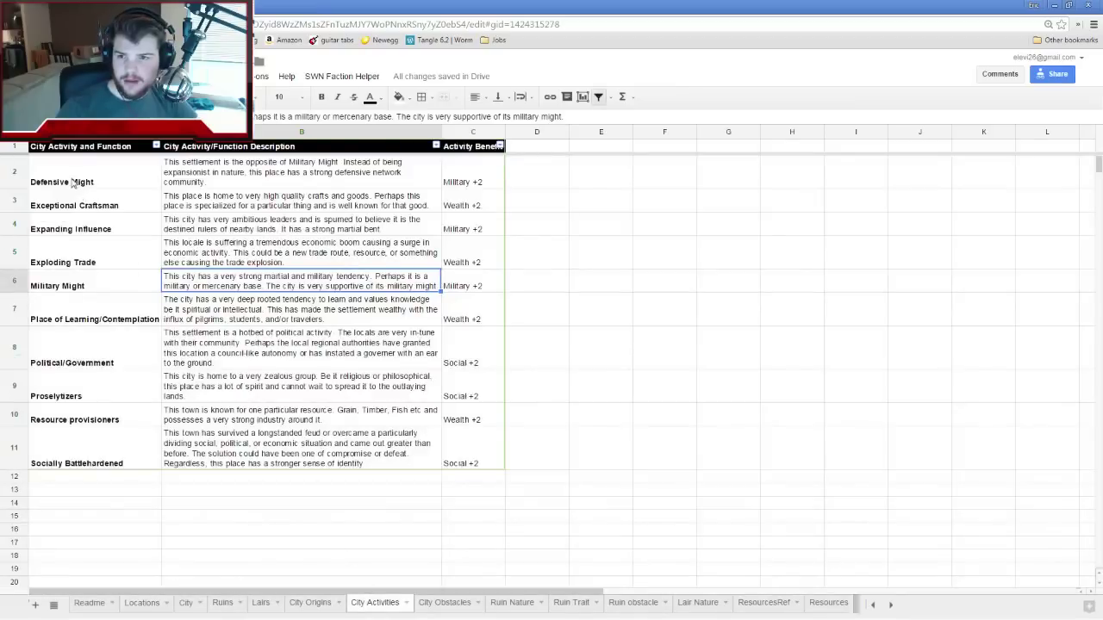
click(83, 211)
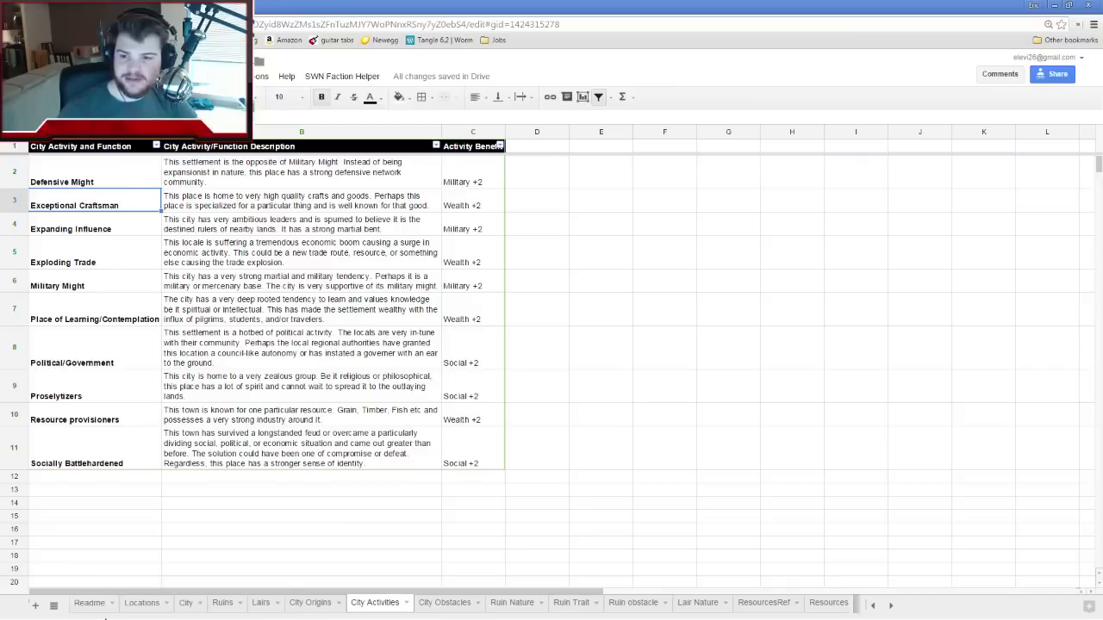
click(141, 602)
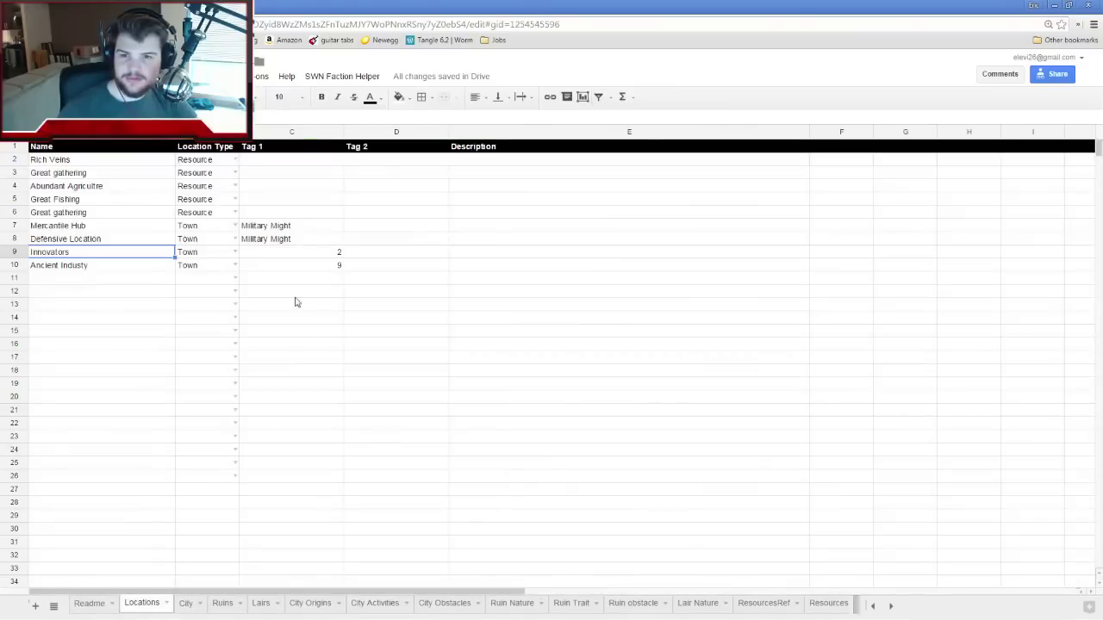
click(312, 250)
key(ctrl+c)
double_click(305, 252)
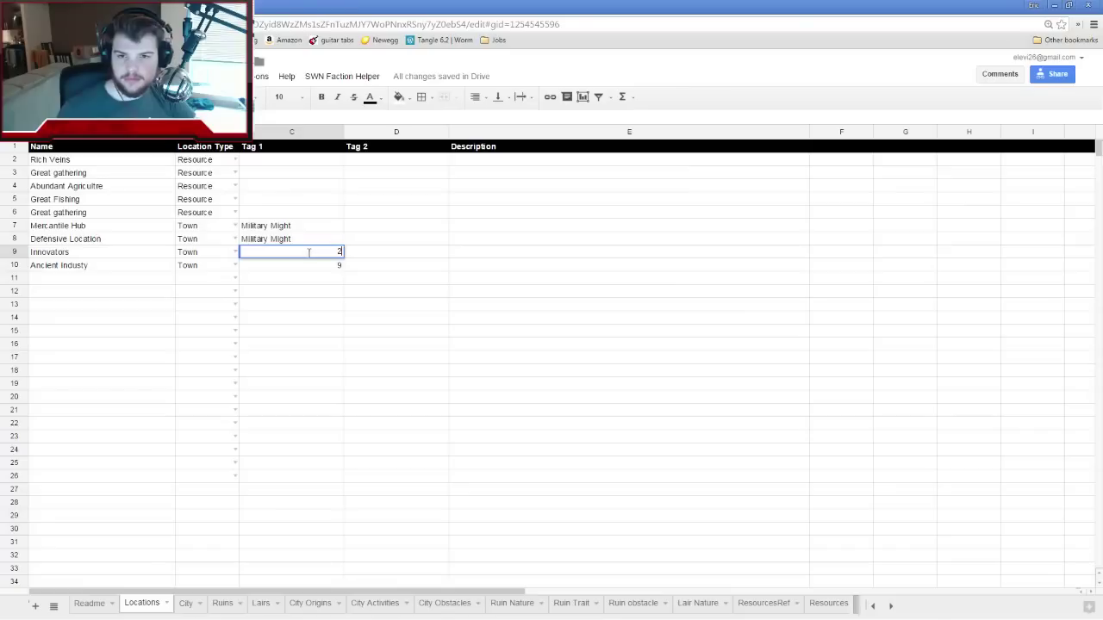
key(BackSpace)
text(Except)
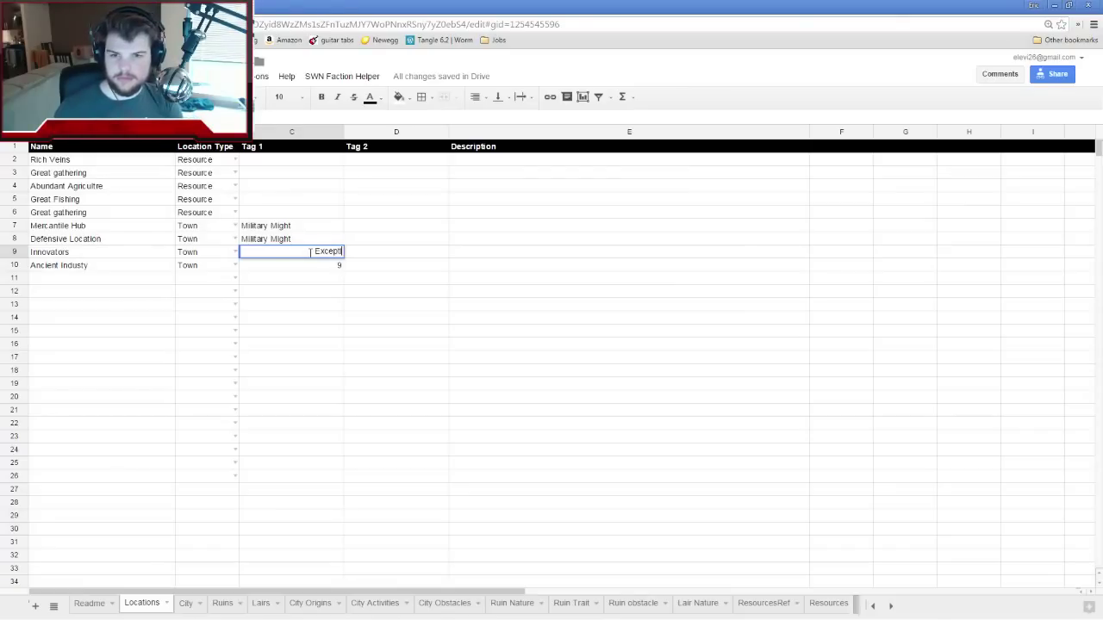
text(ional Craftsmen)
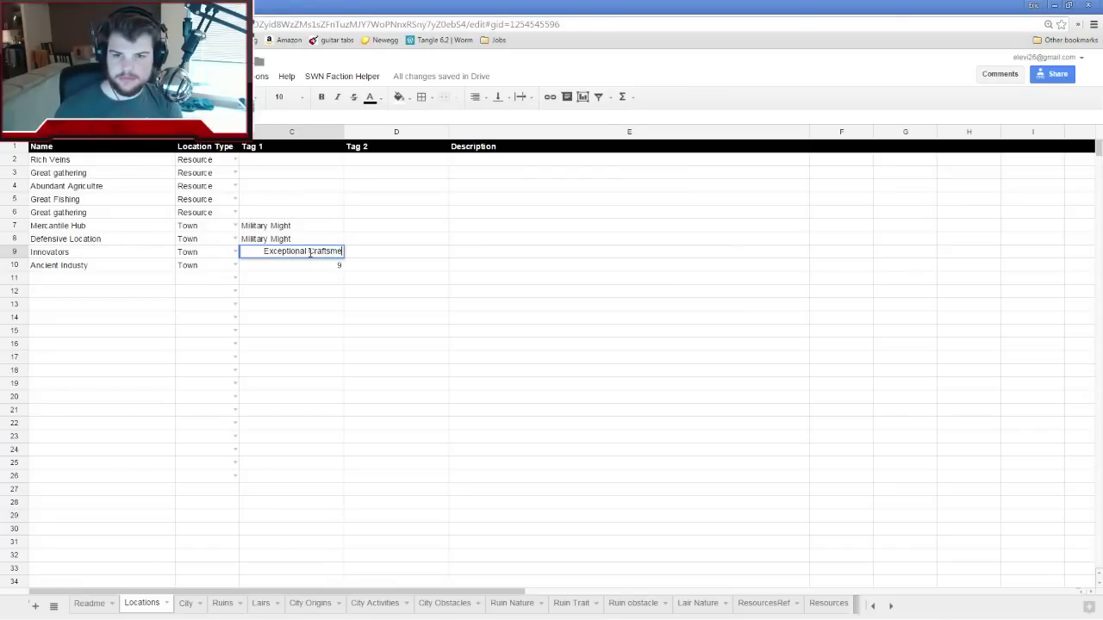
key(Return)
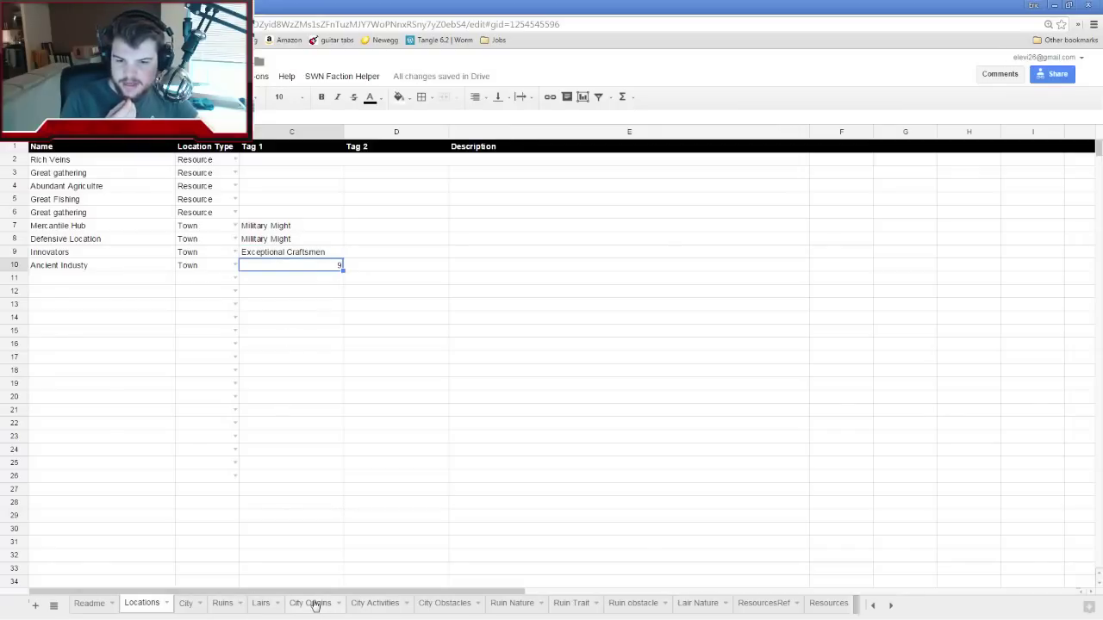
Look up activity 9 on the City Activities sheet and enter Resourcers as Tag 1 of the Ancient Industy town
click(375, 603)
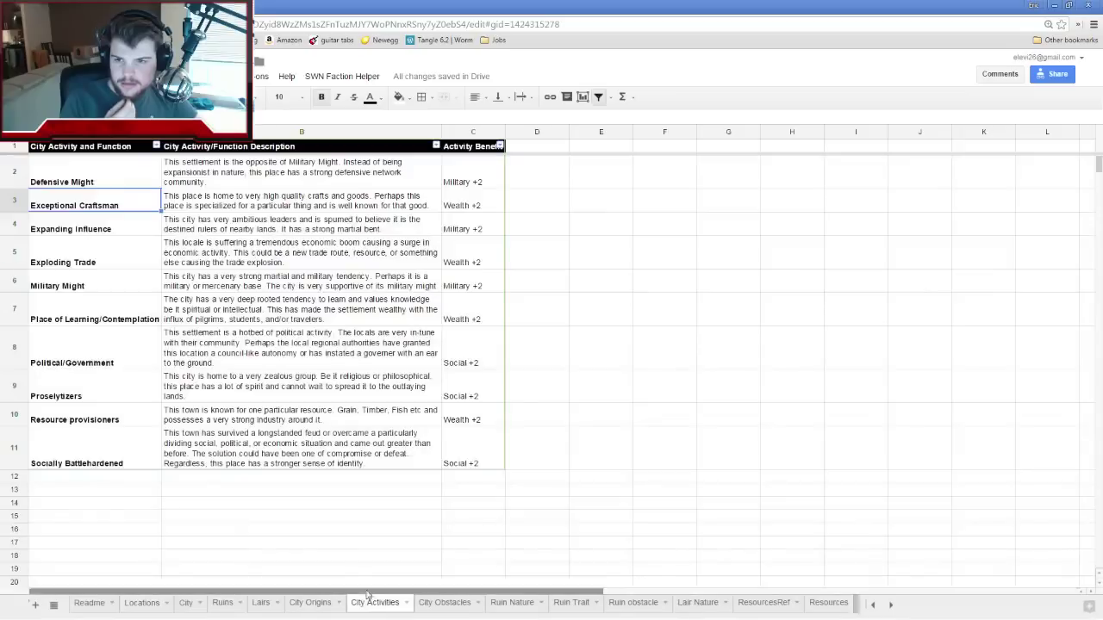
click(86, 421)
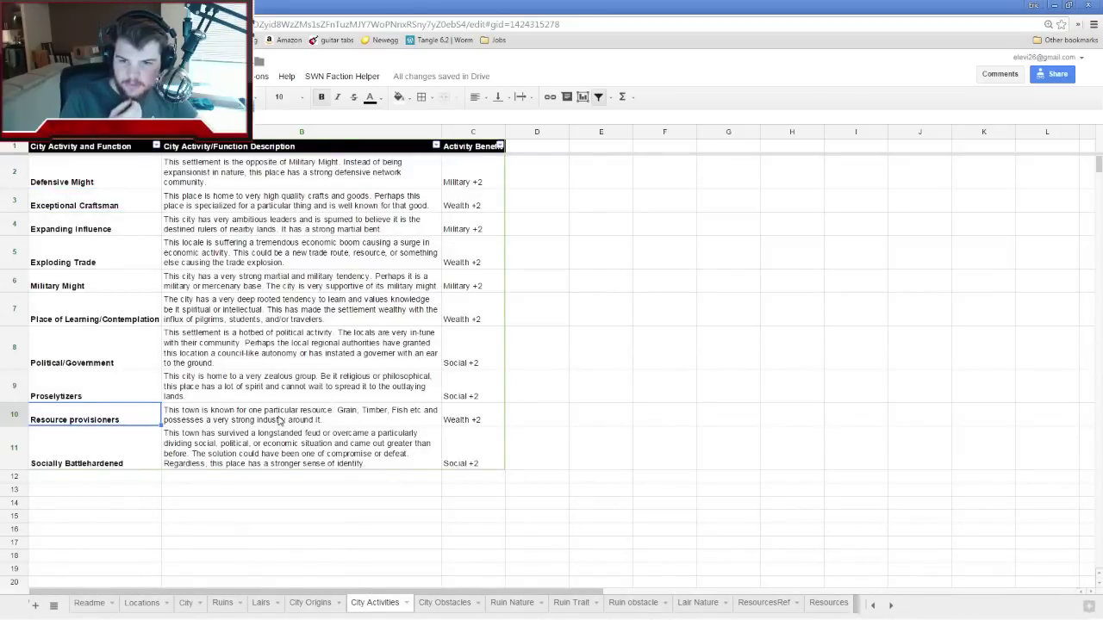
click(336, 425)
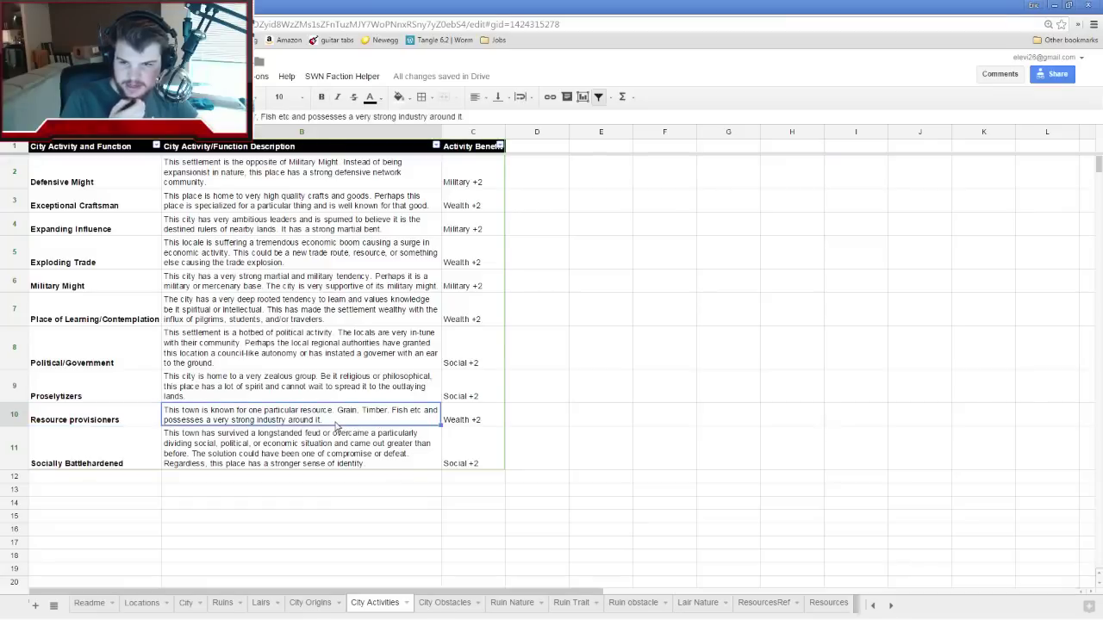
click(140, 606)
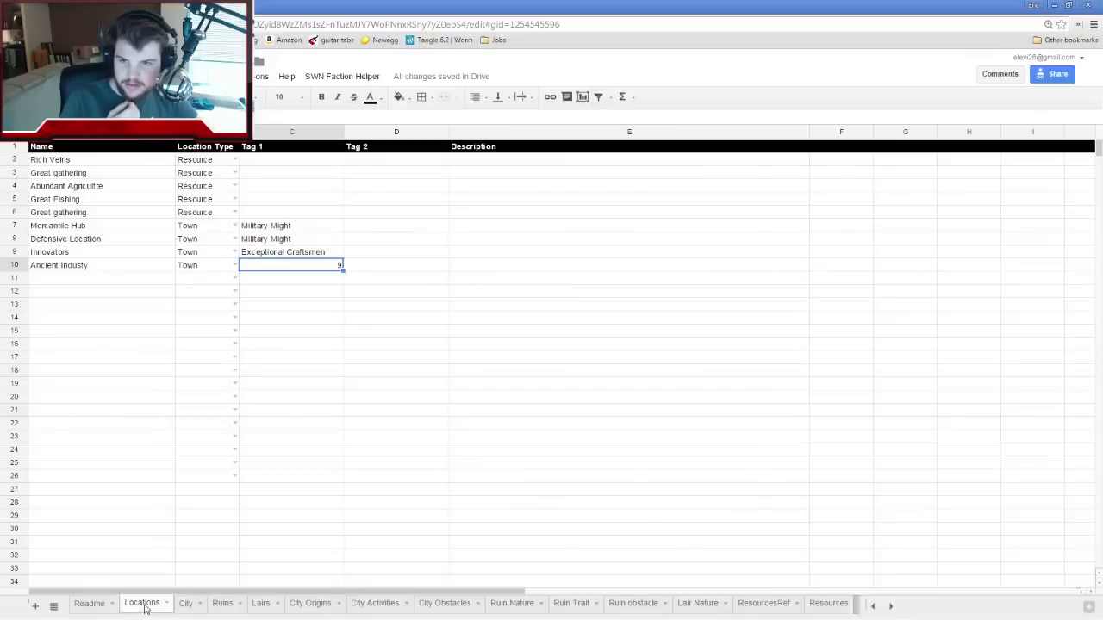
double_click(287, 264)
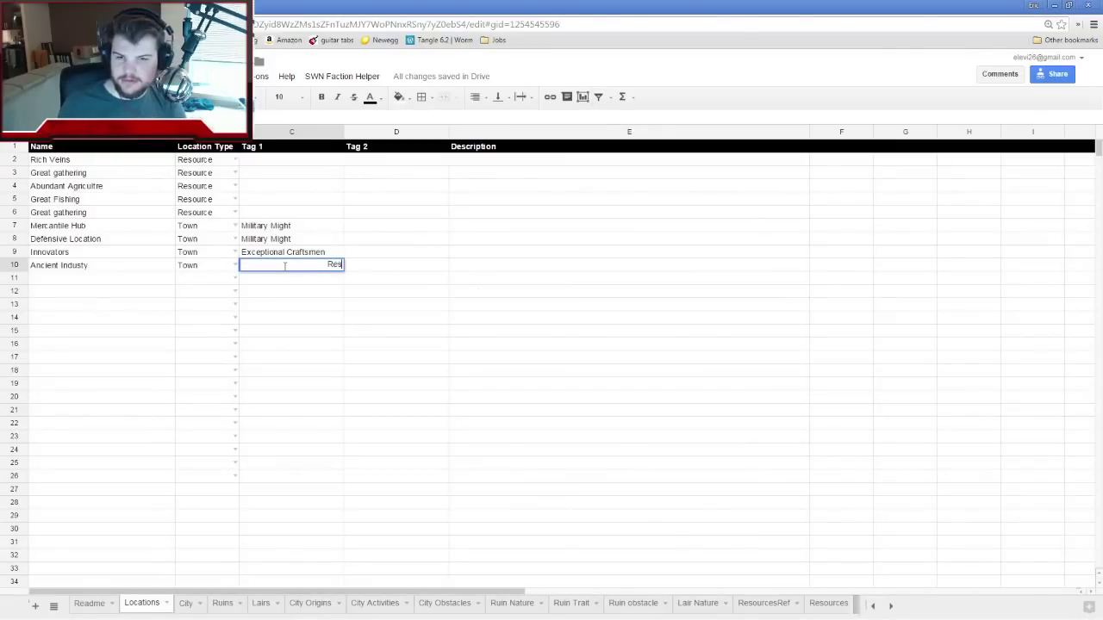
text(cers)
key(Return)
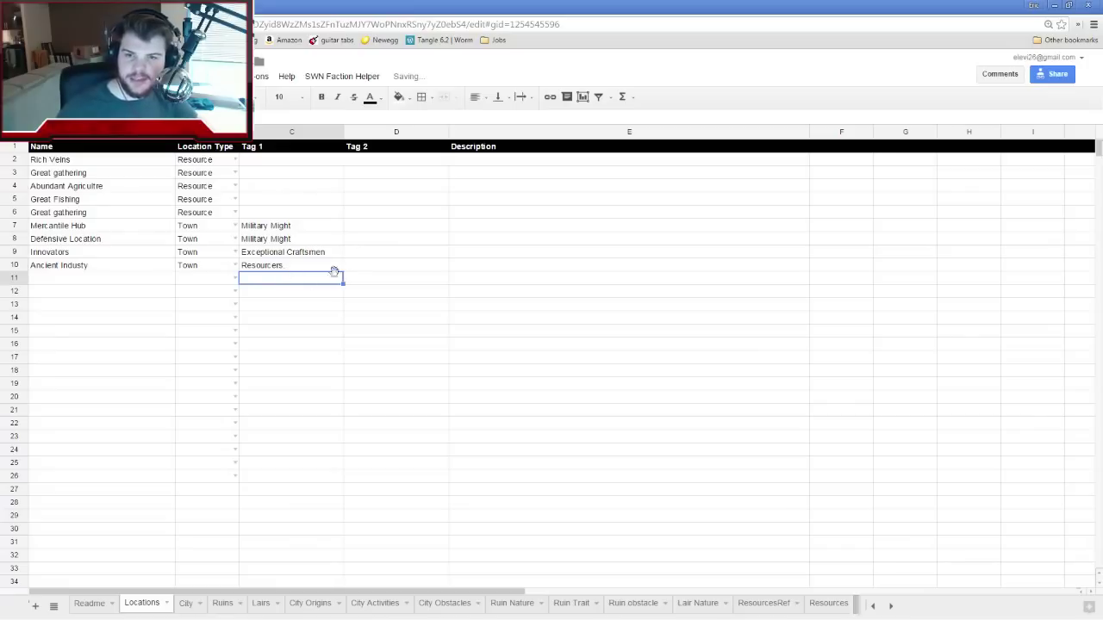
click(401, 269)
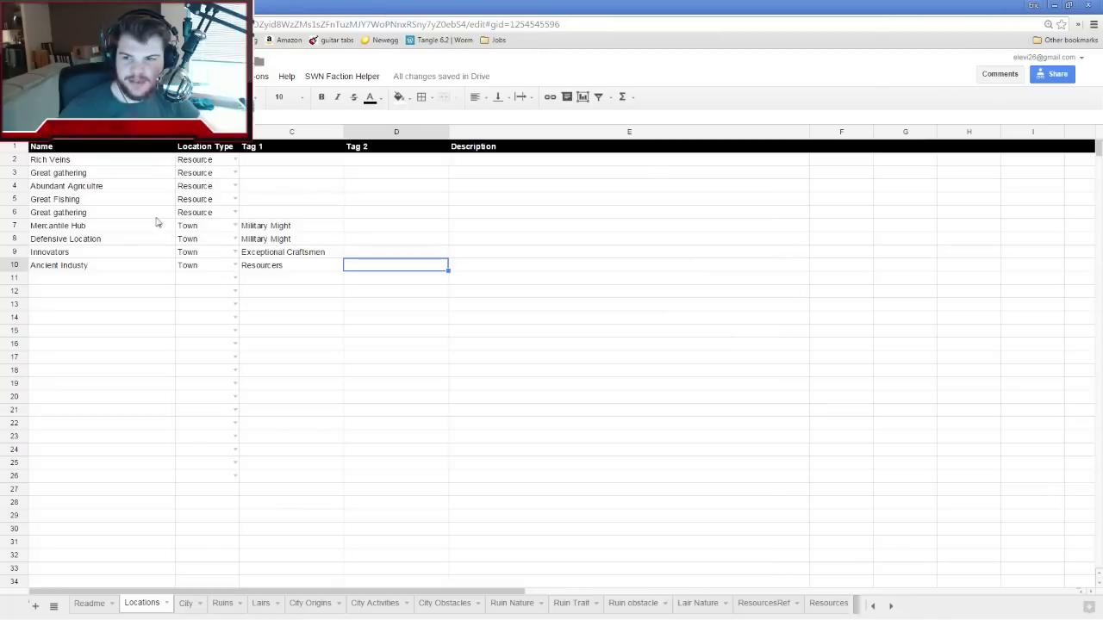
Switch to the hex map editor and place a house icon in hex 1505, east of the yellow hills
double_click(455, 5)
key(alt+Tab)
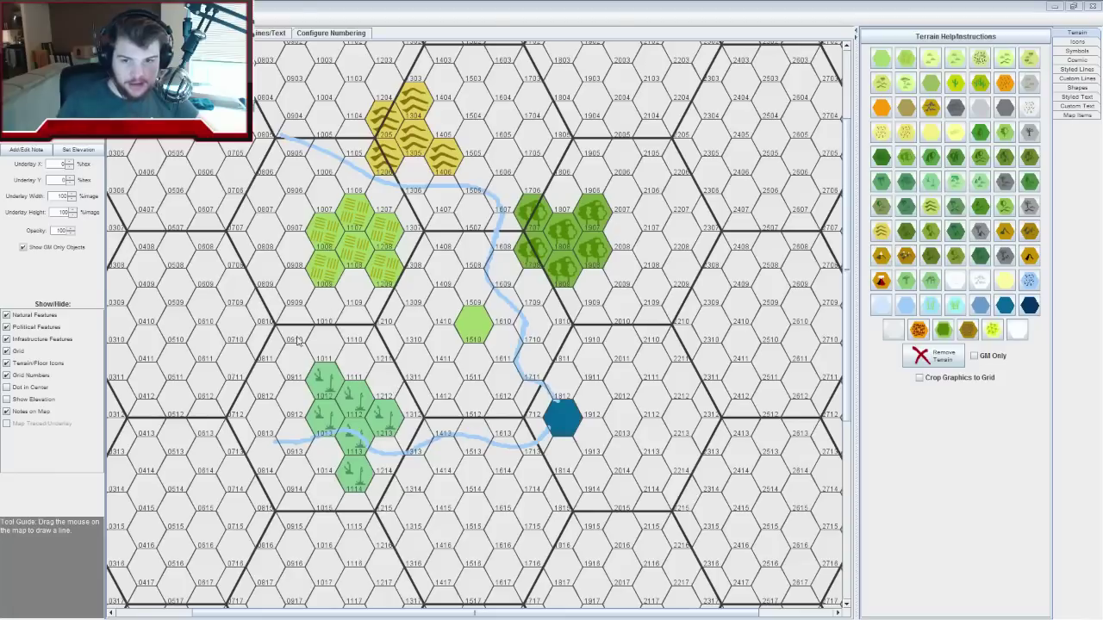
click(1076, 51)
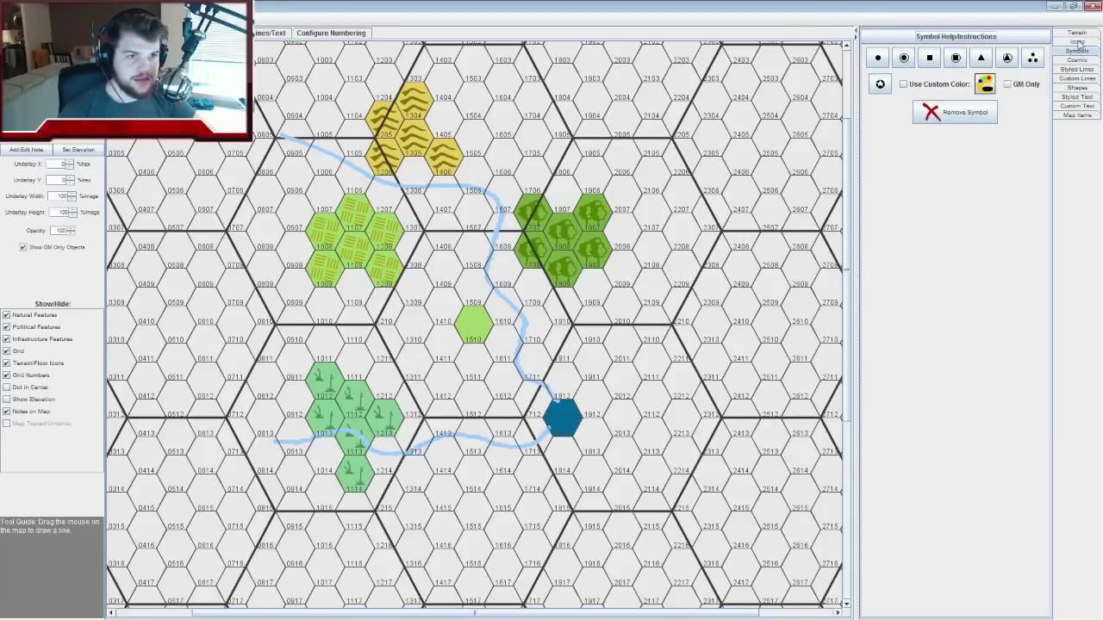
click(1076, 41)
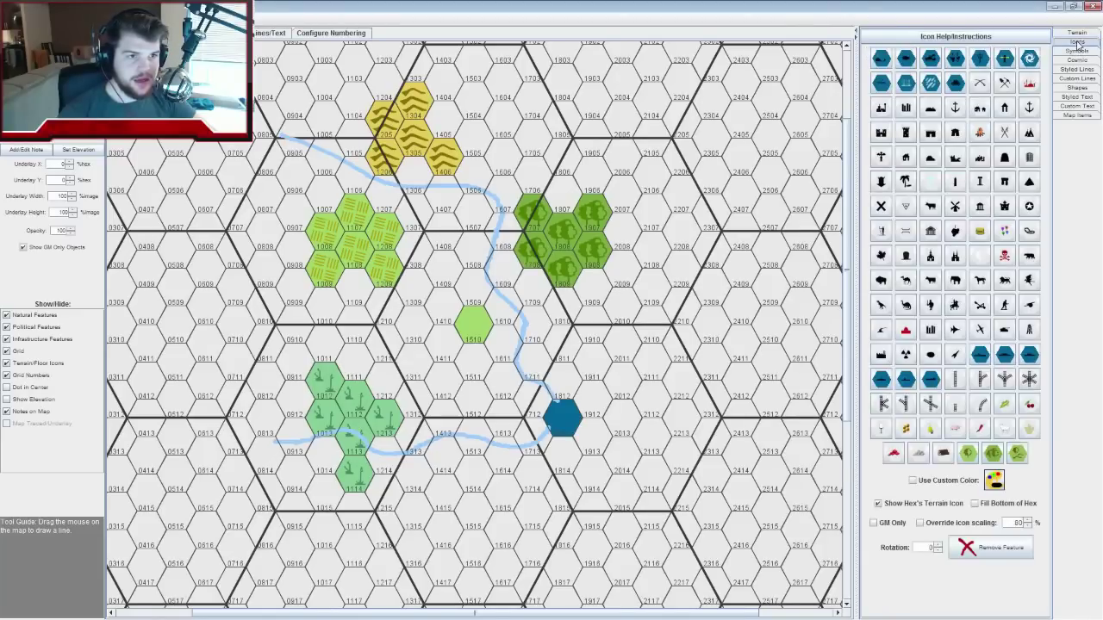
click(906, 160)
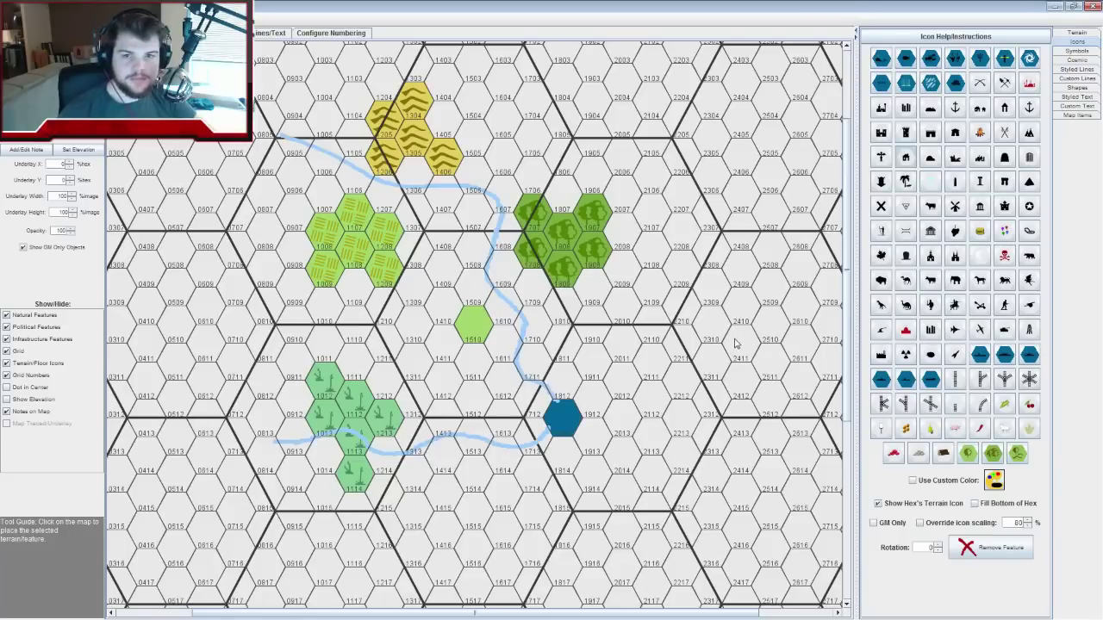
click(475, 143)
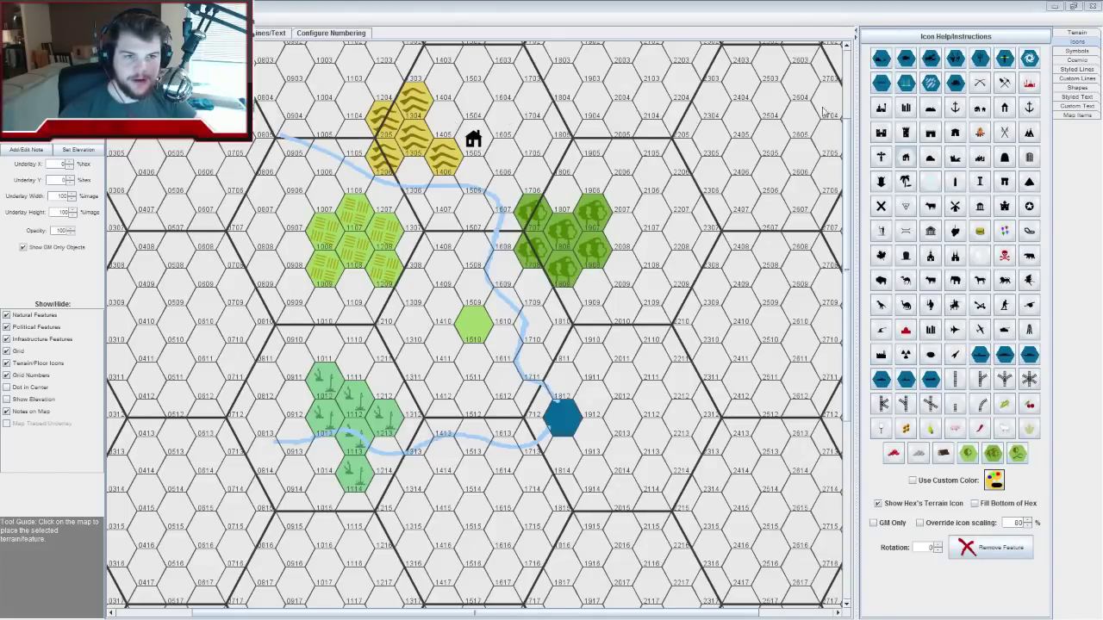
Extend the yellow hills terrain around the house in hex 1505, filling seven more hexes to its north, east and west
click(1077, 33)
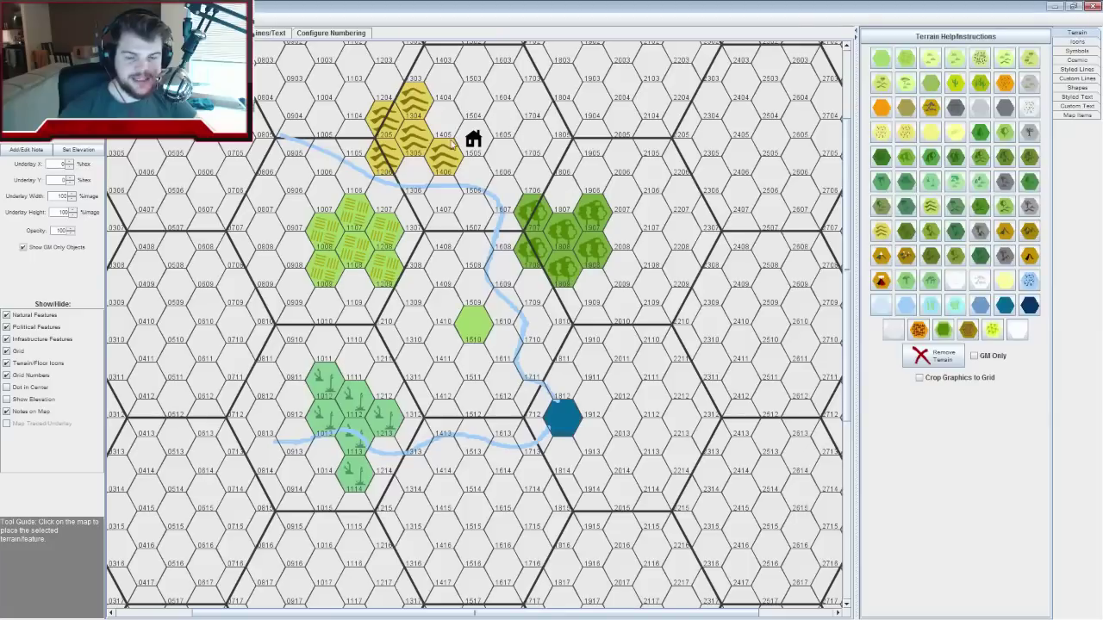
click(882, 231)
click(503, 158)
click(538, 145)
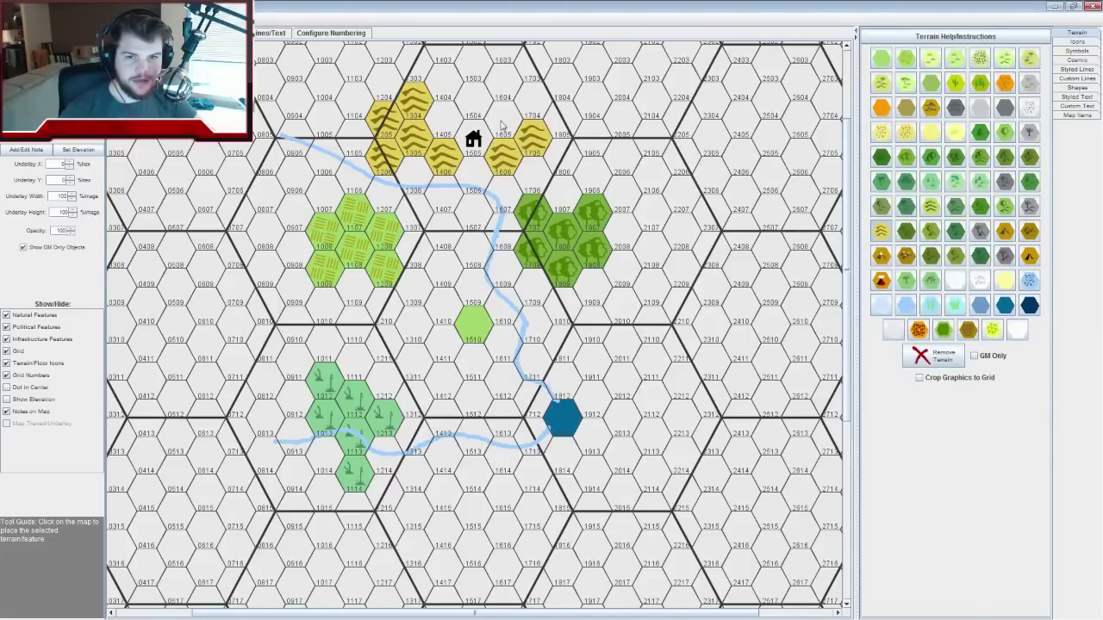
click(503, 115)
click(474, 100)
click(504, 83)
click(442, 116)
click(446, 82)
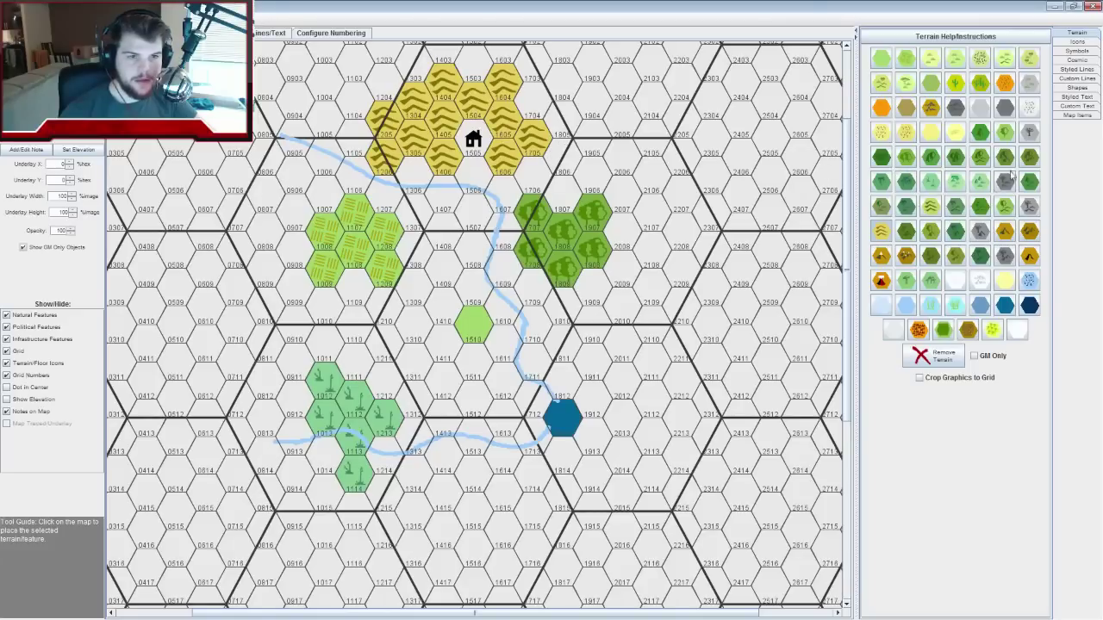
Add five brown mountain hexes along the northern and outer edges of the yellow hills
click(1023, 236)
click(534, 103)
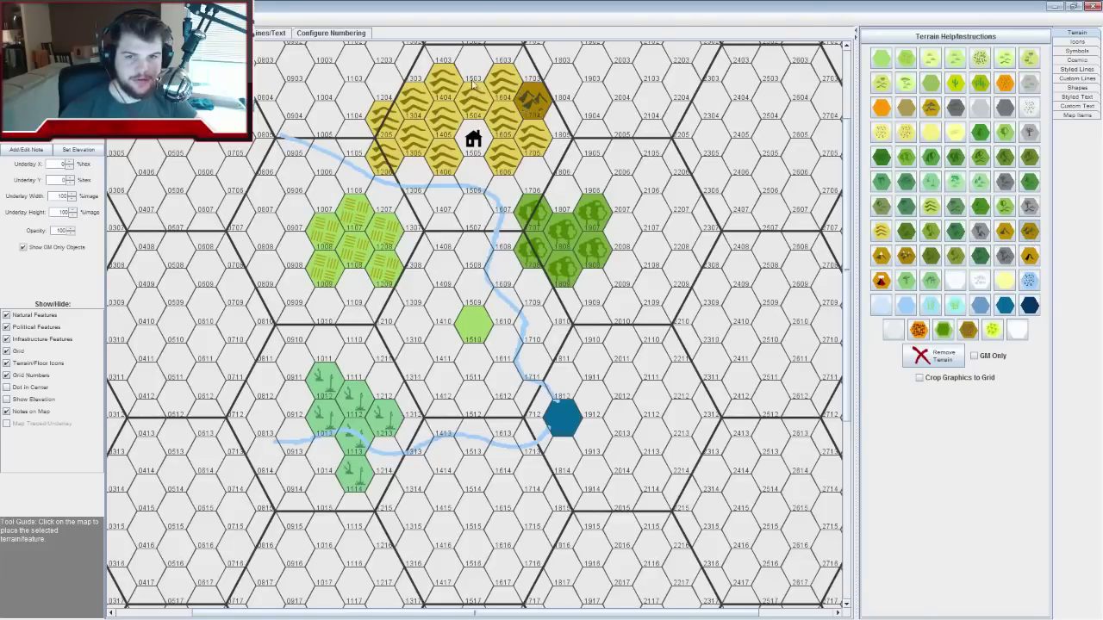
click(480, 74)
click(420, 76)
click(388, 93)
click(357, 134)
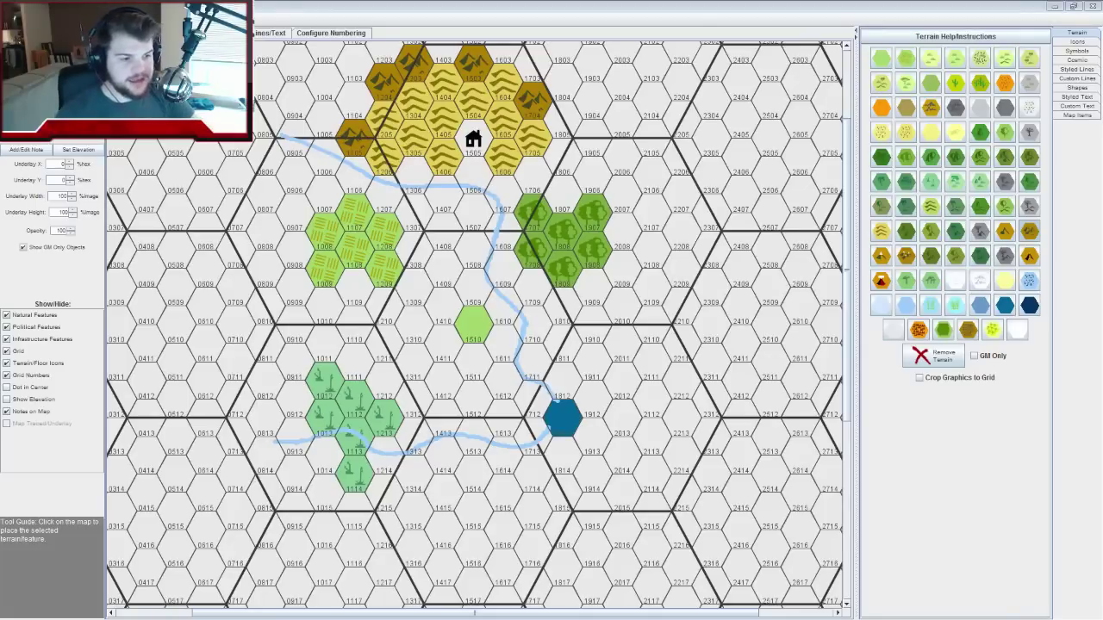
Bring up the Locations sheet over the map to review the town list, and move its window aside
key(alt+Tab)
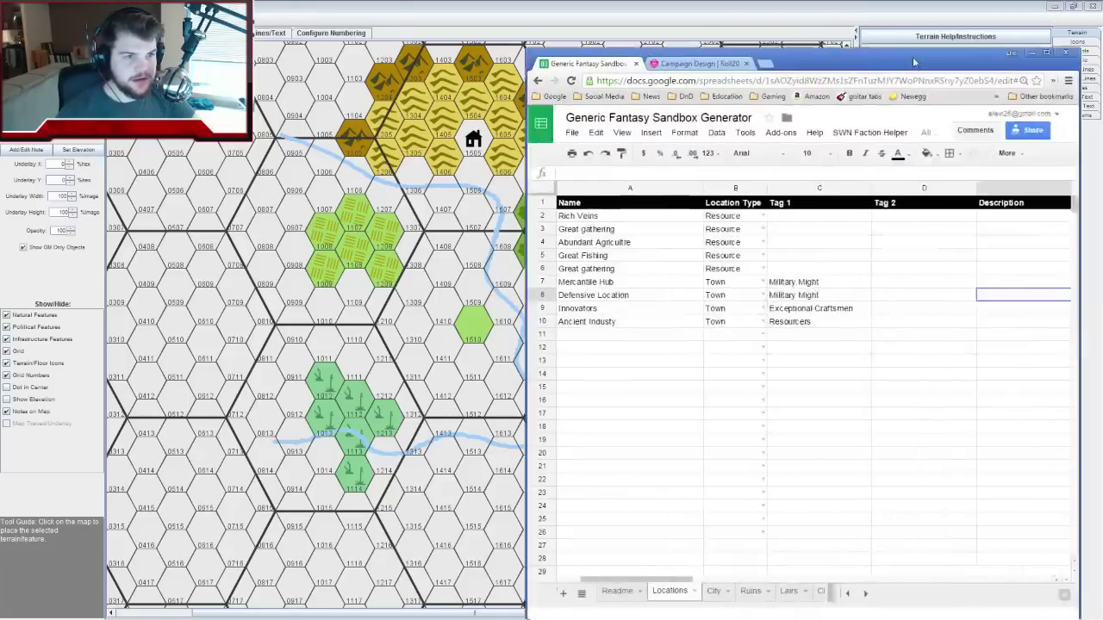
drag(484, 559, 448, 554)
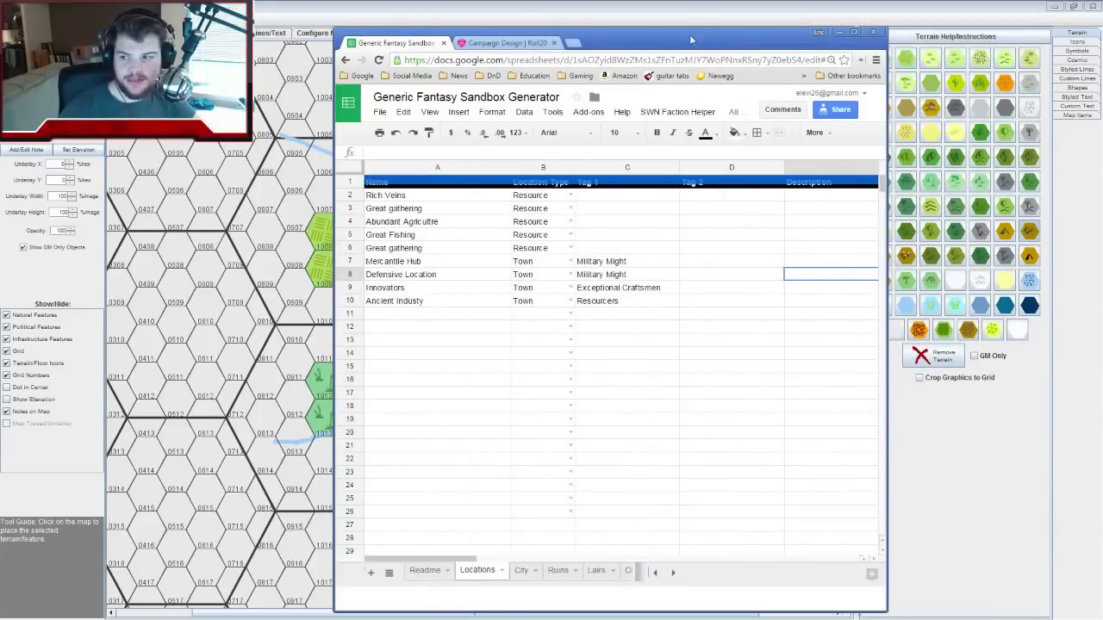
drag(689, 34, 1102, 38)
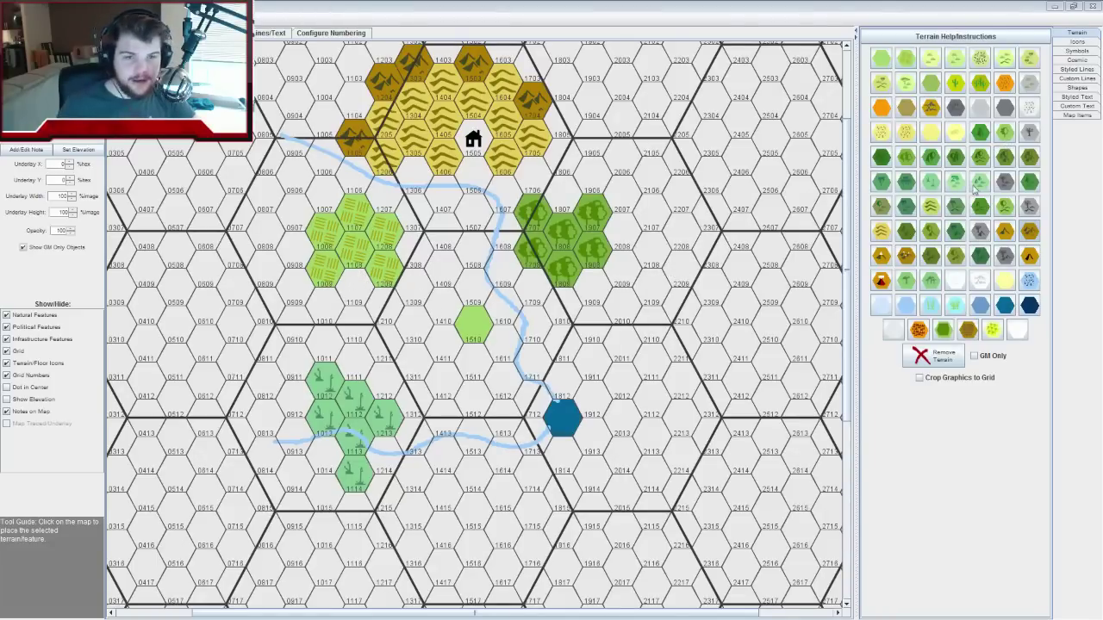
Place house icons in hexes 1010 and 1011 above the marsh, and remove the one in hex 1010
click(1076, 42)
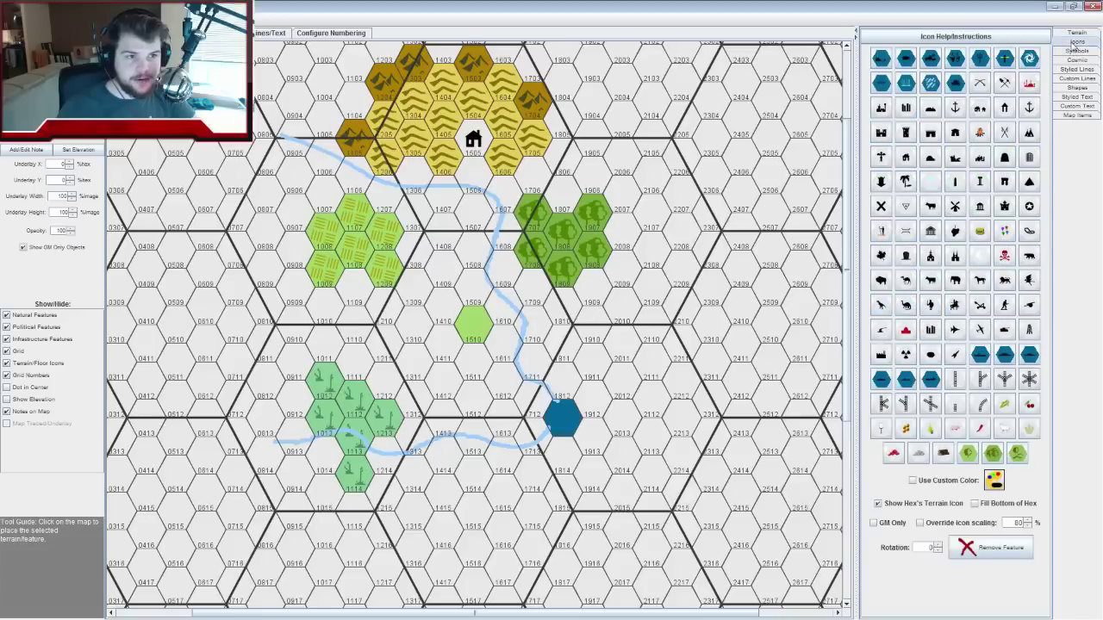
click(906, 157)
click(326, 317)
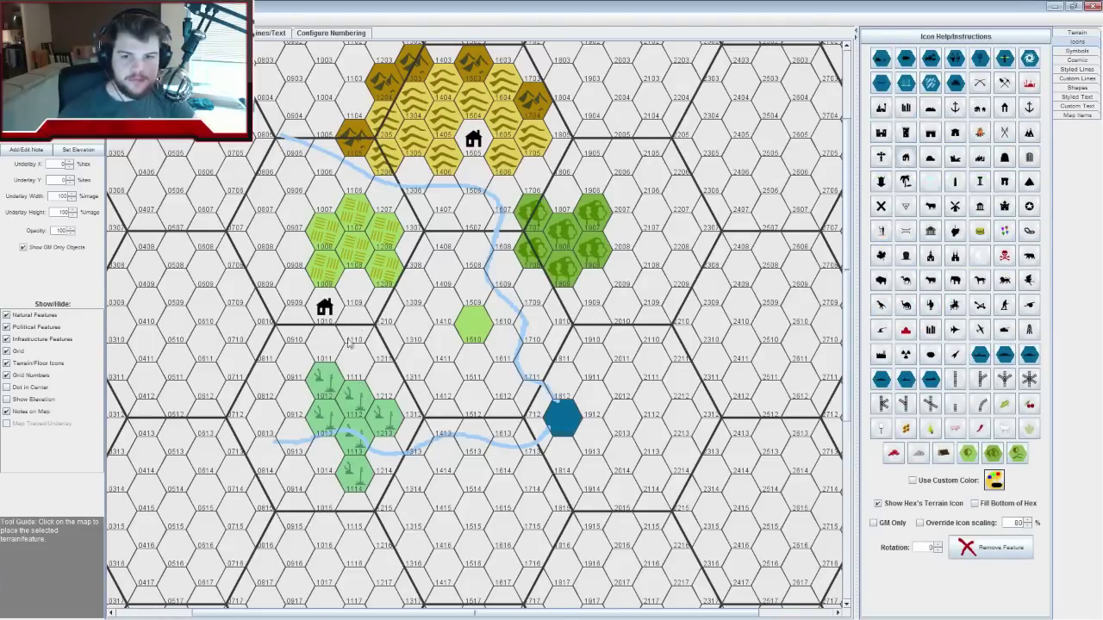
click(329, 346)
click(991, 547)
click(328, 311)
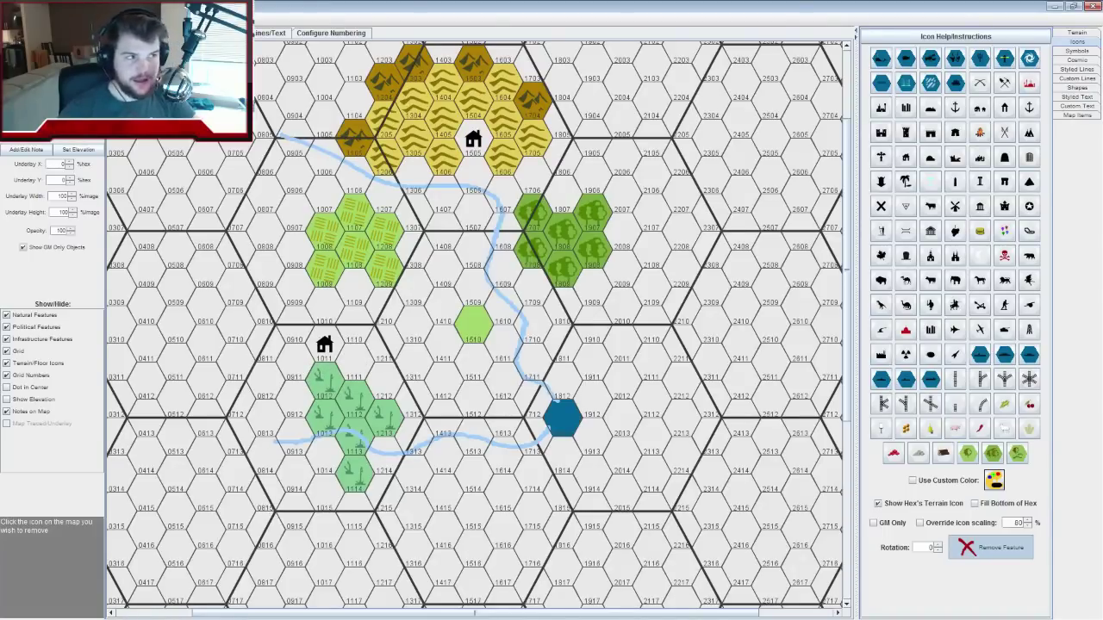
Switch to the Locations sheet and enter 1011 as the Description of the Defensive Location town
key(alt+Tab)
drag(825, 73, 773, 74)
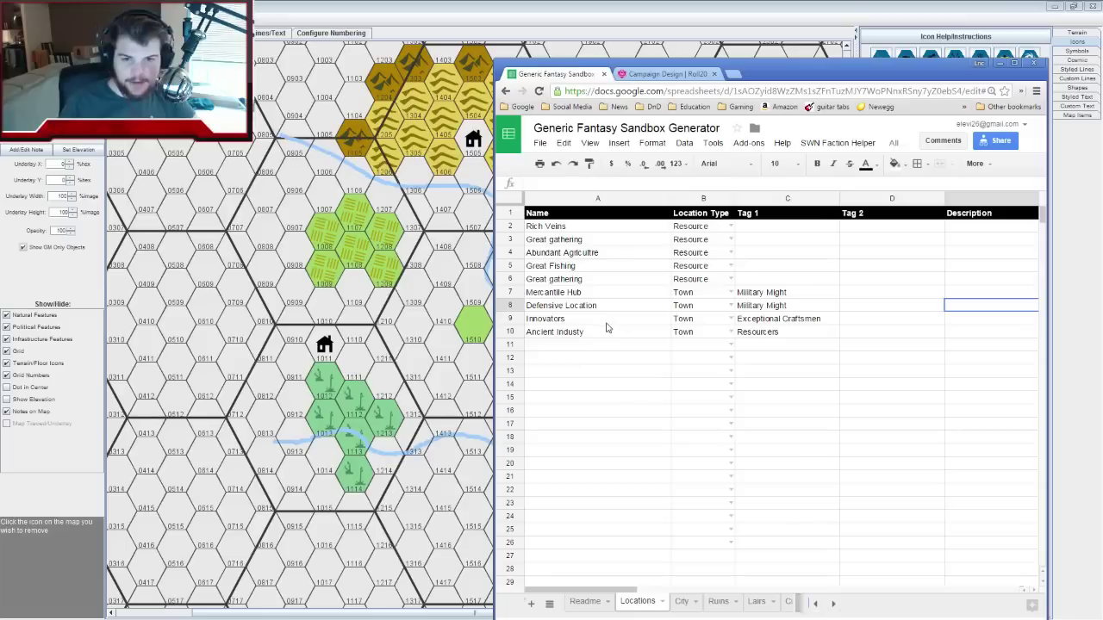
drag(815, 68, 618, 53)
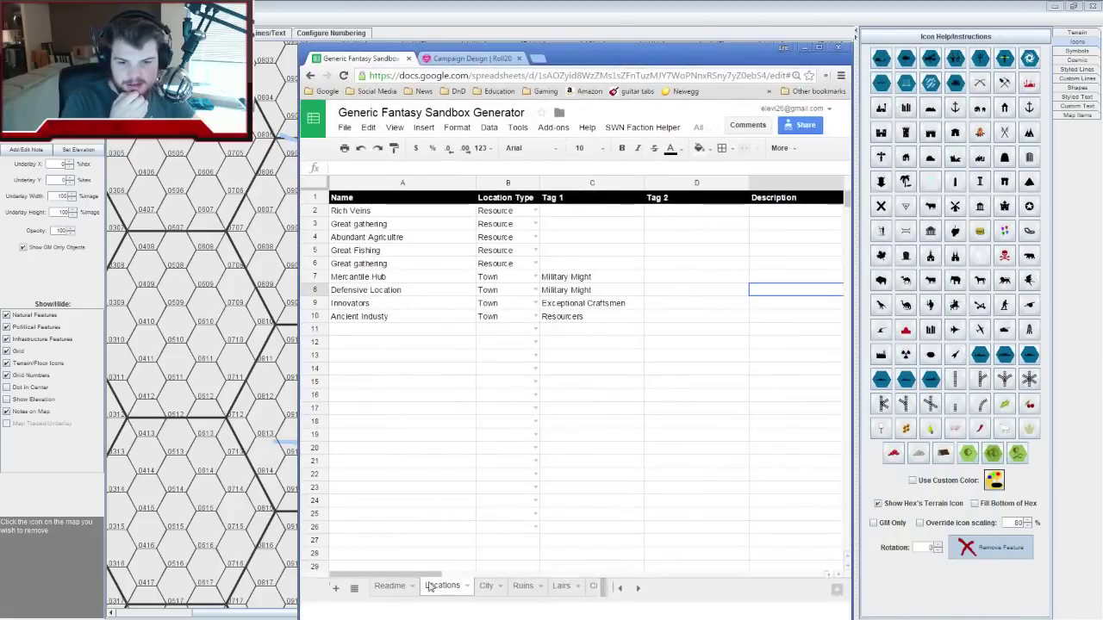
drag(431, 574, 546, 560)
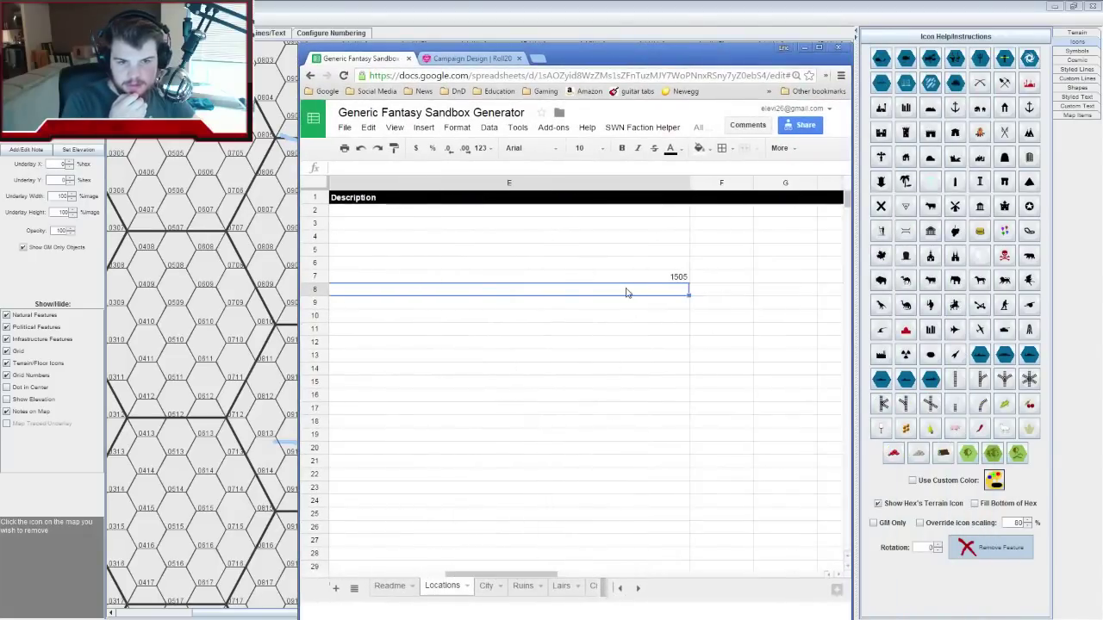
text(10114)
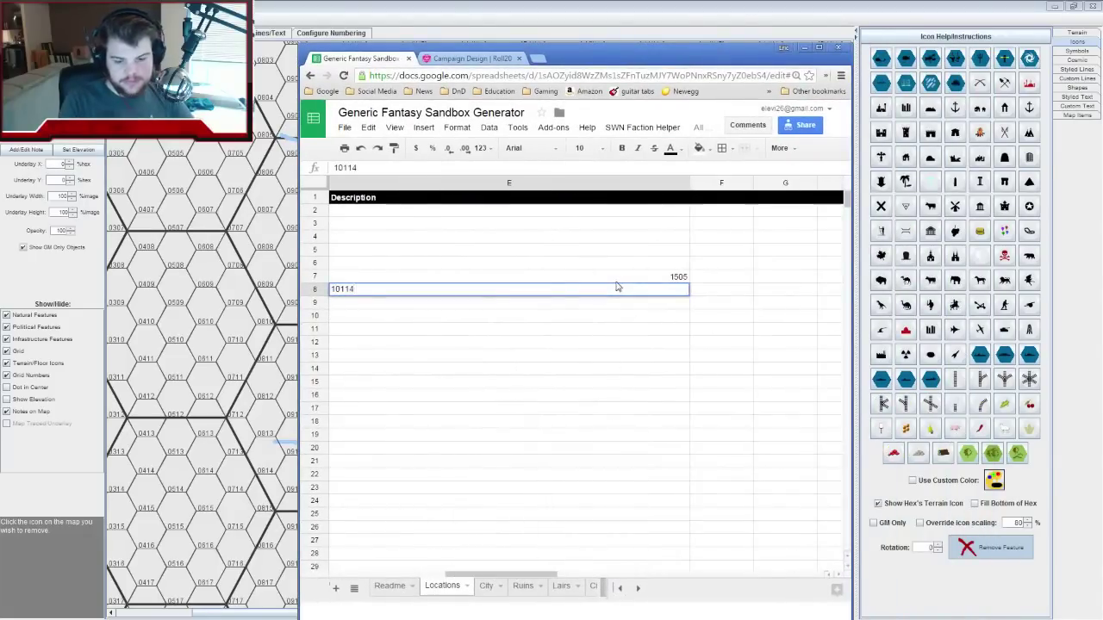
key(Return)
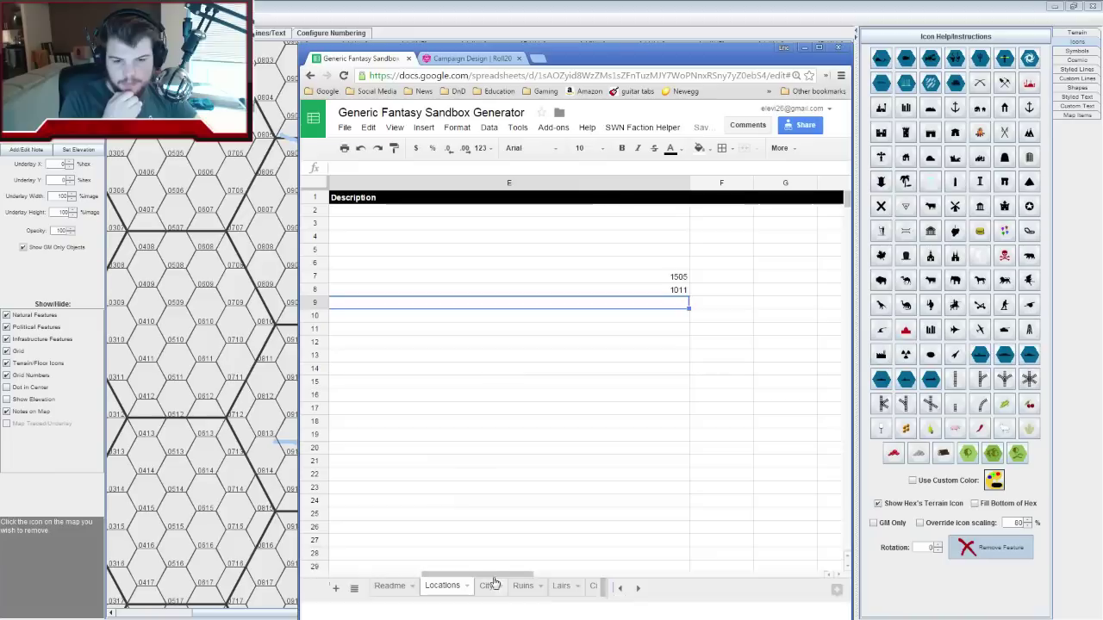
Check the next town's entry, return to the map and place a house icon in hex 1909 beside the dark green forest
drag(492, 576, 411, 575)
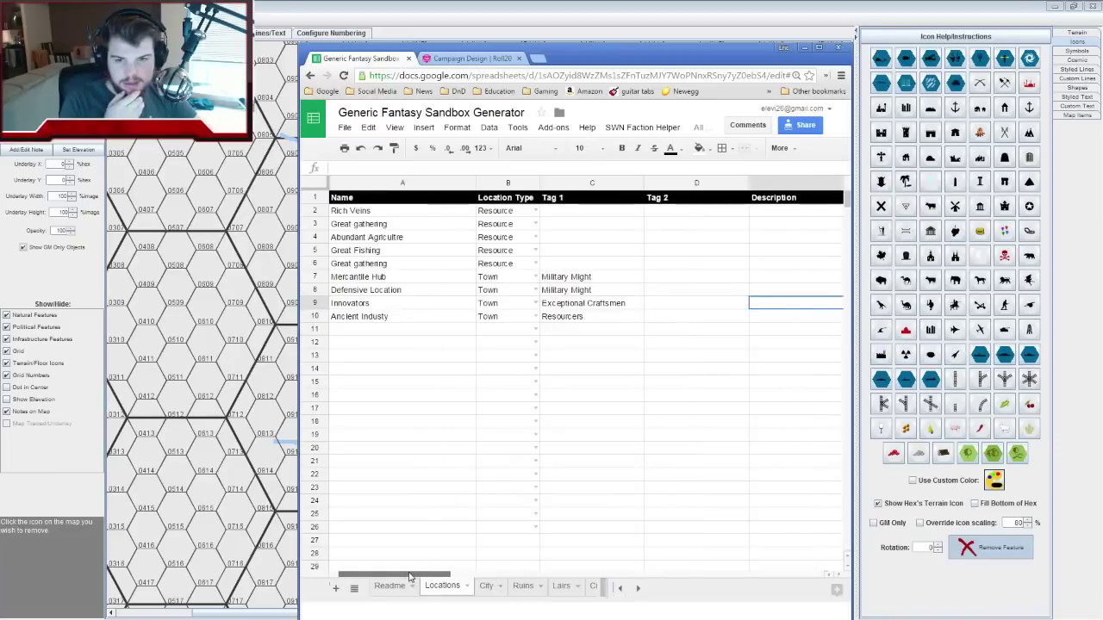
drag(410, 576, 444, 576)
click(803, 47)
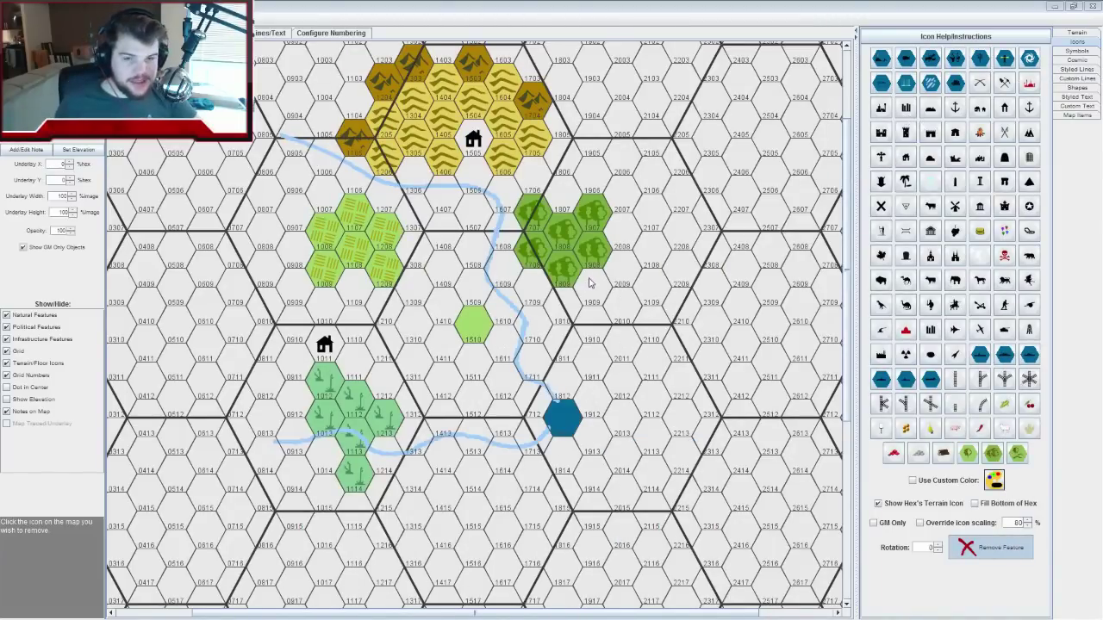
click(906, 157)
click(593, 290)
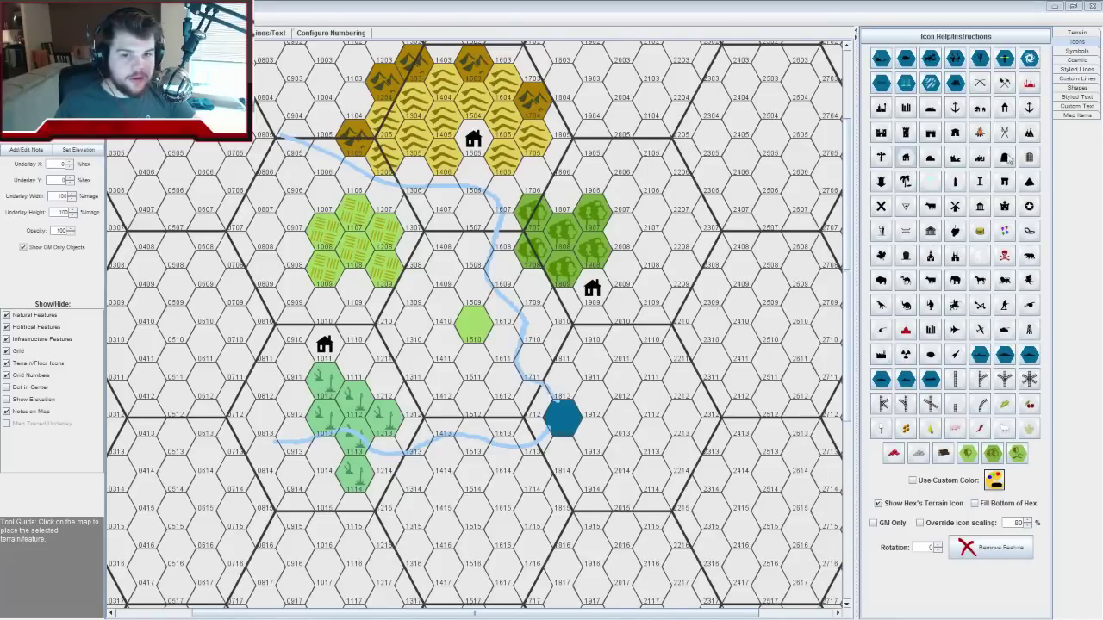
Switch to the Locations sheet and enter 1909 as the Description of the Innovators town
key(alt+Tab)
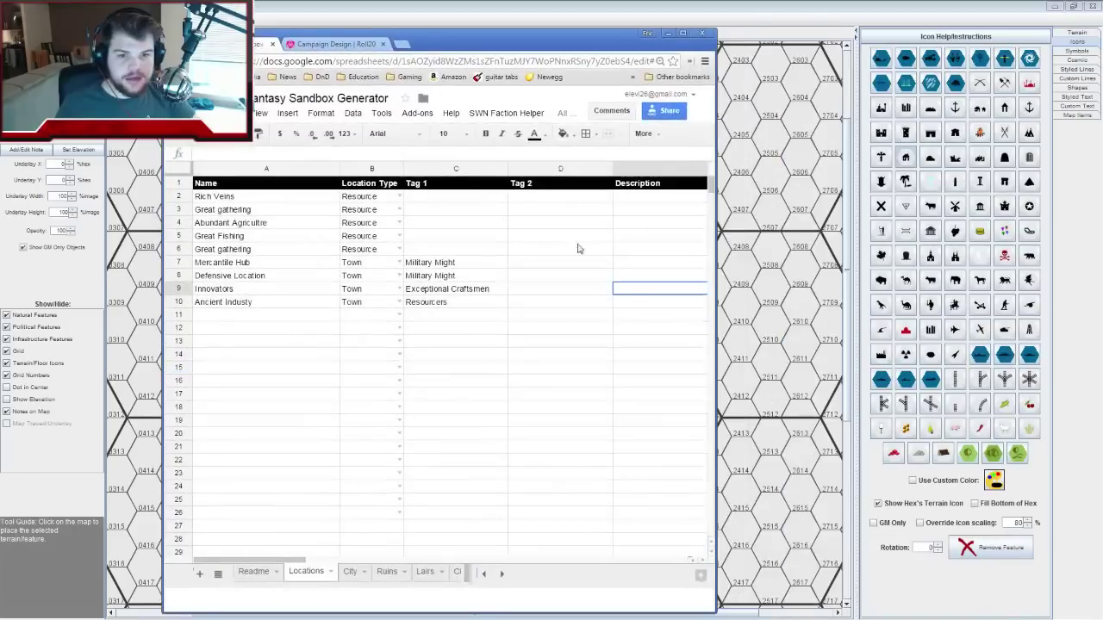
double_click(635, 296)
text(1909)
key(Return)
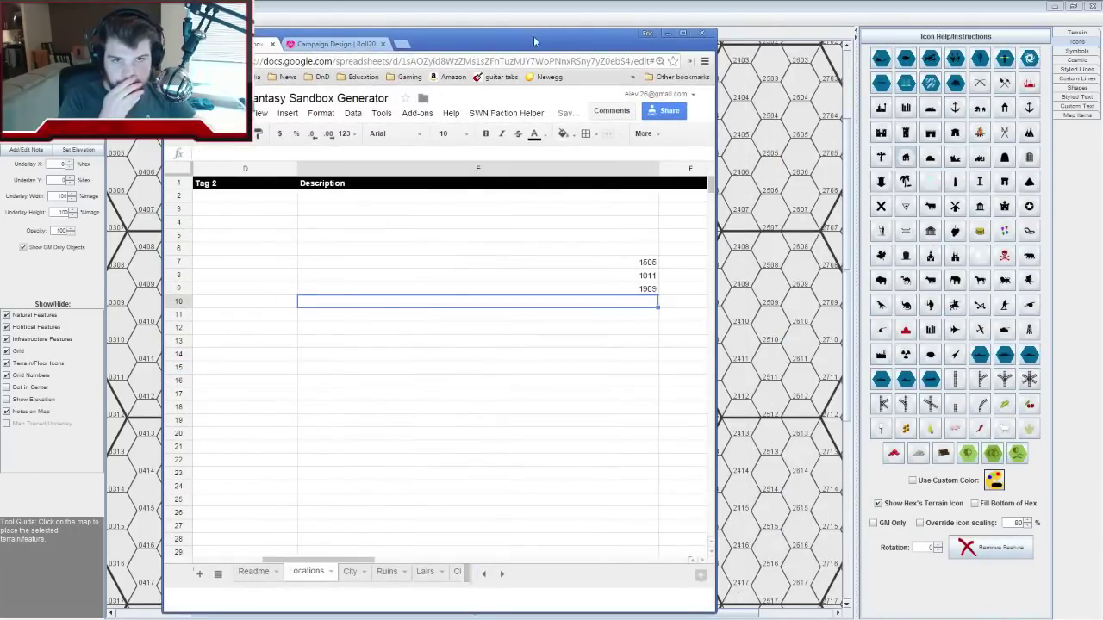
drag(537, 33, 728, 22)
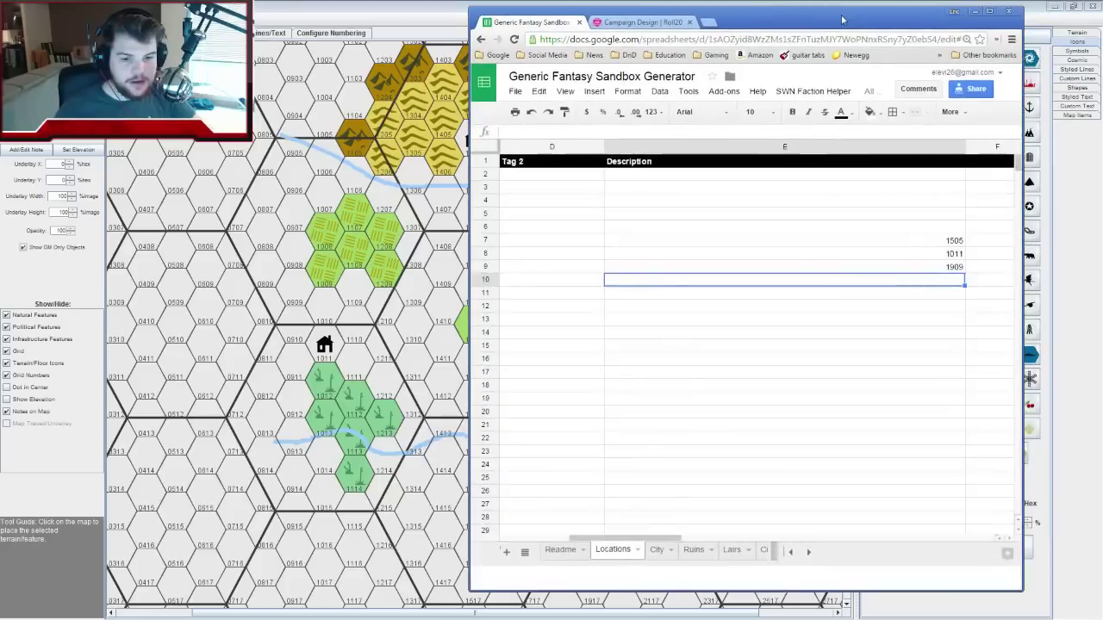
drag(641, 541, 605, 531)
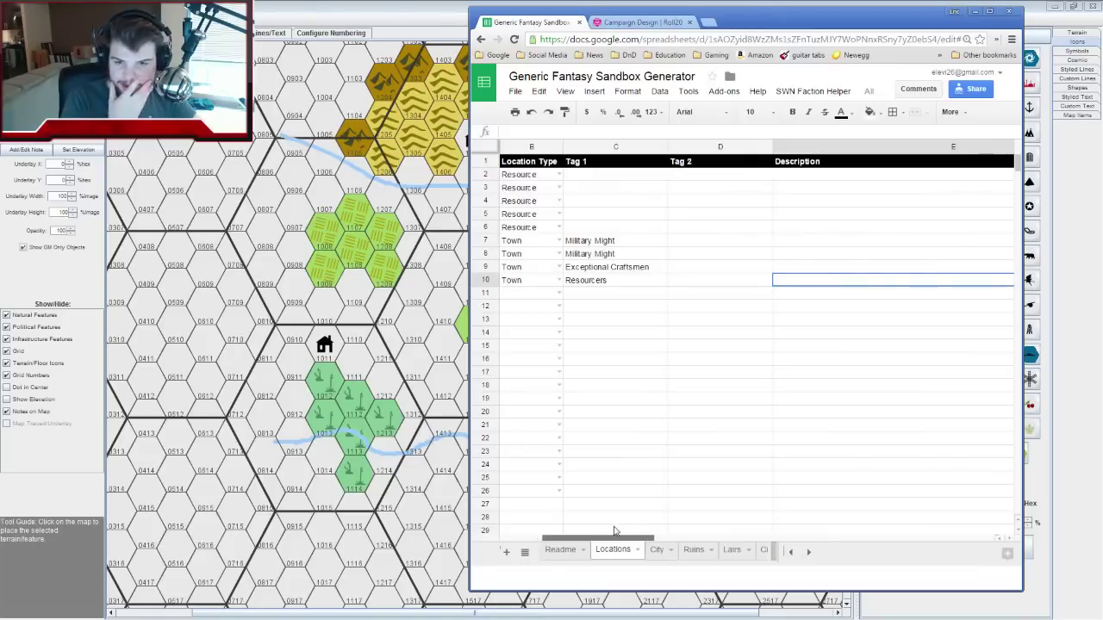
Check the Ancient Industy town's entry, return to the map and place a house icon in hex 1912 beside the lake hex
drag(616, 530, 569, 531)
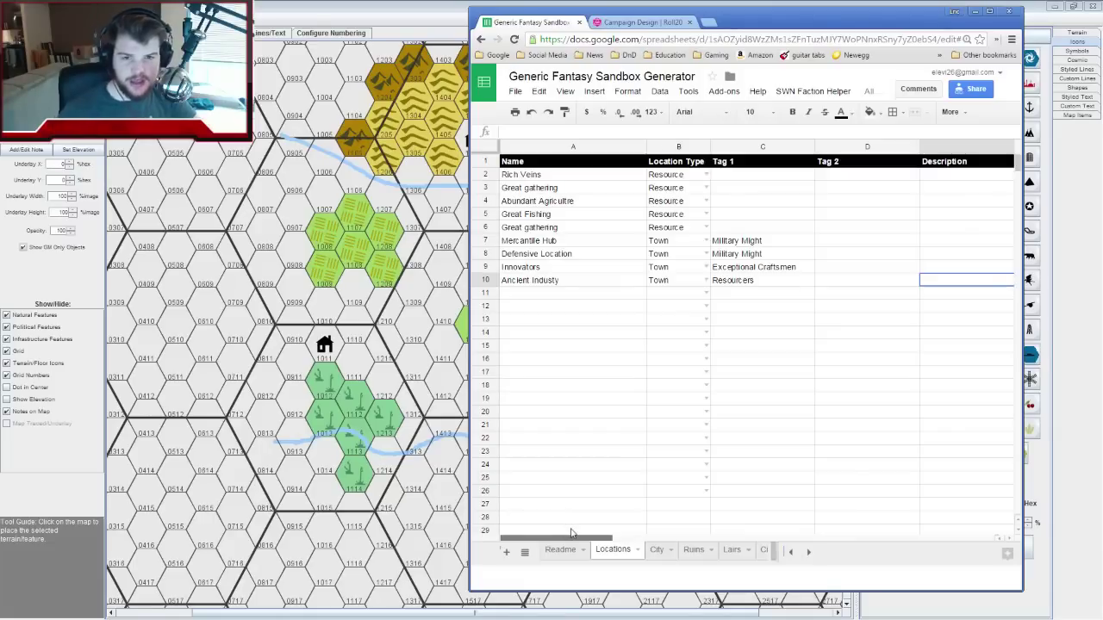
drag(573, 535, 581, 534)
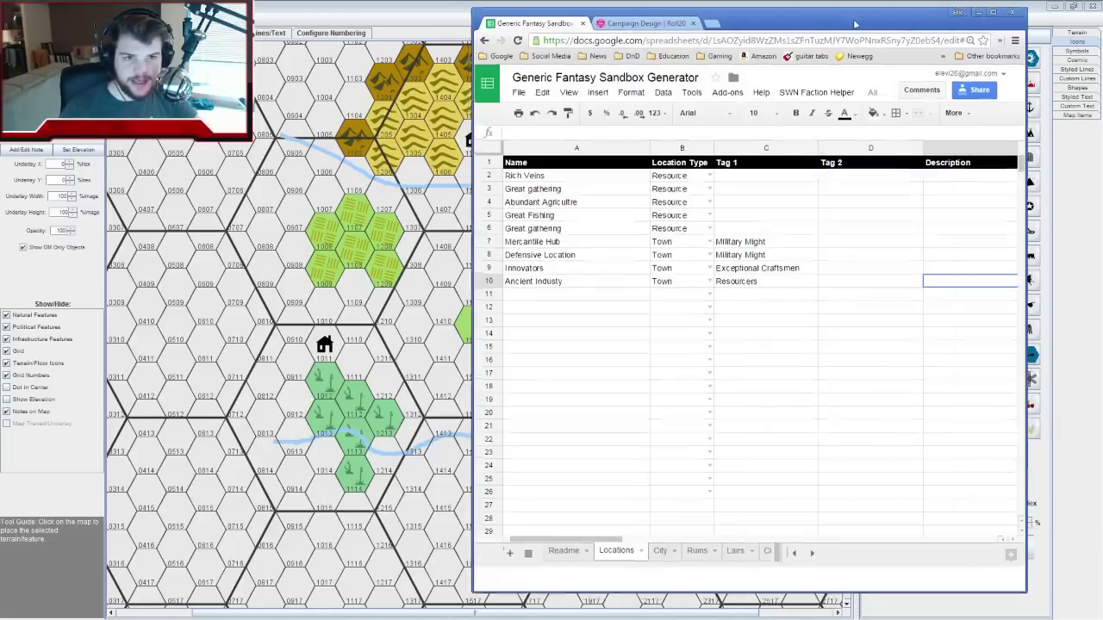
click(975, 11)
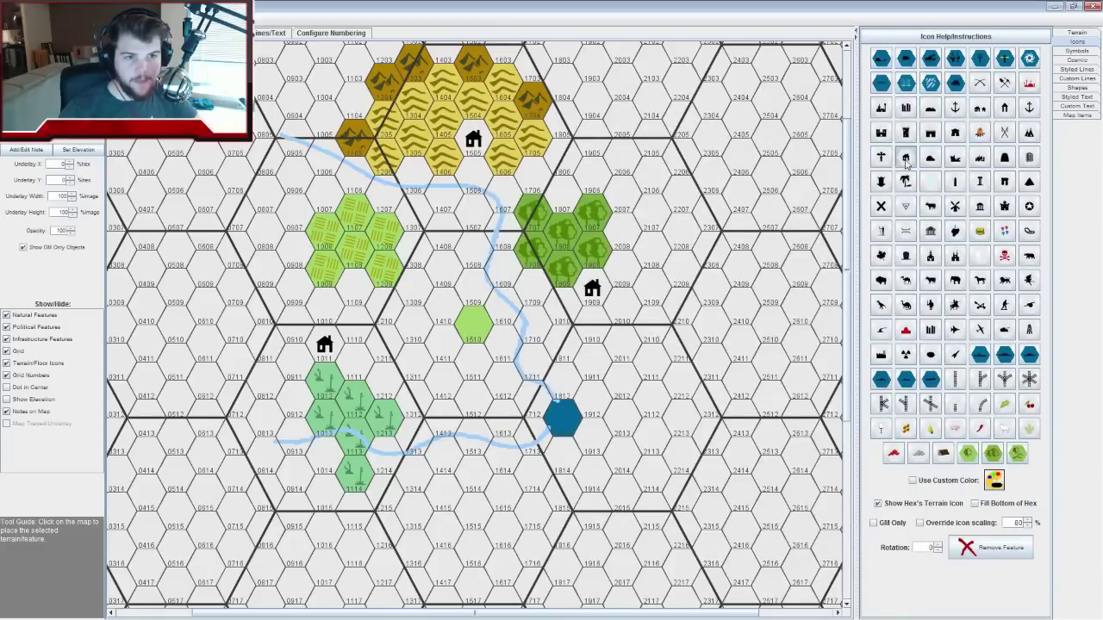
click(585, 416)
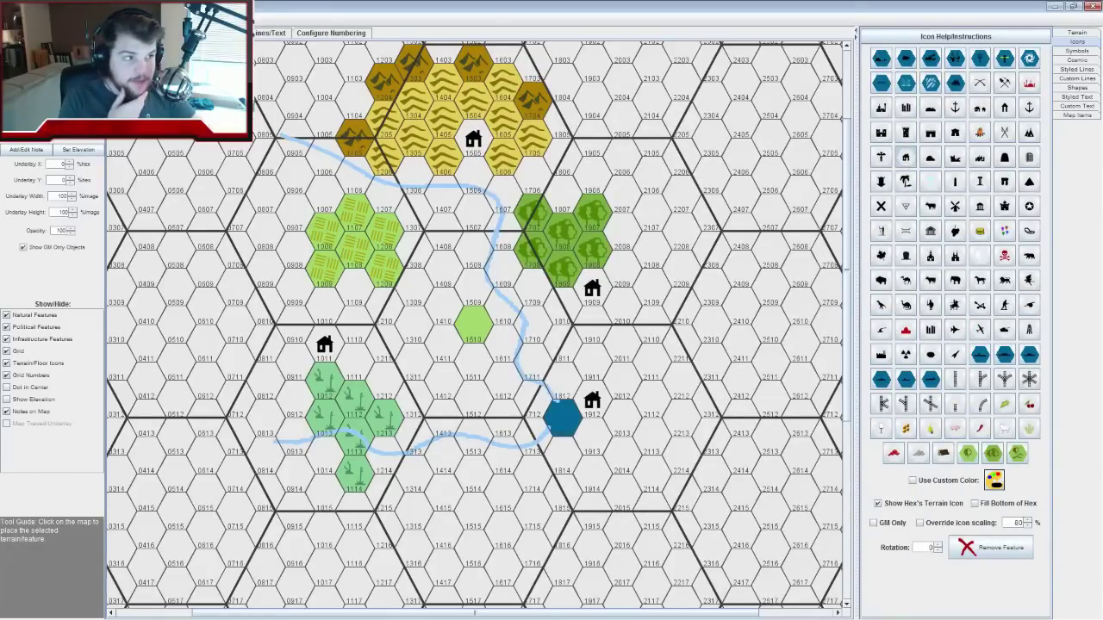
Switch to the Locations sheet and enter 1912 as the Description of the Ancient Industy town
key(alt+Tab)
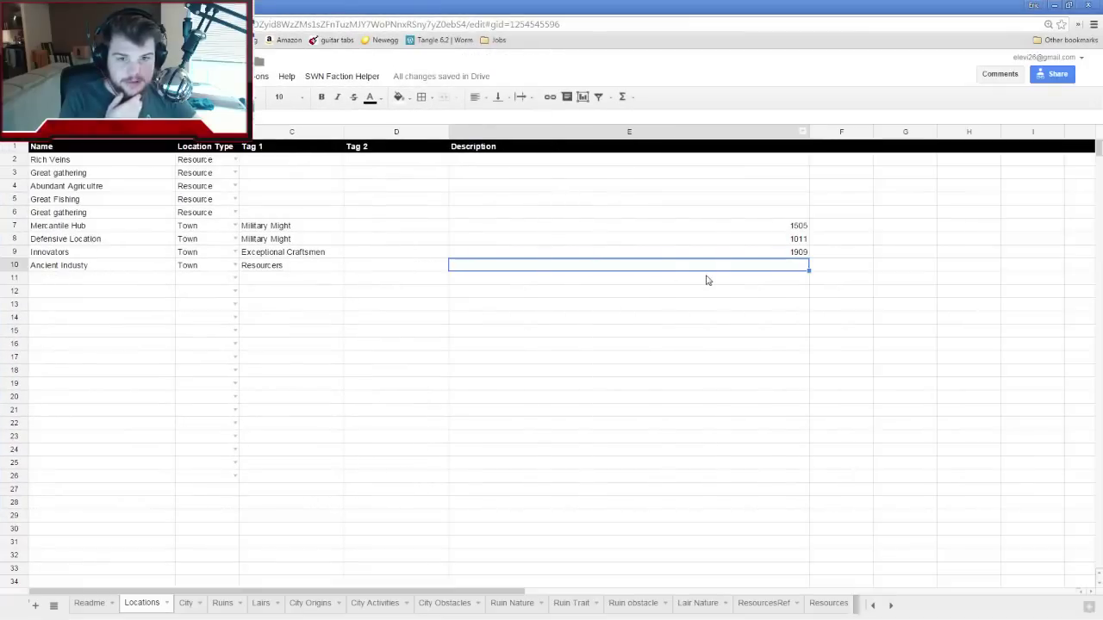
text(1912)
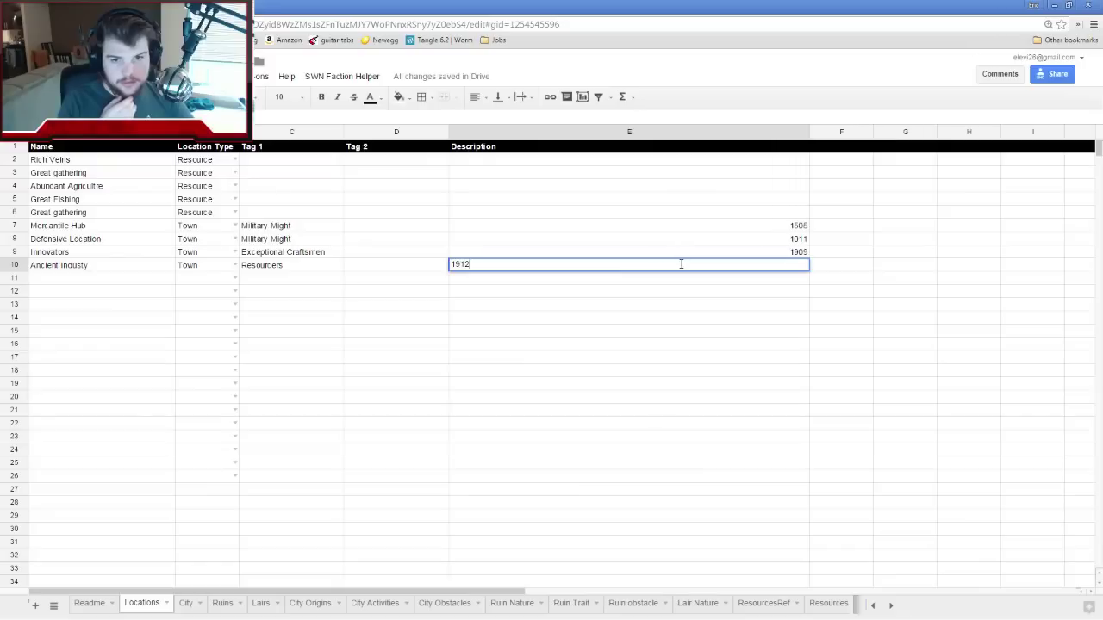
key(Return)
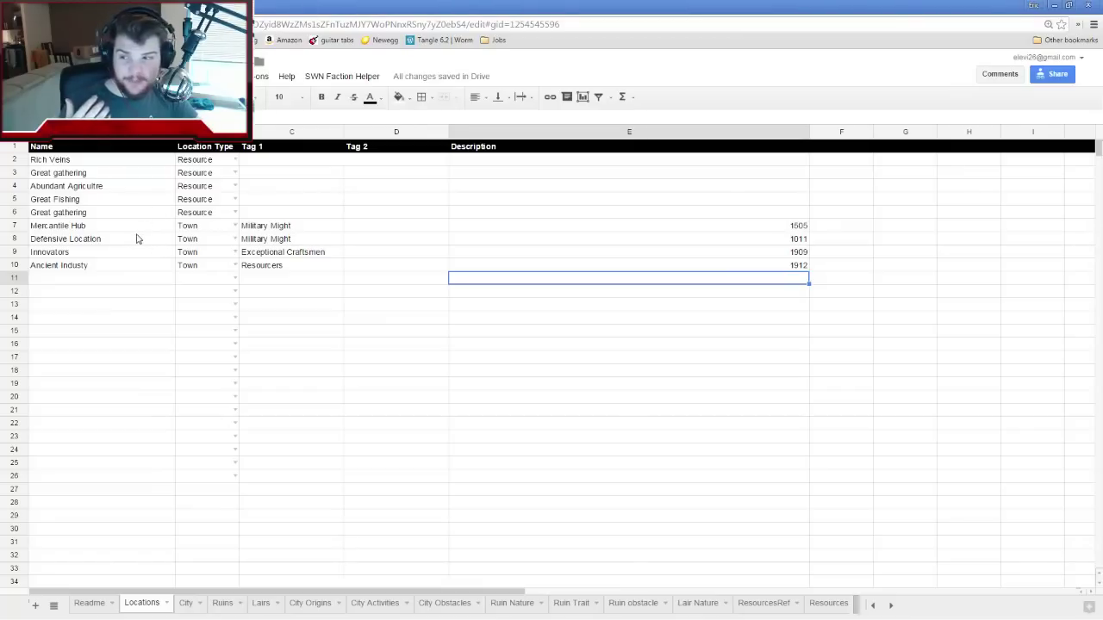
drag(353, 10, 779, 482)
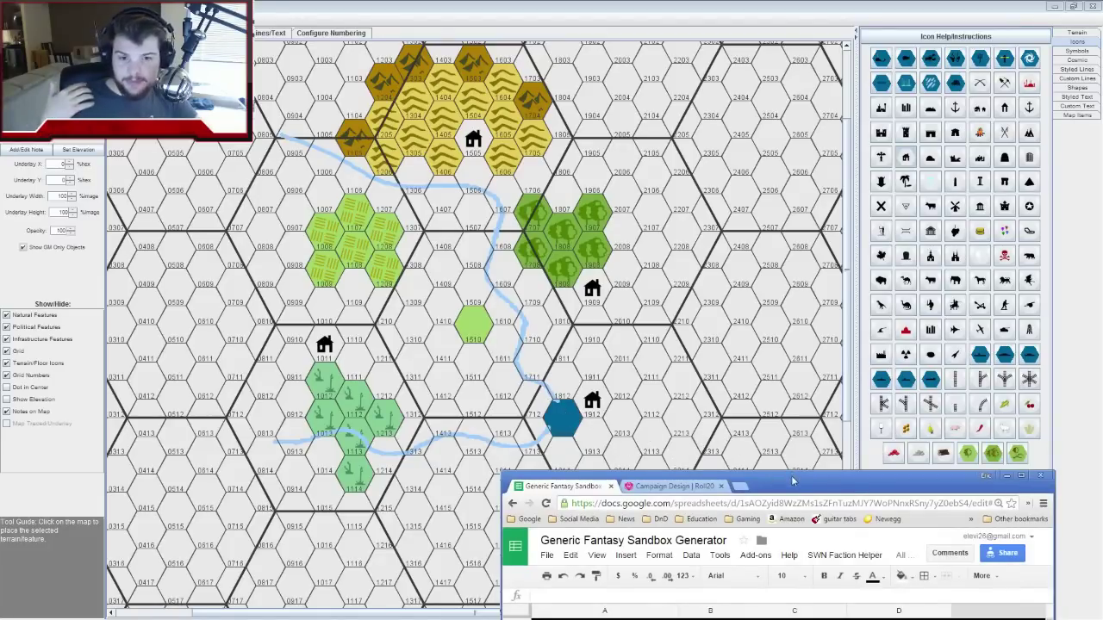
drag(809, 489, 568, 169)
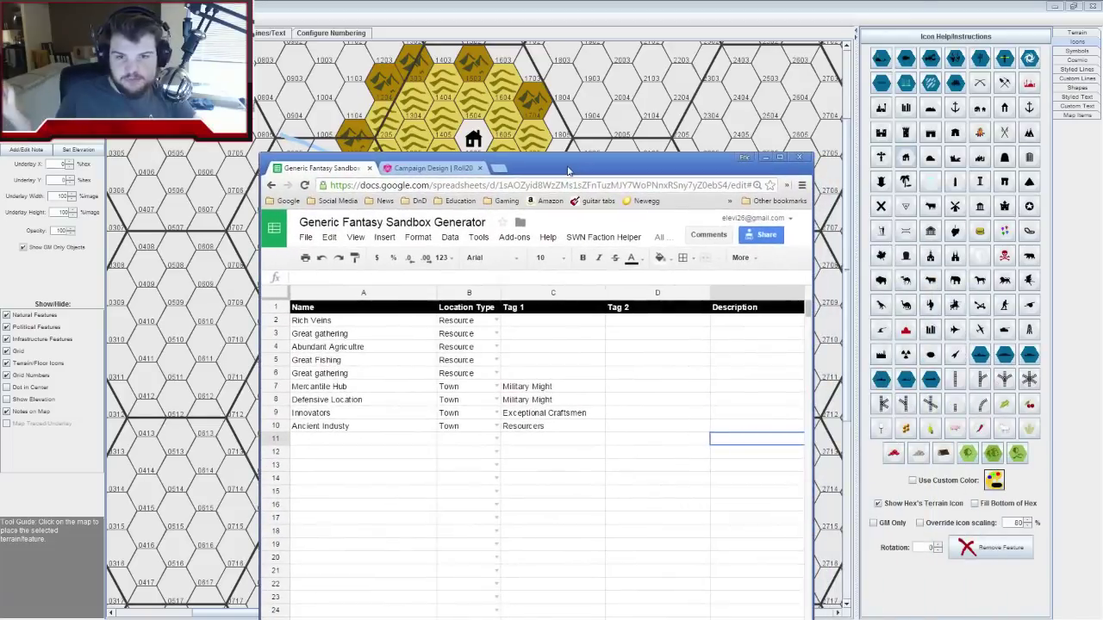
double_click(557, 168)
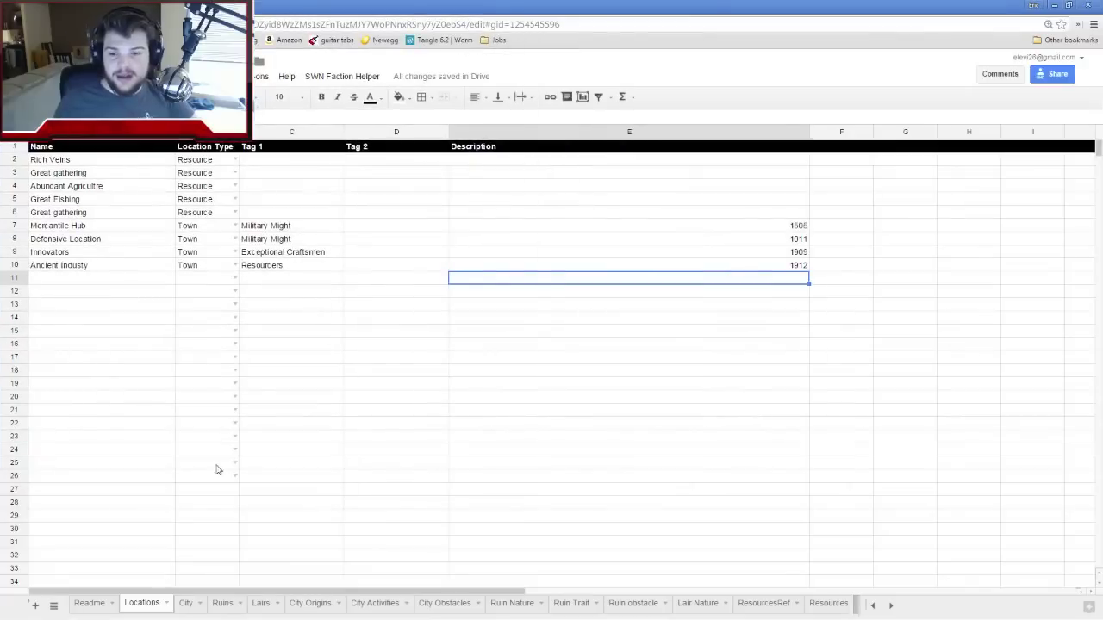
Check the Readme algorithm and the City Obstacles table, and roll 4d12 in the Roll20 chat
click(92, 603)
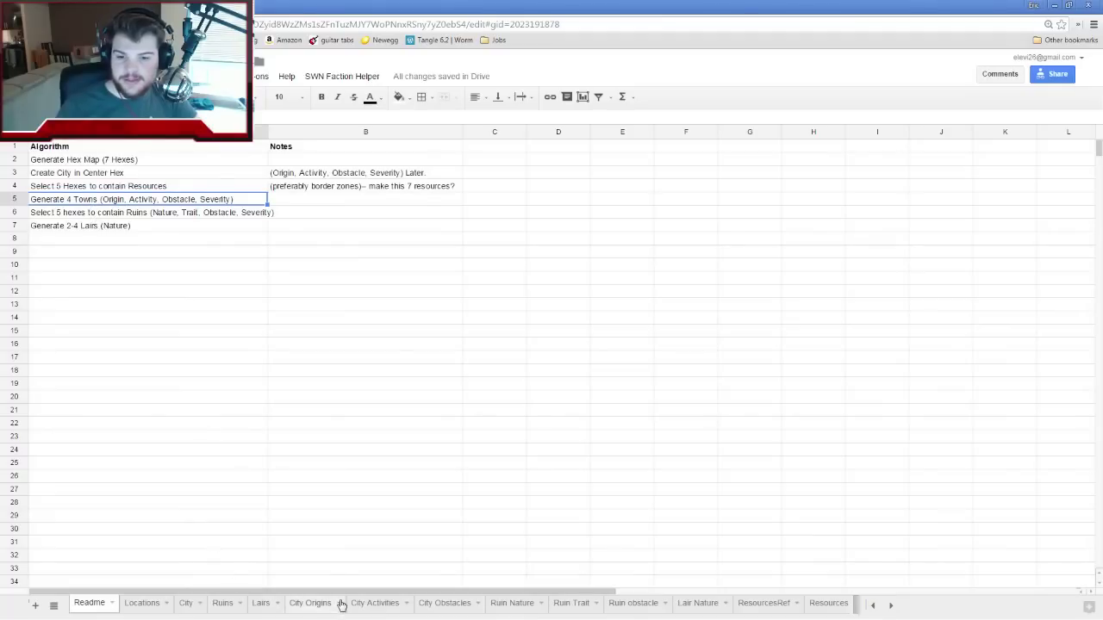
click(446, 603)
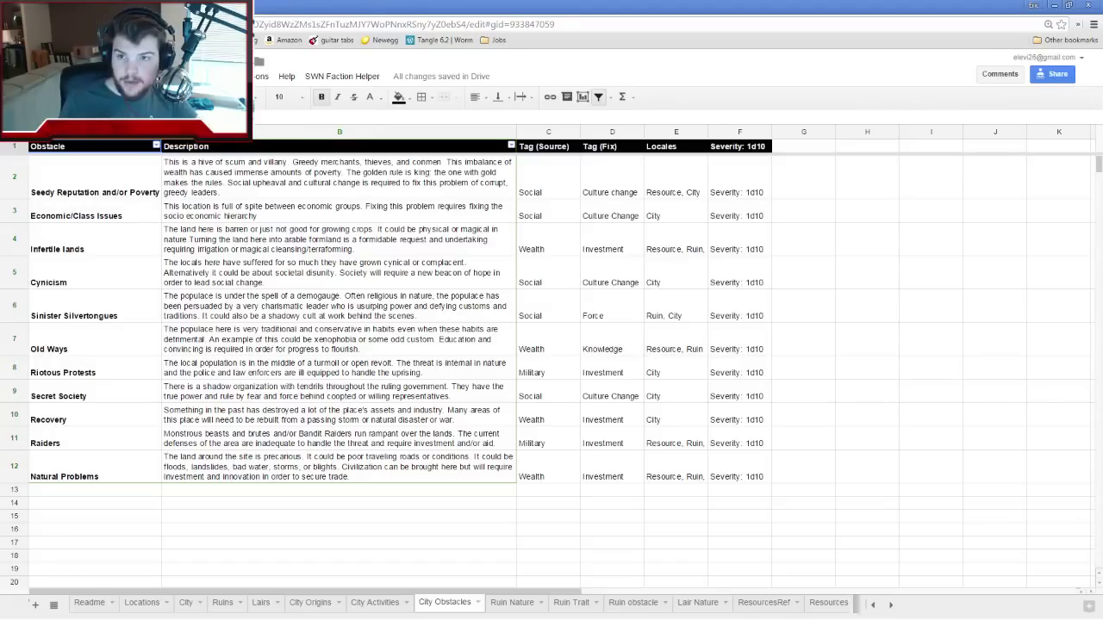
key(ctrl+Tab)
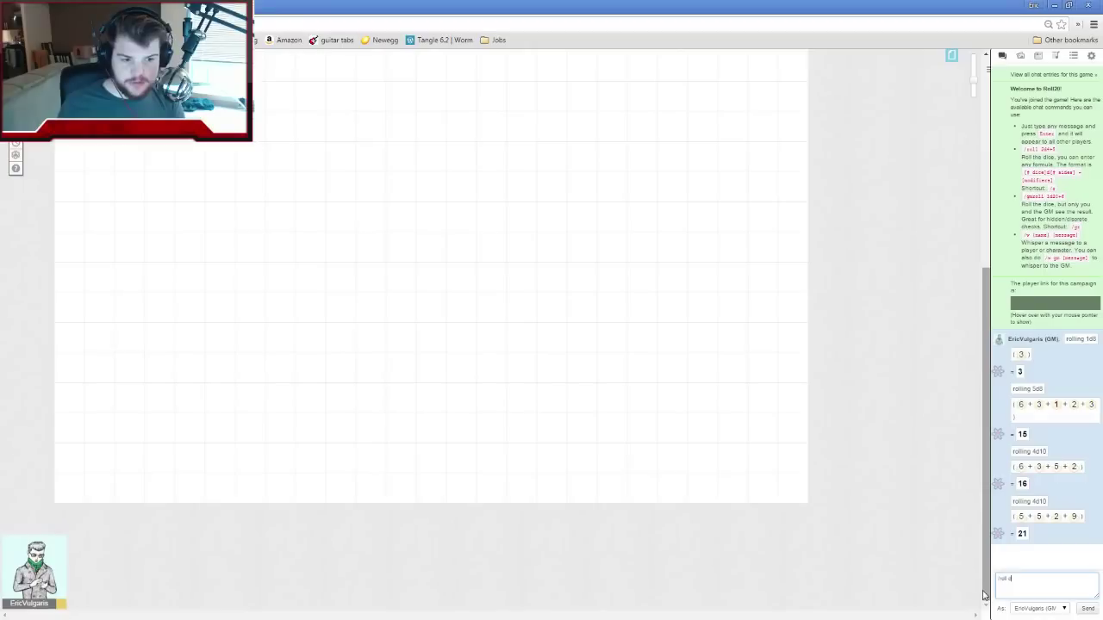
text(/roll 4d12)
key(Return)
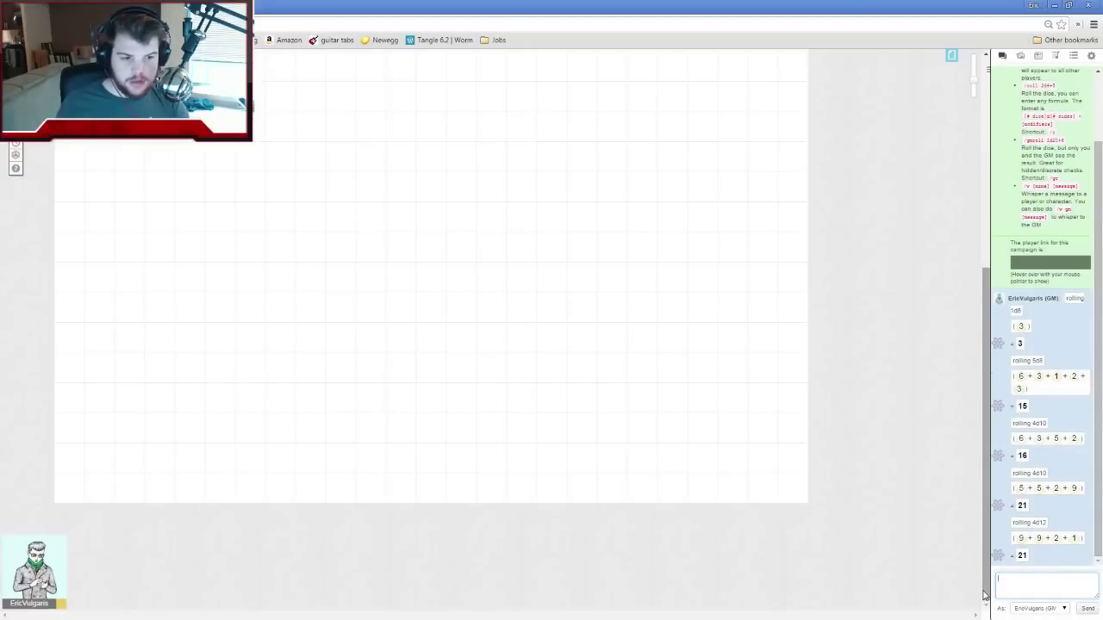
Return to the Locations sheet and enter 9, 9, 2 and 1 as Tag 2 of the four towns in row order
key(ctrl+shift+Tab)
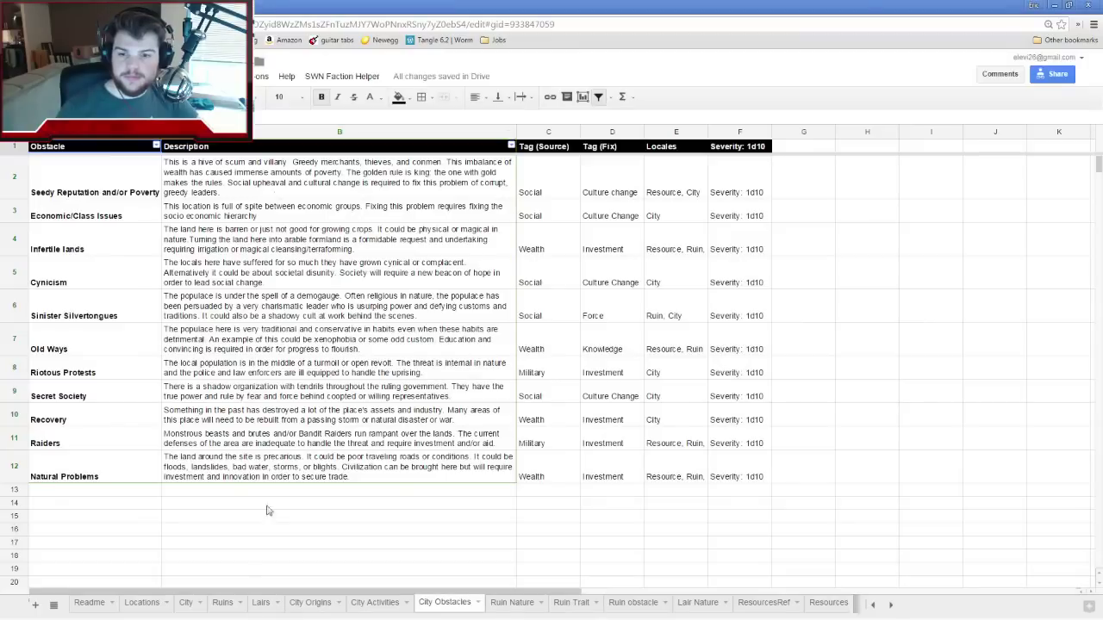
click(142, 603)
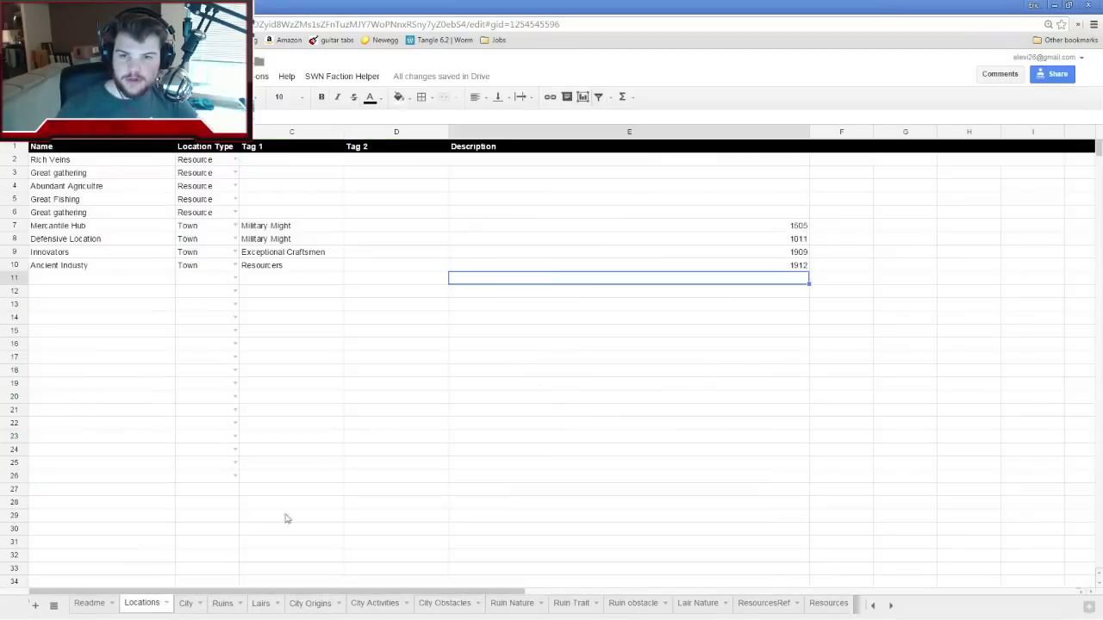
click(376, 231)
text(9)
key(Return)
text(9)
key(Return)
text(2)
key(Return)
text(1)
key(Return)
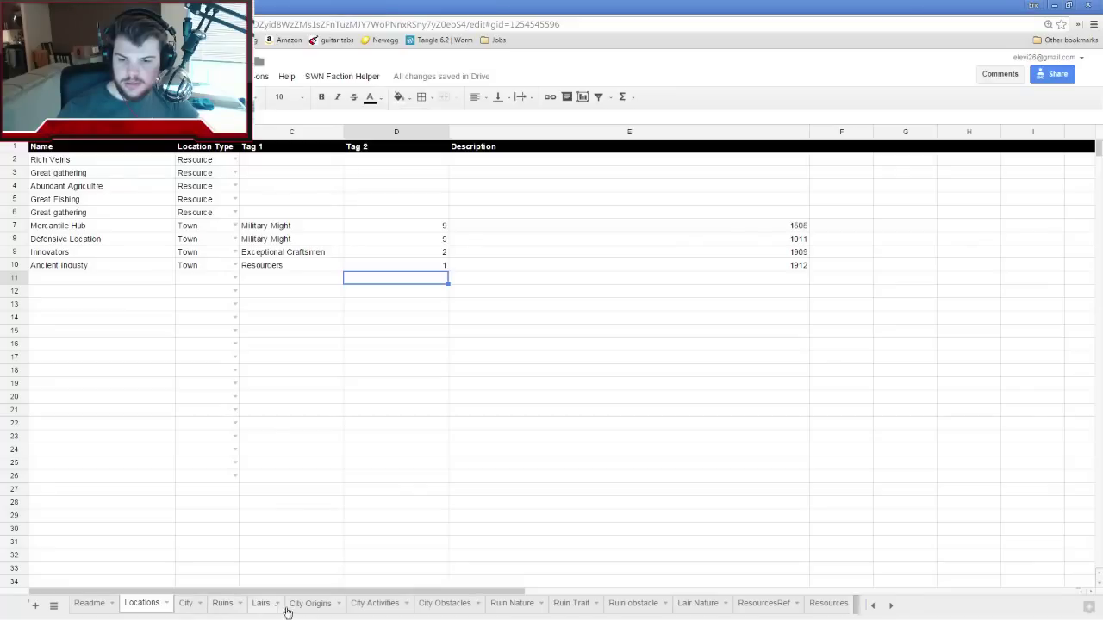
Look up the Recovery obstacle on the City Obstacles sheet and set the Mercantile Hub's Tag 2 to Recovering
click(449, 606)
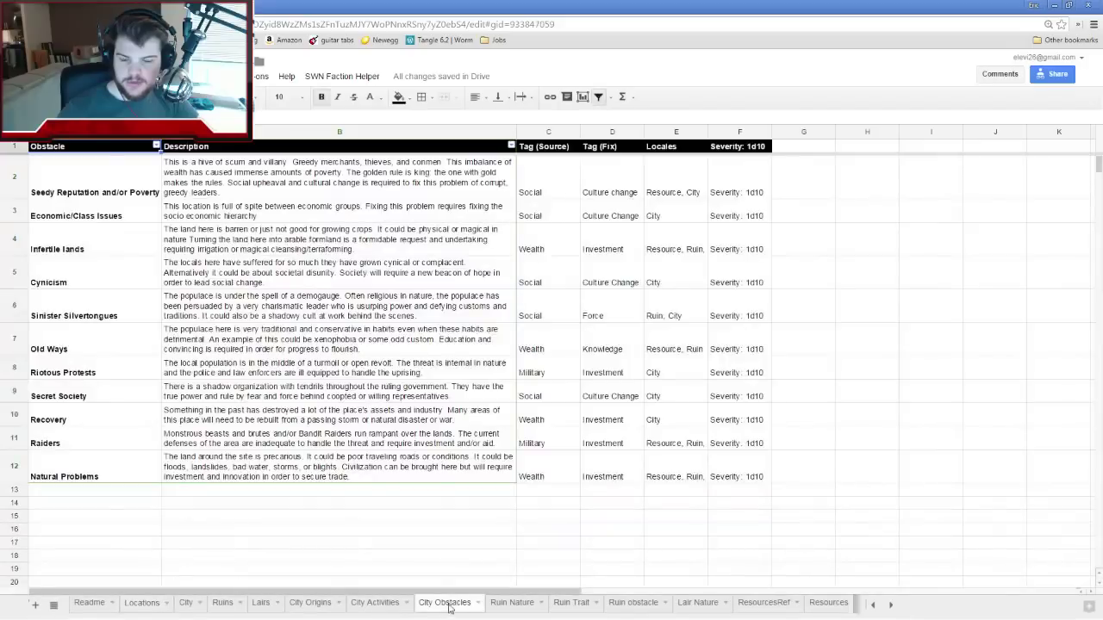
click(109, 516)
click(56, 417)
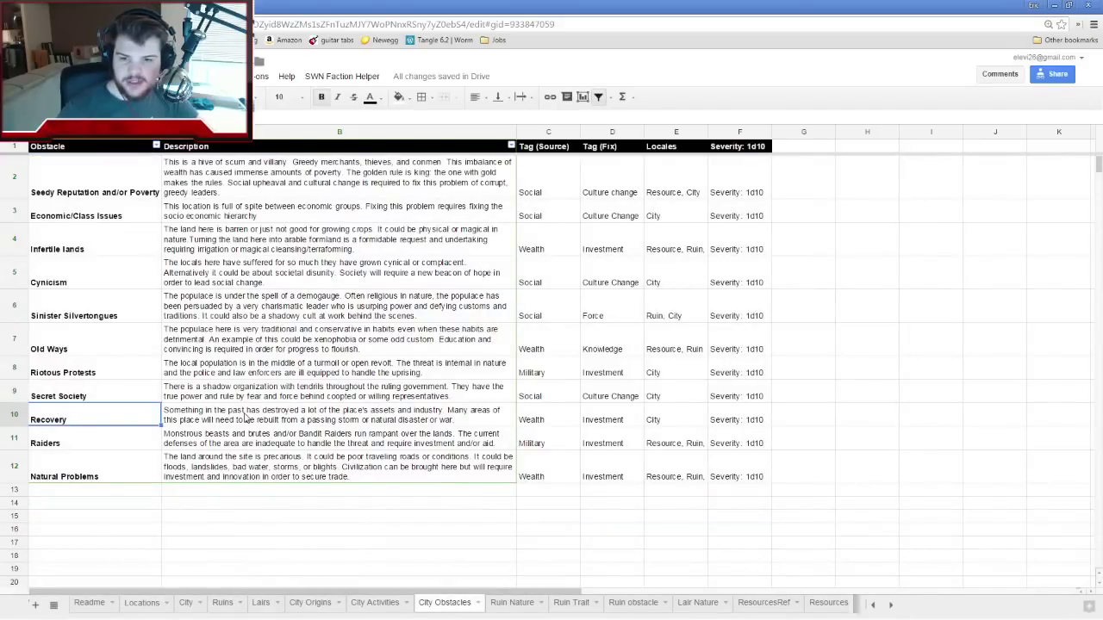
click(354, 420)
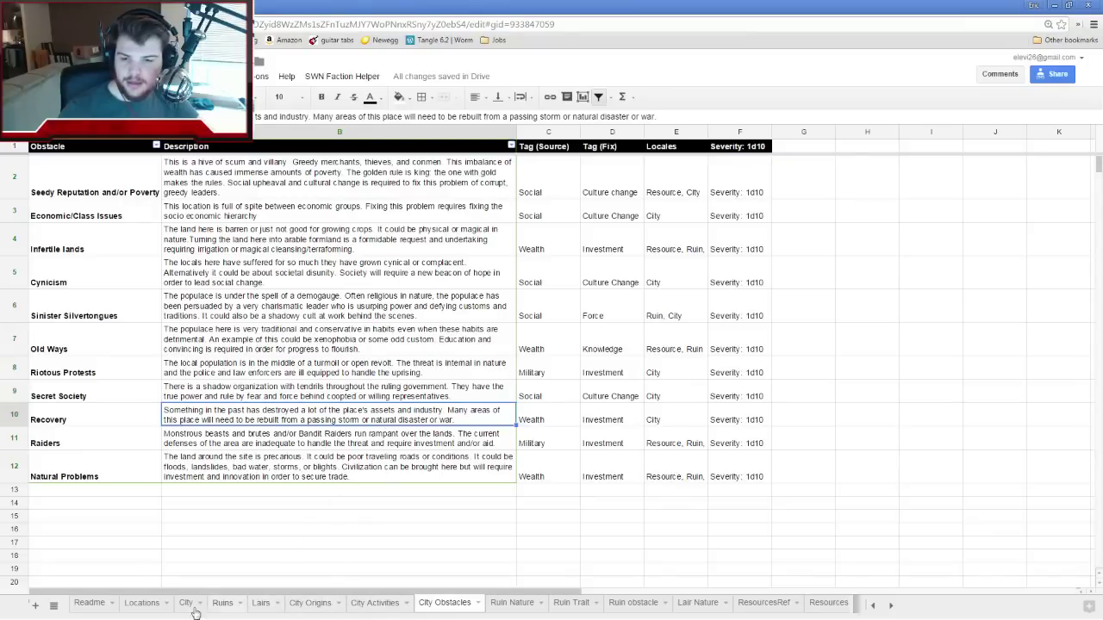
click(151, 608)
double_click(420, 225)
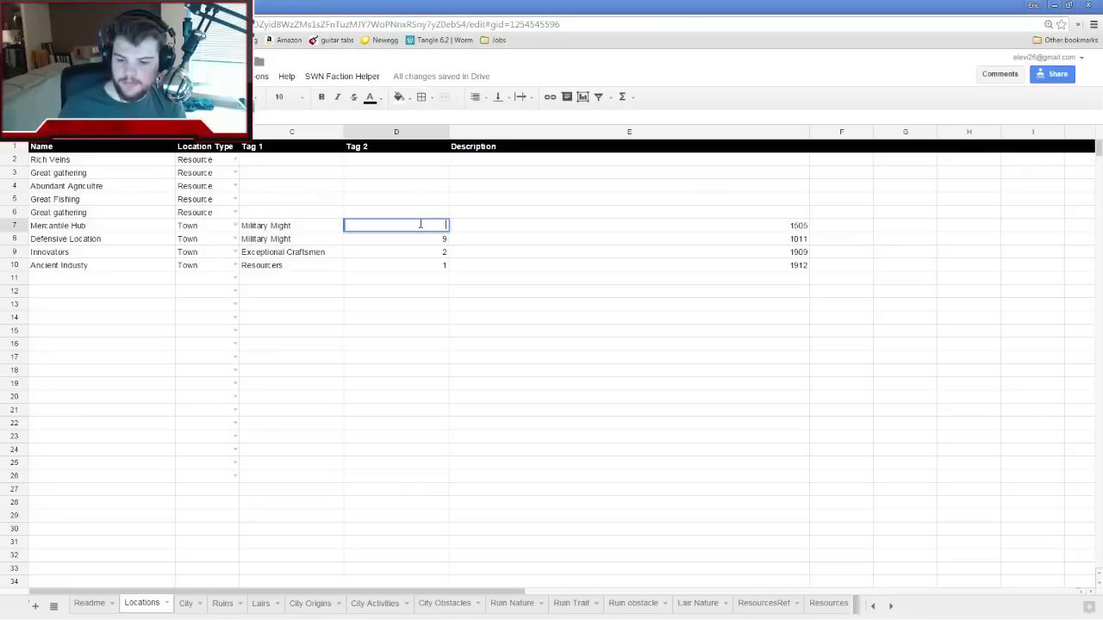
text(vering)
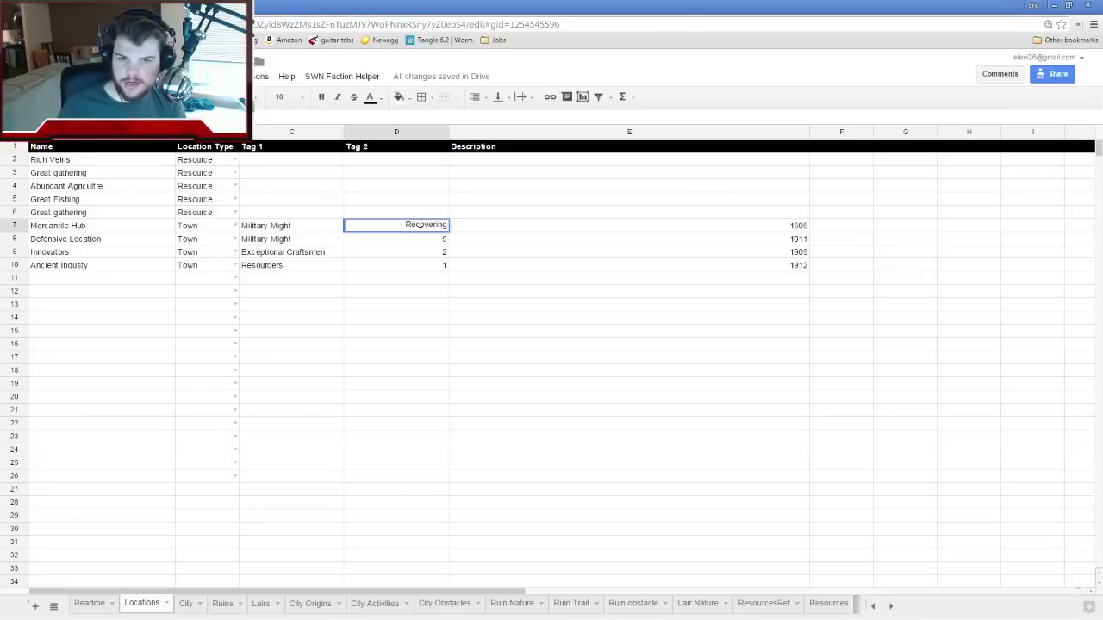
key(Return)
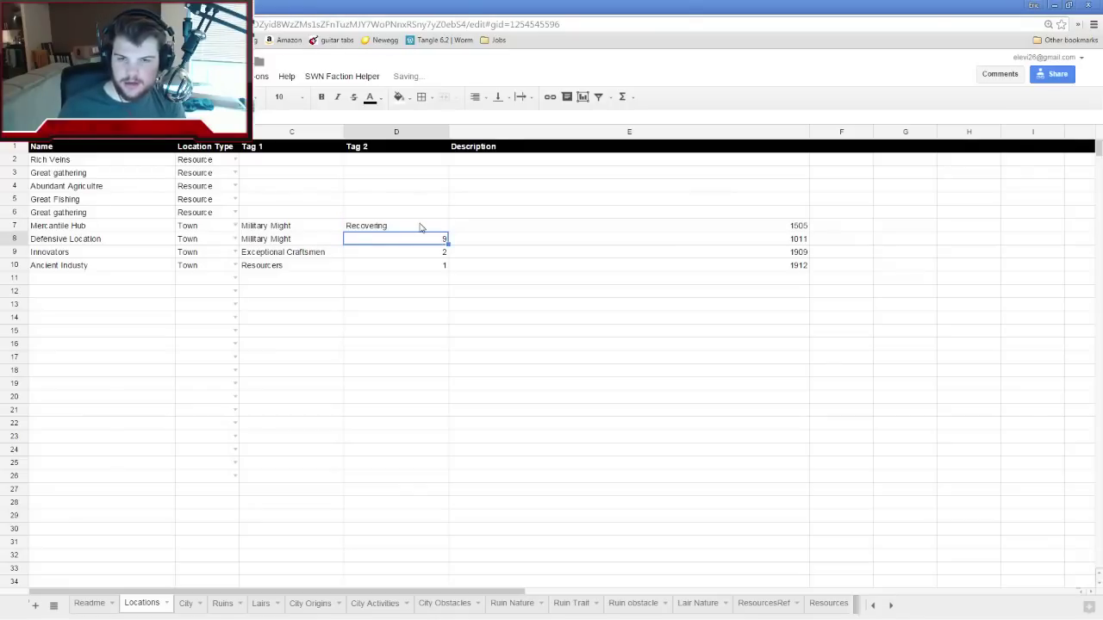
Set the Defensive Location town's Tag 2 to Recovering
click(421, 228)
click(421, 239)
text(Recovering)
click(396, 280)
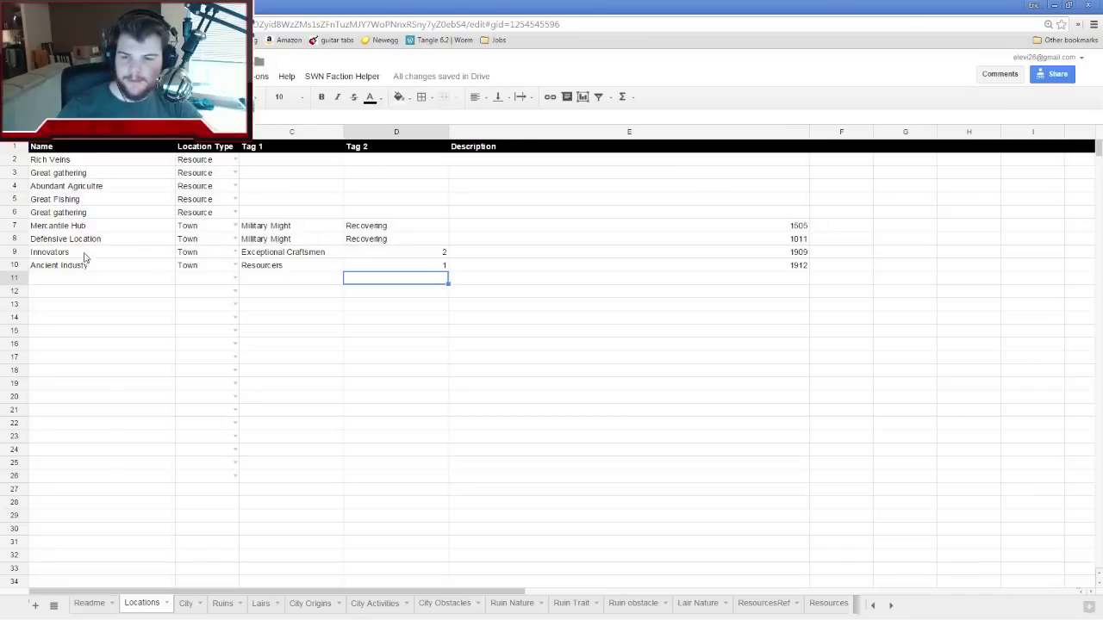
Examine the Recovery obstacle's source and fix tags, look through the City Activities and City Origins sheets, and return to Locations
click(426, 605)
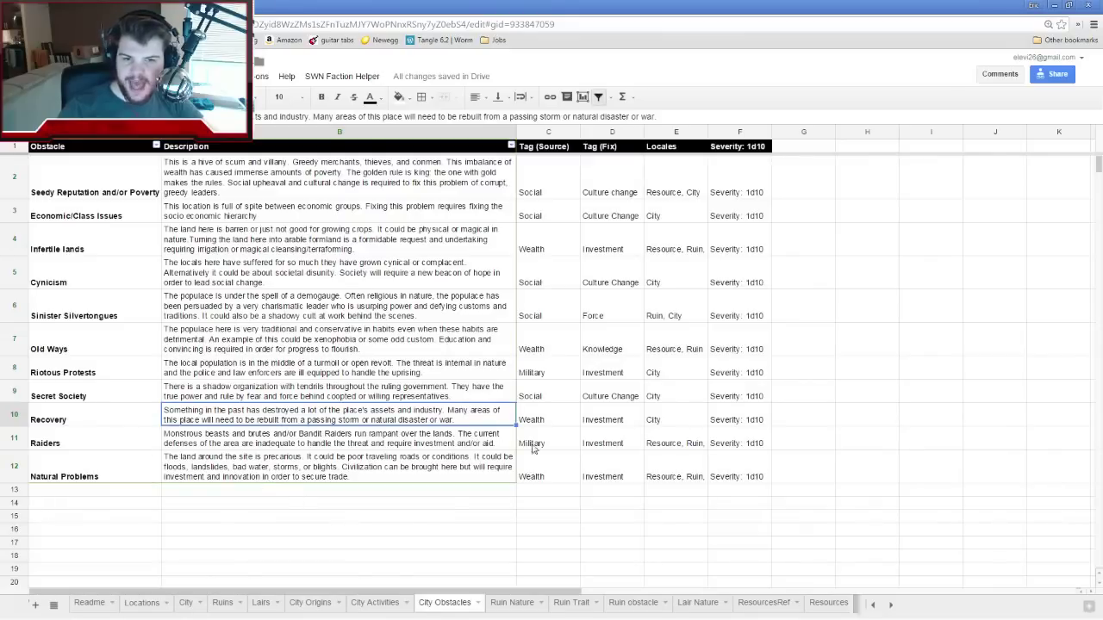
click(545, 422)
click(610, 424)
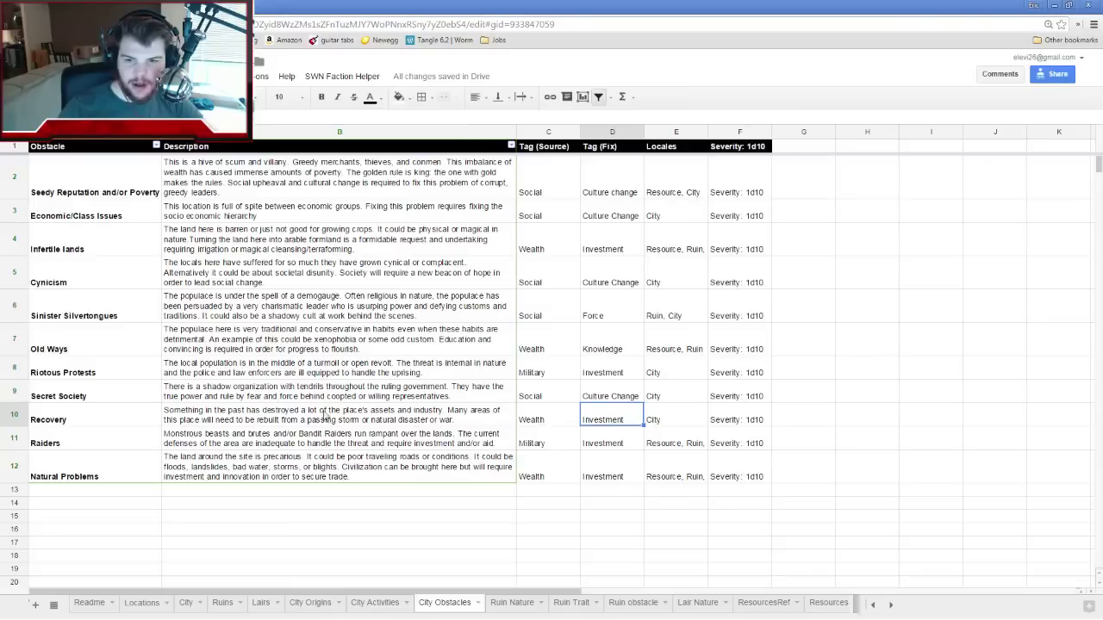
click(555, 428)
click(591, 424)
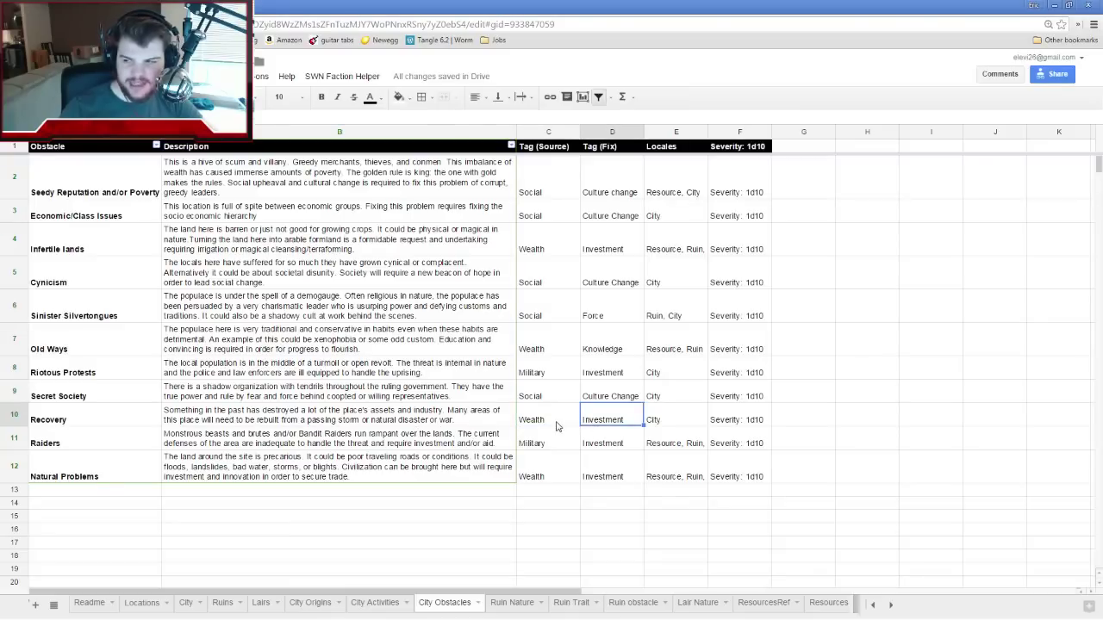
click(555, 426)
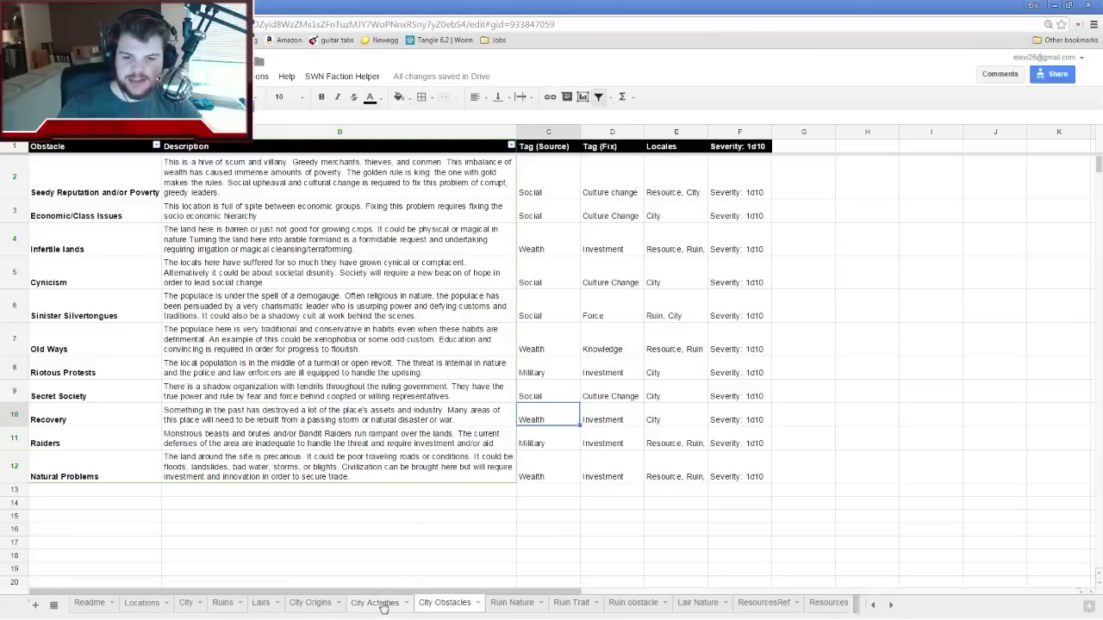
click(379, 603)
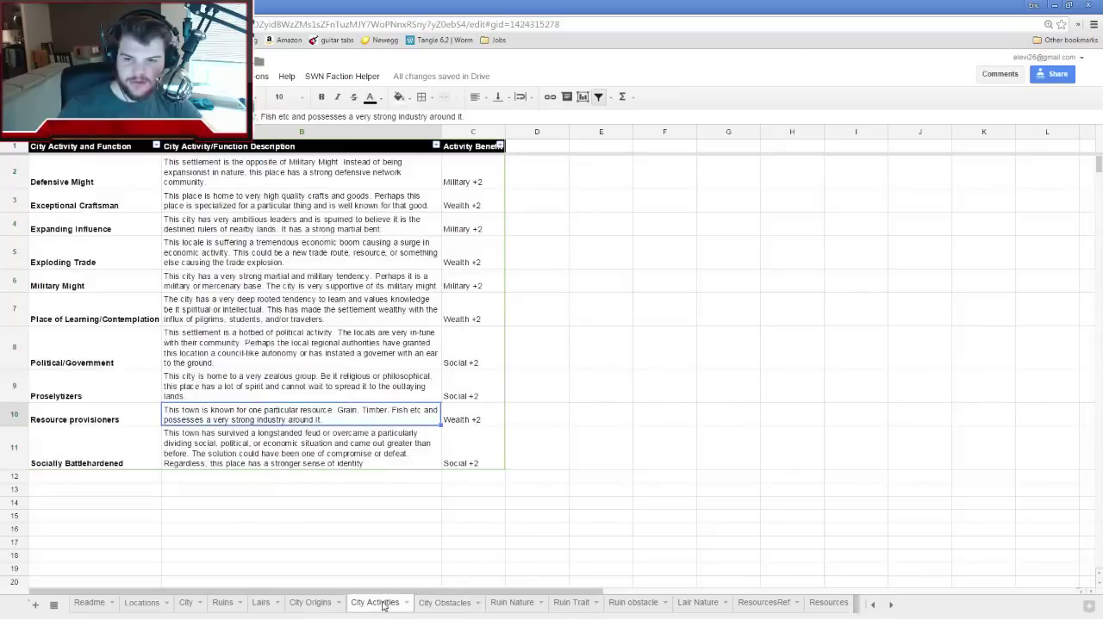
click(317, 605)
click(143, 607)
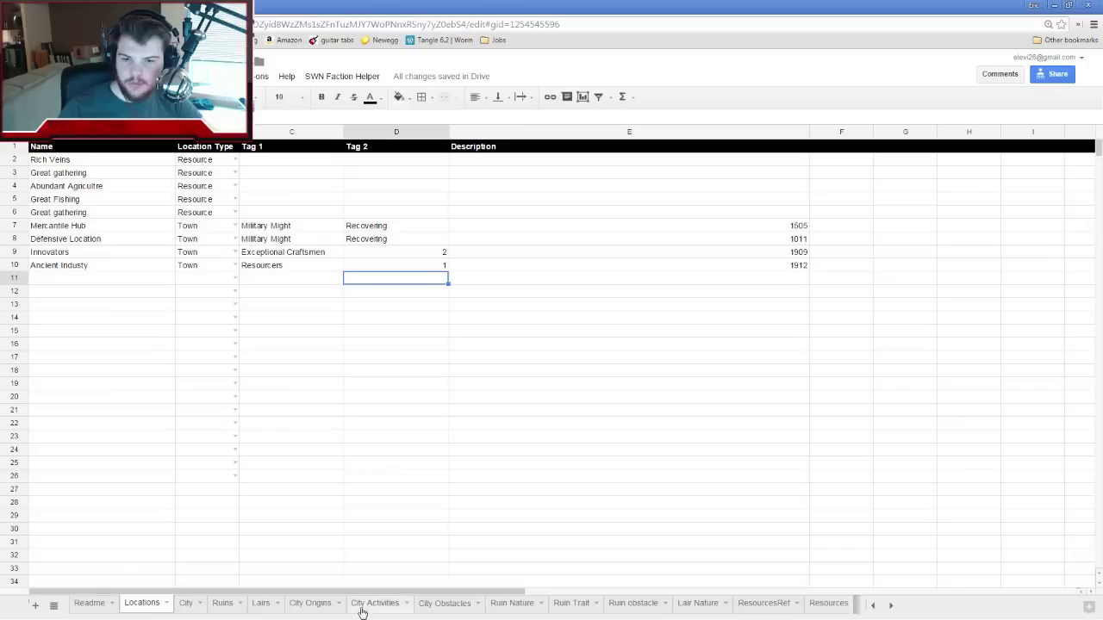
Look up the Economic/Class Issues obstacle on the City Obstacles sheet and set the Innovators town's Tag 2 to Economic Class Issues
click(447, 607)
click(106, 215)
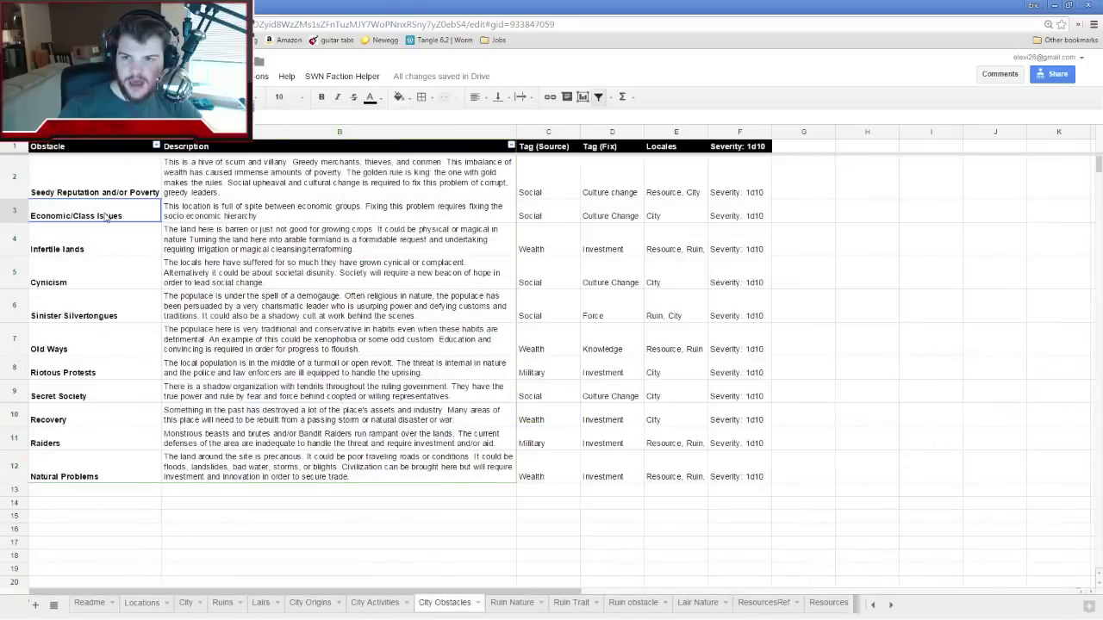
click(216, 219)
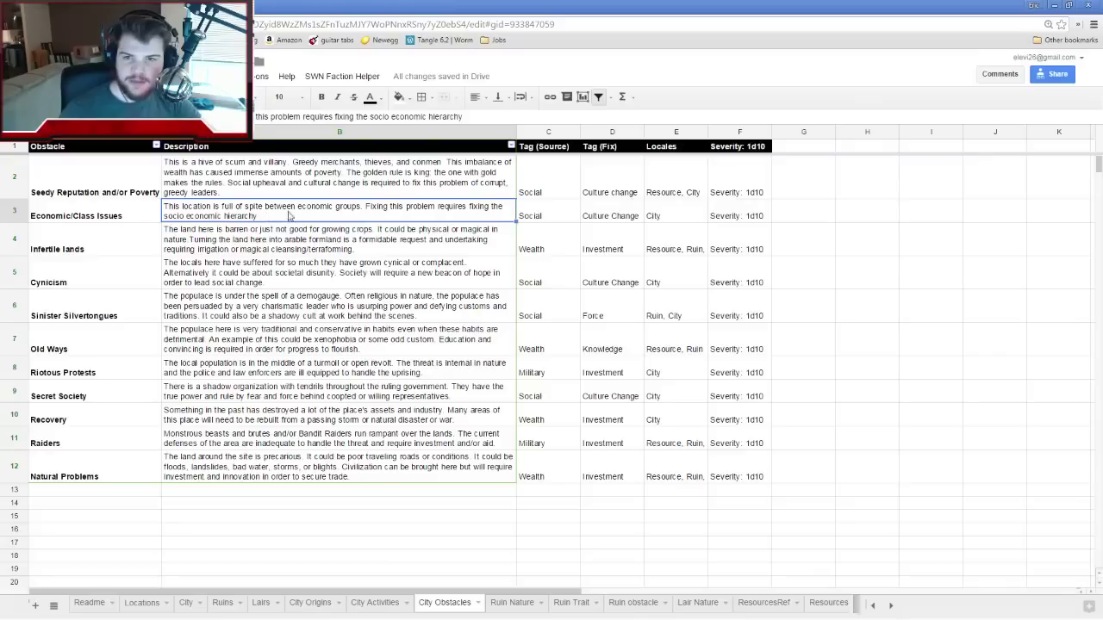
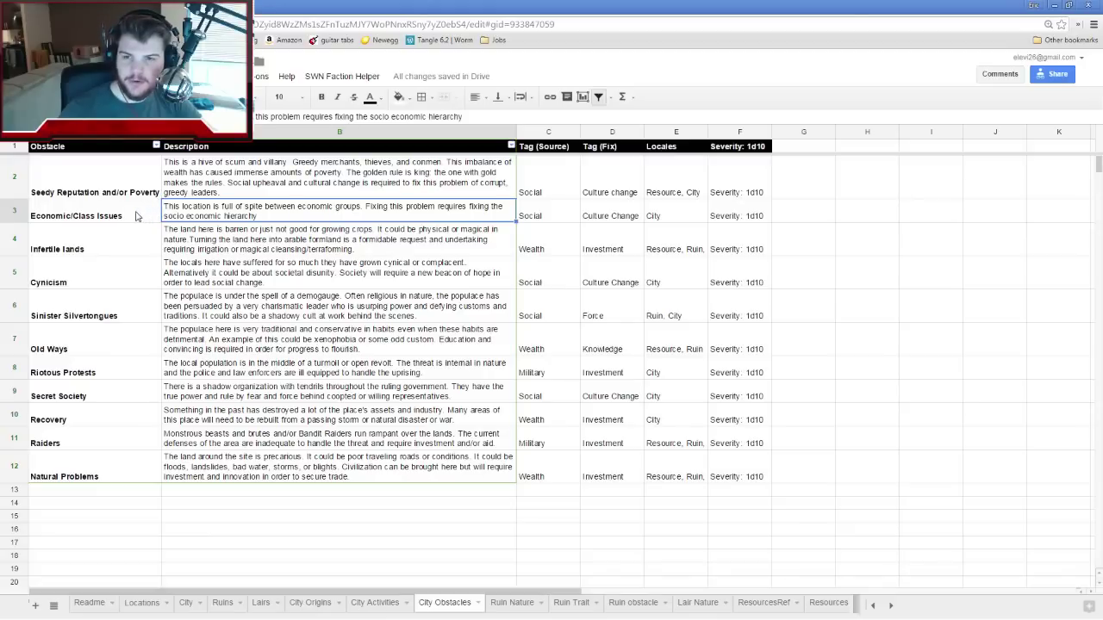
click(142, 604)
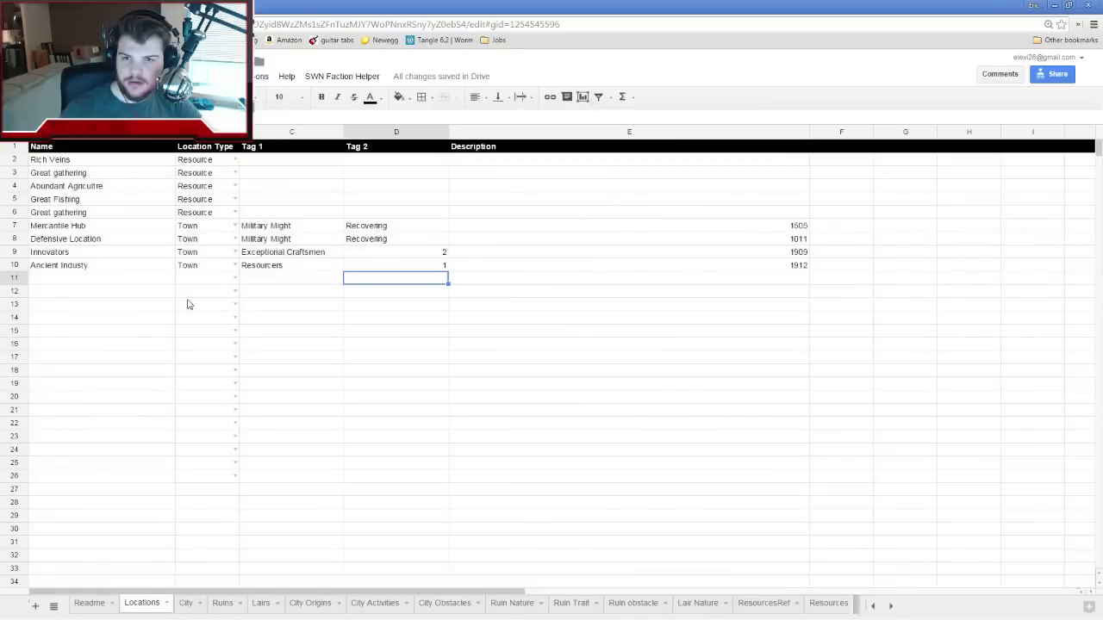
double_click(407, 253)
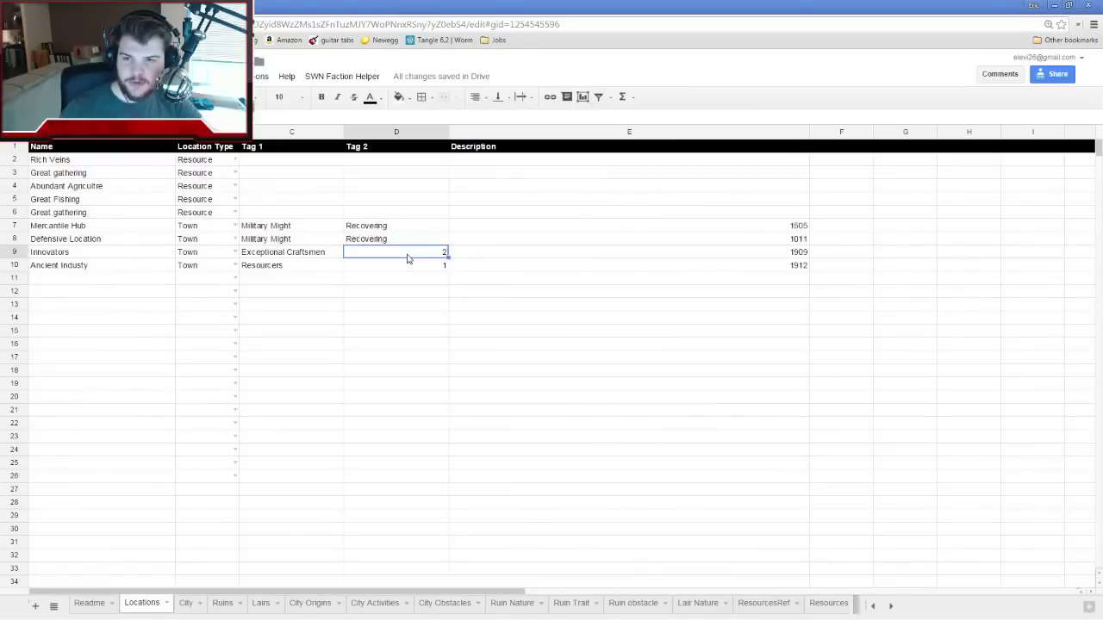
key(BackSpace)
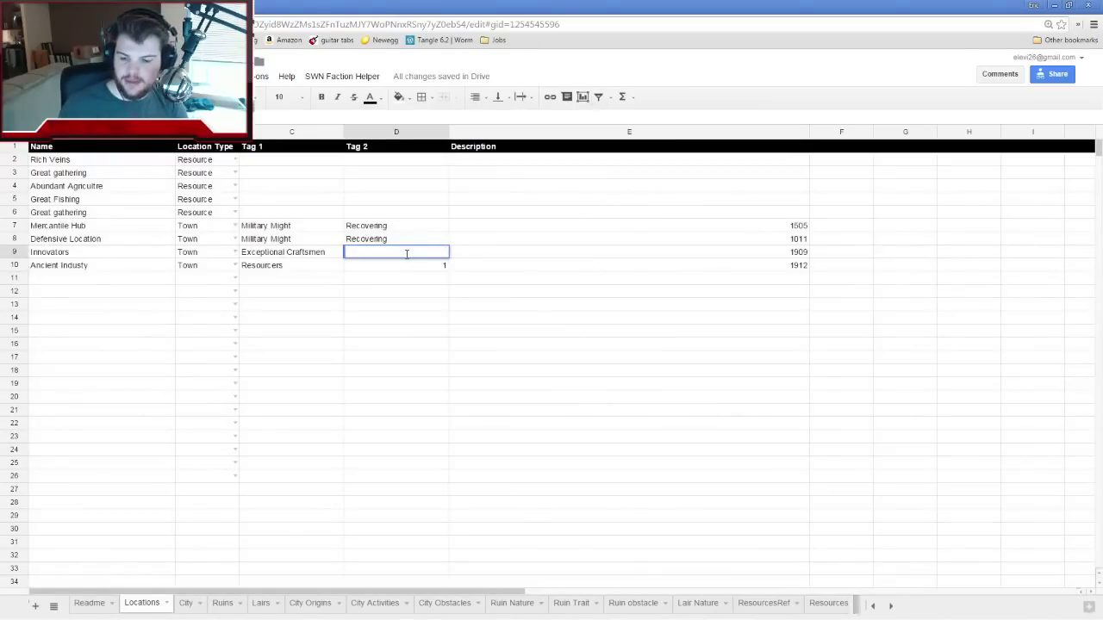
text(Economic)
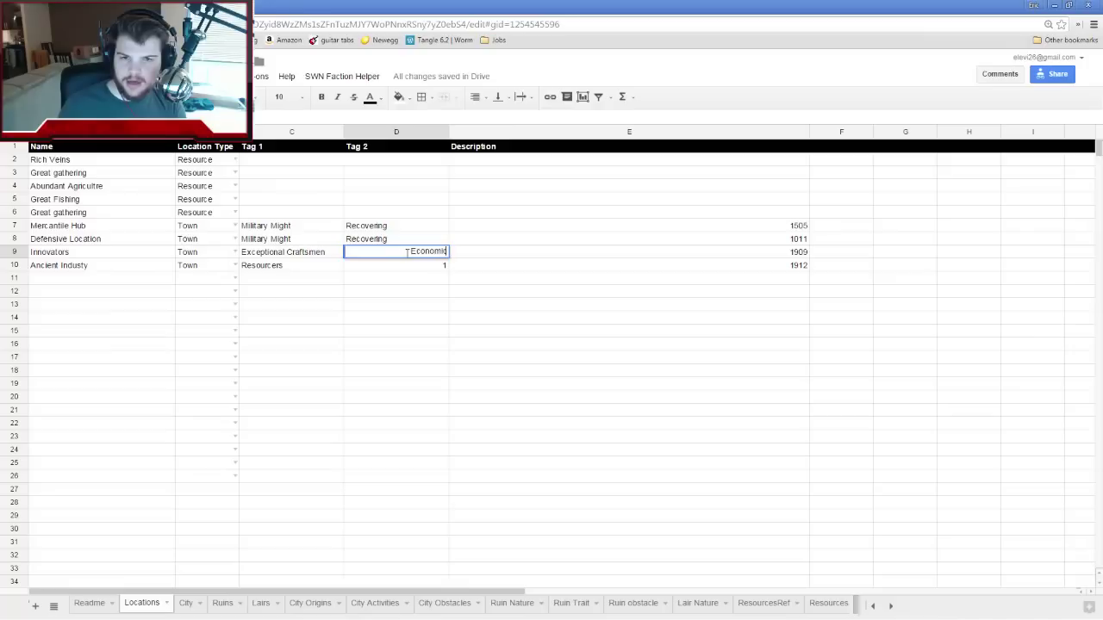
text( Class Is)
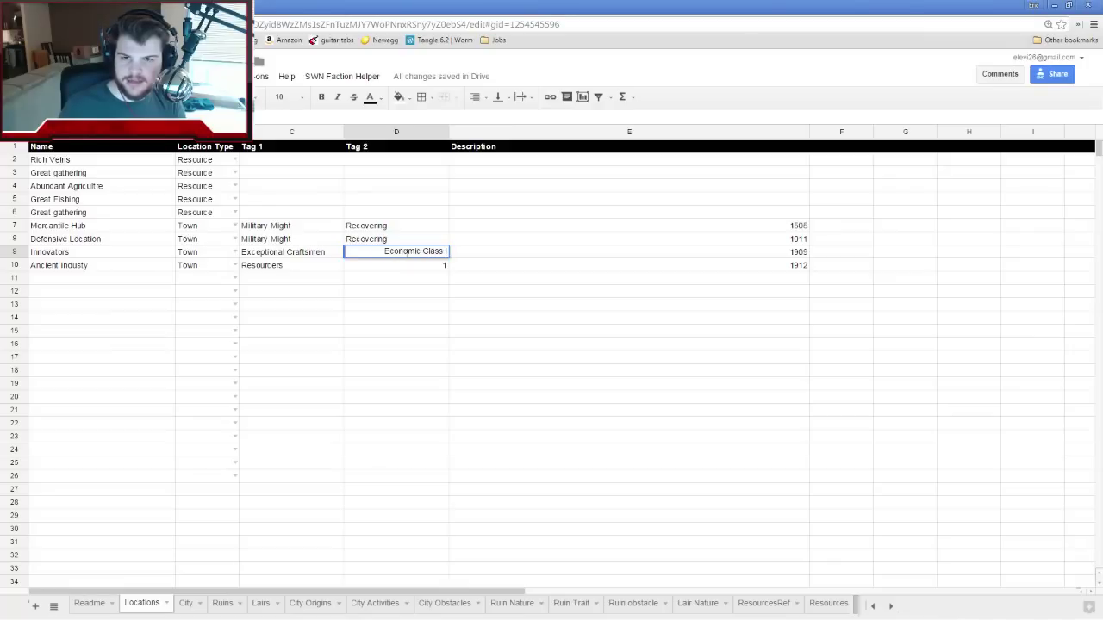
text(sues)
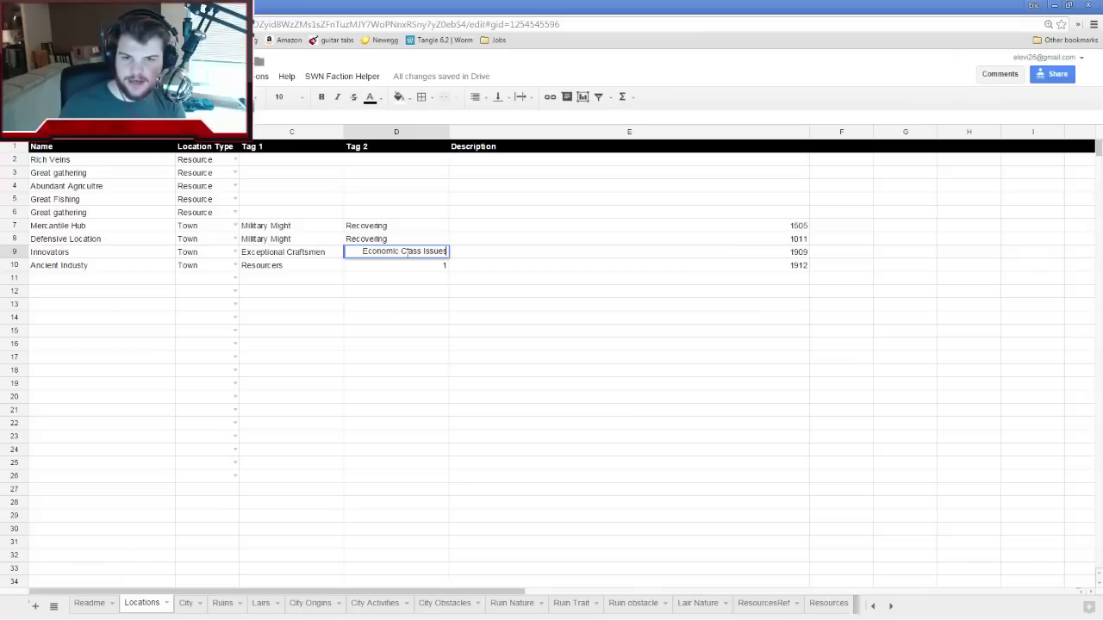
key(Return)
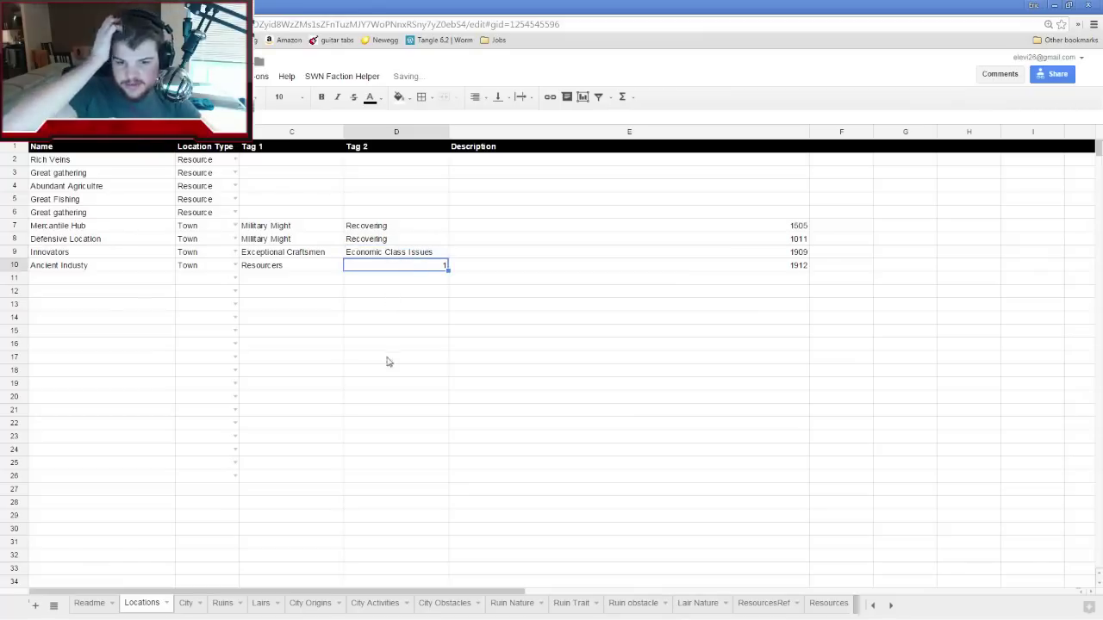
Look up the first obstacle on the City Obstacles sheet and set the Ancient Industry town's Tag 2 to Seedy Reputation
click(446, 606)
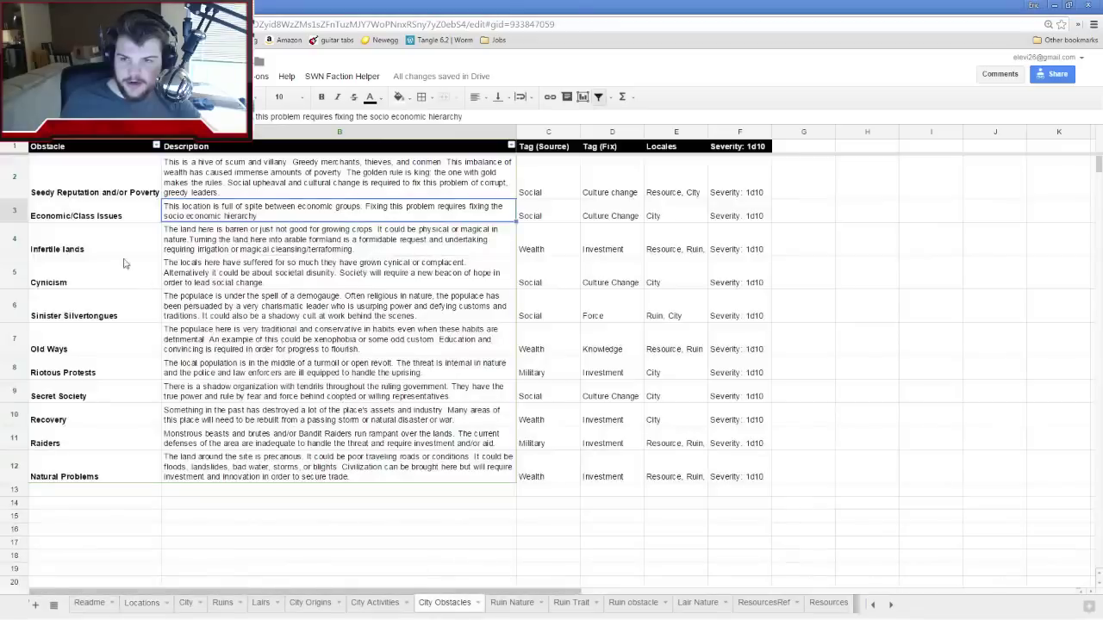
click(142, 606)
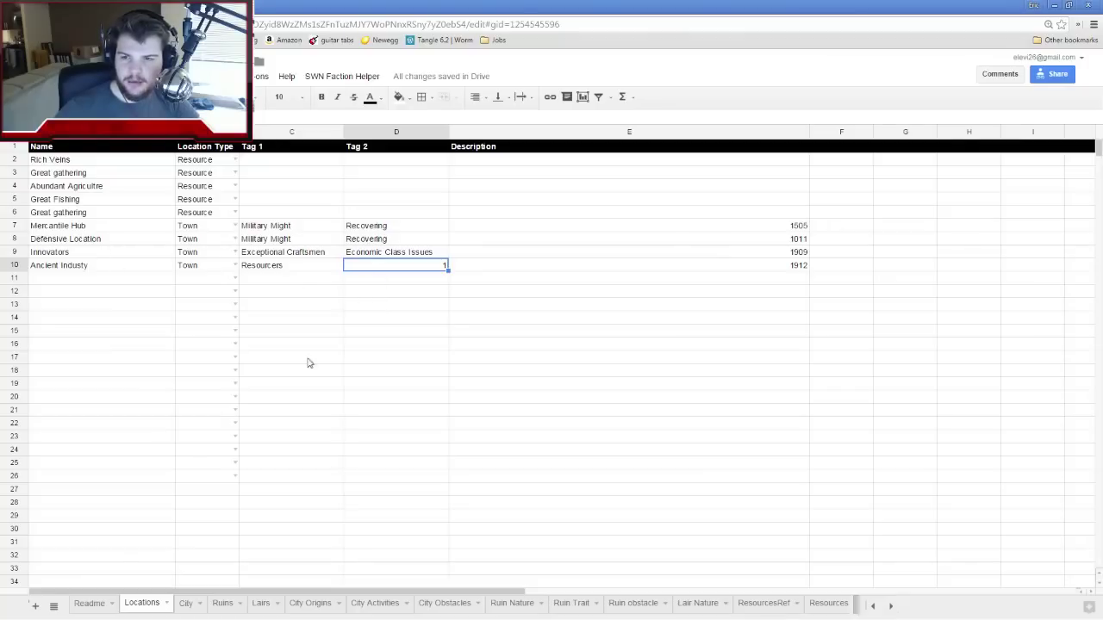
click(448, 606)
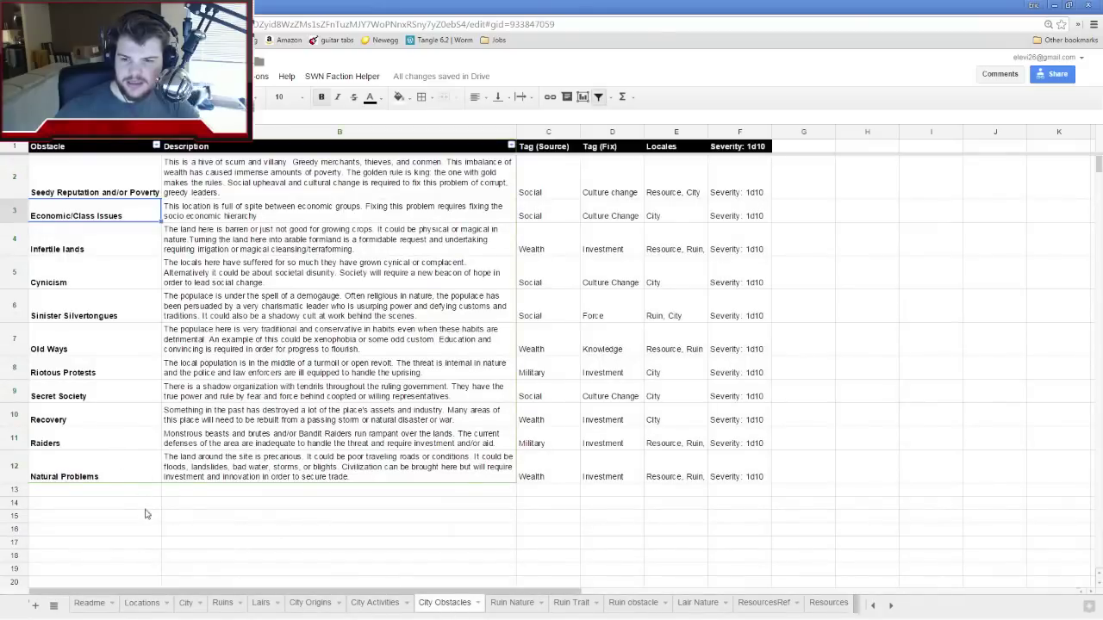
click(142, 605)
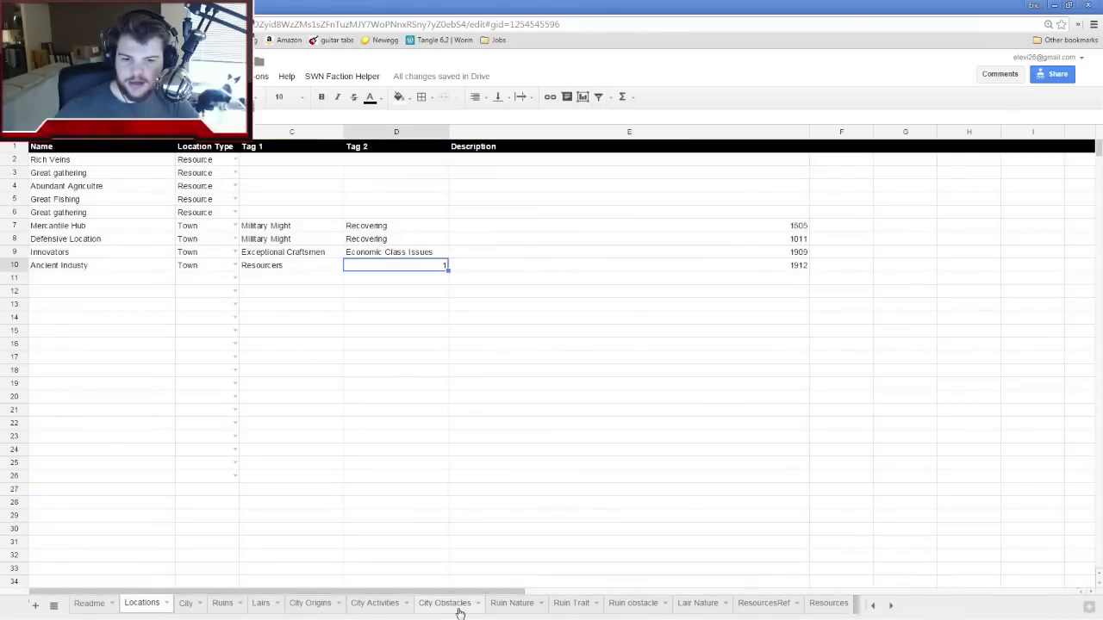
click(448, 606)
click(127, 194)
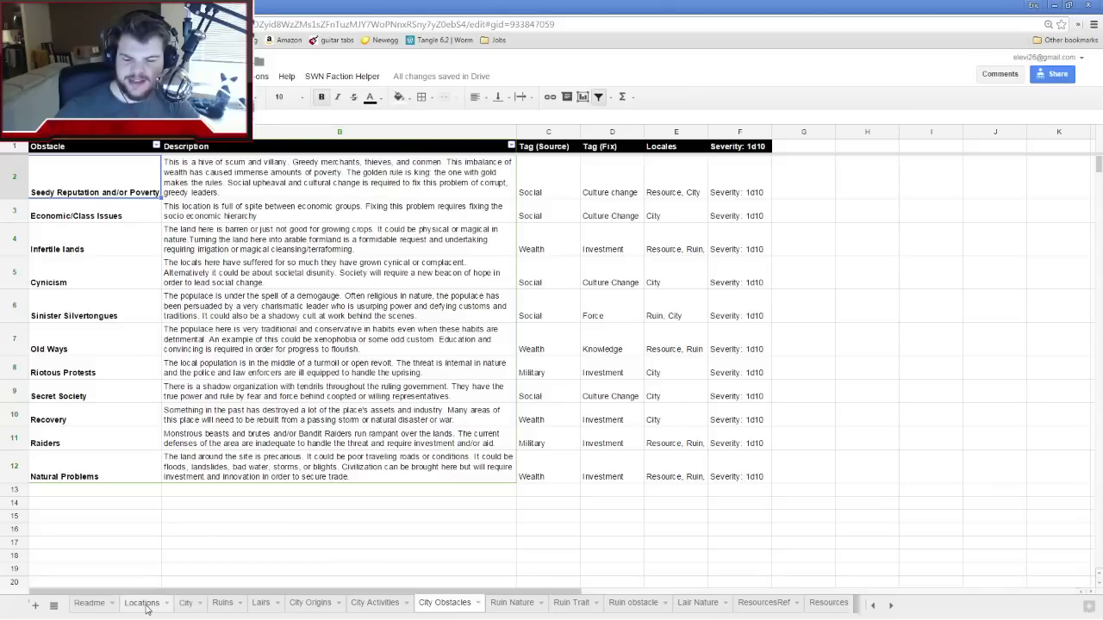
click(143, 604)
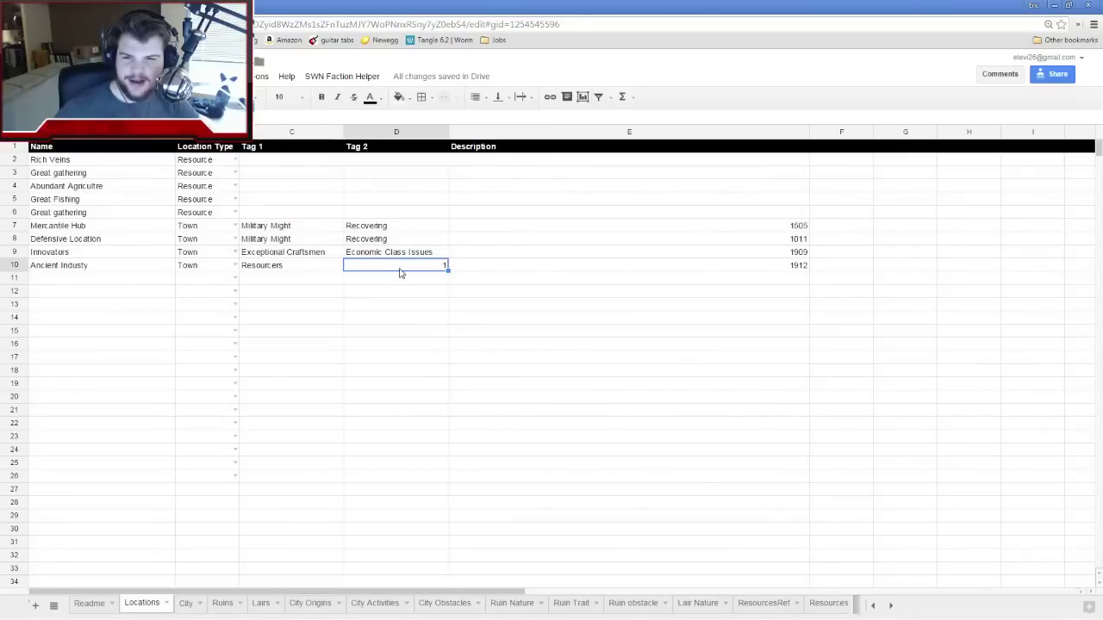
double_click(401, 267)
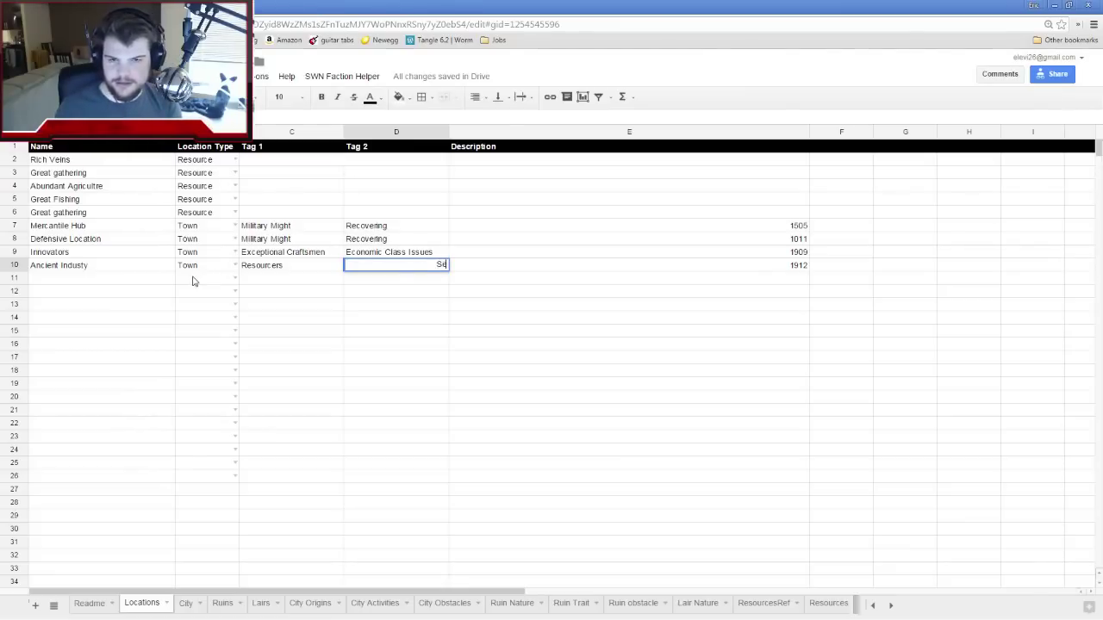
text(edy Reputatio)
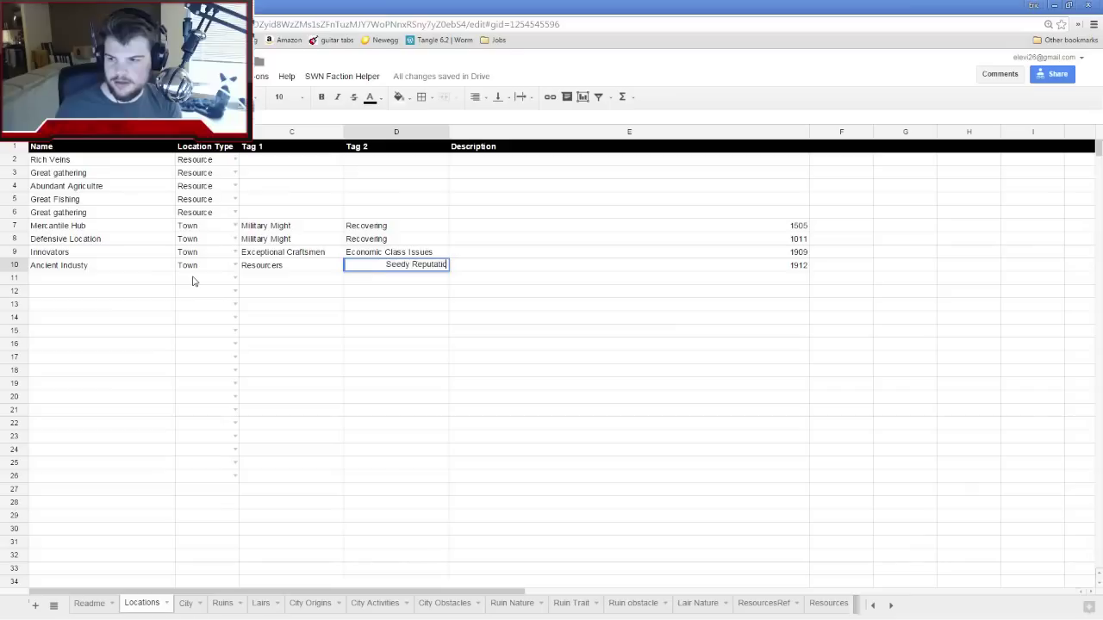
text(n)
key(Return)
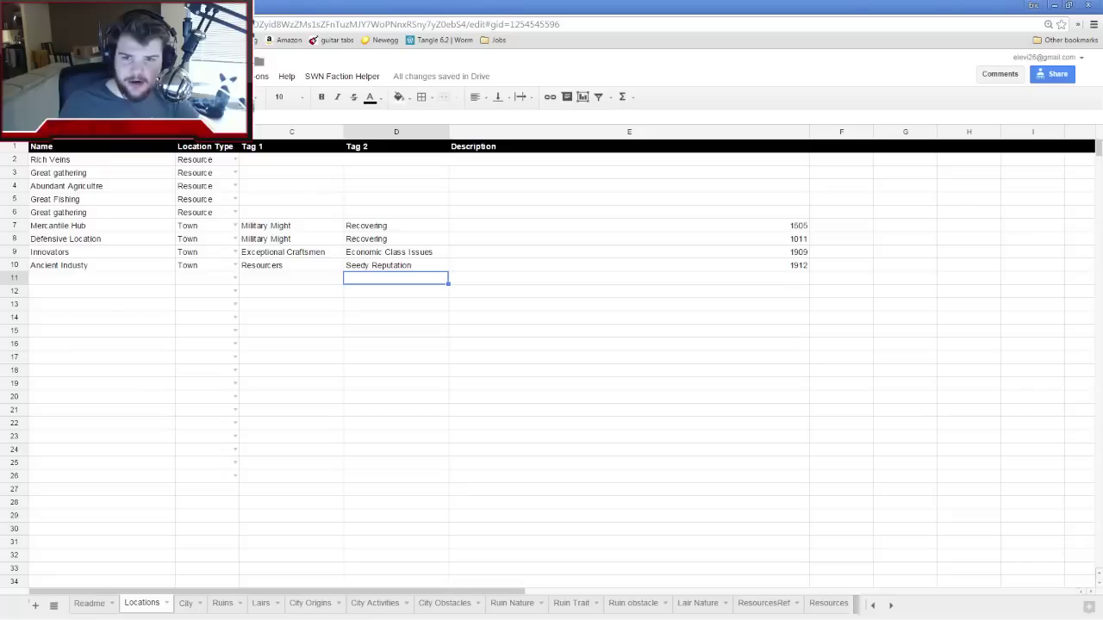
Switch to the Roll20 chat and roll 4d10 for the severities of the four town obstacles
key(ctrl+Tab)
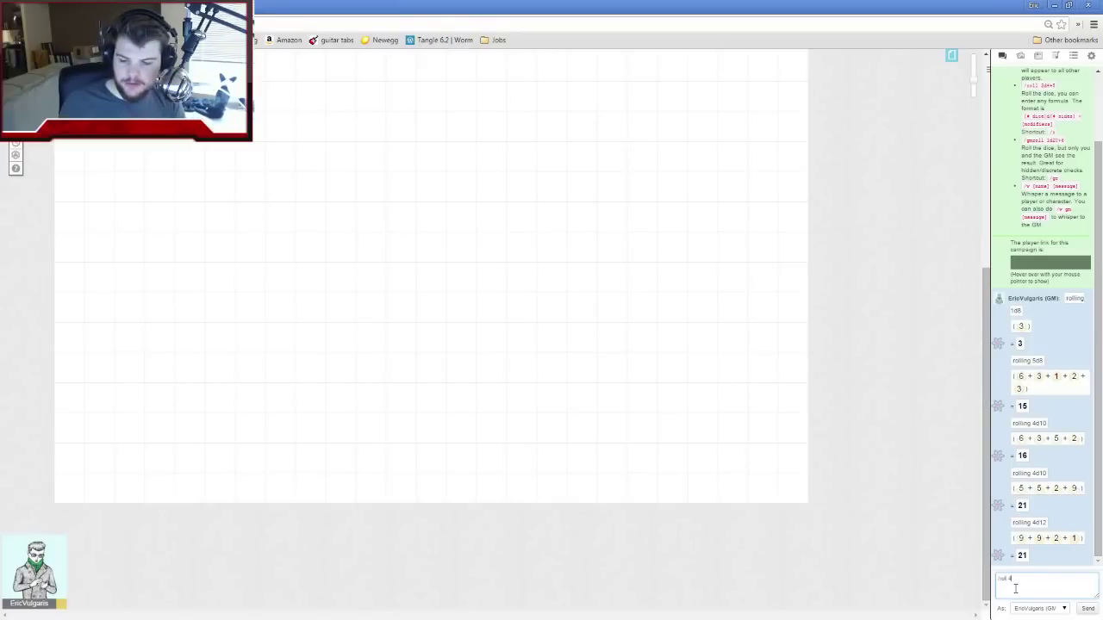
text(d10)
key(Return)
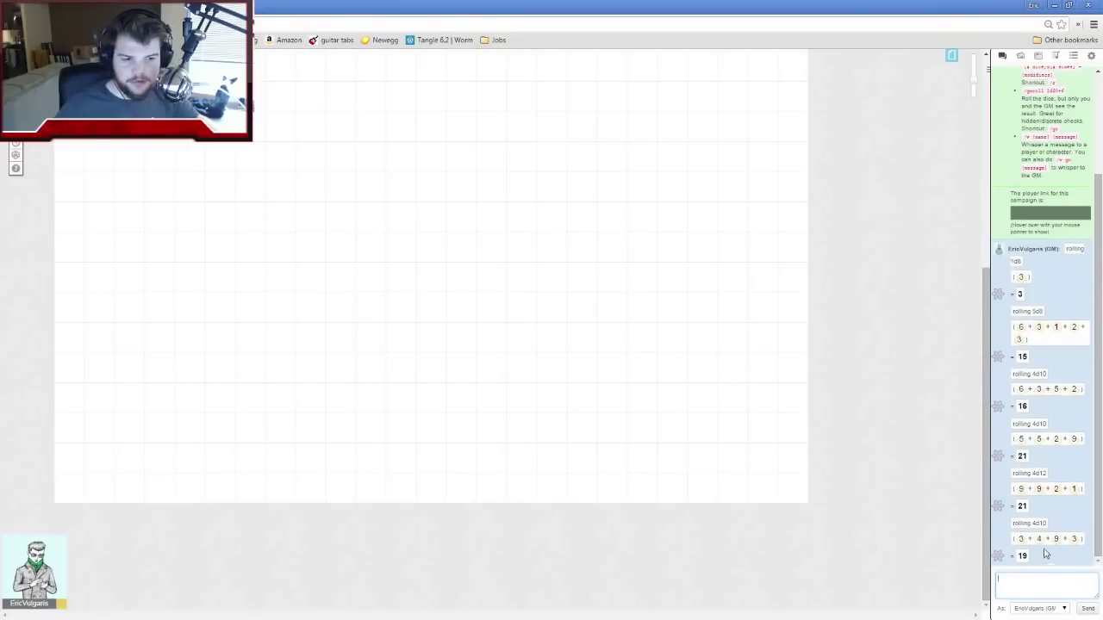
Return to the Locations sheet and append severity (3) to the Mercantile Hub's Recovering tag and (4) to the Defensive Location's
key(ctrl+Tab)
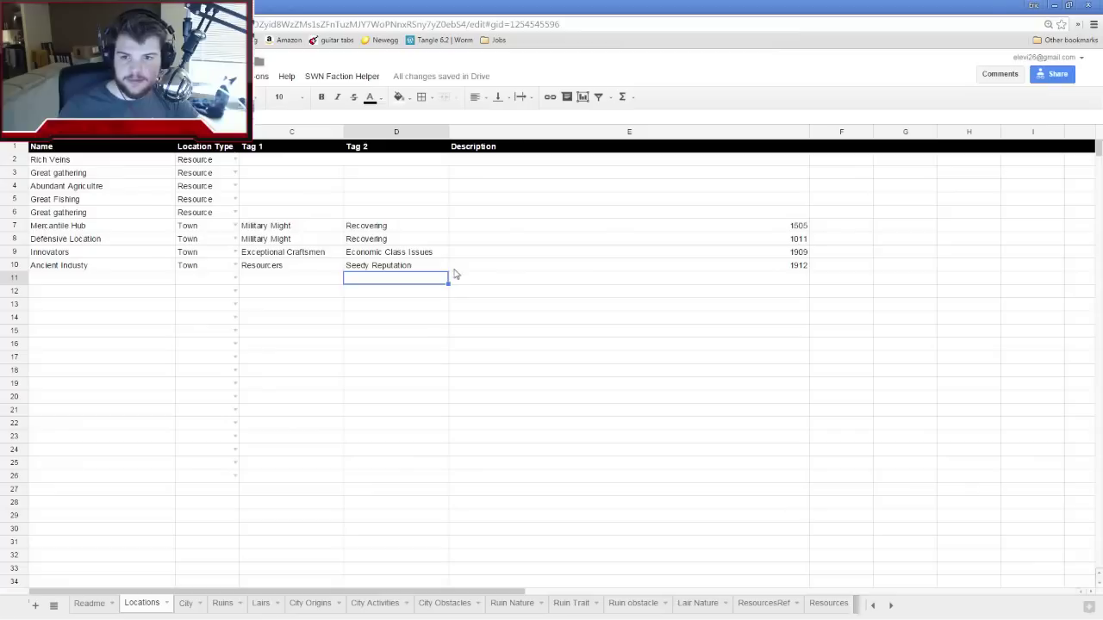
double_click(442, 229)
text((3)
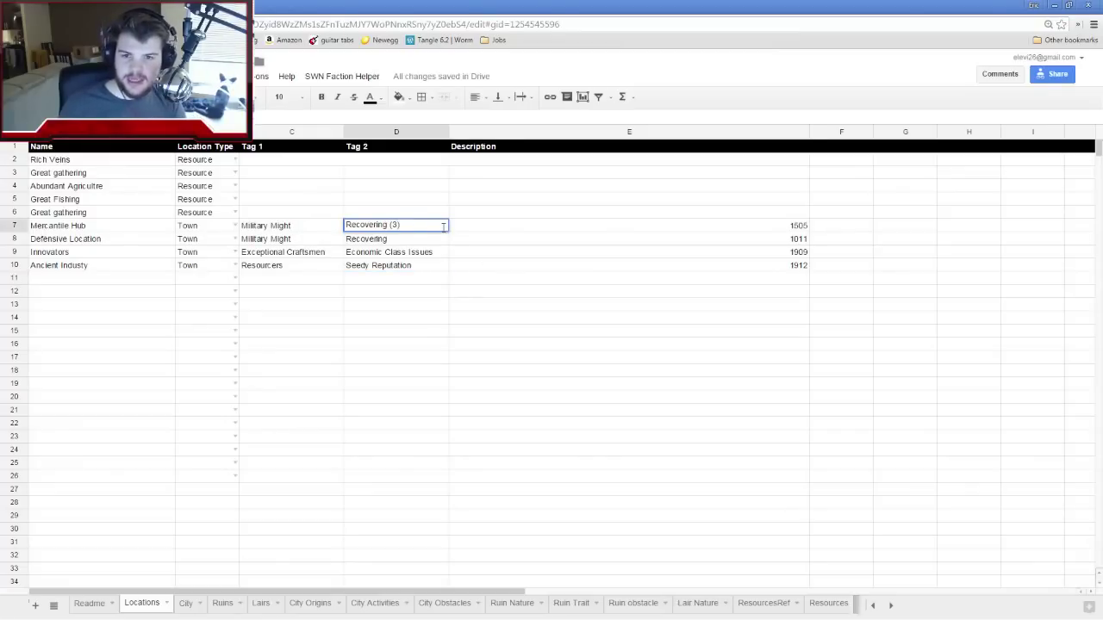
key(Return)
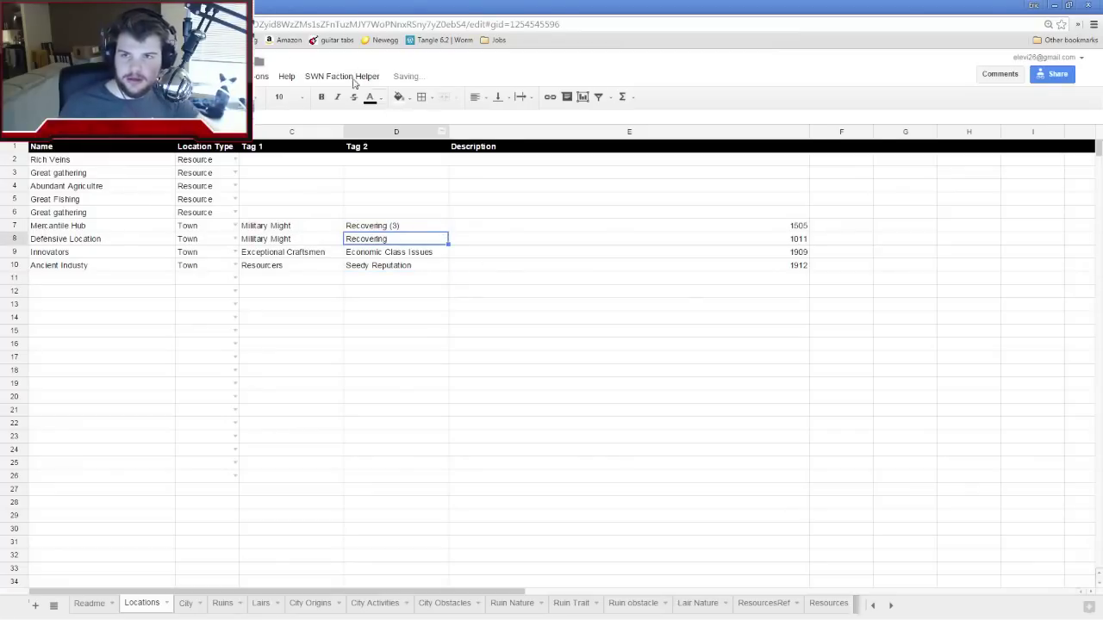
key(ctrl+Tab)
key(ctrl+Tab)
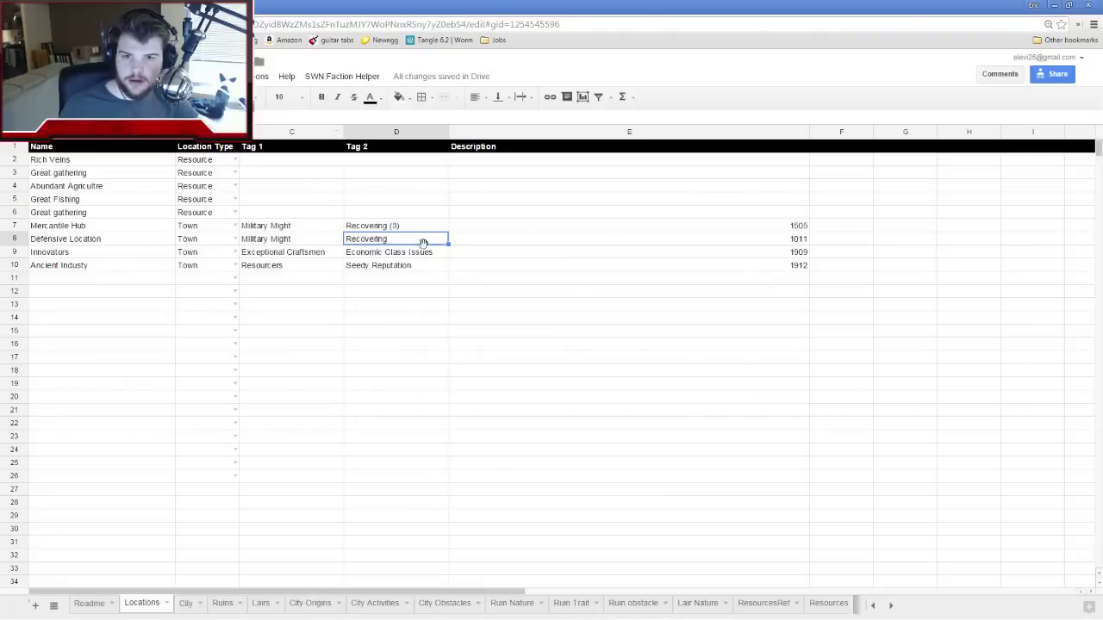
double_click(413, 238)
text((4)
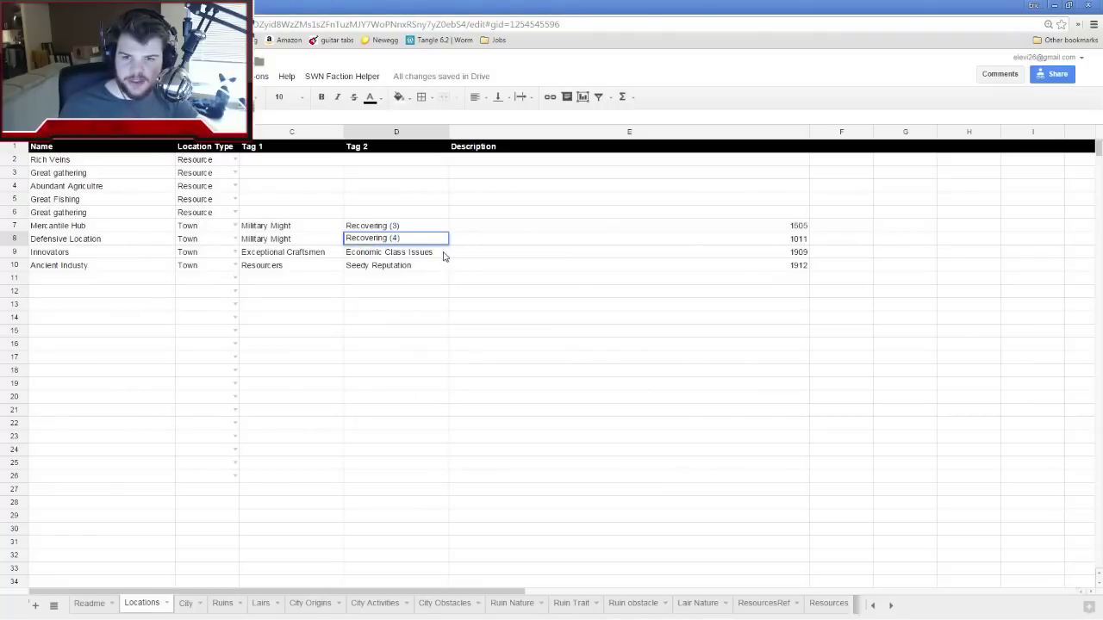
key(Return)
Append severity (9) to the Innovators town's Economic Class Issues tag and (3) to the Ancient Industry town's Seedy Reputation tag
double_click(443, 251)
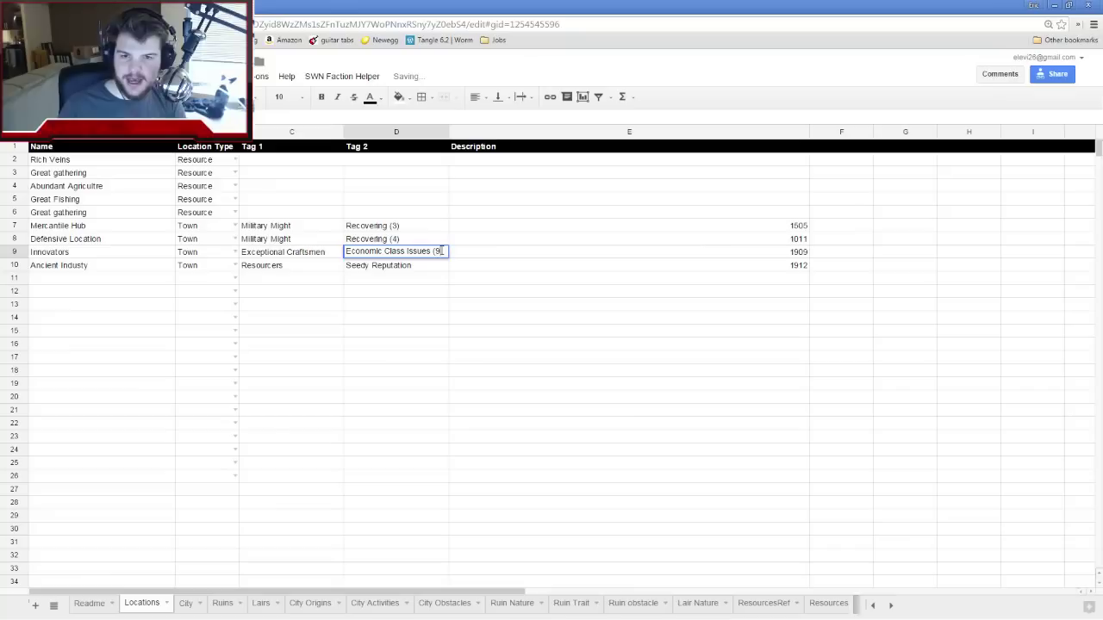
text((9))
key(Return)
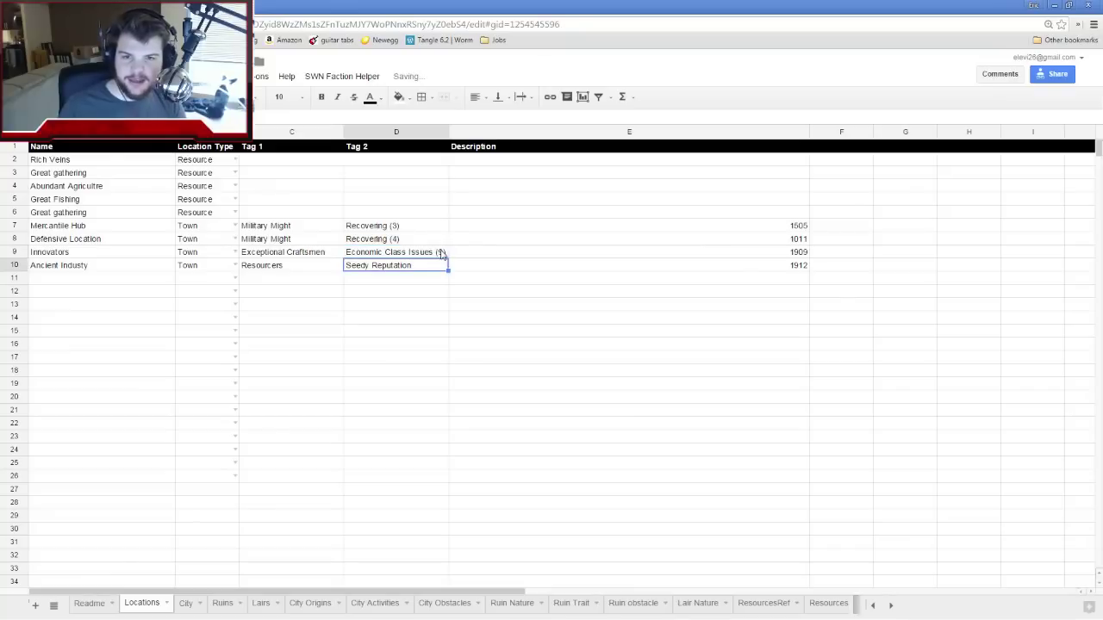
double_click(432, 268)
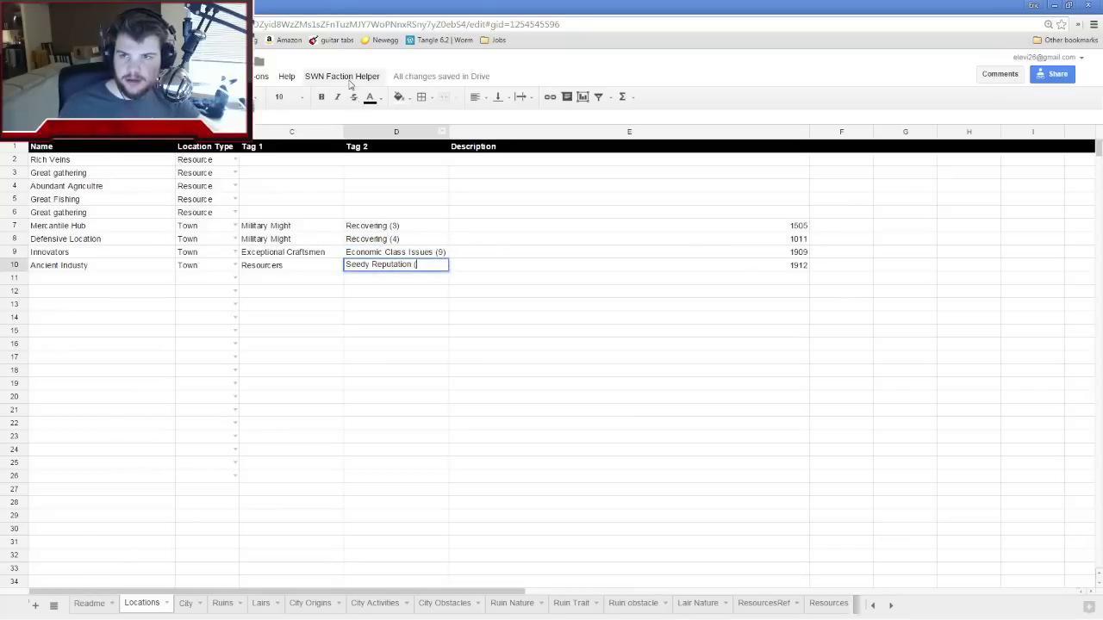
key(ctrl+Tab)
key(ctrl+shift+Tab)
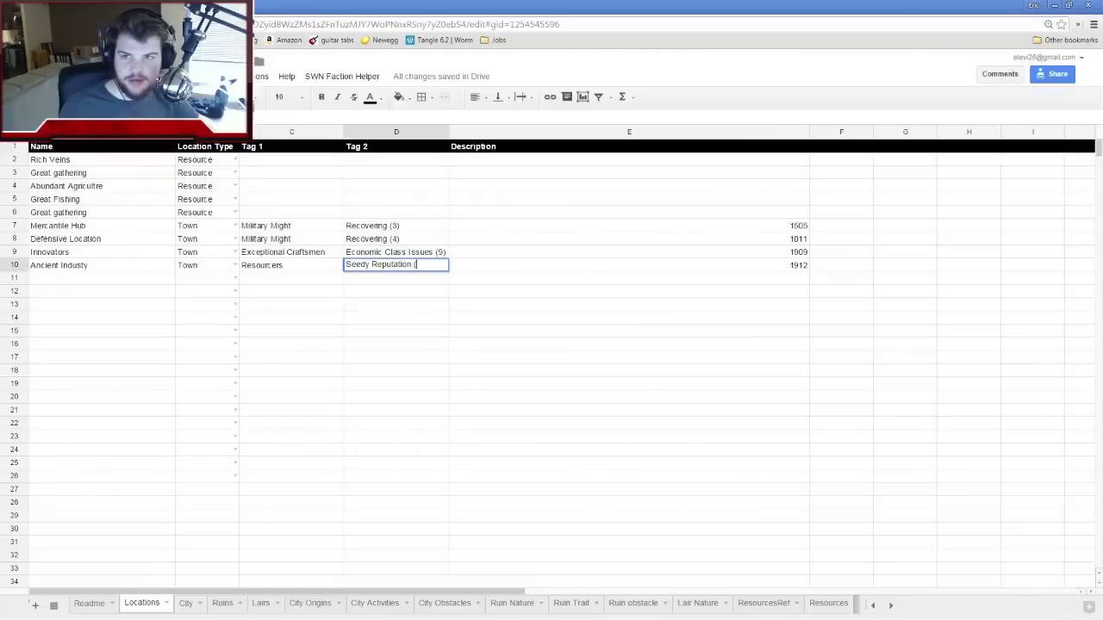
text((3))
key(Return)
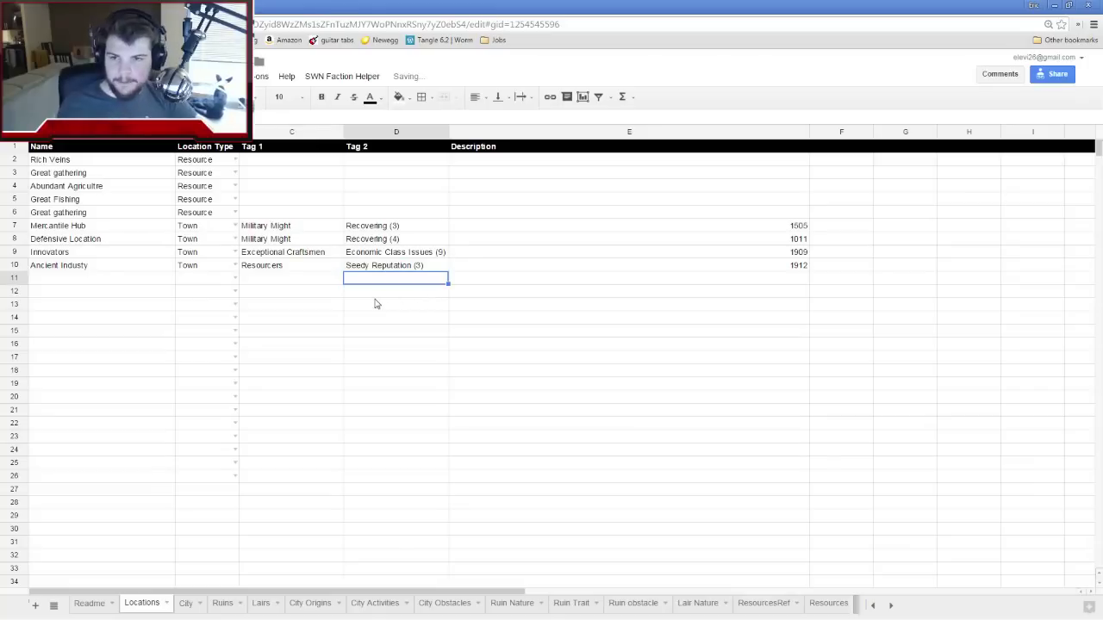
Check the ruins instruction on the Readme sheet, switch to the hex map program, and place a tower icon in hex 1014
click(89, 605)
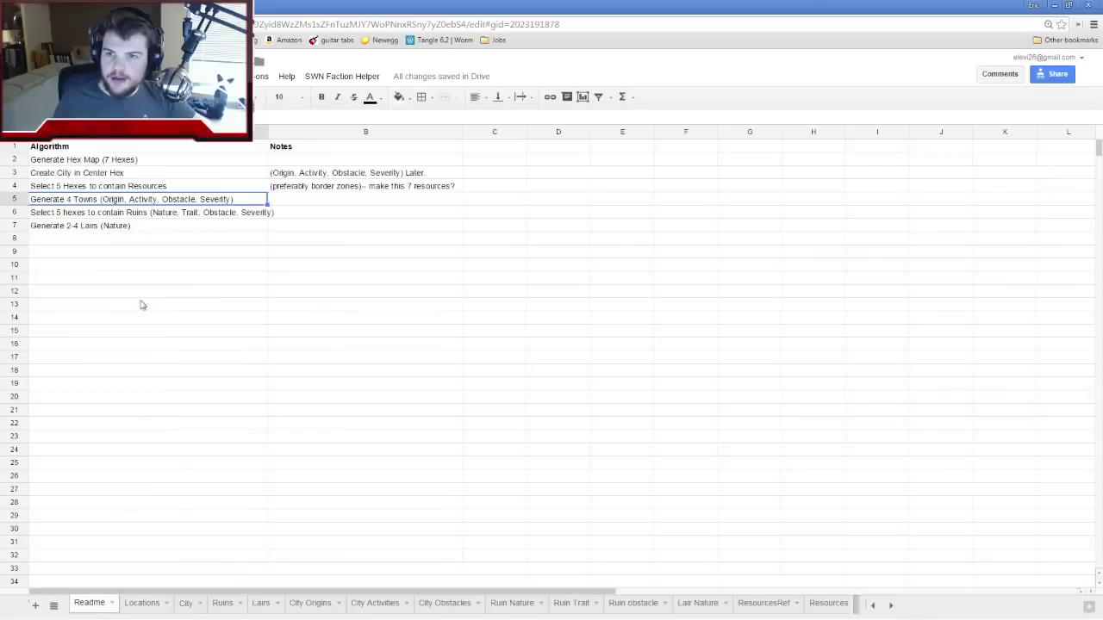
click(154, 215)
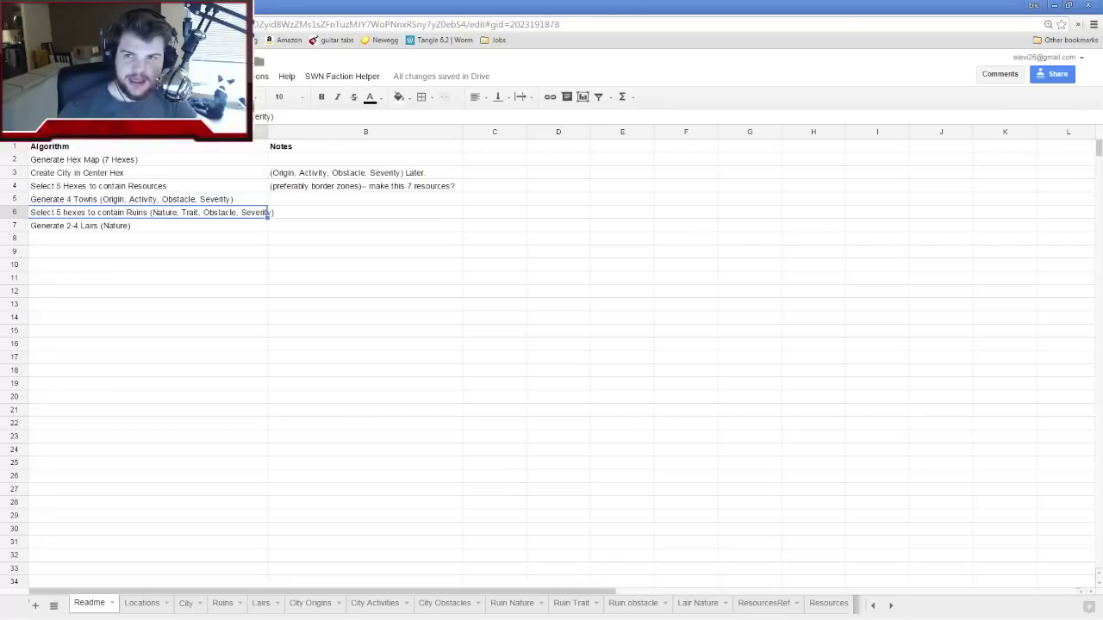
key(ctrl+Tab)
key(ctrl+shift+Tab)
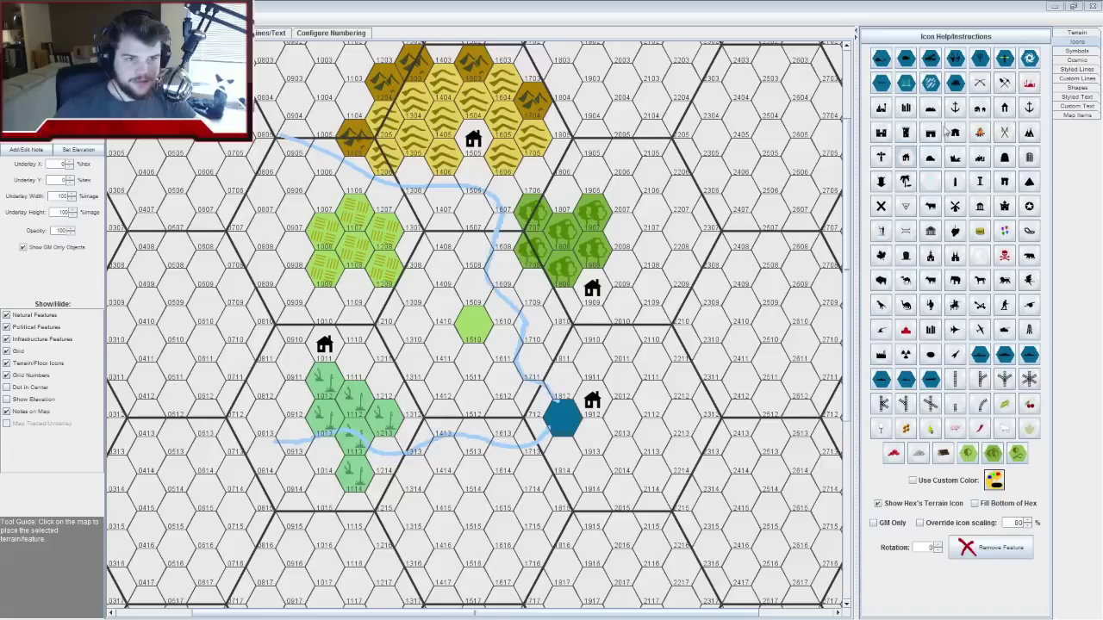
click(905, 134)
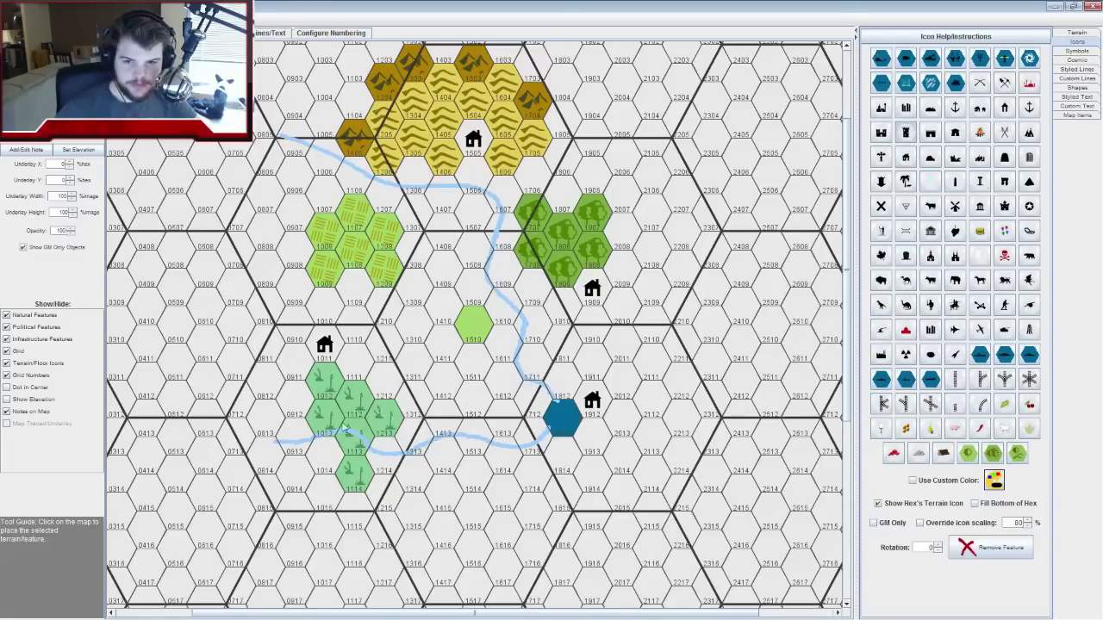
click(328, 463)
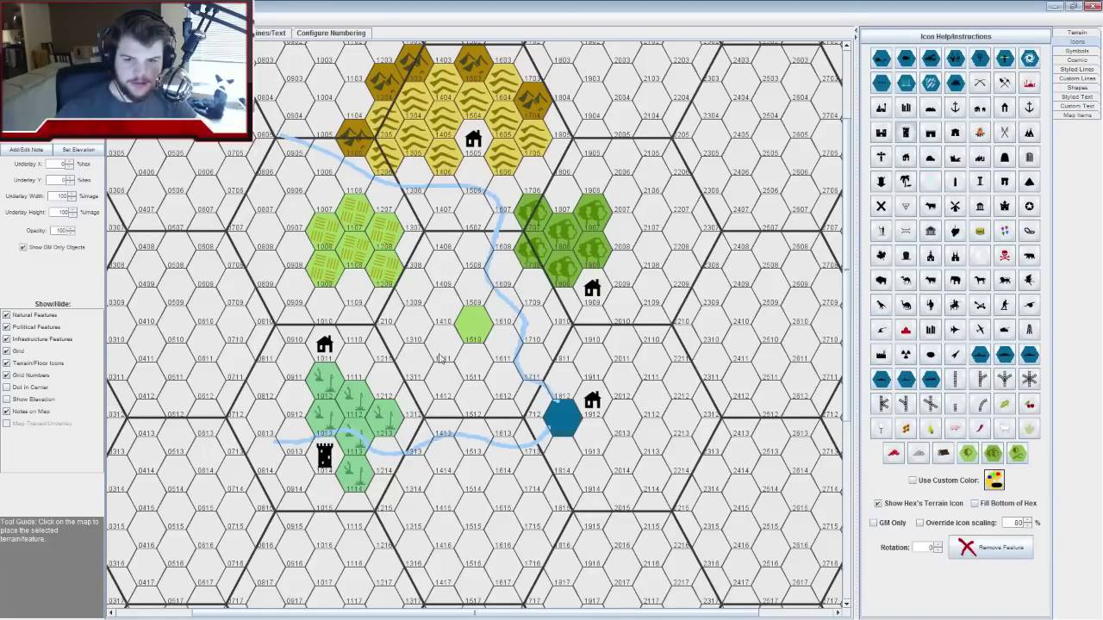
Choose magenta as the custom icon color and enable its use for placed icons
click(995, 552)
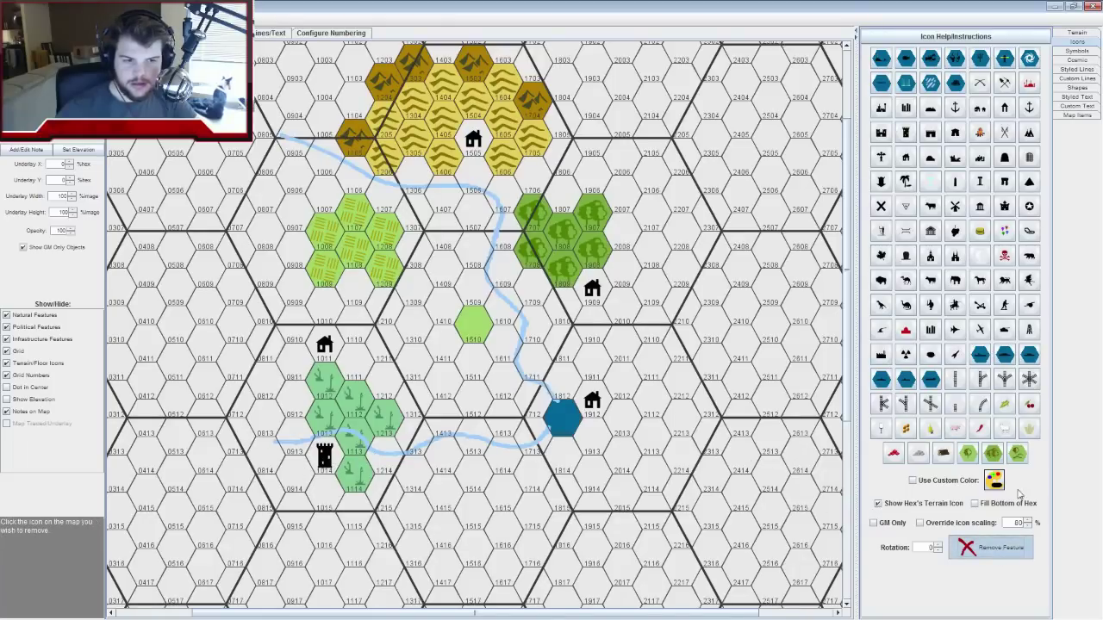
click(993, 481)
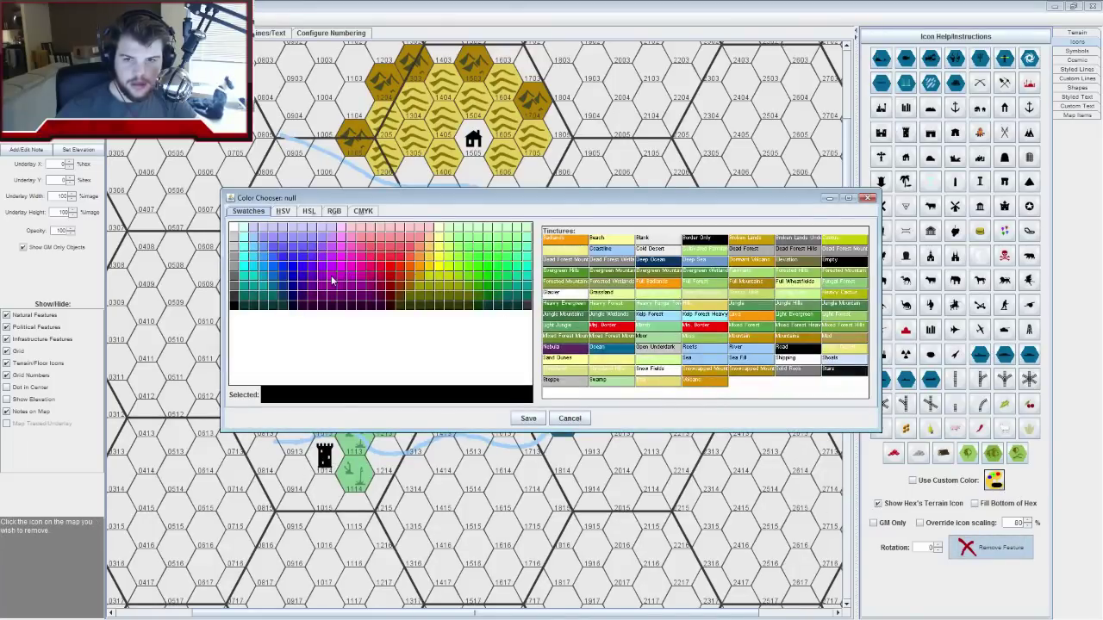
click(331, 280)
click(569, 418)
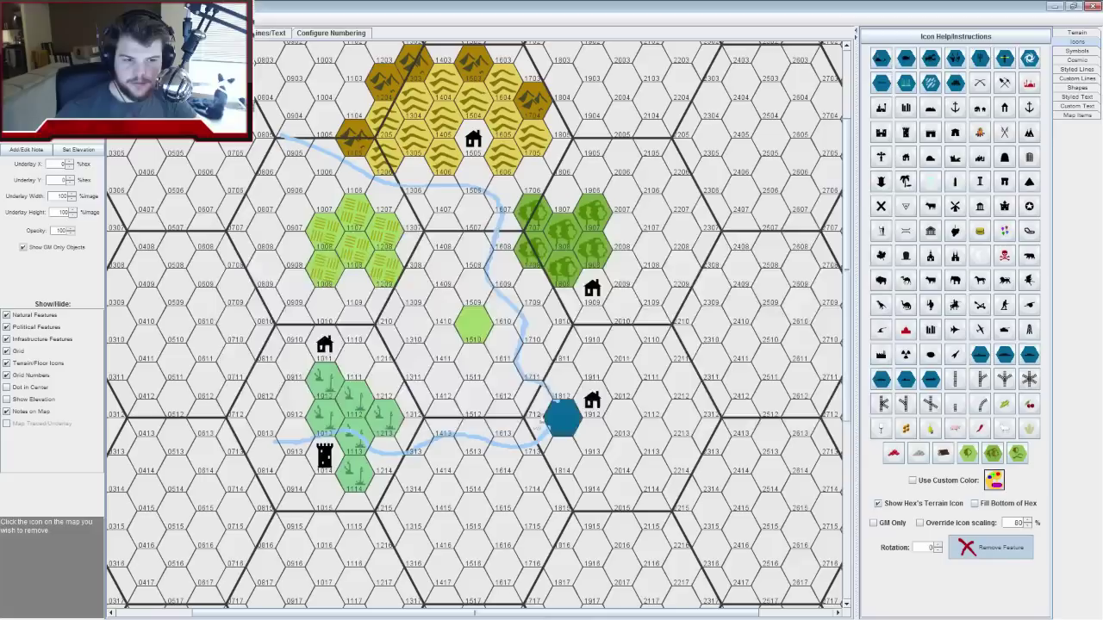
click(912, 481)
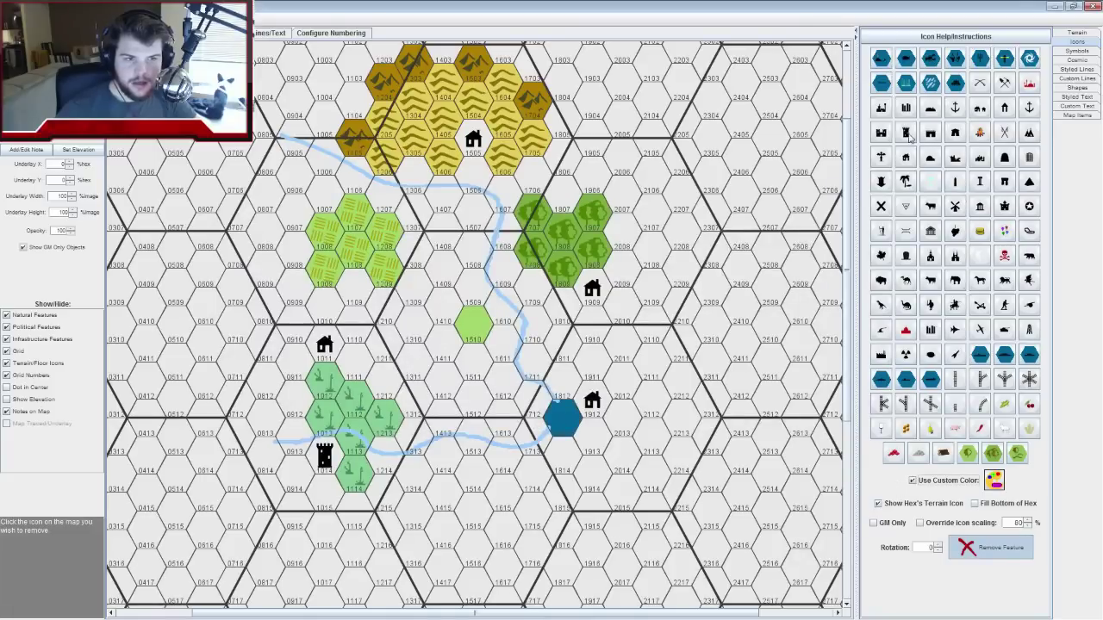
Place magenta tower icons in hexes 0808, 1305, 2110 and 1512 to mark the remaining ruins
click(906, 132)
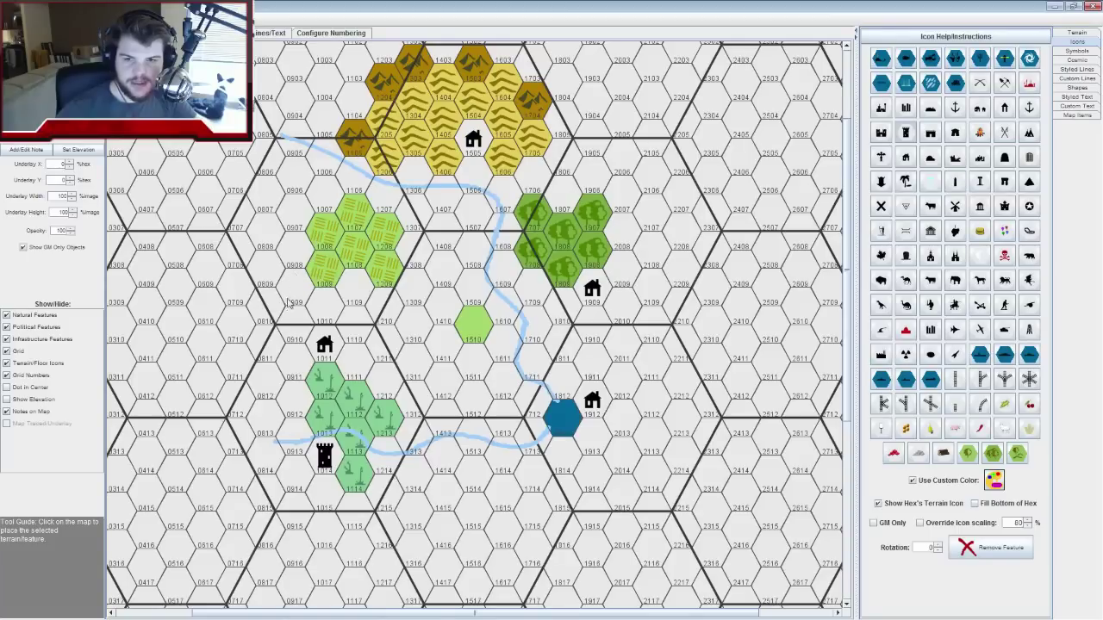
click(266, 232)
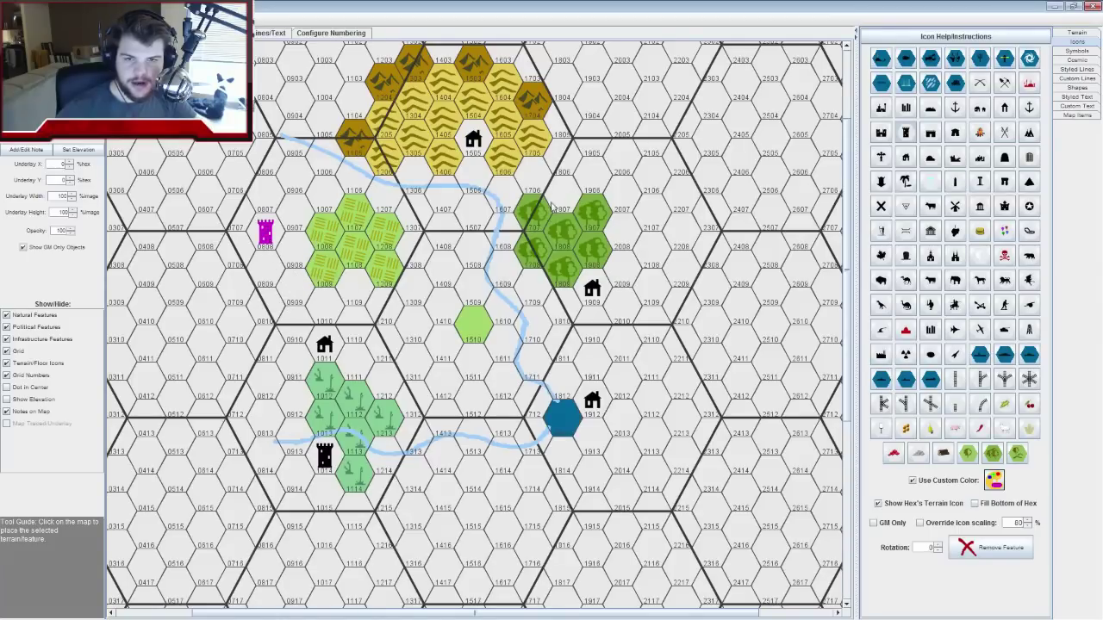
click(415, 143)
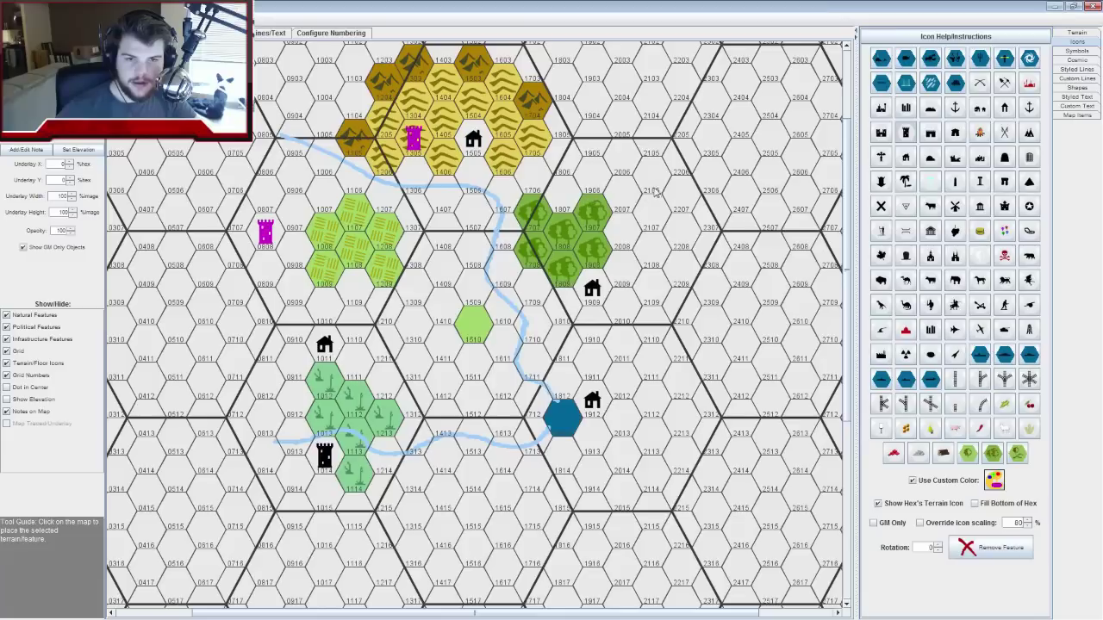
click(652, 336)
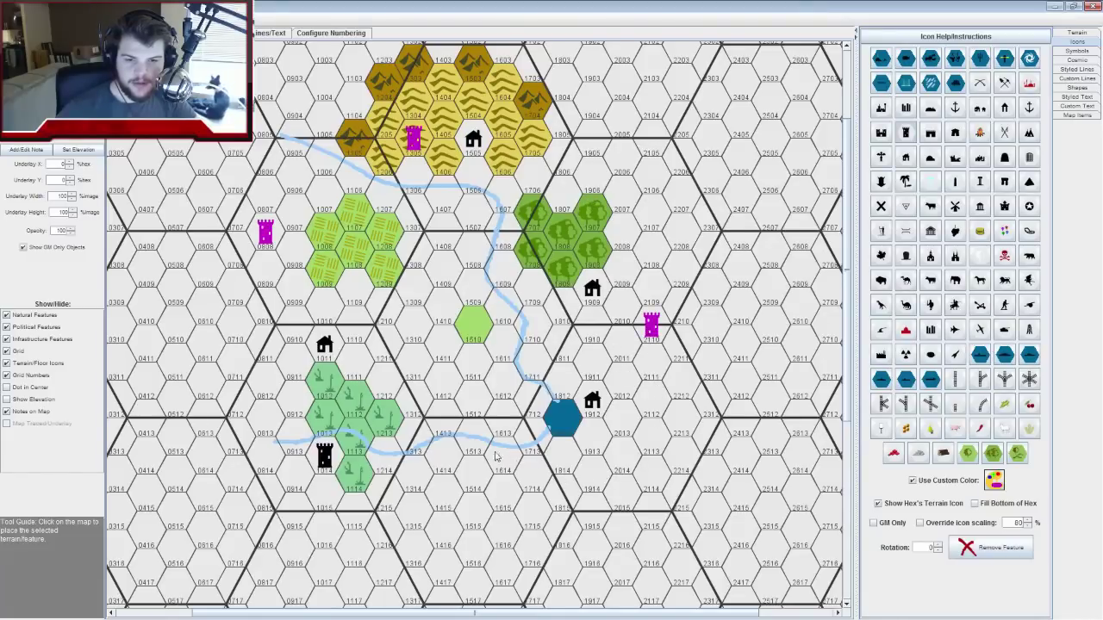
click(471, 411)
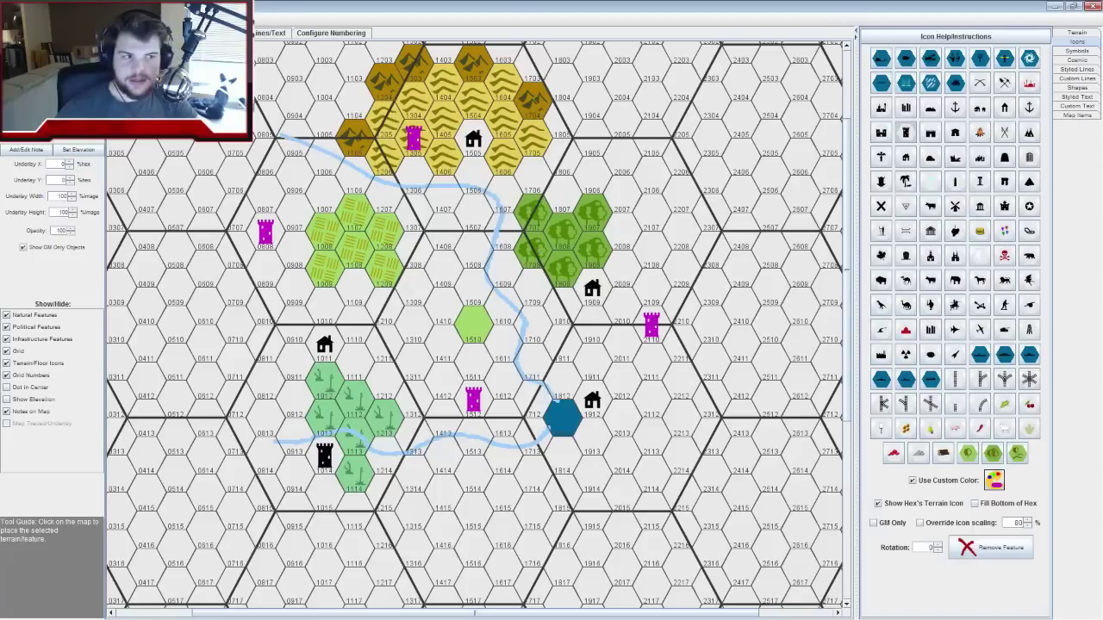
Bring back the maximized spreadsheet window and set the Location Type of rows 11 to 15 on the Locations sheet to Ruin
drag(1102, 87, 547, 87)
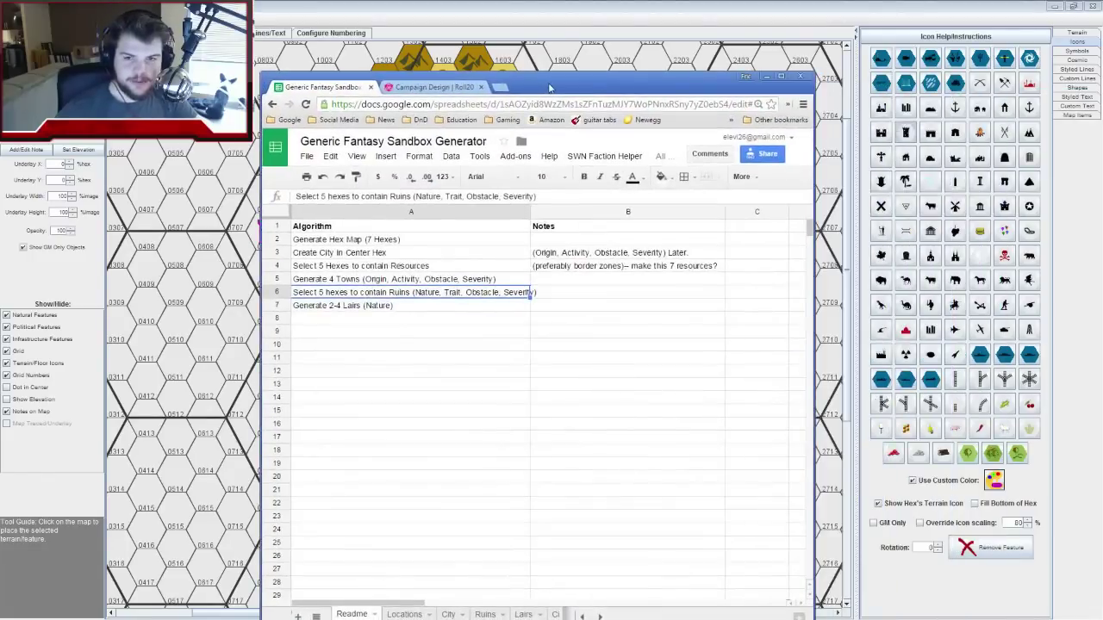
double_click(551, 87)
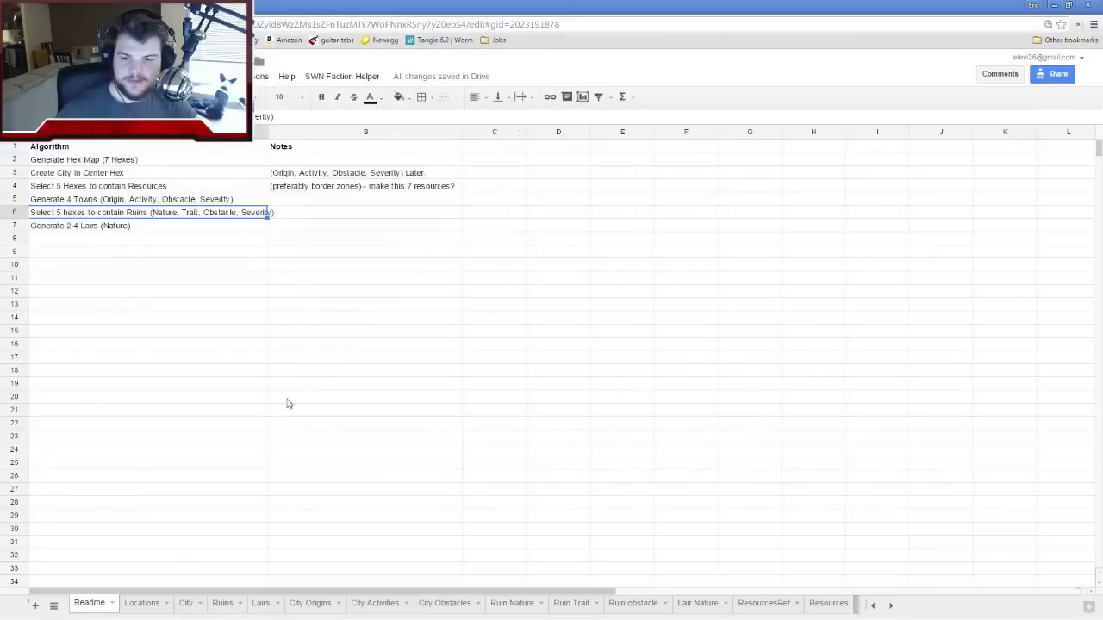
click(143, 603)
click(235, 279)
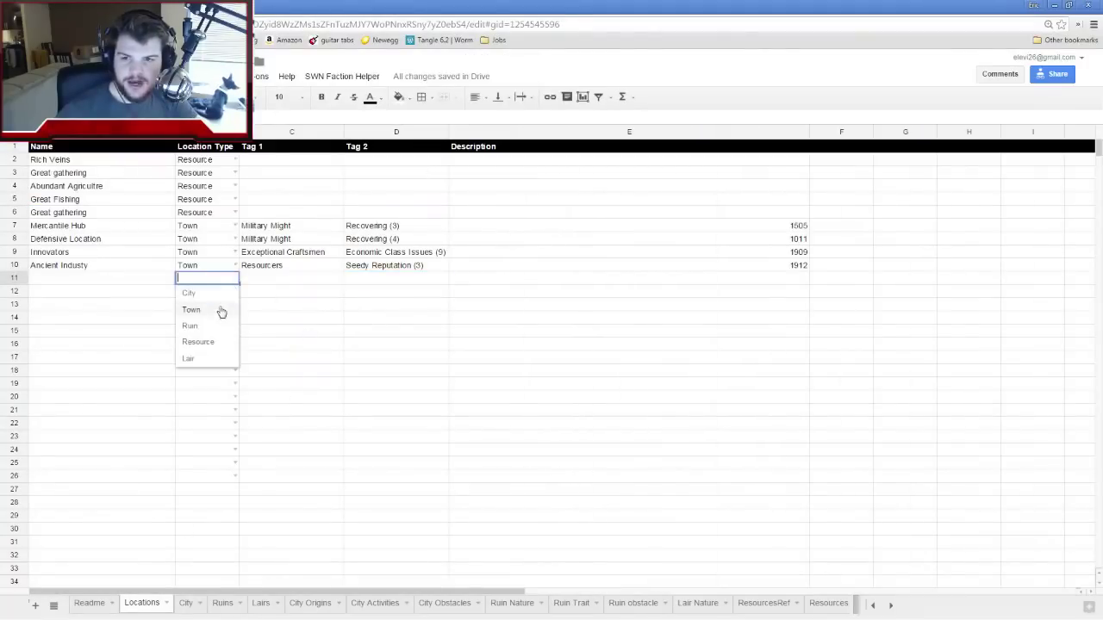
click(210, 327)
click(231, 297)
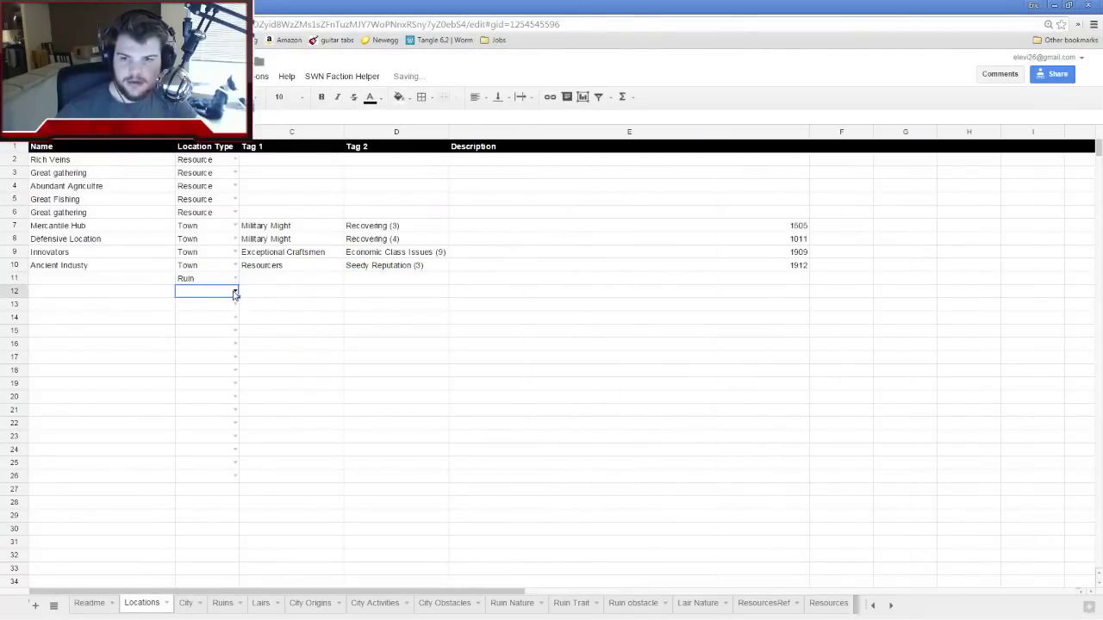
click(235, 293)
click(211, 340)
click(234, 304)
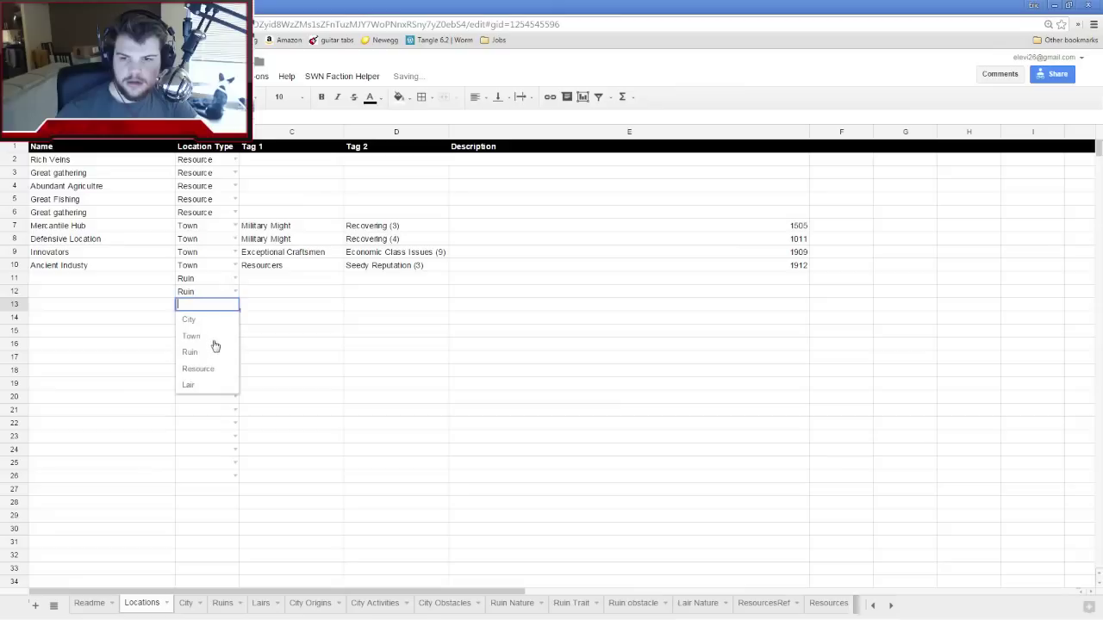
click(213, 351)
click(234, 318)
click(216, 365)
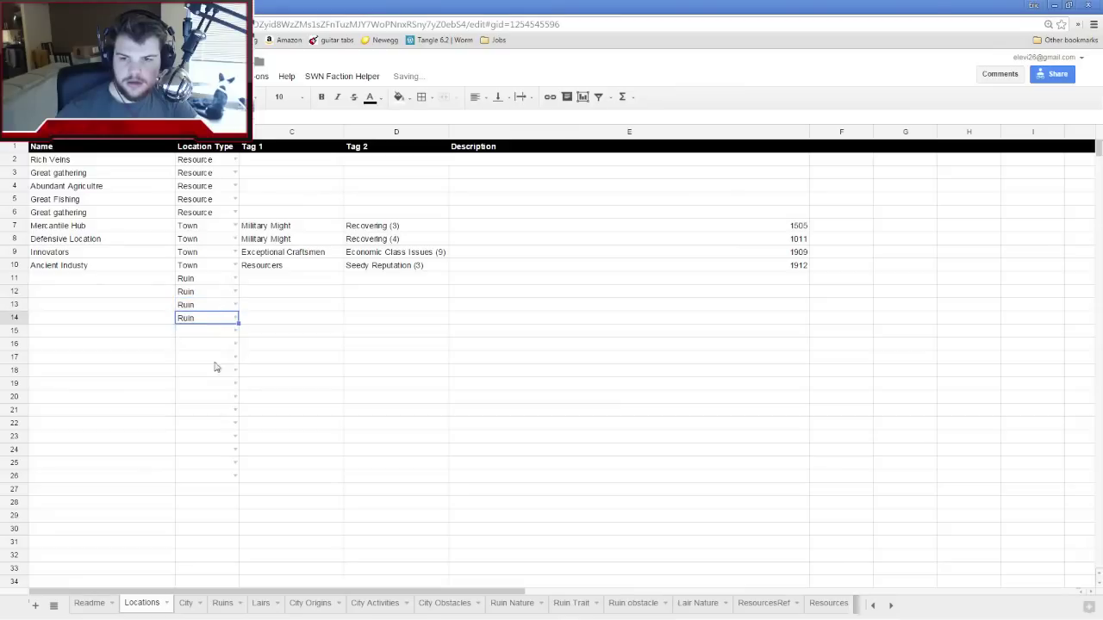
click(235, 331)
click(212, 379)
click(271, 348)
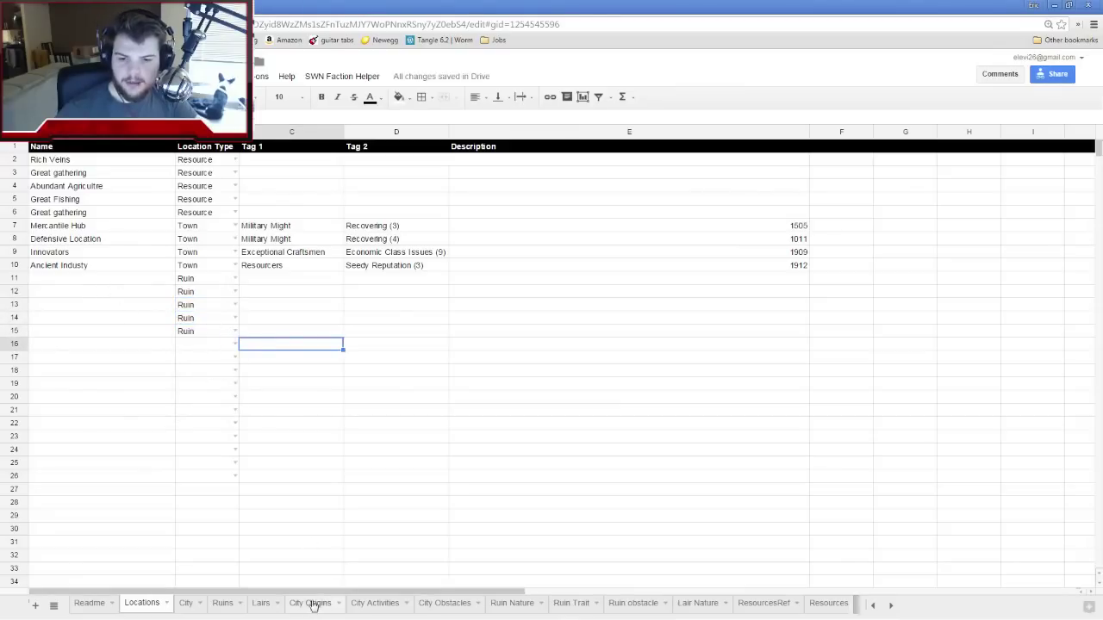
Consult the Readme and Ruin Nature sheets, and in the Roll20 chat roll 5d6 for the ruin natures plus two 1d6 rerolls
click(100, 603)
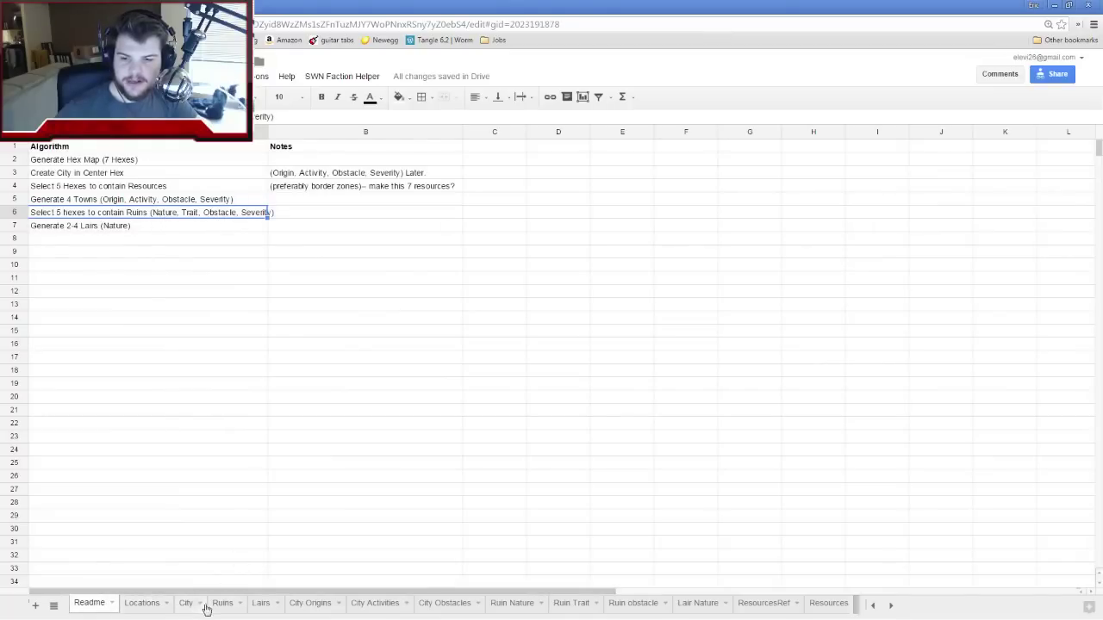
click(508, 603)
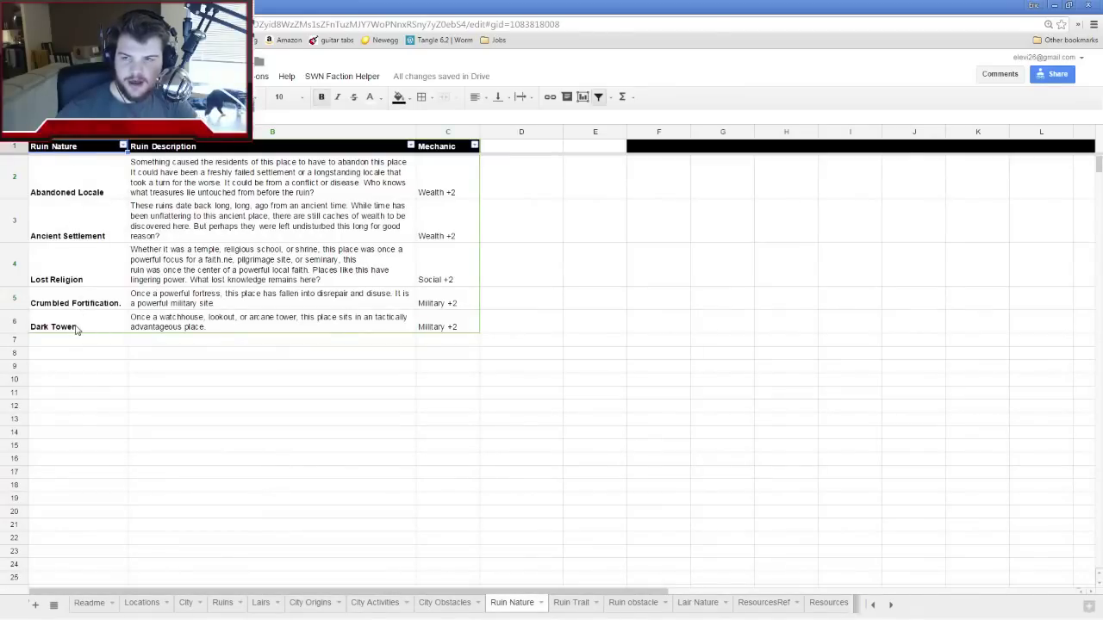
click(88, 190)
click(88, 230)
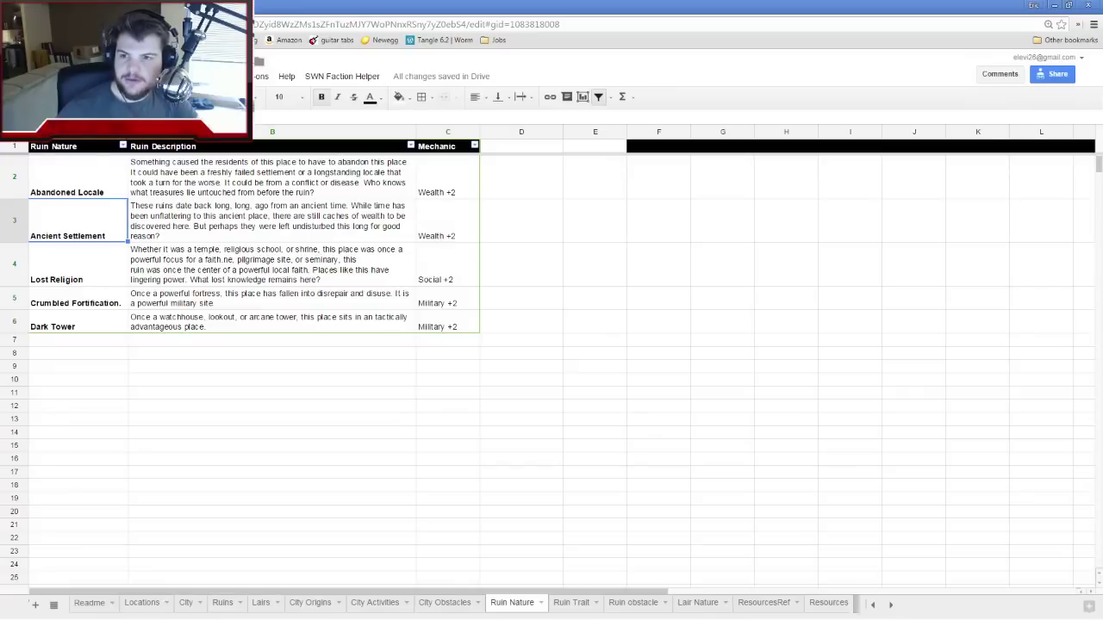
key(ctrl+Tab)
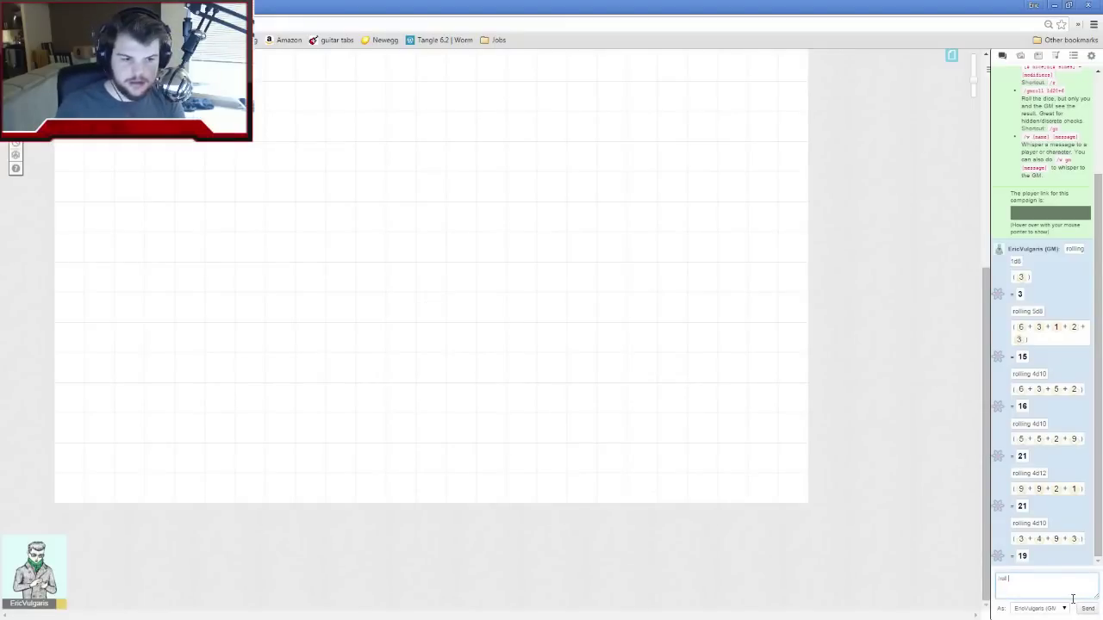
key(Return)
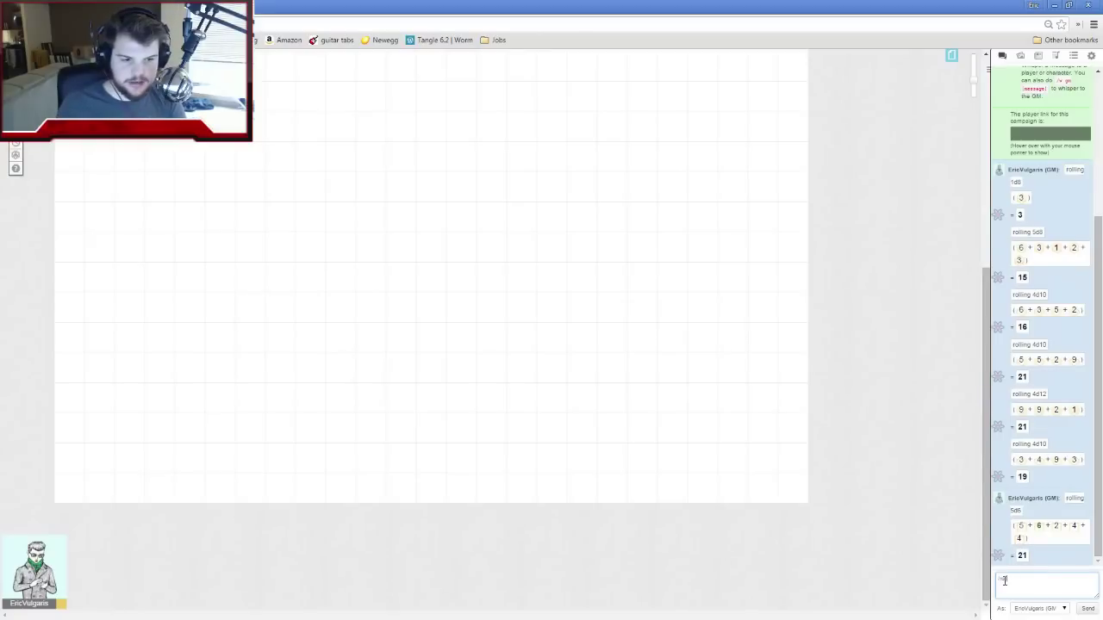
text(/r 1d6)
key(Return)
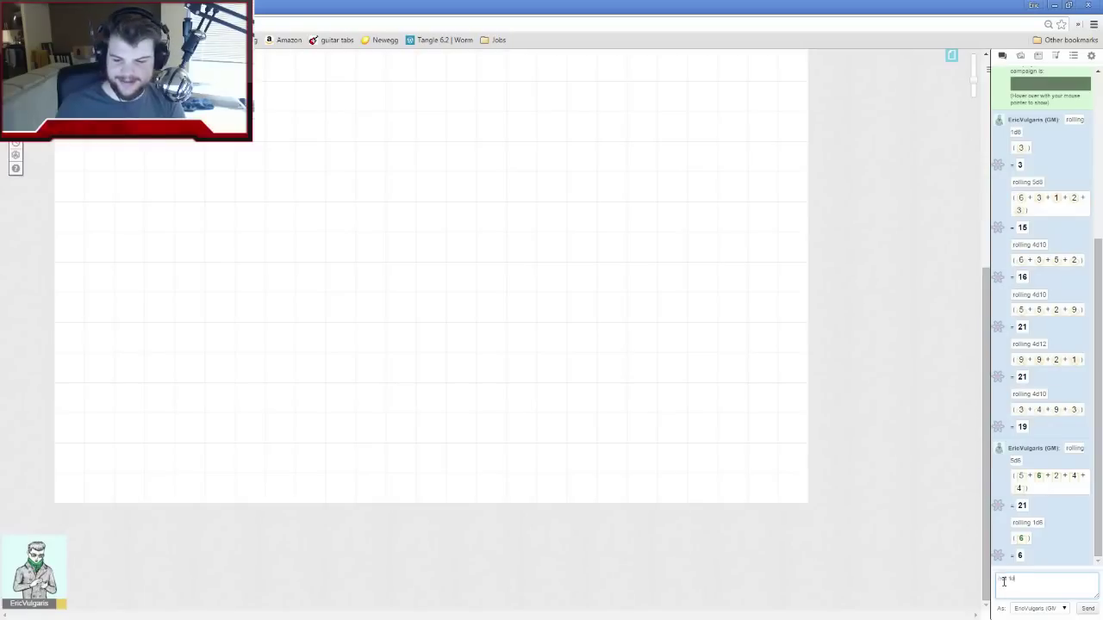
text(/r 1d6)
key(Return)
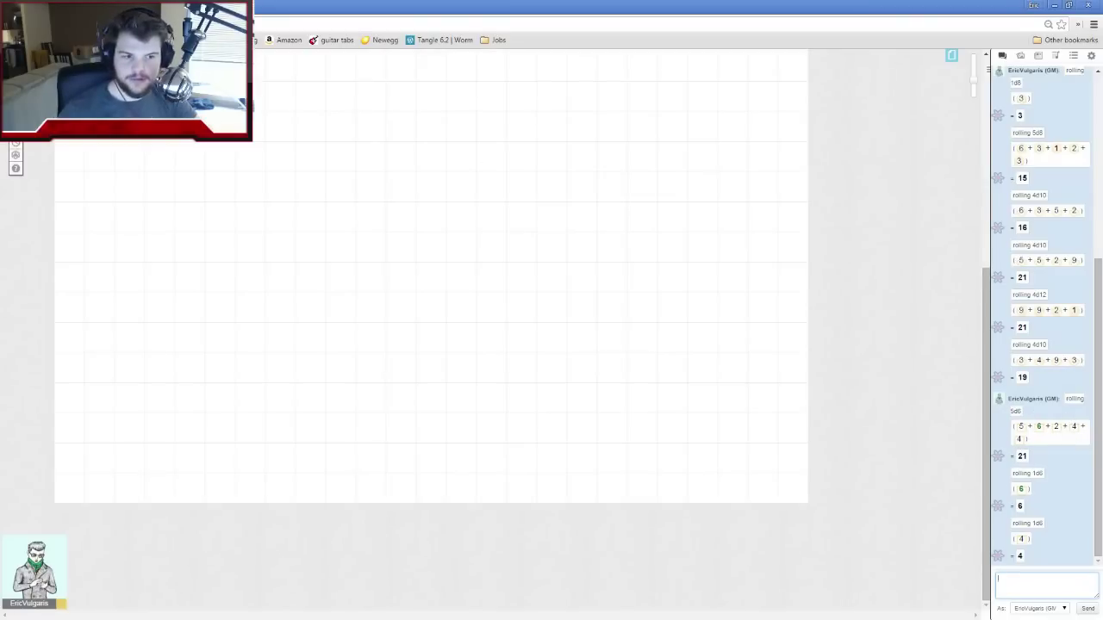
Return to the Locations sheet and enter the nature rolls 5, 4, 2, 4 and 4 as names of the five ruins in rows 11 to 15
key(ctrl+Tab)
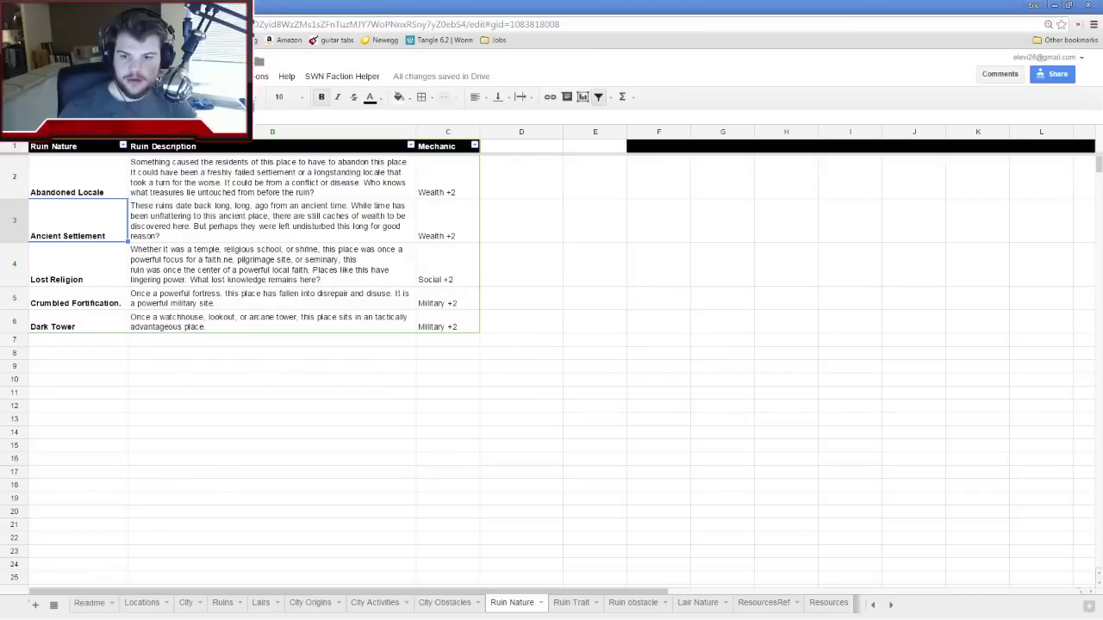
click(143, 603)
click(129, 278)
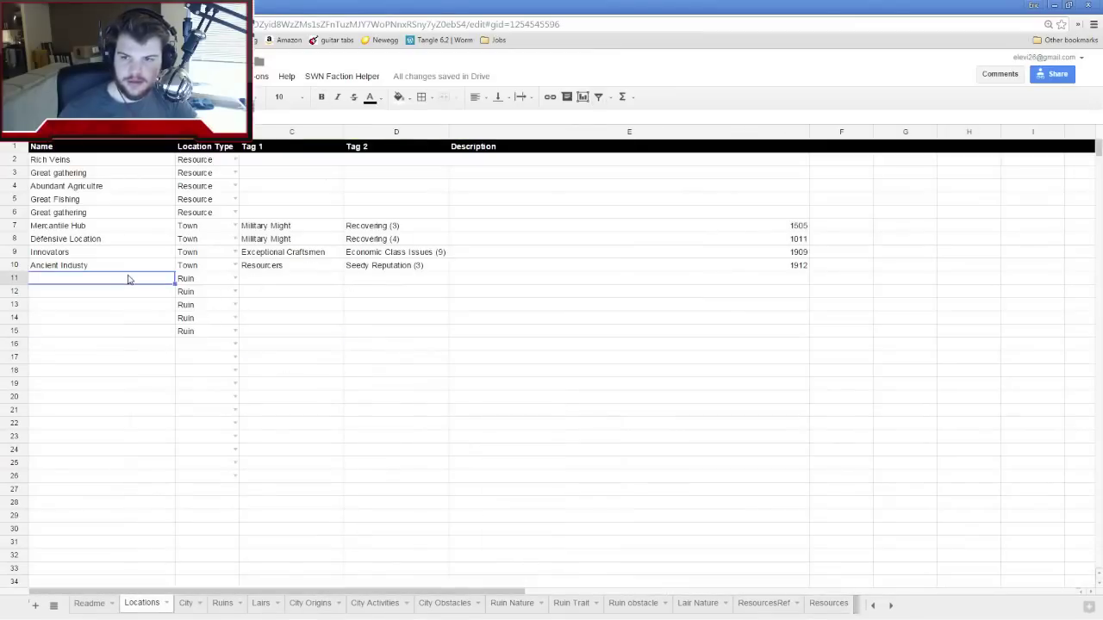
text(5)
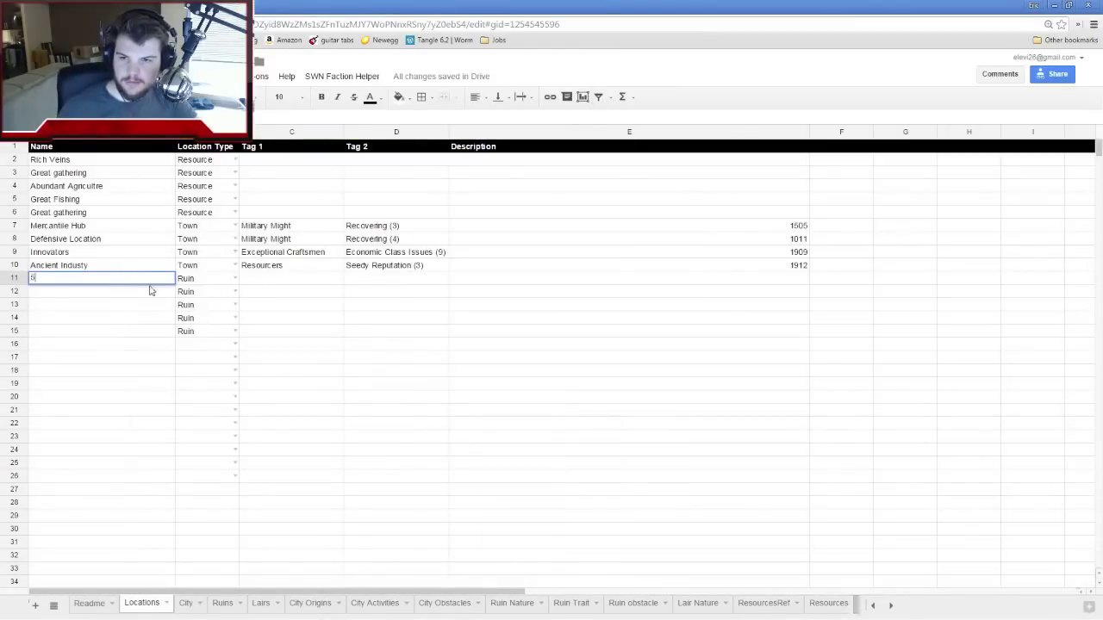
key(Return)
text(4)
key(Return)
text(2)
key(Return)
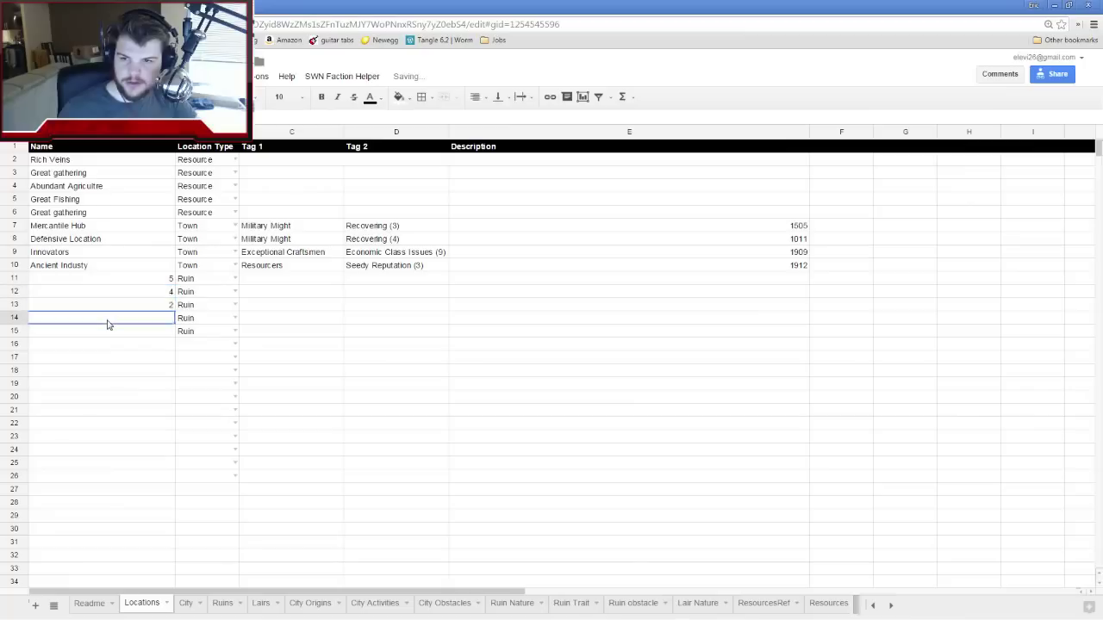
text(4)
key(Return)
text(4)
click(105, 379)
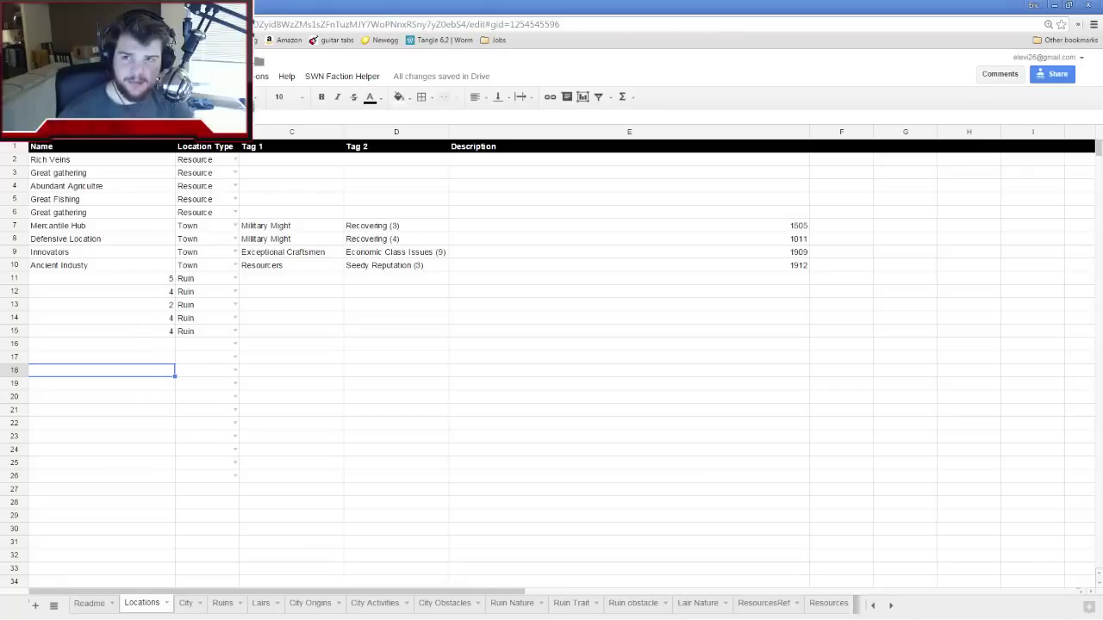
Review the ruin rolls in Roll20, the tower icons on the hex map, and the Ruin Nature sheet, keeping the browser maximized
key(ctrl+Tab)
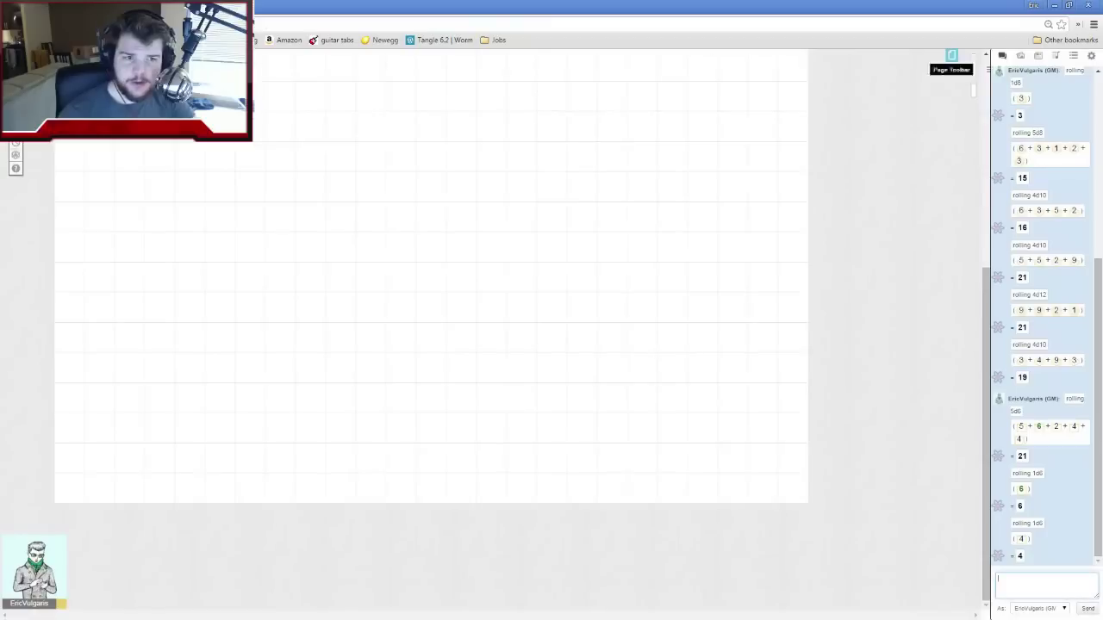
key(alt+Tab)
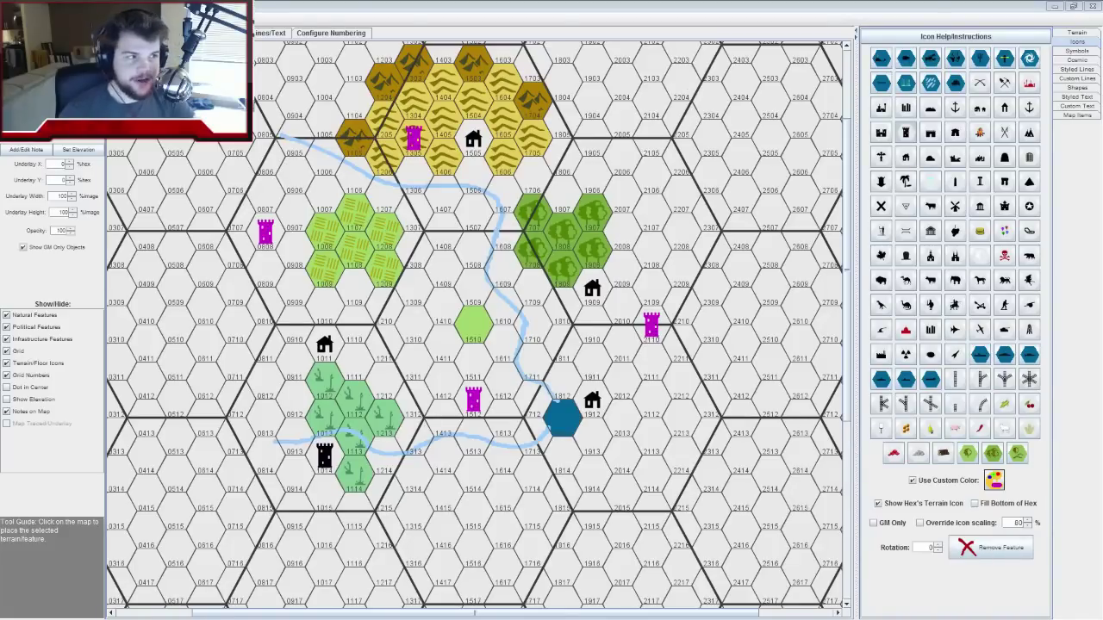
key(alt+Tab)
drag(641, 81, 599, 67)
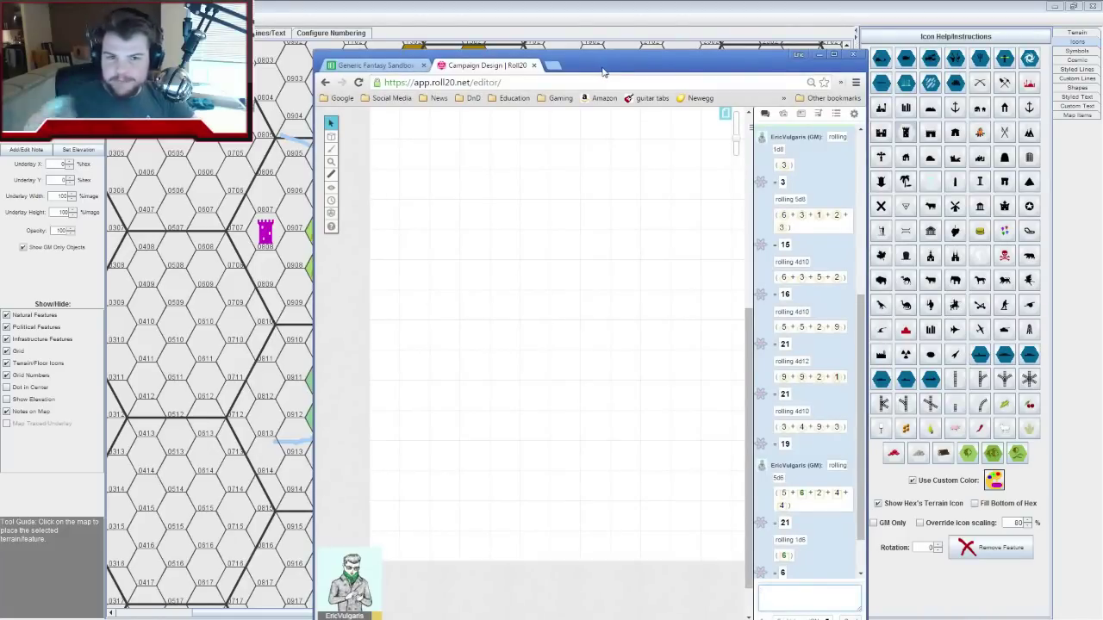
drag(603, 72, 726, 1)
key(alt+Tab)
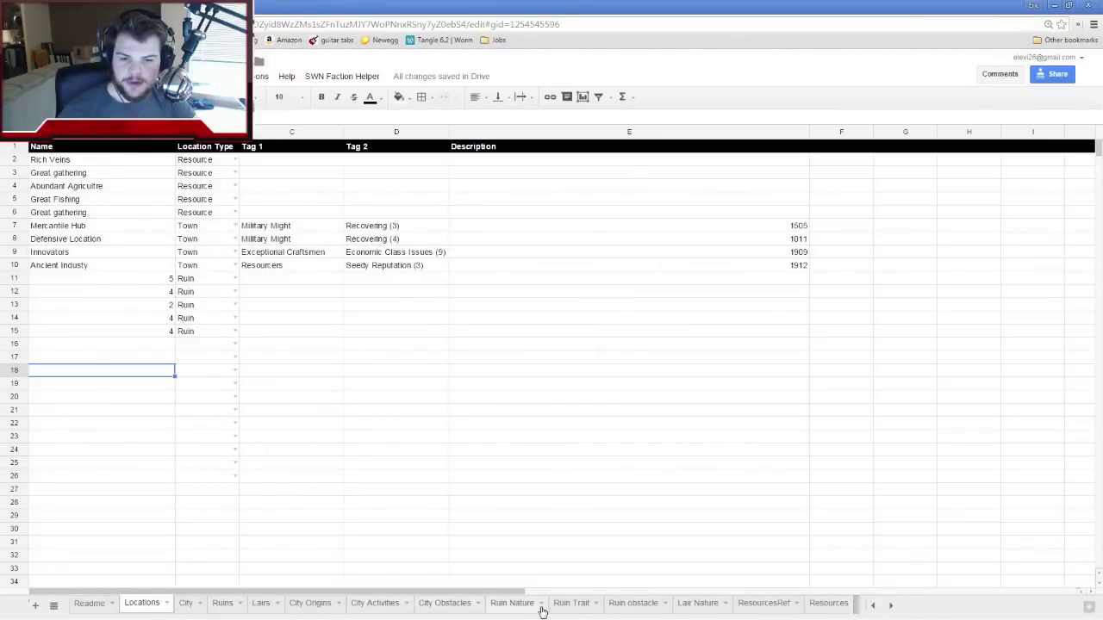
click(508, 603)
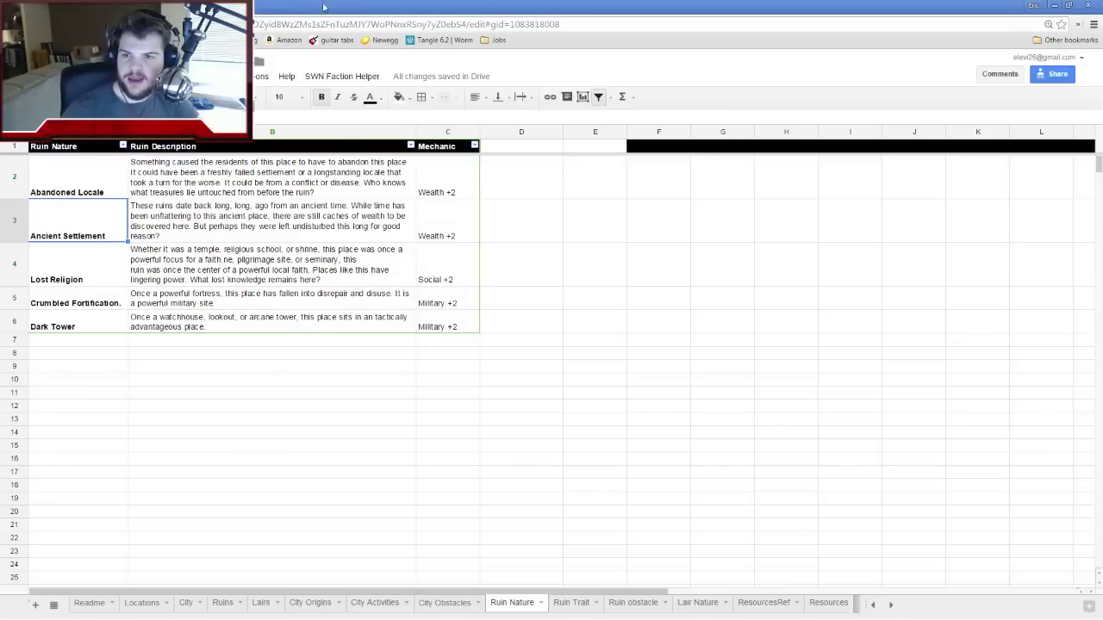
drag(336, 9, 630, 48)
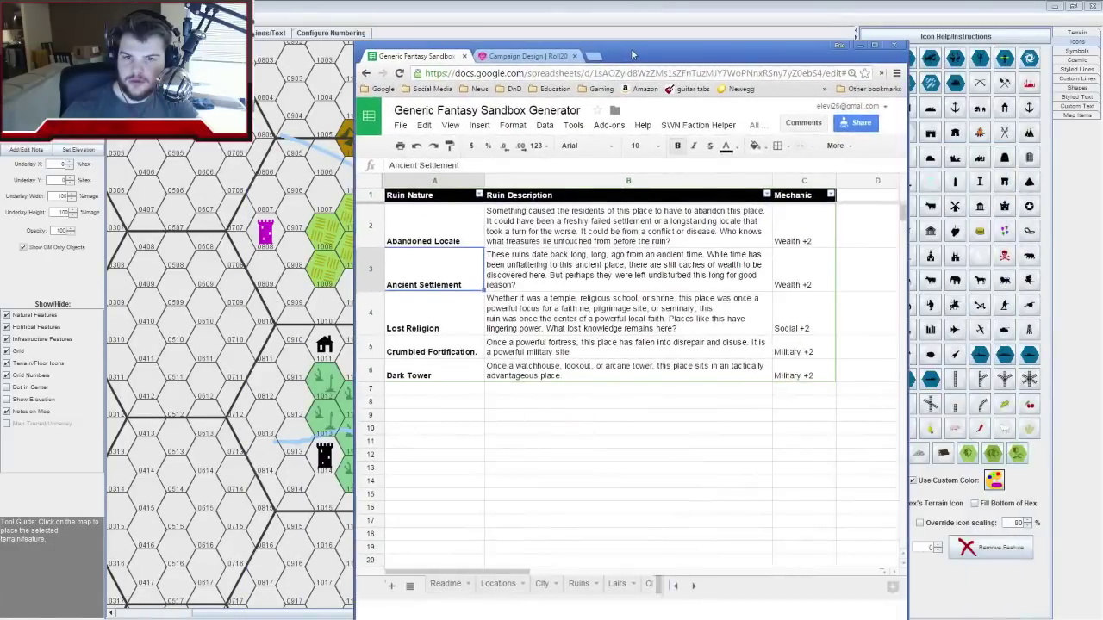
double_click(630, 48)
Look up nature 5 on the Ruin Nature sheet and name the ruin in row 11 of the Locations sheet Dark Tower
click(152, 603)
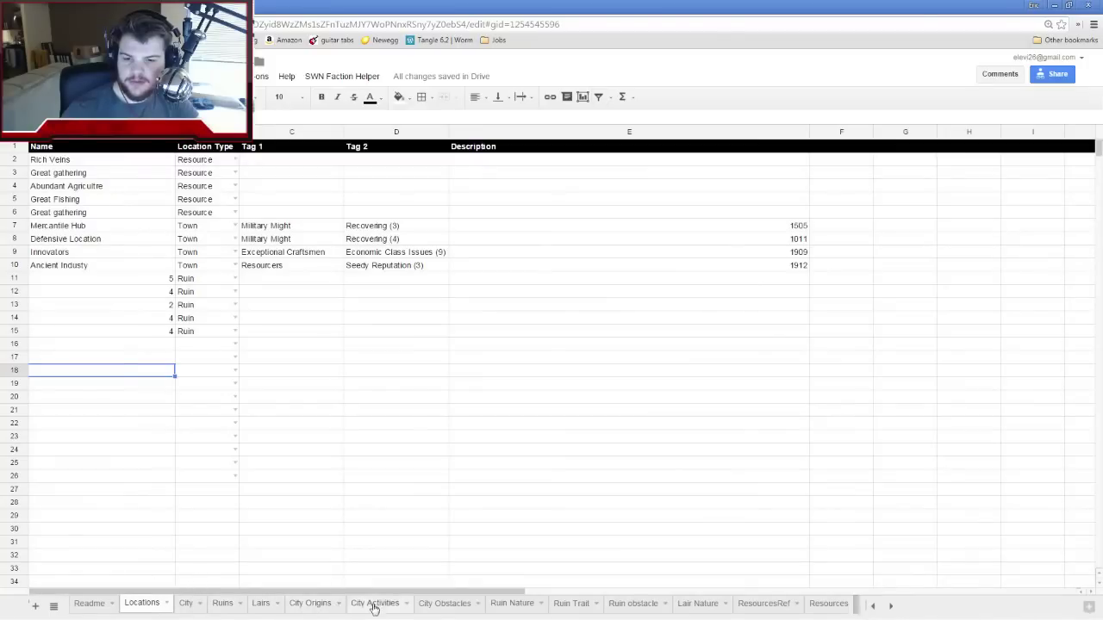
click(515, 603)
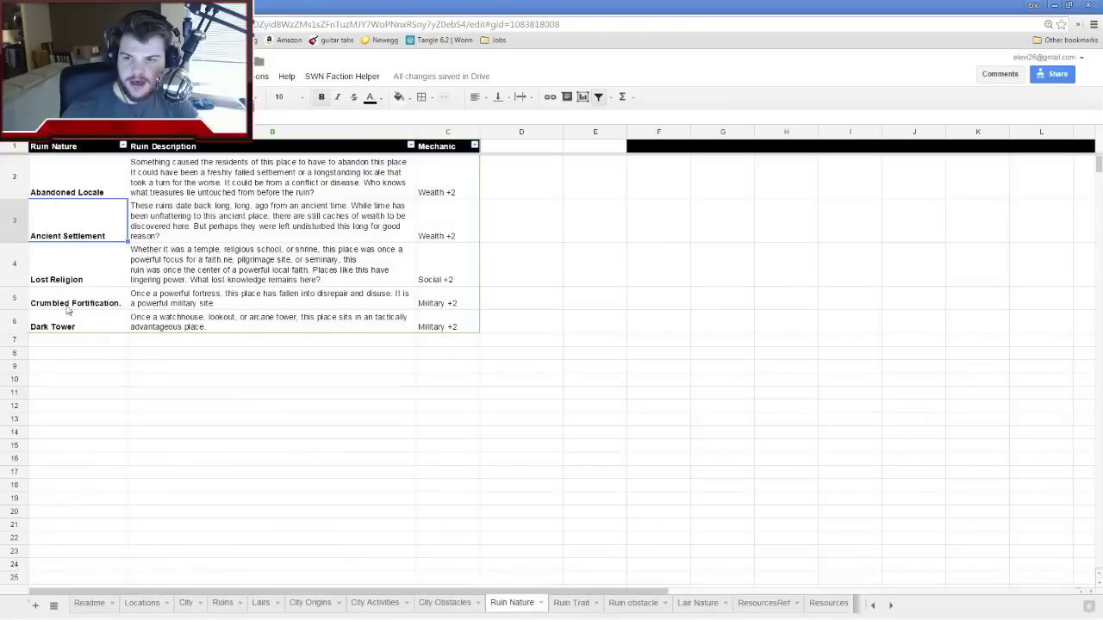
click(59, 328)
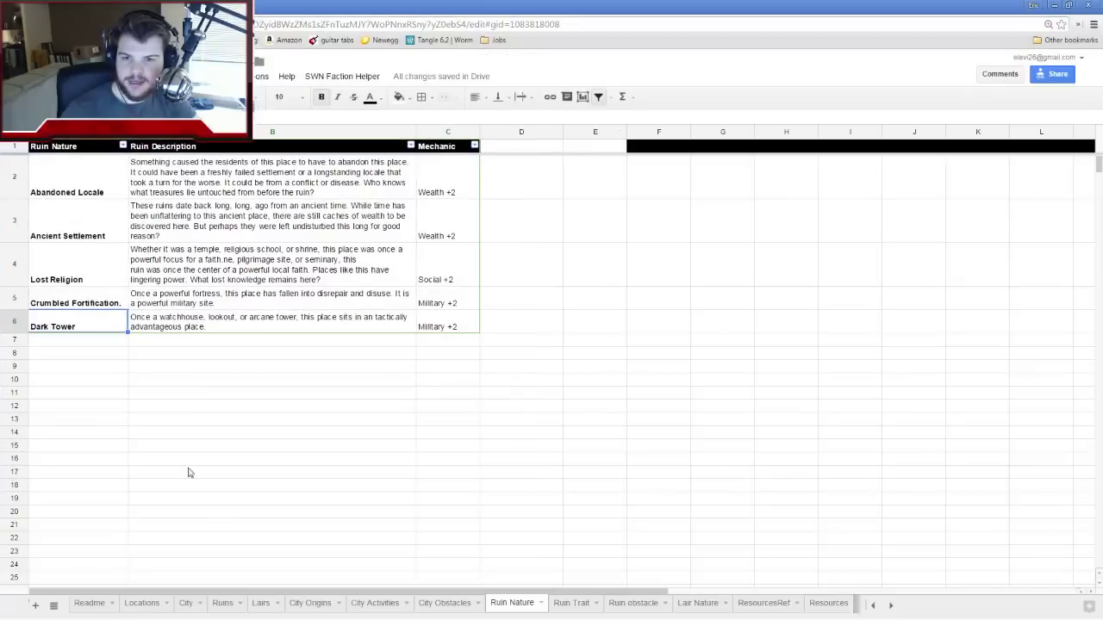
click(142, 603)
click(93, 278)
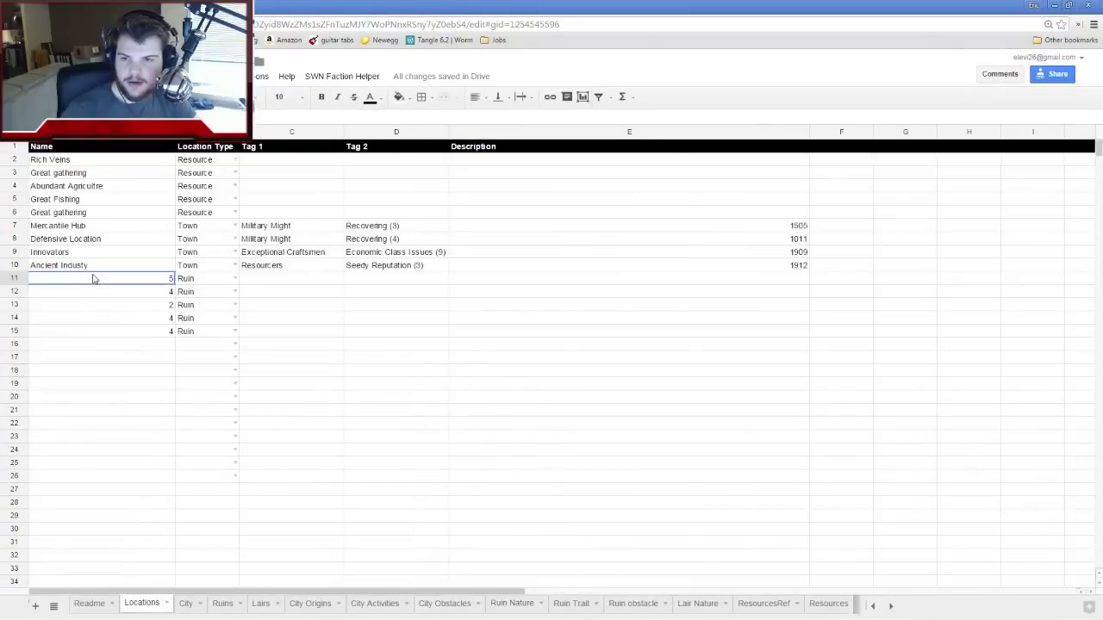
key(Delete)
text(Dark Tower)
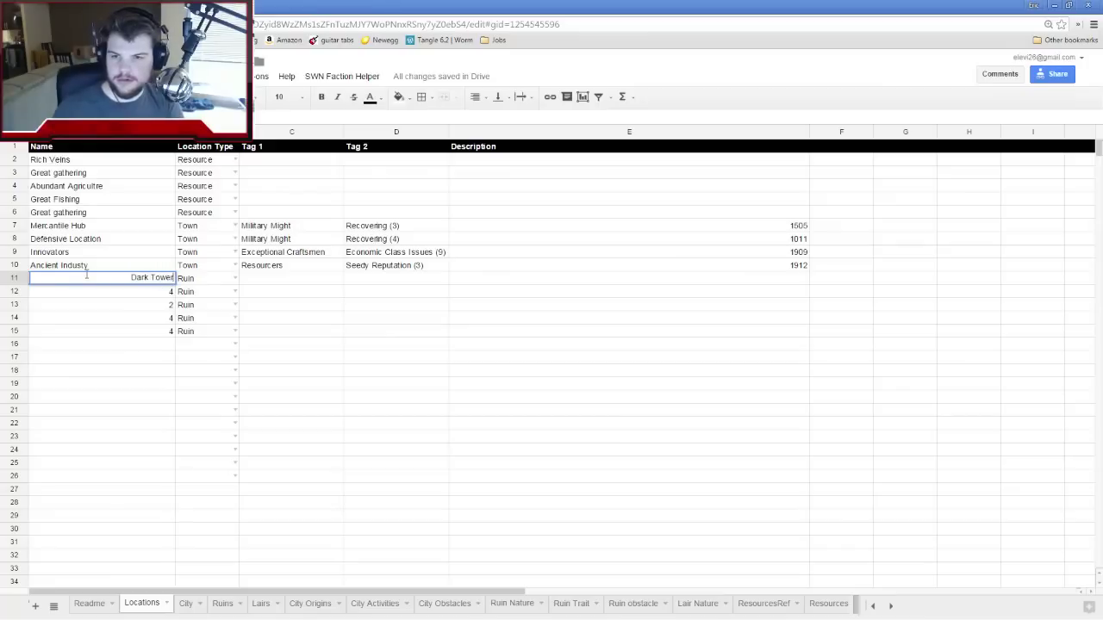
key(Return)
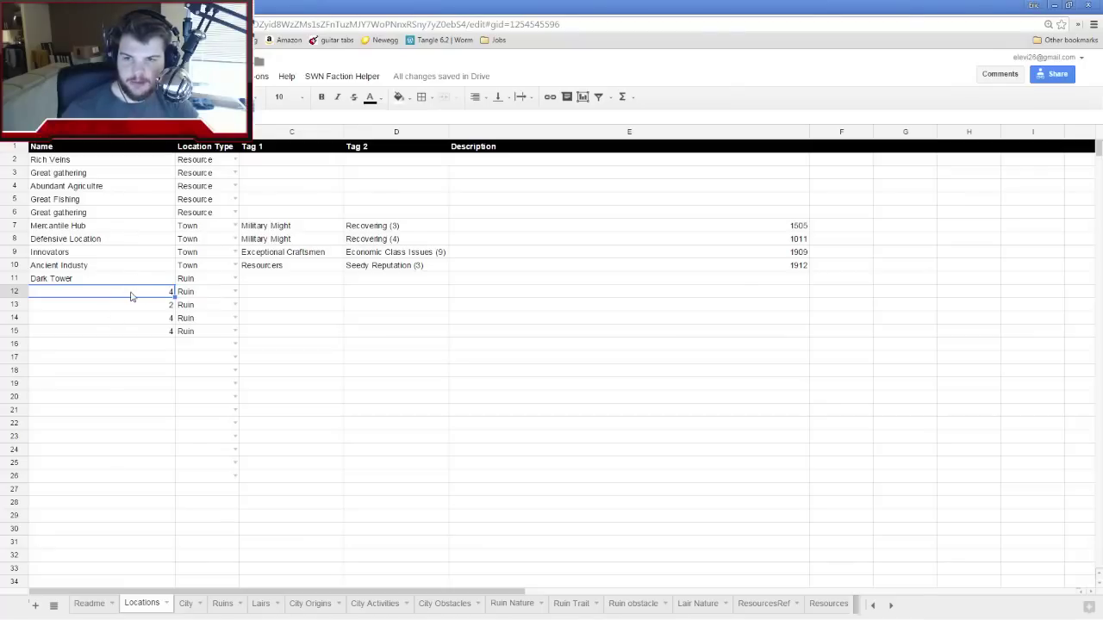
Look up nature 4 on the Ruin Nature sheet and name the ruin in row 12 of the Locations sheet Crumbled Forts
click(514, 603)
click(74, 306)
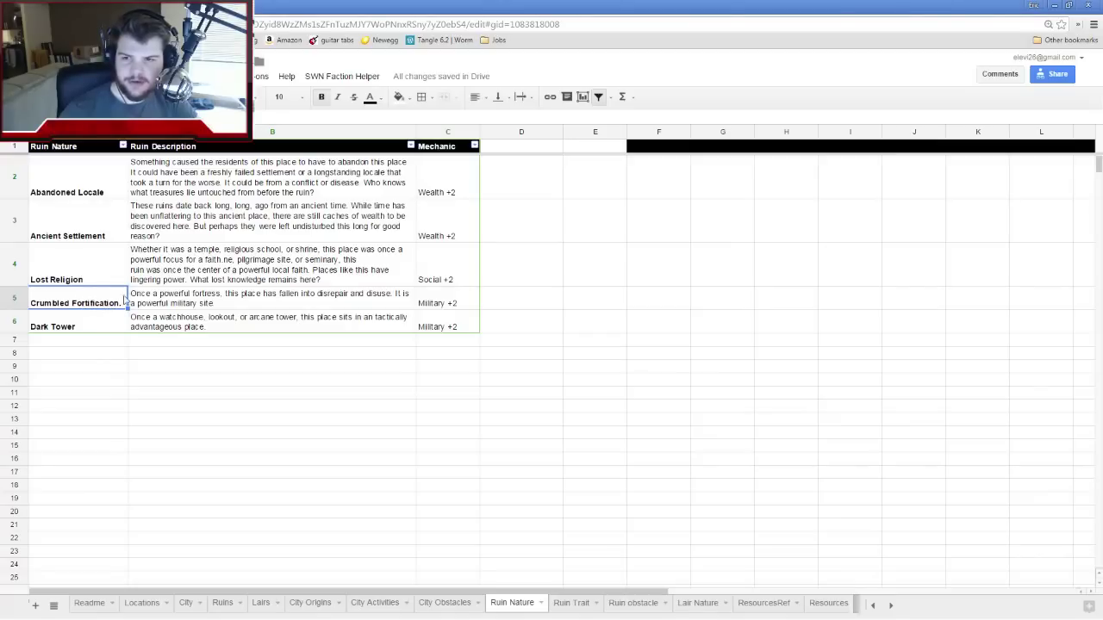
click(142, 603)
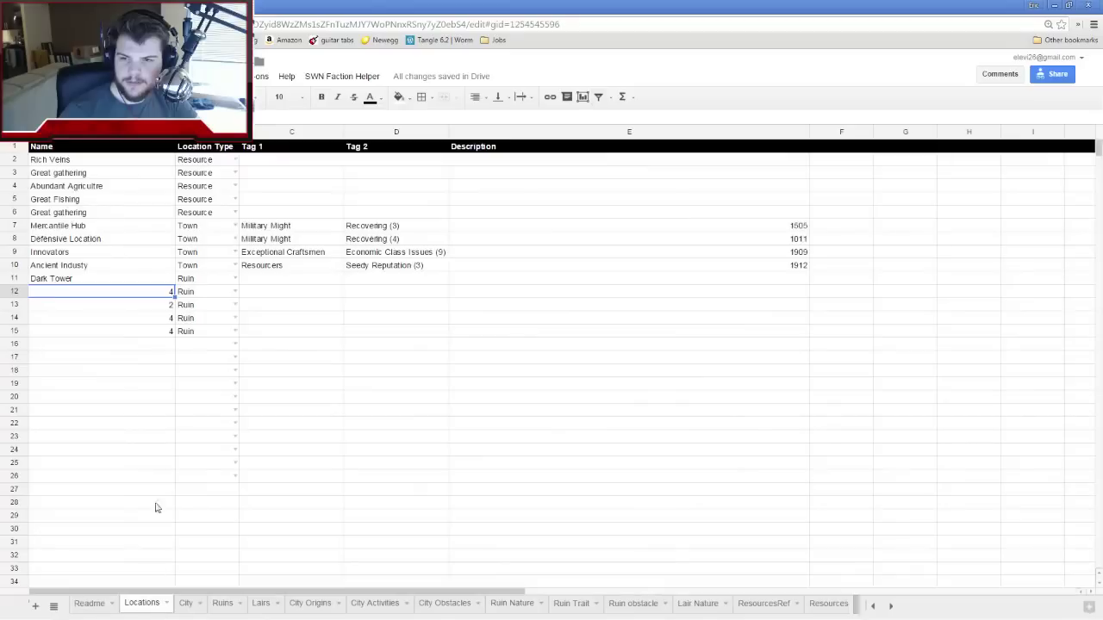
text(Cr)
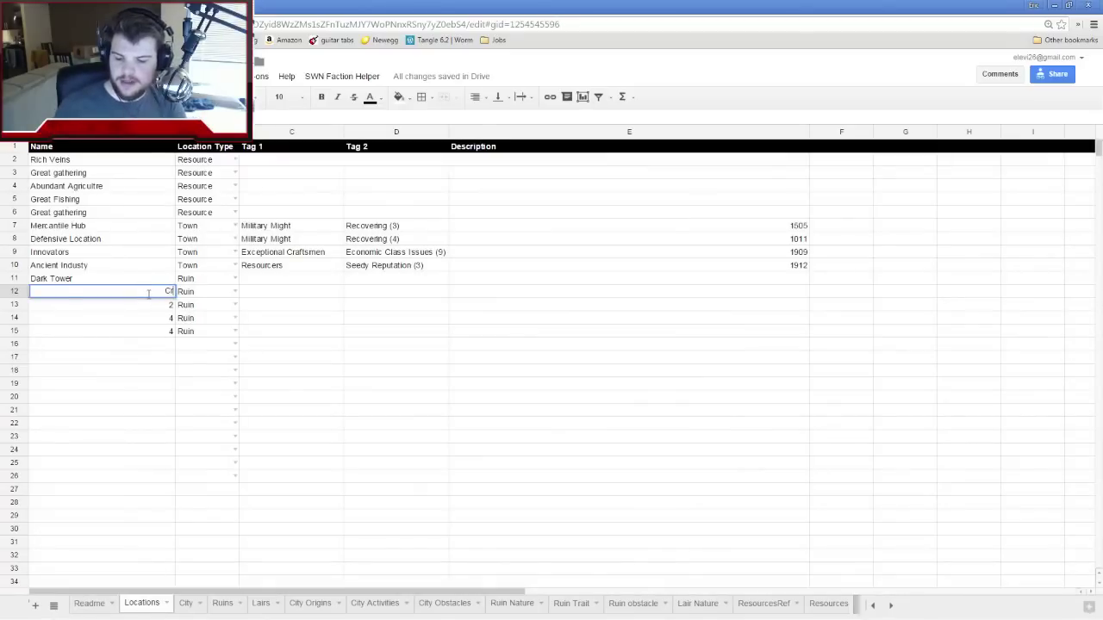
text(umbled Forts)
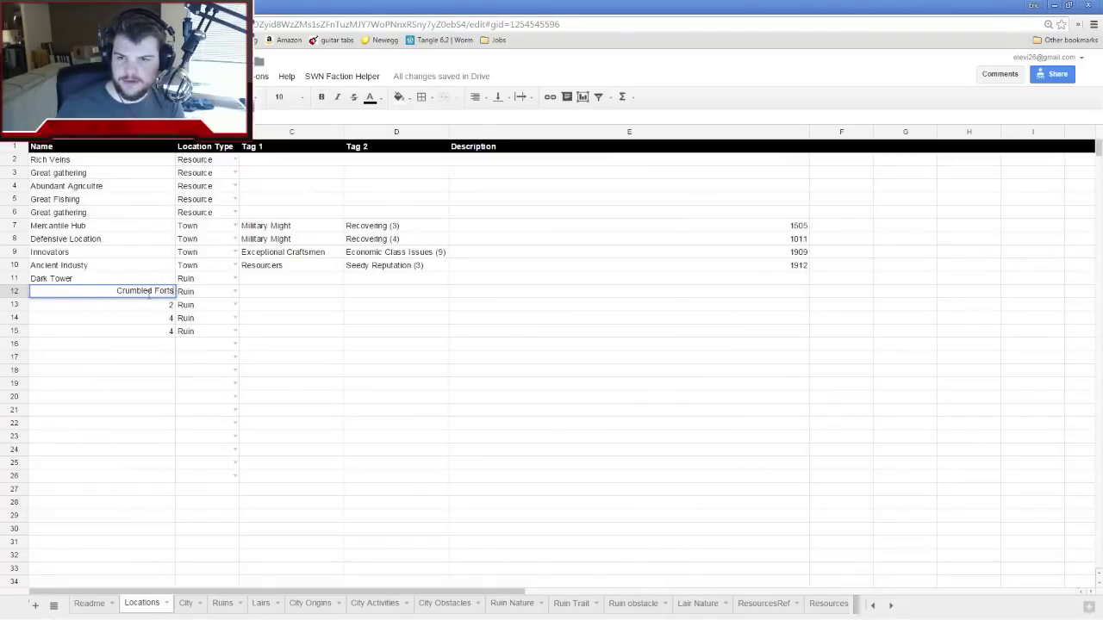
key(Return)
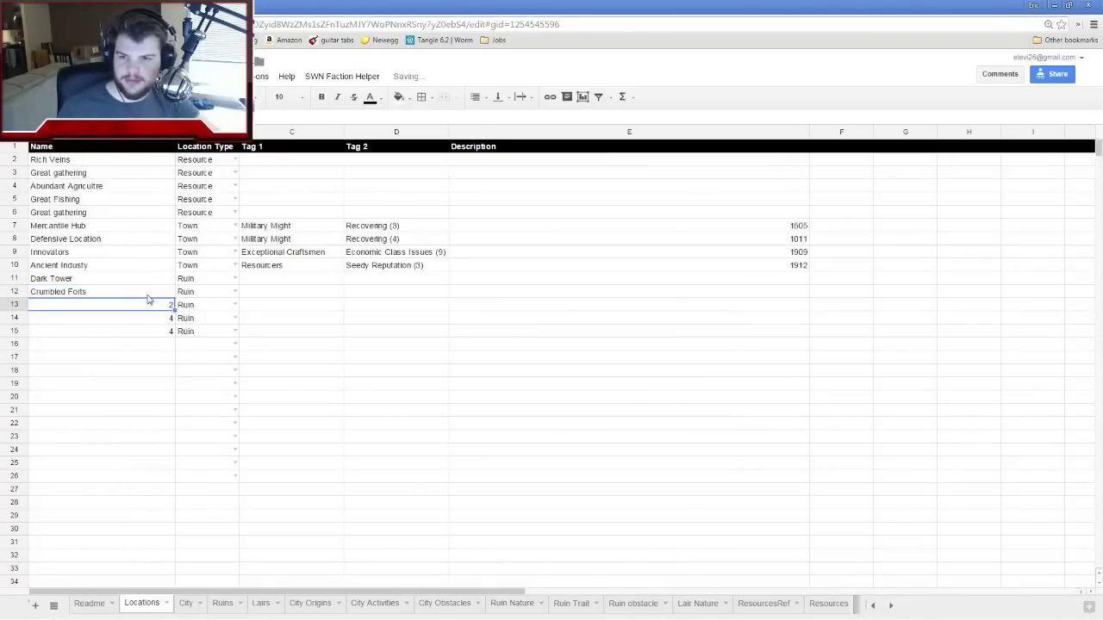
Copy the name Crumbled Forts from row 12 into the Name cells of rows 14 and 15
click(148, 294)
key(ctrl+c)
click(130, 317)
key(ctrl+v)
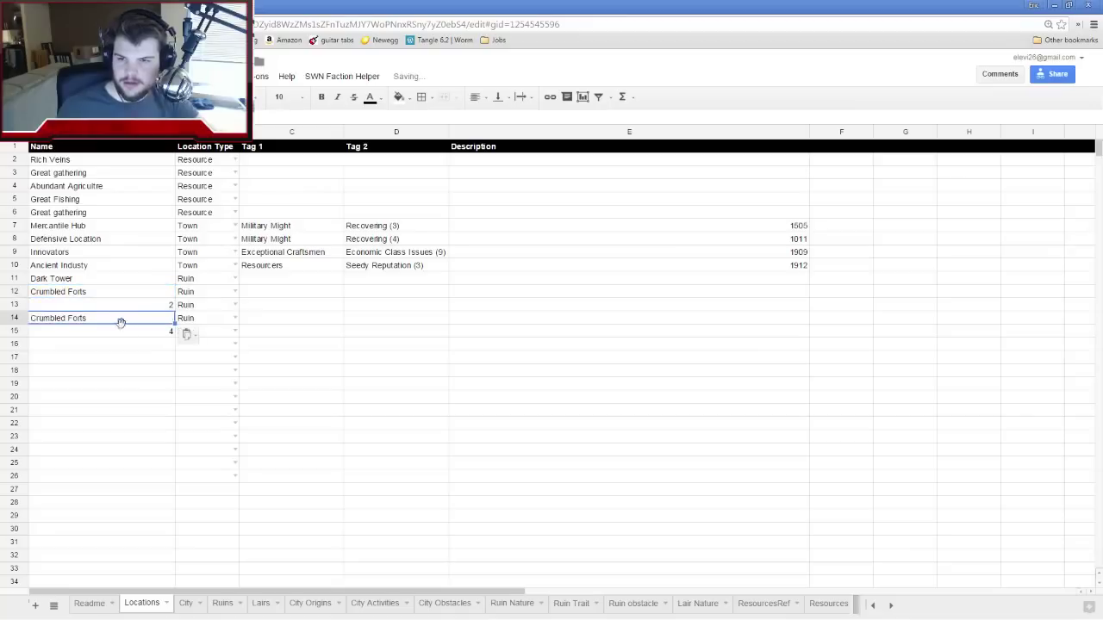
click(116, 331)
key(ctrl+v)
click(103, 357)
Look up nature 2 on the Ruin Nature sheet and name the ruin in row 13 of the Locations sheet Ancient Settlement
click(148, 308)
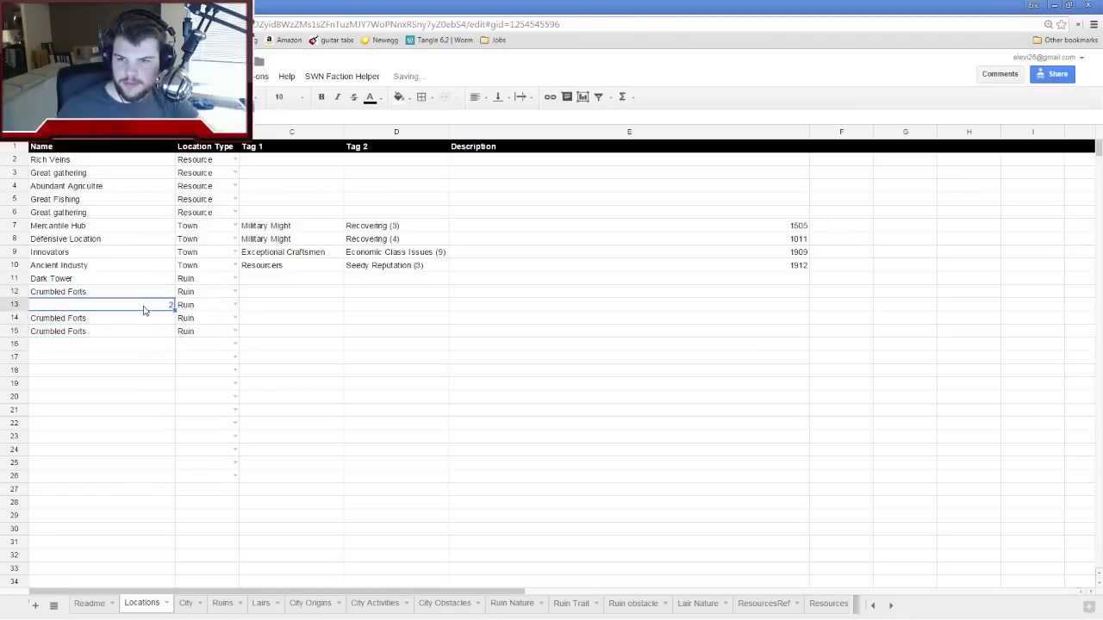
click(513, 603)
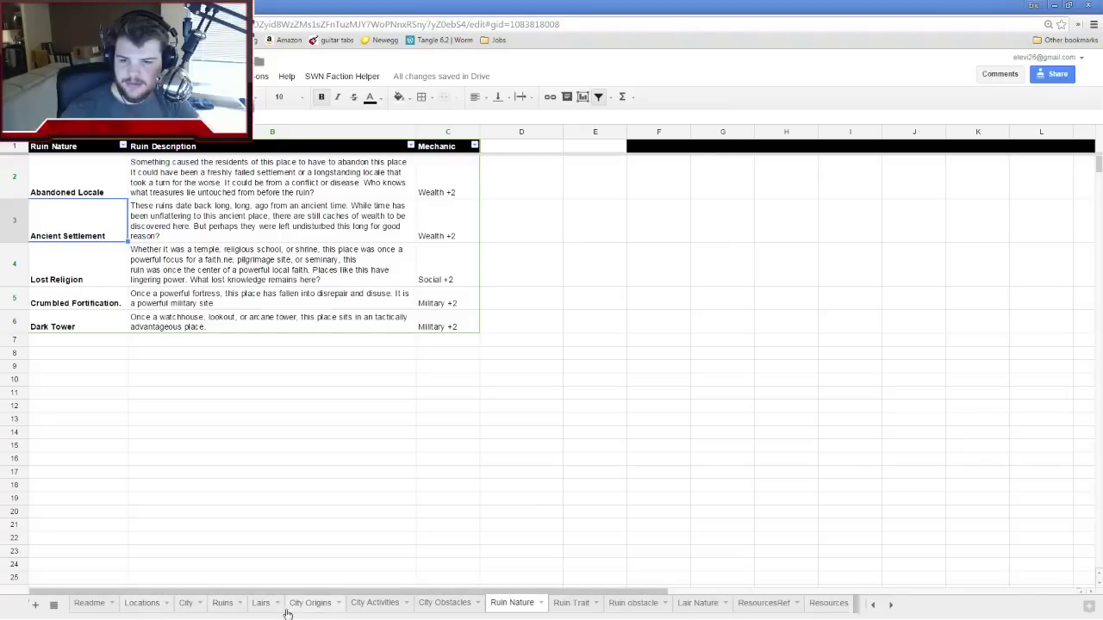
click(142, 603)
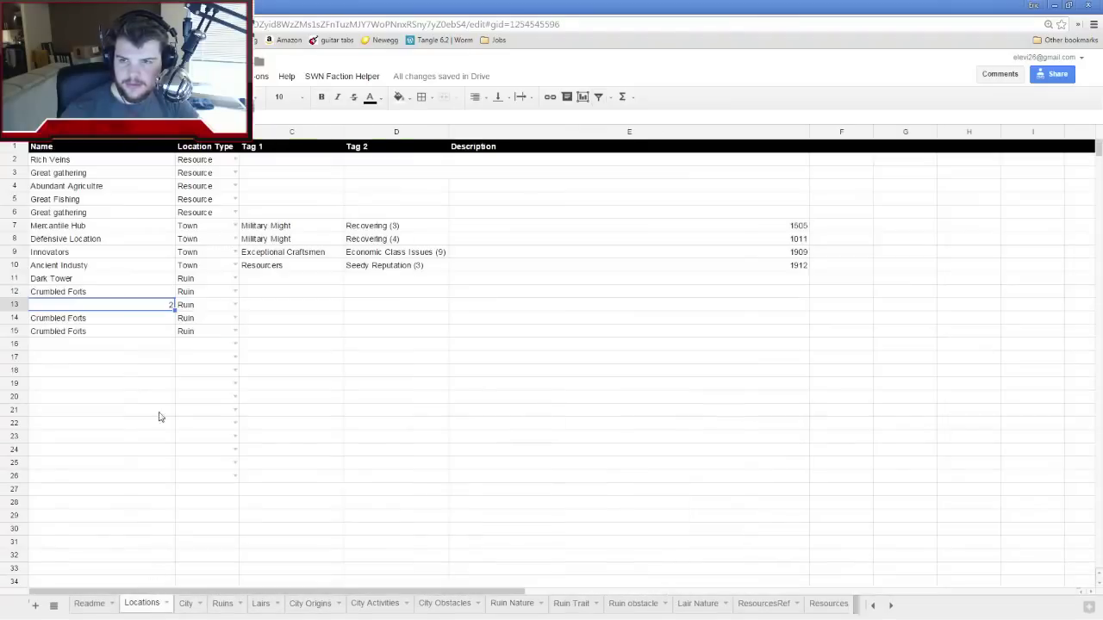
click(98, 305)
key(BackSpace)
text(An)
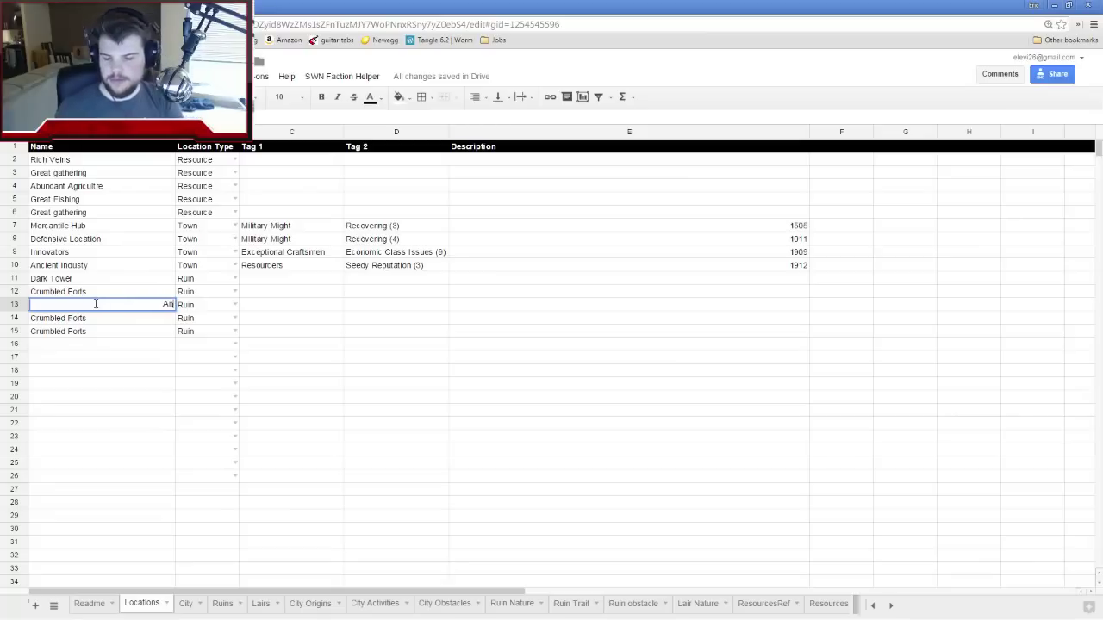
text(c)
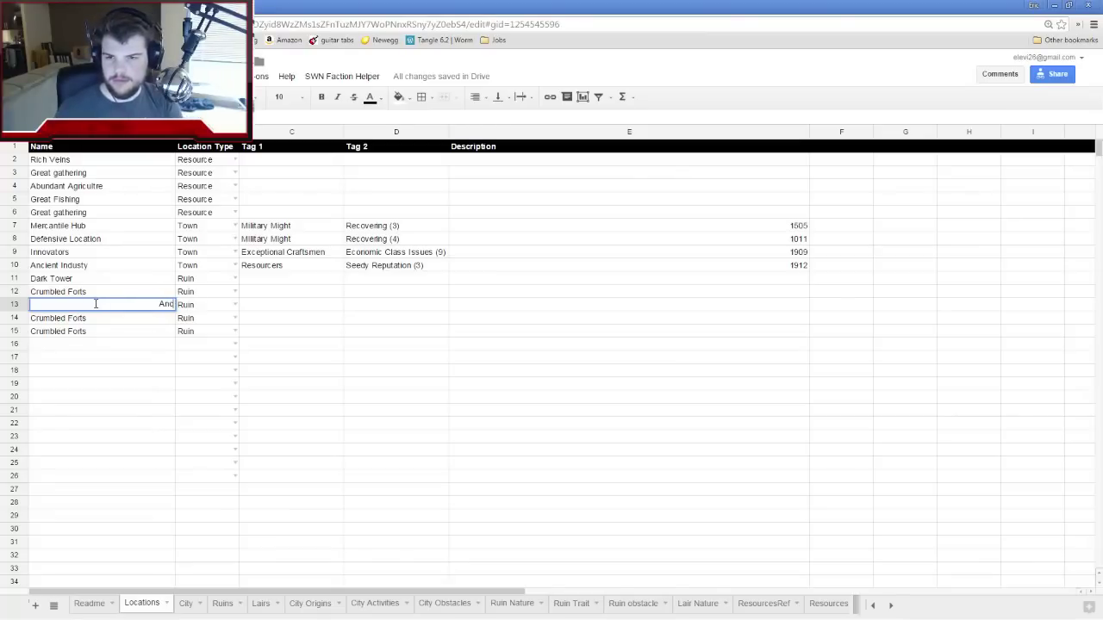
text(elent Settlement)
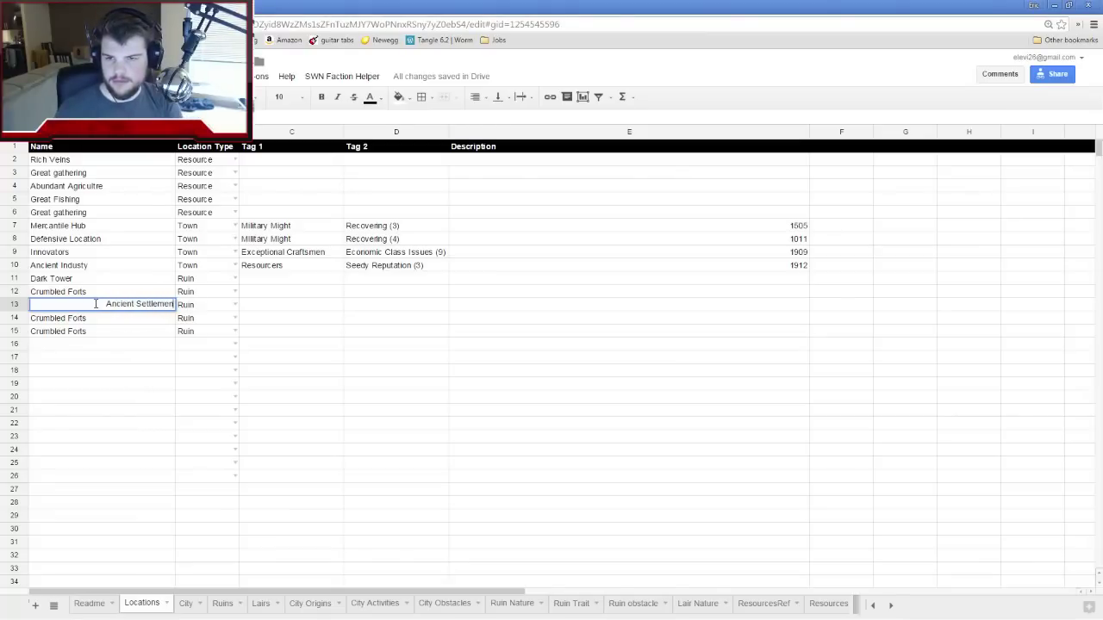
key(Return)
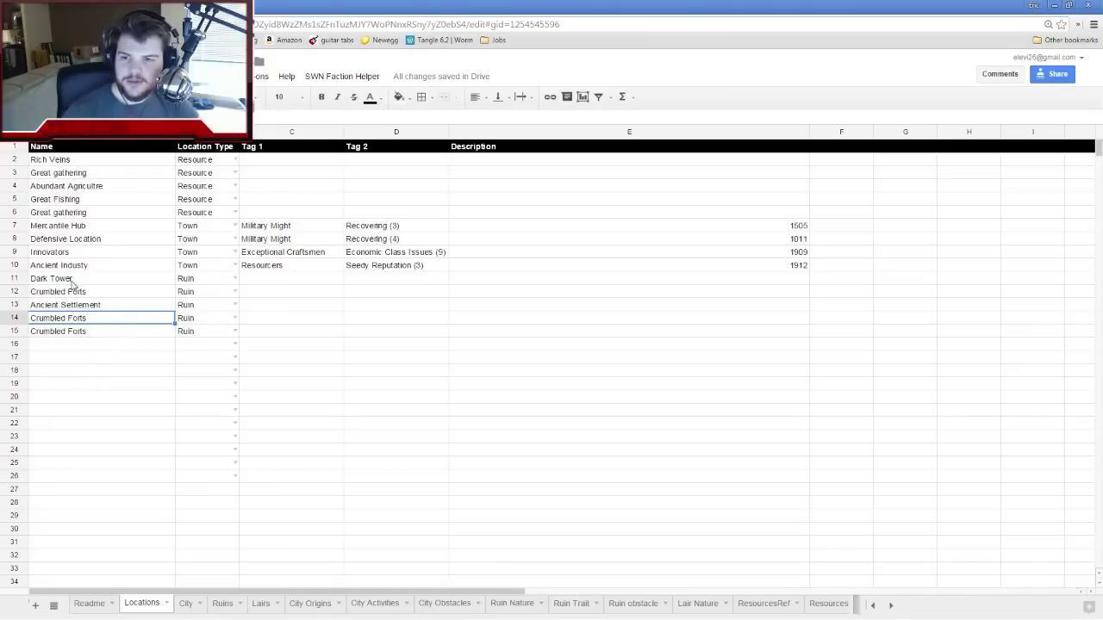
Consult the Ruin Trait sheet and roll 5d8 in the Roll20 chat for the five ruins' traits
click(570, 605)
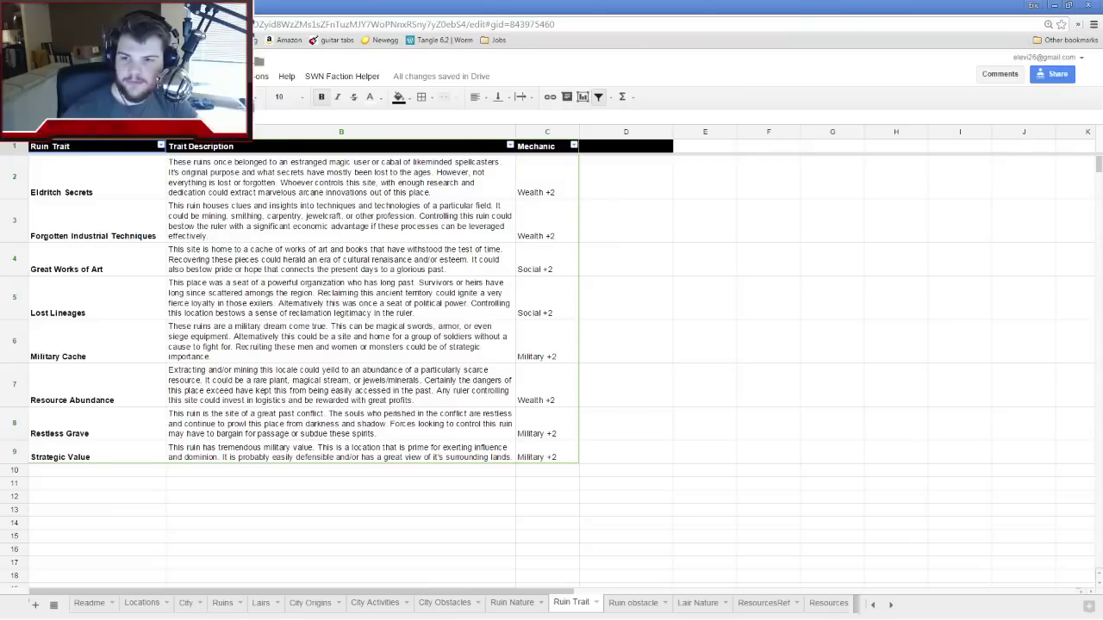
key(ctrl+Tab)
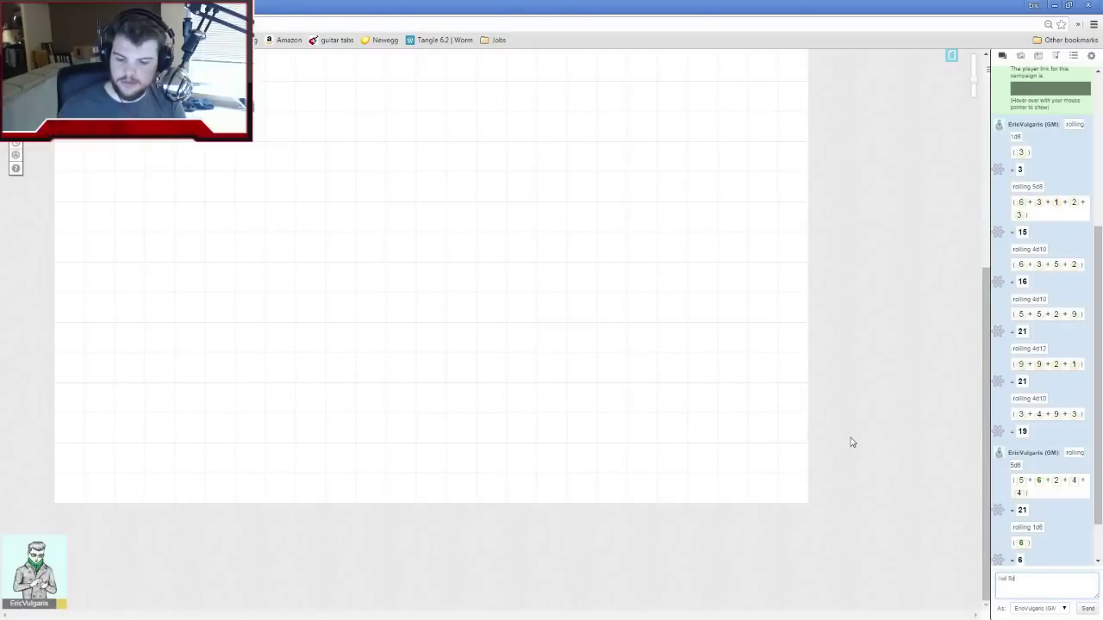
text(8)
key(Return)
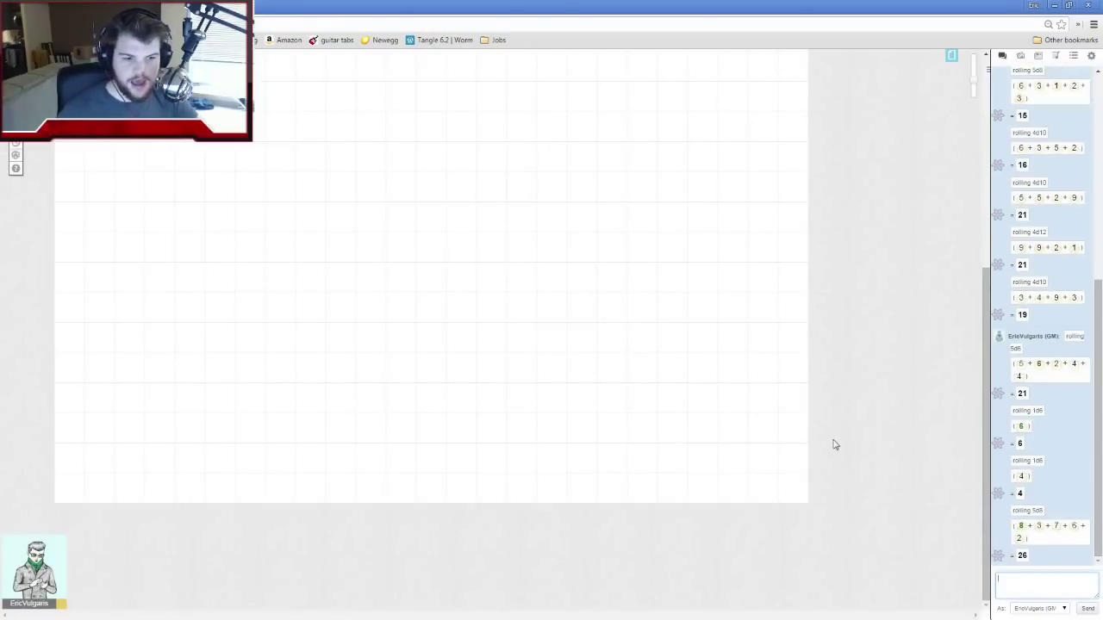
Return to the Locations sheet and enter the trait rolls 8, 3, 7, 6 and 2 as Tag 1 of the ruins in rows 11 to 15
key(ctrl+Tab)
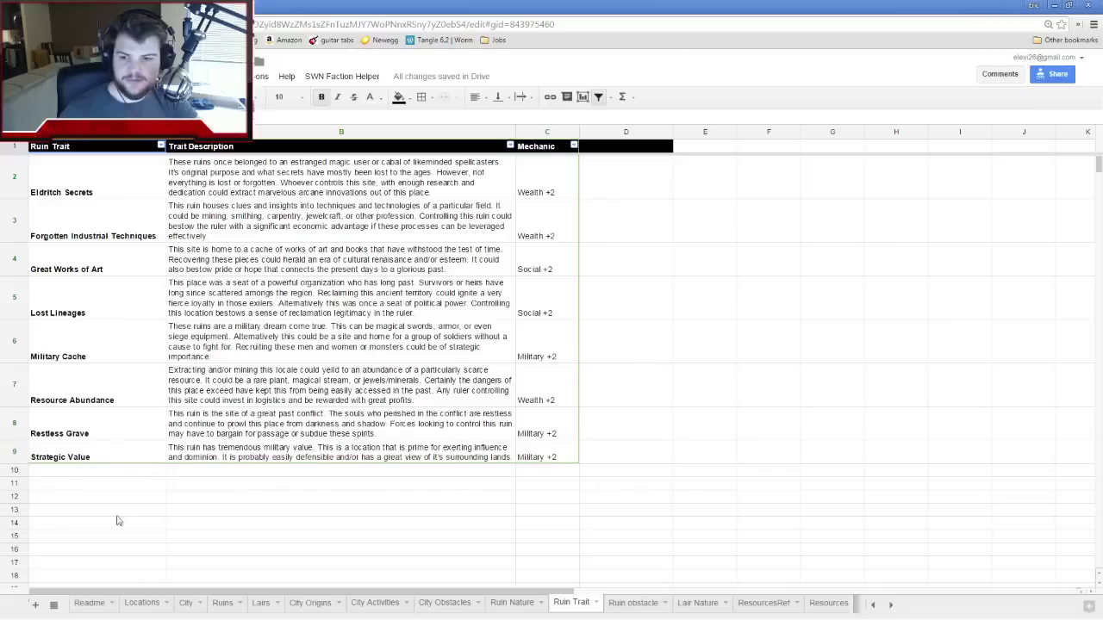
click(139, 602)
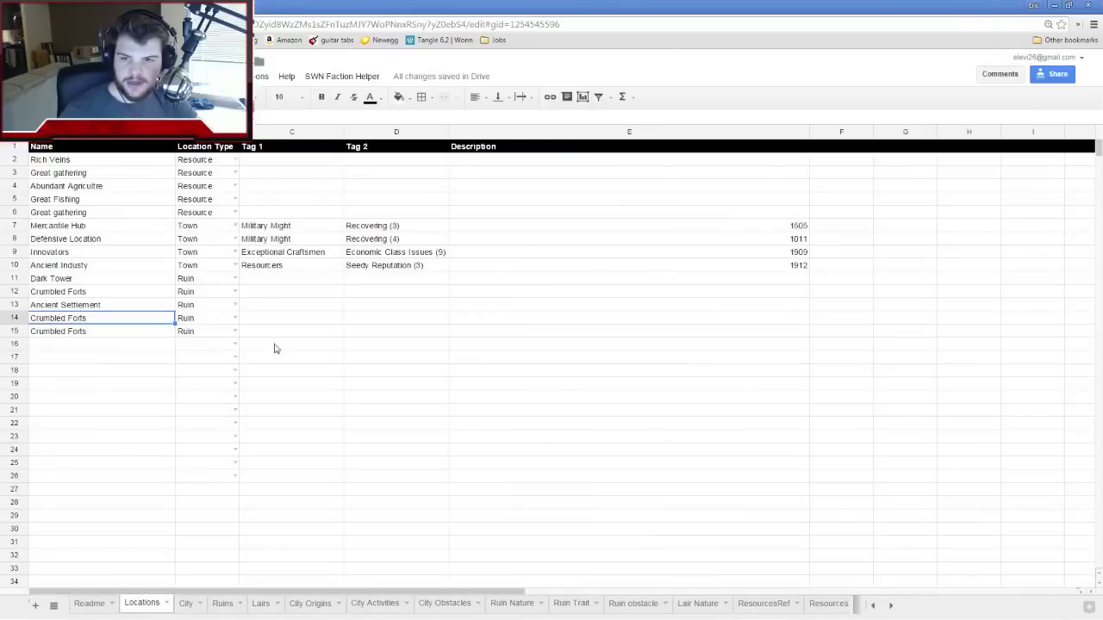
click(261, 281)
text(8)
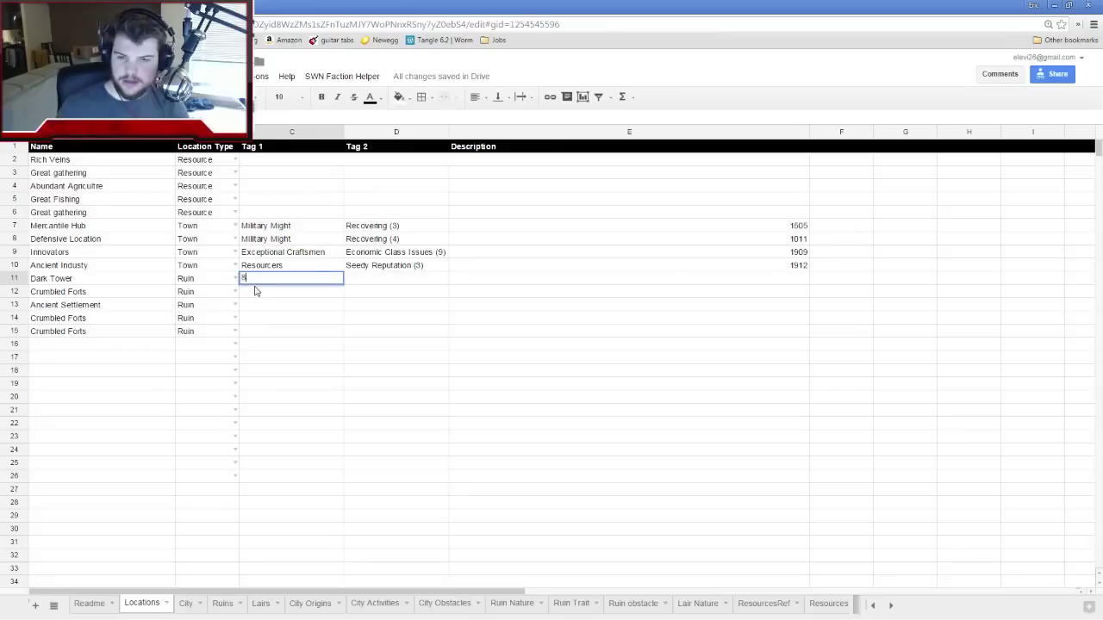
key(Return)
text(3)
key(Return)
text(7)
key(Return)
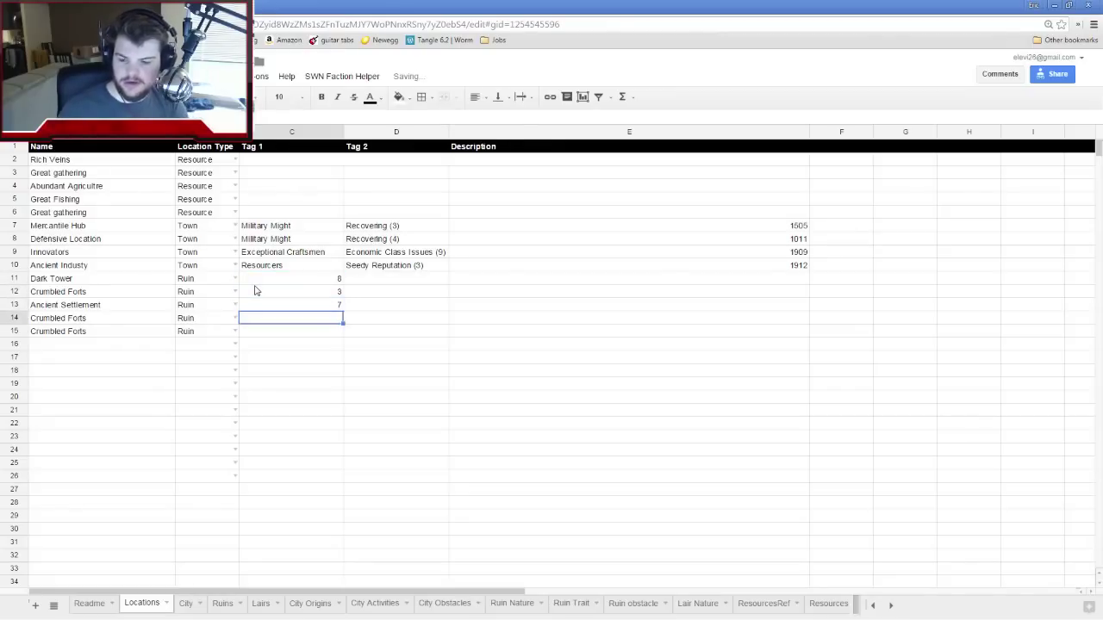
text(8)
key(Return)
text(2)
key(Return)
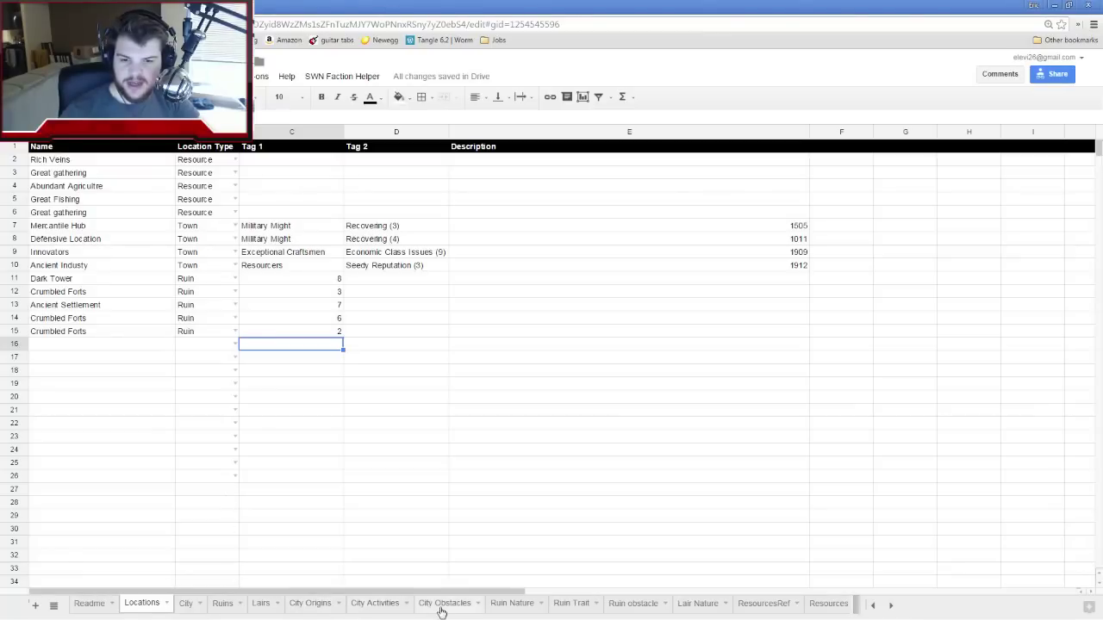
Look up trait 8 on the Ruin Trait sheet and set the Dark Tower's Tag 1 on the Locations sheet to Strategic Value
click(571, 603)
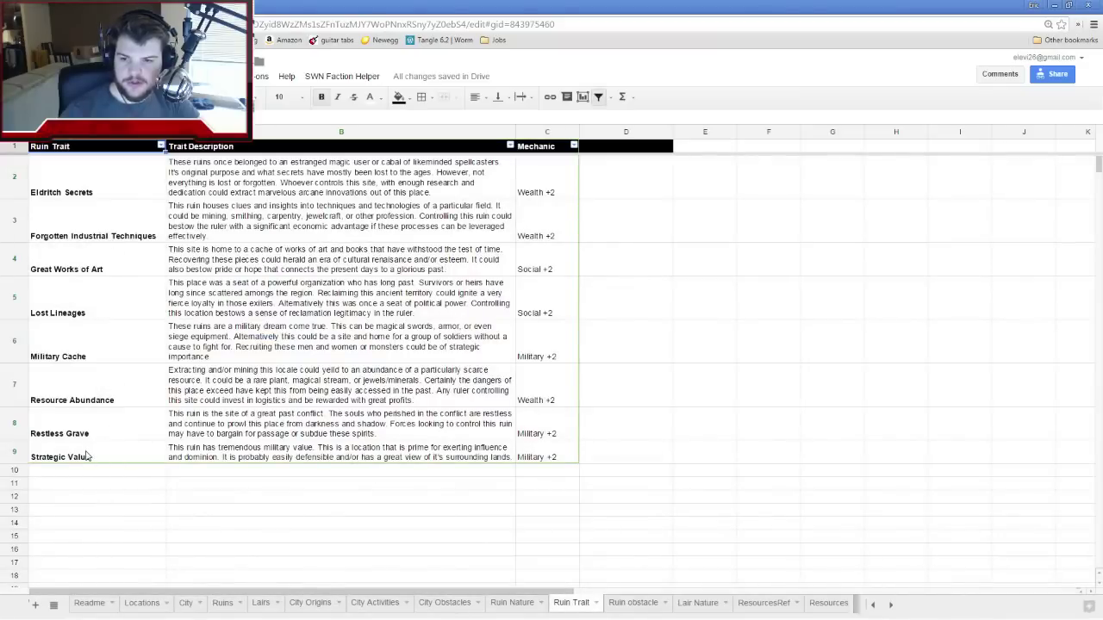
click(202, 453)
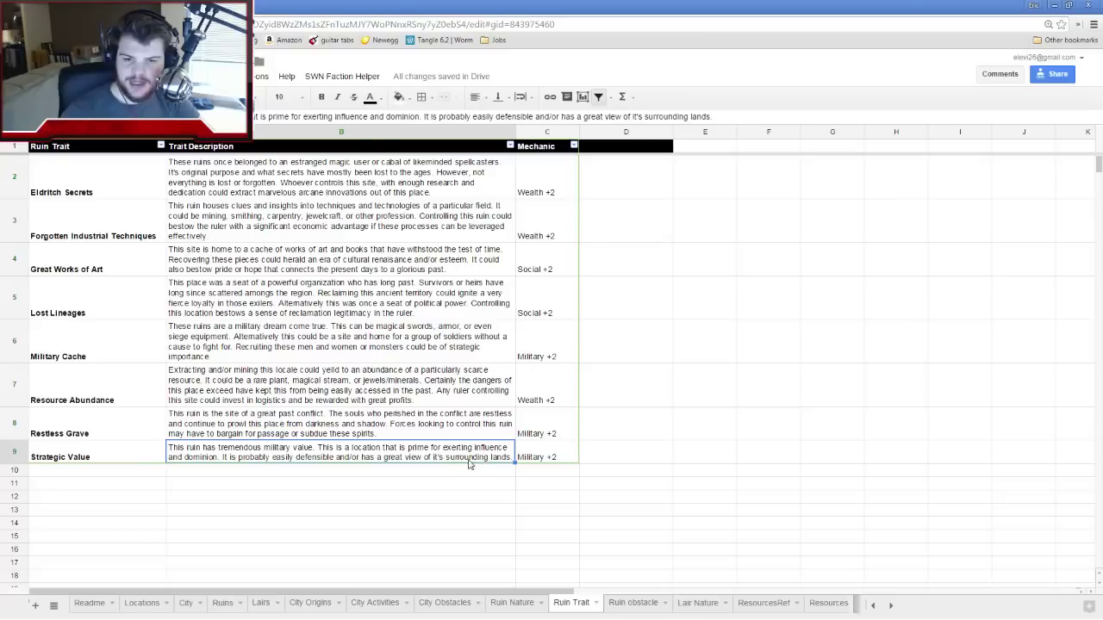
click(142, 603)
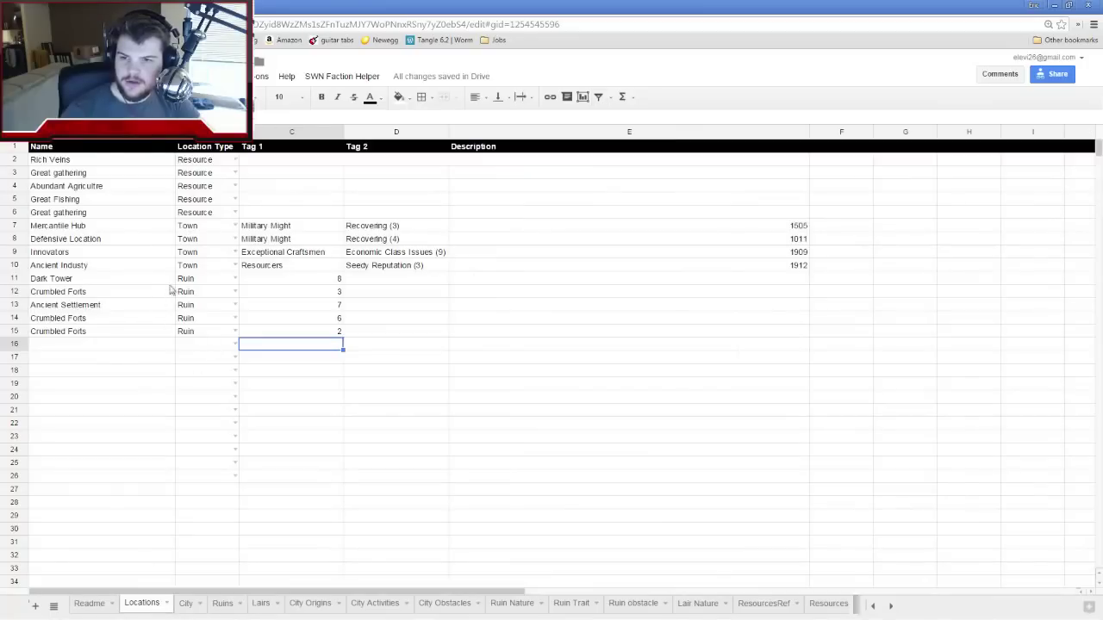
click(301, 280)
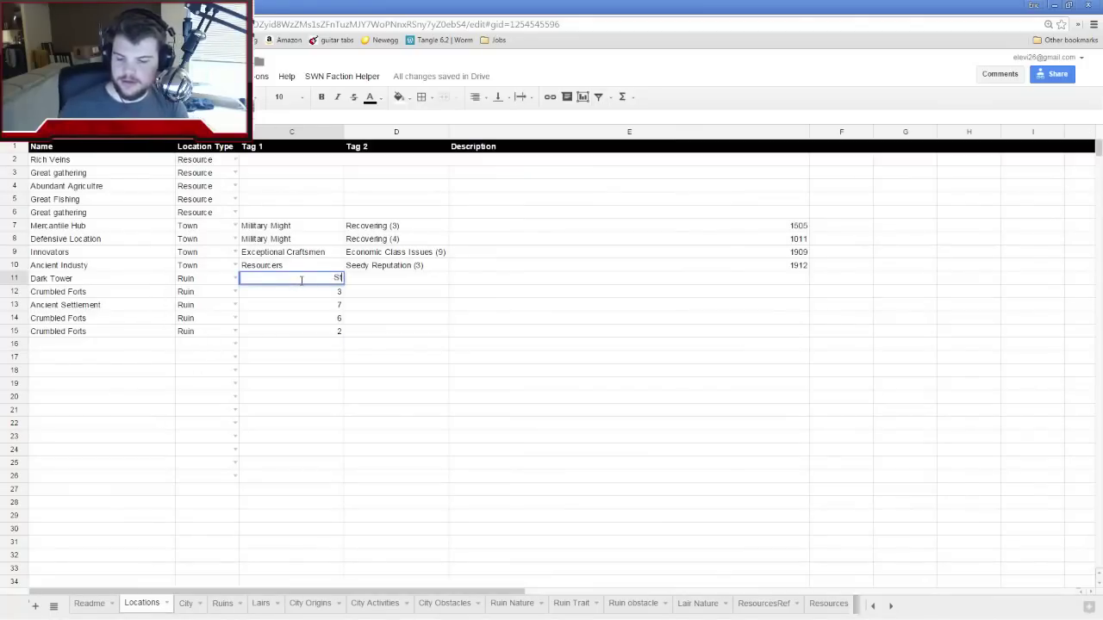
text(Strategic Value)
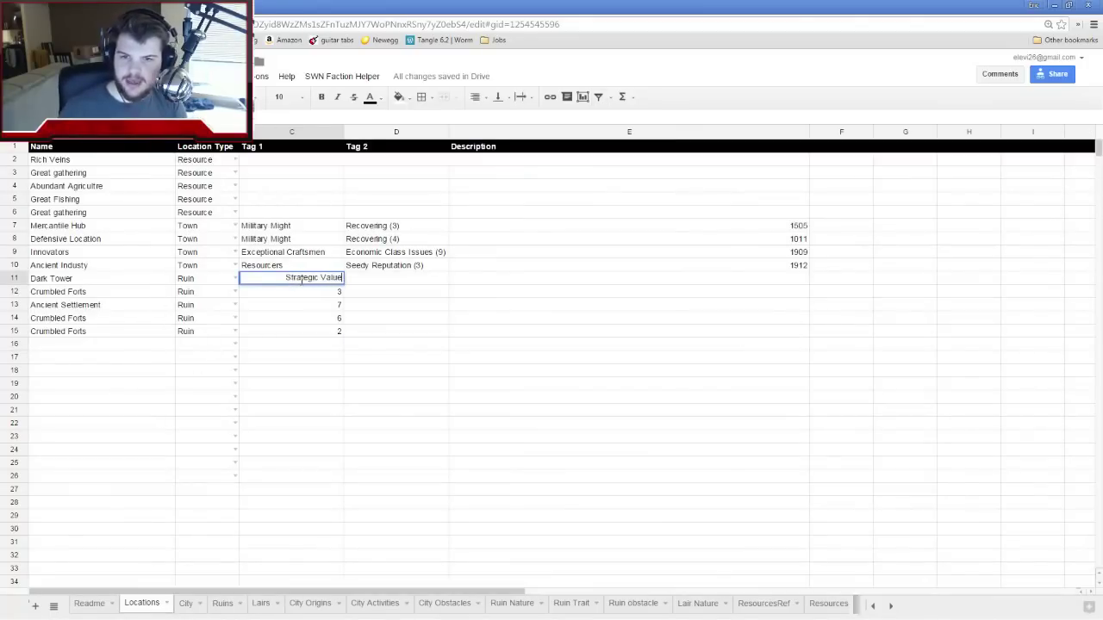
key(Return)
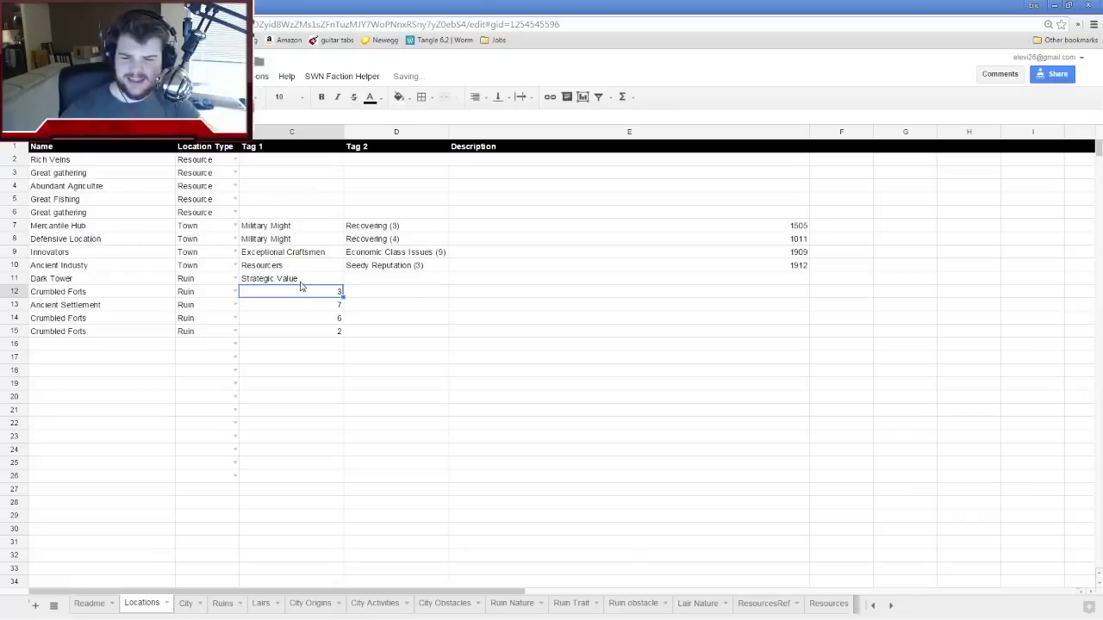
click(299, 282)
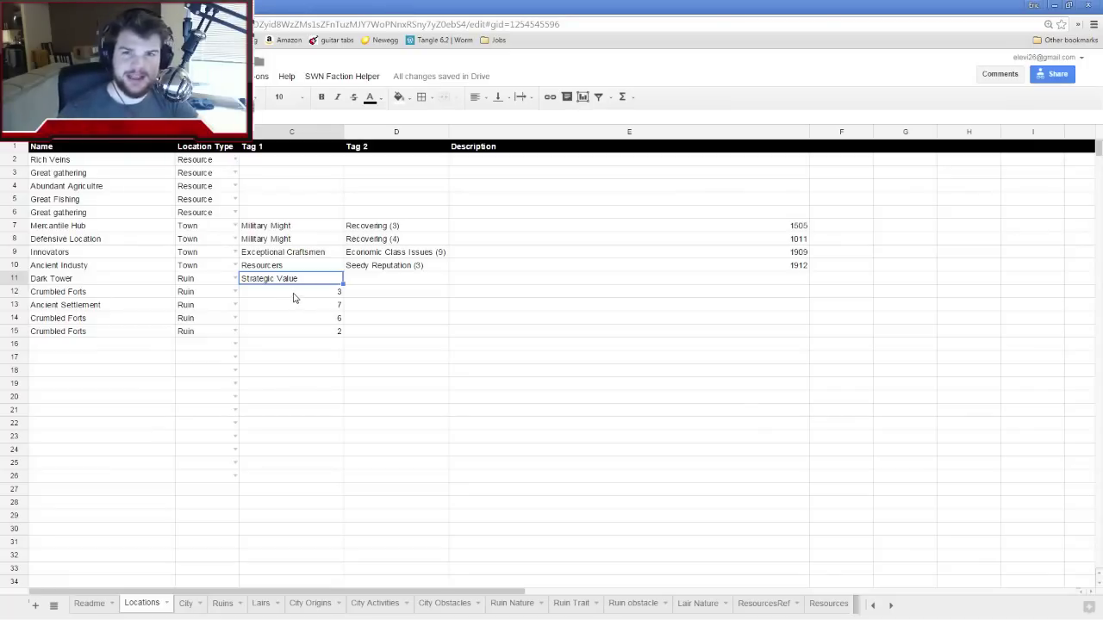
Look up trait 3 on the Ruin Trait sheet and set Tag 1 of the Crumbled Forts in row 12 to Great Works of Art
click(293, 295)
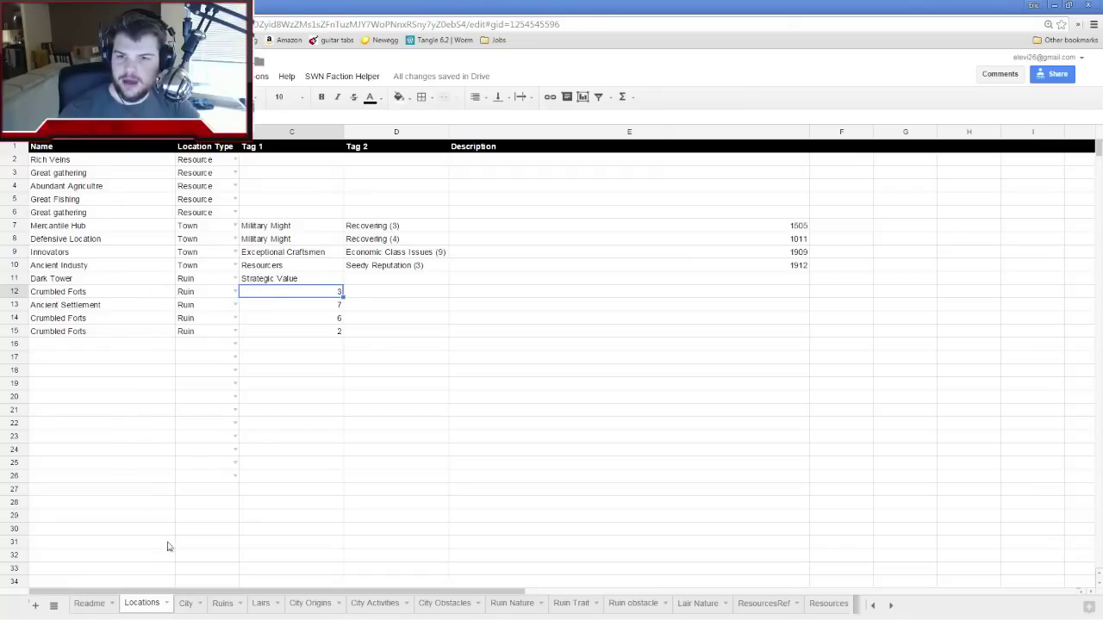
click(569, 607)
click(81, 272)
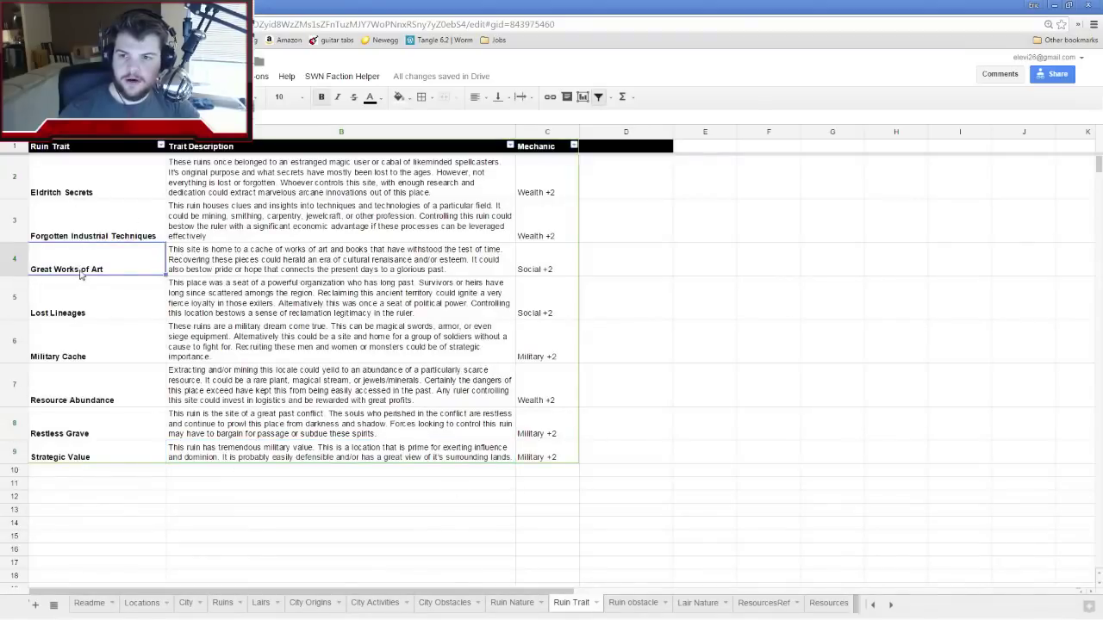
click(197, 269)
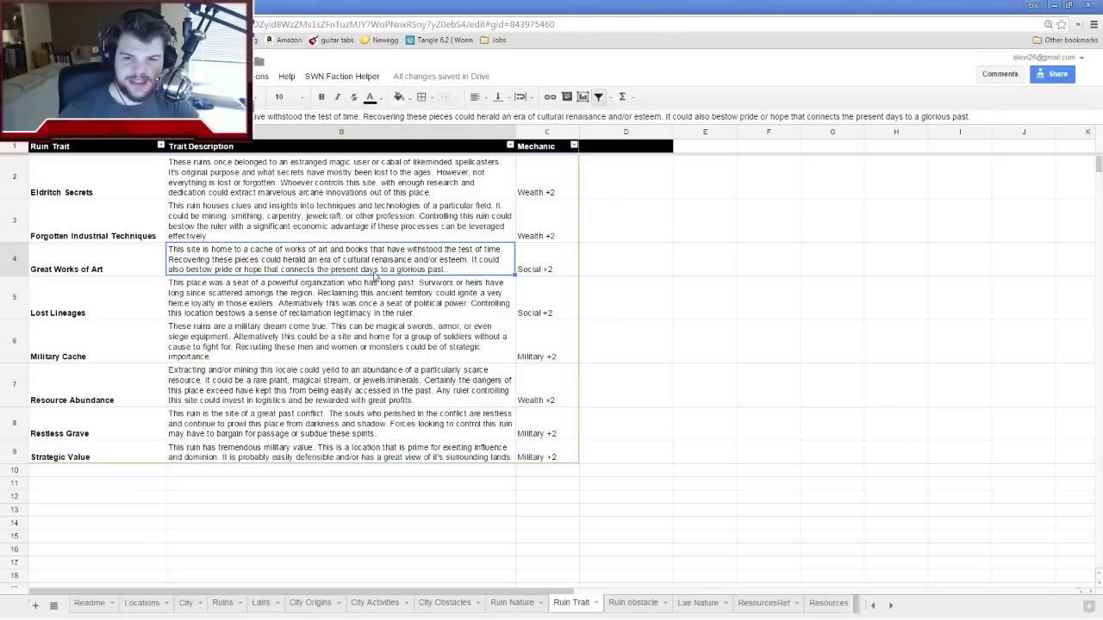
click(142, 603)
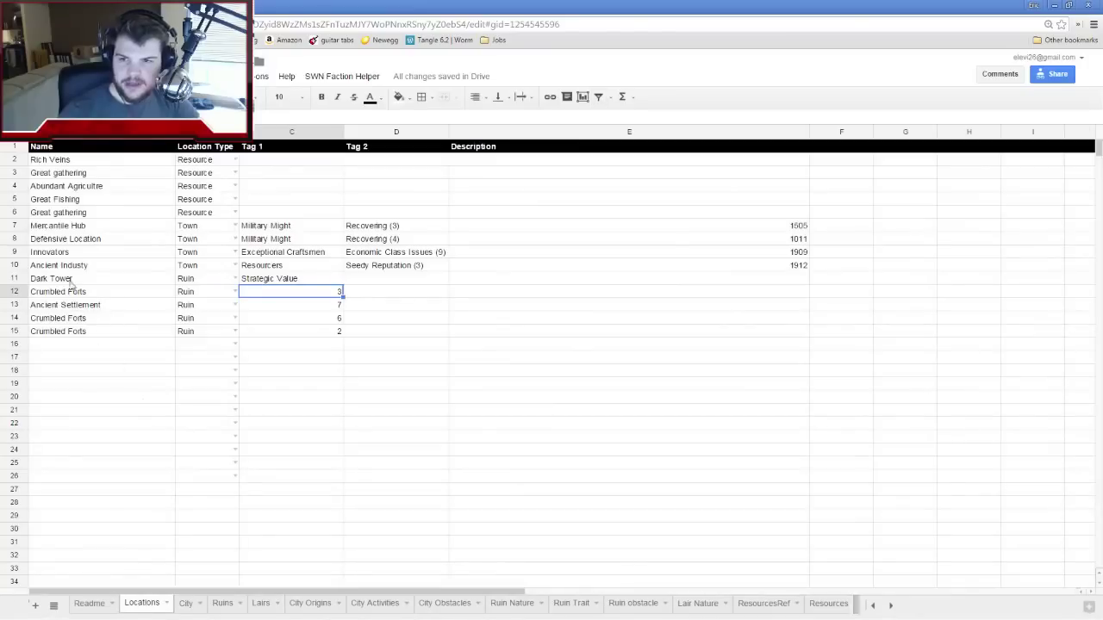
double_click(328, 293)
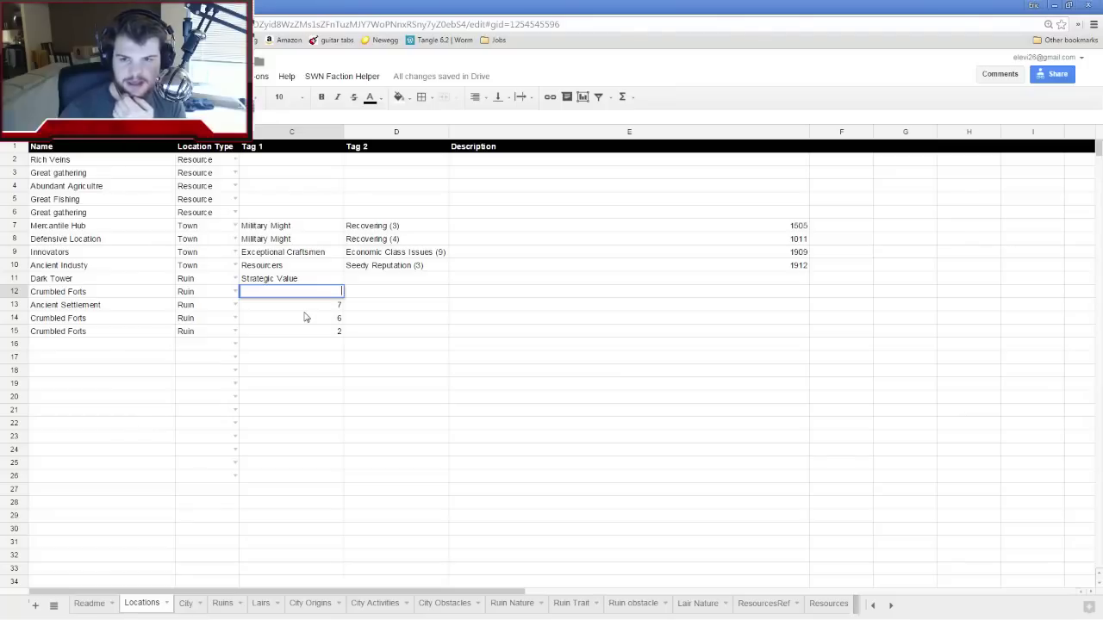
text(Great Works of Art)
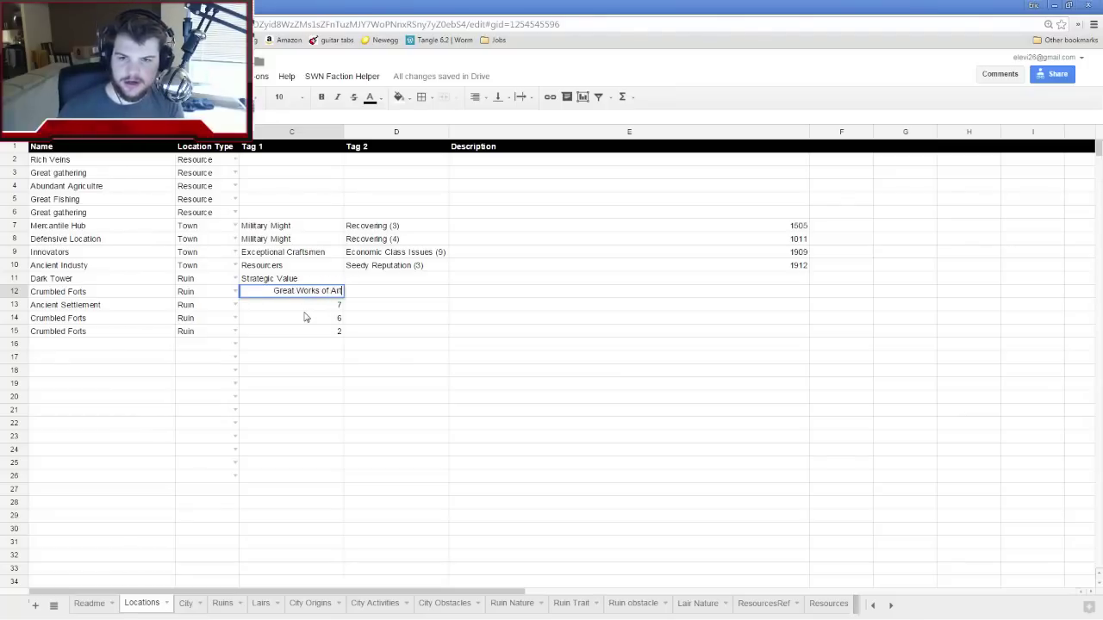
key(Return)
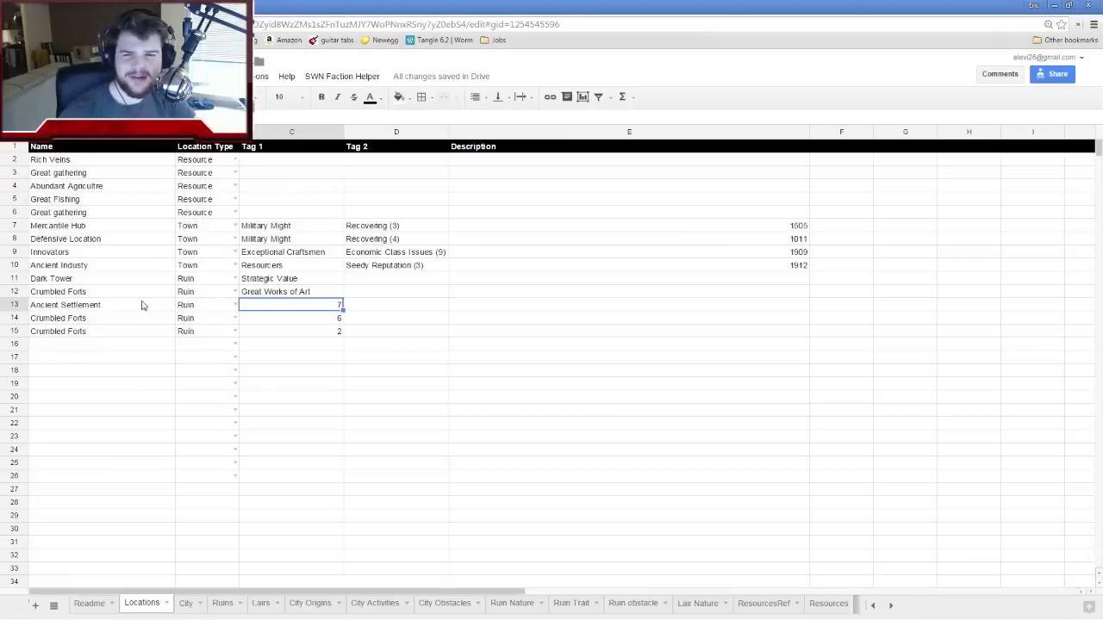
Look up trait 7 on the Ruin Trait sheet and set the Ancient Settlement's Tag 1 on the Locations sheet to Restless Grave
click(68, 312)
click(293, 305)
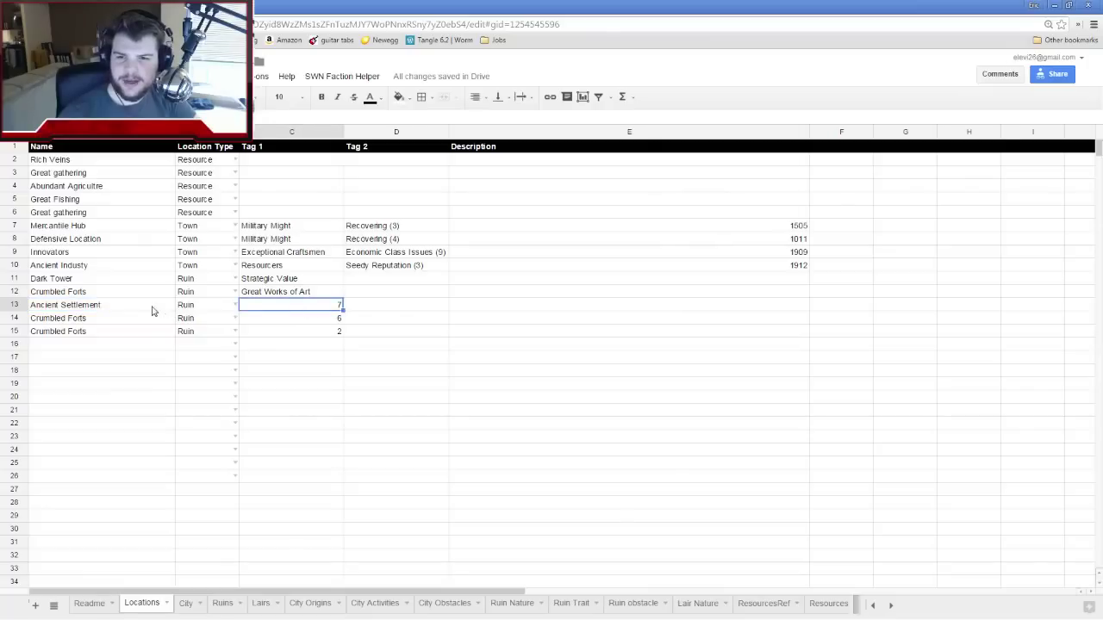
click(584, 610)
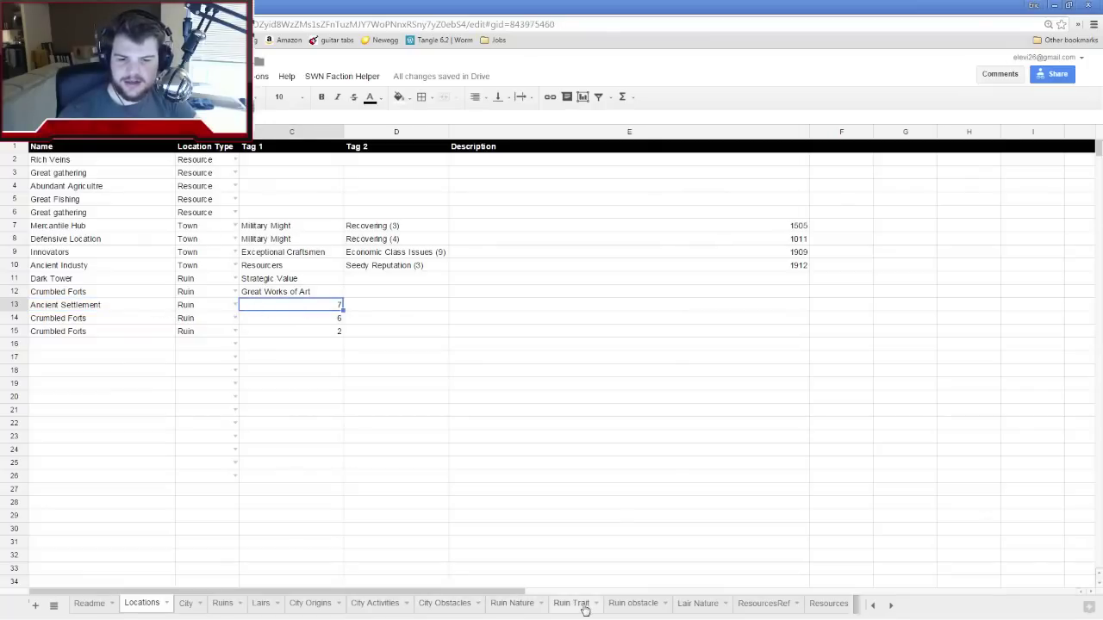
click(87, 431)
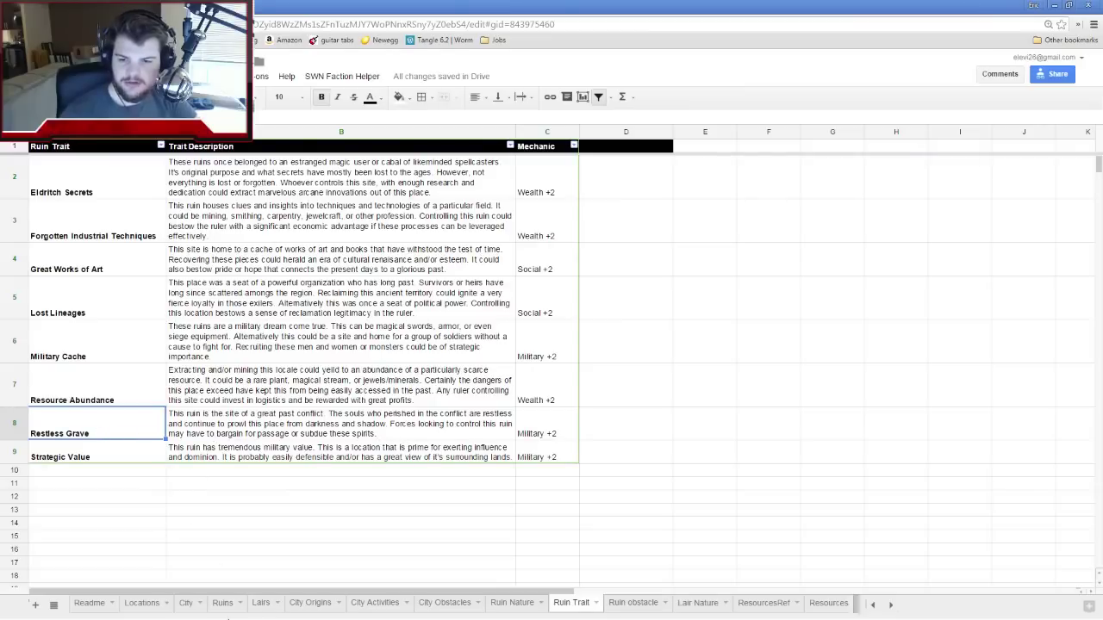
click(159, 606)
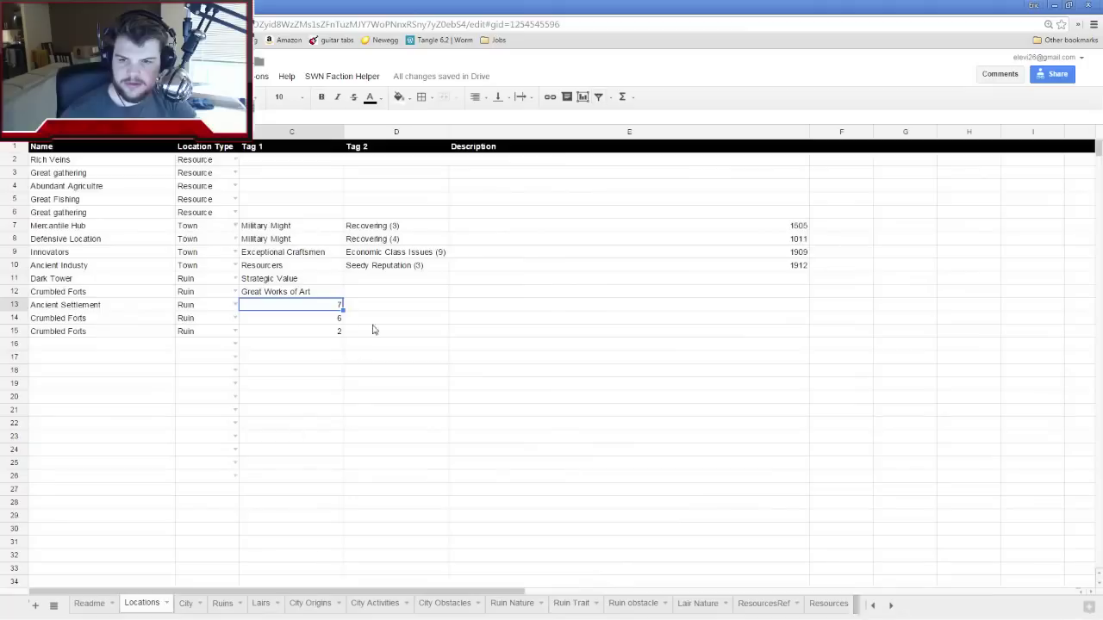
double_click(306, 304)
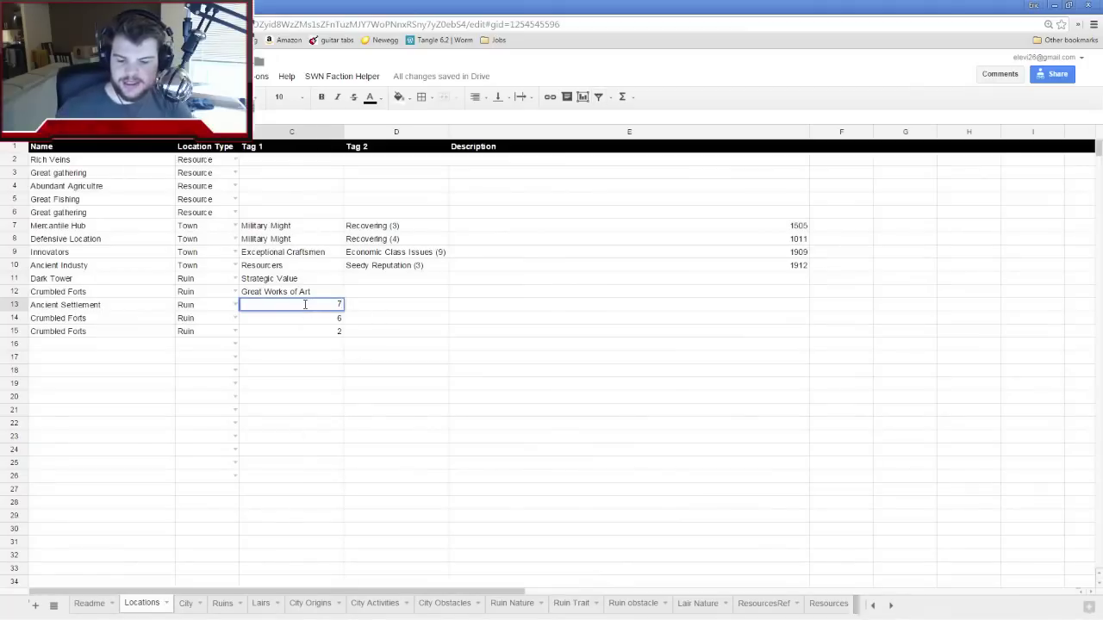
text(Restles)
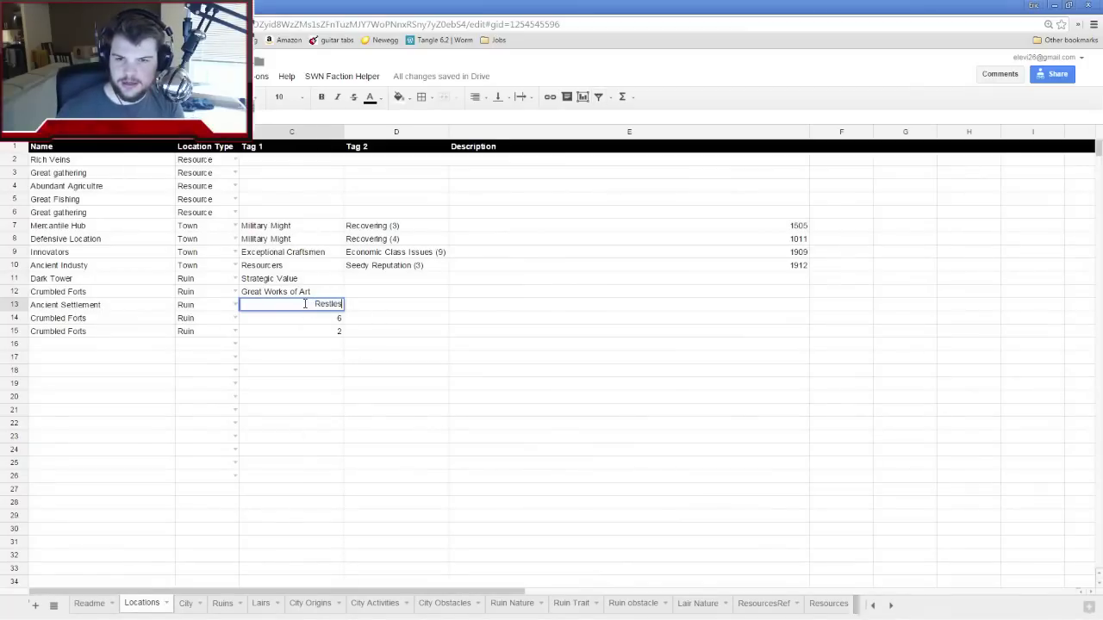
text(s Grave)
key(Return)
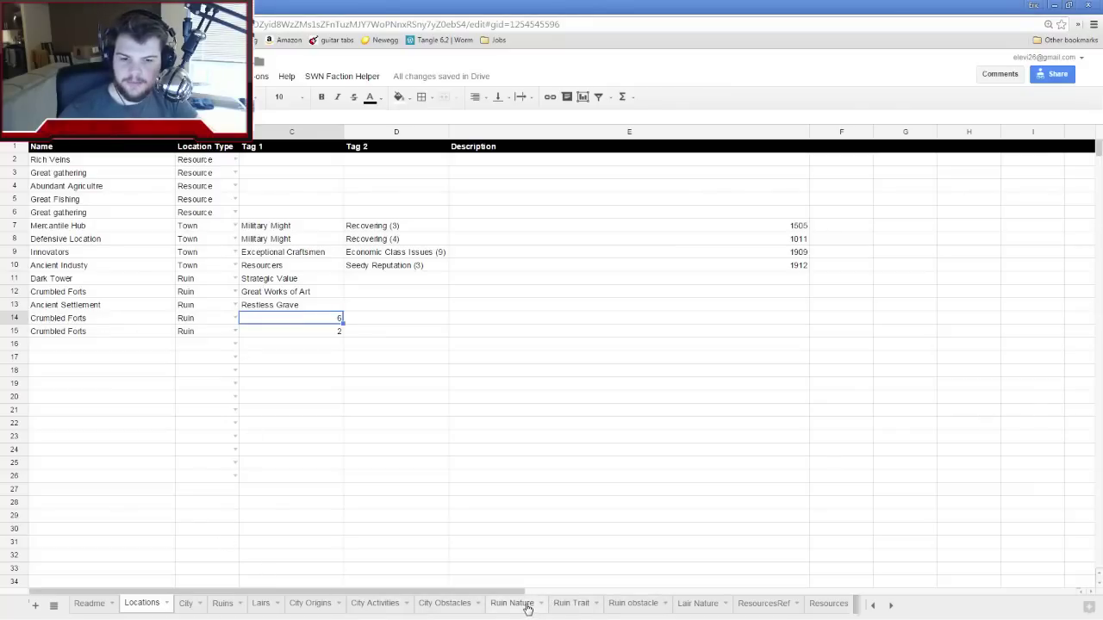
Read the Lost Lineages entry on the Ruin Trait sheet and recheck the row 14 ruin's trait roll on the Locations sheet
click(576, 606)
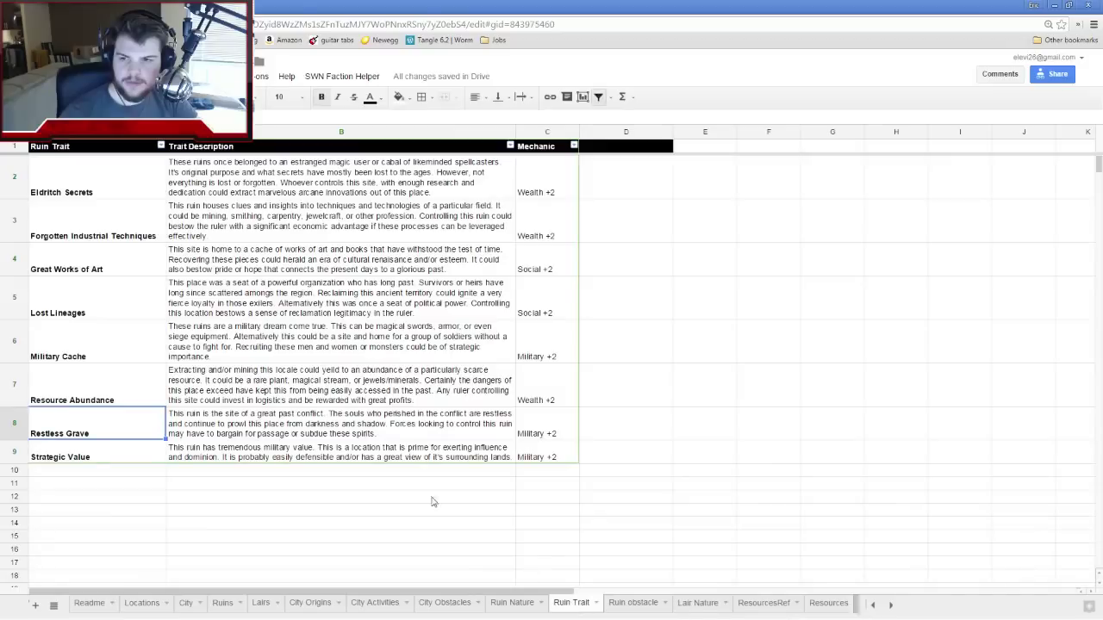
click(84, 295)
click(226, 315)
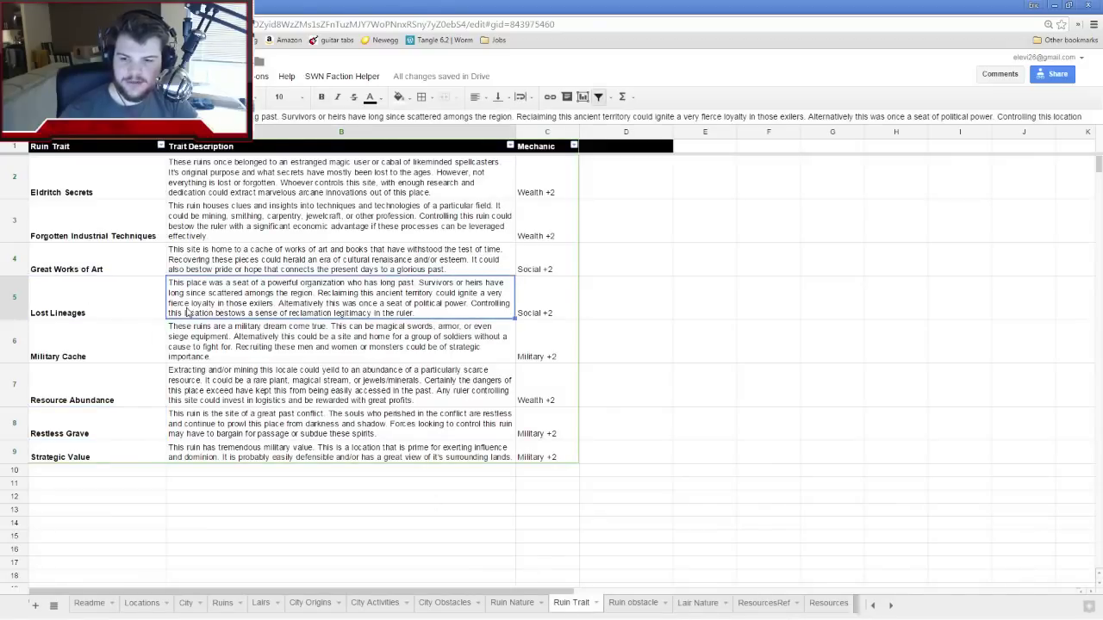
click(154, 604)
click(304, 344)
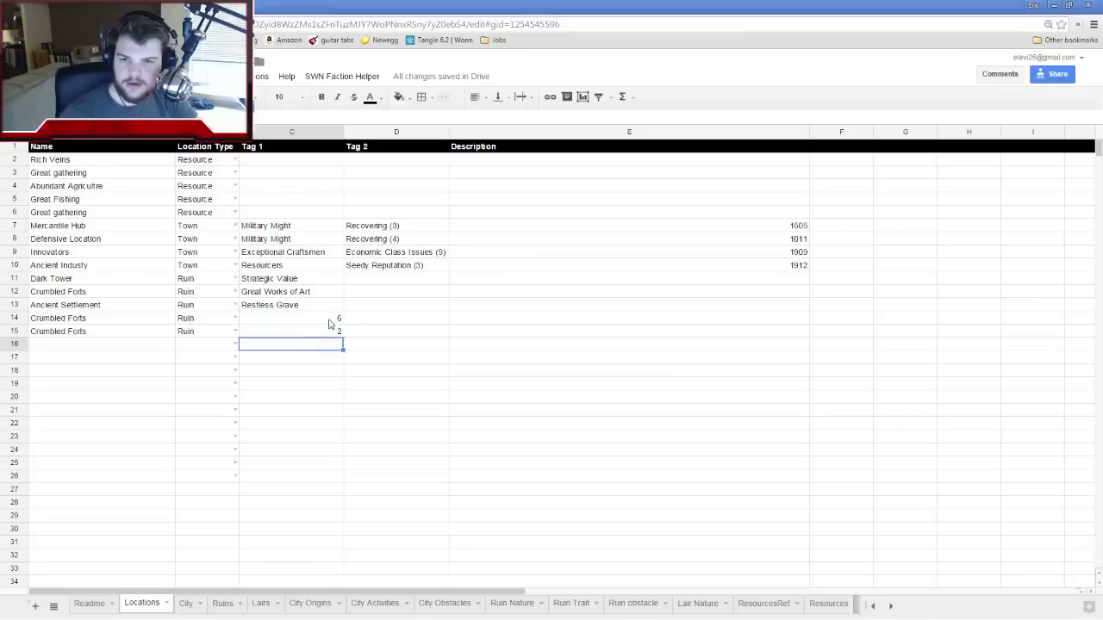
click(328, 321)
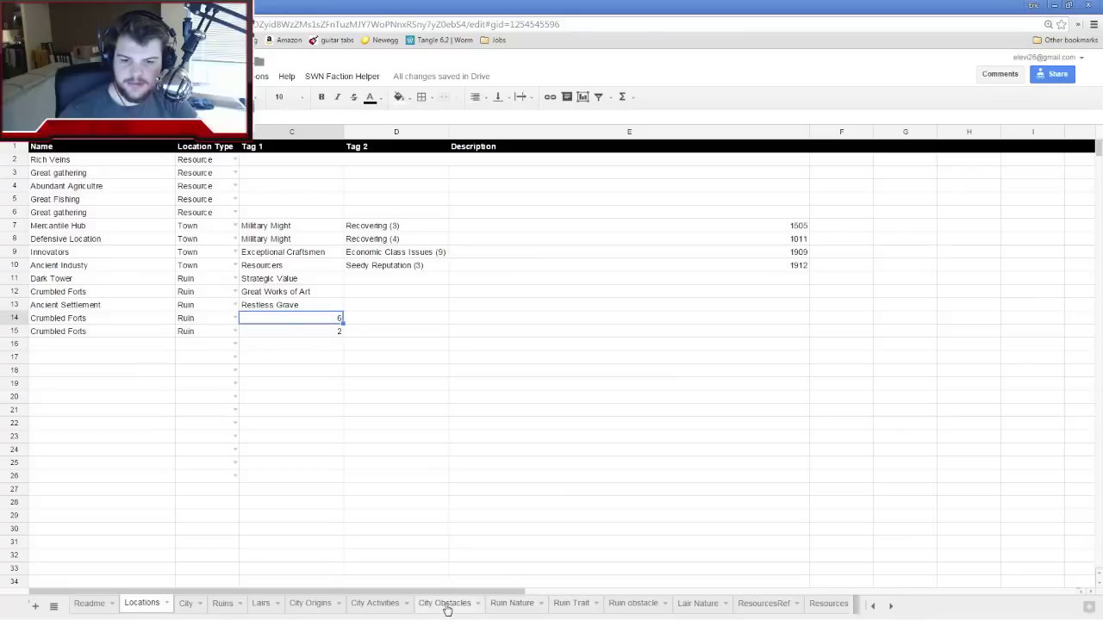
Look up trait 6 on the Ruin Trait sheet and set Tag 1 of the Crumbled Forts in row 14 to Resource Abundance
click(573, 604)
click(108, 356)
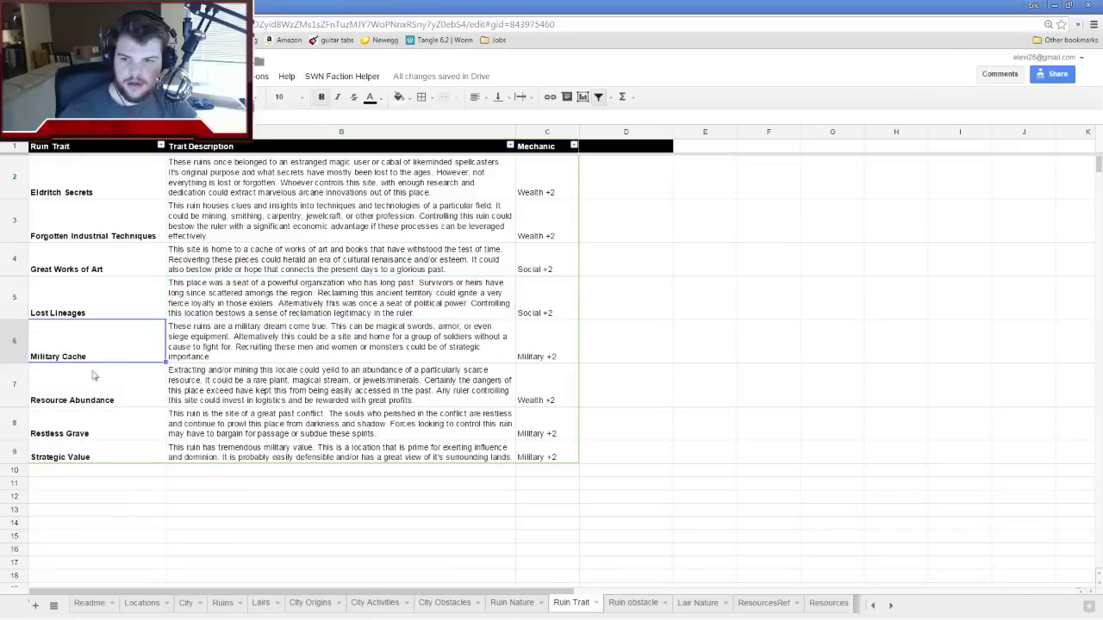
click(95, 379)
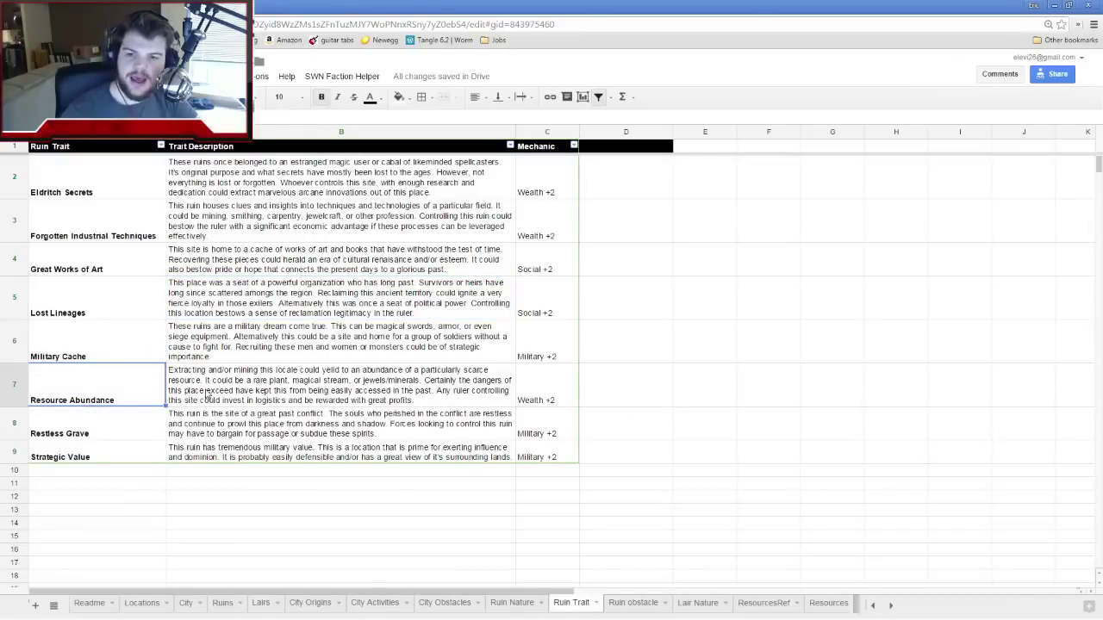
click(310, 385)
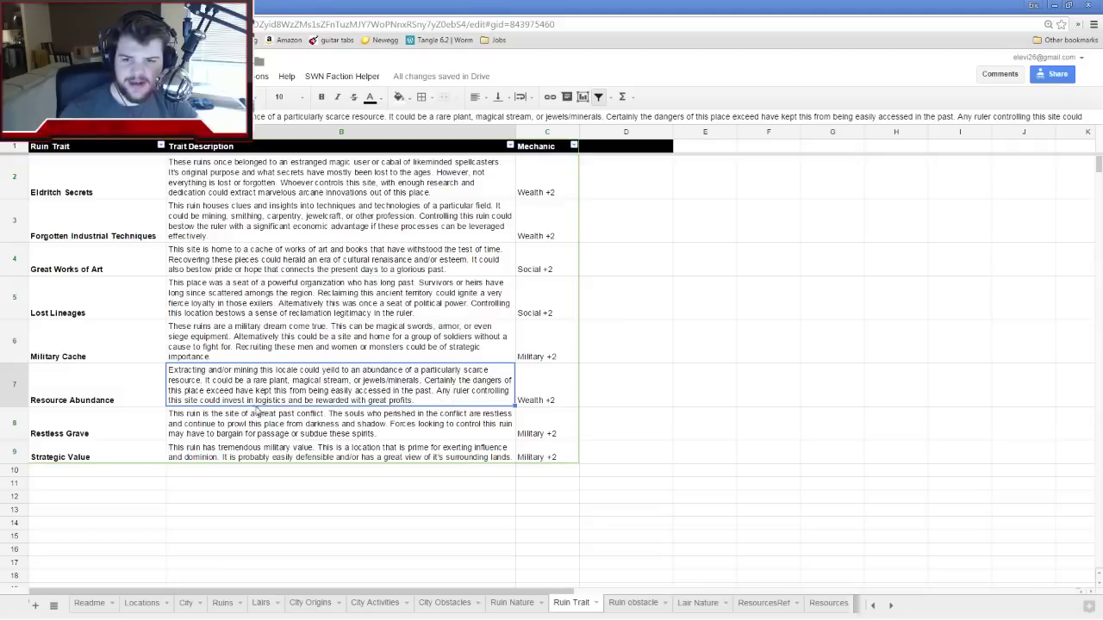
click(142, 603)
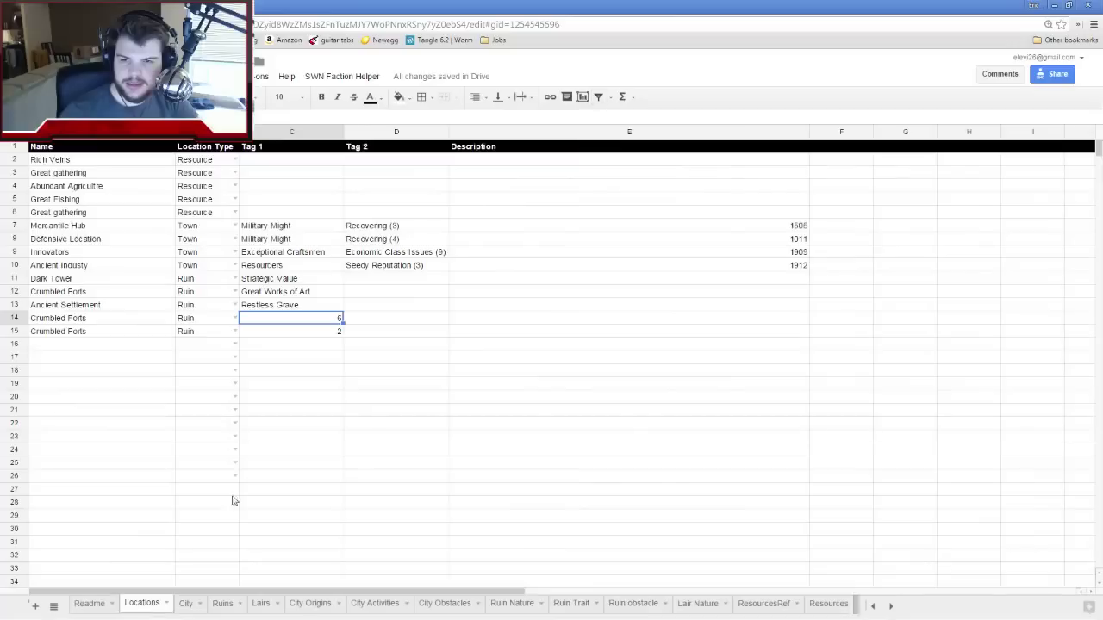
double_click(319, 323)
key(BackSpace)
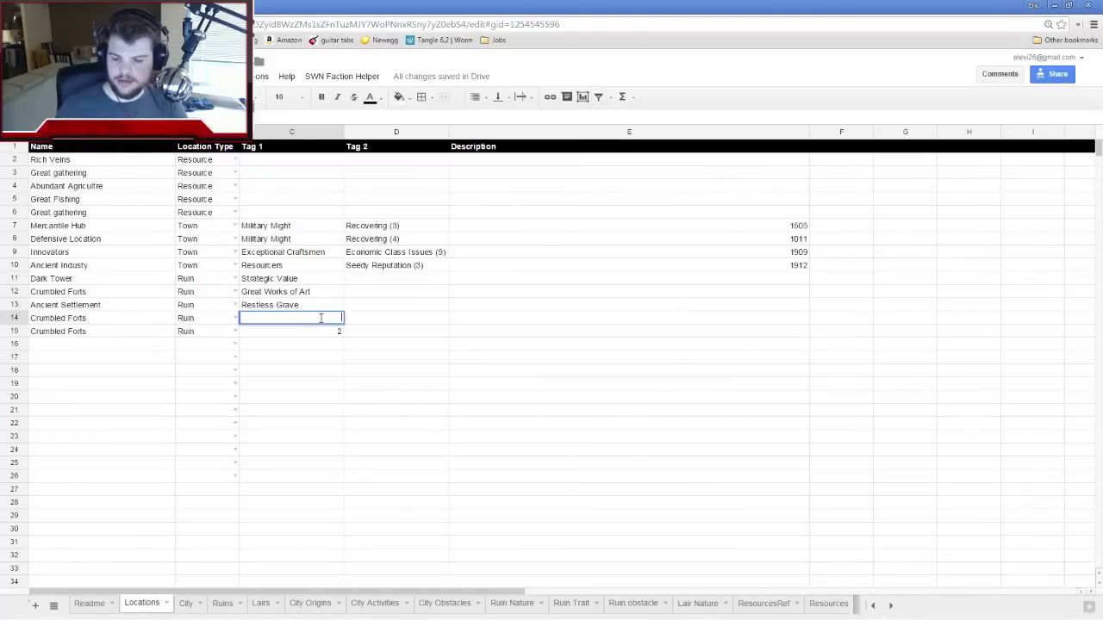
text(Resource A)
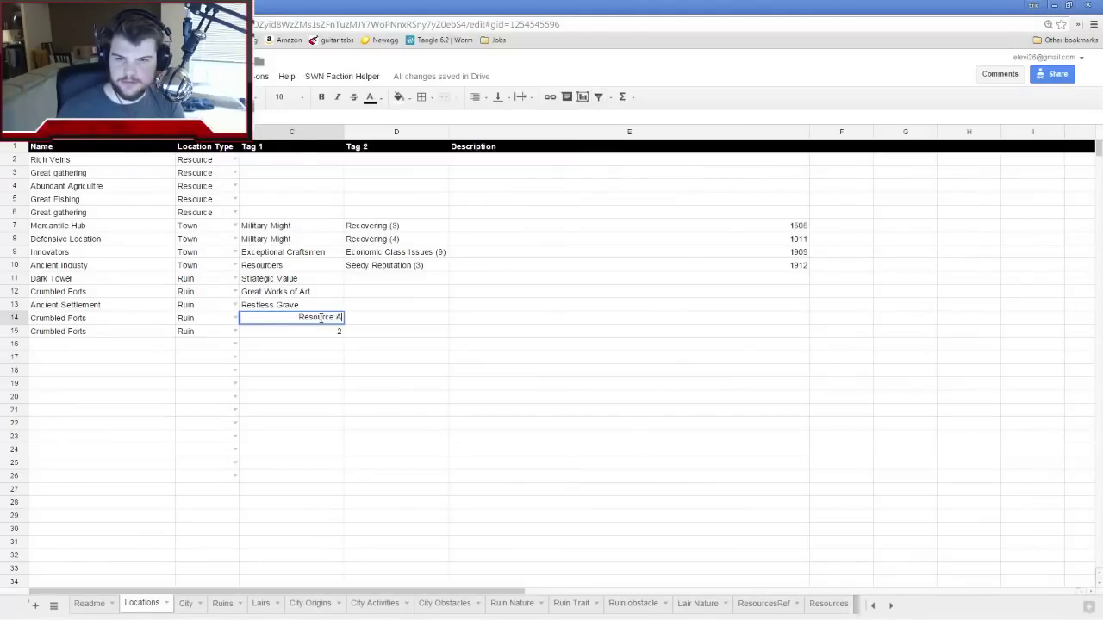
text(bundance)
key(Return)
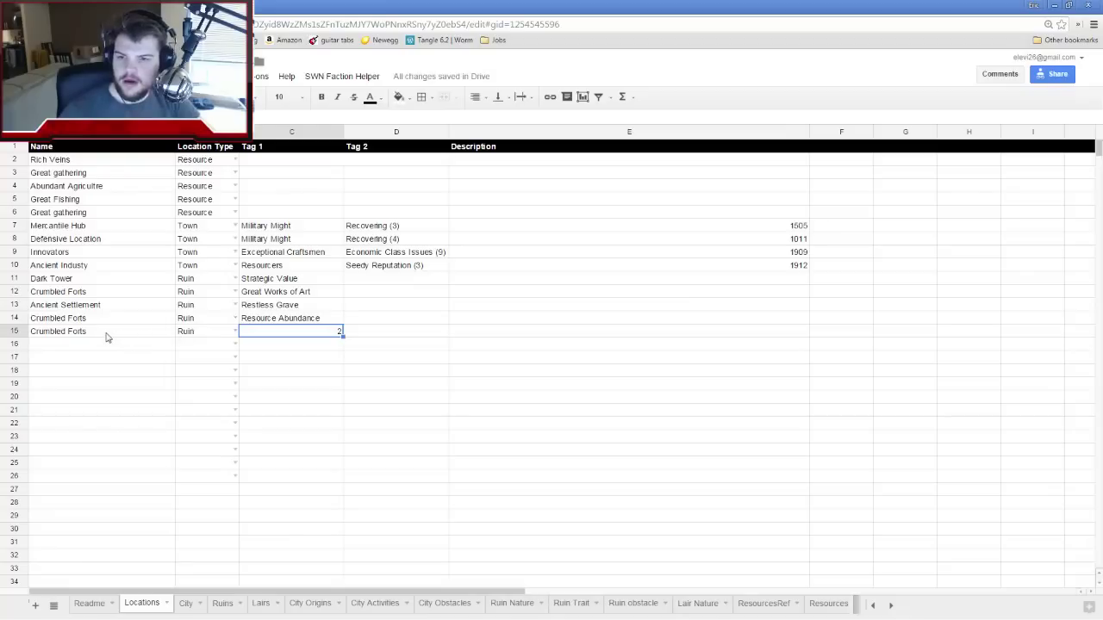
Using trait 2 from the Ruin Trait sheet, set row 15's Tag 1 to Forgotten Industrial Techniques and widen the Tag 1 column to fit
click(568, 610)
click(87, 230)
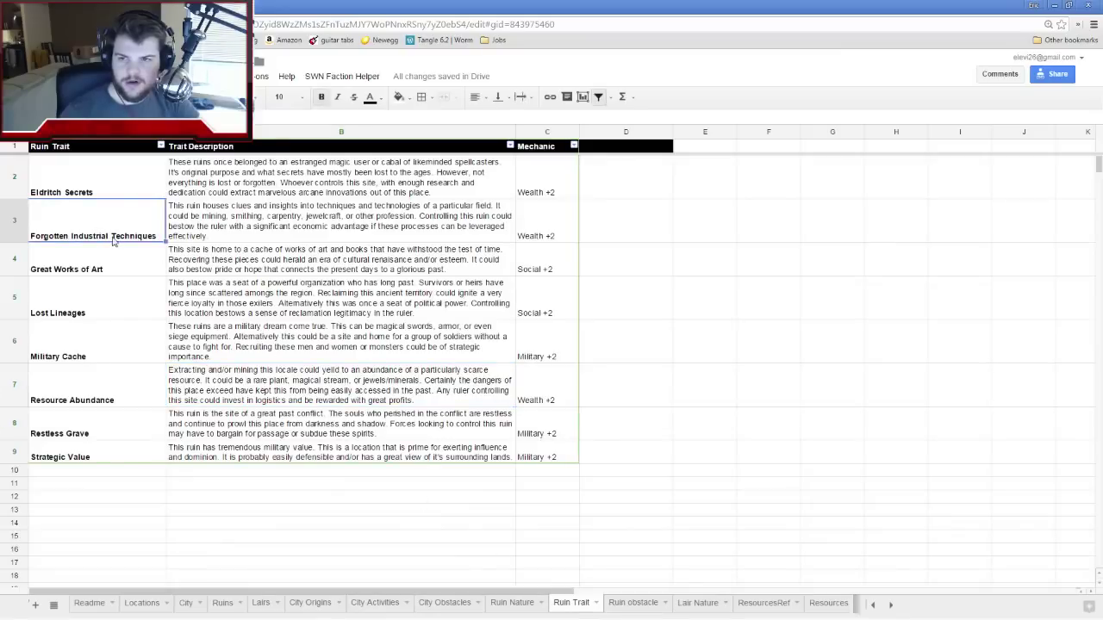
click(199, 232)
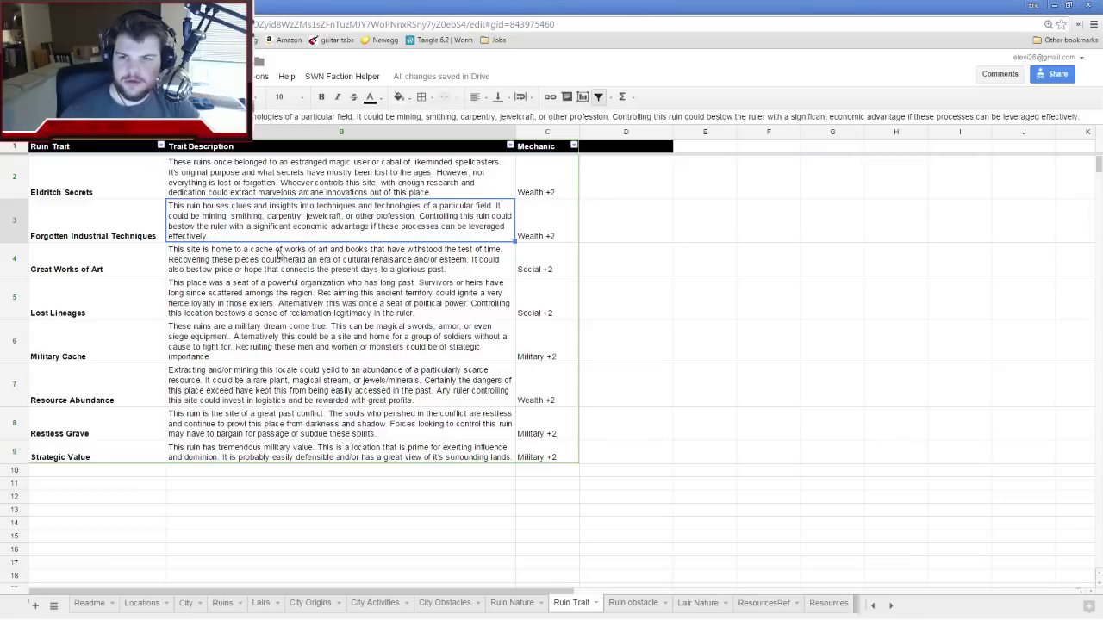
click(147, 603)
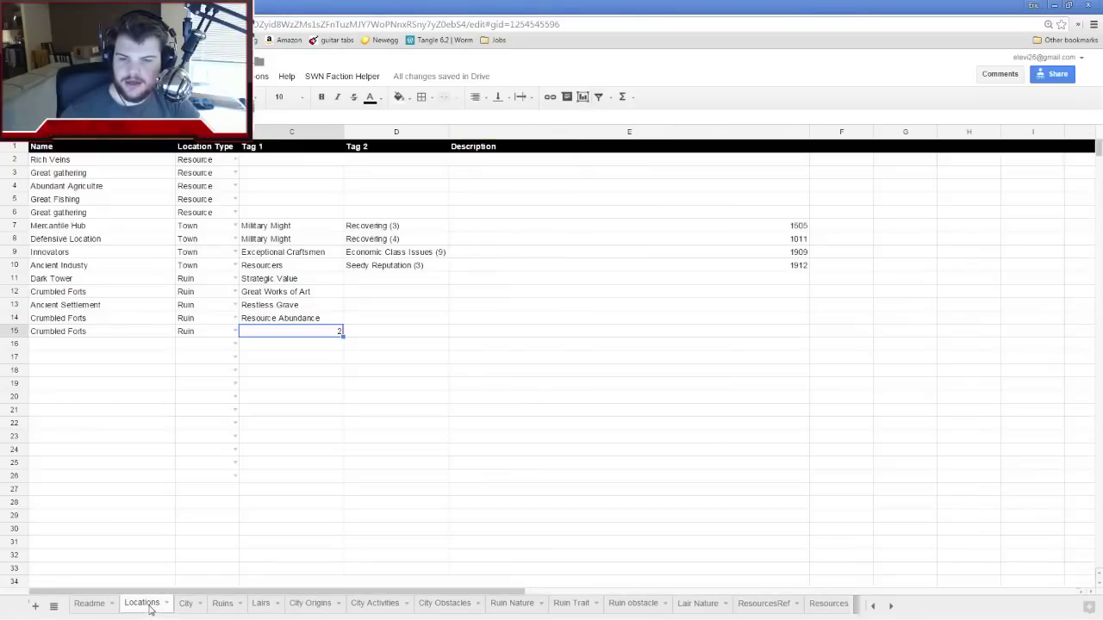
double_click(319, 331)
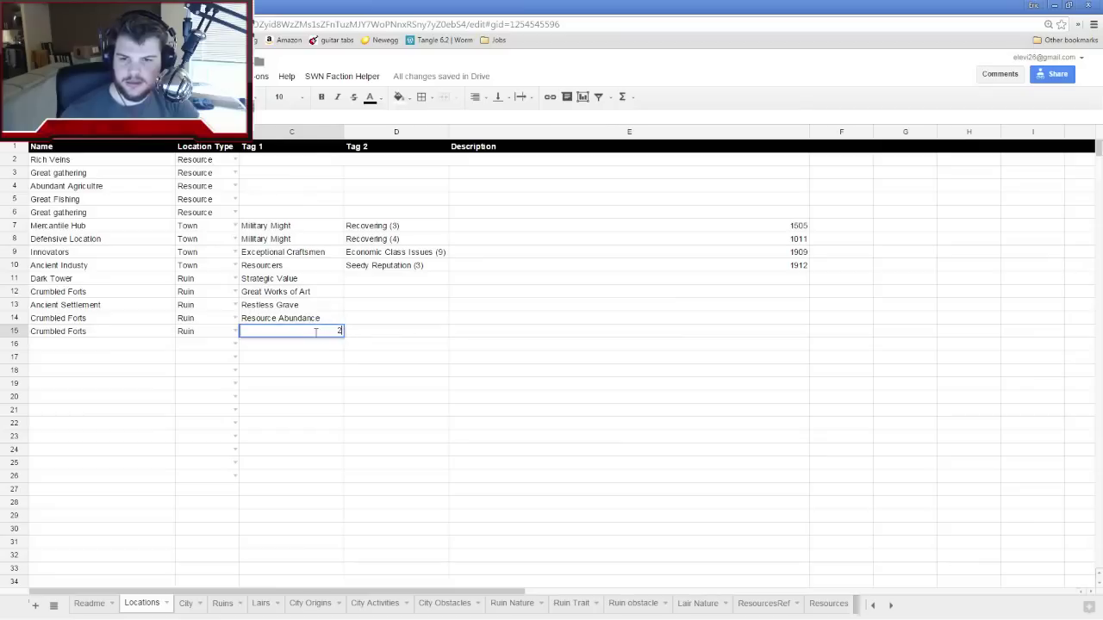
text(Forgotten)
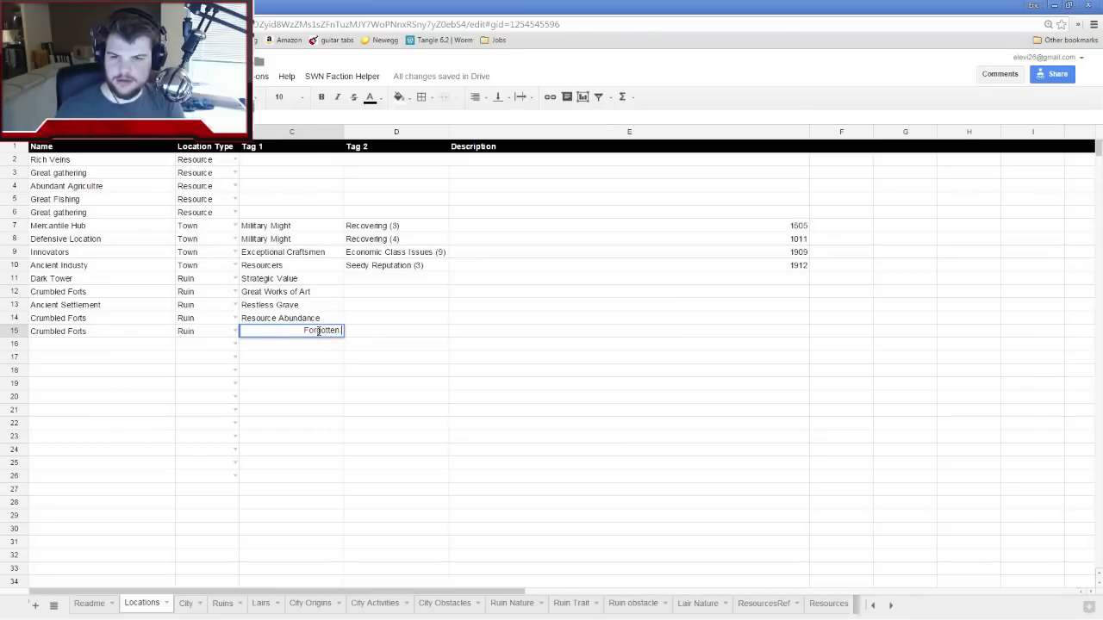
text( Industrial Te)
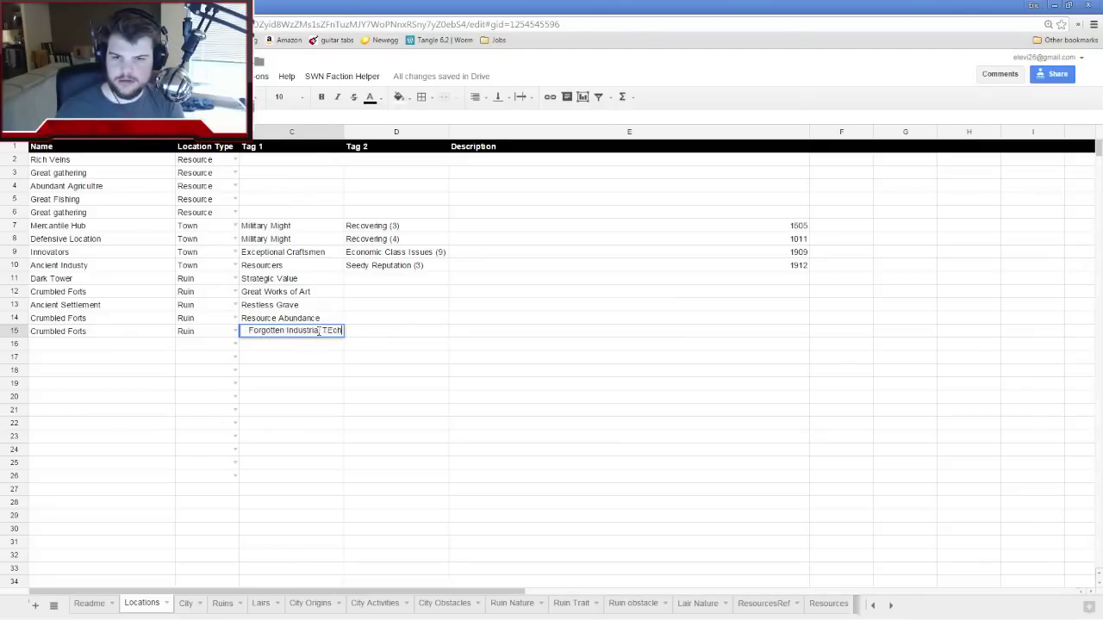
text(chniques)
key(Return)
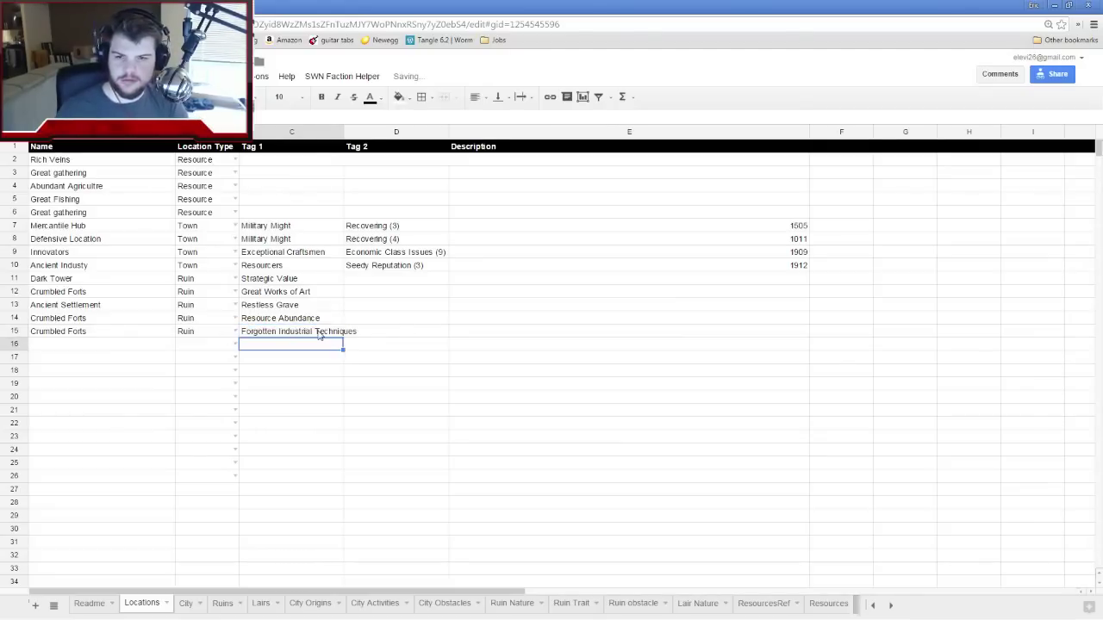
drag(344, 131, 360, 131)
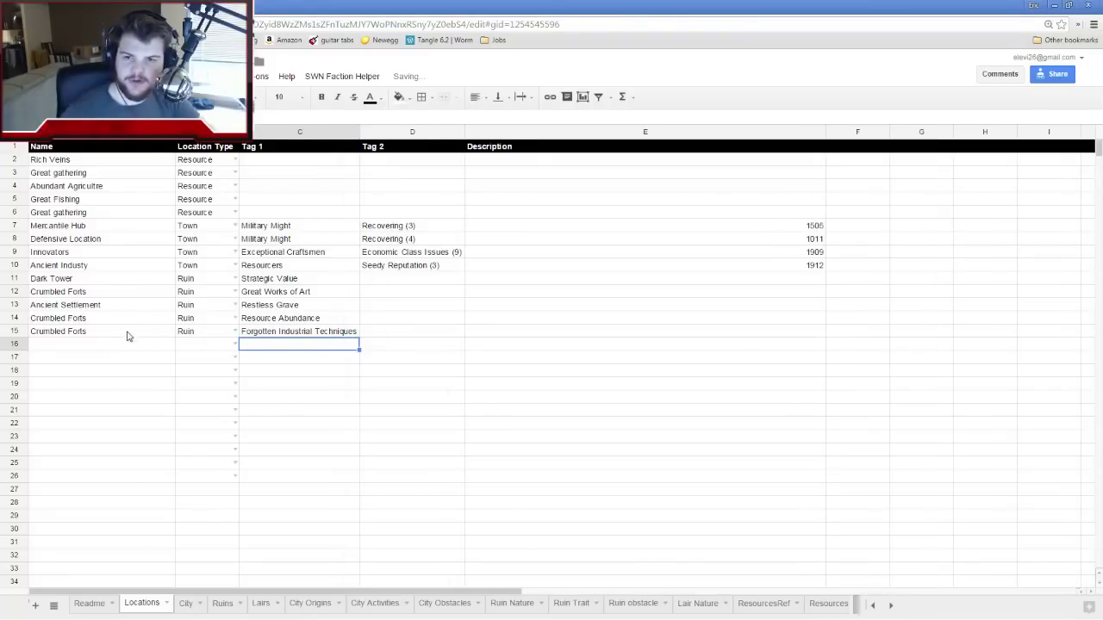
Check the generation algorithm on the Readme sheet for what follows the ruin traits, and return to the Locations sheet
click(299, 361)
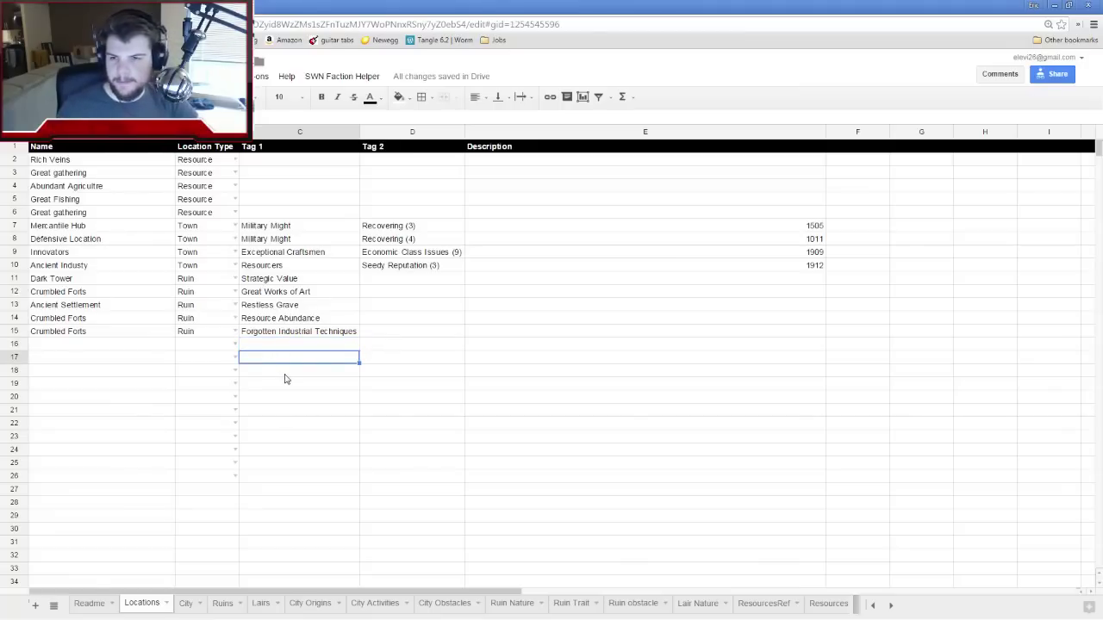
click(89, 602)
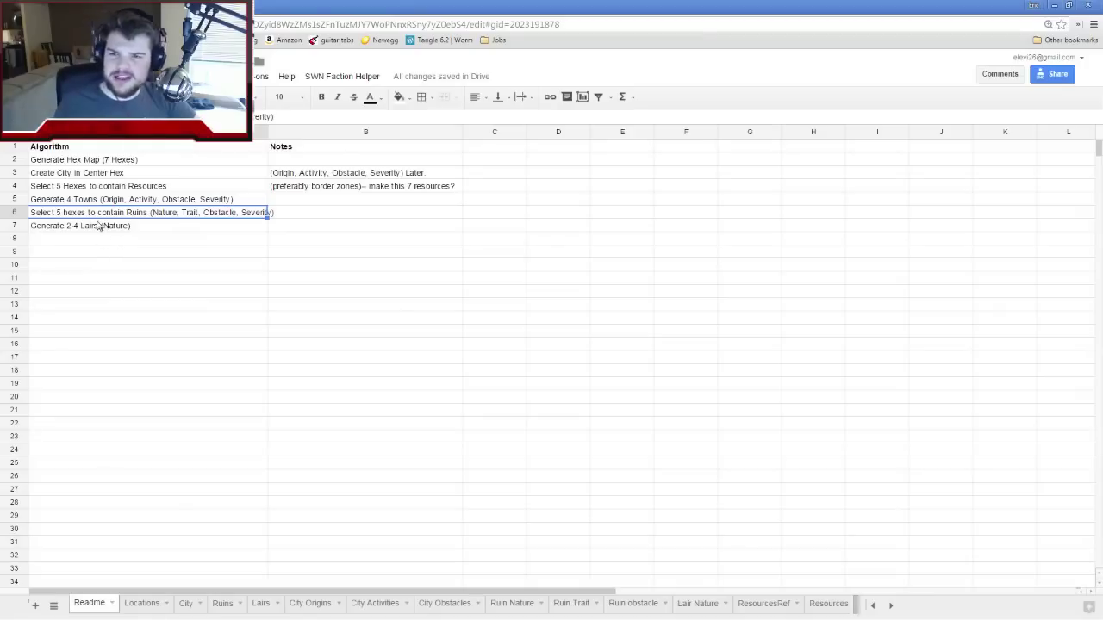
click(142, 603)
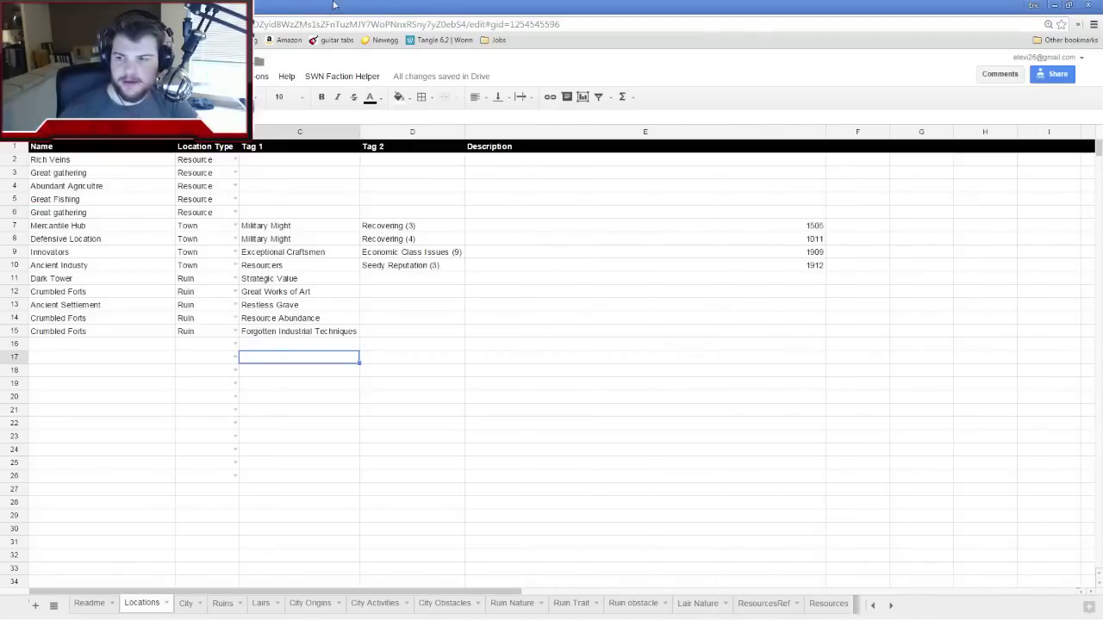
Switch to the hex map and fill hexes 1412, 1413, 1513, 1613, 1512, 1612 and 1511 with plain light green terrain
key(alt+Tab)
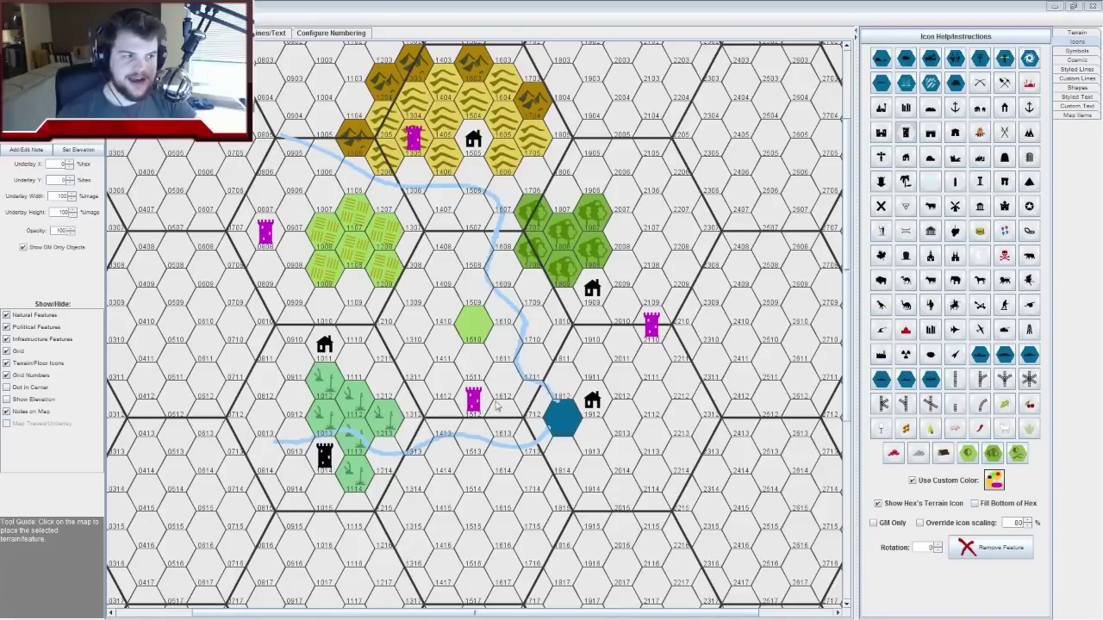
click(1075, 33)
click(444, 387)
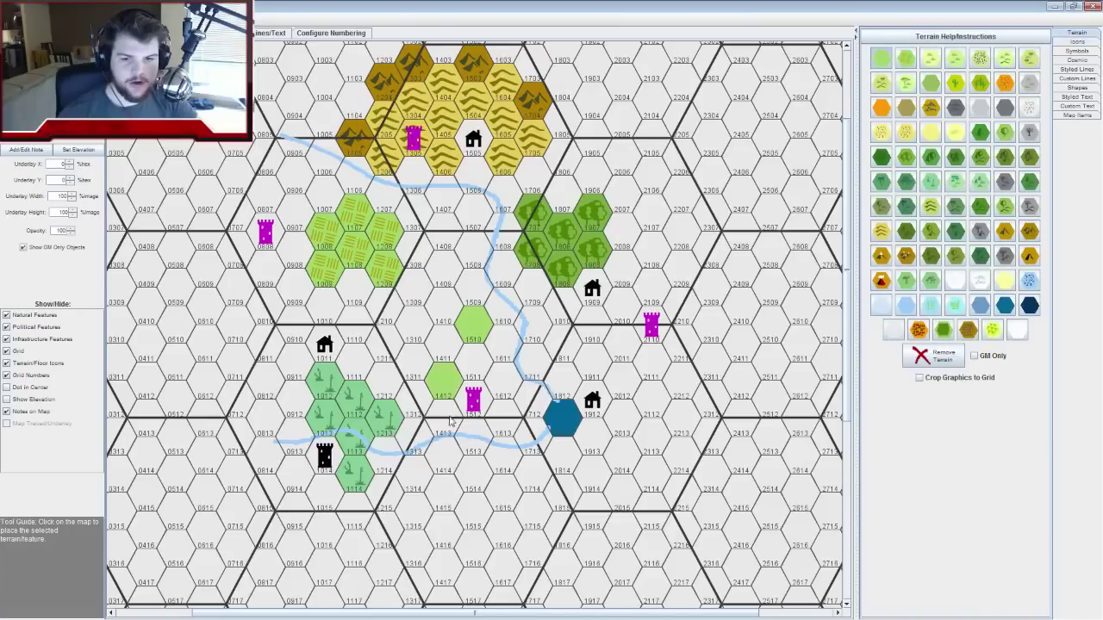
click(450, 422)
click(479, 433)
click(508, 422)
click(484, 399)
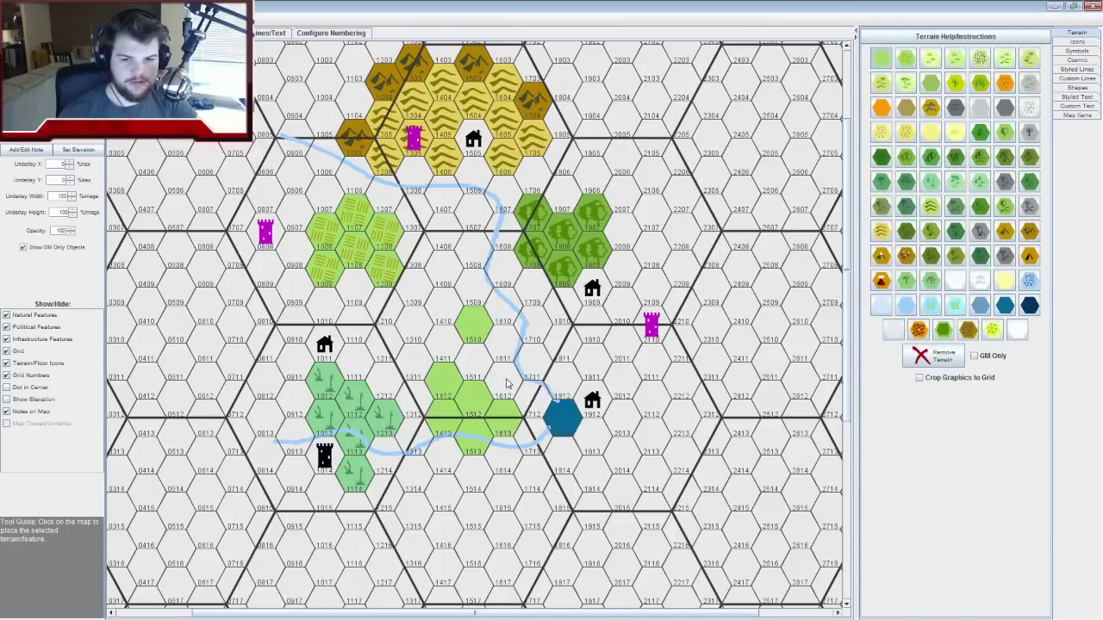
click(505, 386)
click(474, 361)
Place a purple tower icon on hex 1512
click(1077, 42)
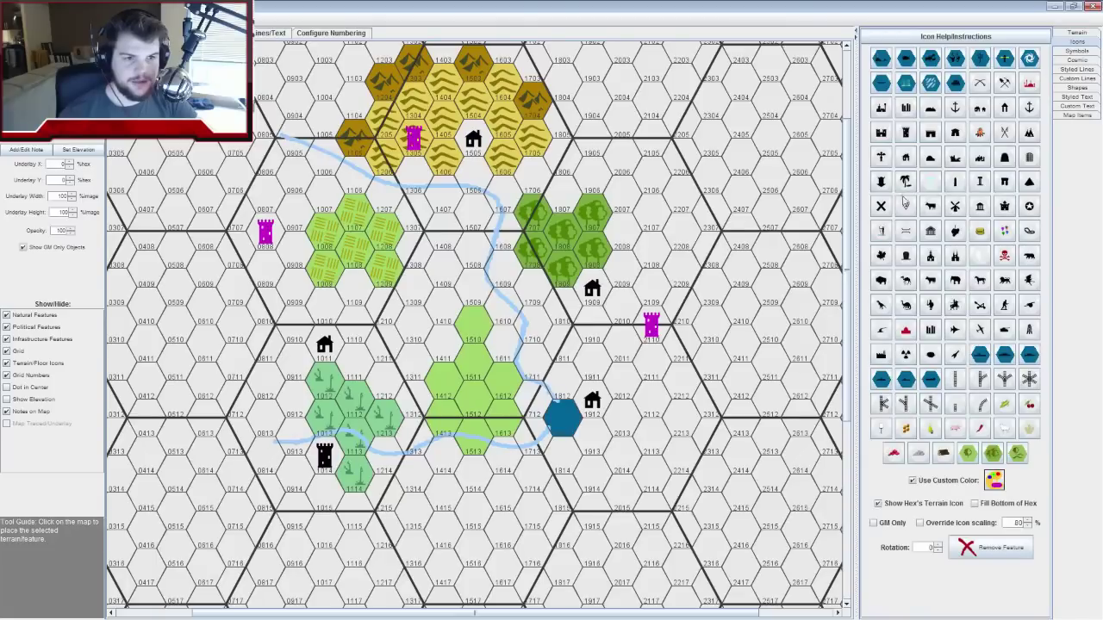
click(905, 132)
click(471, 407)
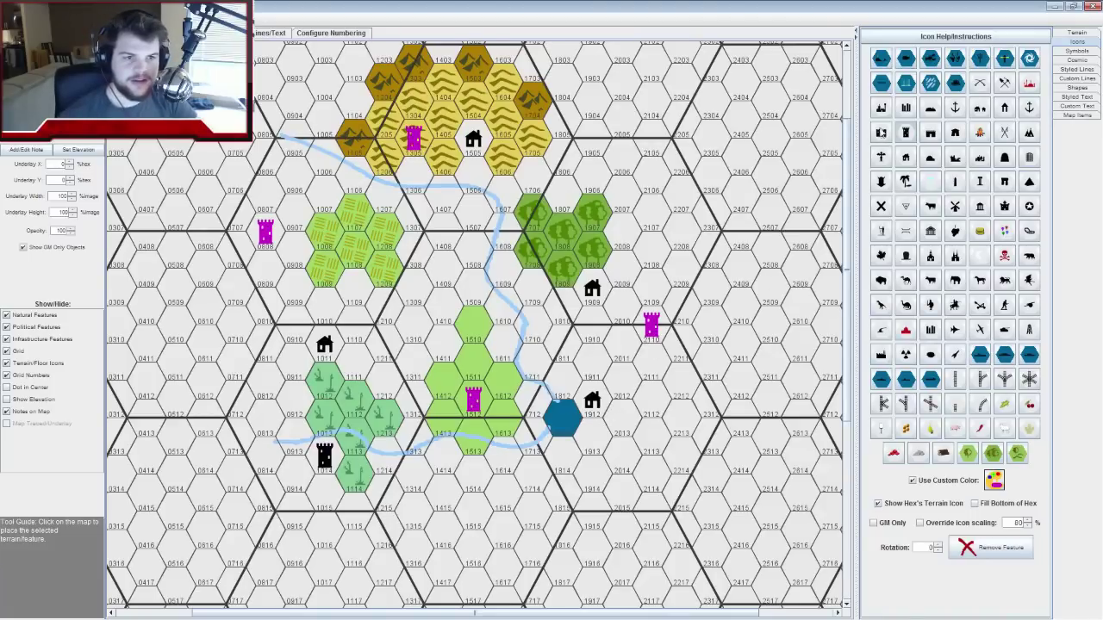
click(881, 106)
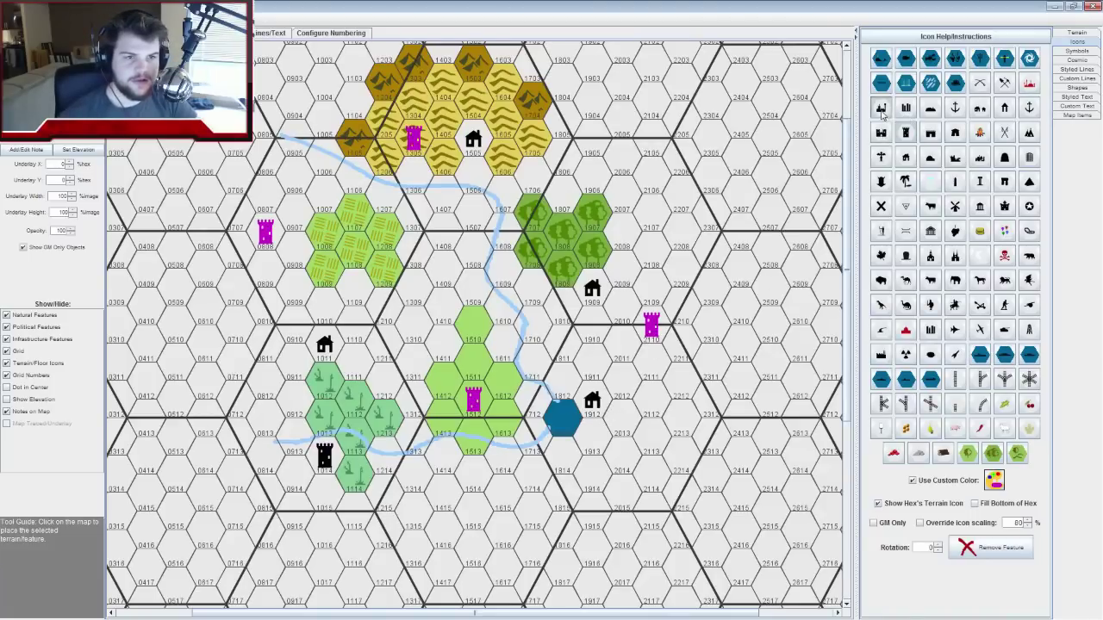
click(479, 328)
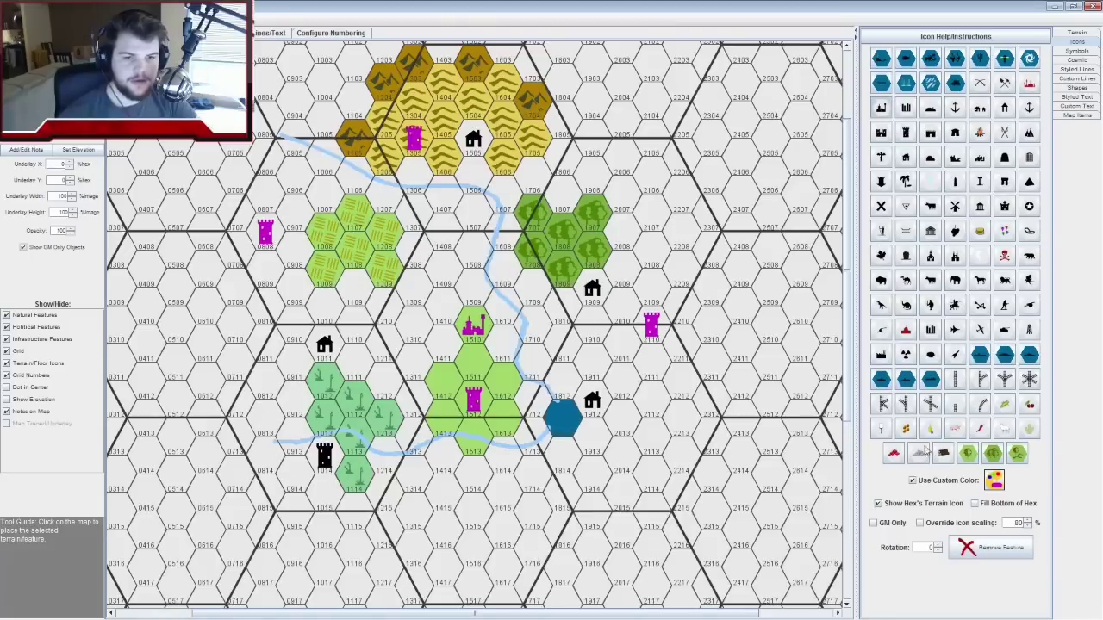
click(914, 480)
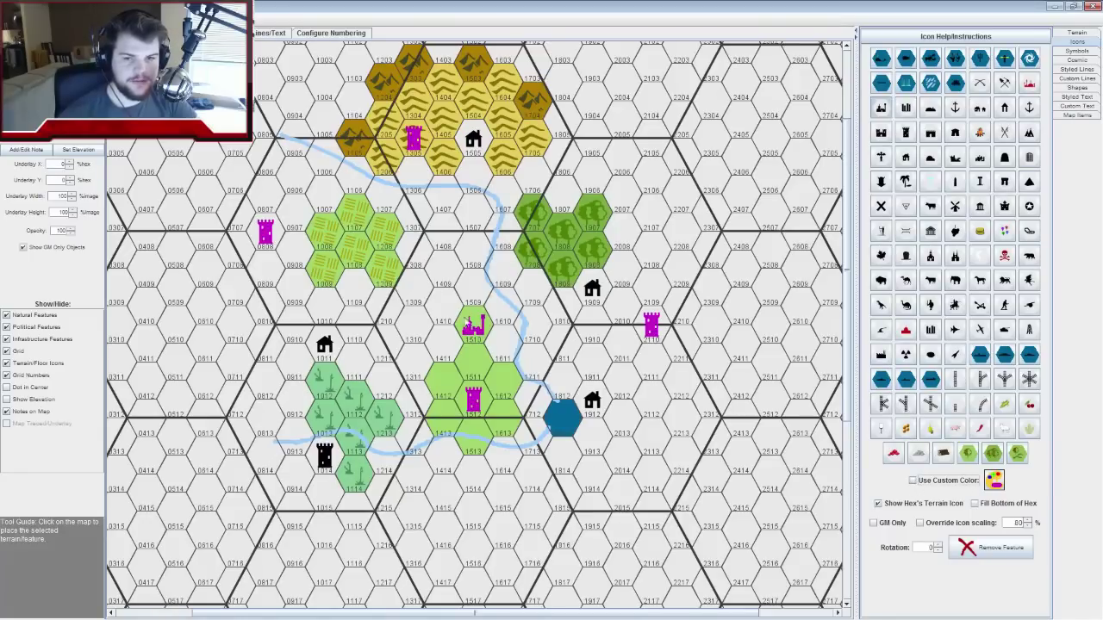
click(473, 332)
click(985, 548)
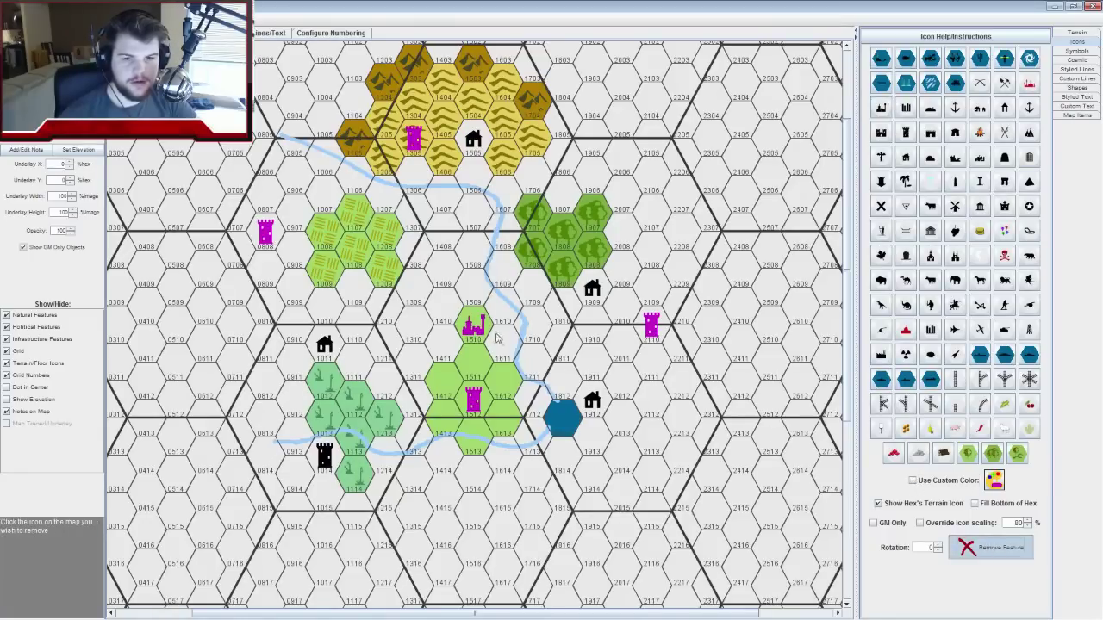
click(474, 332)
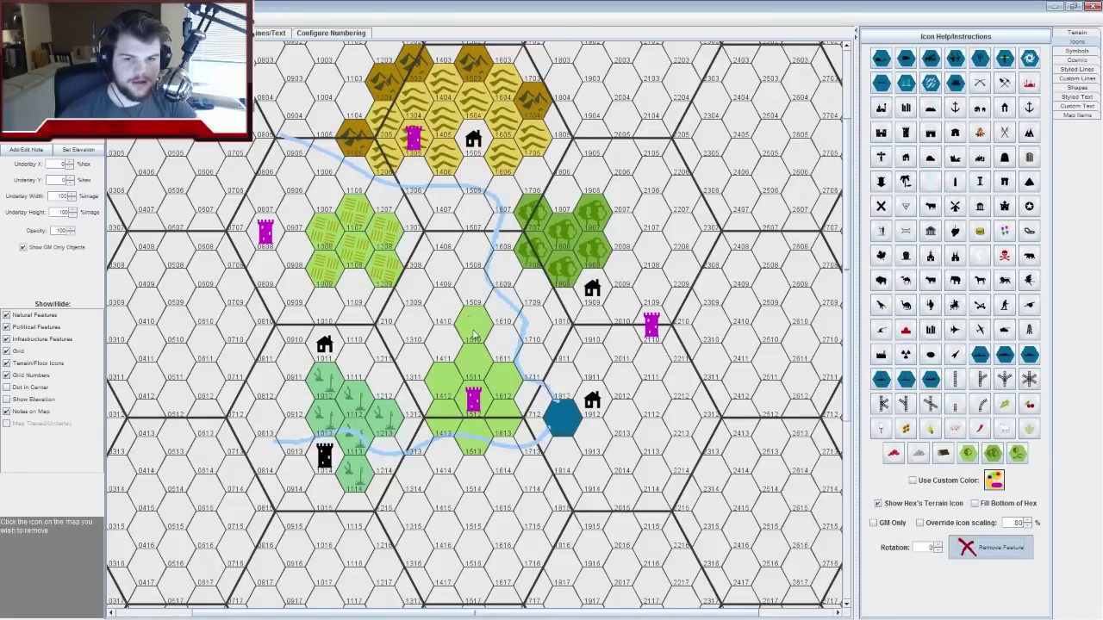
Set the custom icon color to black and place a black city skyline icon on hex 1510
click(994, 479)
click(244, 306)
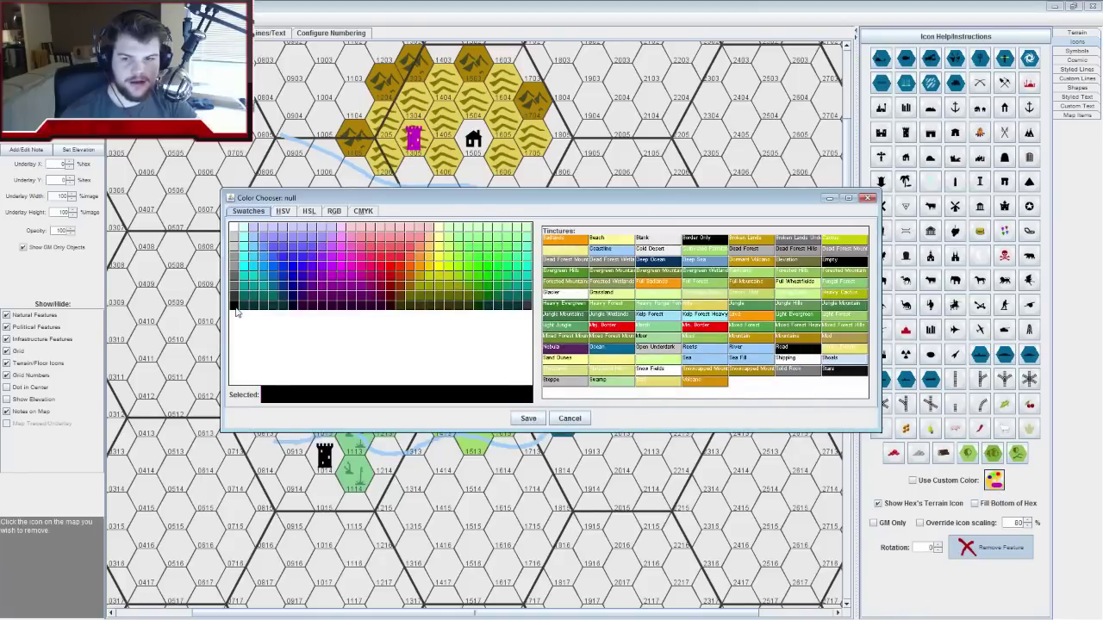
click(528, 418)
click(881, 107)
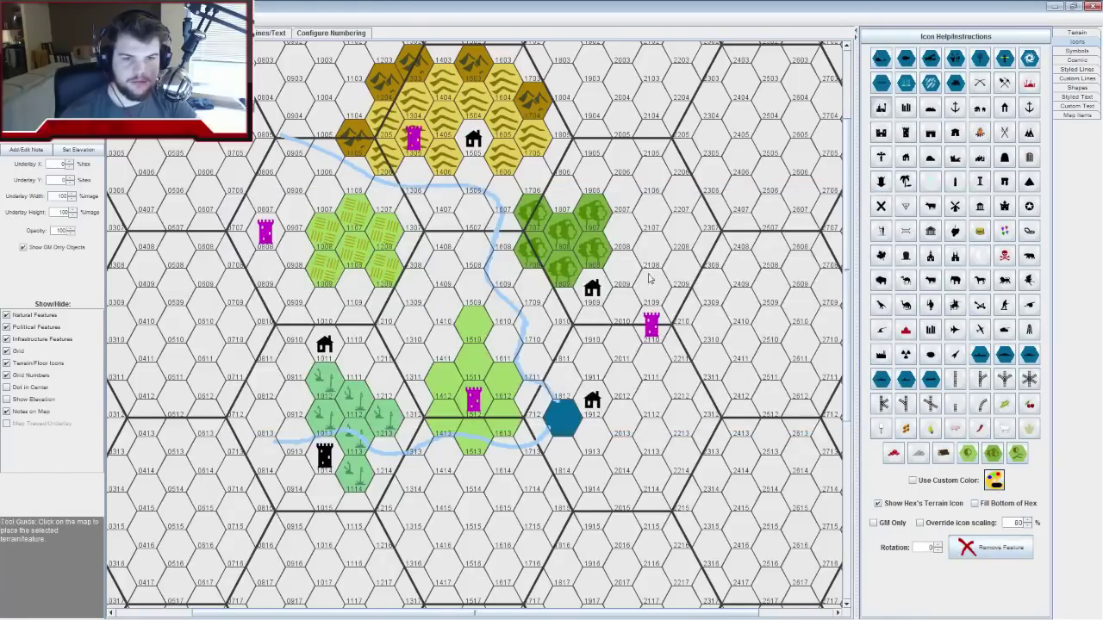
click(481, 327)
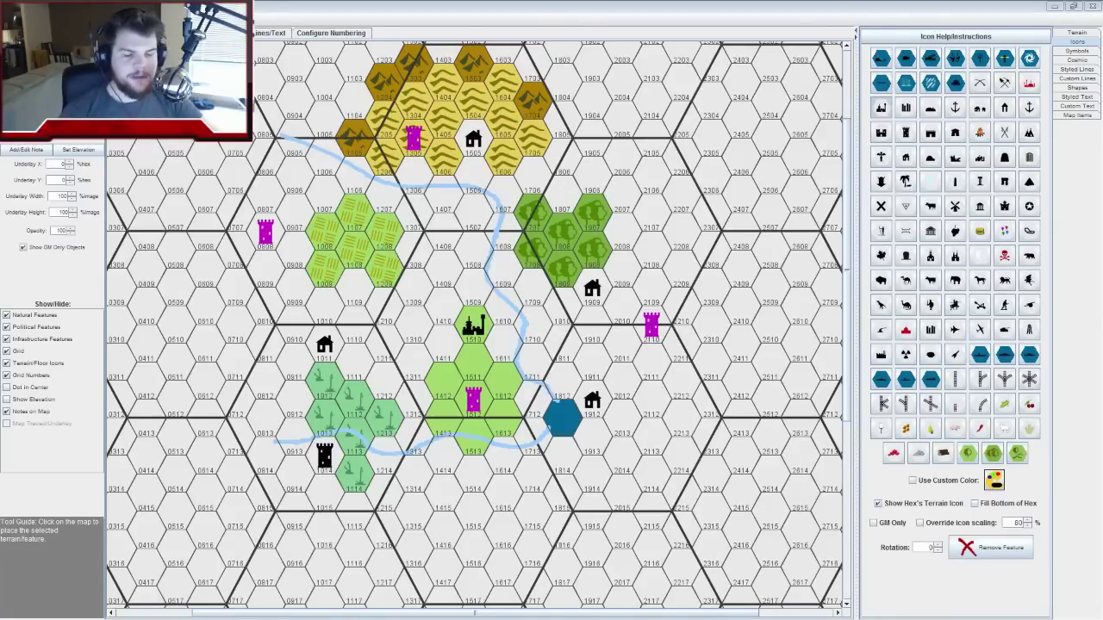
Paint grey dead forest terrain on hexes 2110 and 2011
click(1073, 33)
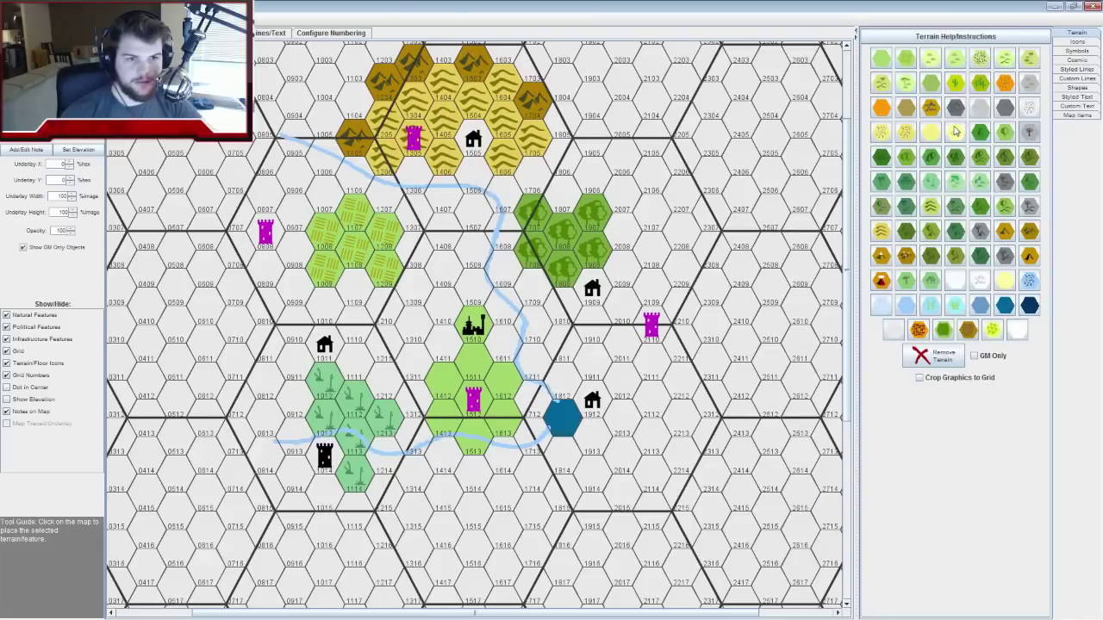
click(657, 331)
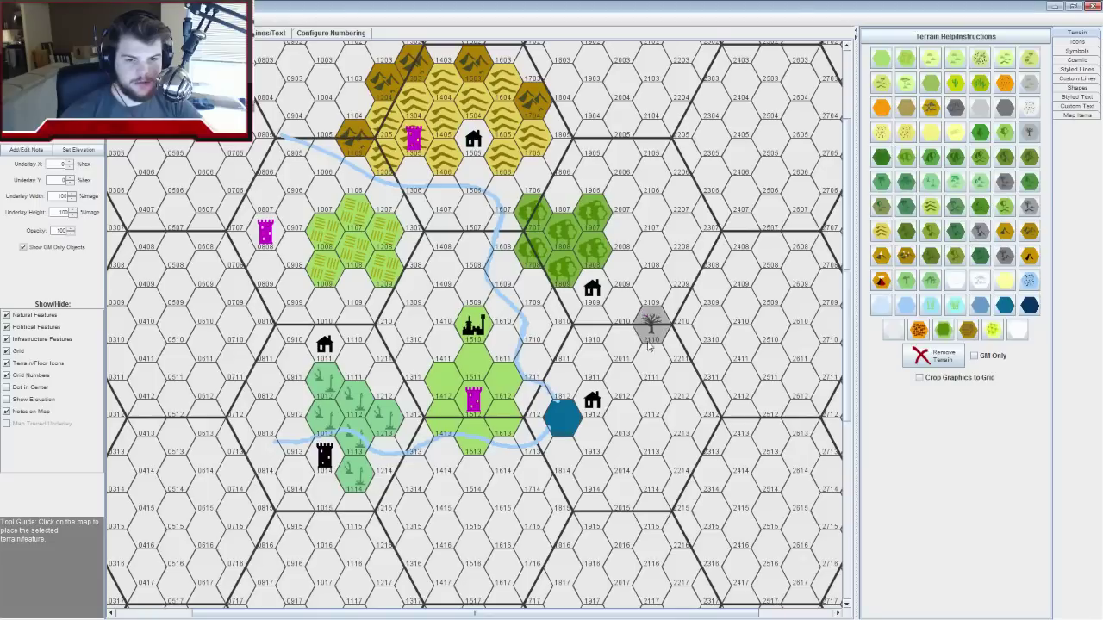
click(634, 350)
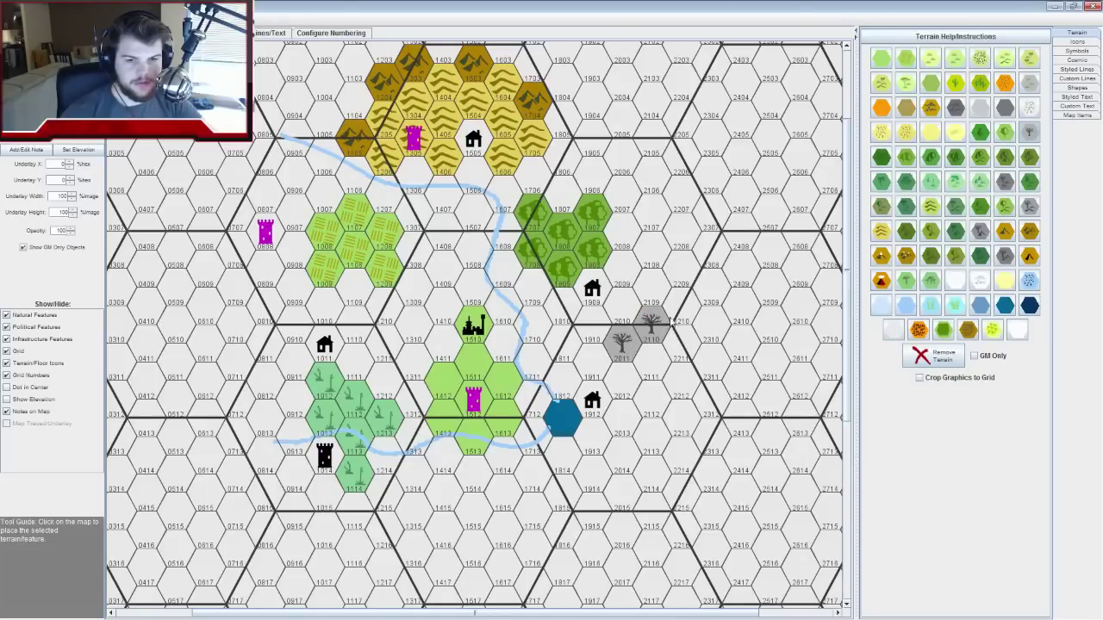
Paint plain light grey terrain on hexes 2109, 2010 and 2111 around the dead forest
click(979, 106)
click(651, 293)
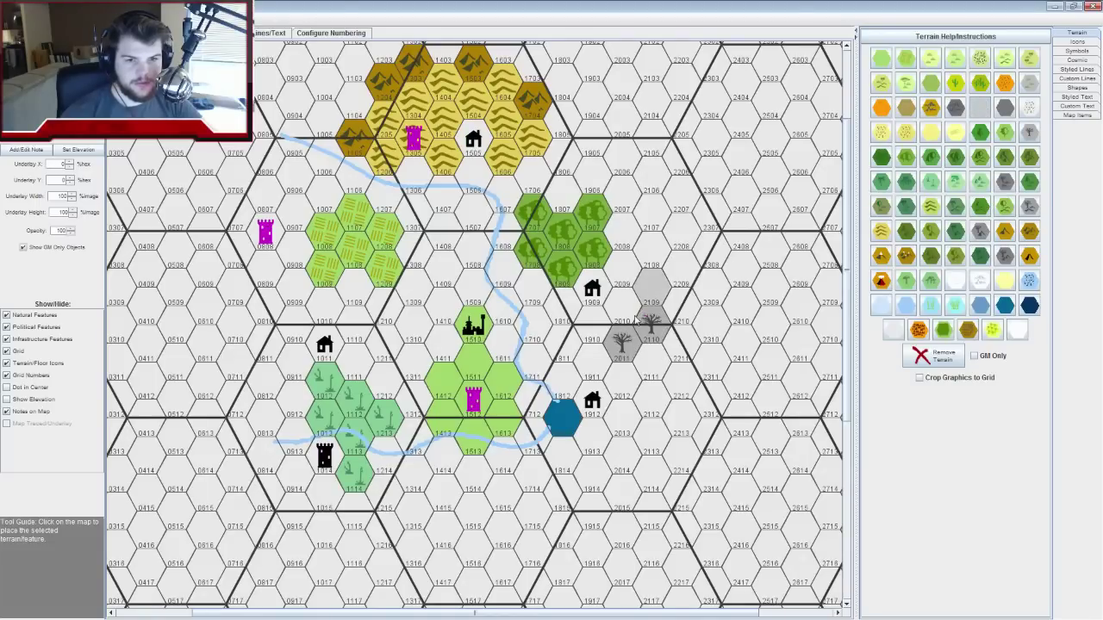
click(624, 310)
click(653, 360)
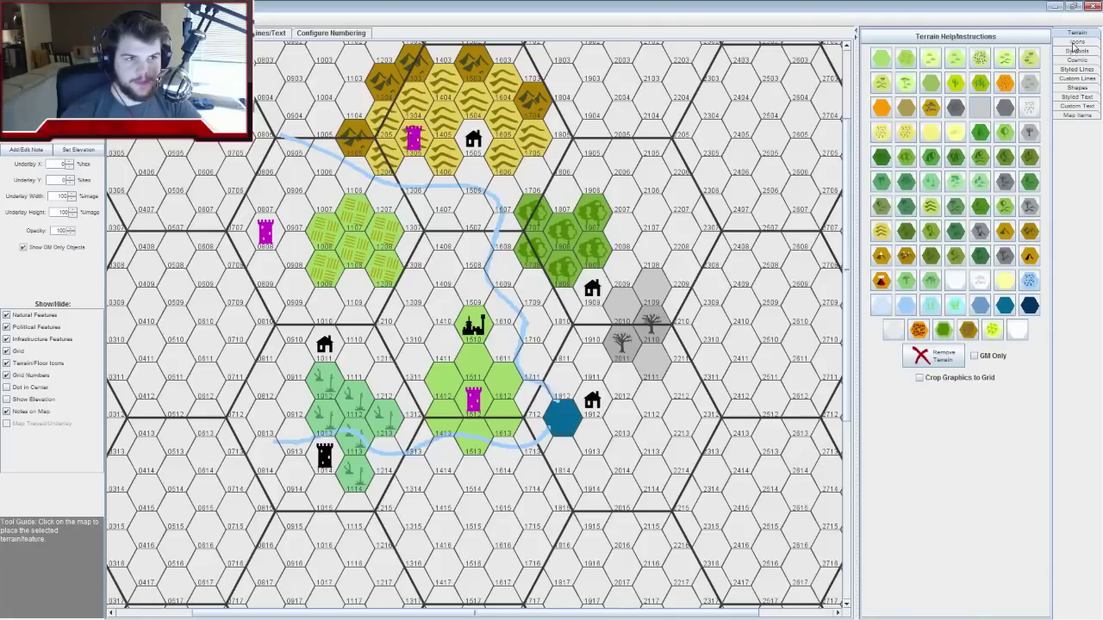
Place a tower icon with a purple custom color on the dead forest hex 2110
click(1071, 44)
click(906, 134)
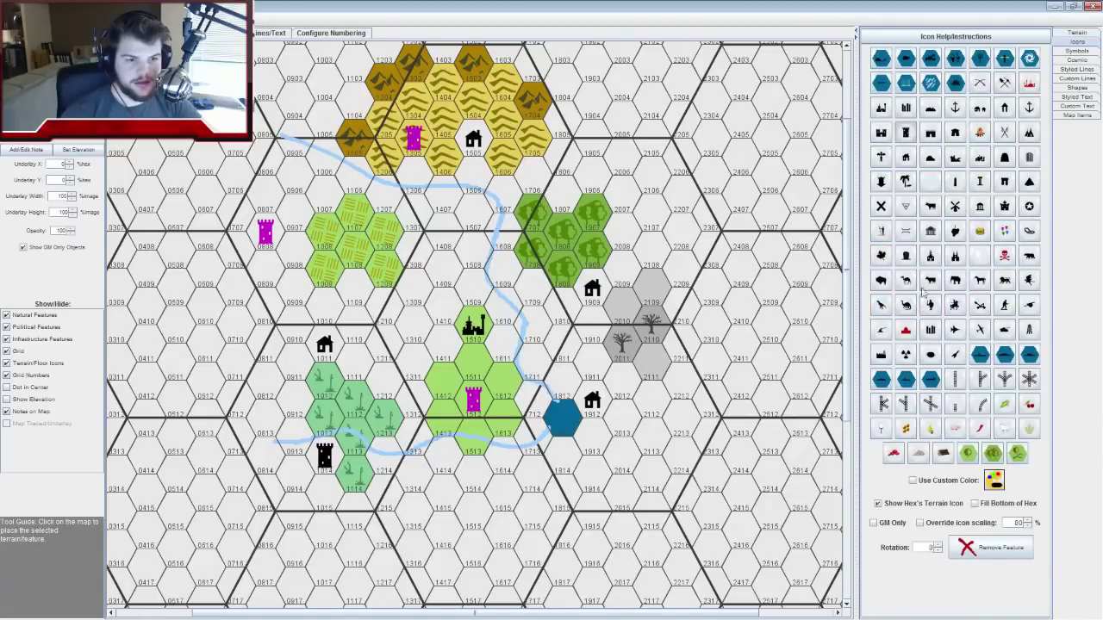
click(912, 480)
click(993, 480)
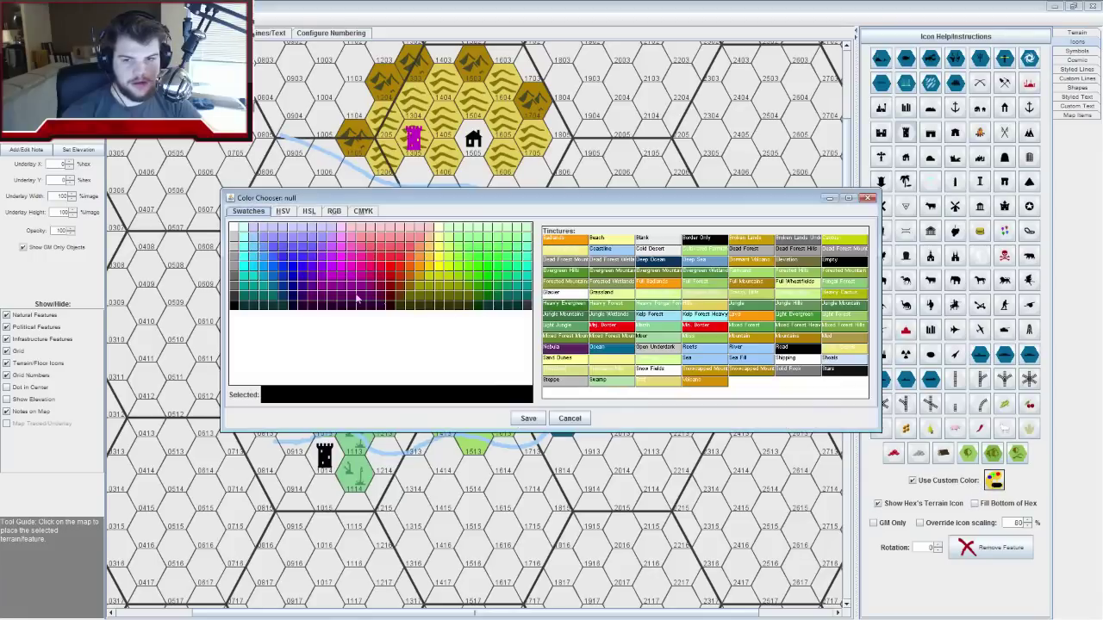
click(348, 281)
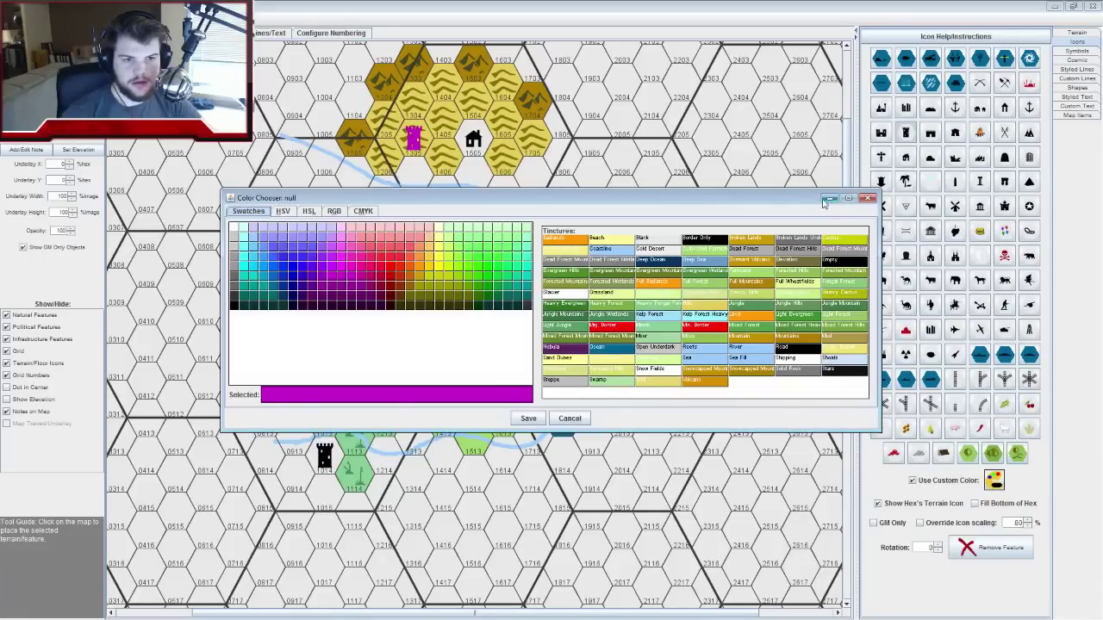
click(528, 417)
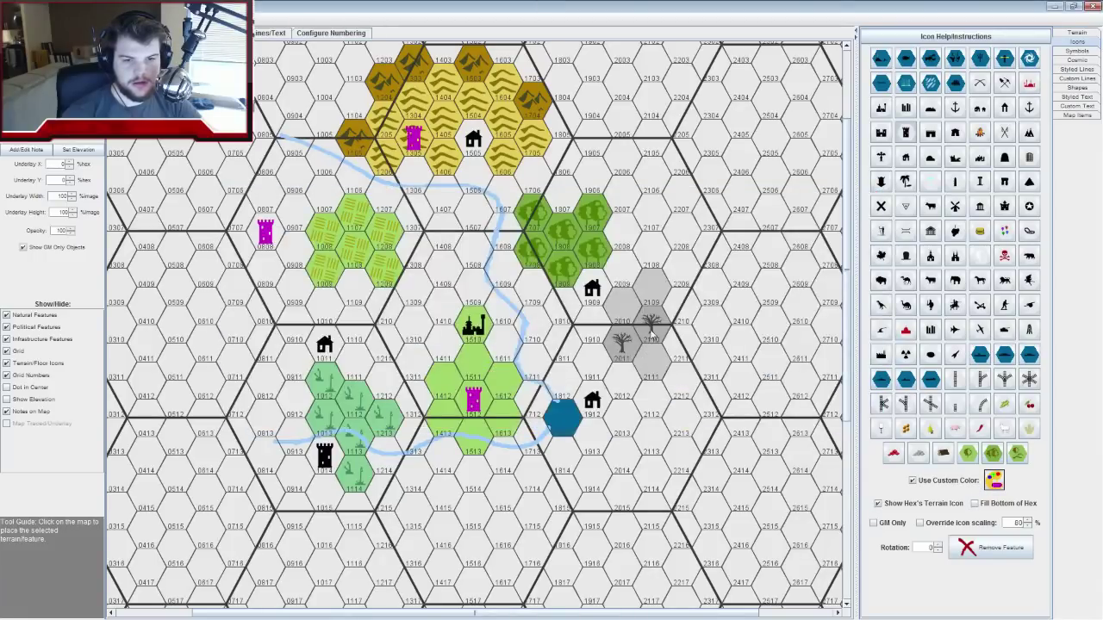
click(651, 325)
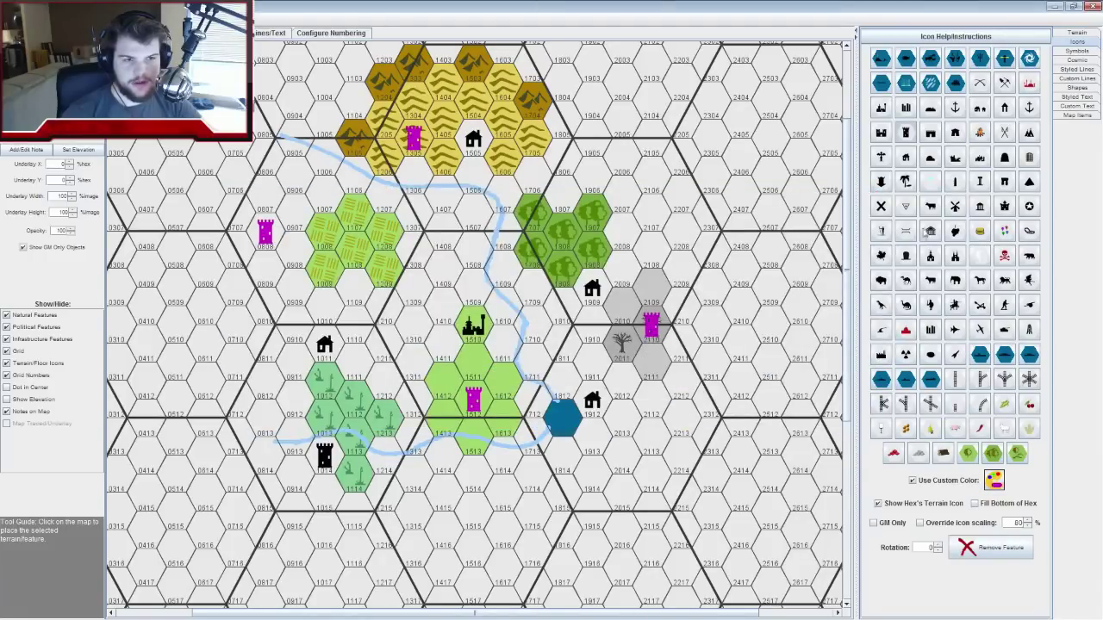
Surround the dead forest with plain light green terrain, from hexes 1810 and 2009 across to 2210 and down to 2013
click(1077, 33)
mouse_move(659, 281)
mouse_down()
mouse_move(627, 314)
mouse_move(589, 324)
mouse_move(566, 311)
mouse_move(613, 291)
mouse_up()
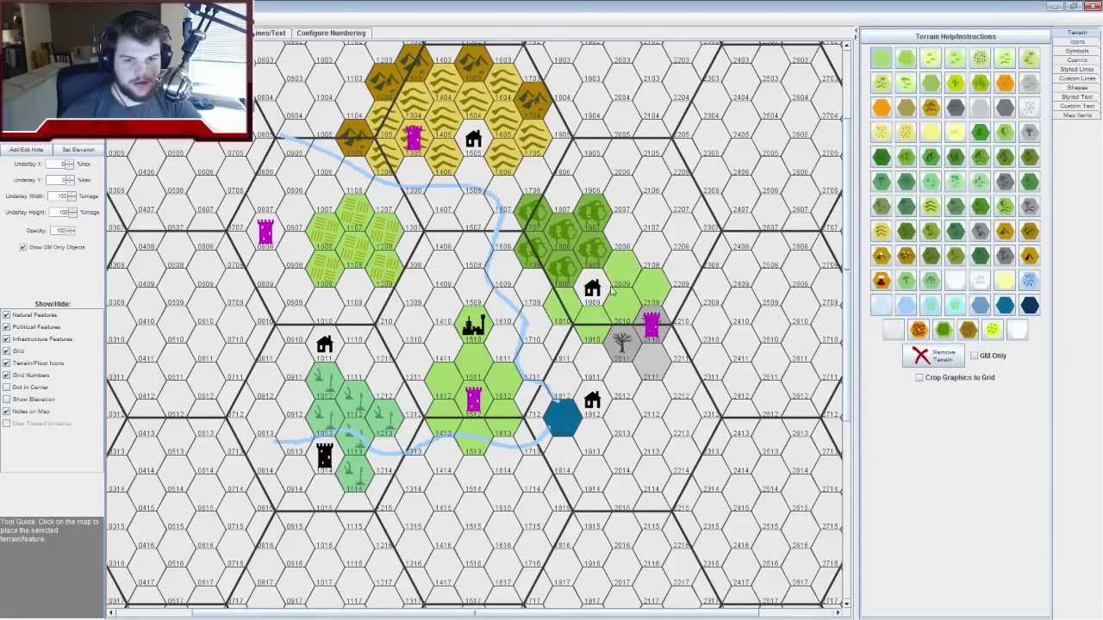
drag(603, 372, 626, 387)
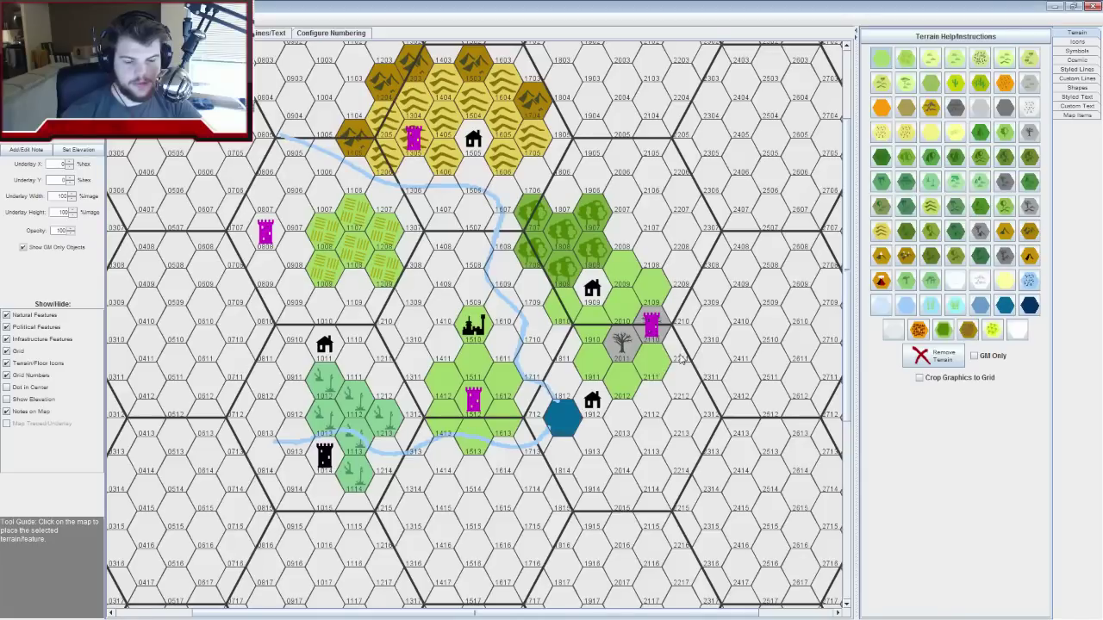
click(680, 360)
click(684, 317)
click(657, 399)
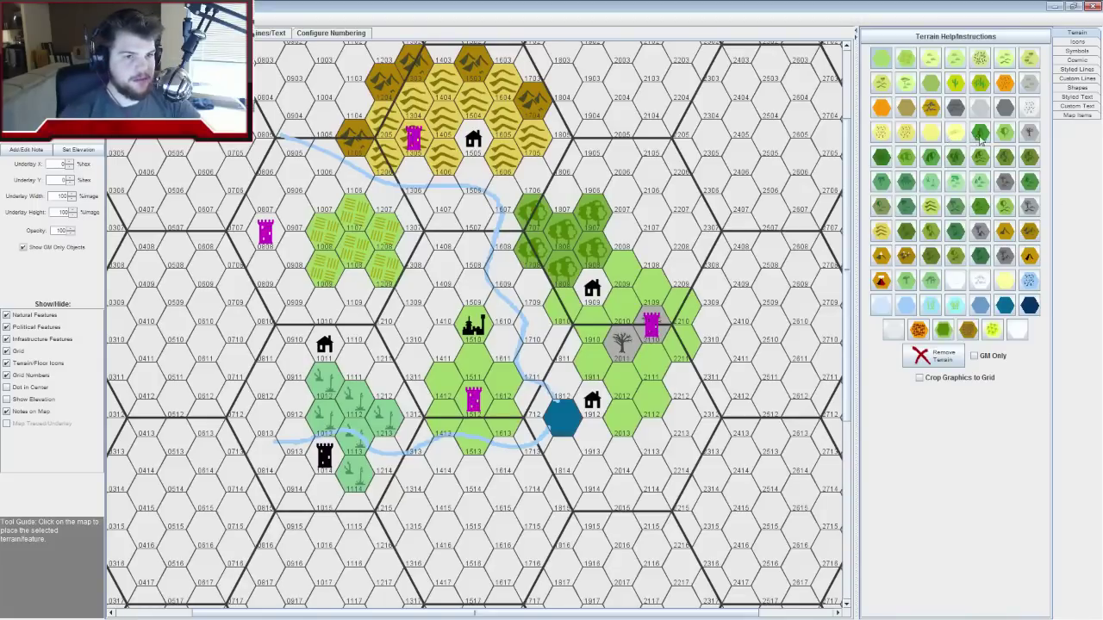
Paint light green forest terrain on hexes 1911, 2012, 2111, 1910, 2010 and 2109 around the dead forest
click(1004, 134)
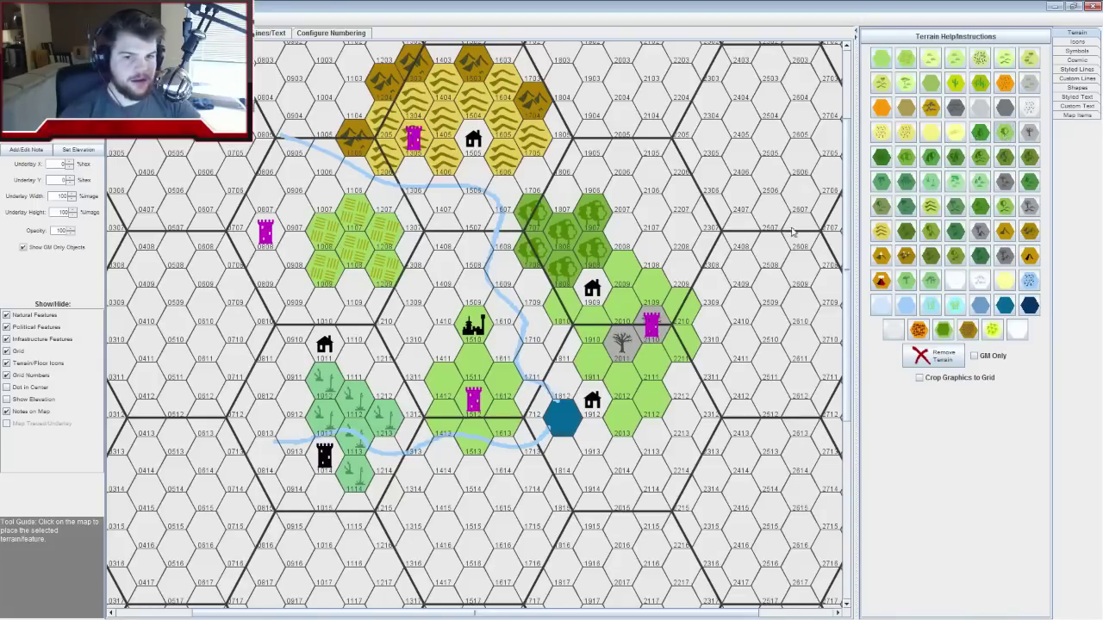
click(595, 368)
click(617, 377)
click(654, 360)
click(592, 321)
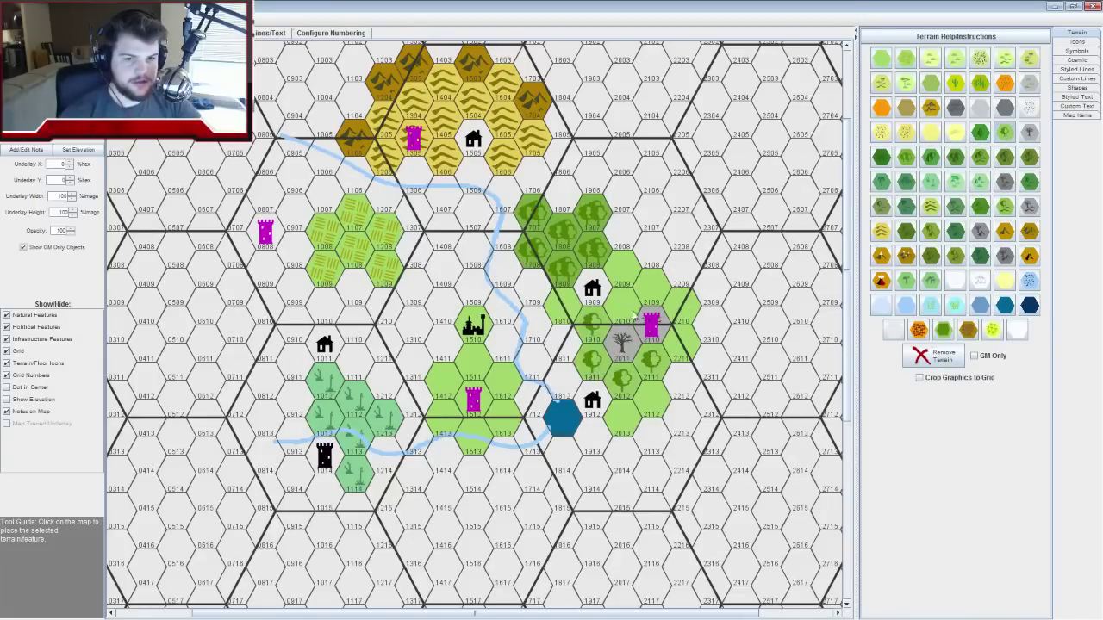
click(622, 303)
click(651, 285)
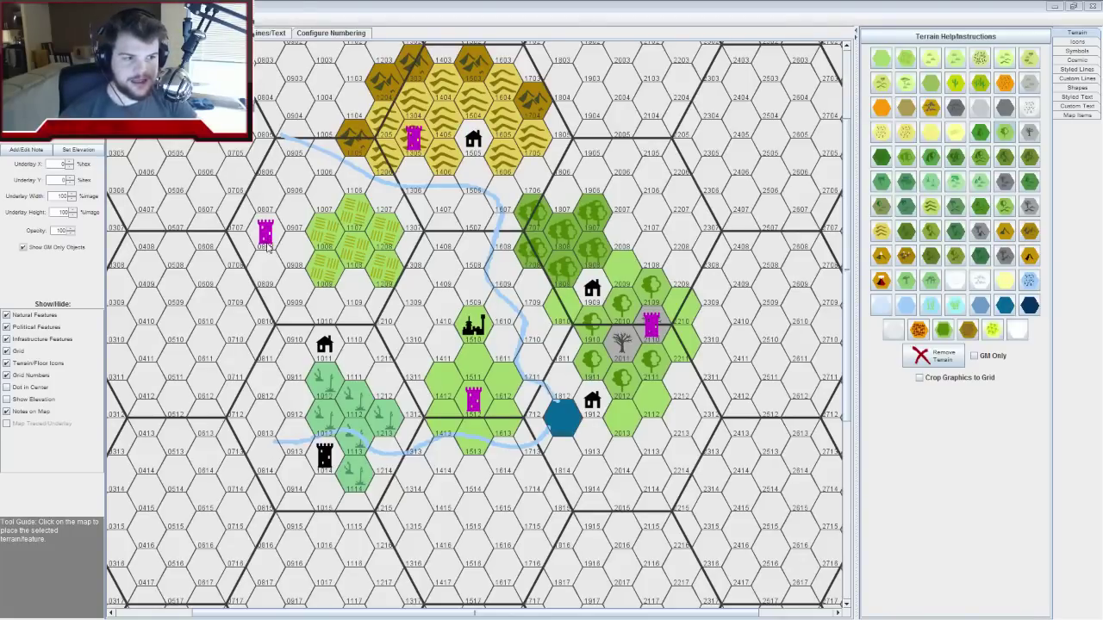
Switch to the locations spreadsheet and enter 0808 as the description of the Forgotten Industrial Techniques ruin
key(alt+Tab)
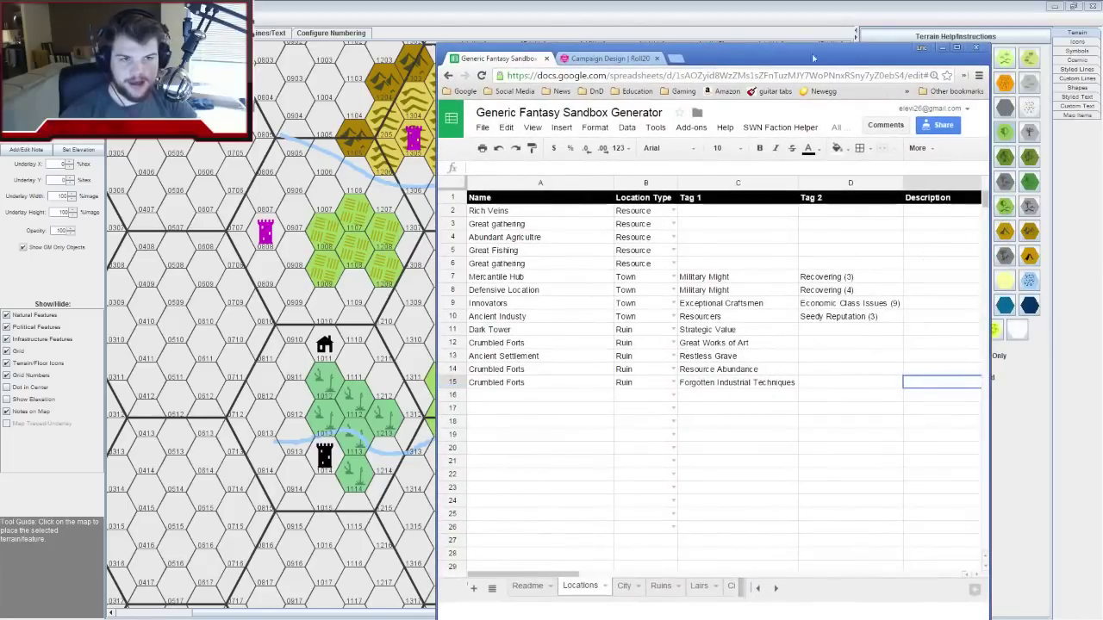
double_click(799, 58)
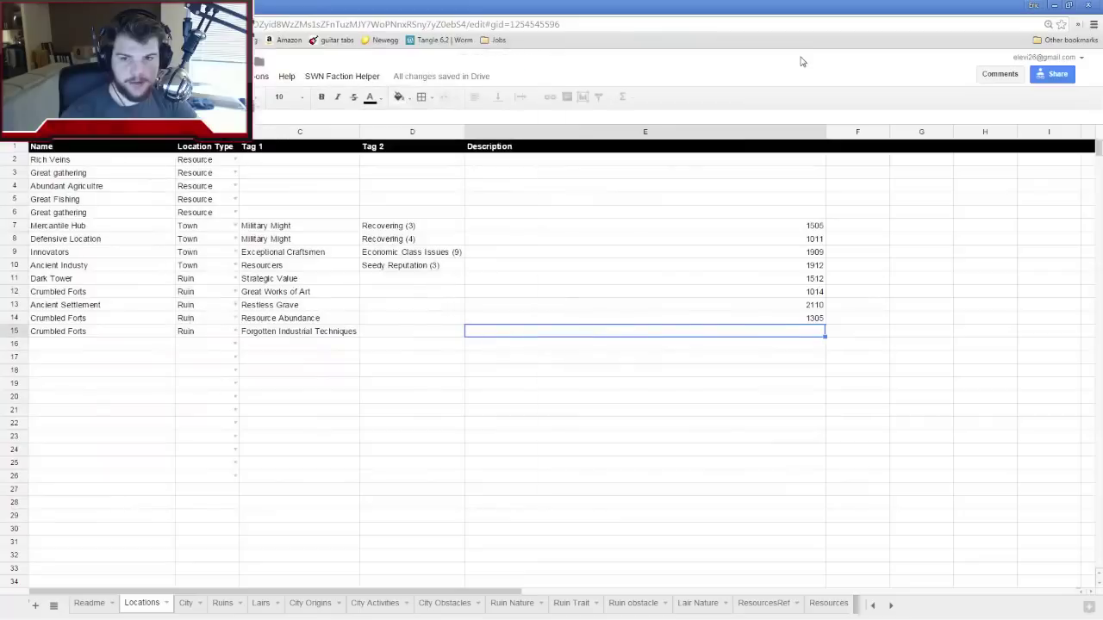
text(0808)
key(Return)
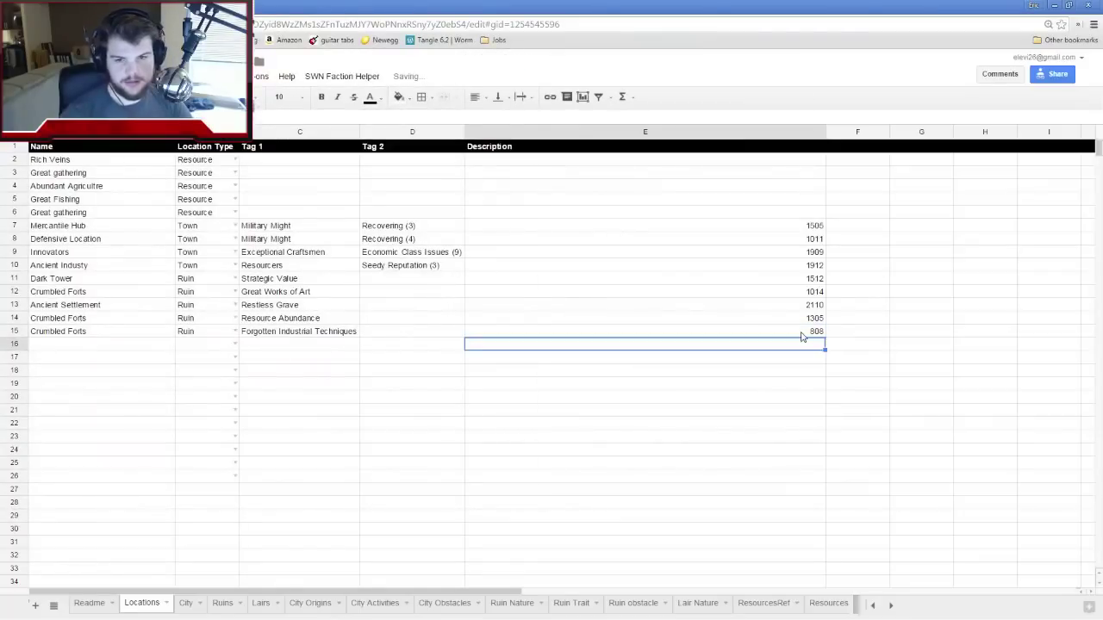
click(365, 360)
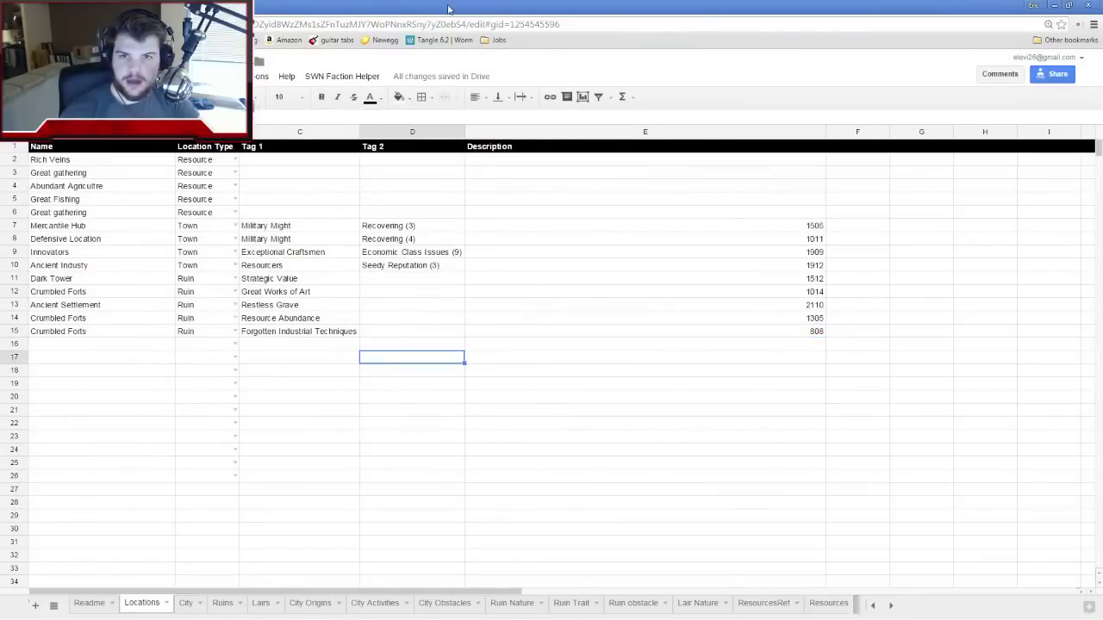
Shrink the spreadsheet window and bring it up over the hex map
drag(451, 9, 844, 56)
key(alt+Tab)
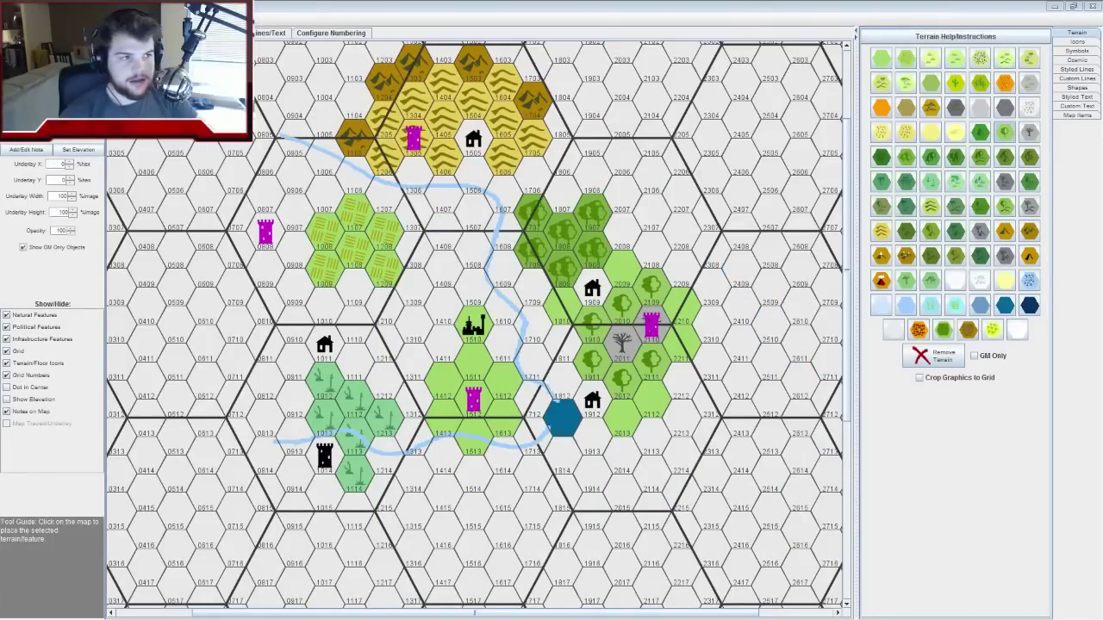
key(alt+Tab)
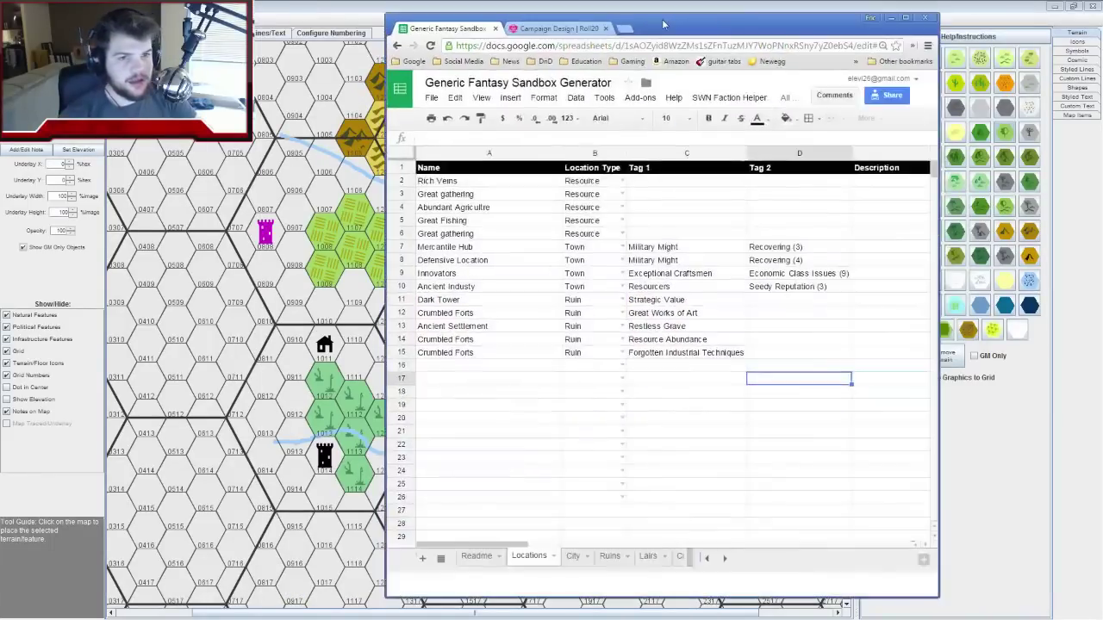
Maximize the spreadsheet, check the lair generation instruction on the Readme sheet, and return to the hex map
key(super+Up)
click(89, 603)
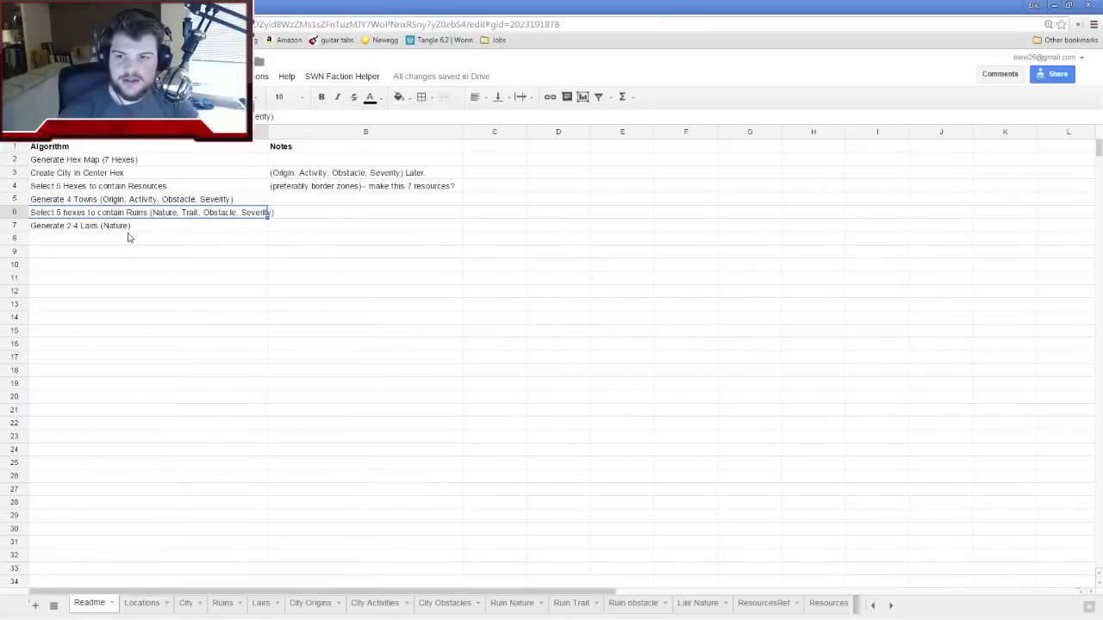
click(82, 227)
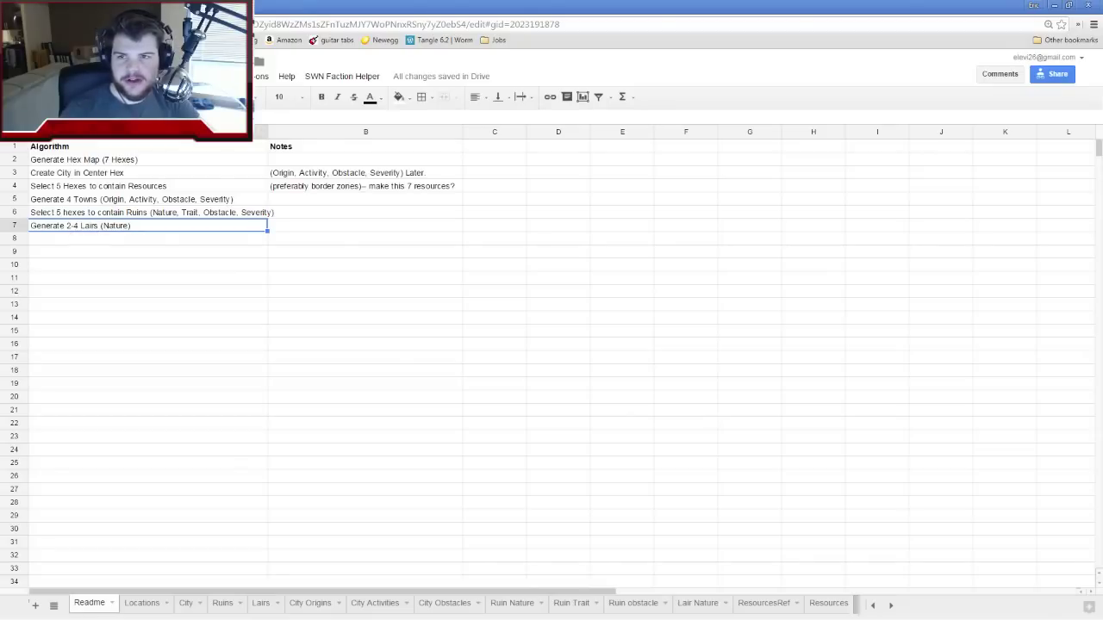
click(1053, 5)
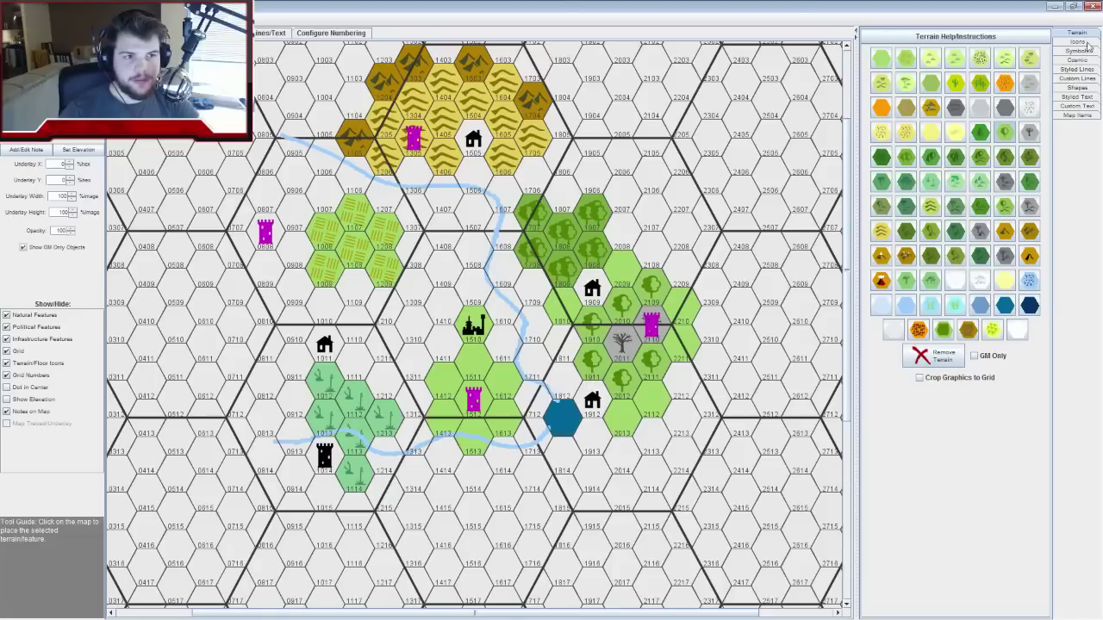
Place a lair icon in red on hex 0809 of the map
click(1077, 41)
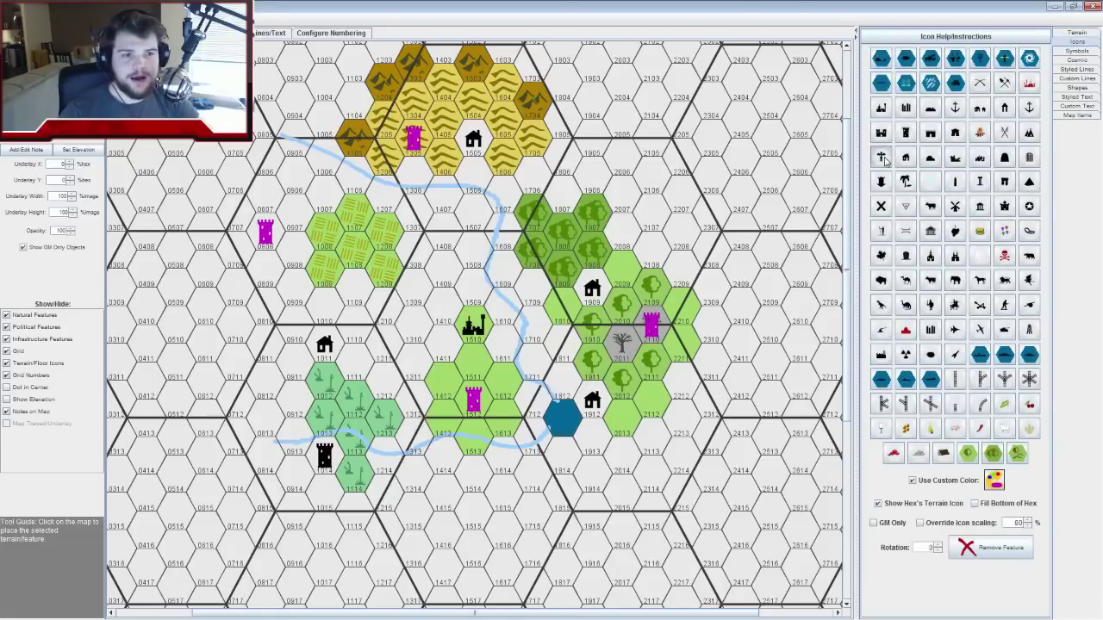
click(993, 481)
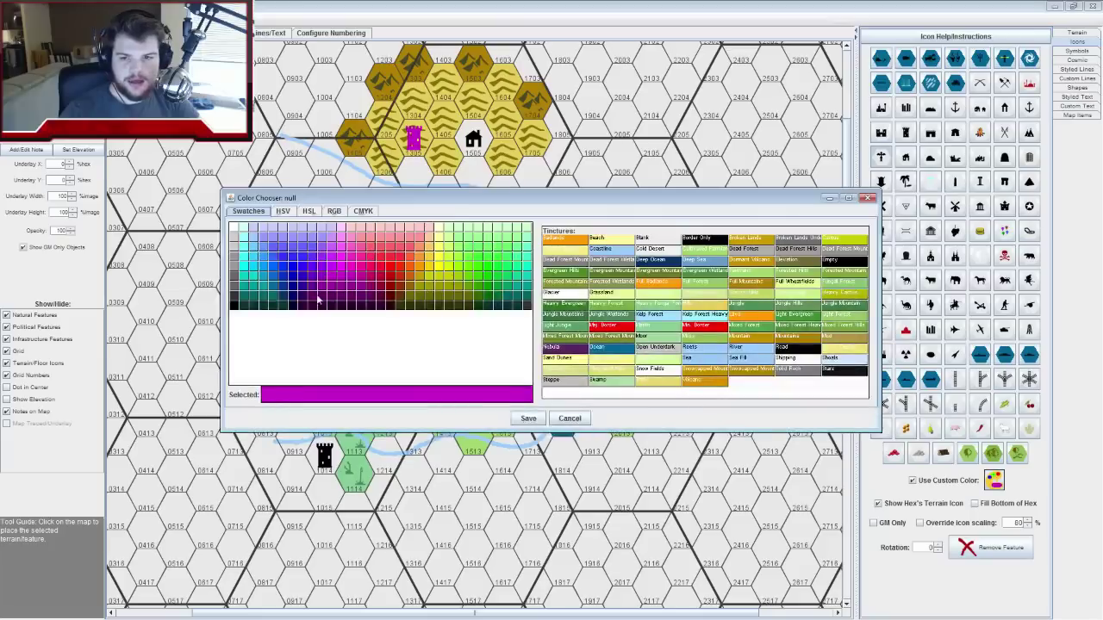
click(394, 275)
click(528, 419)
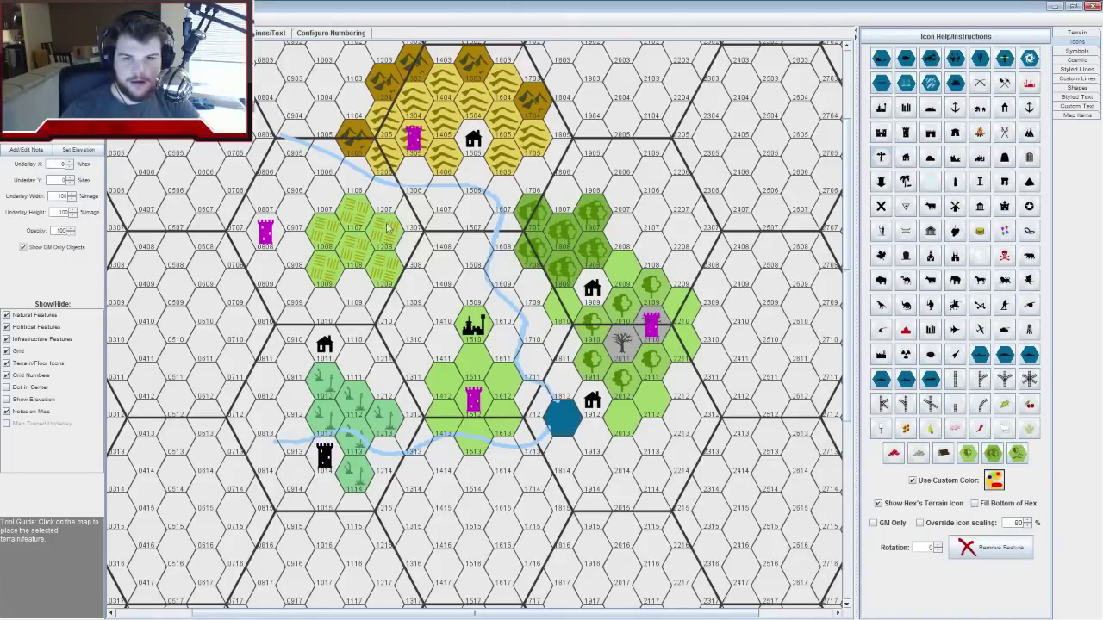
click(274, 276)
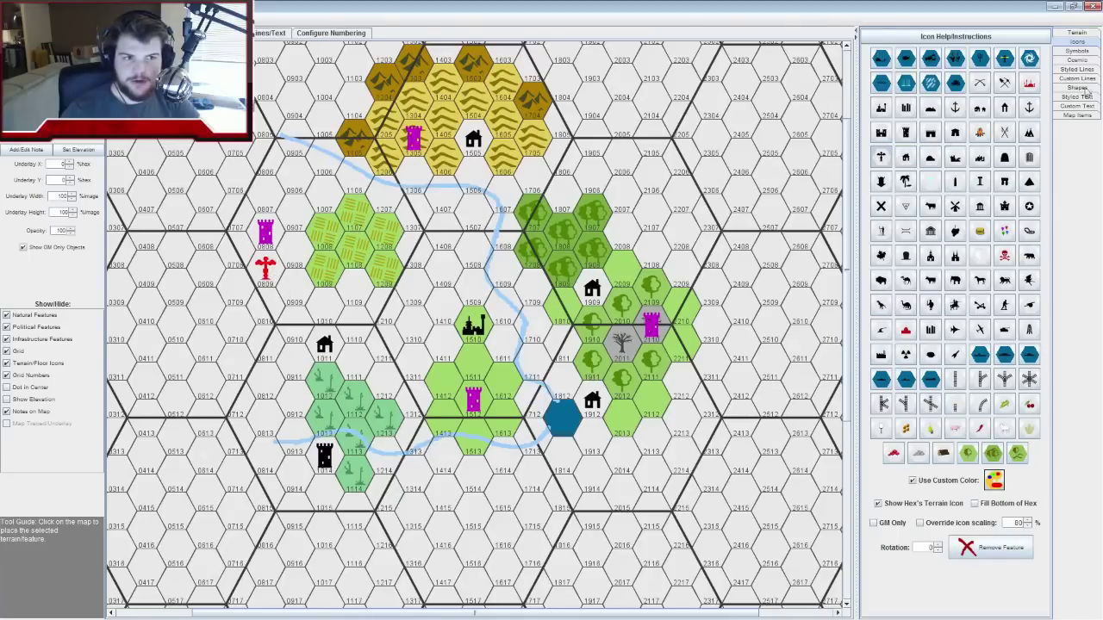
Move the purple ruin tower from hex 0808 to hex 0906 by removing it and placing a new one
click(991, 548)
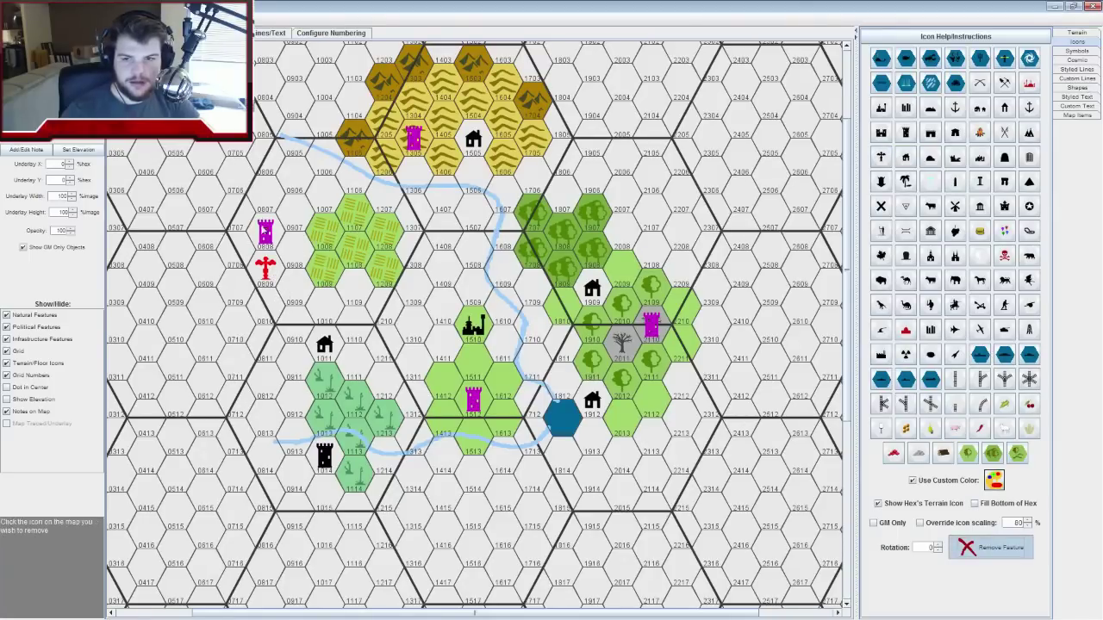
click(266, 236)
click(906, 138)
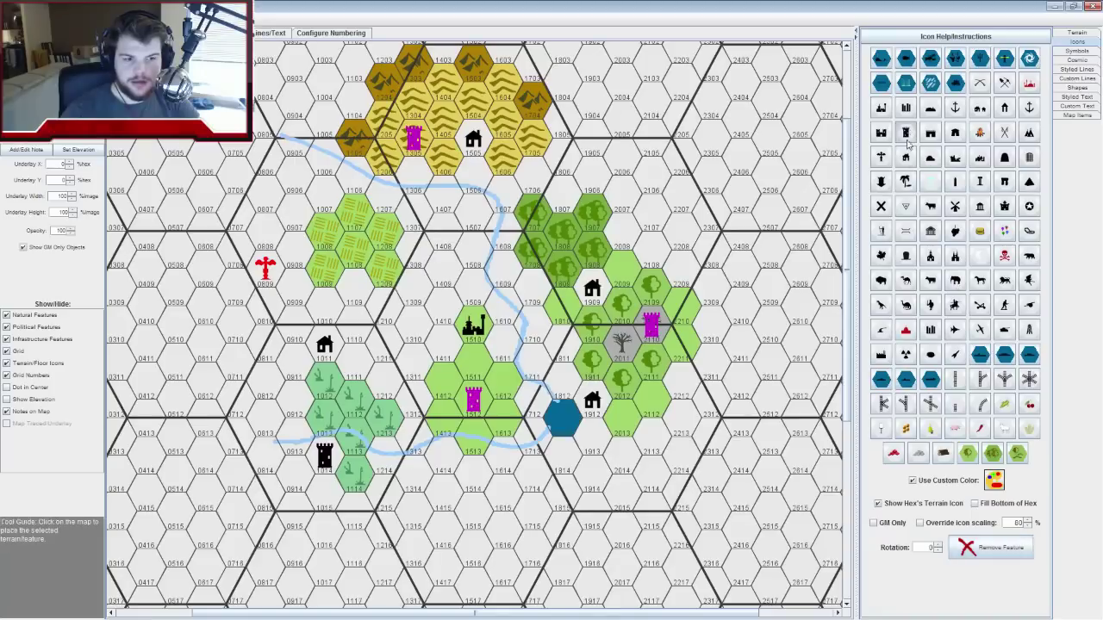
click(993, 480)
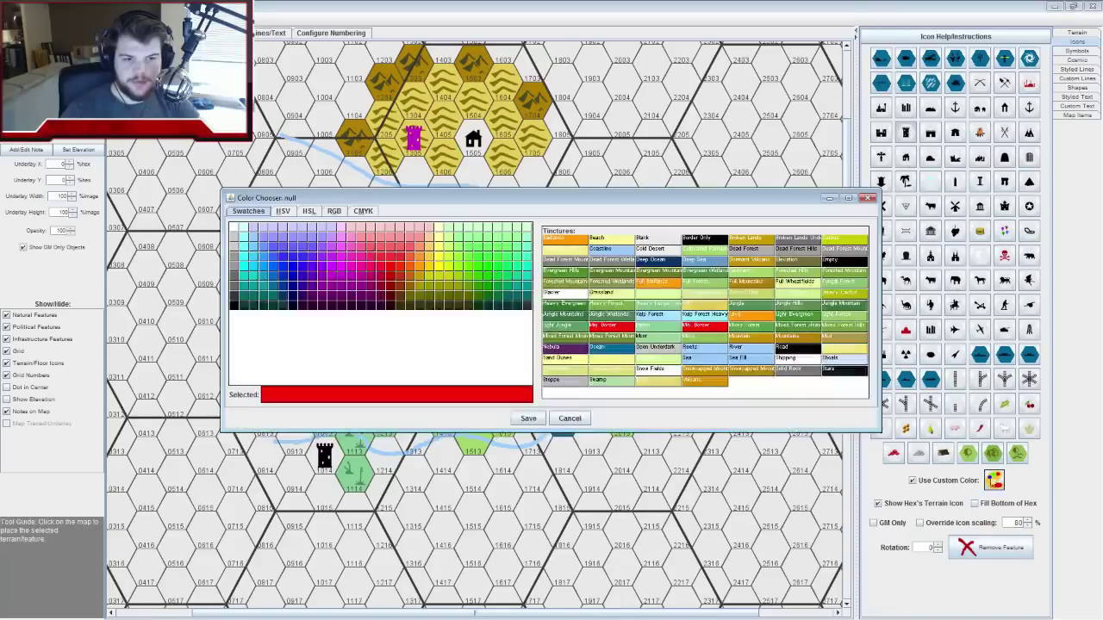
click(337, 281)
click(527, 418)
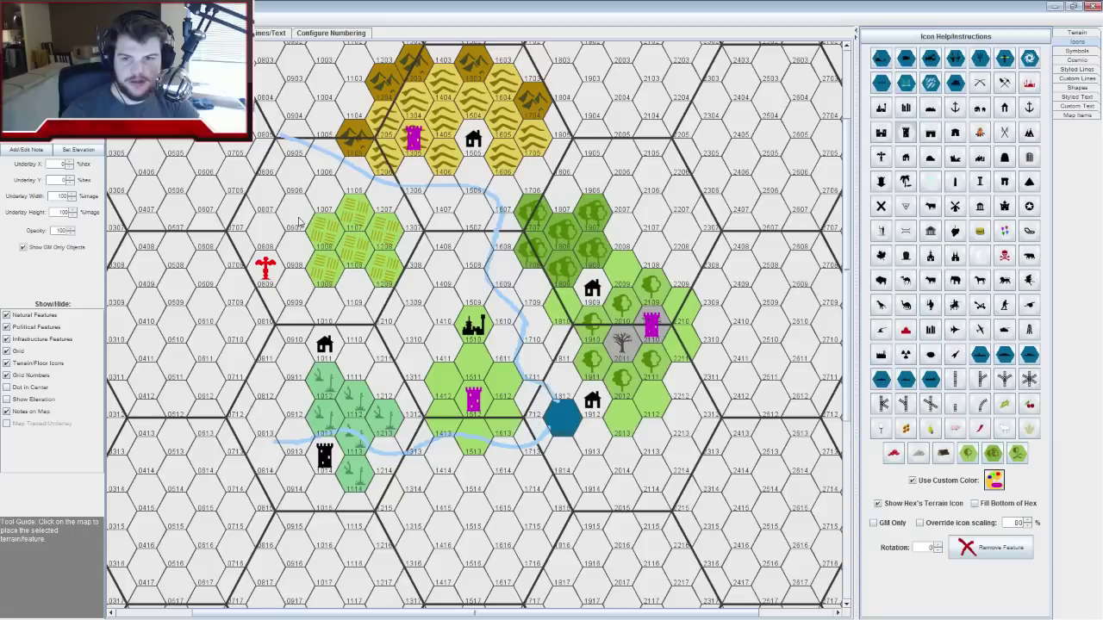
click(293, 187)
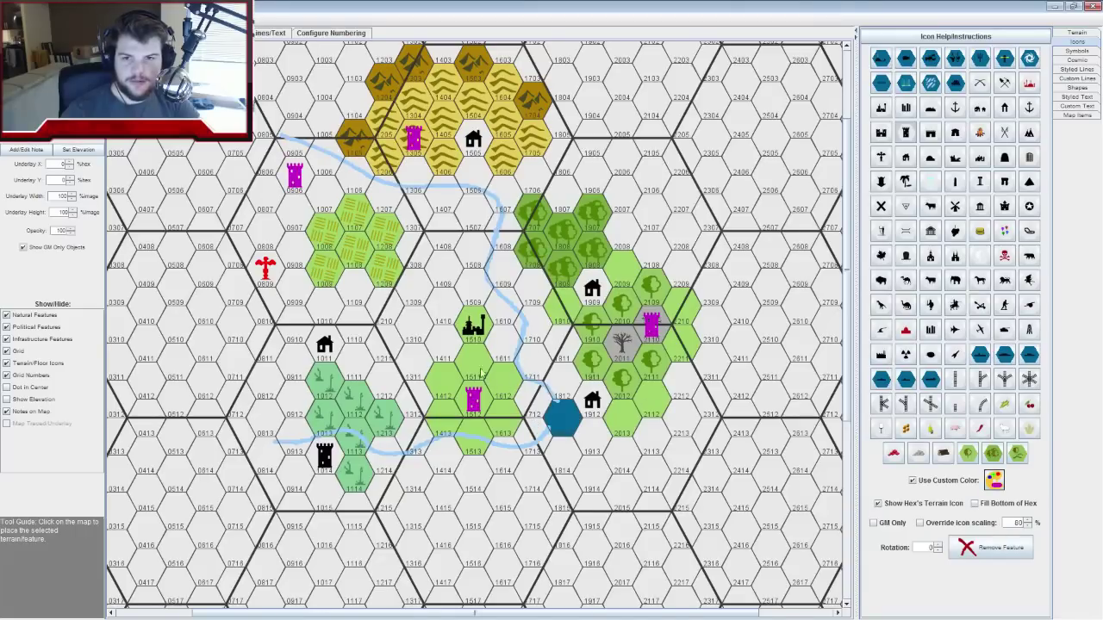
Place red lair icons on hexes 1315, 2106, 2114 and 1503
click(993, 480)
click(394, 268)
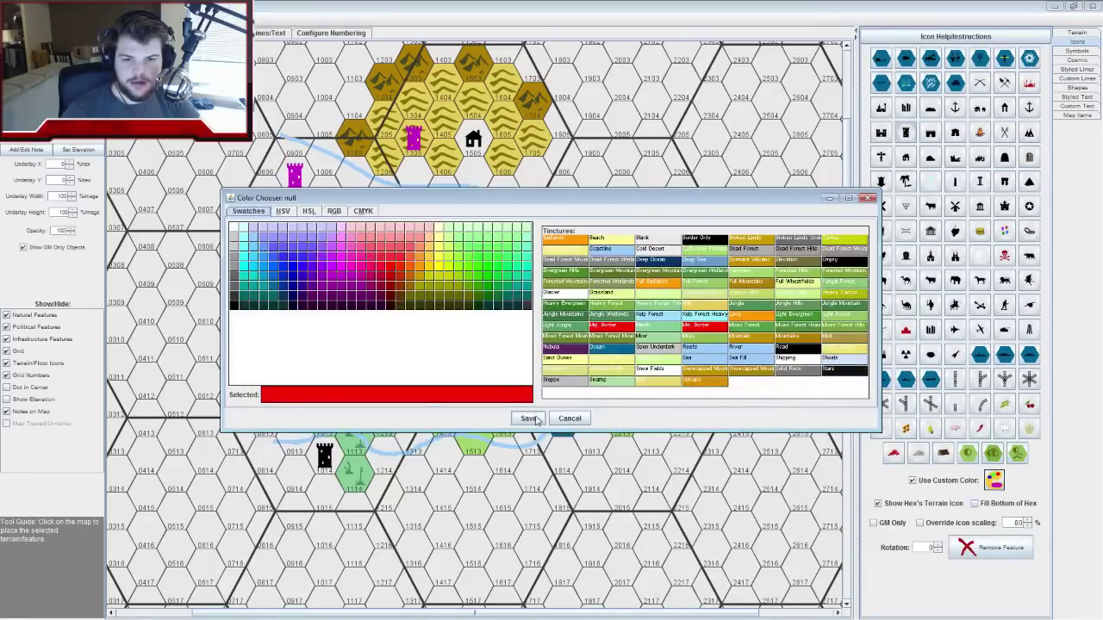
click(527, 418)
click(881, 158)
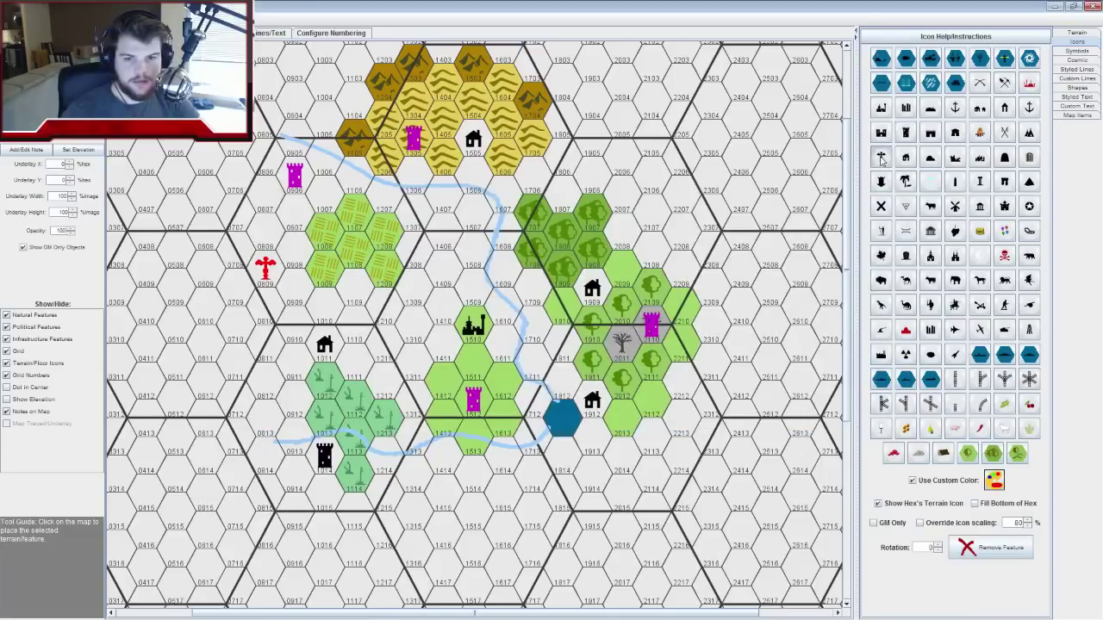
click(420, 511)
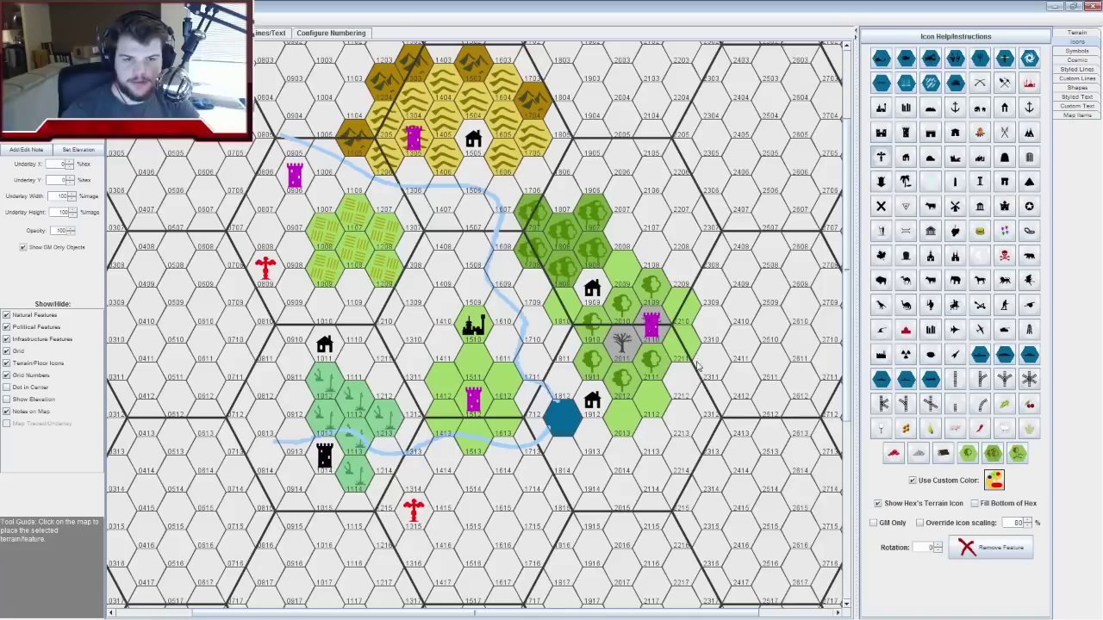
click(646, 177)
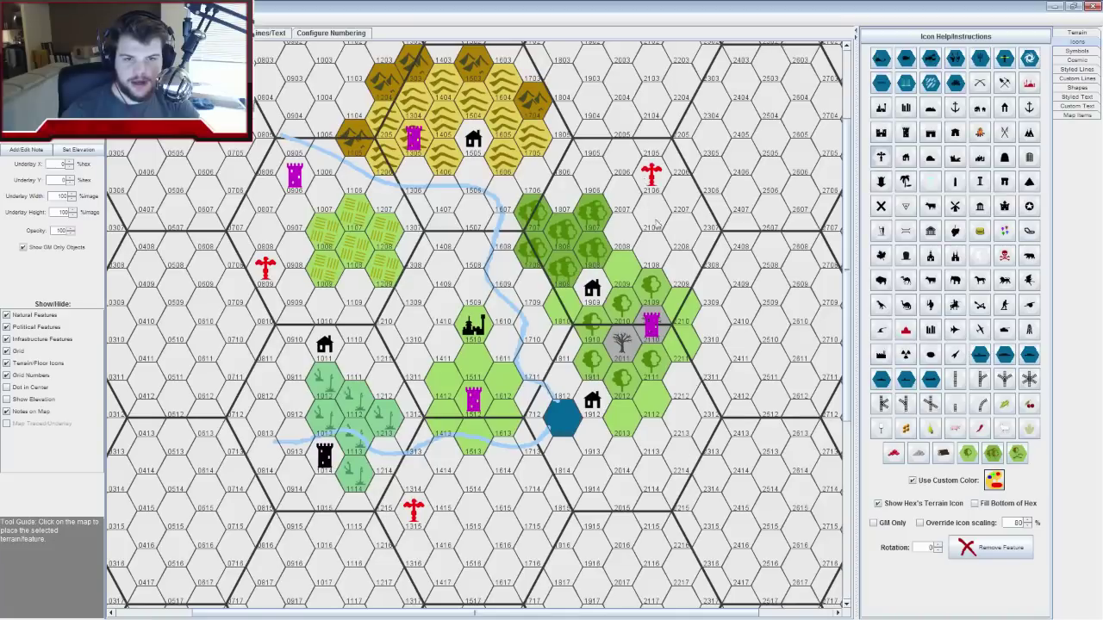
click(657, 475)
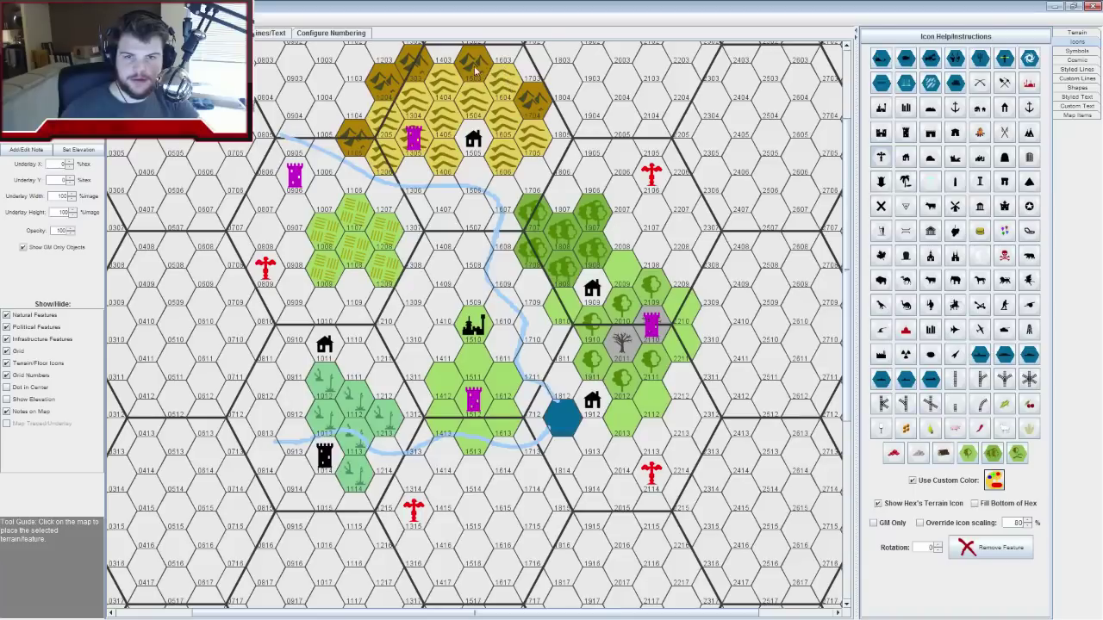
click(474, 63)
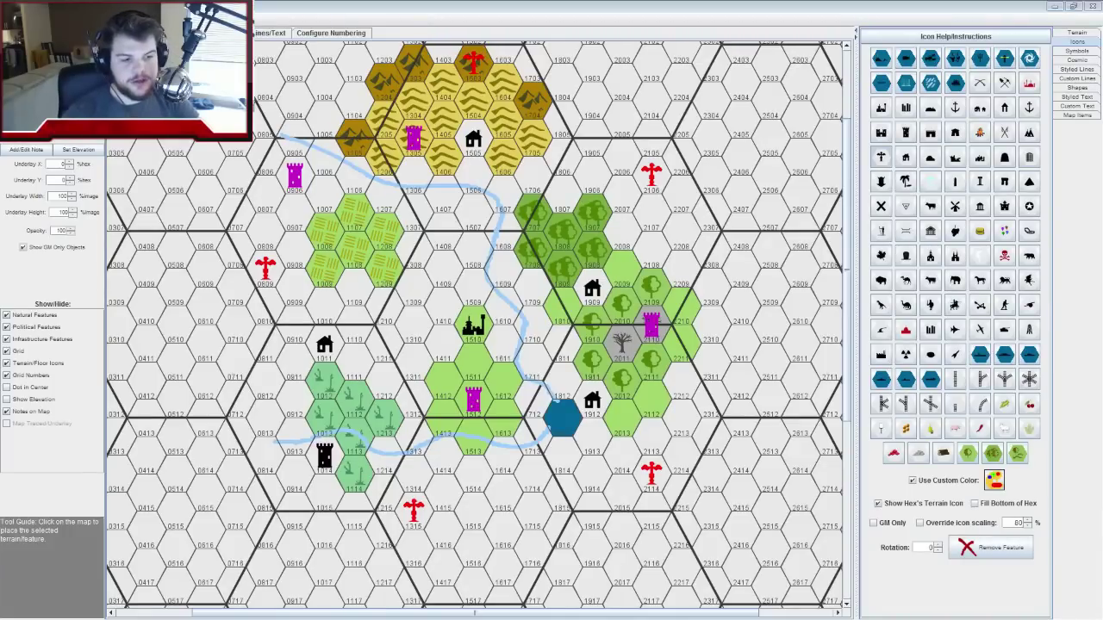
Switch to the spreadsheet and add the note "I made 5" beside the lair generation entry on the Readme sheet
key(alt+Tab)
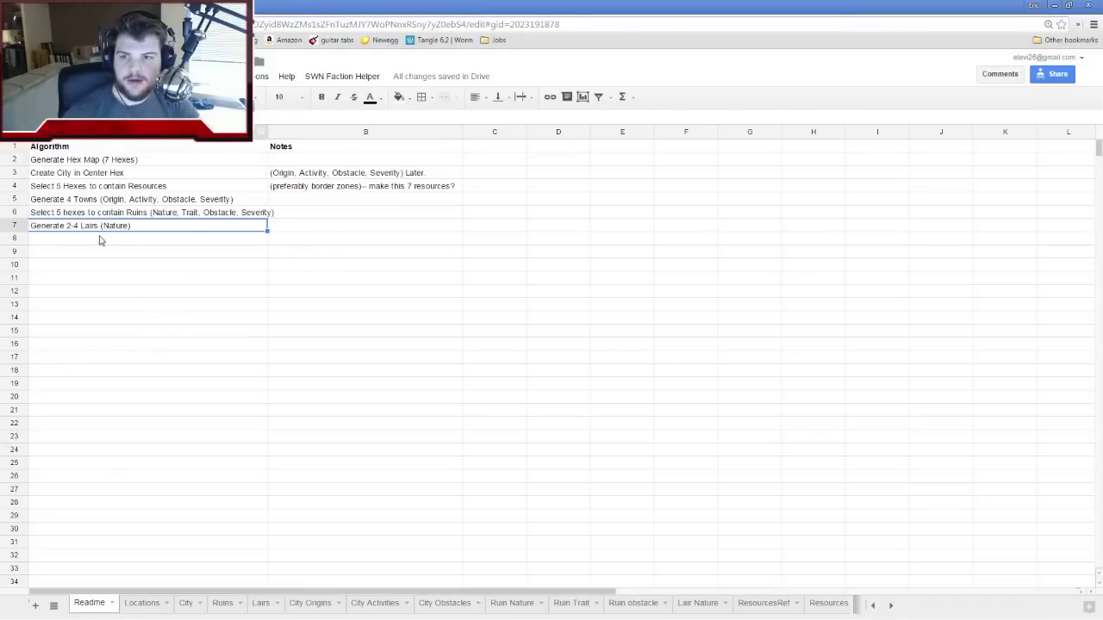
double_click(301, 231)
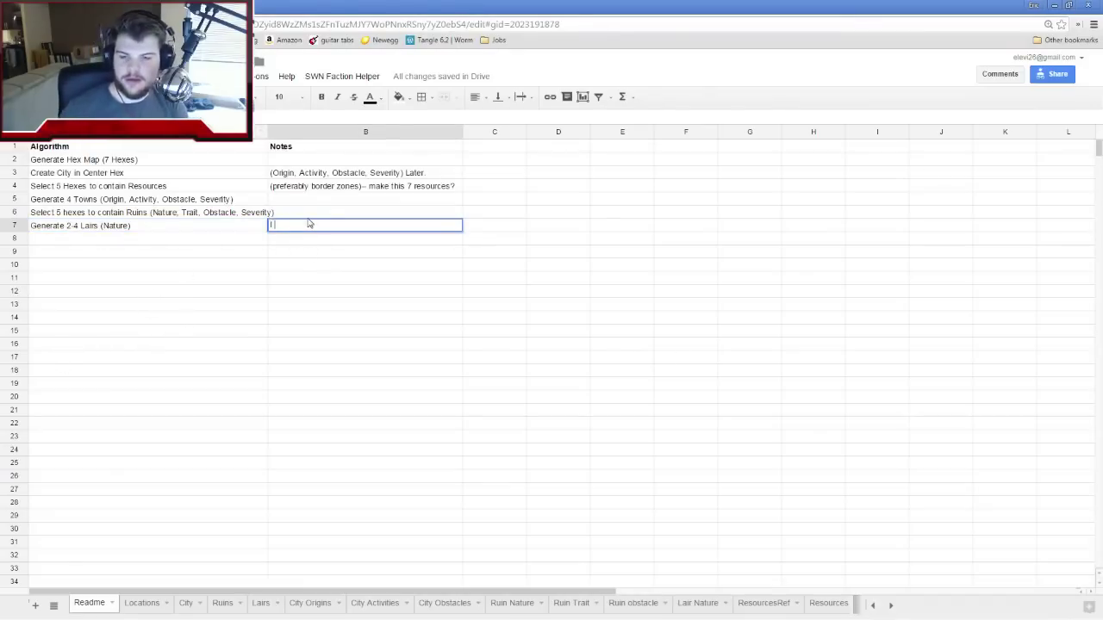
key(Return)
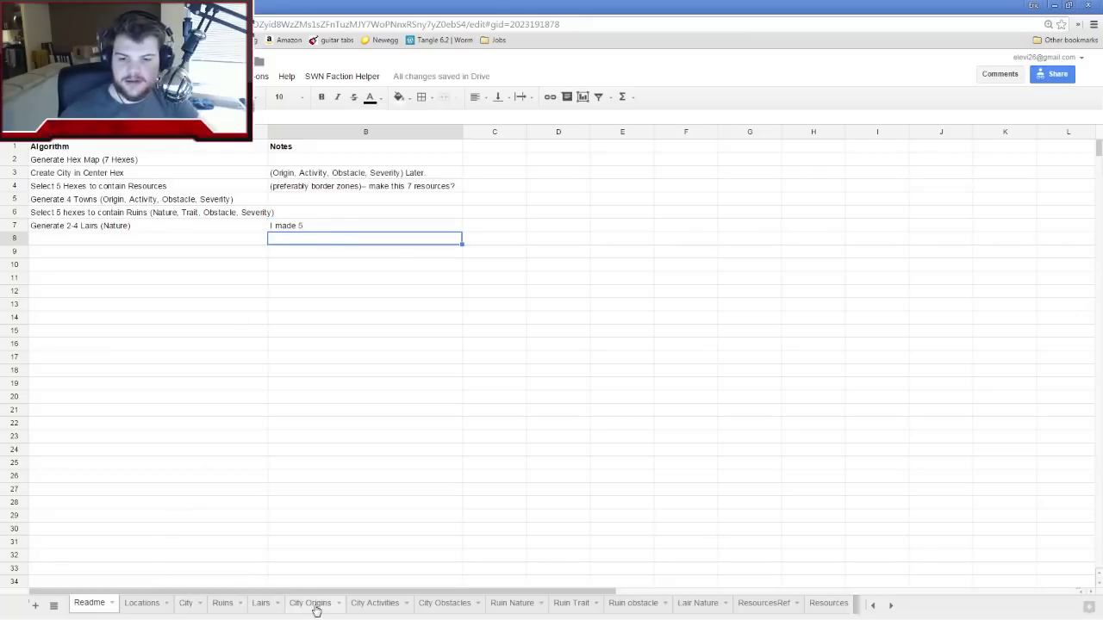
Review the Lair Nature table and roll 5d10 in the Roll20 chat to pick the lair natures
click(699, 603)
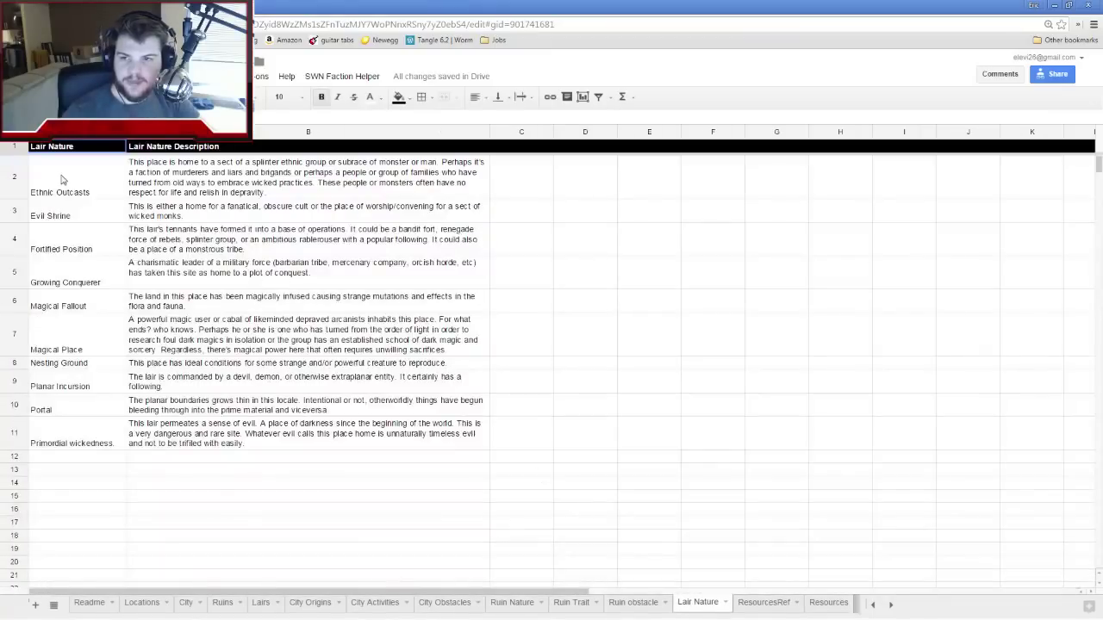
click(73, 187)
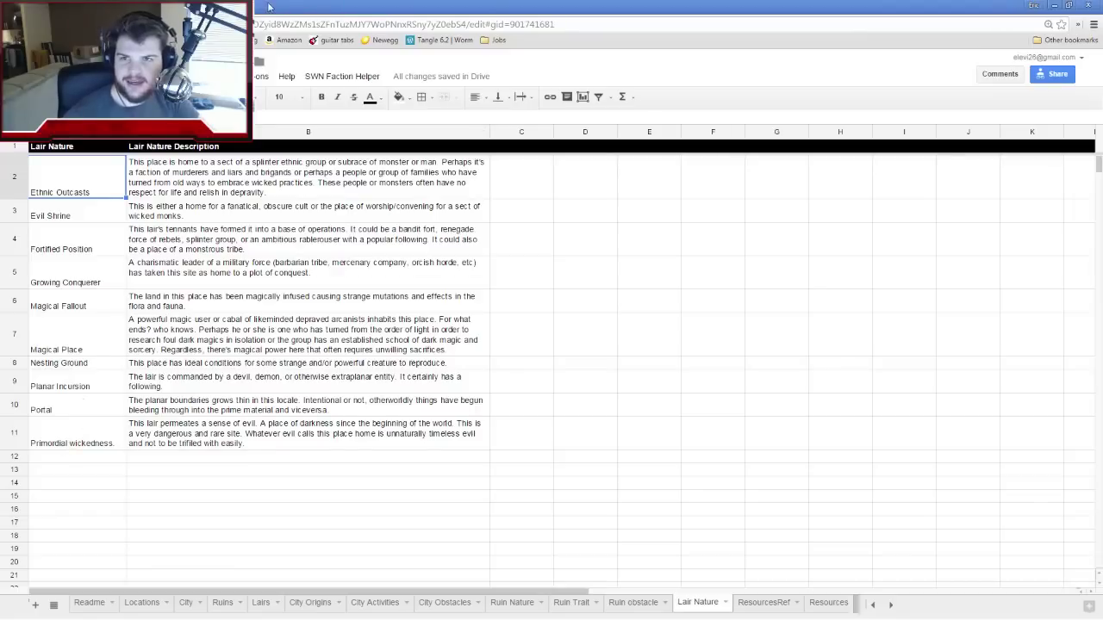
key(ctrl+Tab)
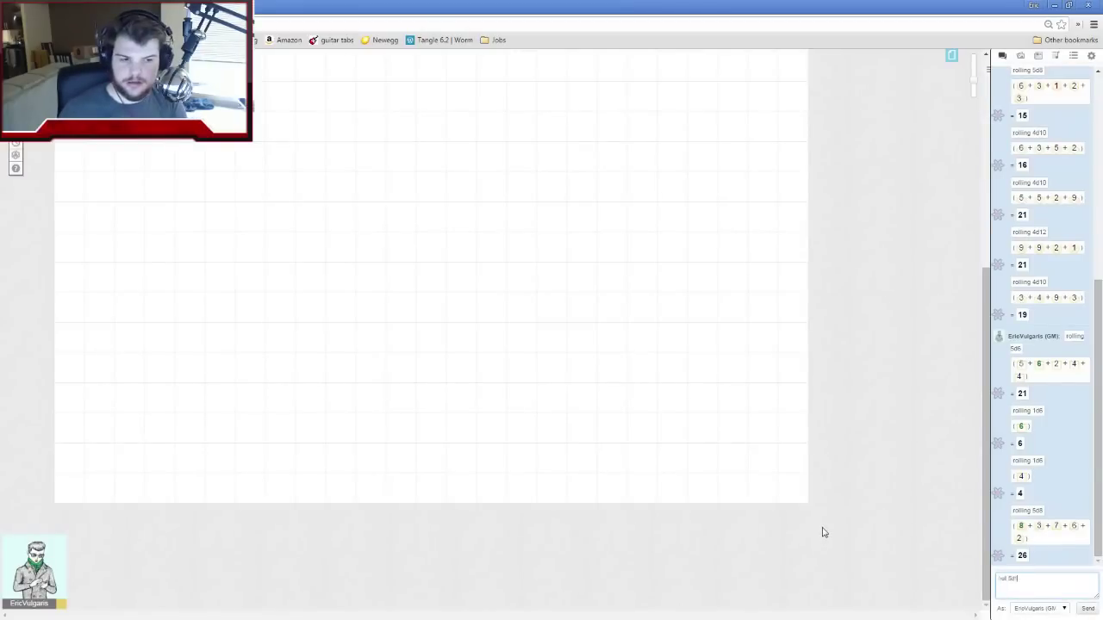
key(Return)
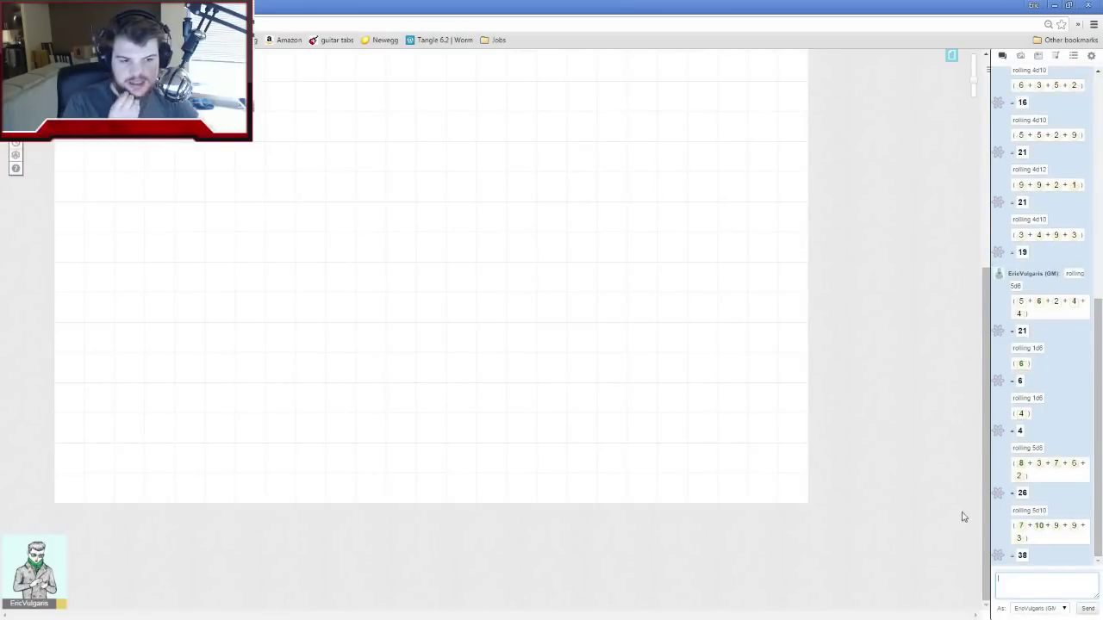
Return to the Locations sheet and set the location type of rows 16 to 20 to Lair
key(ctrl+Tab)
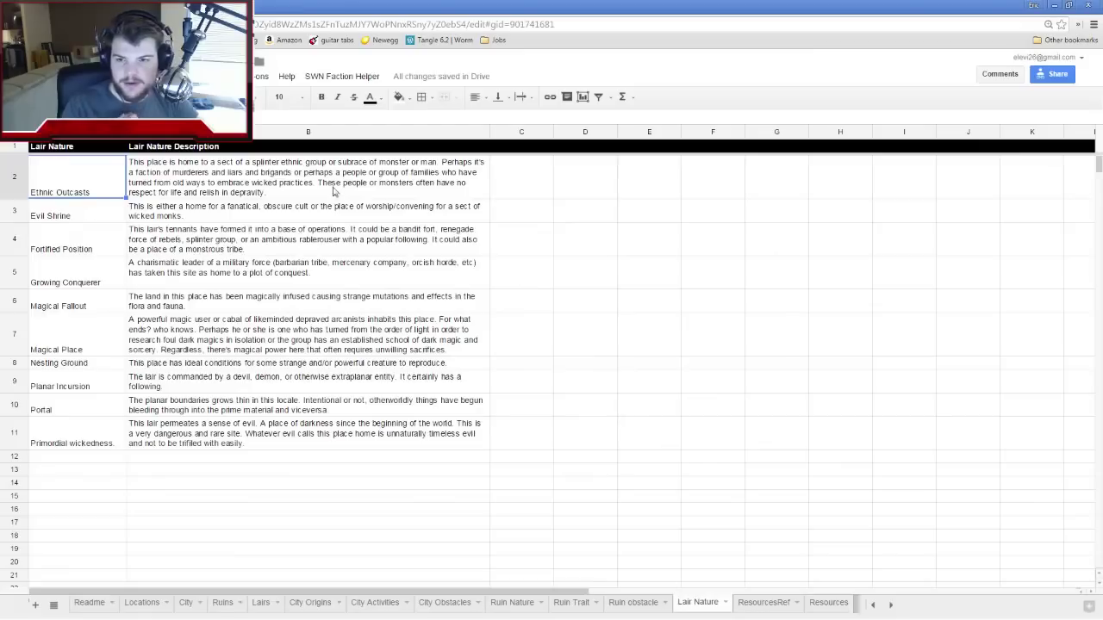
click(141, 602)
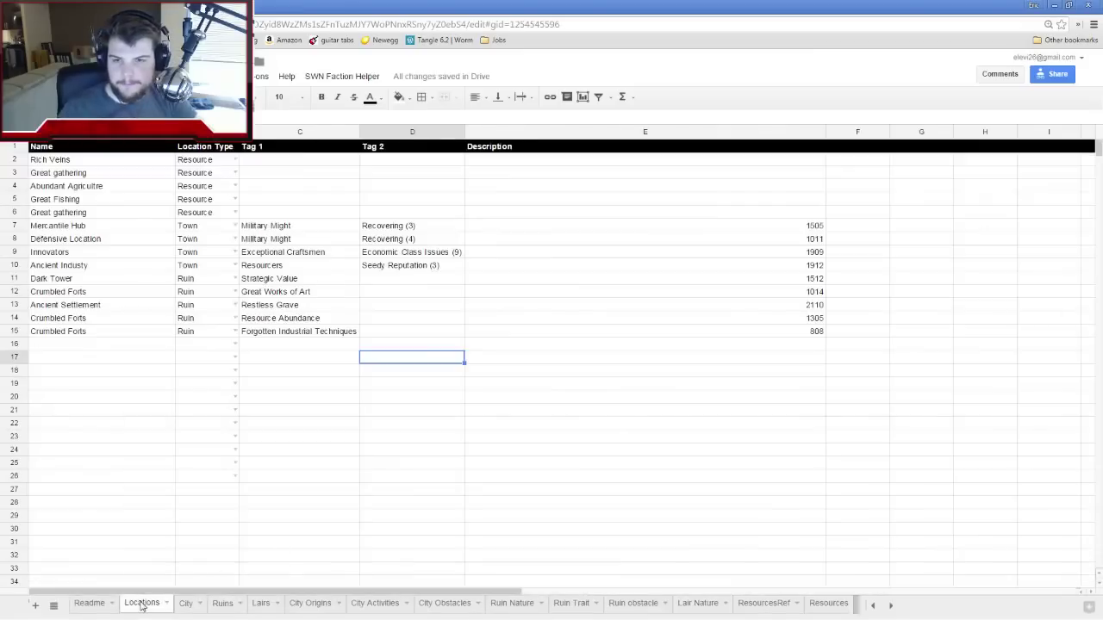
click(233, 344)
click(216, 423)
click(235, 357)
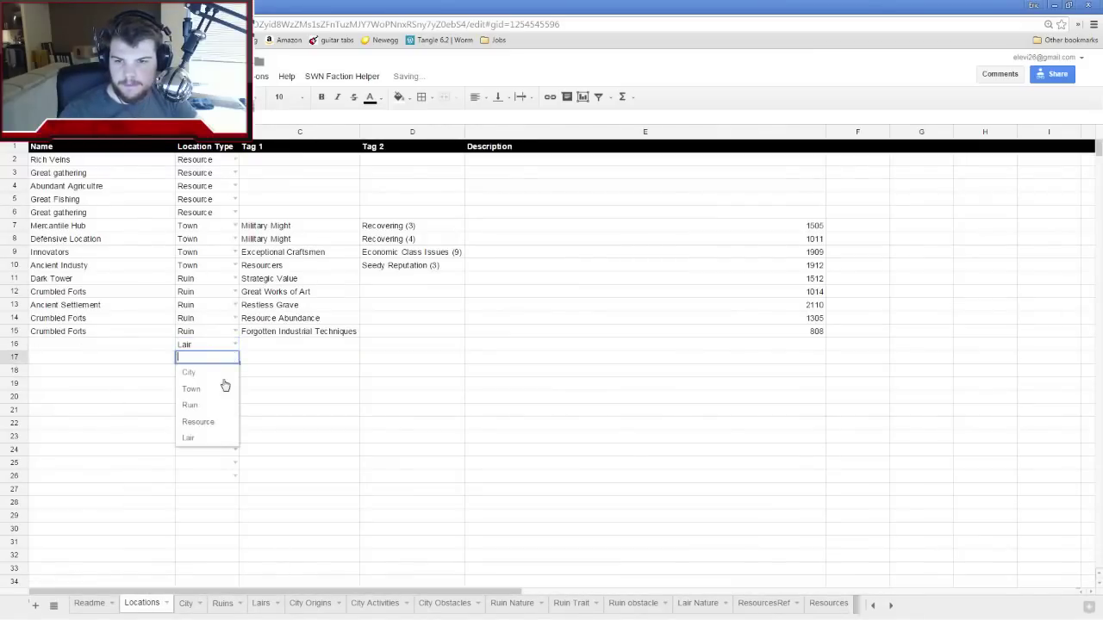
click(207, 438)
click(232, 370)
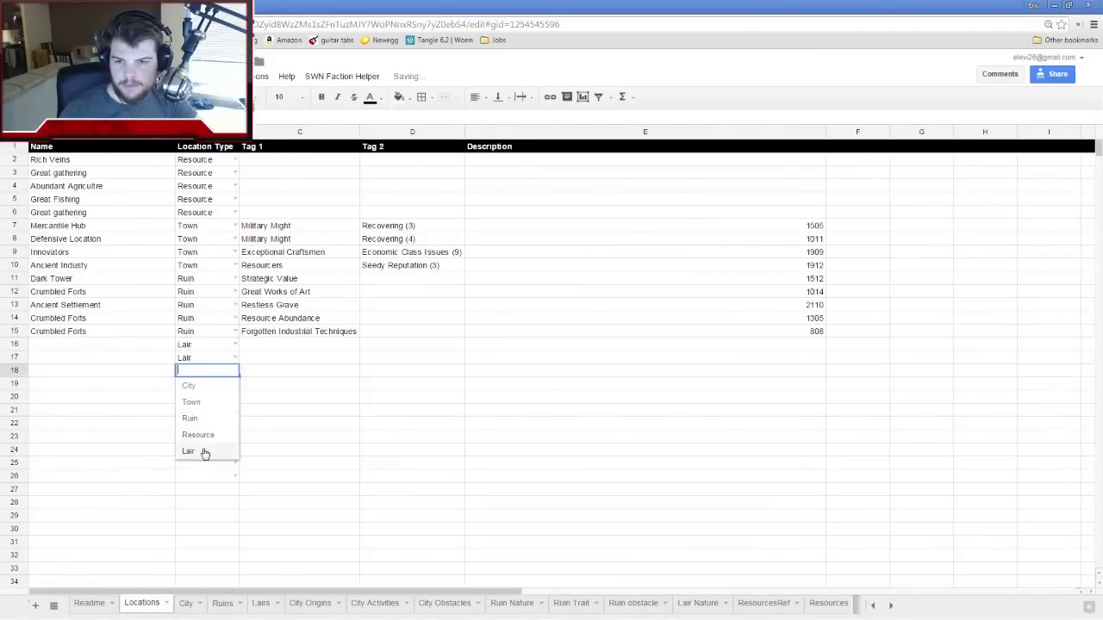
click(204, 452)
click(234, 384)
click(193, 464)
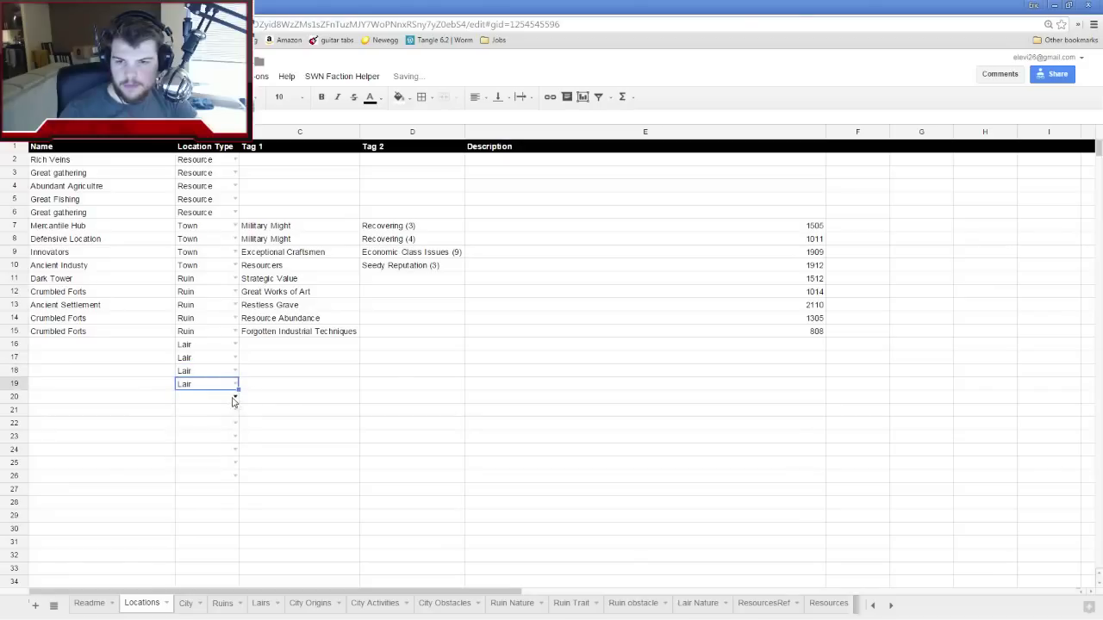
click(235, 397)
click(205, 463)
Enter the rolled numbers 7, 10, 9, 9 and 3 as the names of the five lairs in rows 16 to 20
click(138, 343)
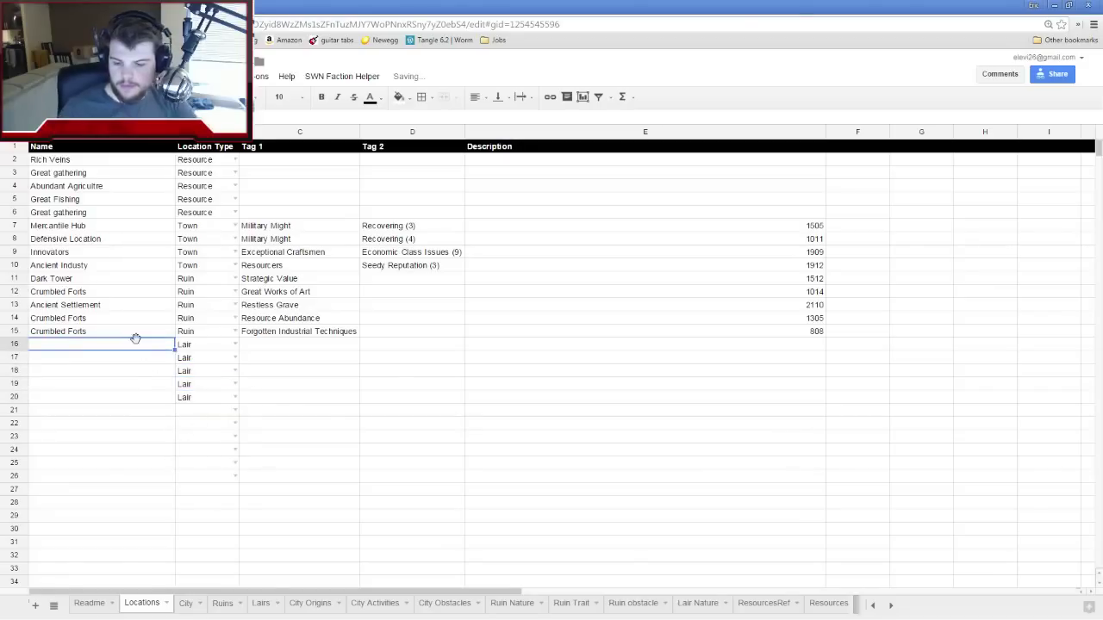
text(7)
key(Return)
text(10)
key(Return)
text(9)
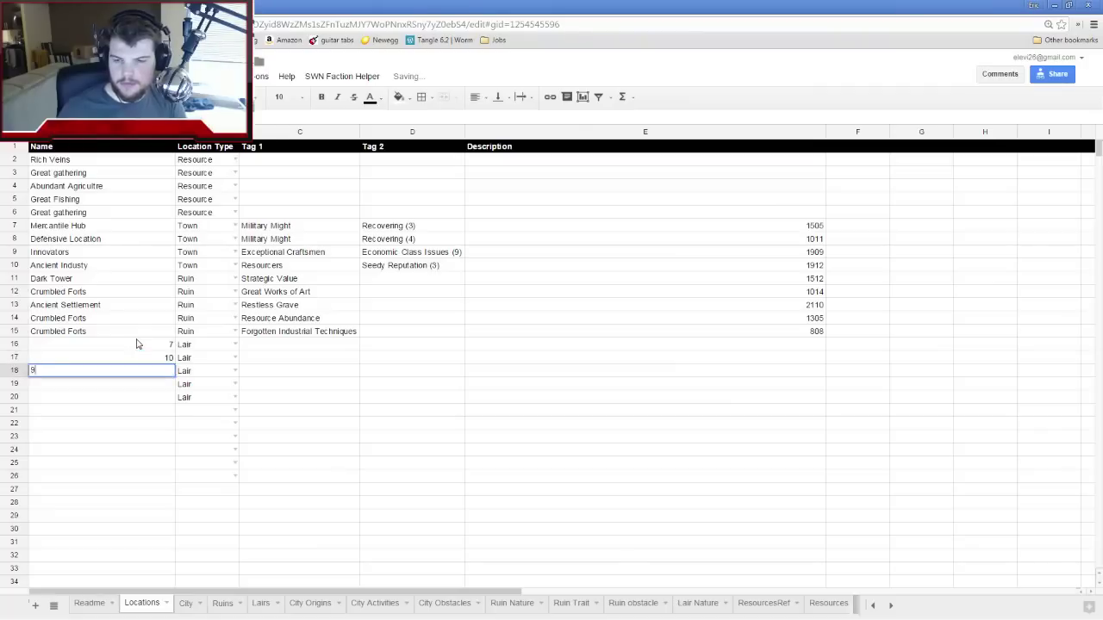
key(Return)
text(9)
key(Return)
text(3)
key(Return)
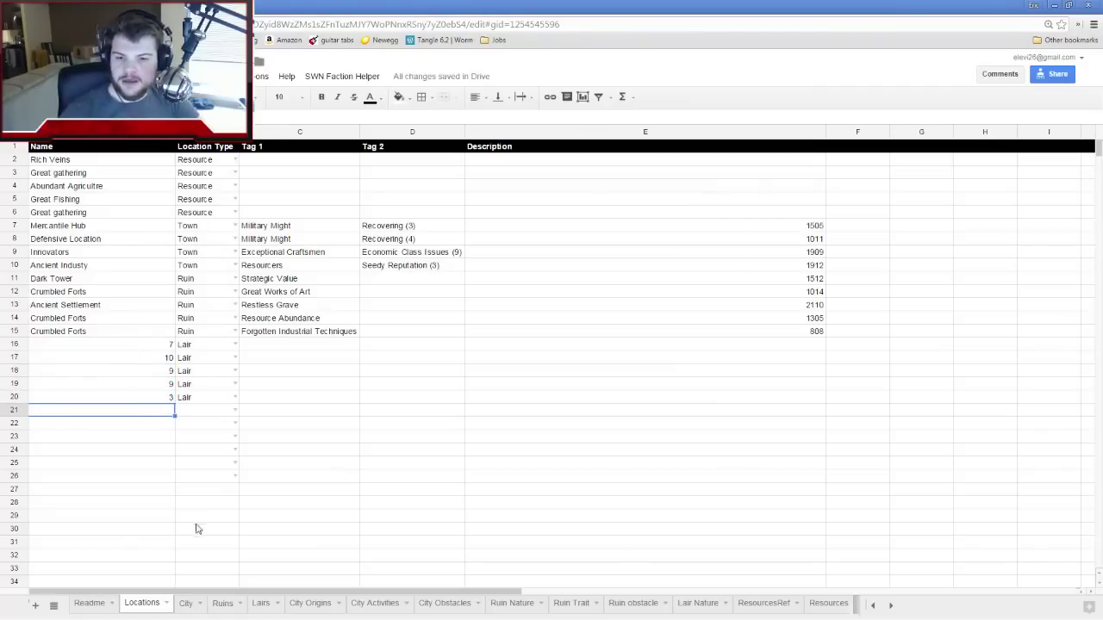
Look up roll 7 in the Lair Nature table and name the lair in row 16 of Locations "Nesting Ground"
click(697, 604)
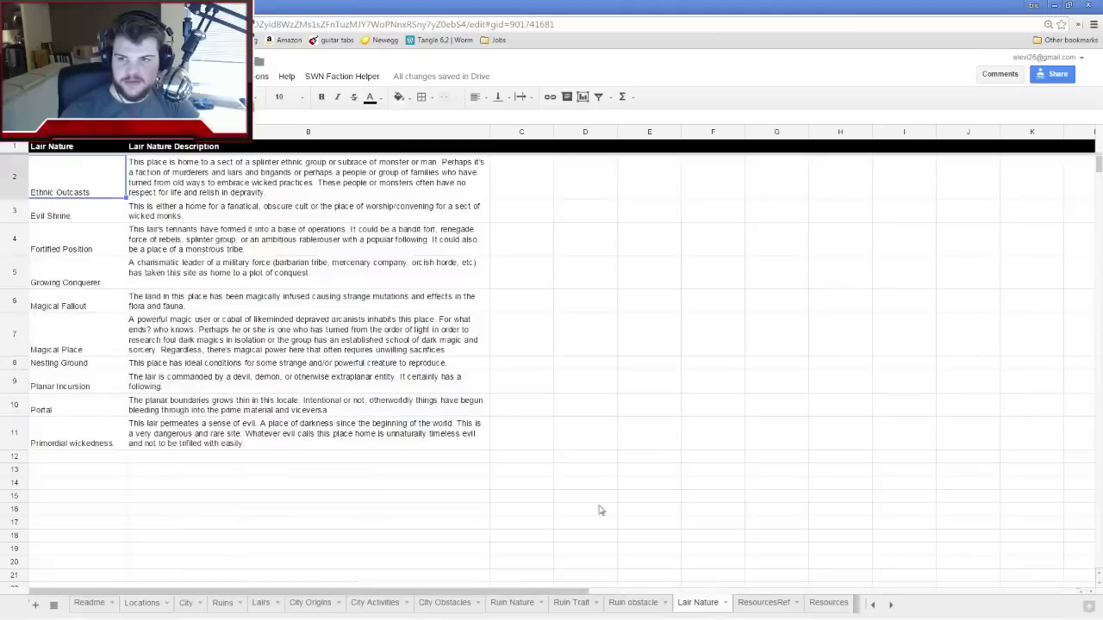
click(164, 366)
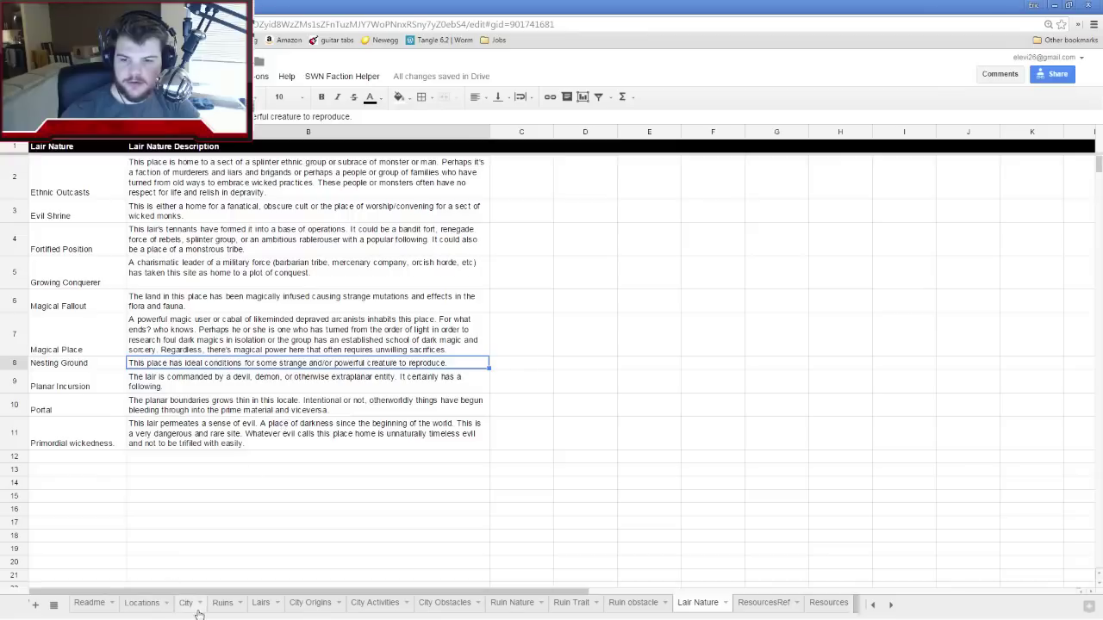
click(142, 602)
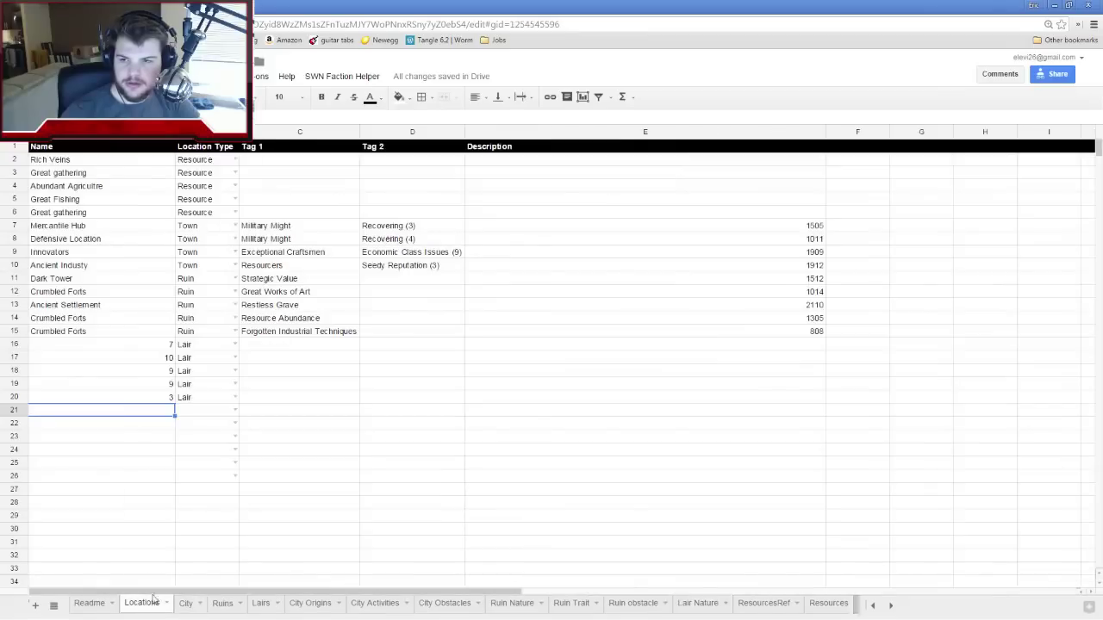
click(164, 346)
text(Ne)
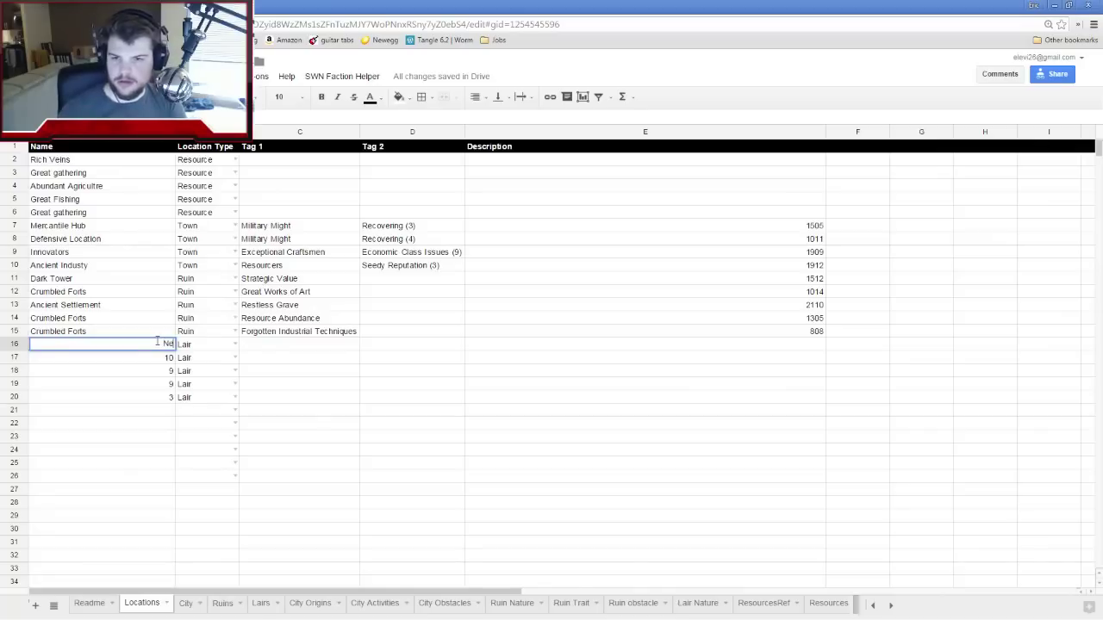
text(sting Ground)
key(Return)
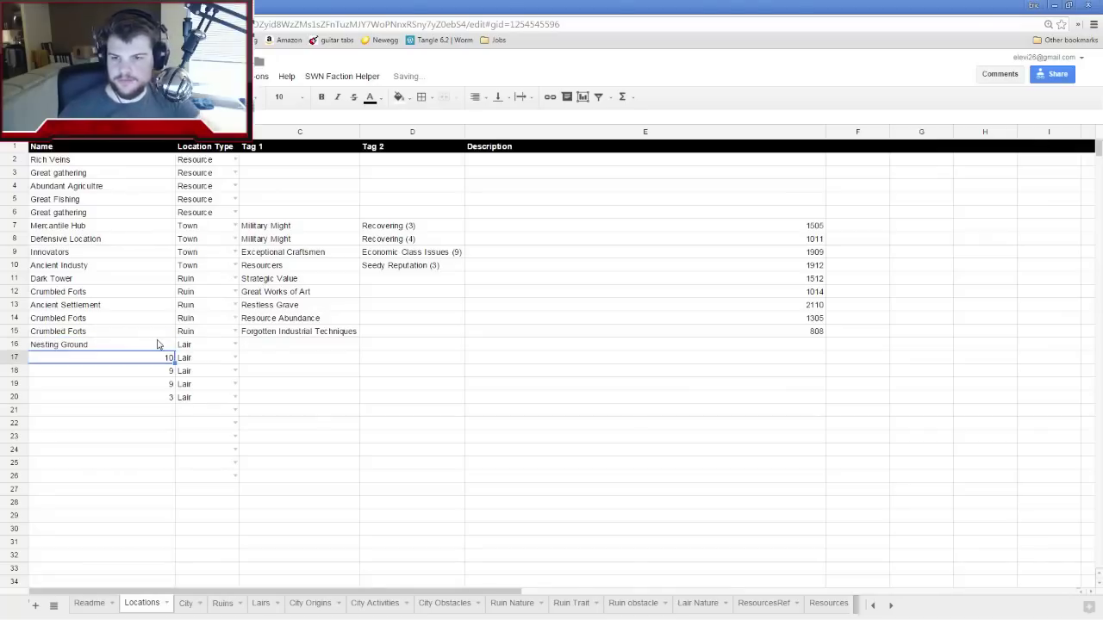
Look up roll 10 in the Lair Nature table and name the lair in row 17 of Locations "Primeval"
click(698, 603)
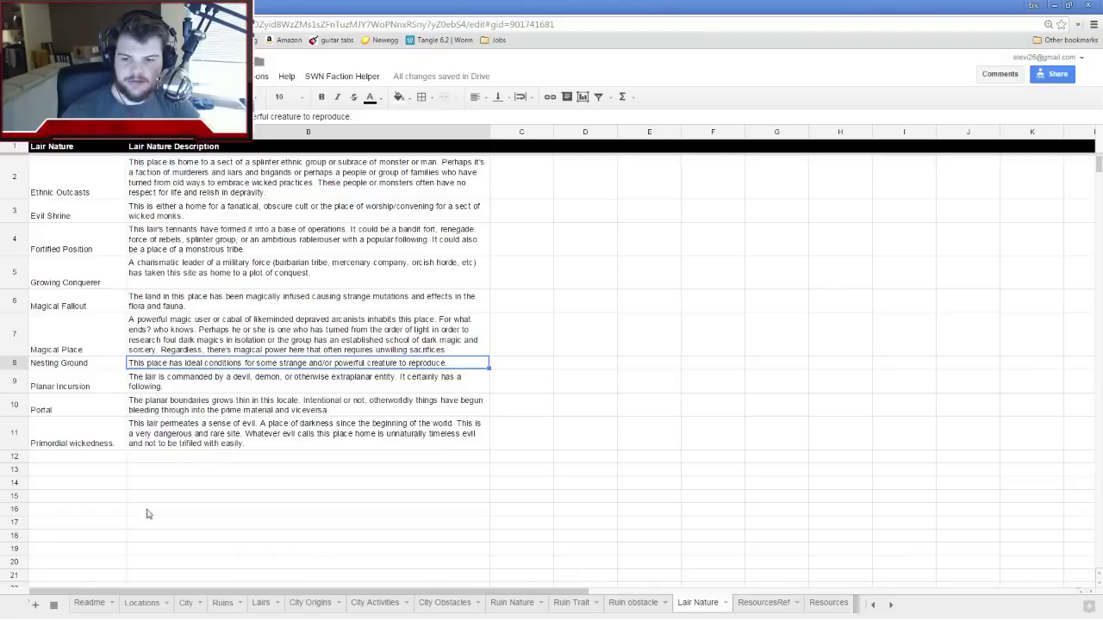
click(95, 606)
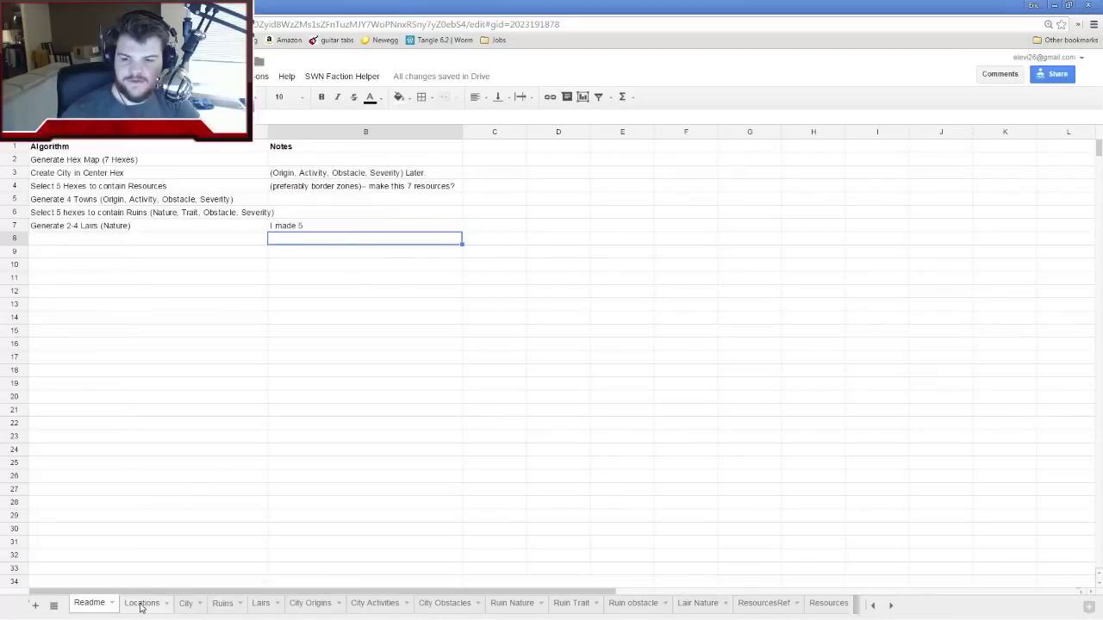
click(142, 605)
click(161, 357)
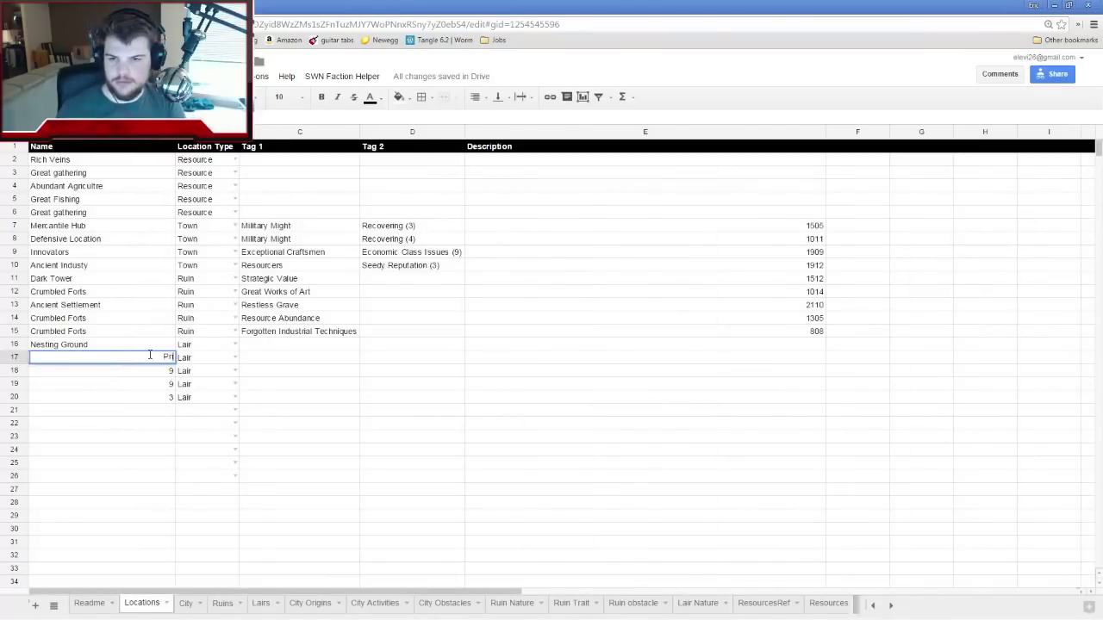
text(Primeval)
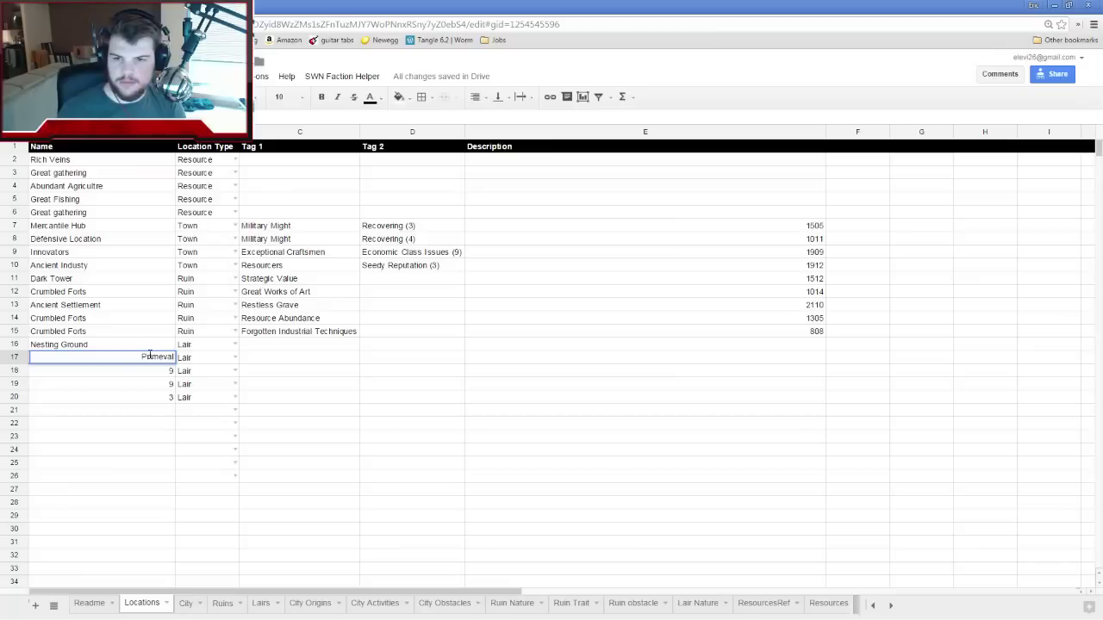
key(Return)
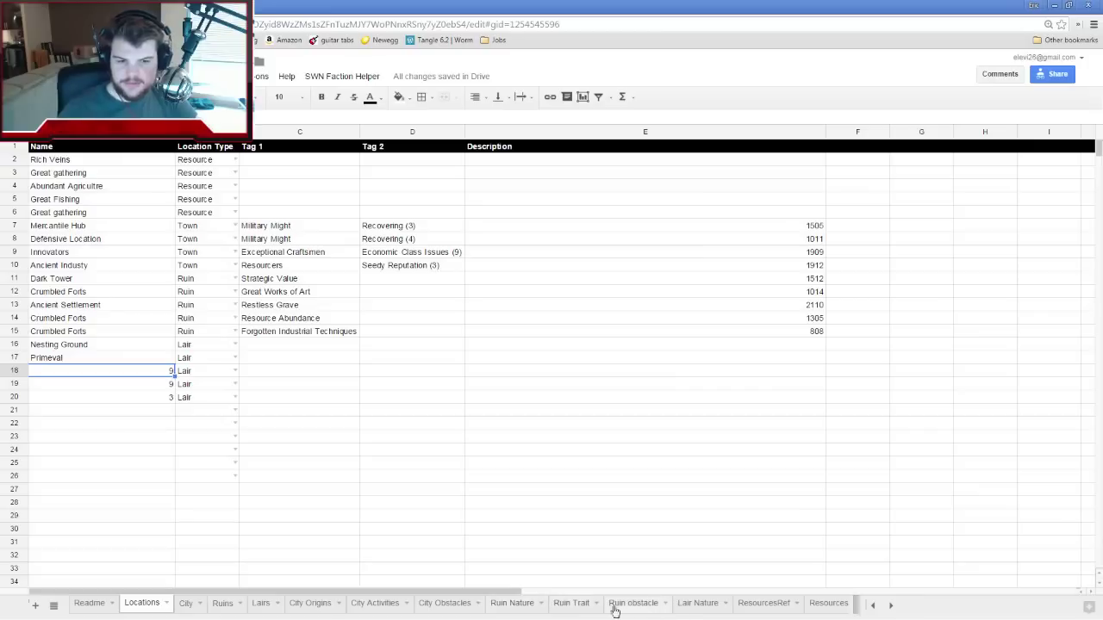
Look up roll 9 in the Lair Nature table and name the lairs in rows 18 and 19 of Locations "Portal"
click(695, 603)
click(61, 410)
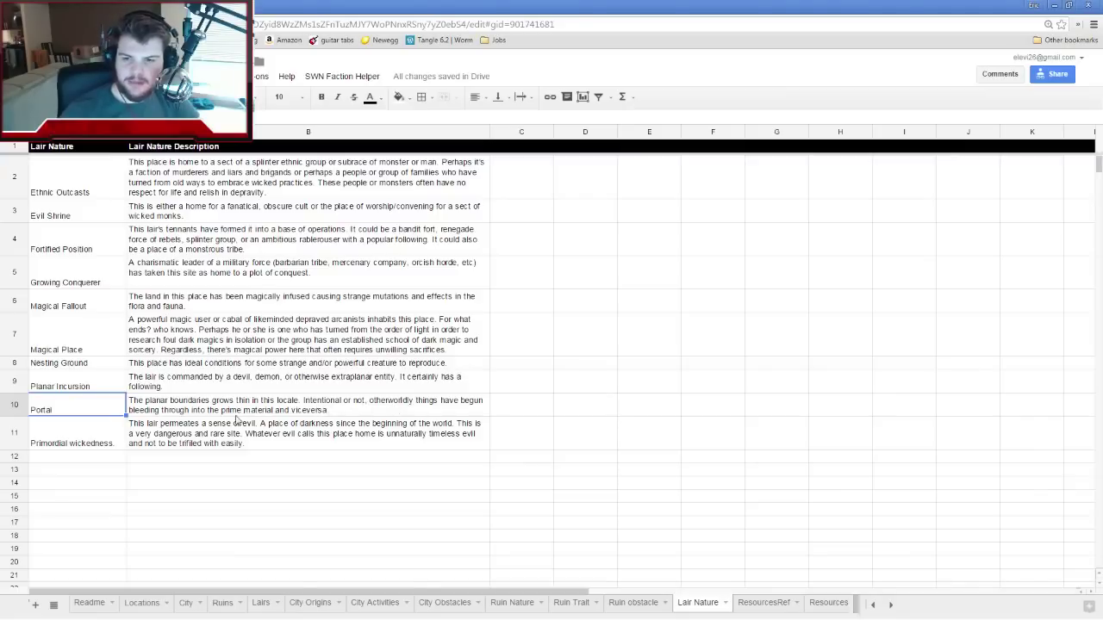
click(153, 610)
double_click(157, 372)
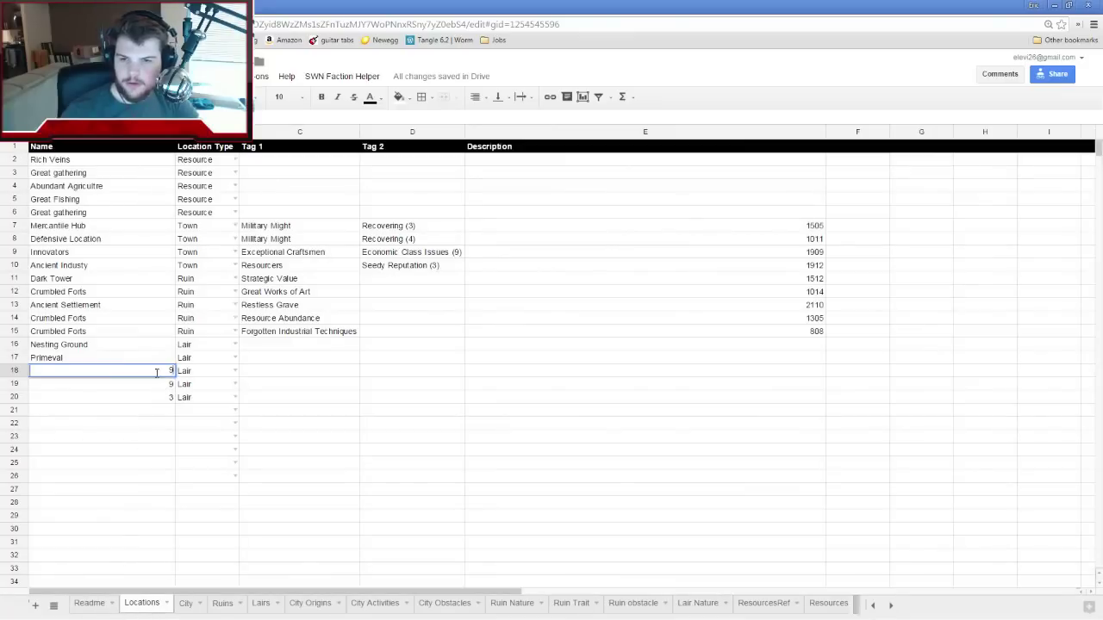
text(Portal)
key(Return)
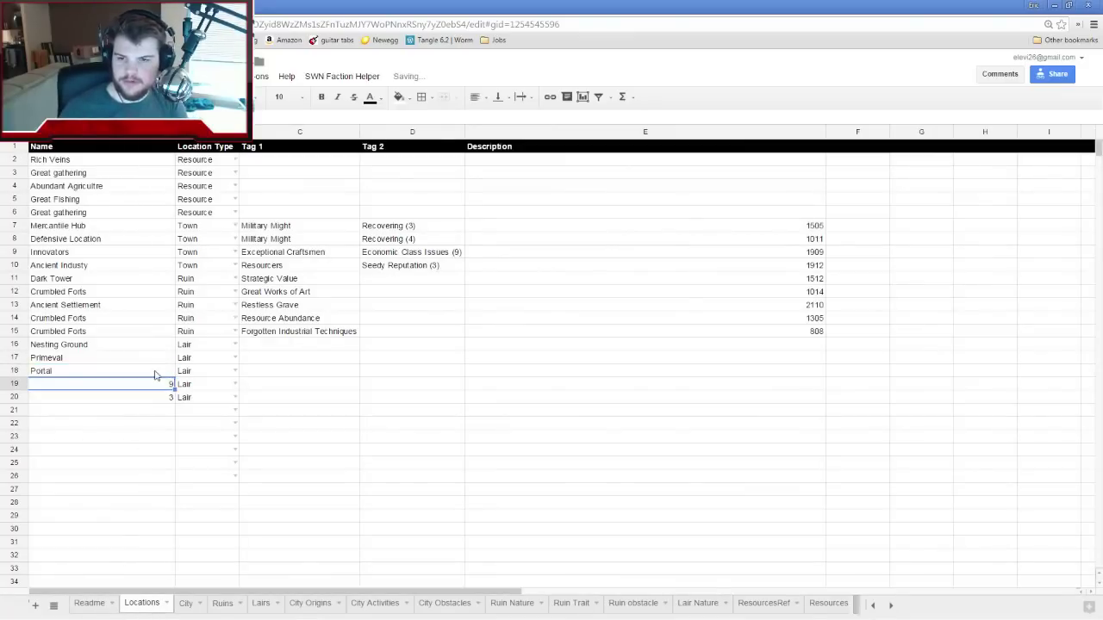
text(Portal)
key(Return)
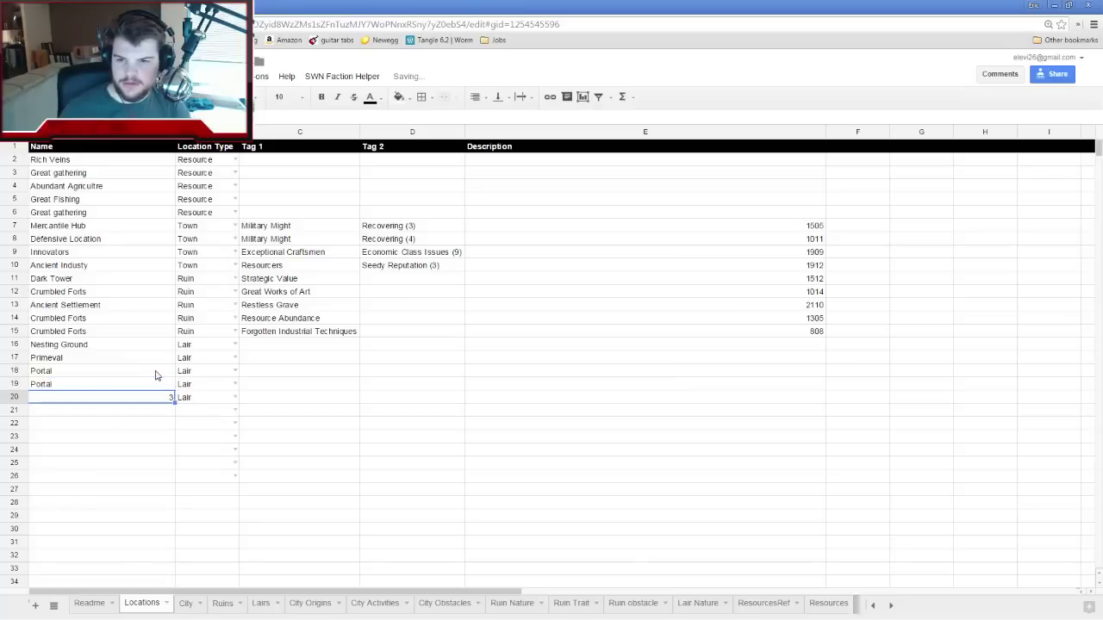
Look up roll 3 in the Lair Nature table and name the lair in row 20 of Locations "Evil Shrine"
click(697, 606)
click(76, 217)
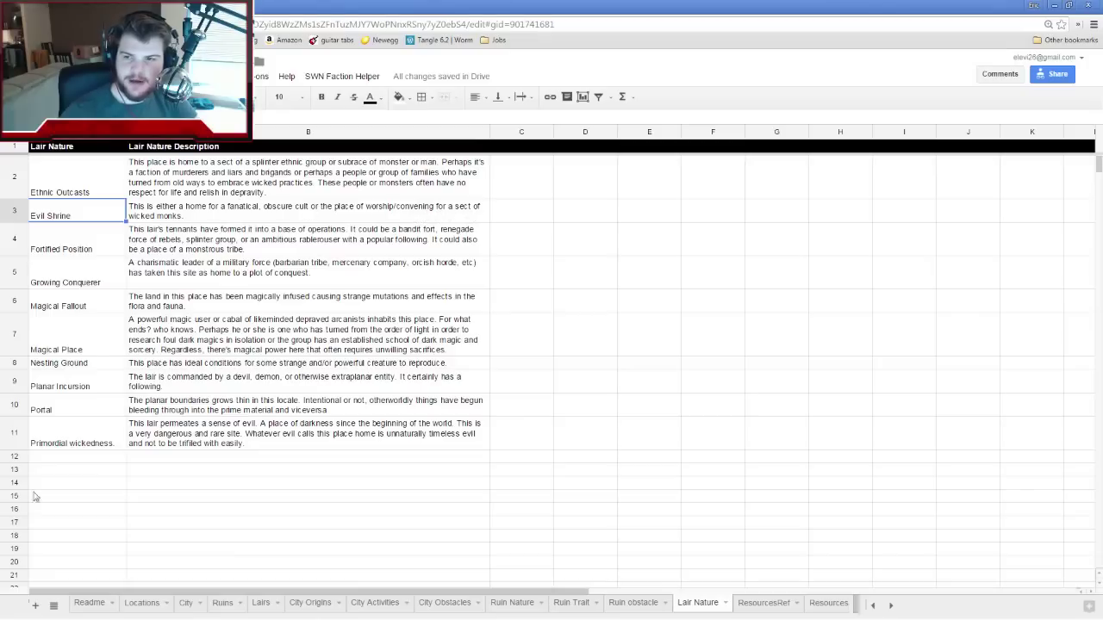
click(143, 602)
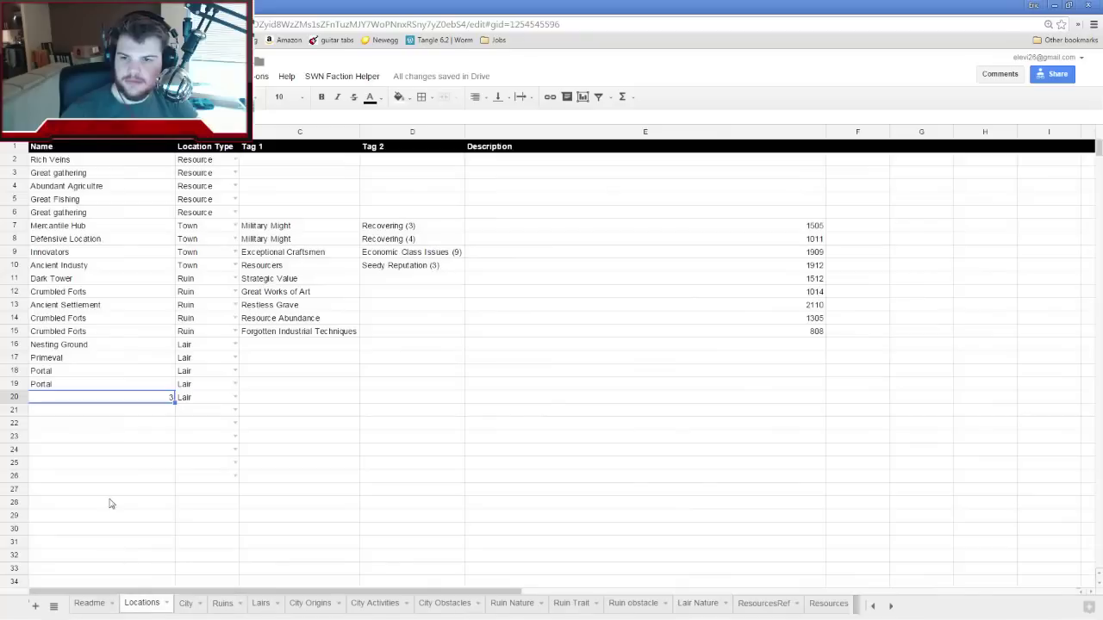
text(Evil Shrine)
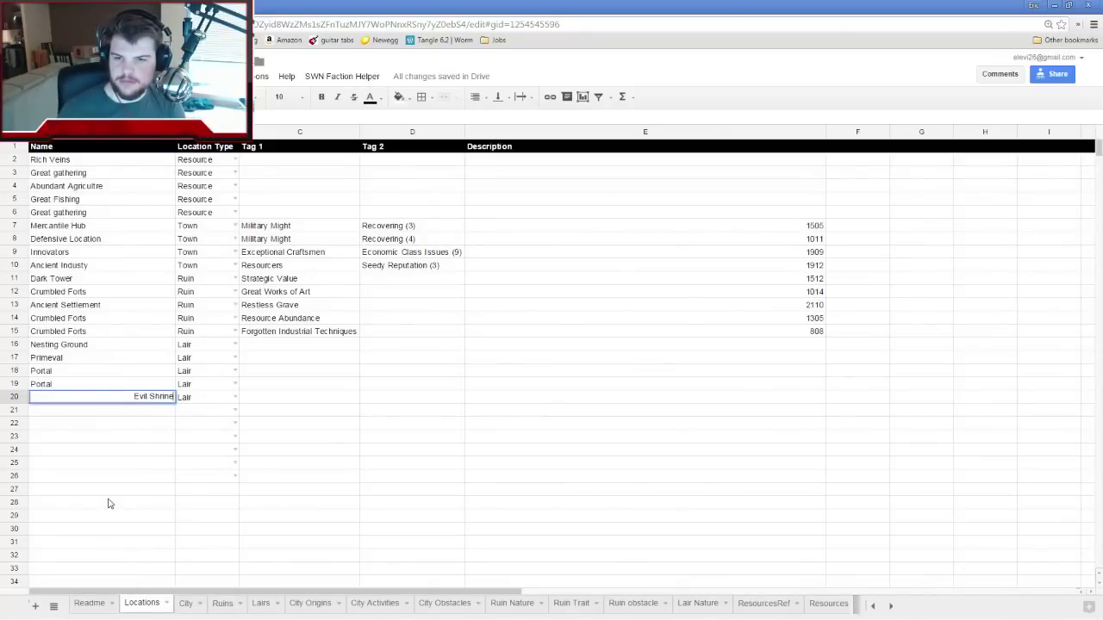
key(Return)
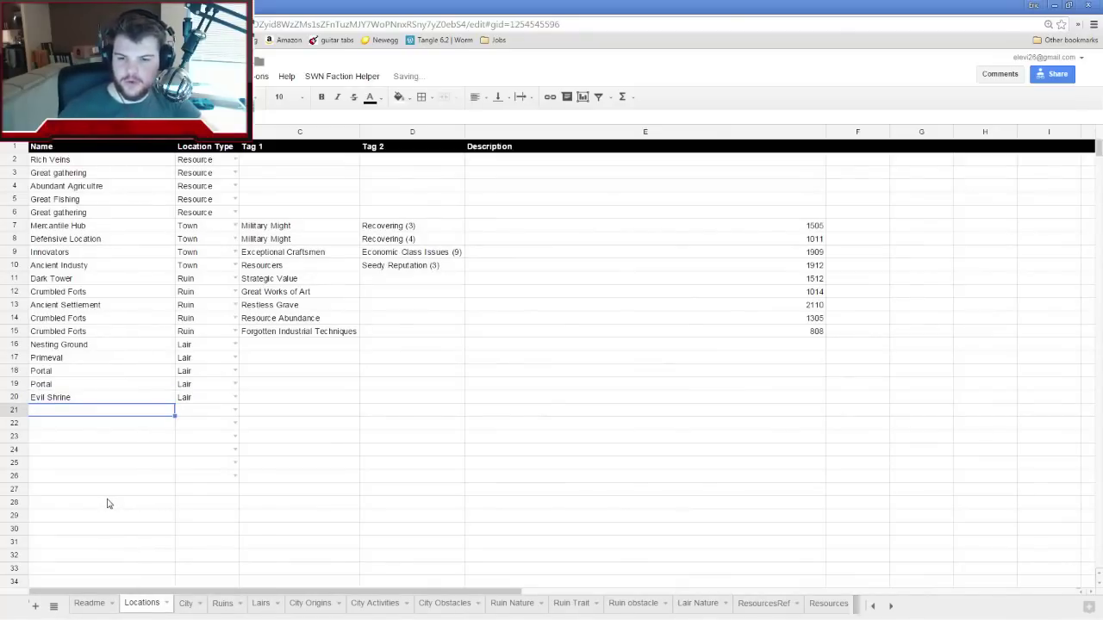
Check the Readme sheet and switch to the hex map program, bringing the spreadsheet window onto the same screen
click(90, 603)
click(141, 603)
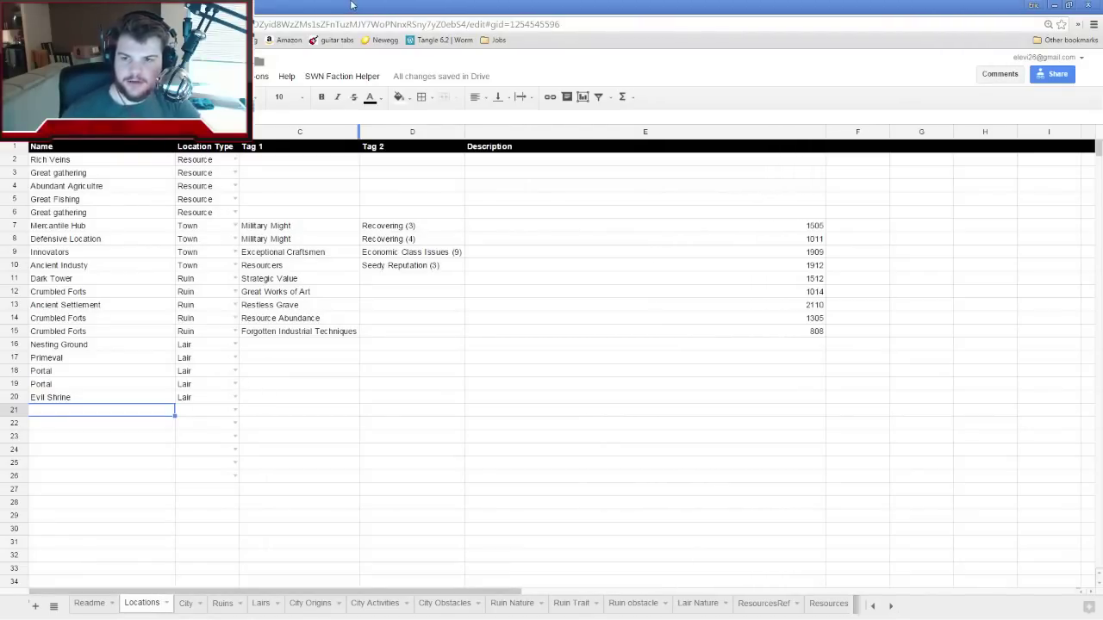
key(alt+Tab)
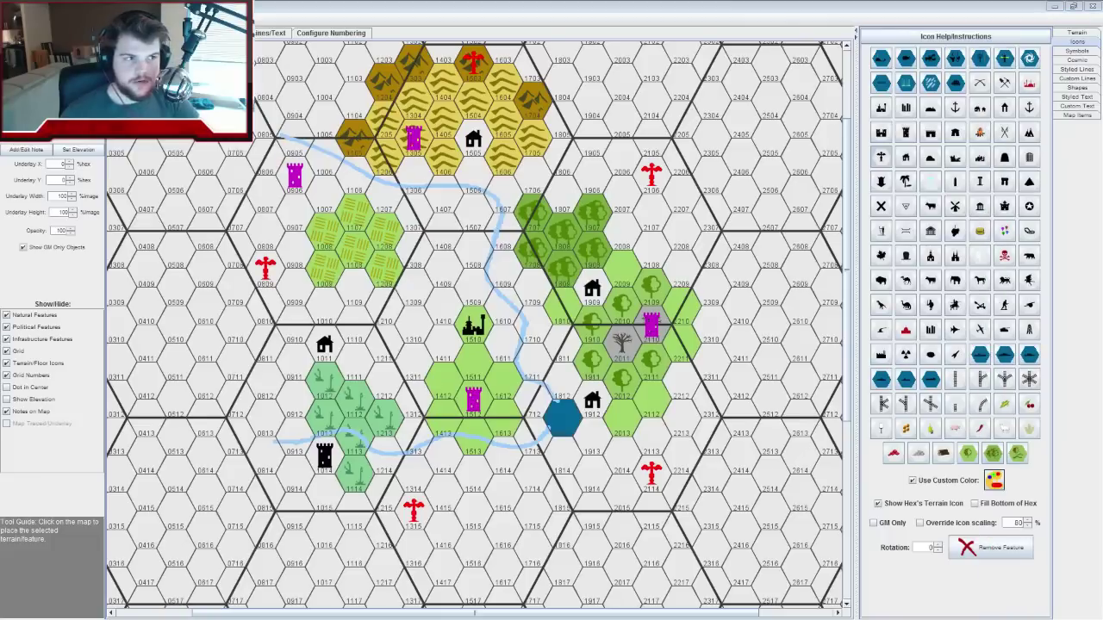
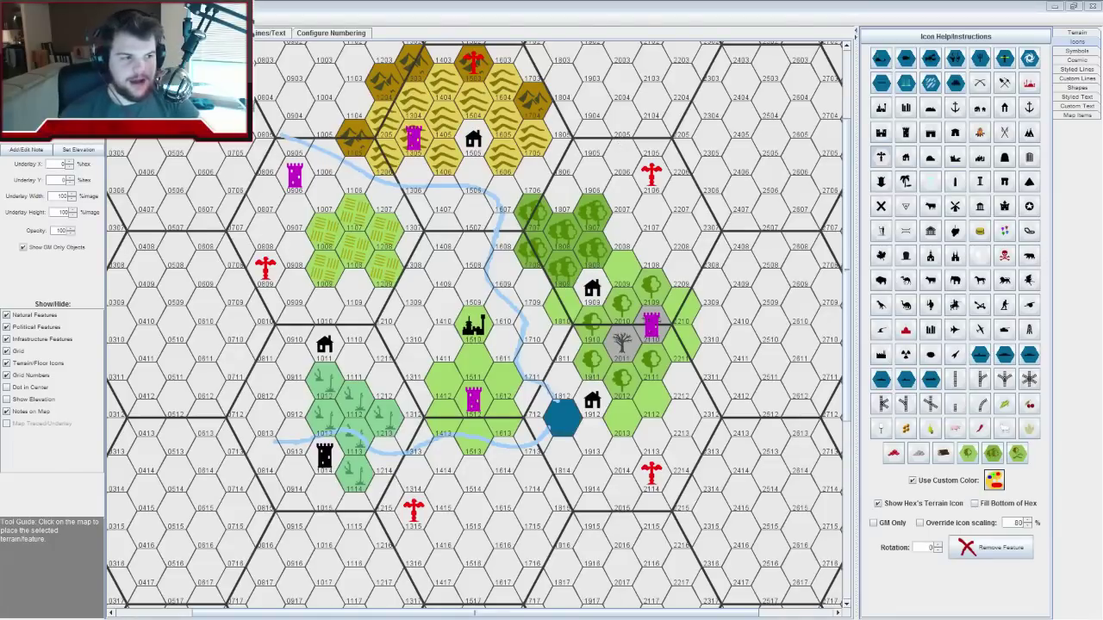
drag(1102, 21, 993, 29)
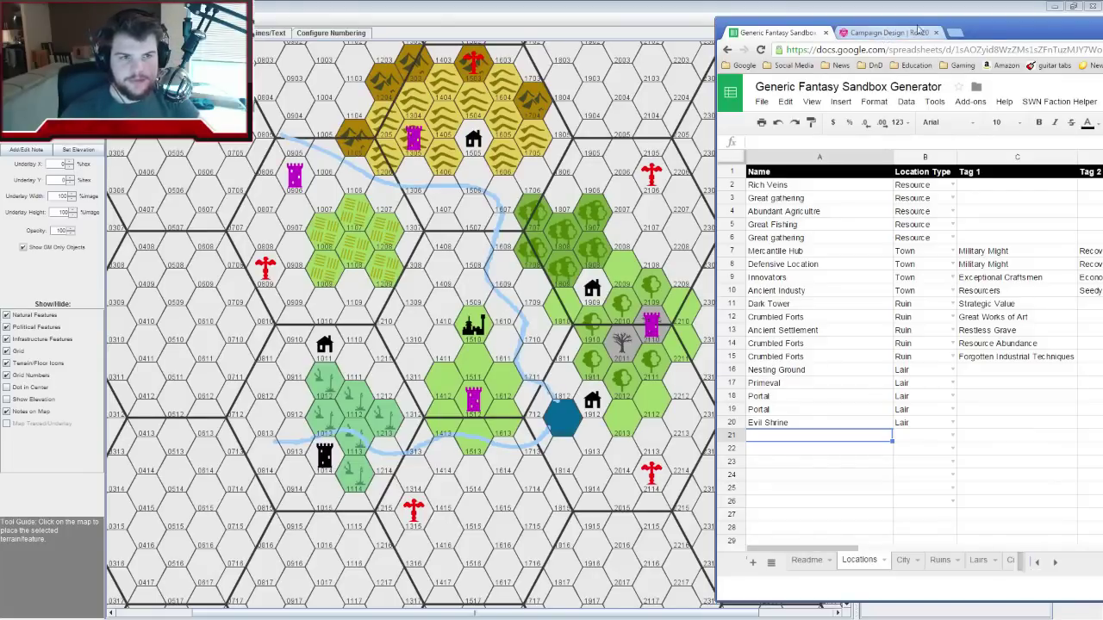
key(alt+Tab)
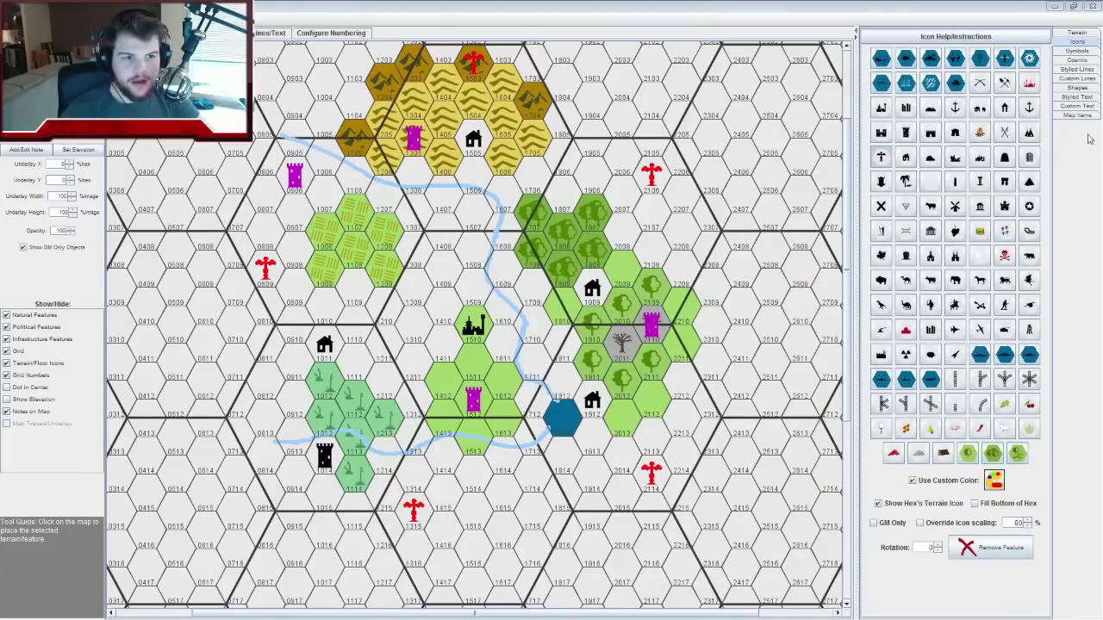
Paint yellow hills terrain on hex 1315, its six neighbouring hexes and hex 1417, and place the red lair icon on hex 1315
click(1078, 33)
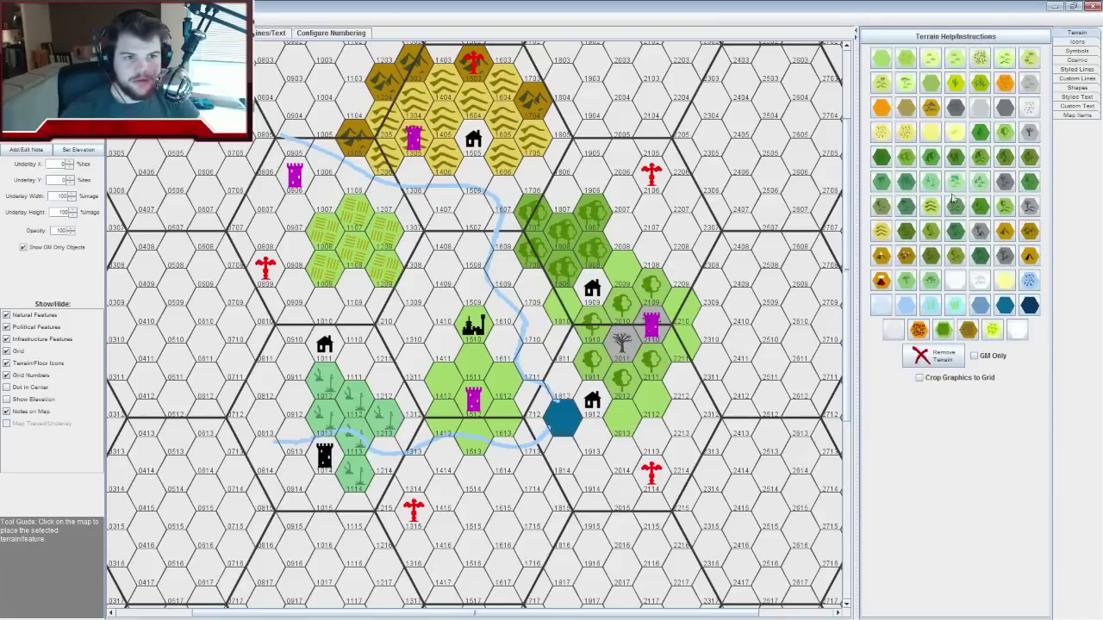
click(881, 231)
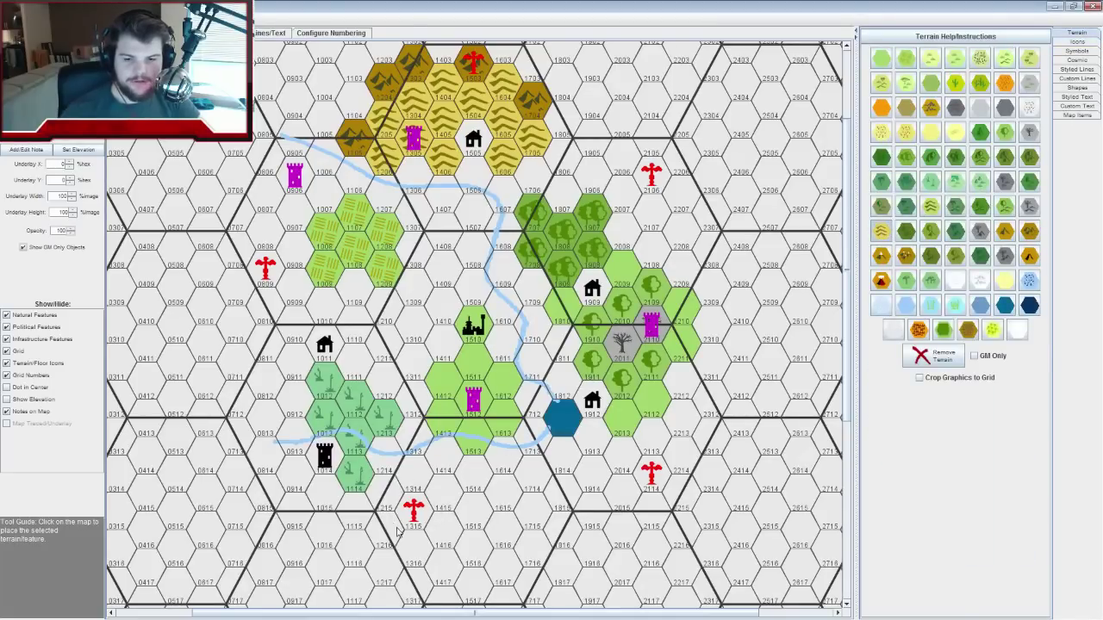
click(447, 507)
click(444, 539)
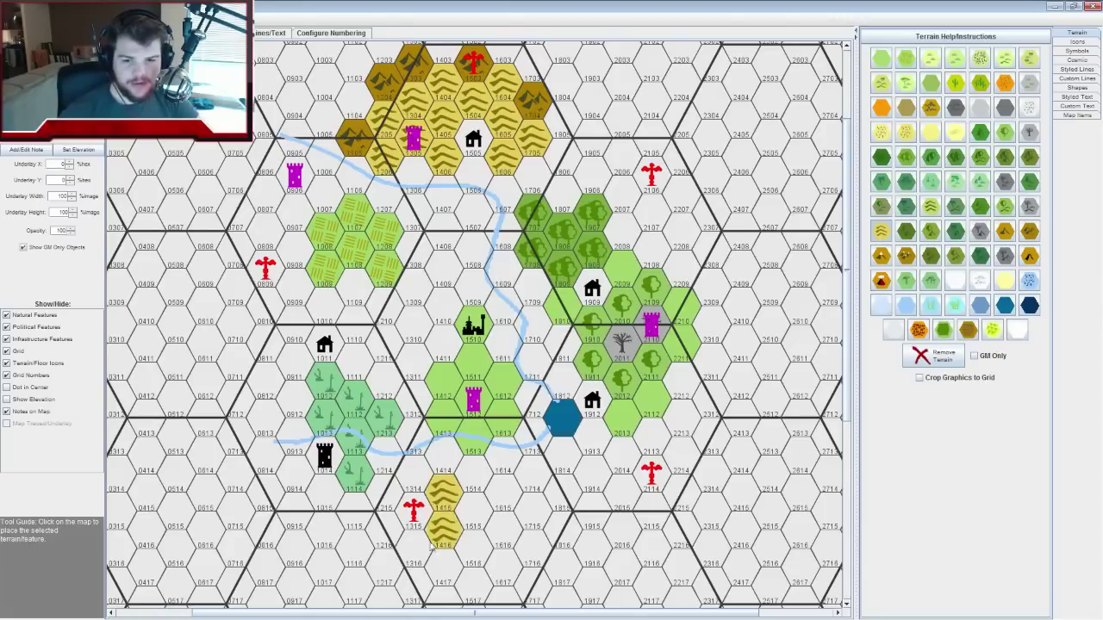
click(408, 558)
click(389, 538)
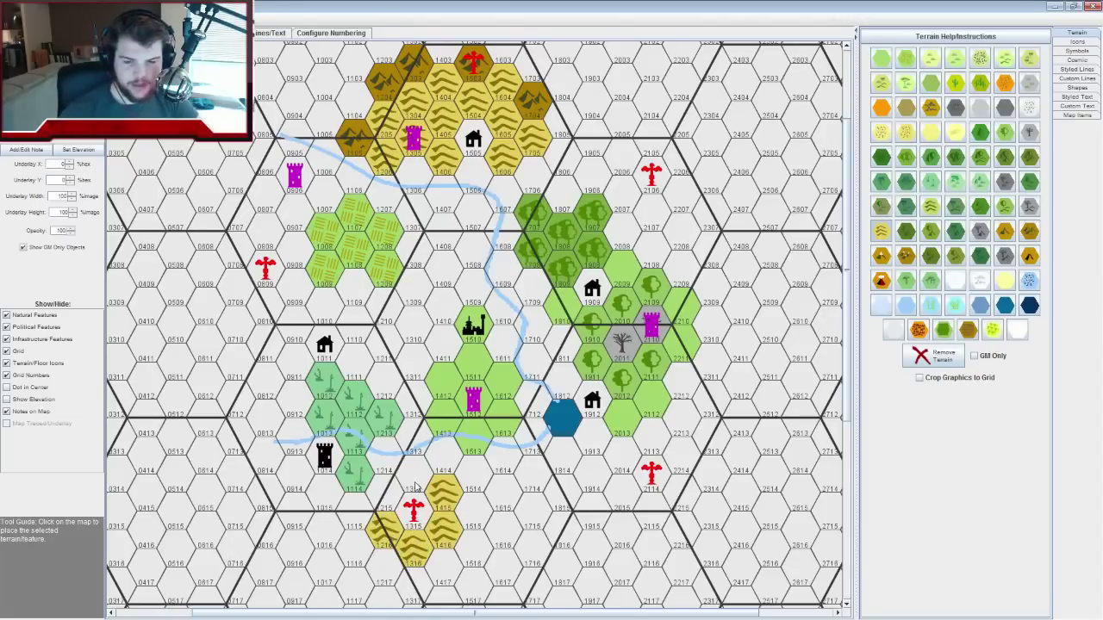
click(414, 486)
click(389, 506)
click(422, 523)
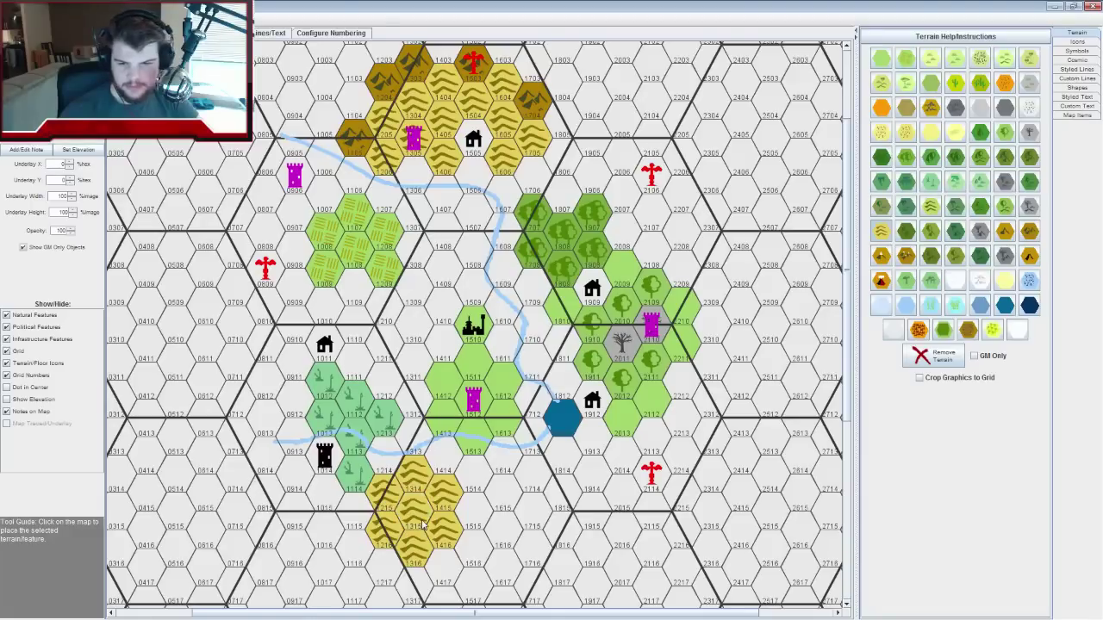
click(448, 563)
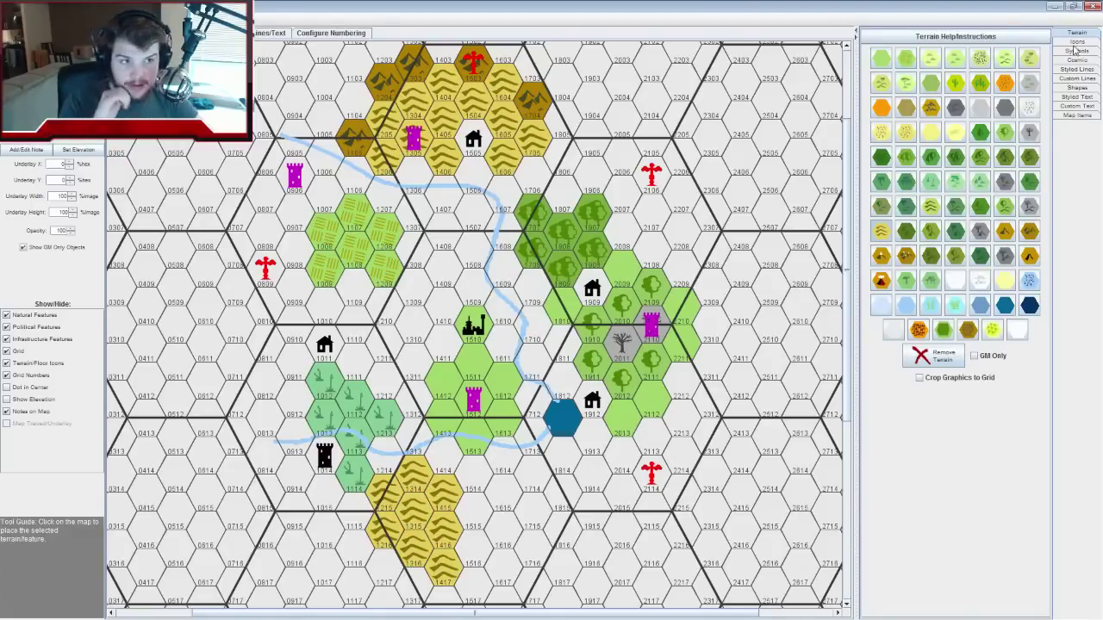
click(1077, 43)
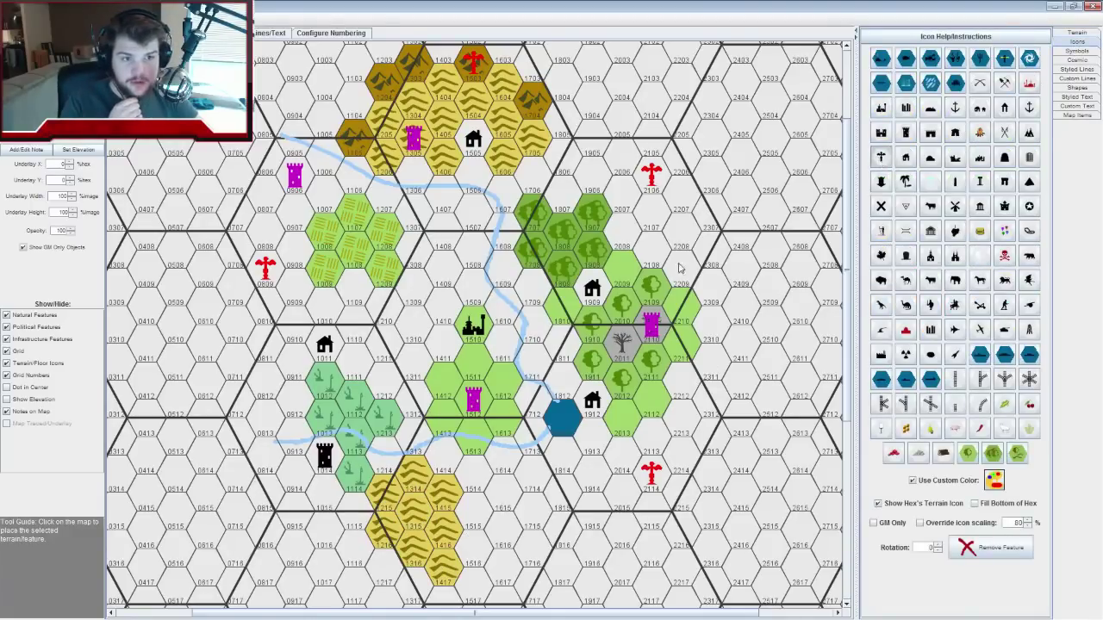
click(419, 520)
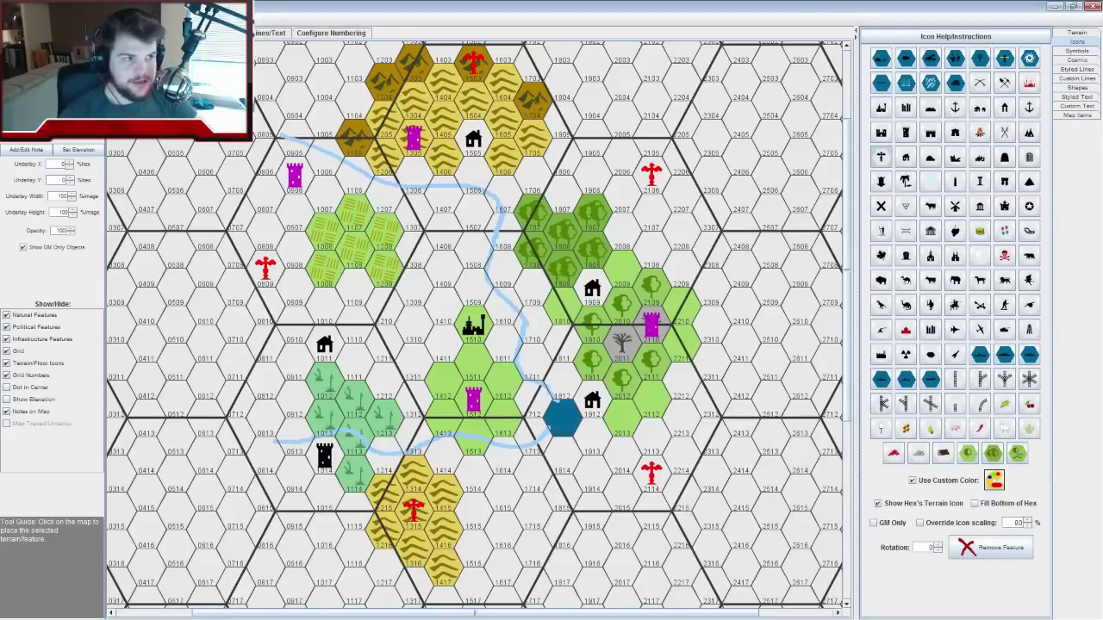
Switch to the Locations sheet and enter hex number 1315 in the Tag 2 column for the Nesting Ground lair
key(alt+Tab)
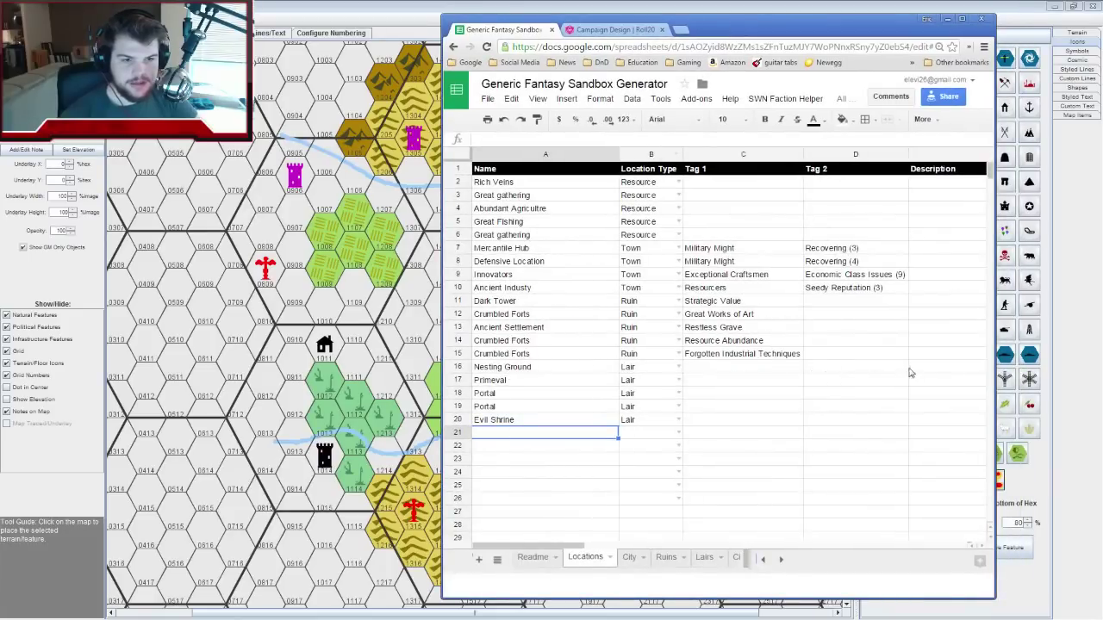
click(876, 369)
text(1315)
key(Return)
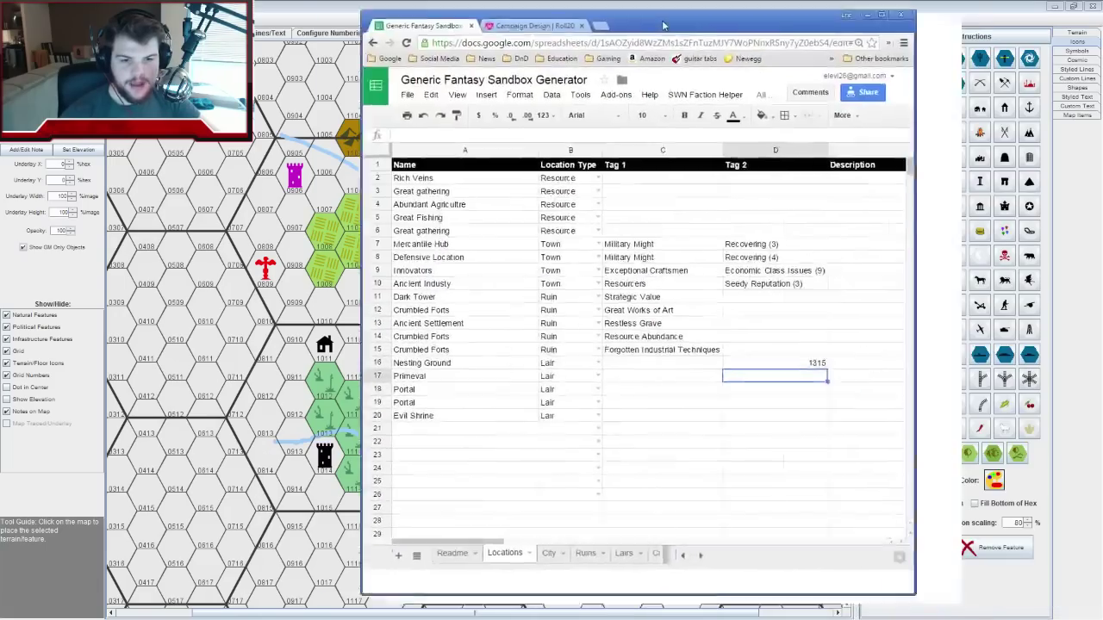
Move the spreadsheet window aside to view the map, and enter hex number 2106 under Tag 2 for the Primeval lair
drag(664, 26, 683, 426)
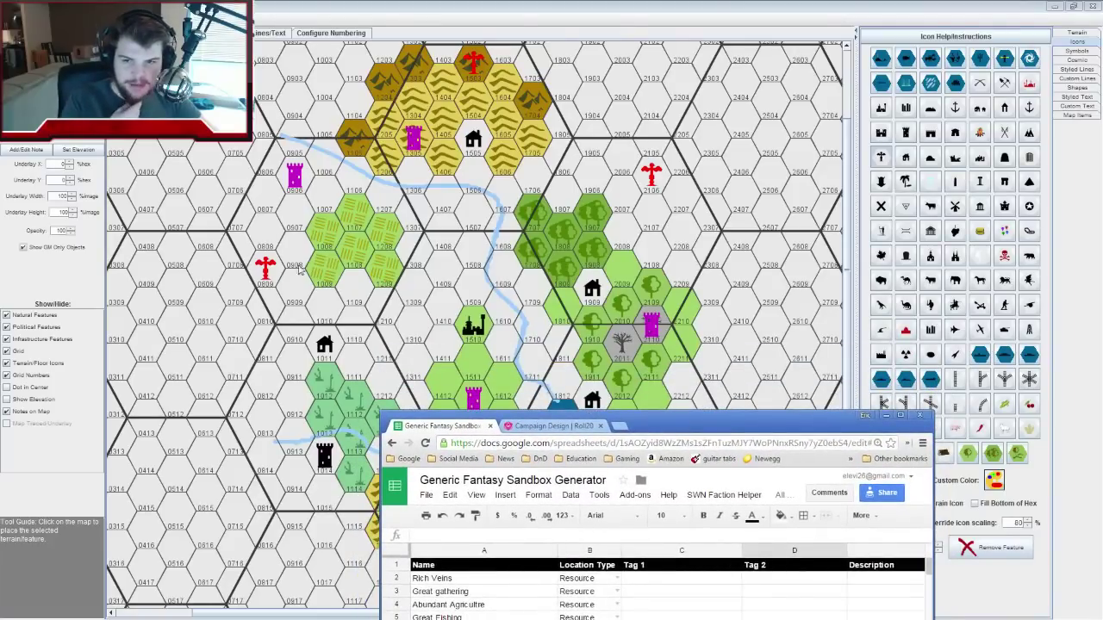
drag(703, 423, 523, 151)
text(2106)
key(Return)
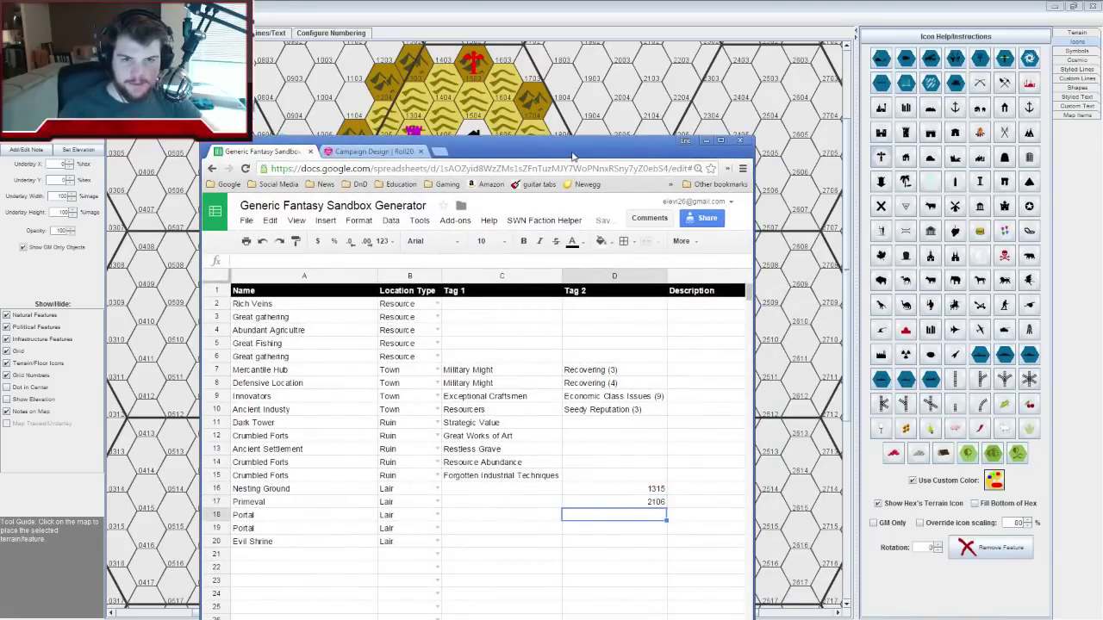
Move the spreadsheet off the map and paint green forested hills terrain on hexes 2007, 2107, 2008, 2006 and 1906
drag(572, 155, 510, 308)
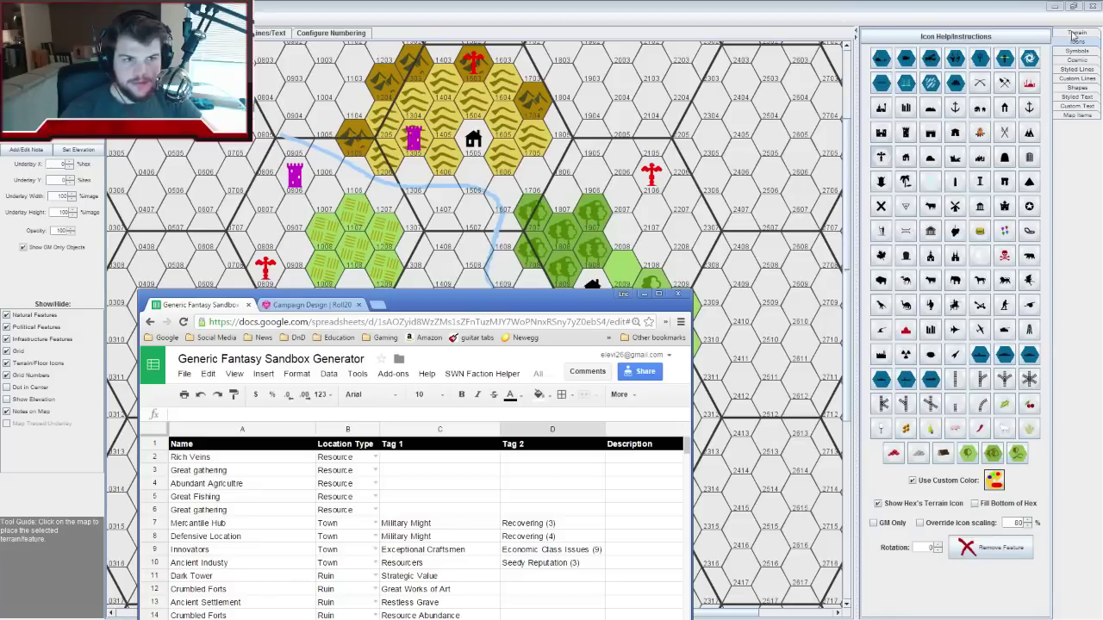
click(1075, 34)
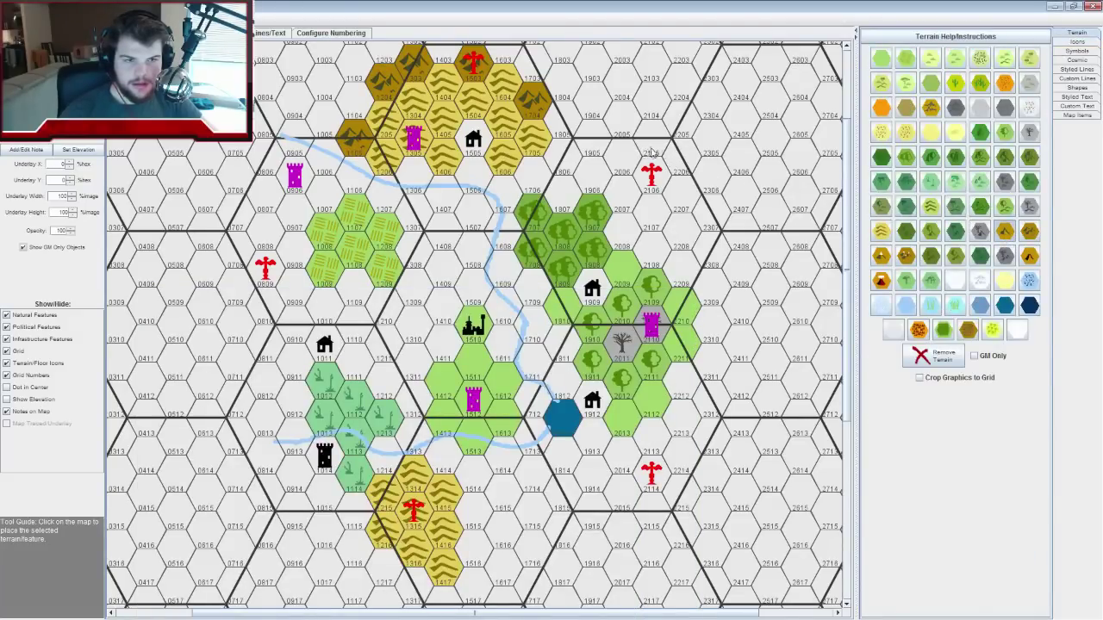
click(1002, 207)
click(628, 210)
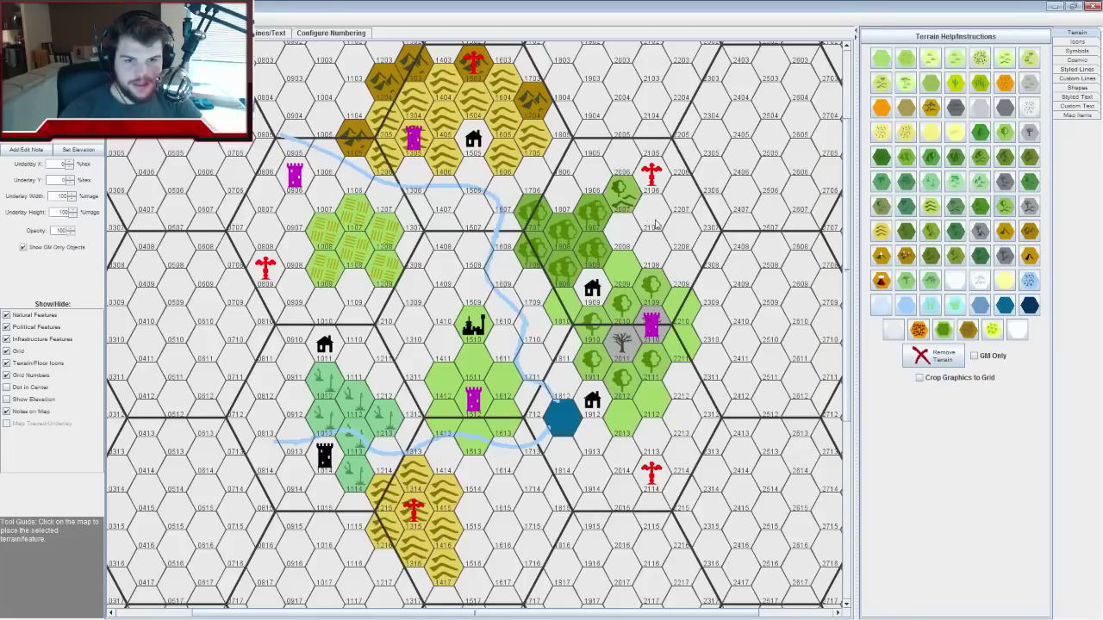
click(658, 223)
click(631, 241)
click(623, 157)
click(596, 178)
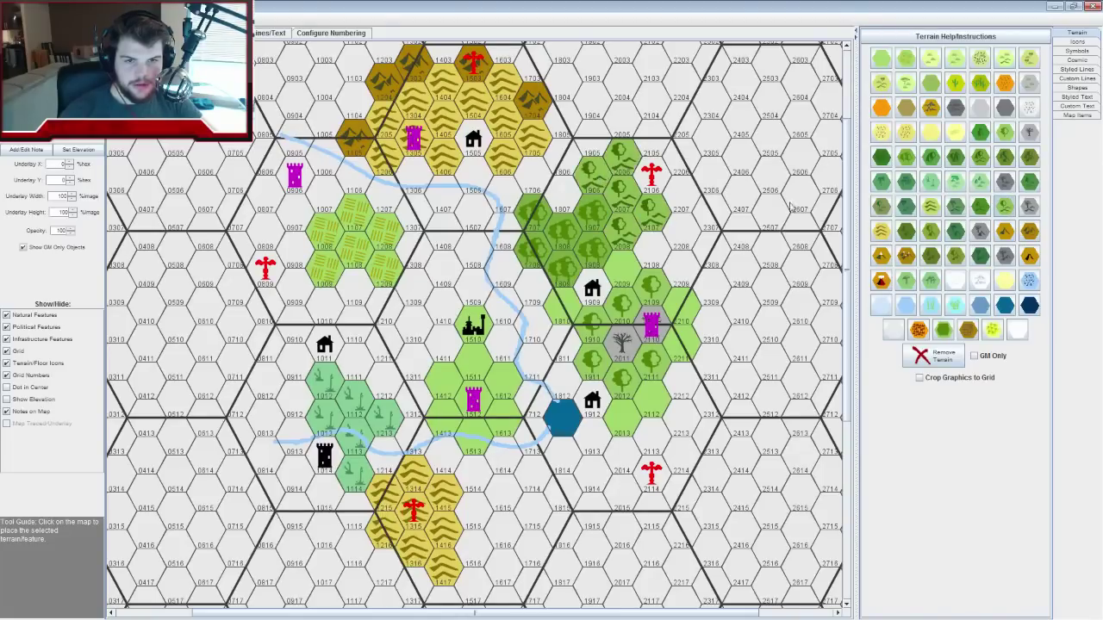
Paint brown mountain terrain on hexes 2105, 2206, 2207 and 2106
click(1029, 232)
click(647, 145)
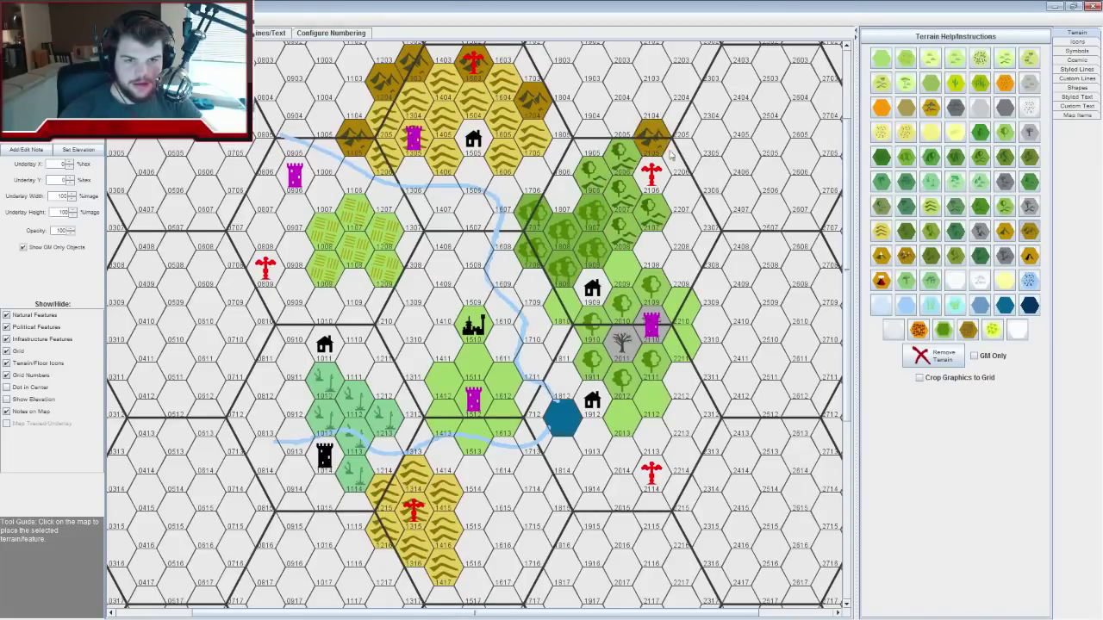
click(680, 158)
click(676, 186)
click(666, 185)
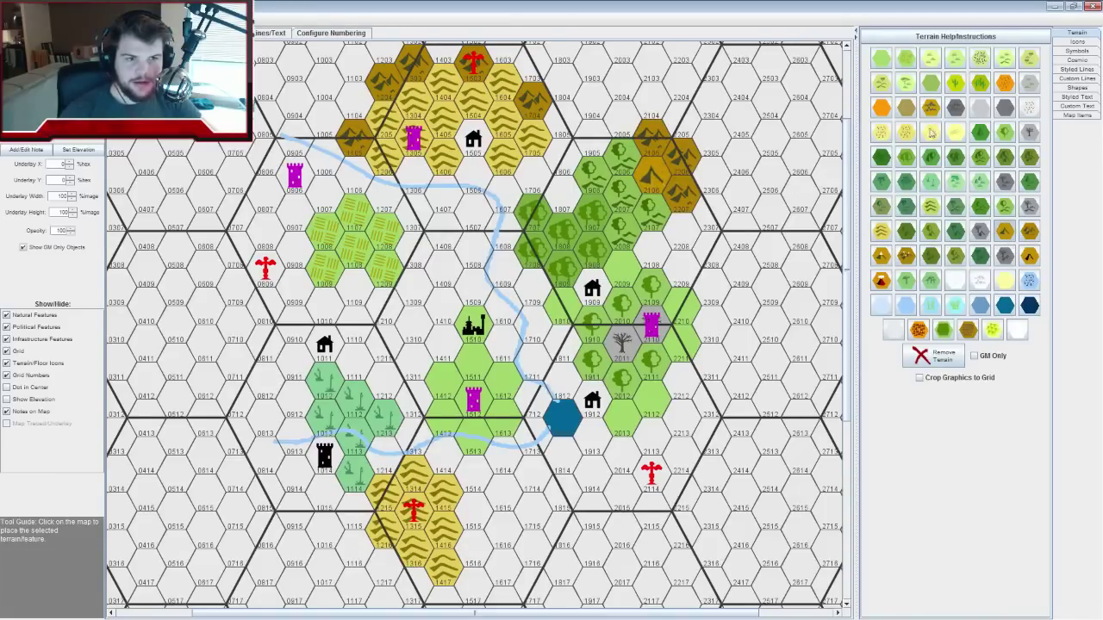
Paint light green grassland terrain on the six hexes around hex 2106 and on hex 1906
click(955, 59)
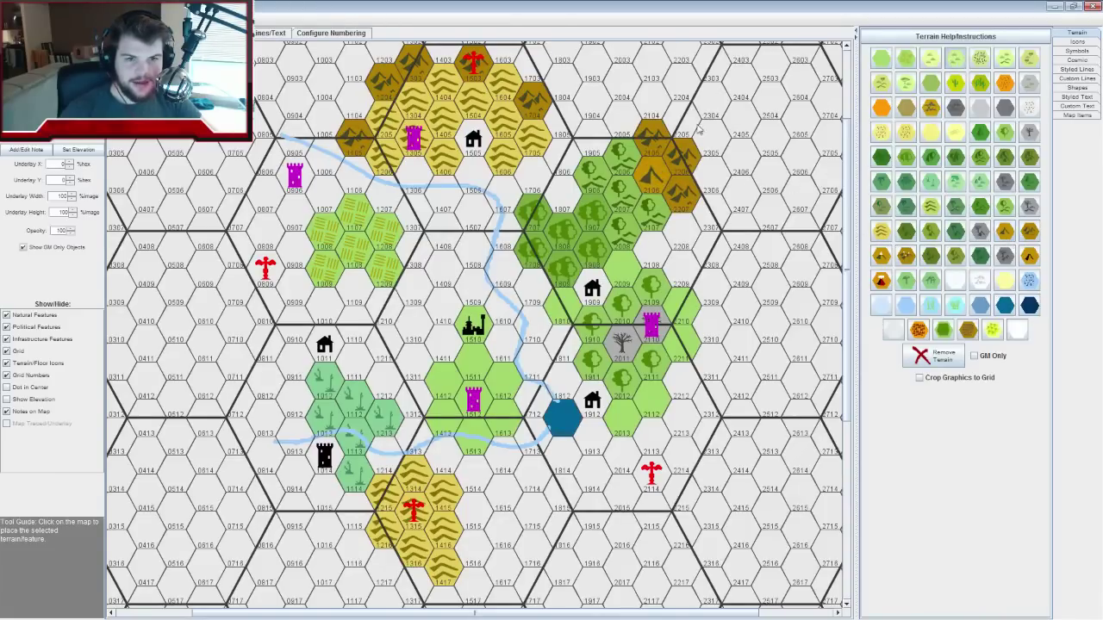
click(651, 138)
click(682, 155)
click(686, 203)
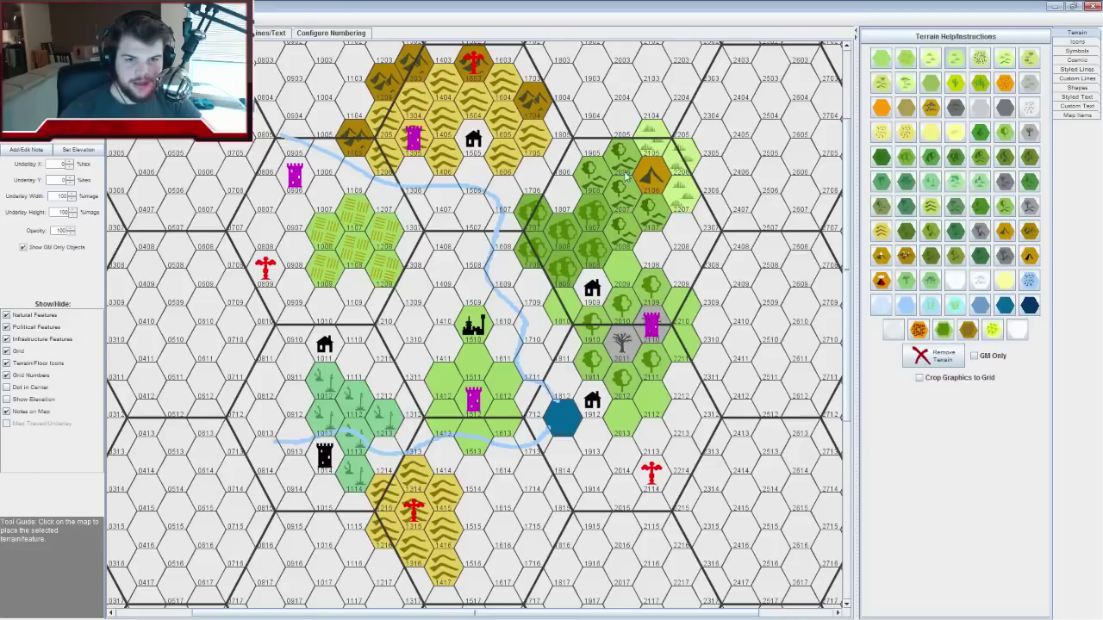
drag(593, 166, 620, 164)
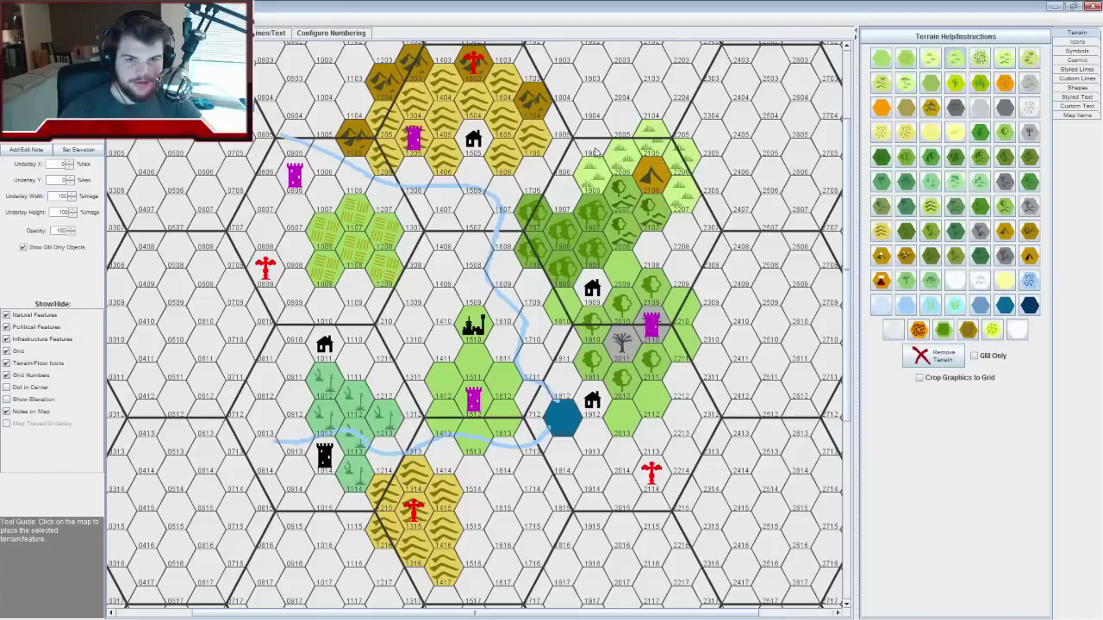
click(622, 196)
click(653, 214)
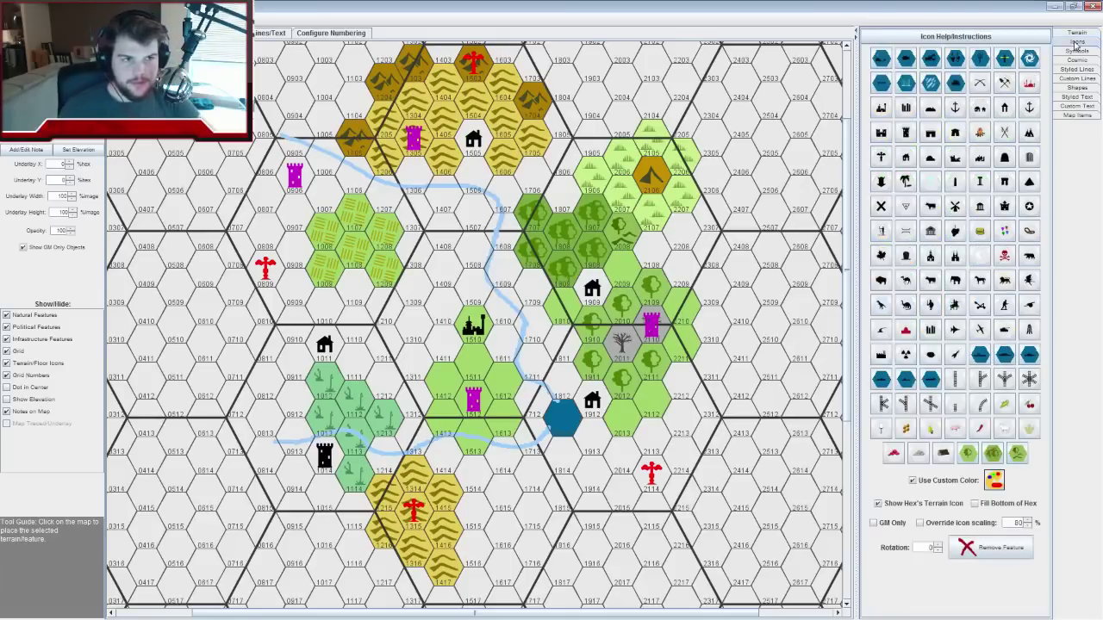
Place the red lair icon on the mountain hex 2106
click(1075, 42)
click(1076, 53)
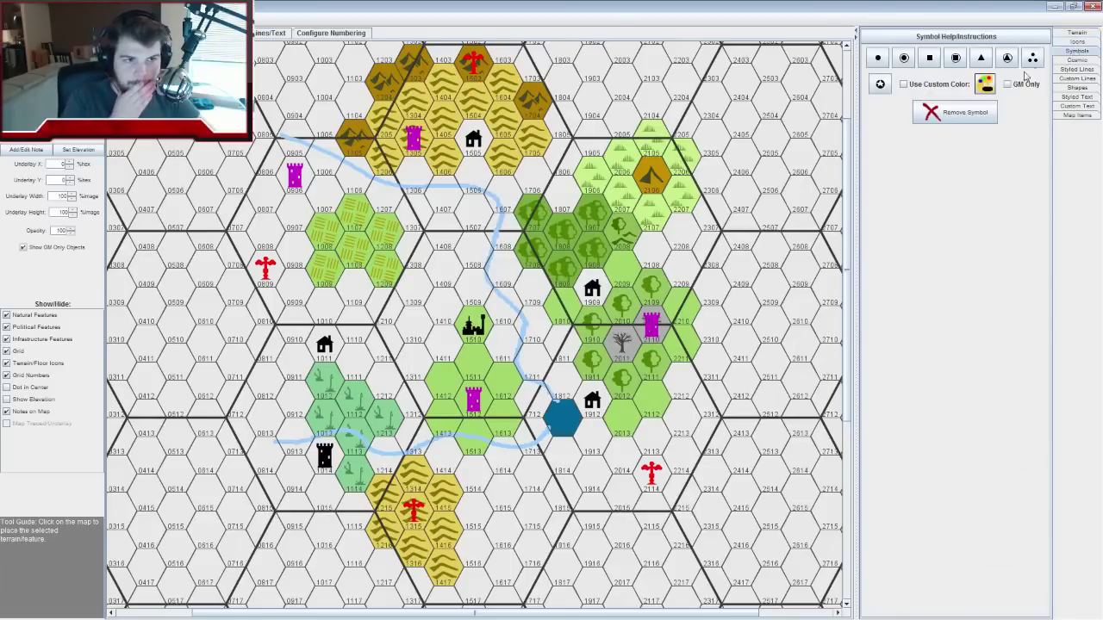
click(1077, 34)
click(1077, 42)
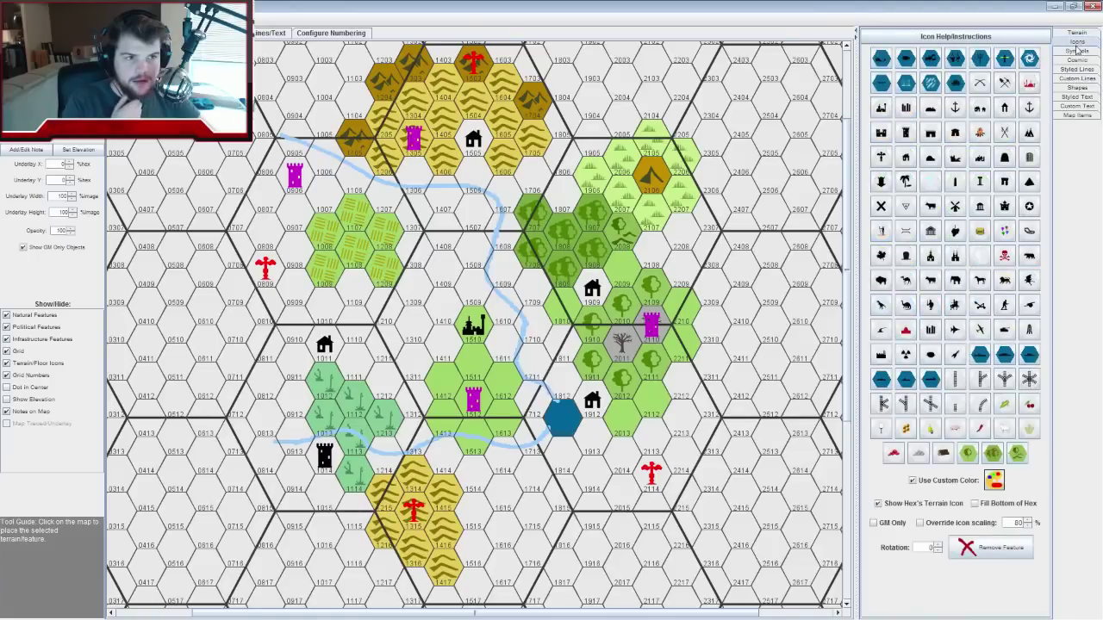
click(881, 157)
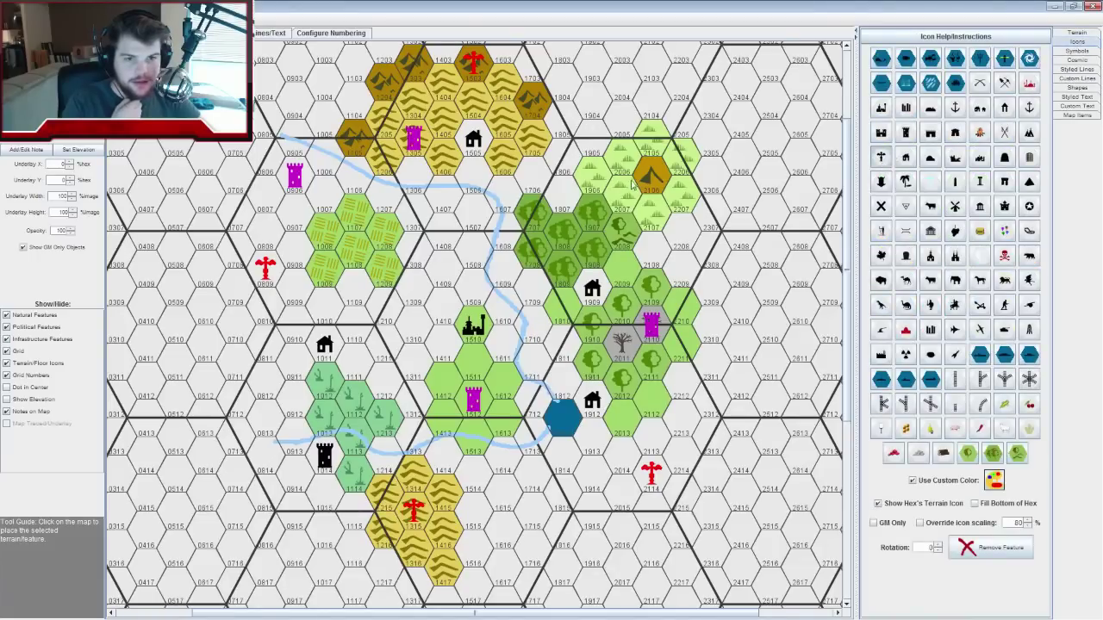
click(652, 178)
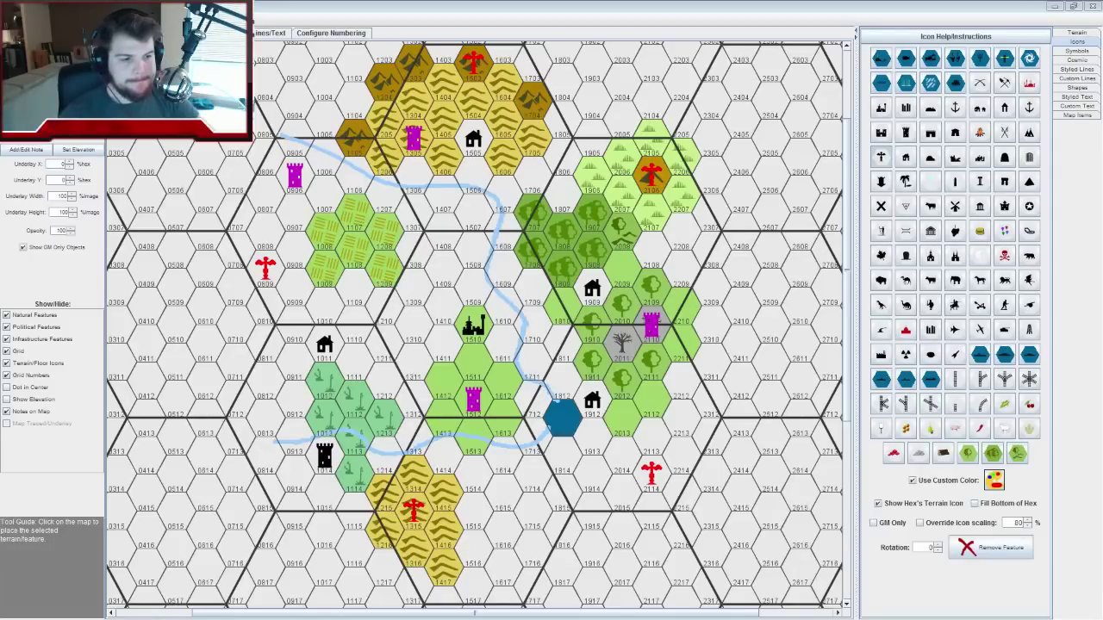
Switch to the spreadsheet to check the remaining lair rows on the Locations sheet, and shift its window to view the western lair
key(alt+Tab)
drag(526, 290, 646, 35)
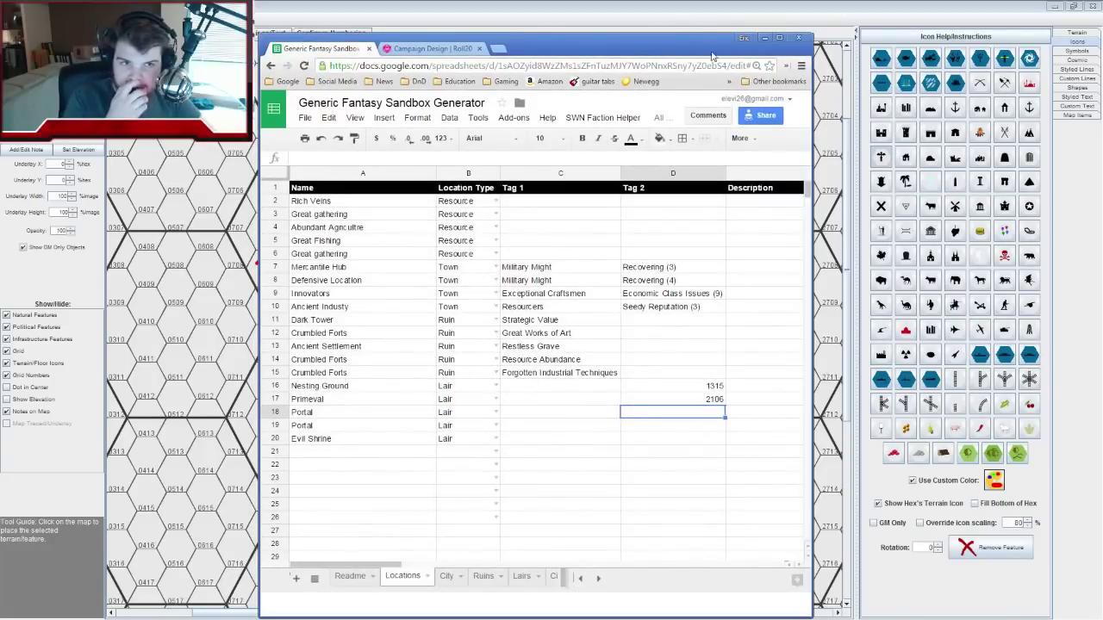
drag(755, 39, 1008, 382)
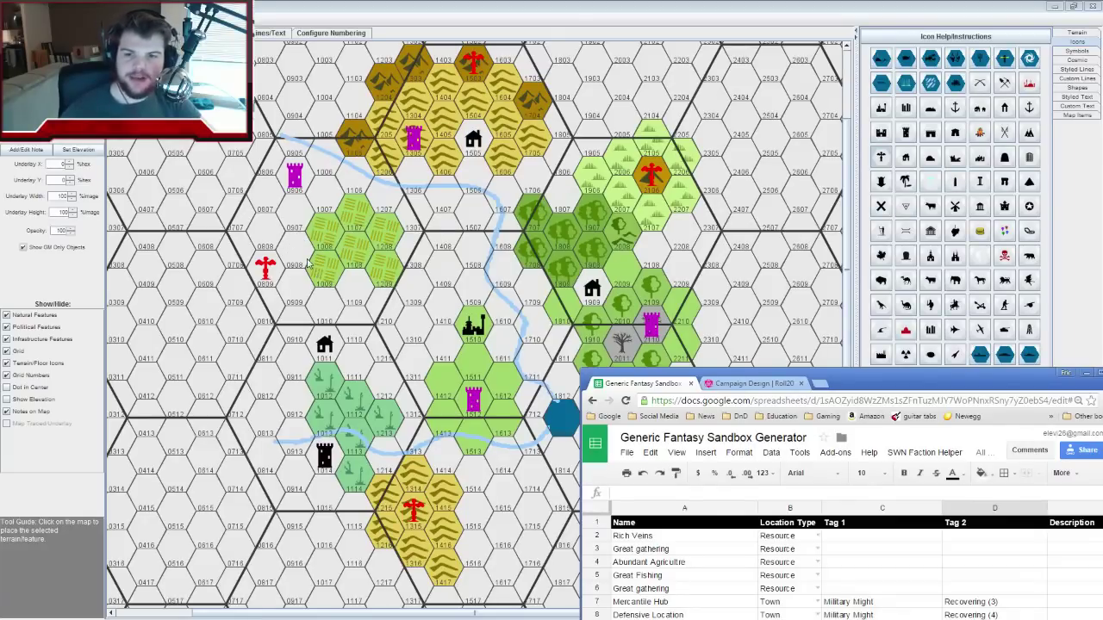
drag(864, 386, 604, 329)
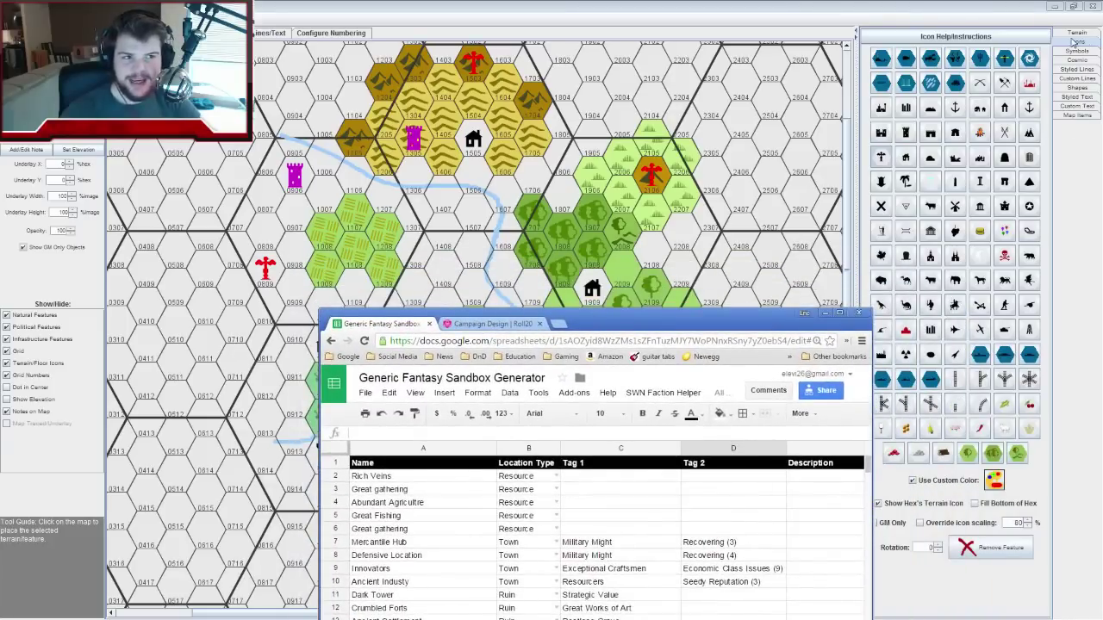
Paint light forest terrain on hex 0809, its six neighbouring hexes and hex 0907, and place the red lair icon on hex 0809
click(1076, 33)
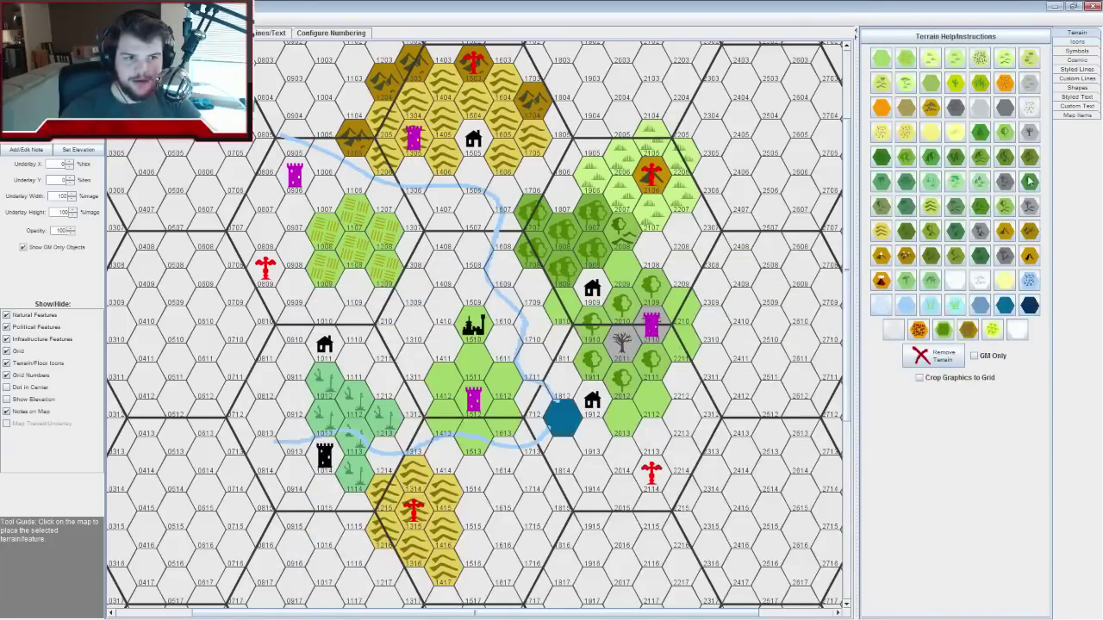
click(1005, 132)
click(293, 247)
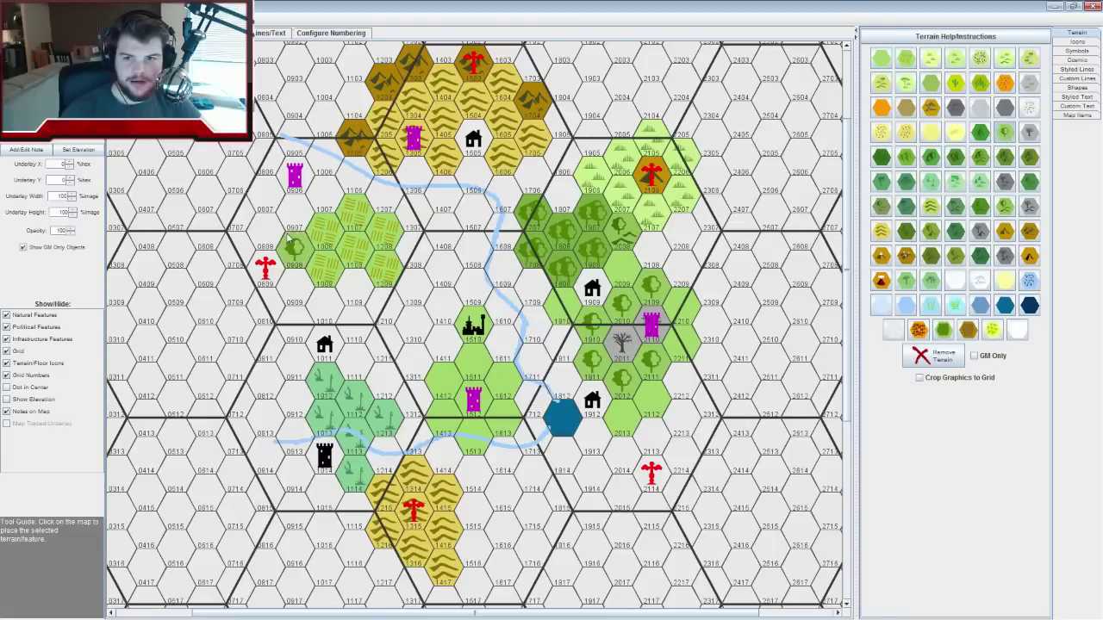
click(266, 228)
click(291, 212)
click(291, 285)
click(273, 303)
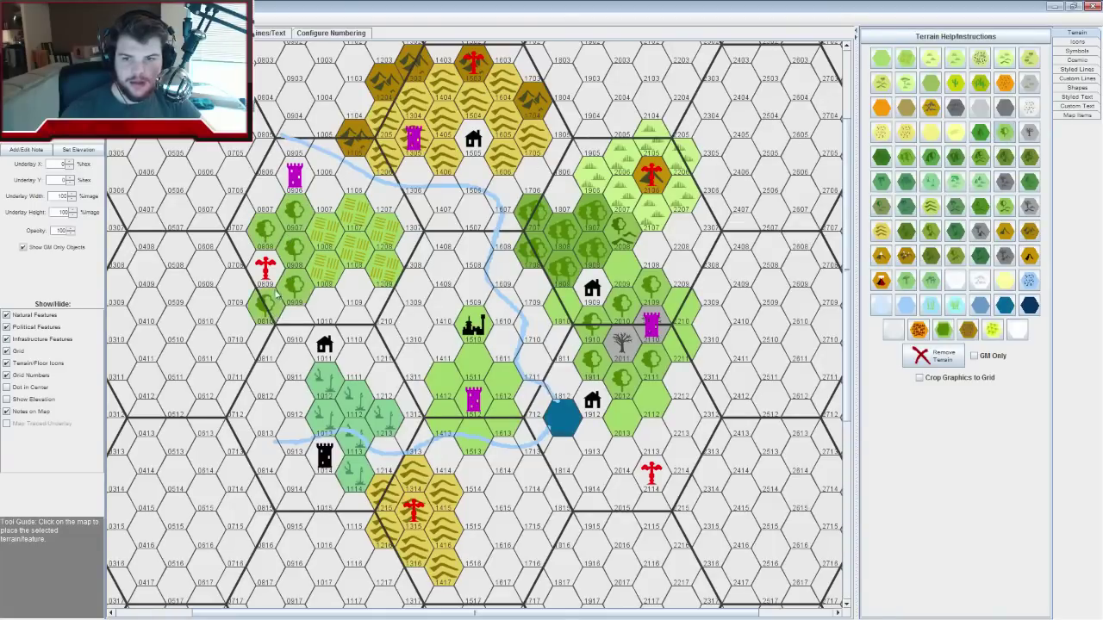
click(238, 251)
click(240, 288)
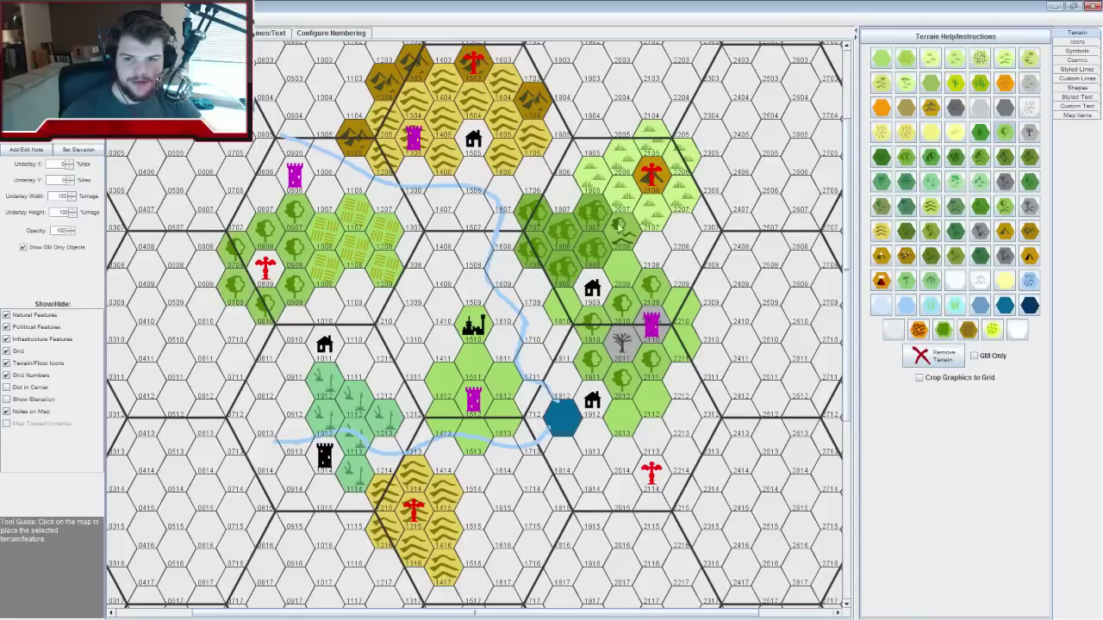
click(274, 268)
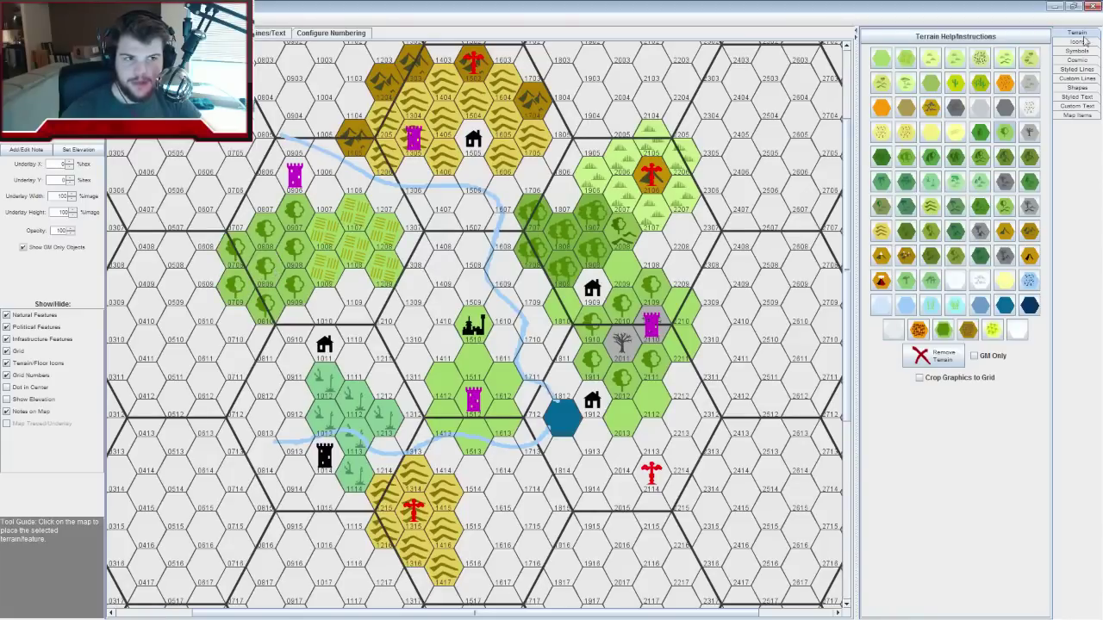
click(1076, 43)
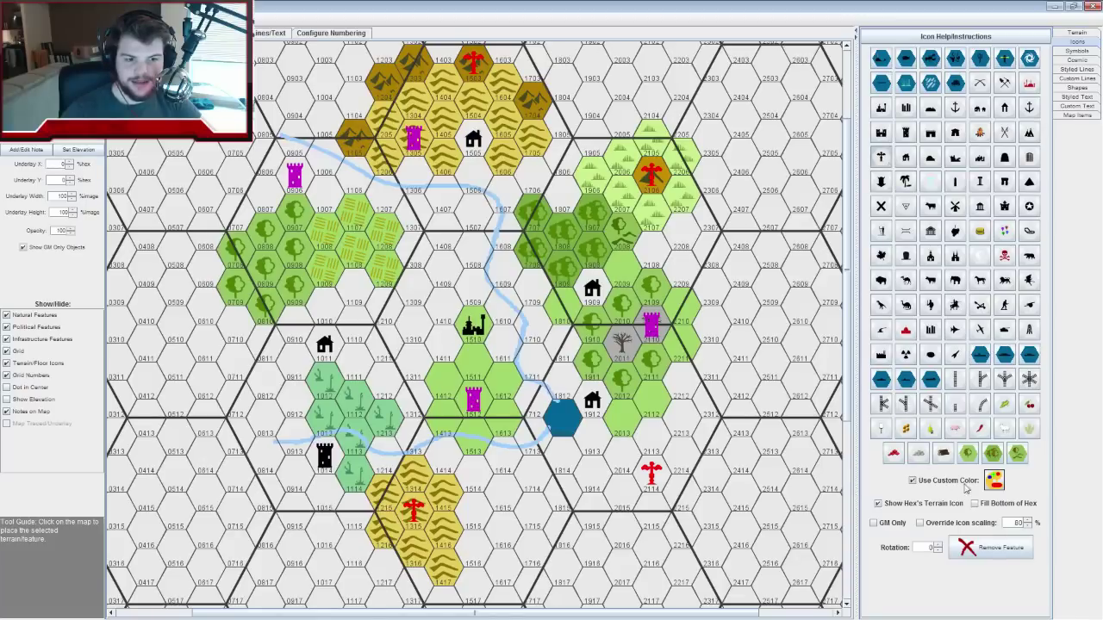
click(267, 270)
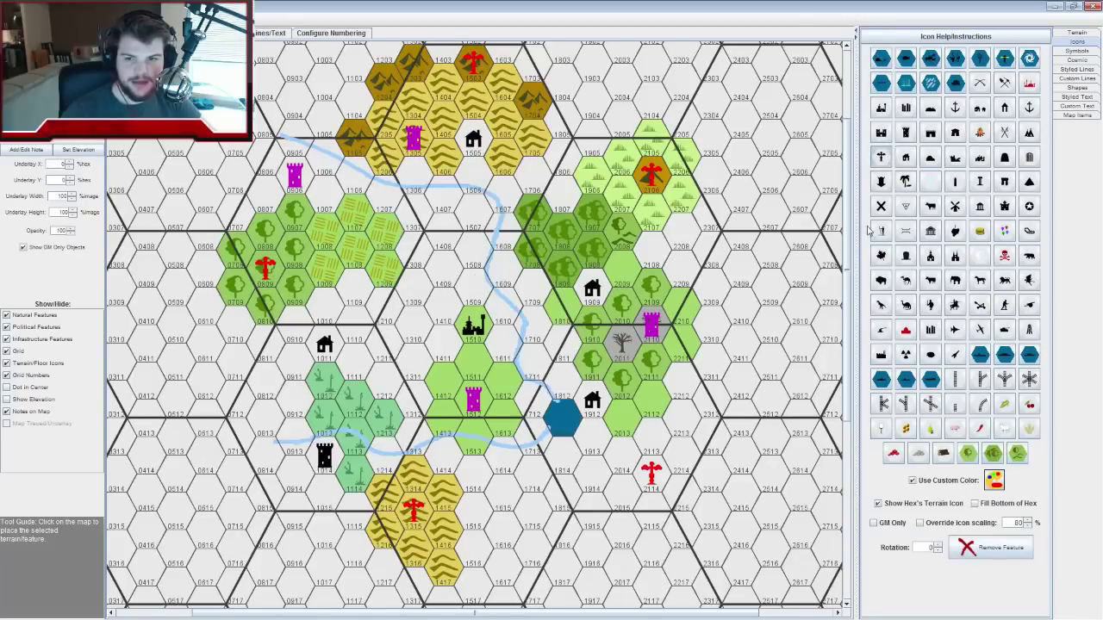
Switch to the Locations sheet and enter hex number 809 under Tag 2 for the first Portal lair
click(1076, 33)
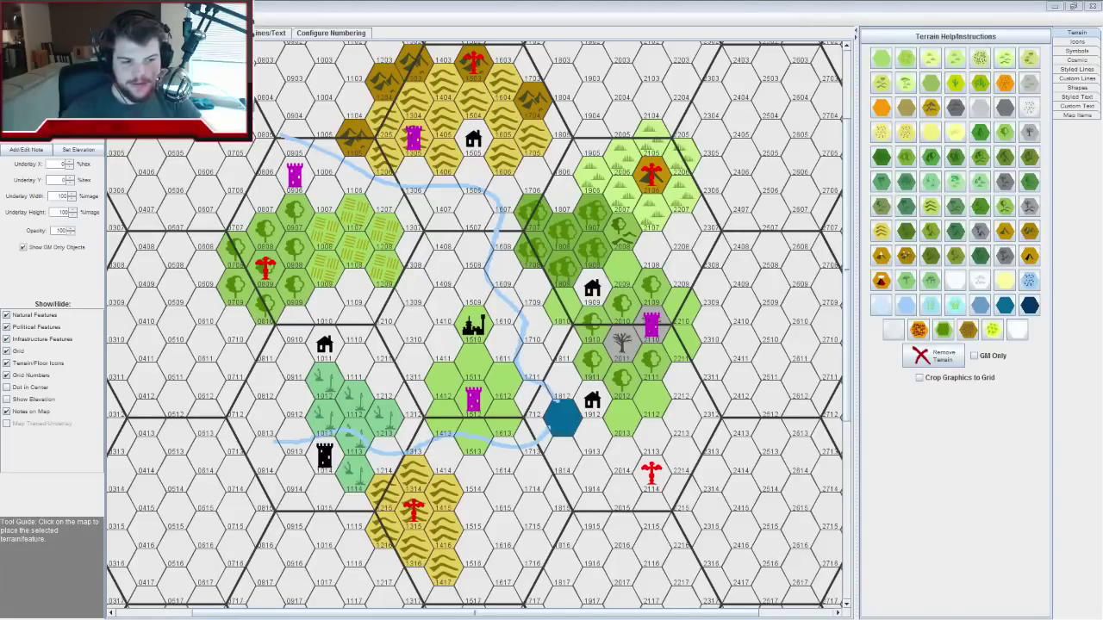
key(alt+Tab)
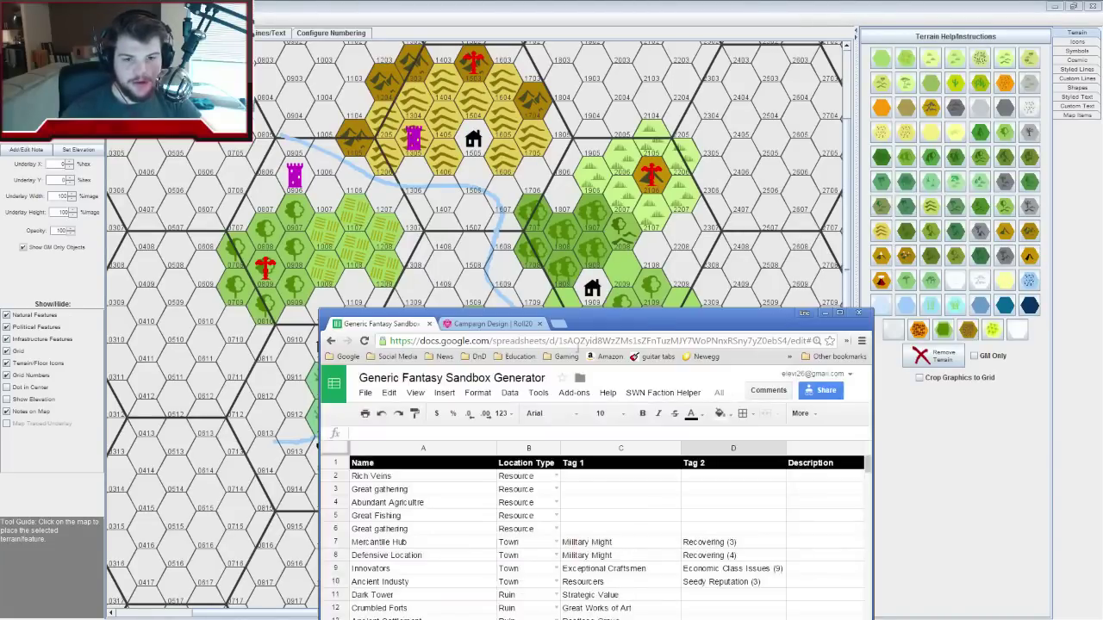
drag(603, 323, 545, 69)
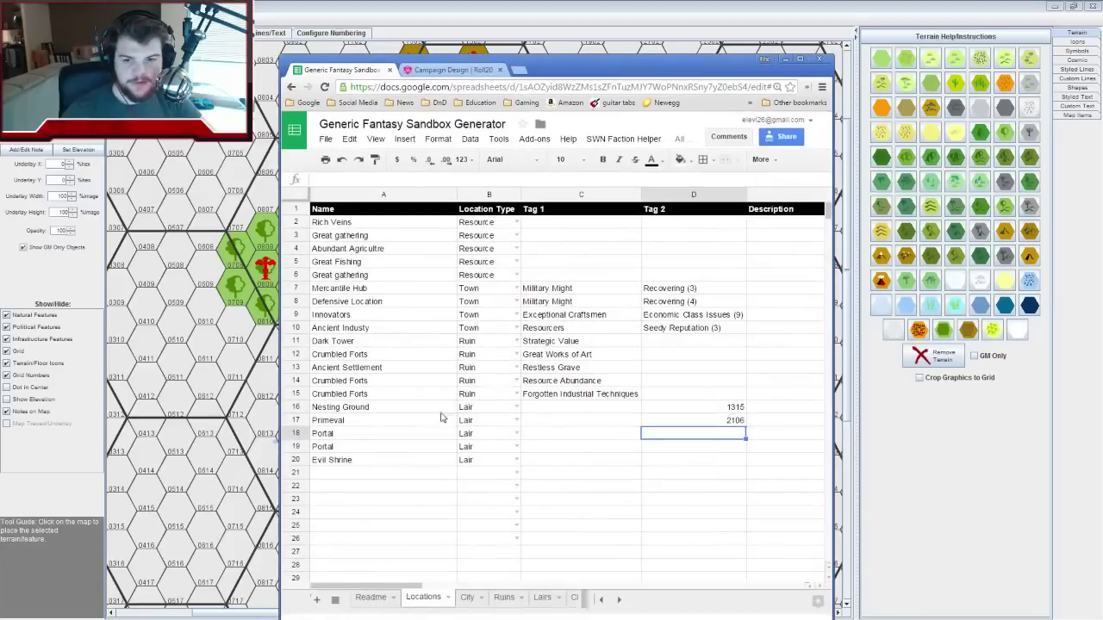
drag(618, 72, 815, 74)
text(0)
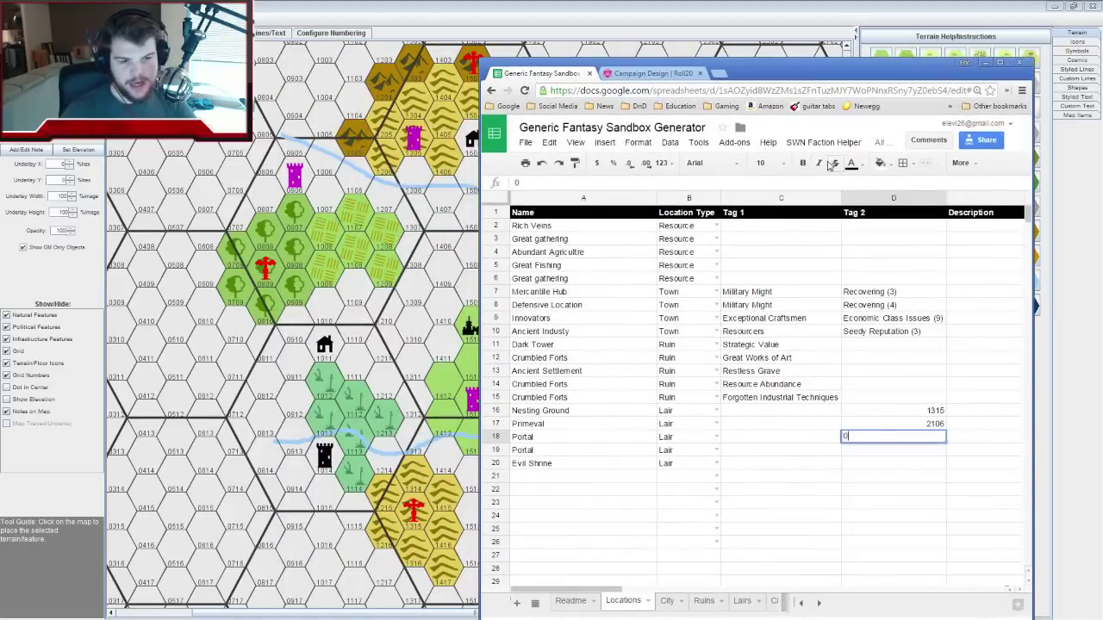
text(09)
key(Return)
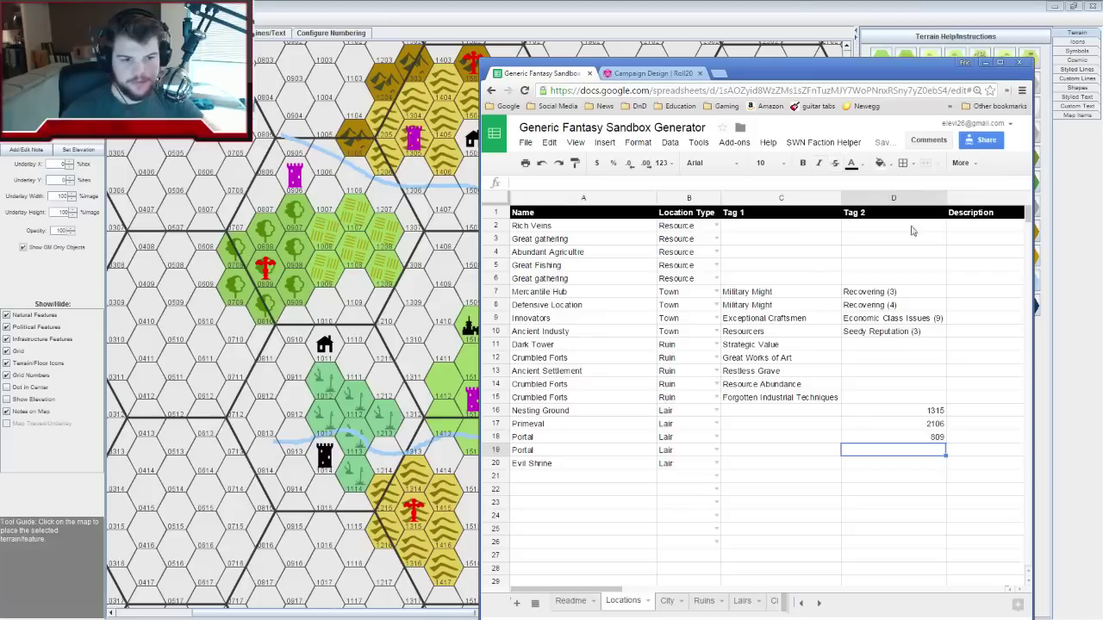
Reposition the spreadsheet window to view the northern lairs, and enter hex number 1503 under Tag 2 for the second Portal lair
click(913, 440)
click(910, 463)
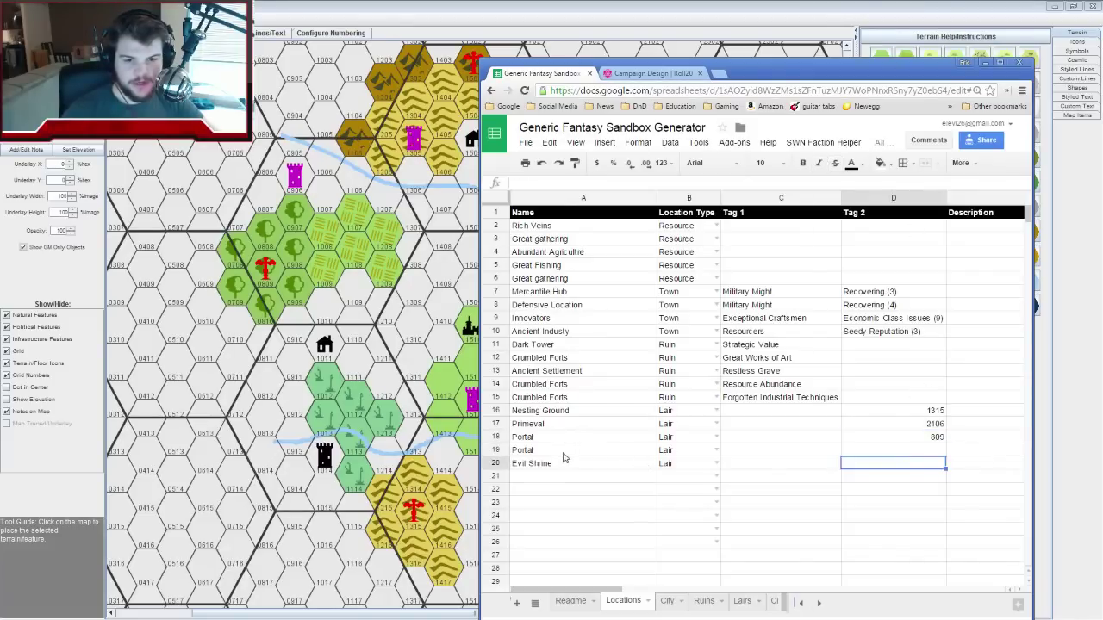
drag(905, 74, 579, 560)
drag(584, 544, 680, 289)
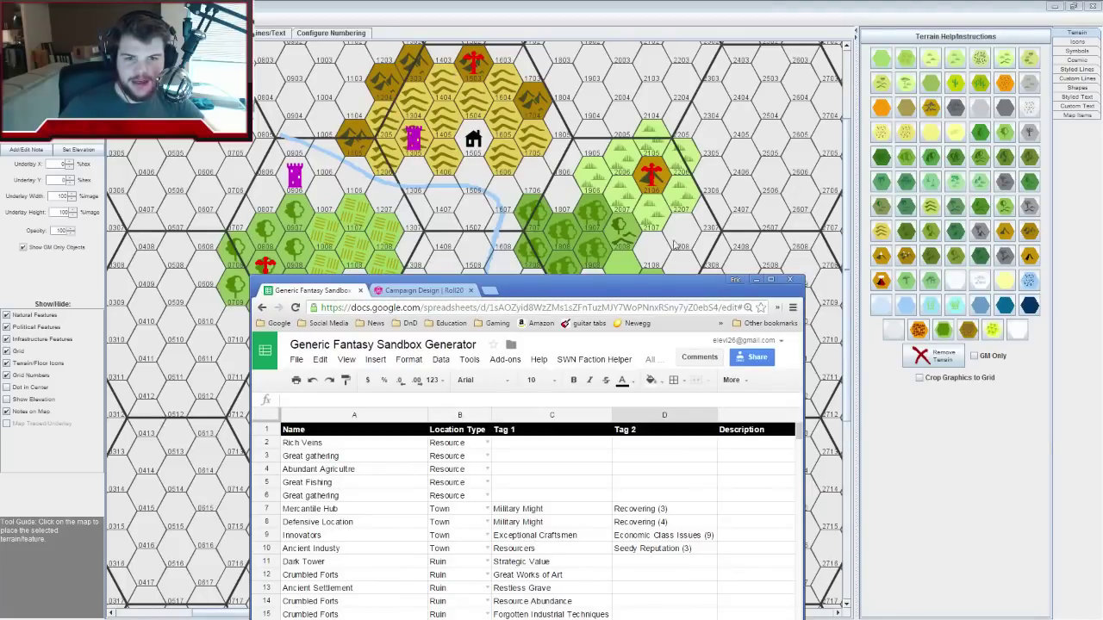
drag(650, 289, 666, 119)
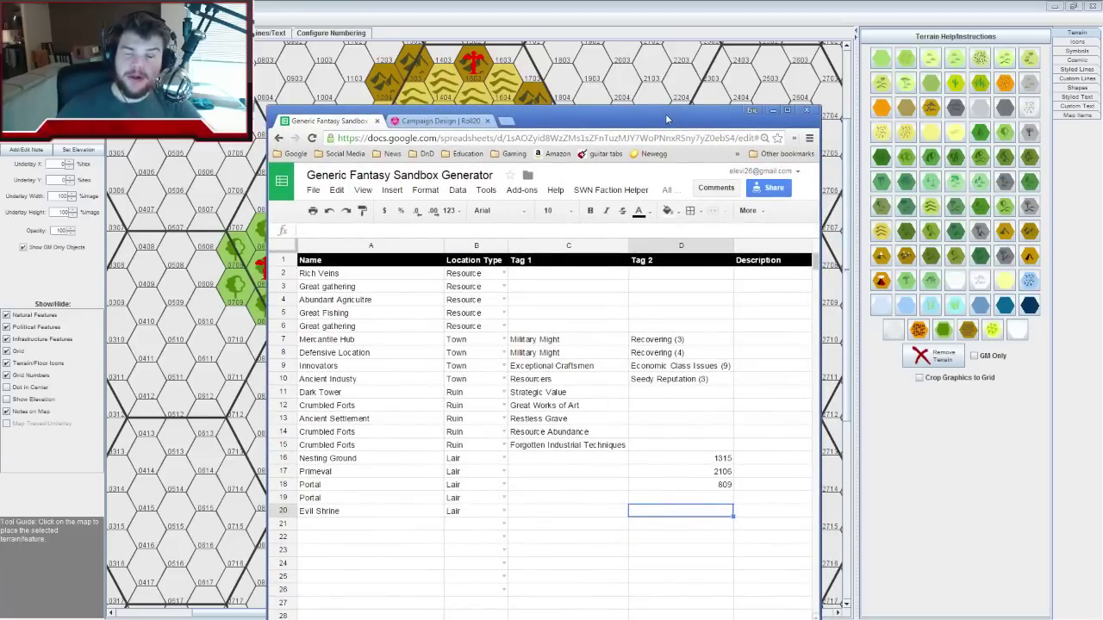
drag(667, 119, 617, 231)
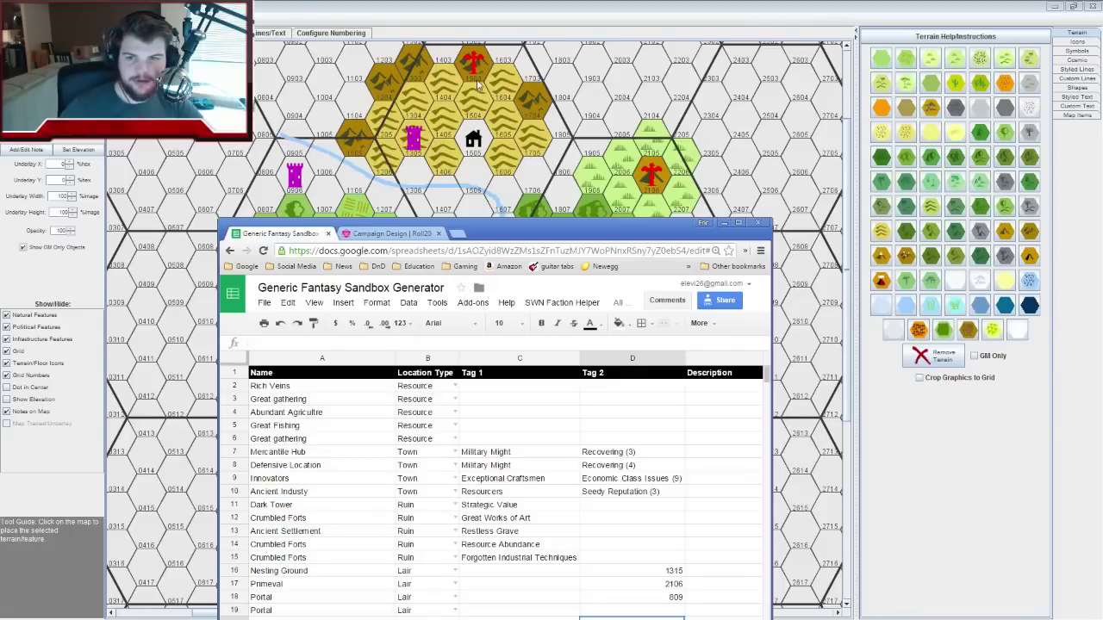
drag(531, 236, 518, 172)
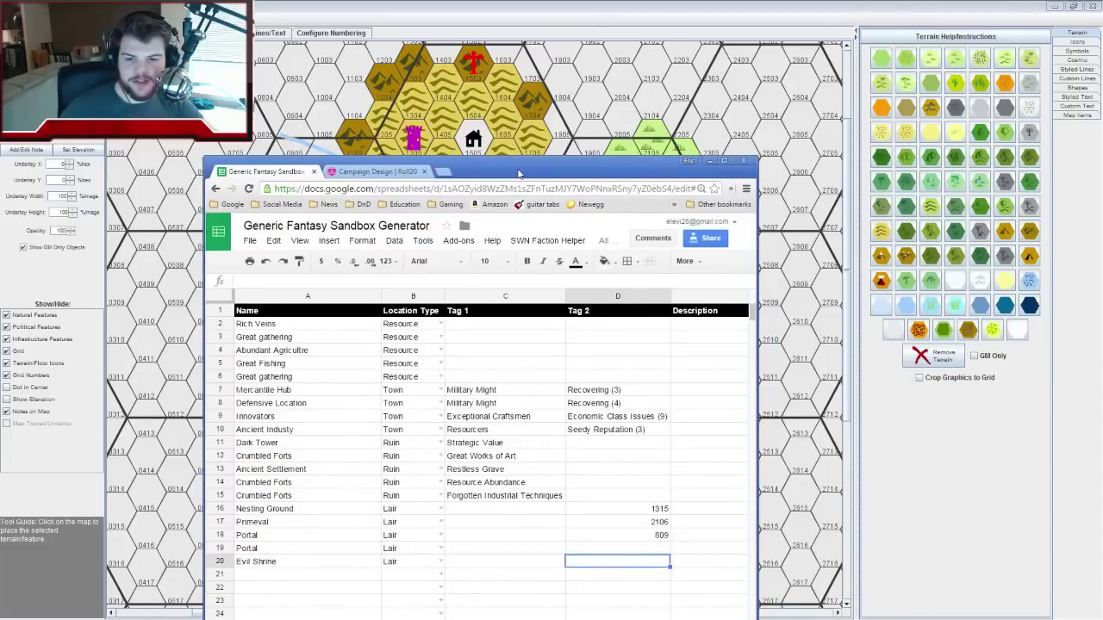
click(636, 547)
text(1503)
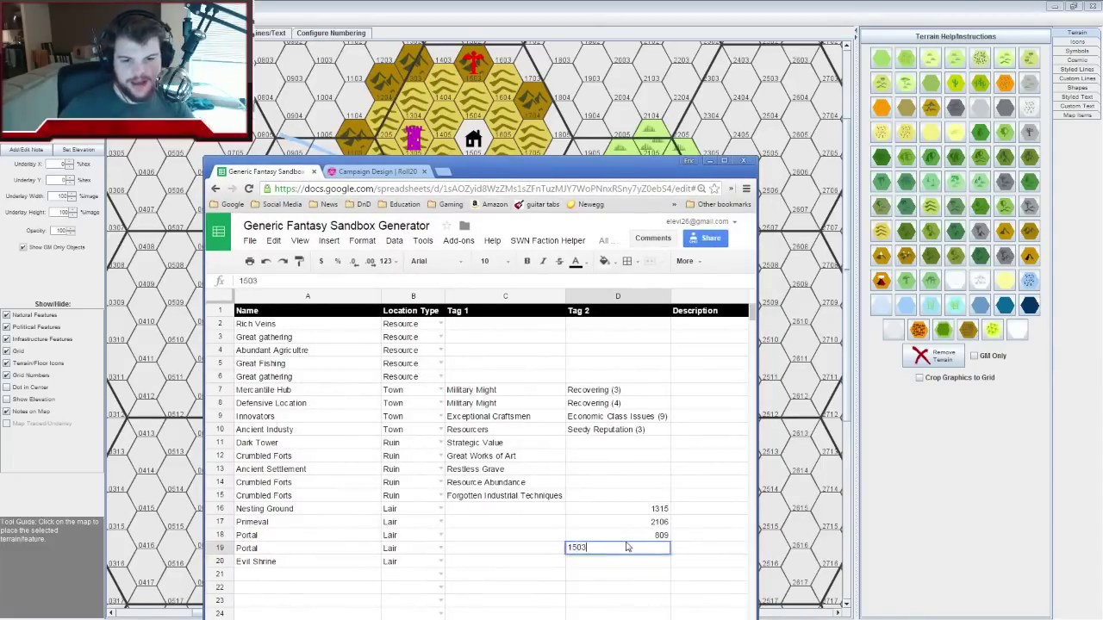
Reposition the spreadsheet window to view the southeastern lair, and enter hex number 2114 under Tag 2 for the Evil Shrine
key(Return)
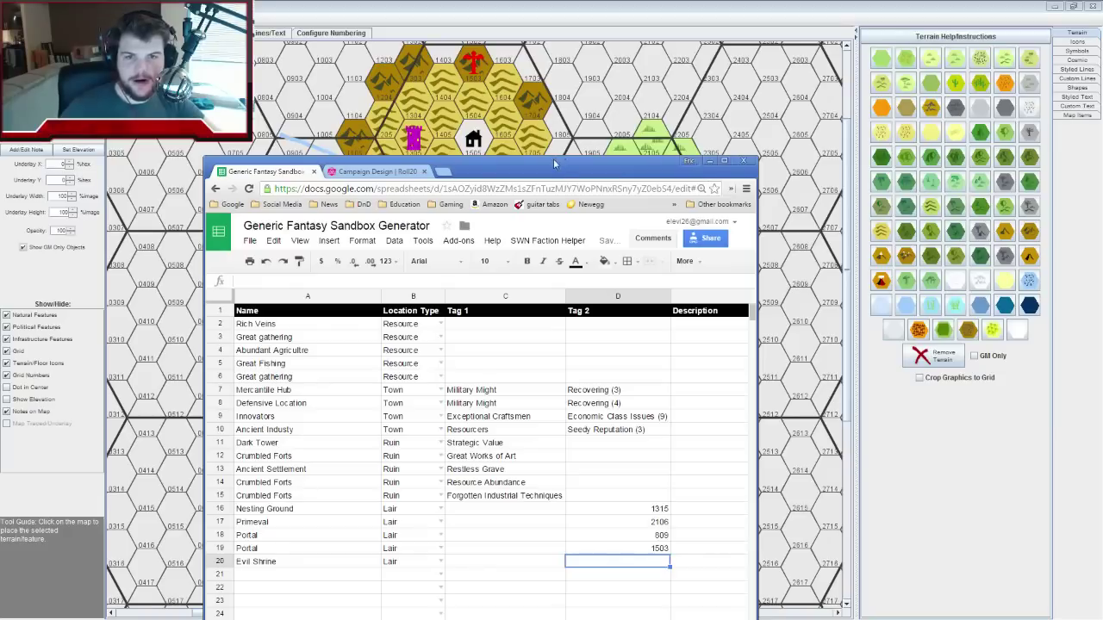
drag(548, 160, 518, 24)
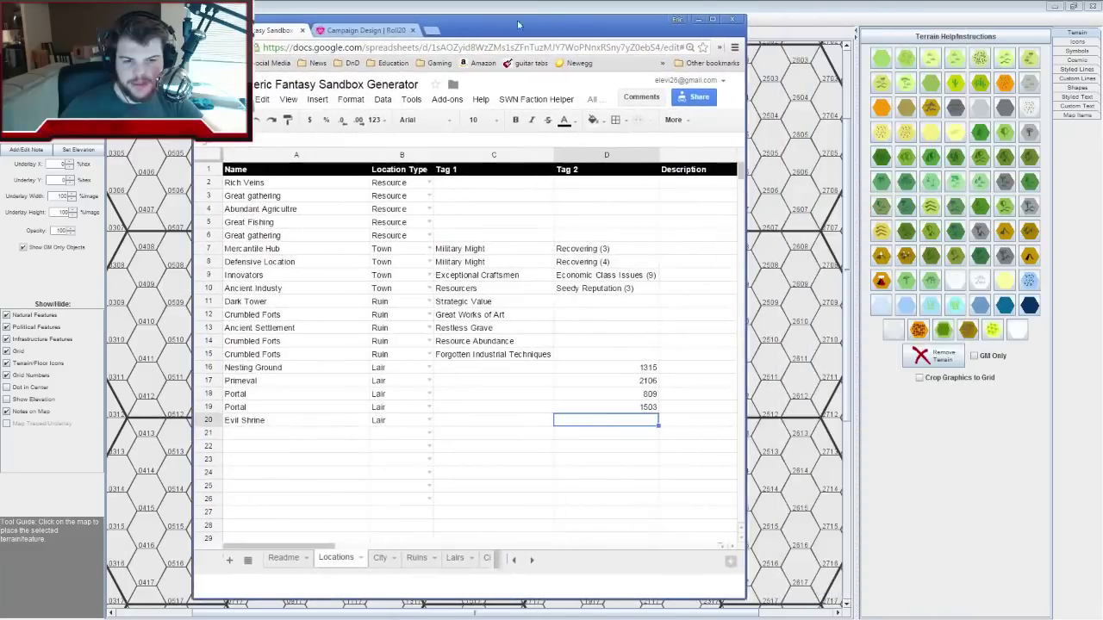
text(2114)
key(Return)
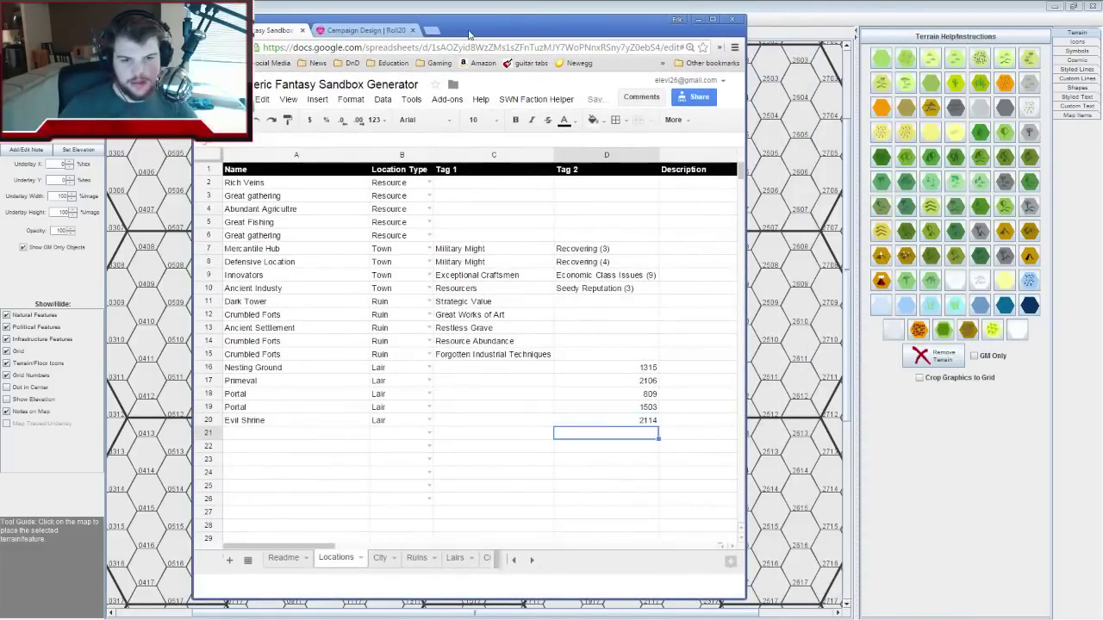
Switch to the hex map and paint grassland terrain on hexes 2113, 2014, 1913, 1815, 2015, 1914 and 1915
click(698, 20)
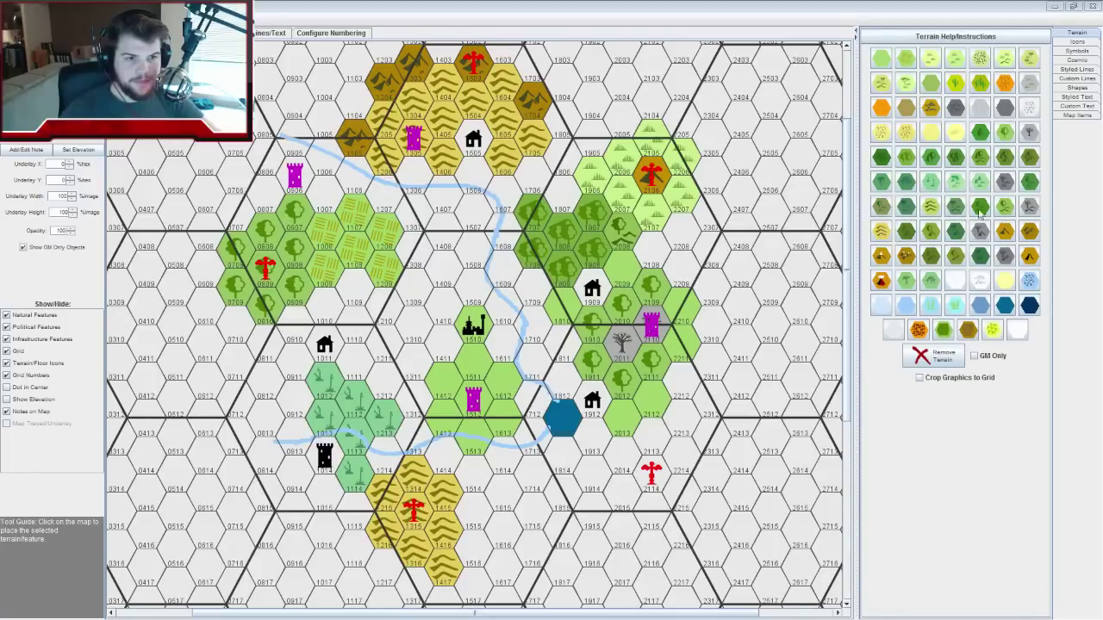
click(956, 62)
click(645, 450)
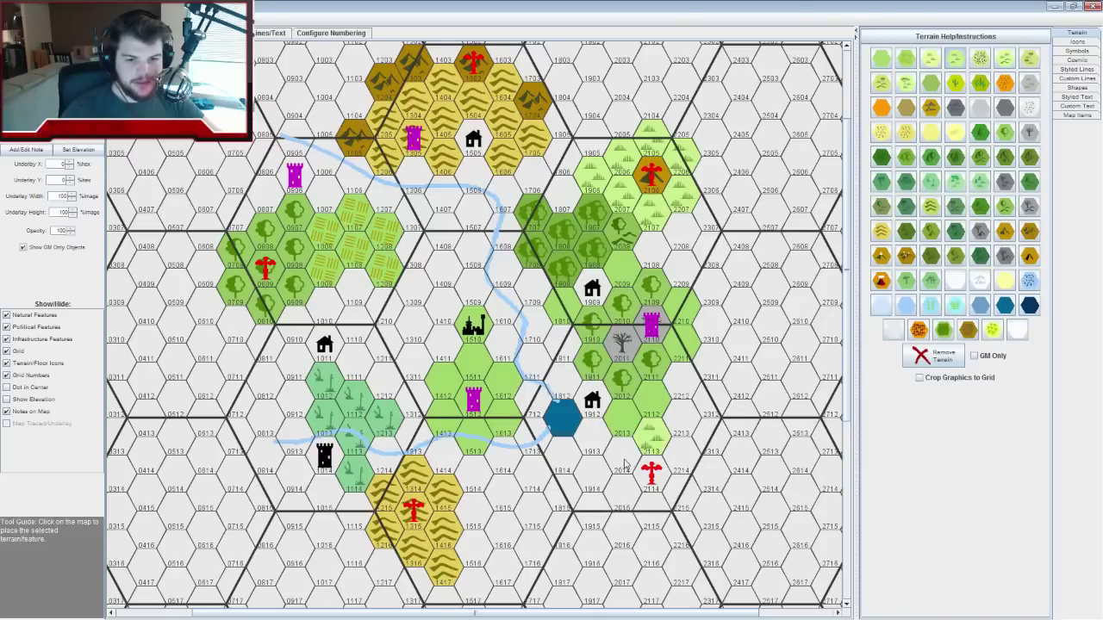
click(624, 460)
click(592, 441)
click(565, 491)
click(622, 494)
click(592, 473)
click(596, 512)
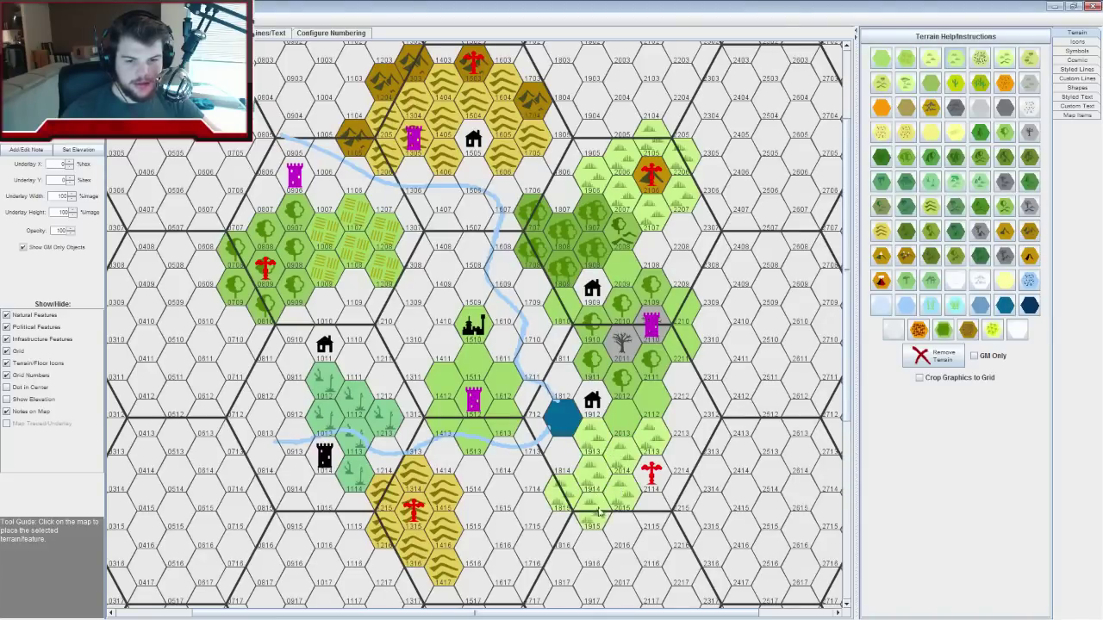
Extend the grassland terrain over hexes 2115, 2215, 2214, 2114, 2213 and 2212
click(653, 512)
click(681, 489)
click(680, 457)
click(655, 474)
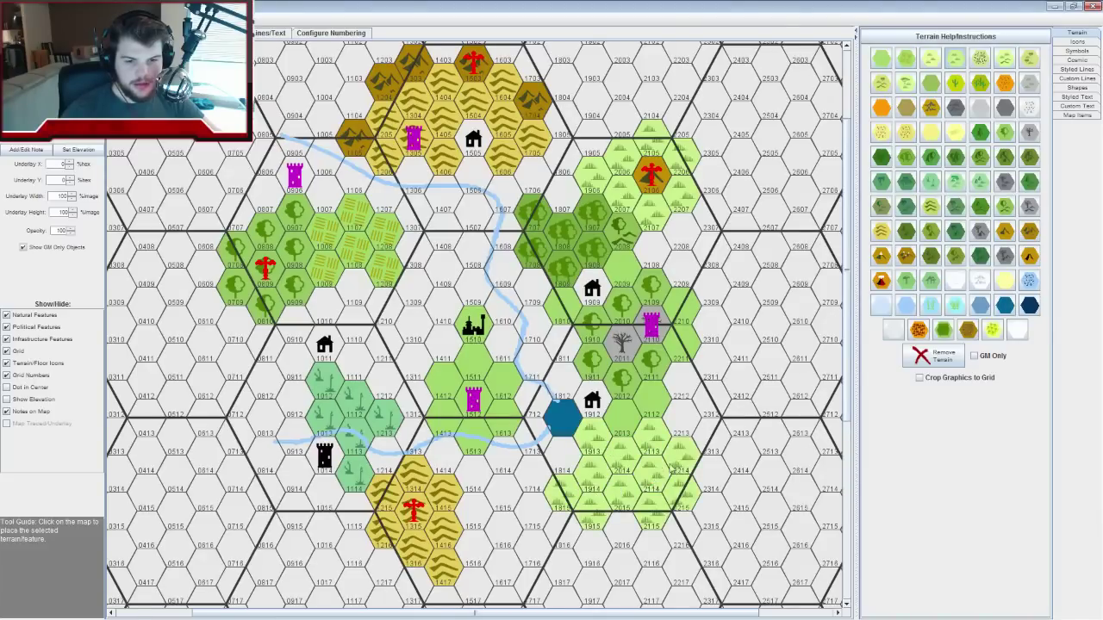
click(680, 437)
click(681, 399)
Place the red lair icon back on hex 2114
click(1068, 43)
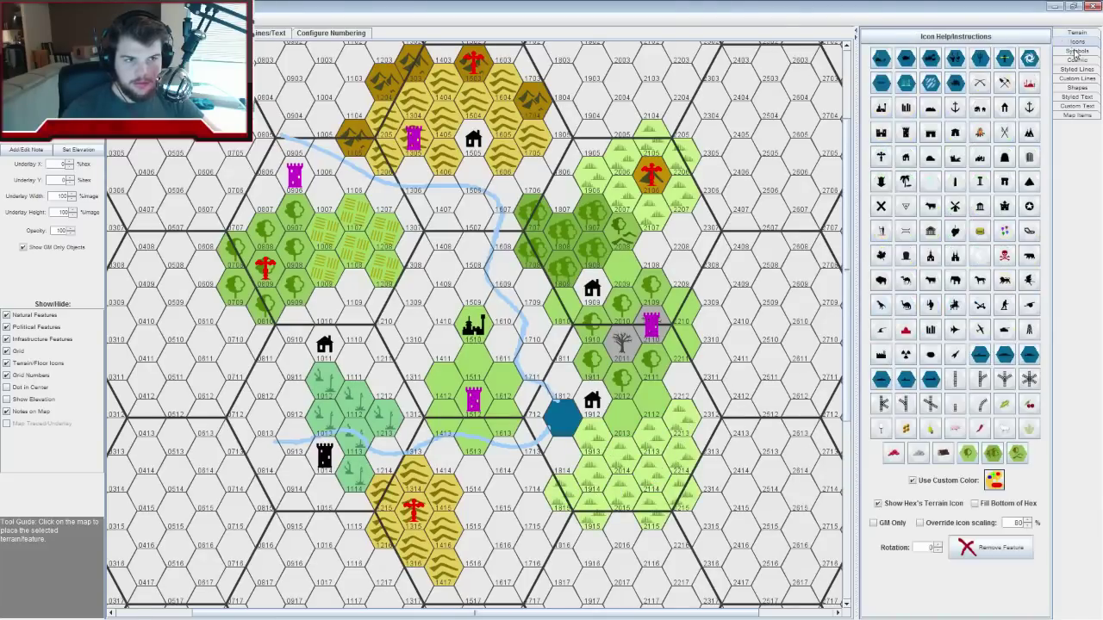
click(1075, 52)
click(1079, 42)
click(881, 156)
click(652, 476)
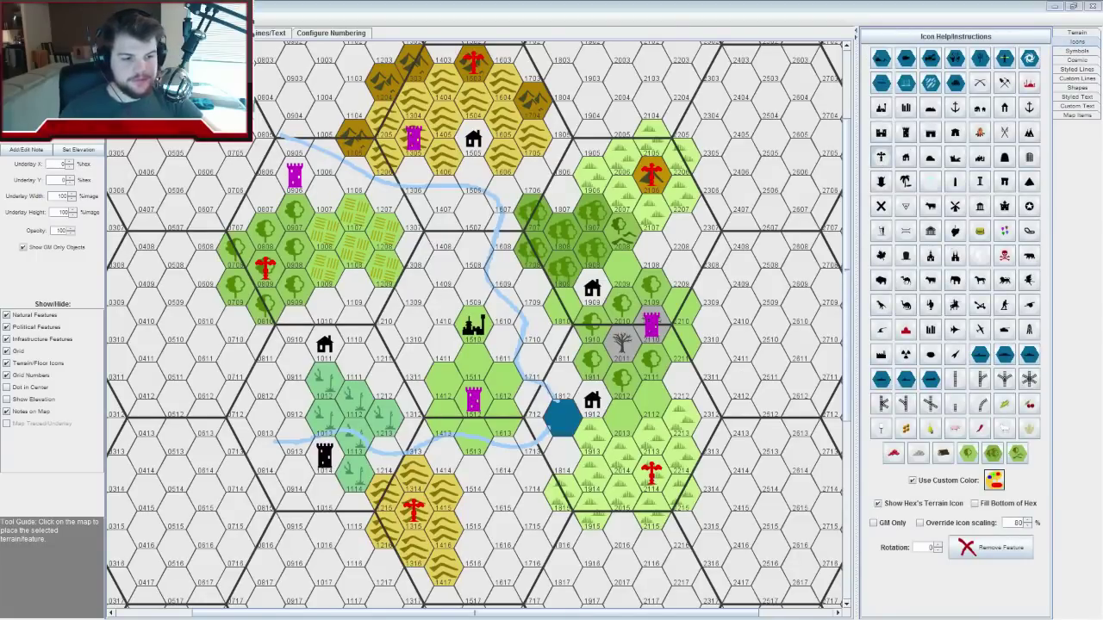
Switch to the Locations sheet, move its window aside to compare it with the western map, and maximize it to show all columns
key(alt+Tab)
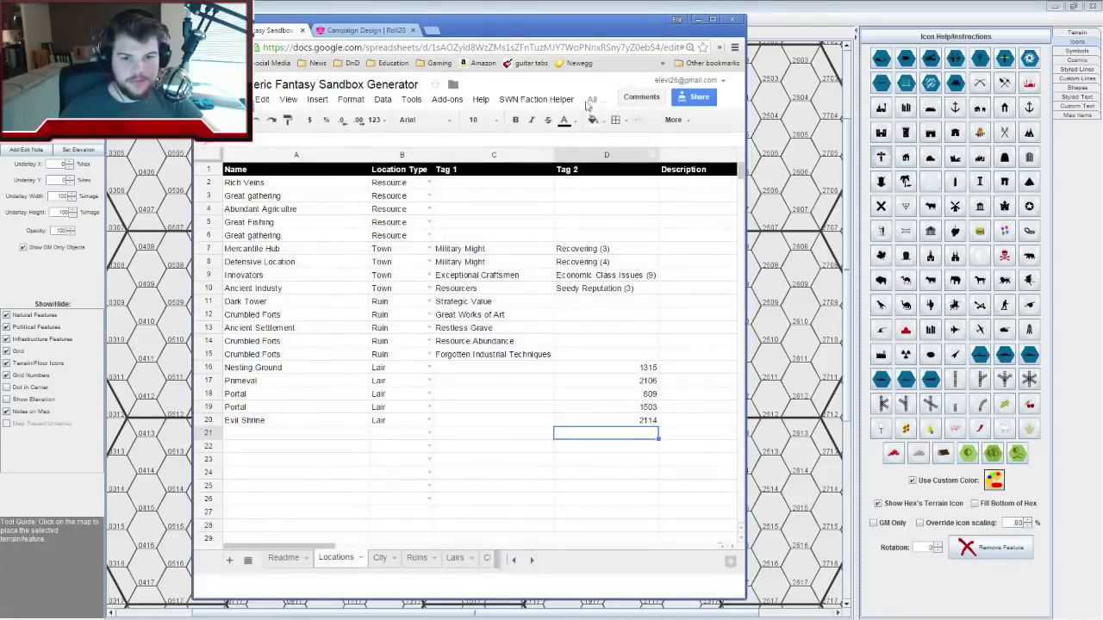
drag(498, 31, 701, 50)
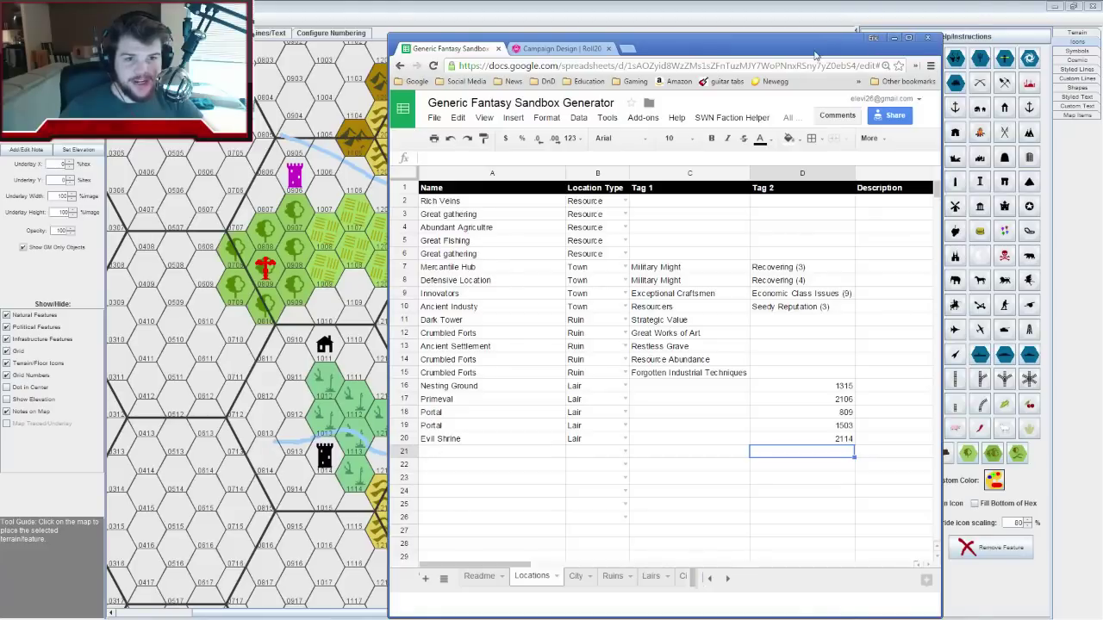
drag(813, 50, 894, 47)
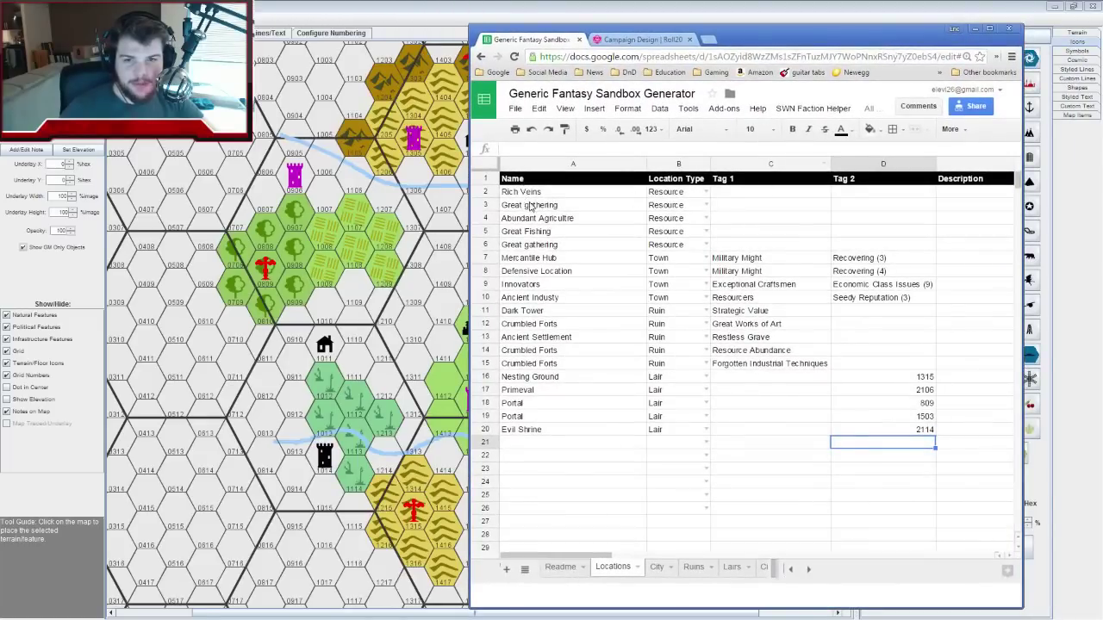
click(991, 28)
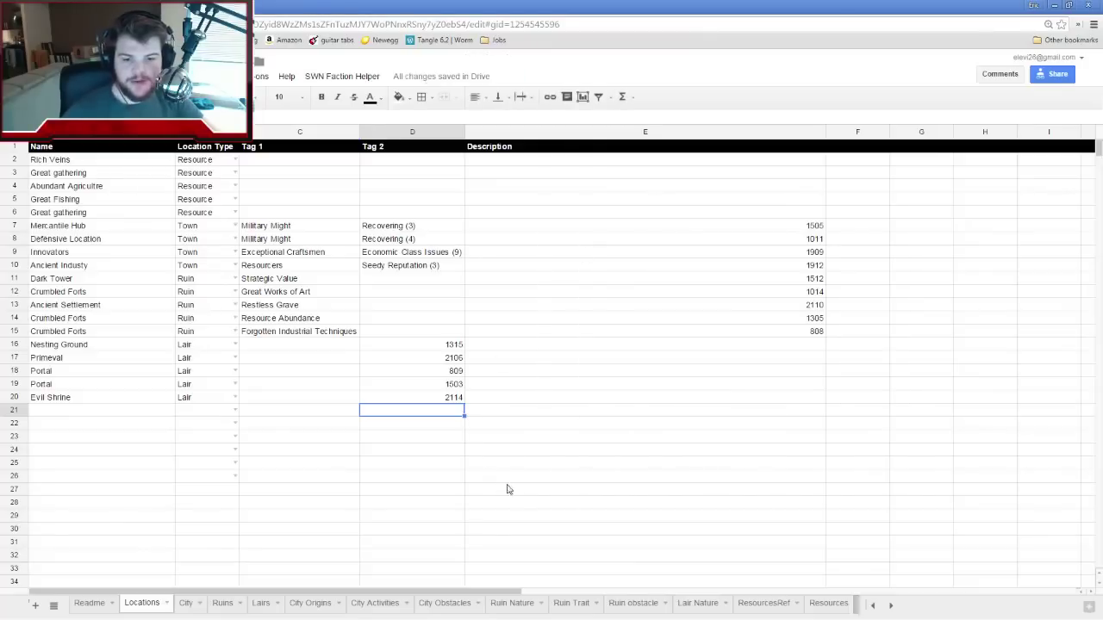
Consult the Ruin obstacle and Resources Obstacles sheets, and roll 5d11 in the Roll20 campaign chat
click(634, 605)
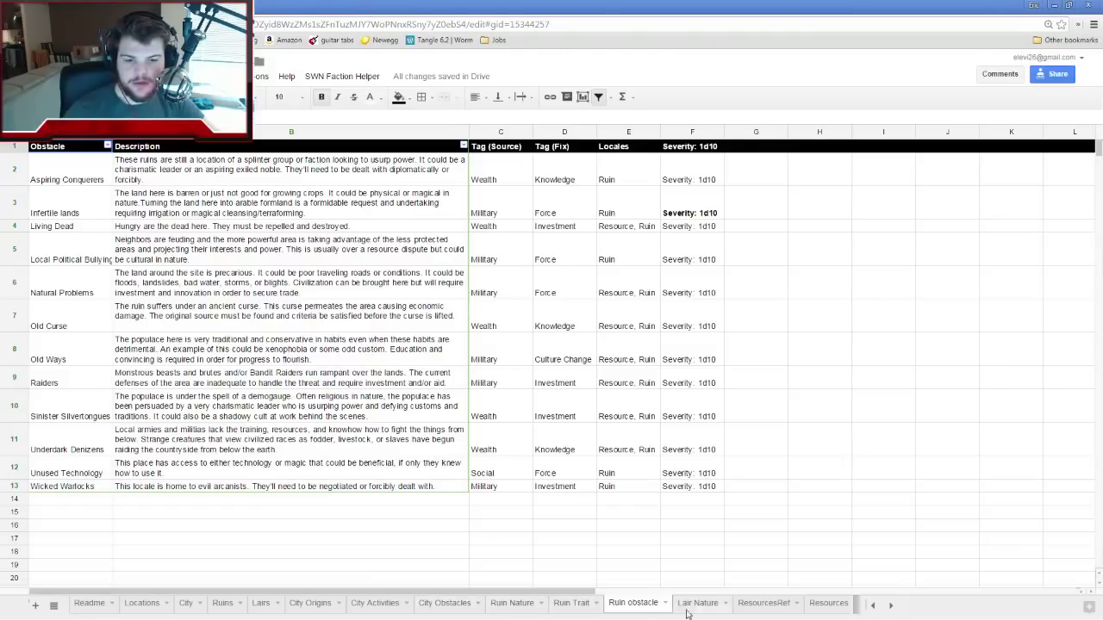
click(828, 603)
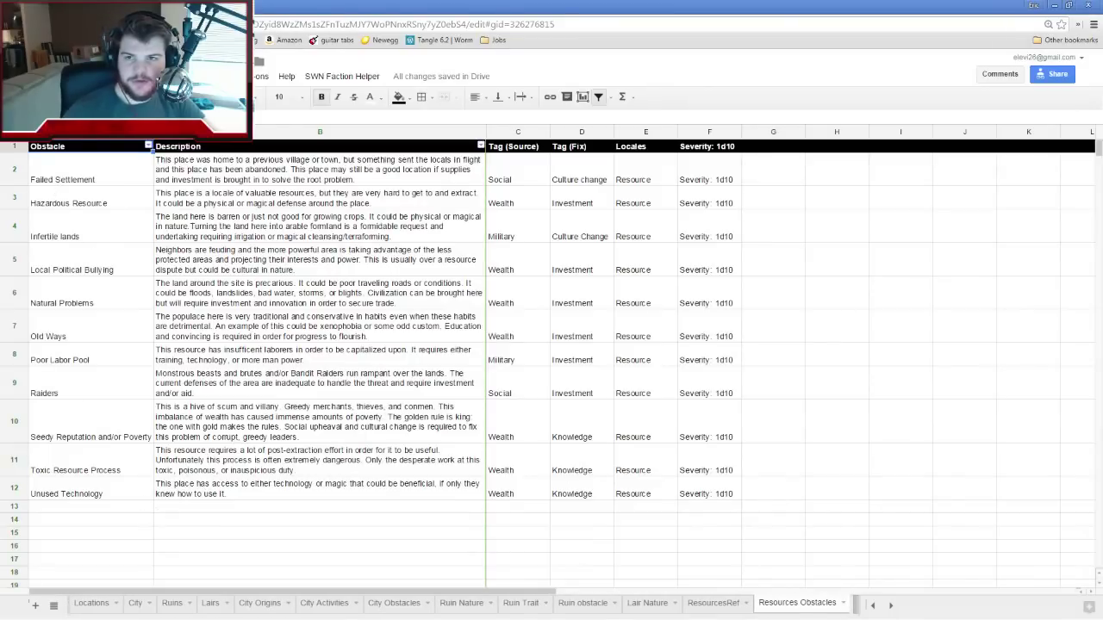
key(ctrl+Tab)
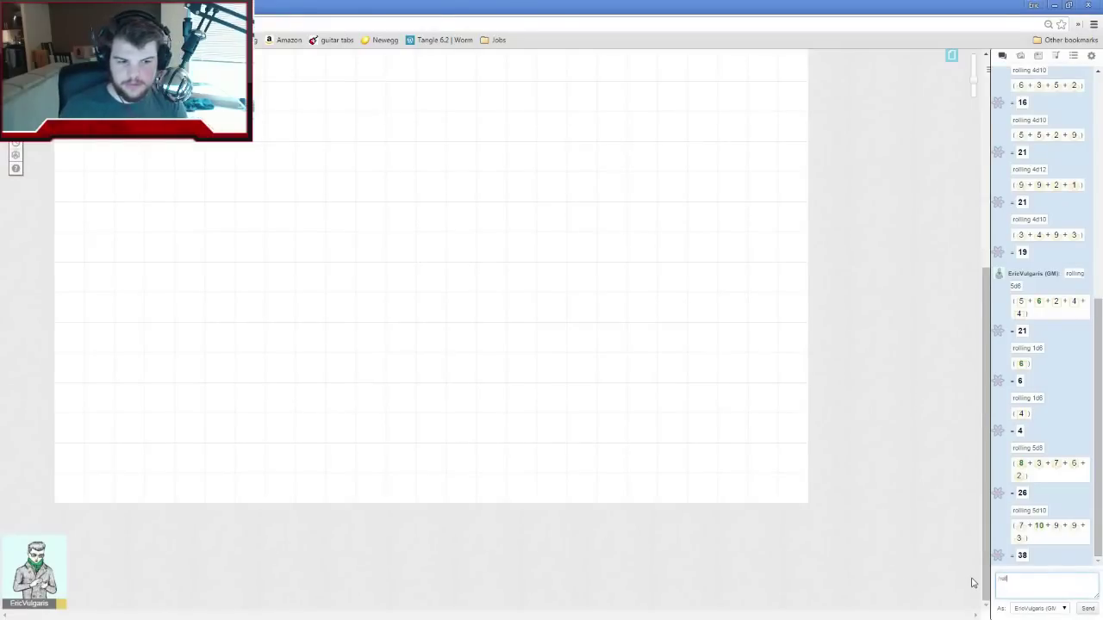
key(Return)
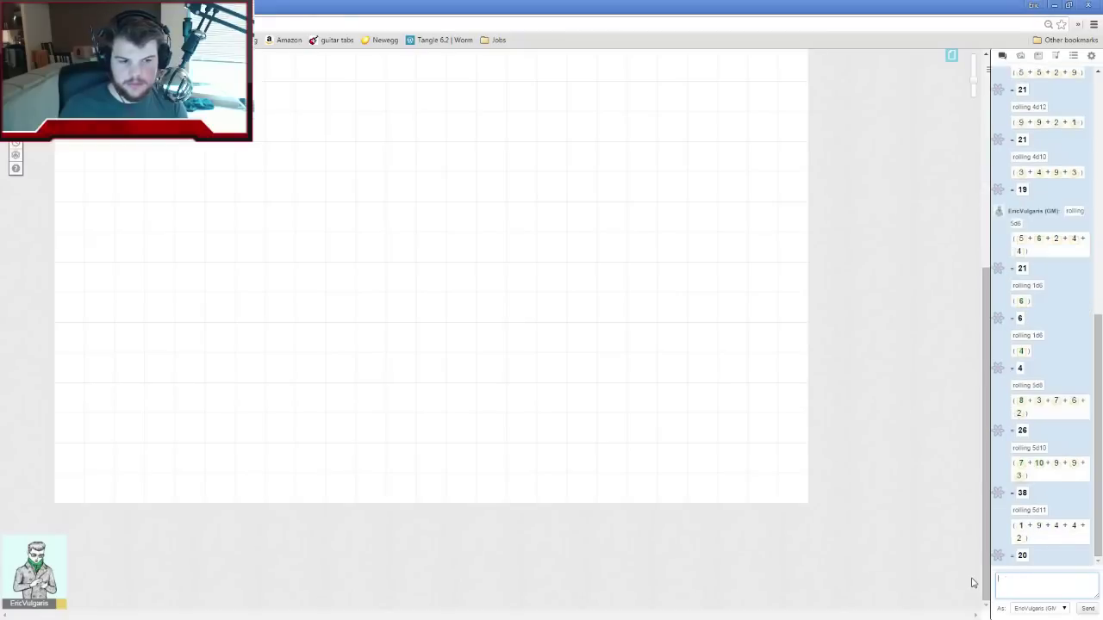
Switch to the Locations sheet and enter 1, 9, 4, 4 and 2 under Tag 1 for the five Resource rows
click(257, 12)
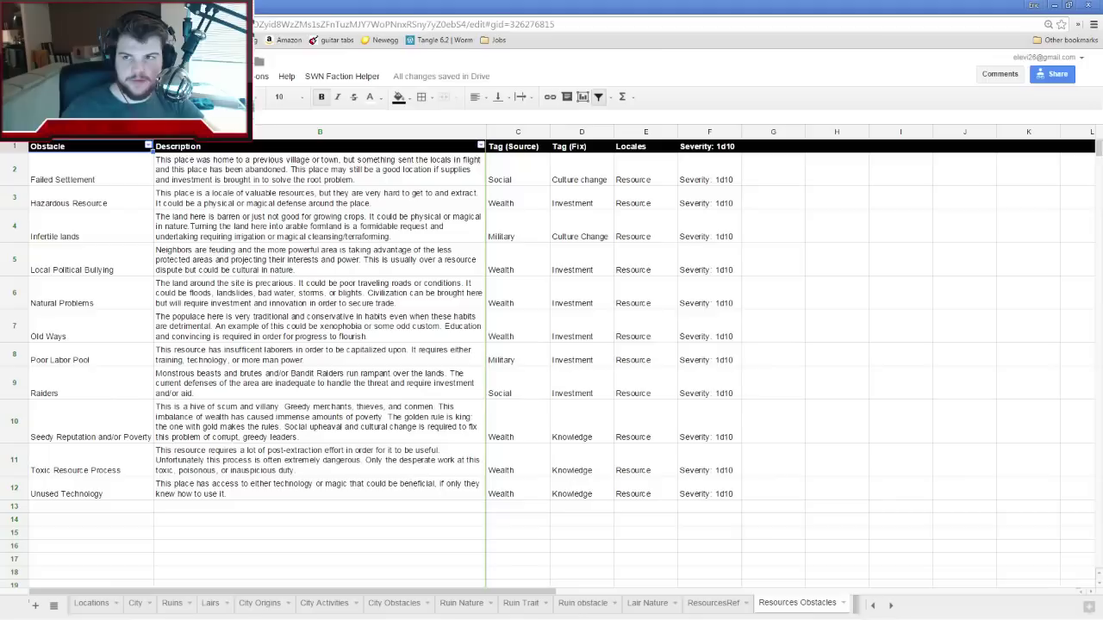
click(92, 604)
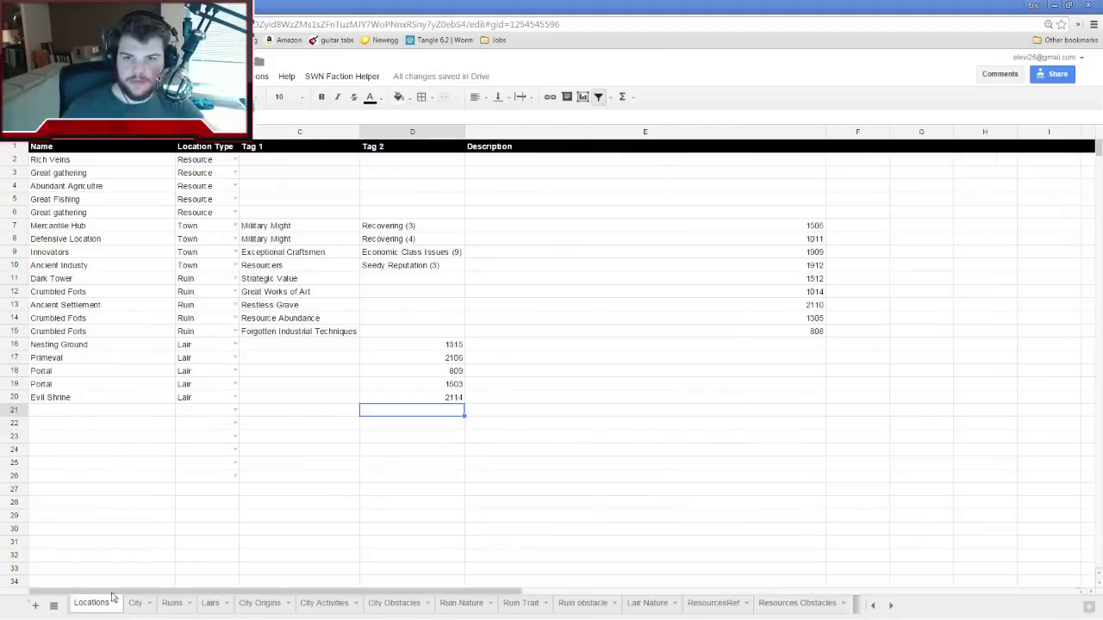
click(312, 161)
text(1)
key(Return)
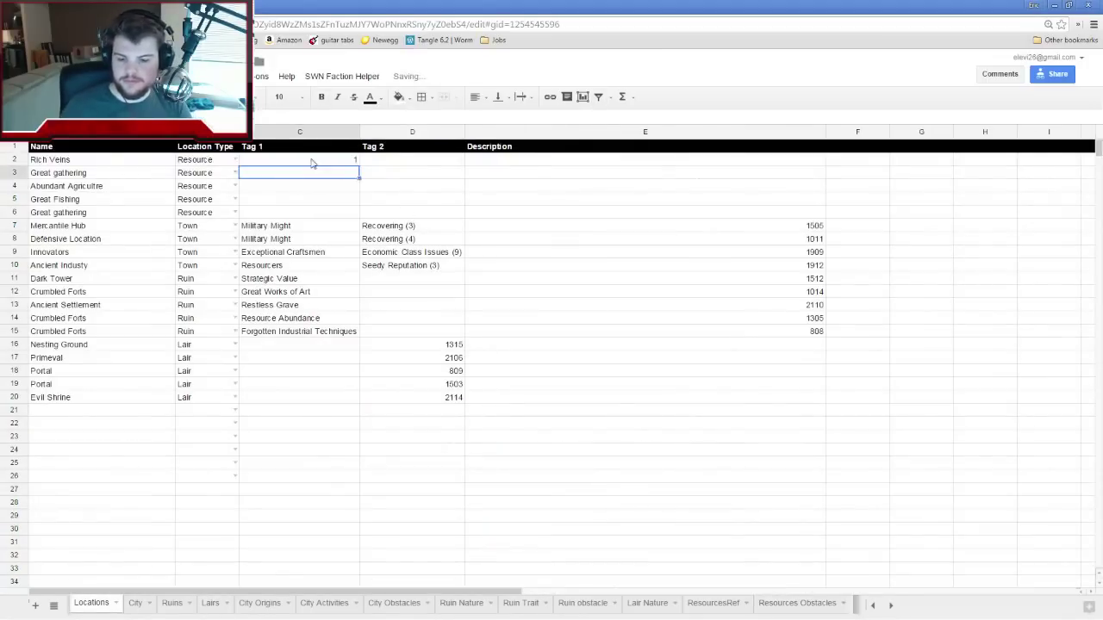
text(9)
key(Return)
text(4)
key(Return)
text(4)
key(Return)
text(2)
key(Return)
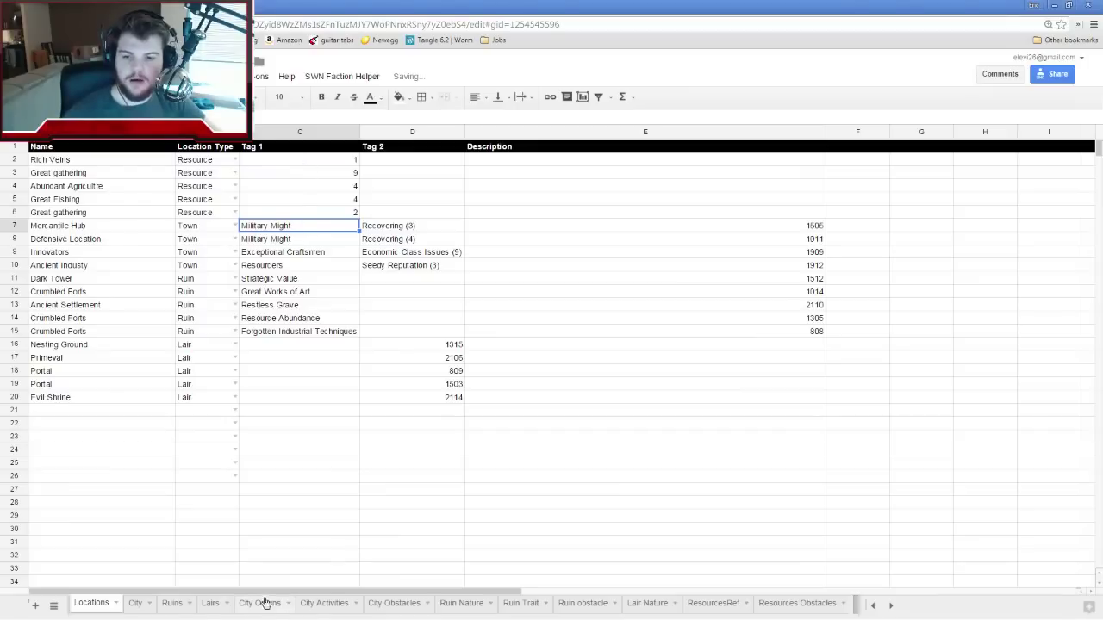
Examine the first entry on the Ruin obstacle sheet, shifting the window to compare it with the map before maximizing it again
click(583, 603)
click(67, 179)
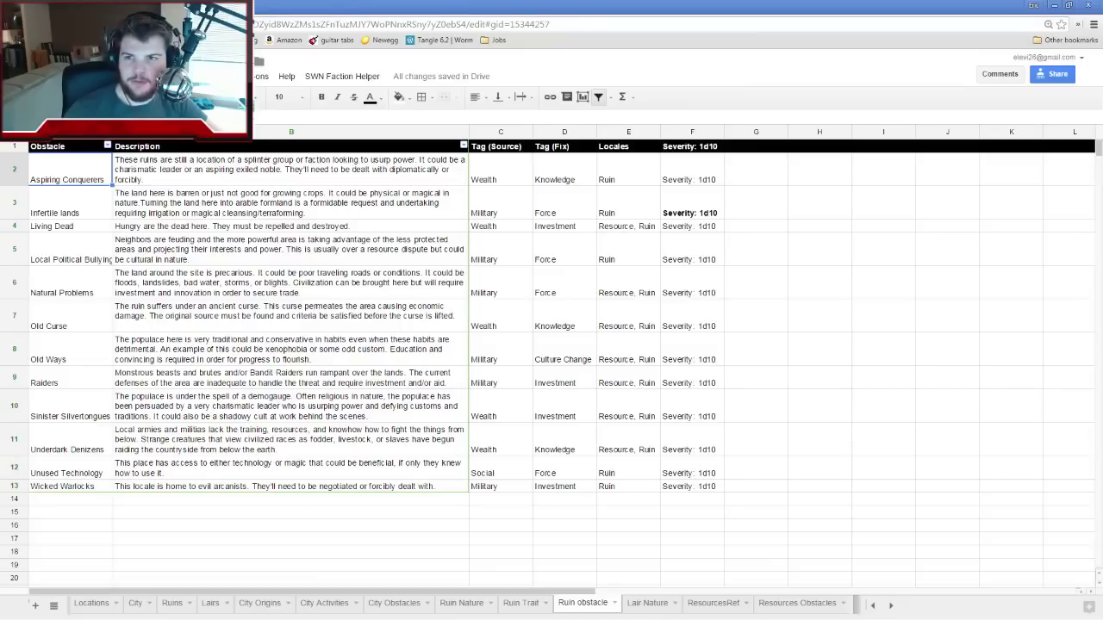
key(ctrl+Tab)
key(ctrl+shift+Tab)
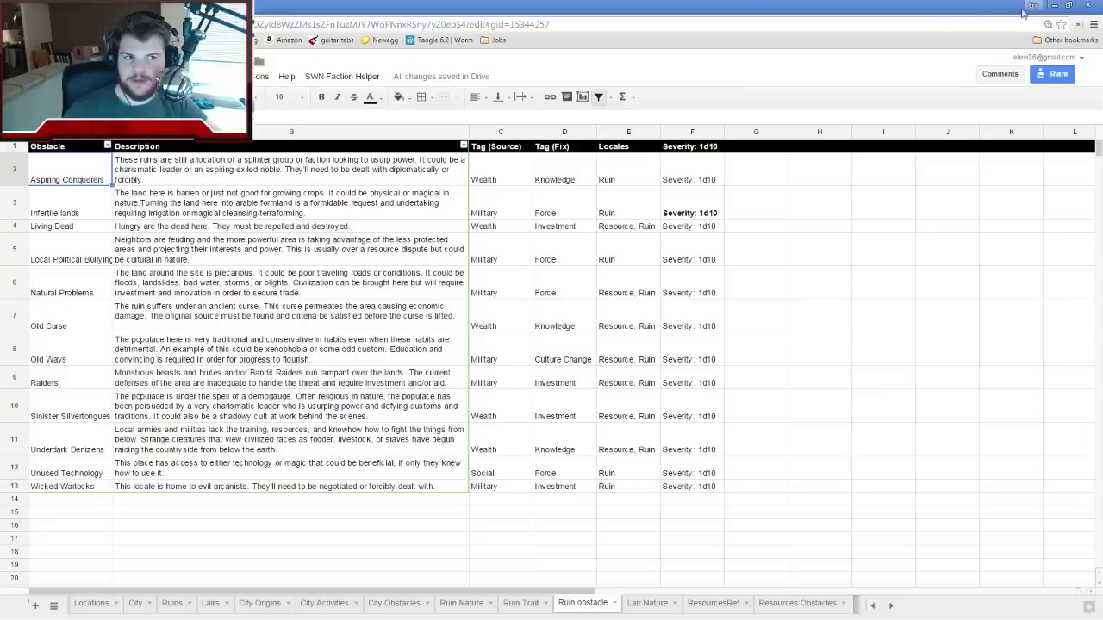
drag(843, 12, 790, 197)
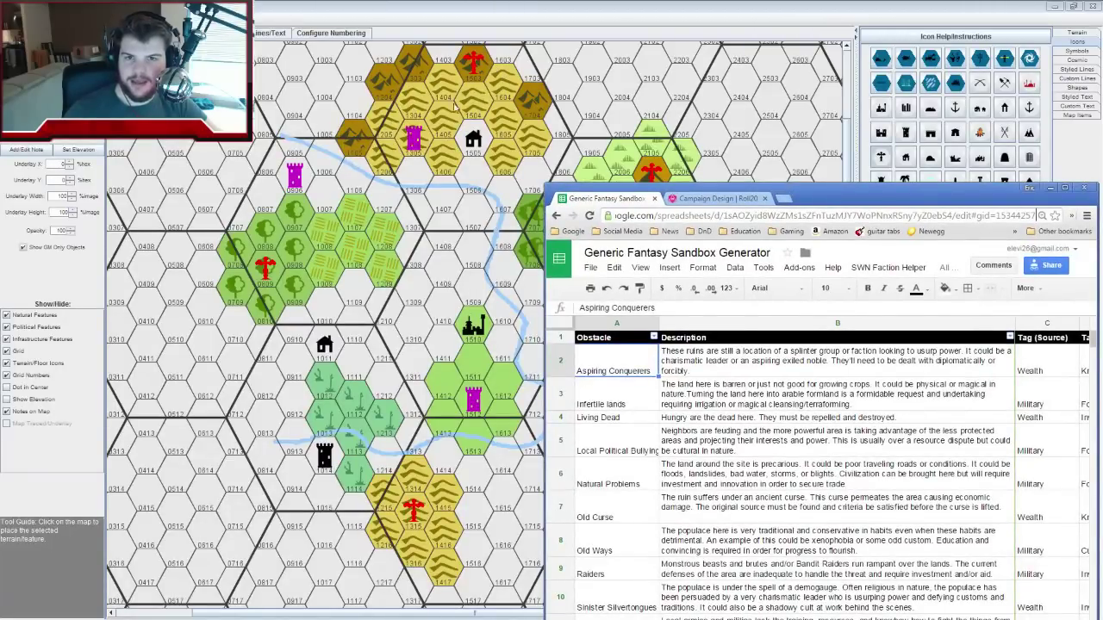
drag(832, 204, 698, 52)
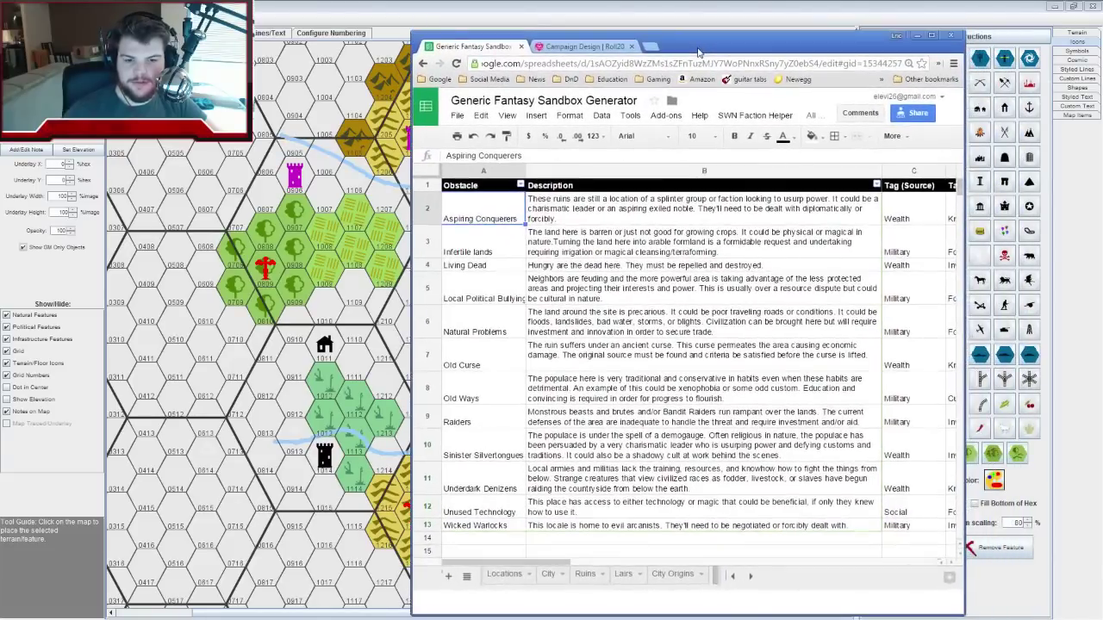
double_click(919, 44)
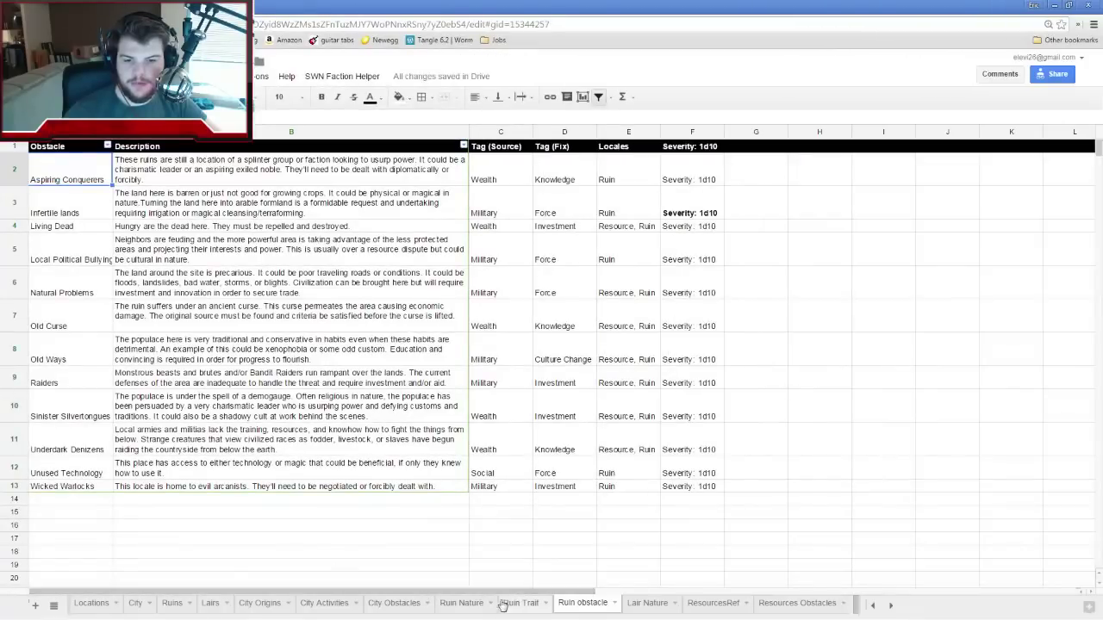
Examine the first entry on the Resources Obstacles sheet, and check the northern and western map areas against it
click(779, 607)
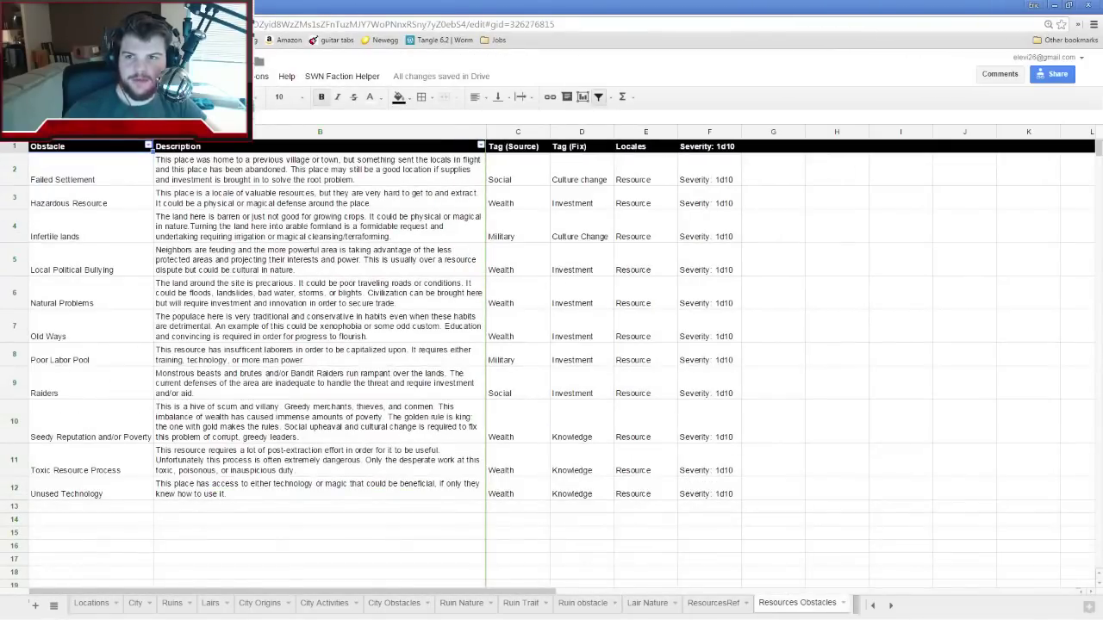
key(ctrl+Tab)
key(ctrl+Tab)
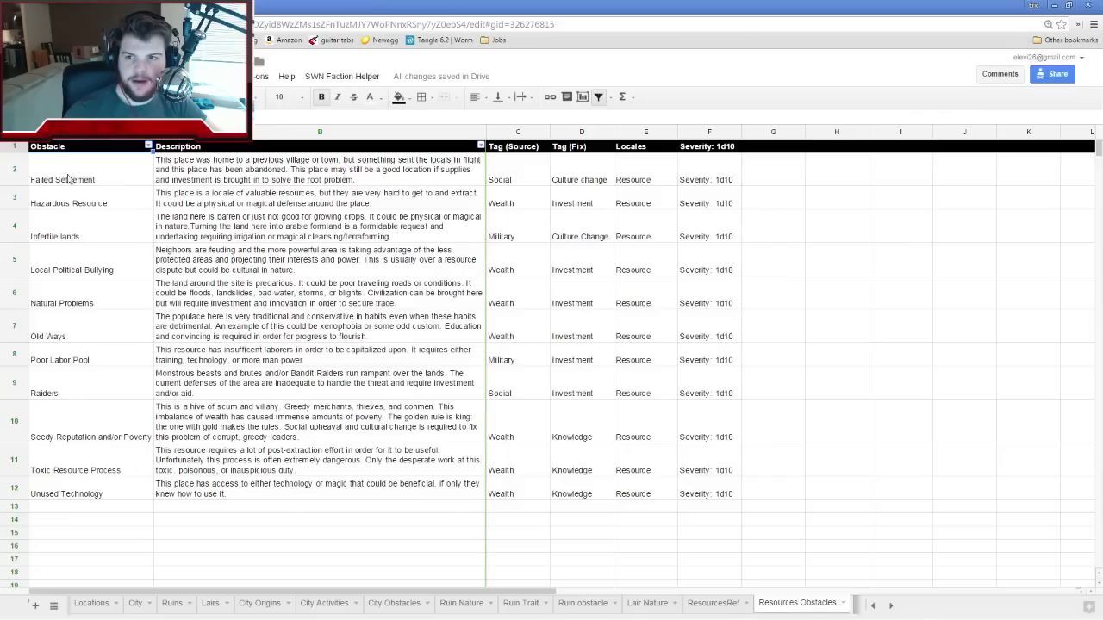
click(76, 179)
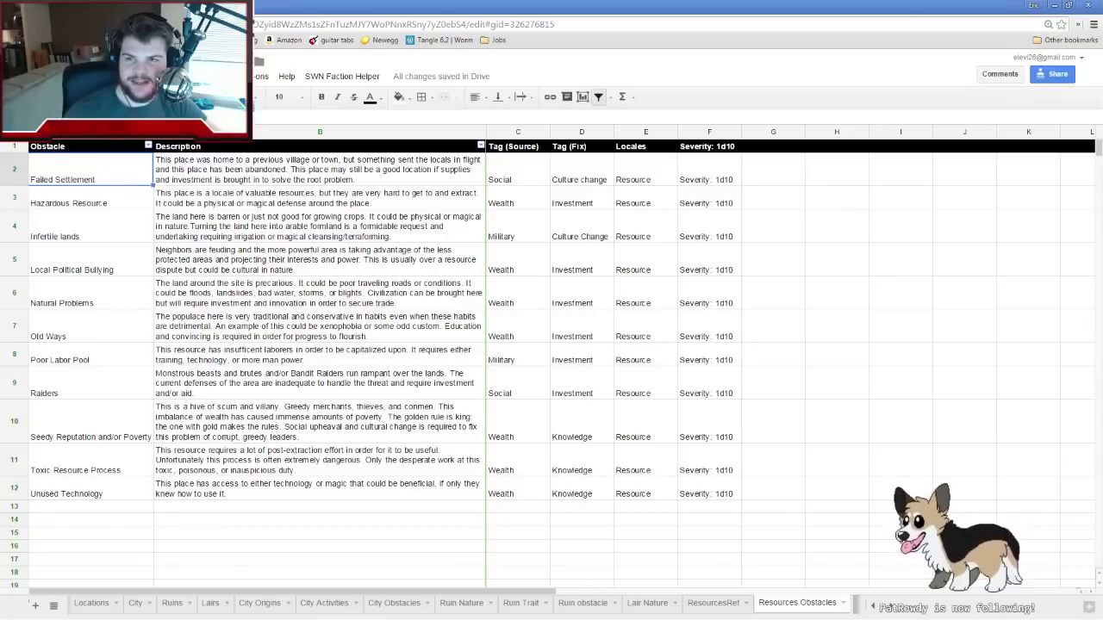
key(ctrl+Tab)
key(ctrl+shift+Tab)
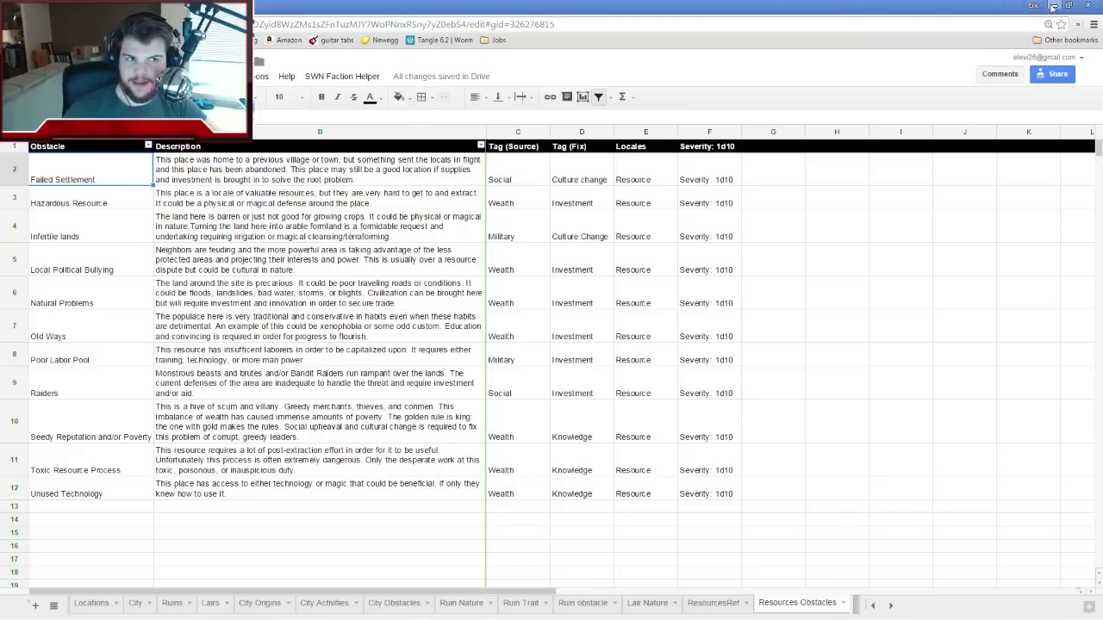
drag(560, 9, 805, 273)
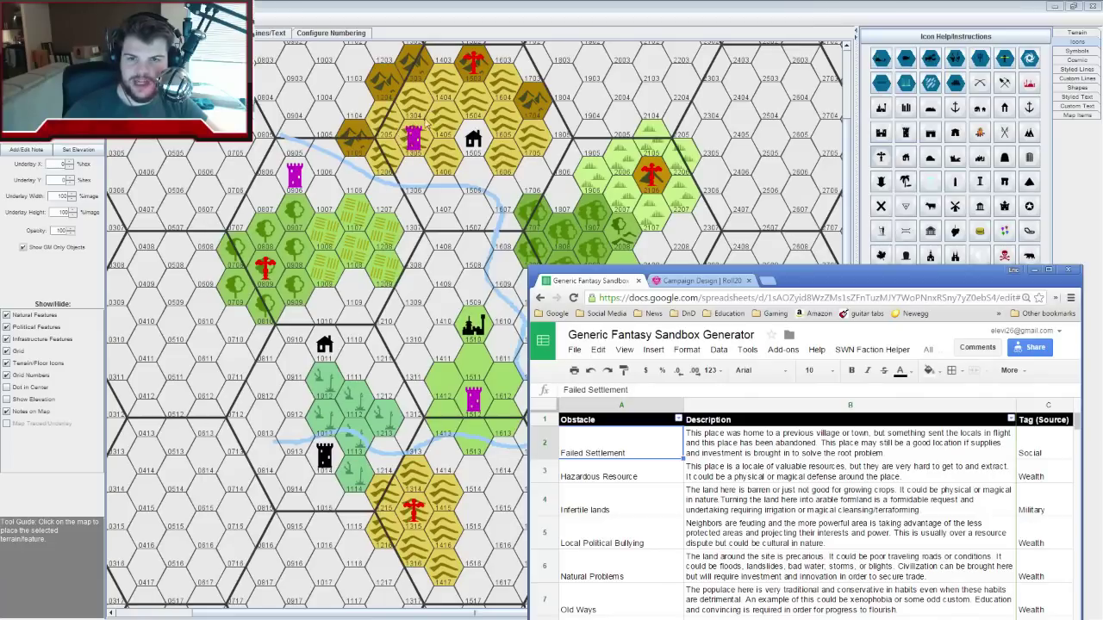
drag(821, 286, 591, 136)
double_click(591, 136)
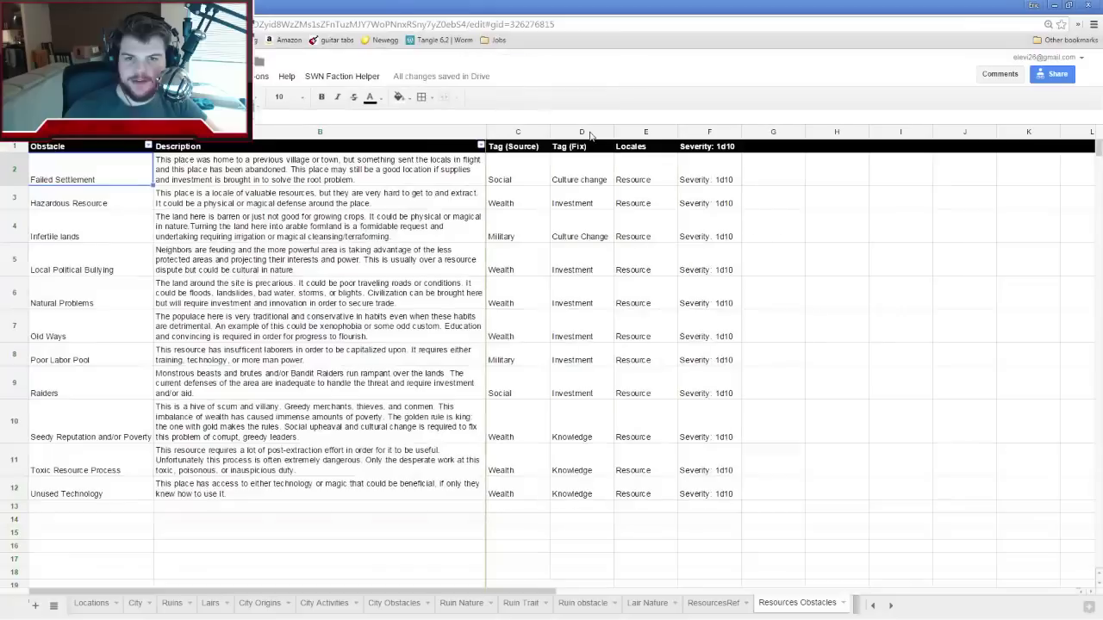
Replace the Tag 1 number for Rich Veins on the Locations sheet with Failed Settlement
click(91, 602)
click(290, 159)
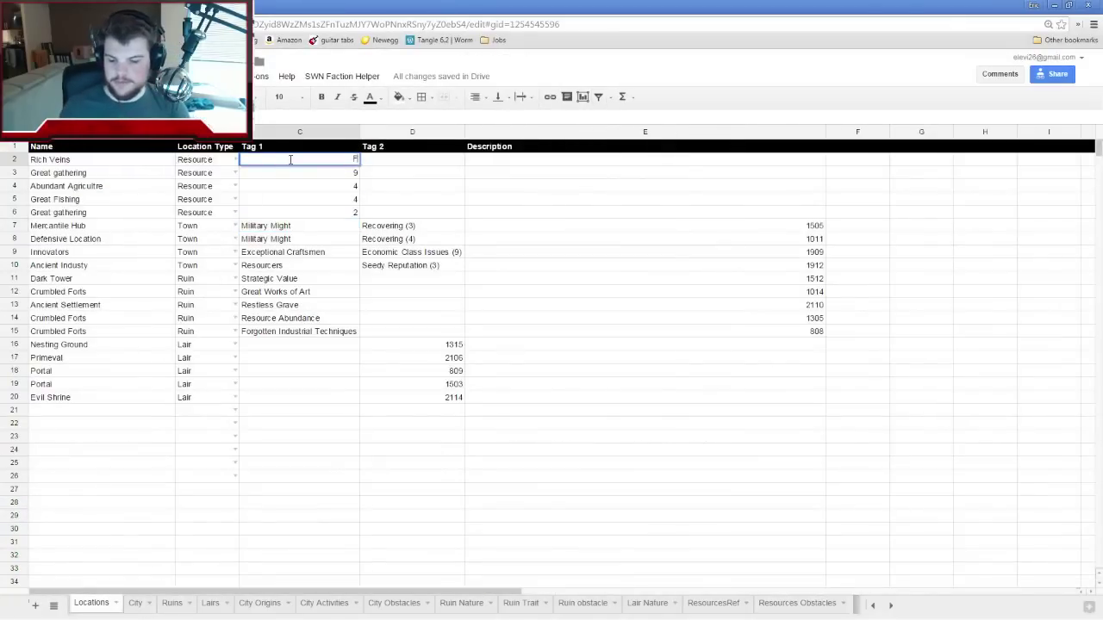
text(Failed Settlement)
key(Return)
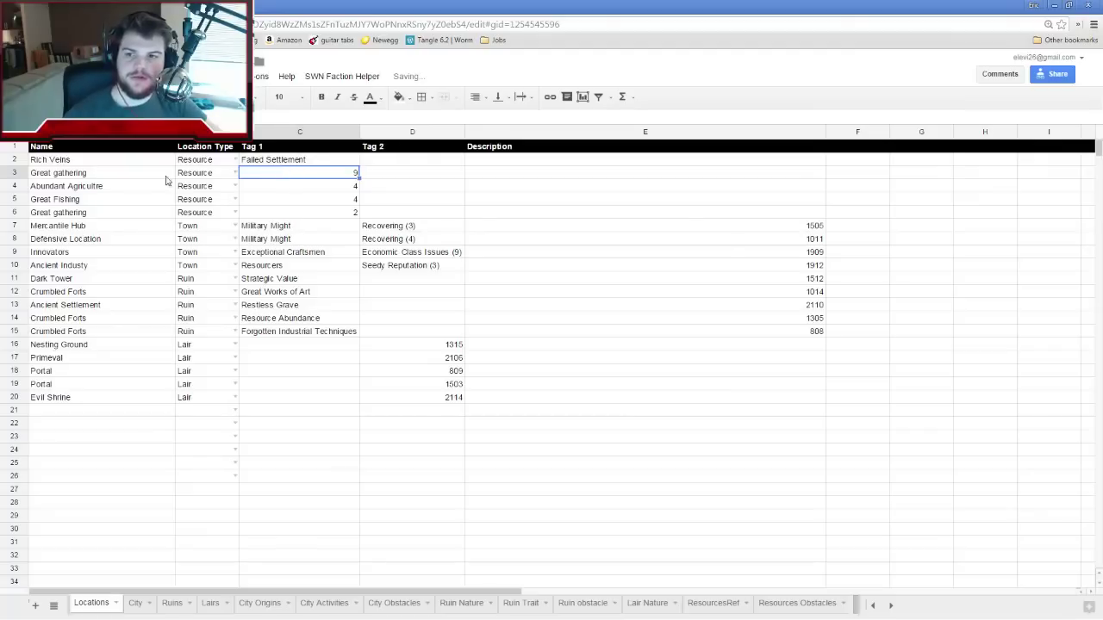
click(118, 175)
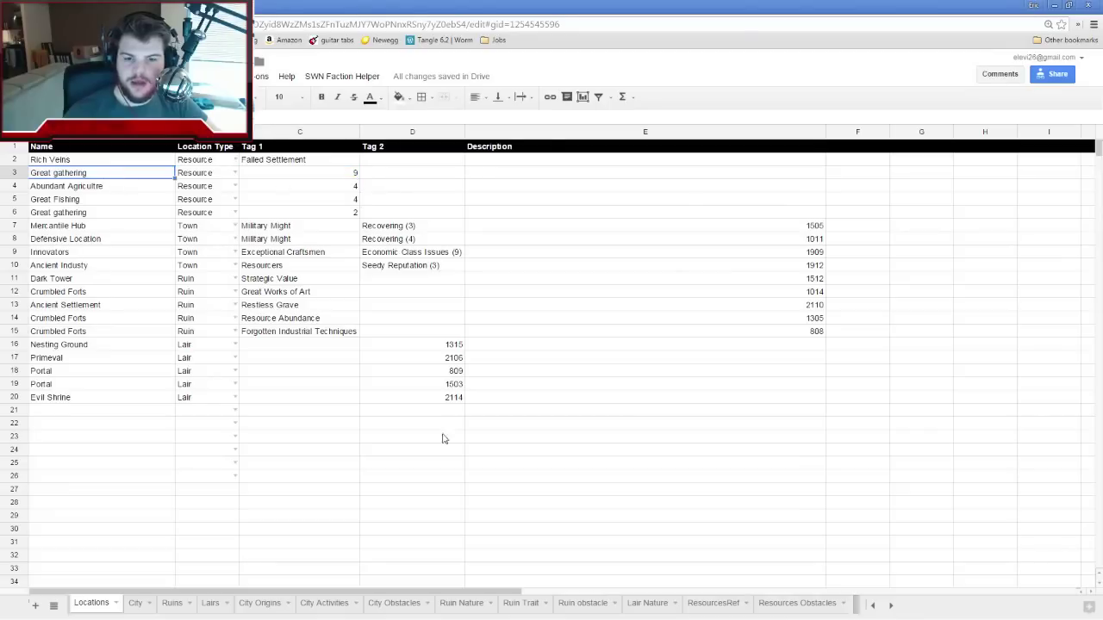
Review the Seedy Reputation entry on the Resources Obstacles sheet, and enter Seedy Reputation as Tag 1 for Great gathering in row 3 of Locations
click(799, 604)
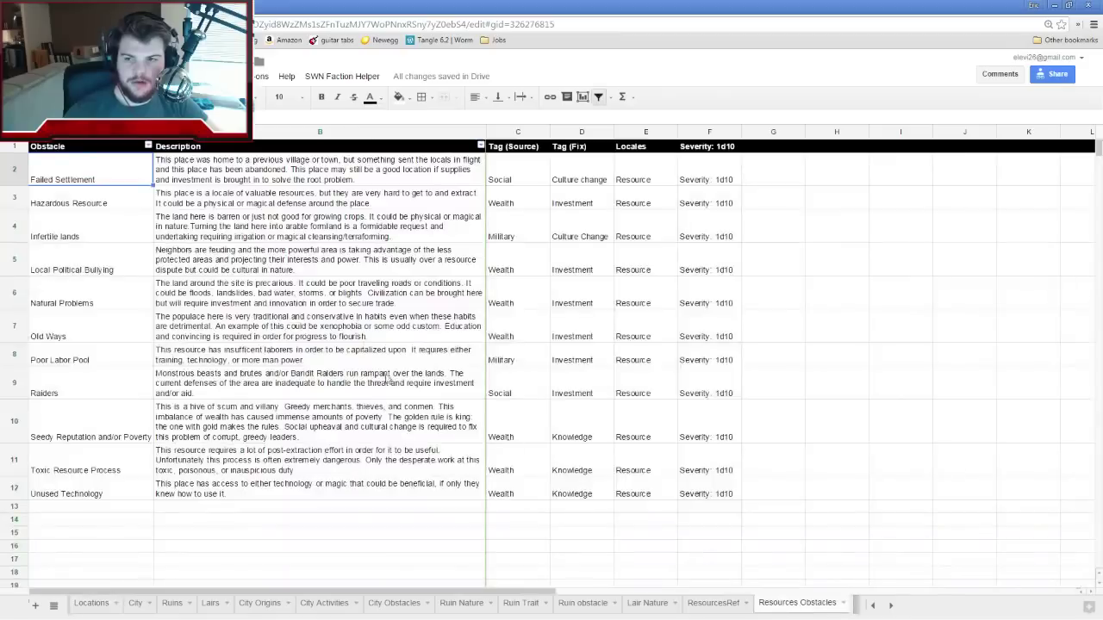
click(90, 424)
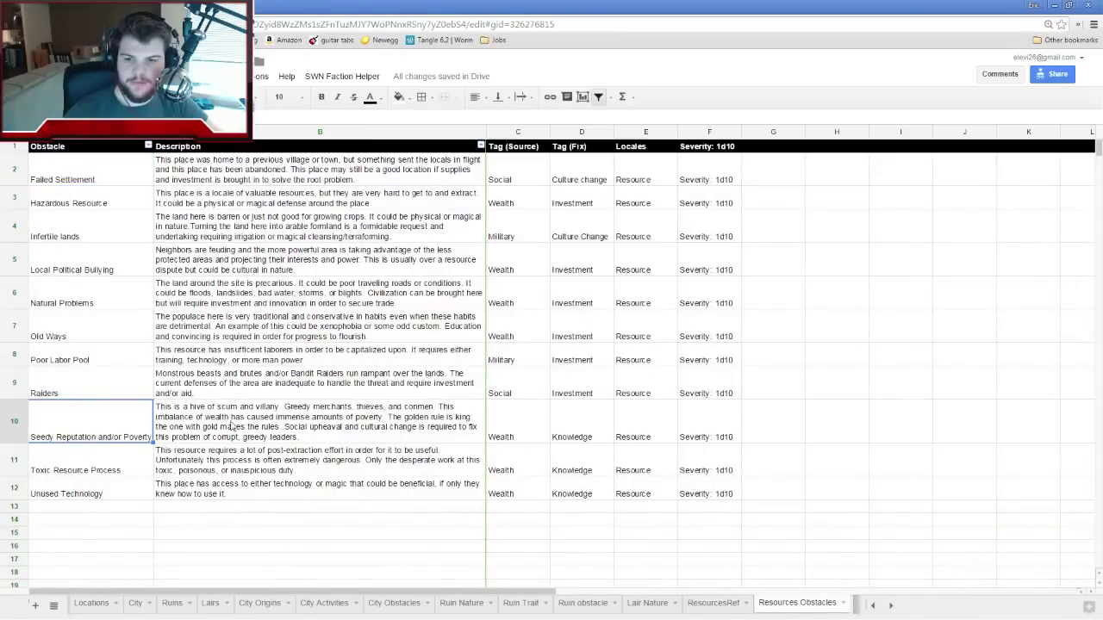
click(259, 427)
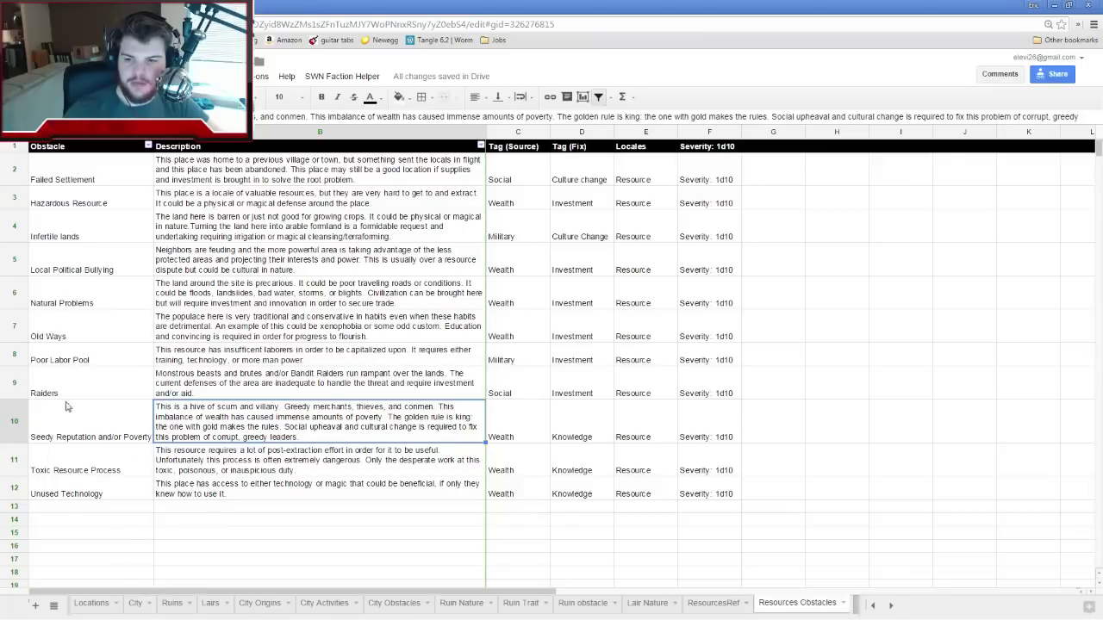
click(95, 613)
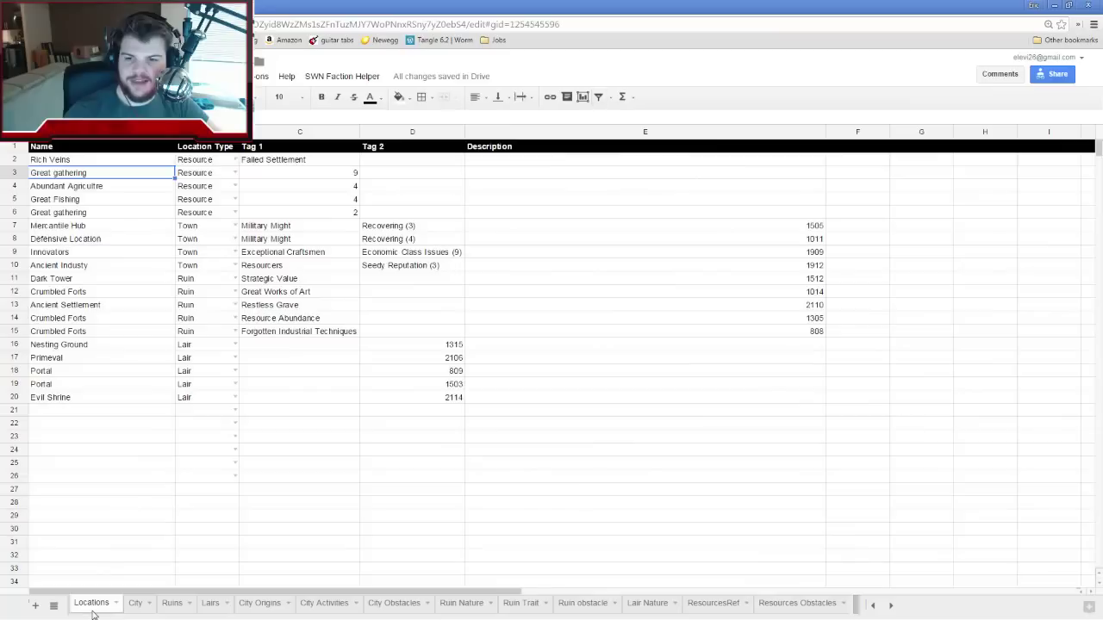
click(302, 175)
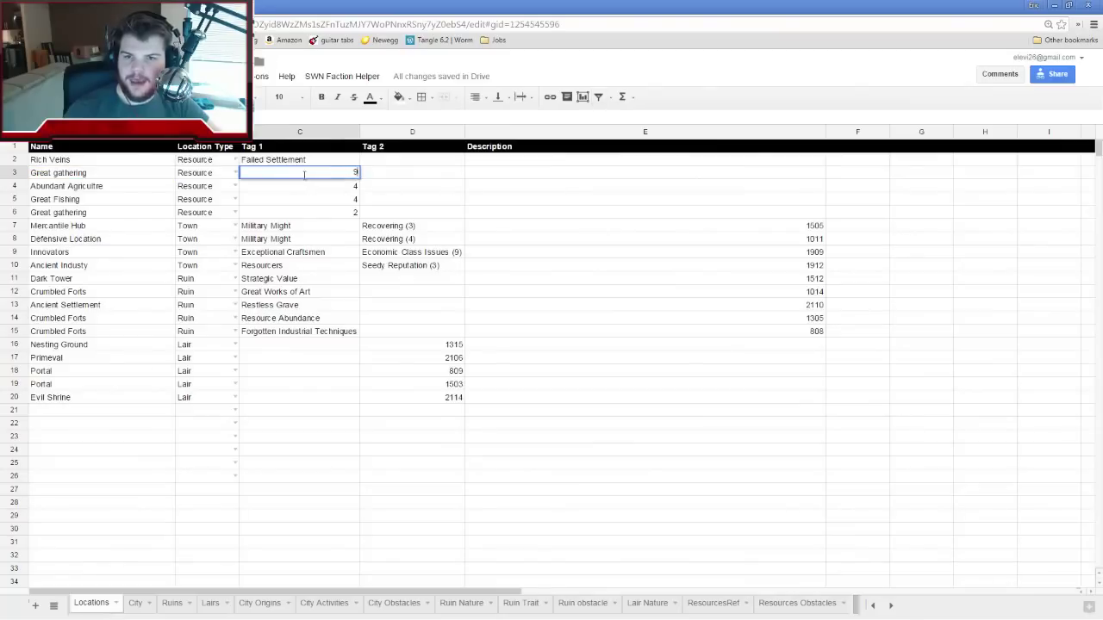
text(Seedy Reputation)
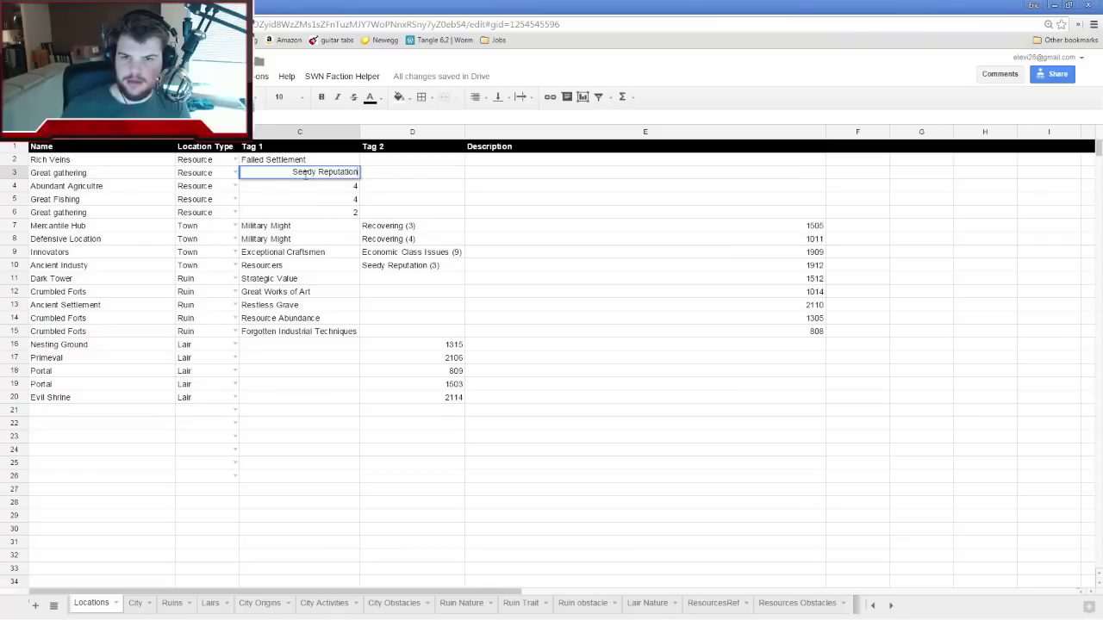
key(Return)
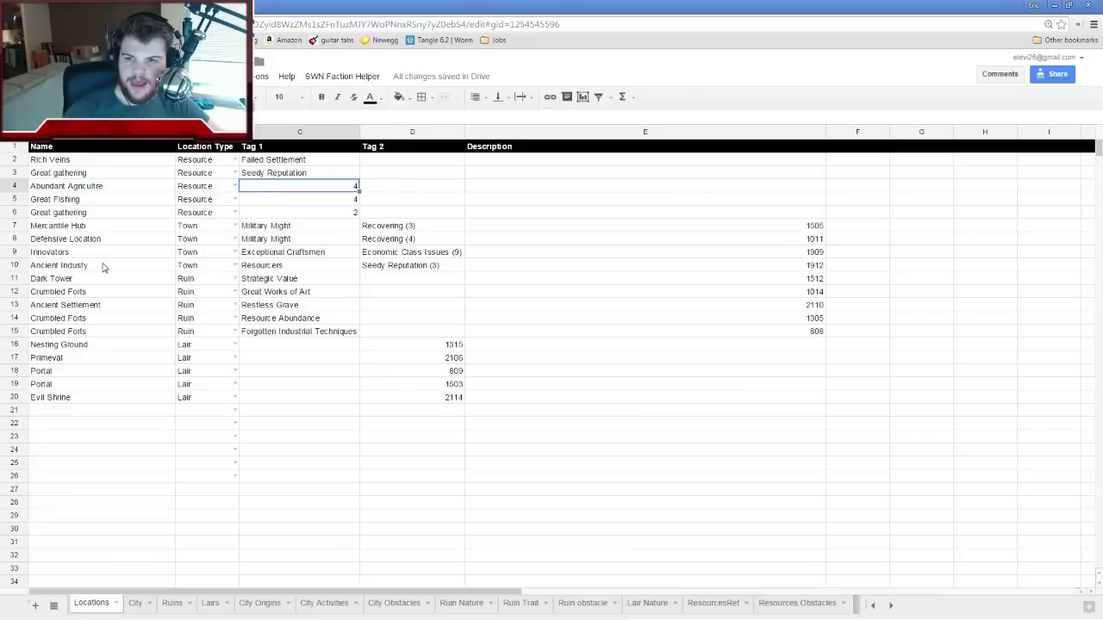
Examine the Ancient Industy and Innovators town rows, and compare them with the hex map before maximizing the spreadsheet again
click(105, 267)
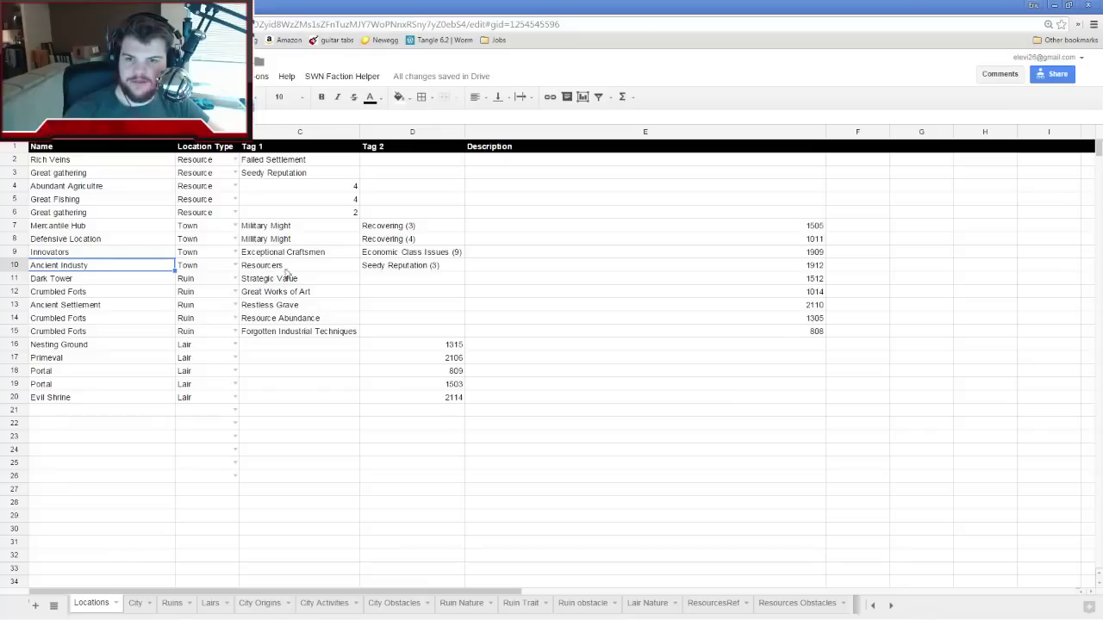
click(129, 252)
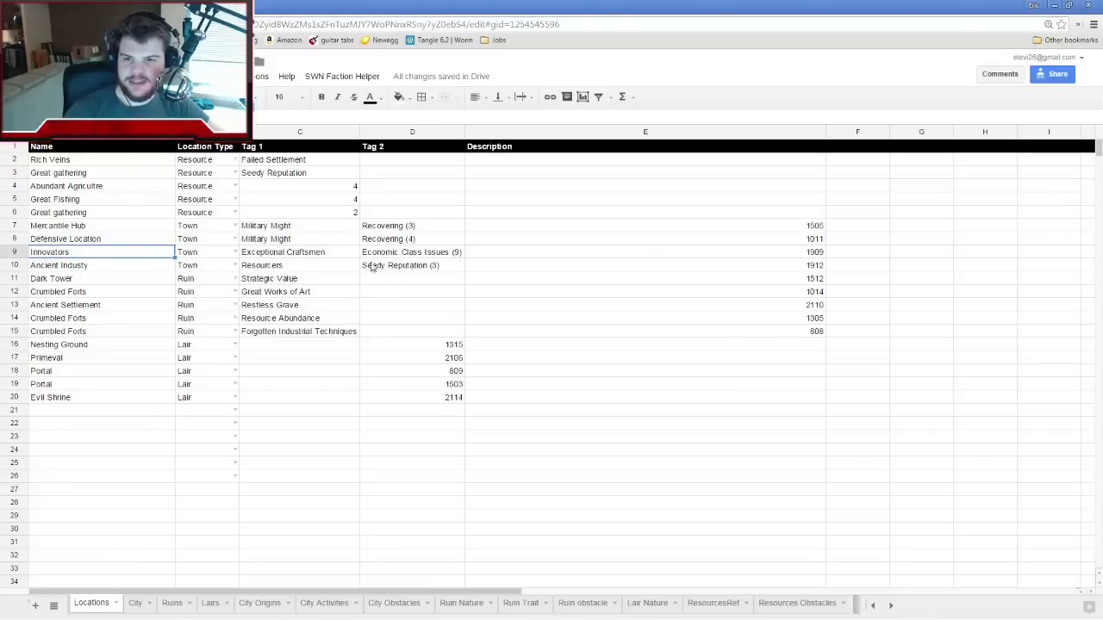
drag(417, 6, 795, 391)
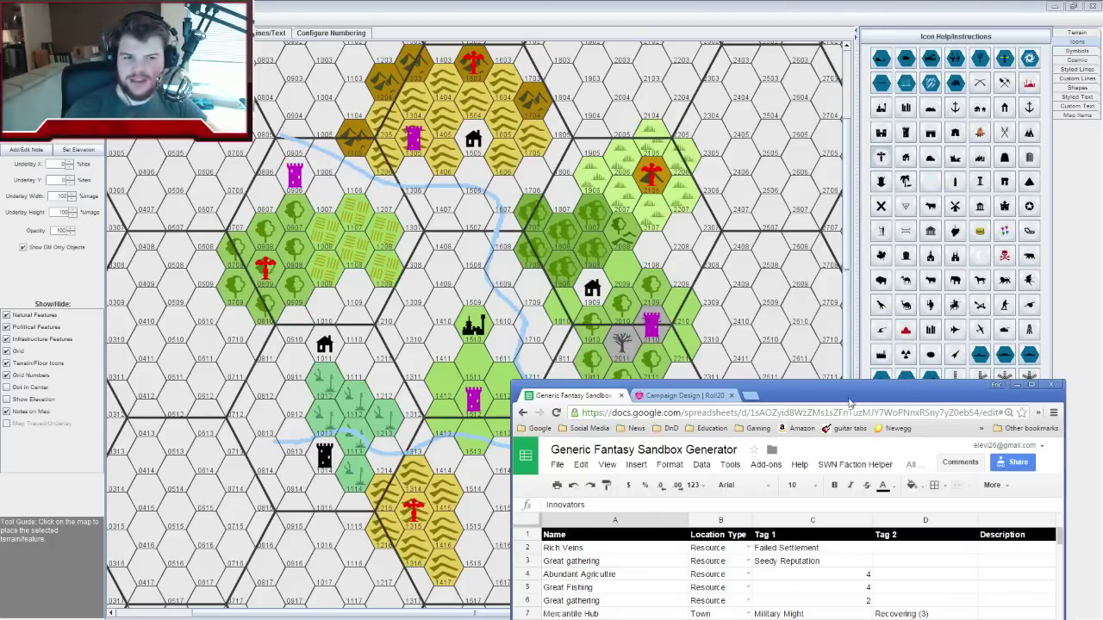
drag(848, 401, 691, 340)
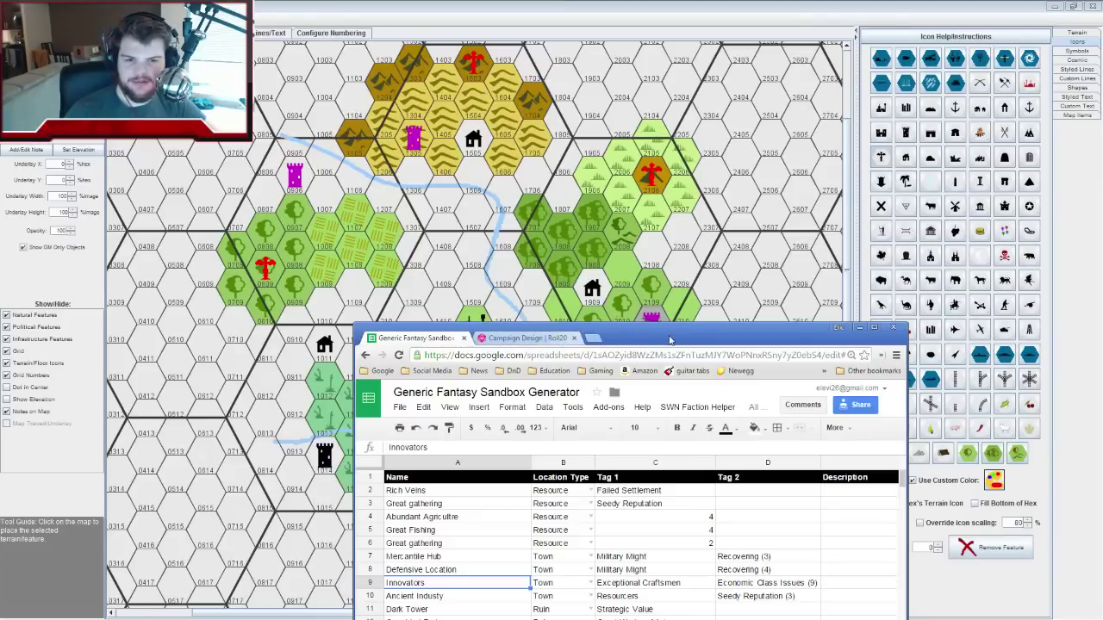
double_click(725, 338)
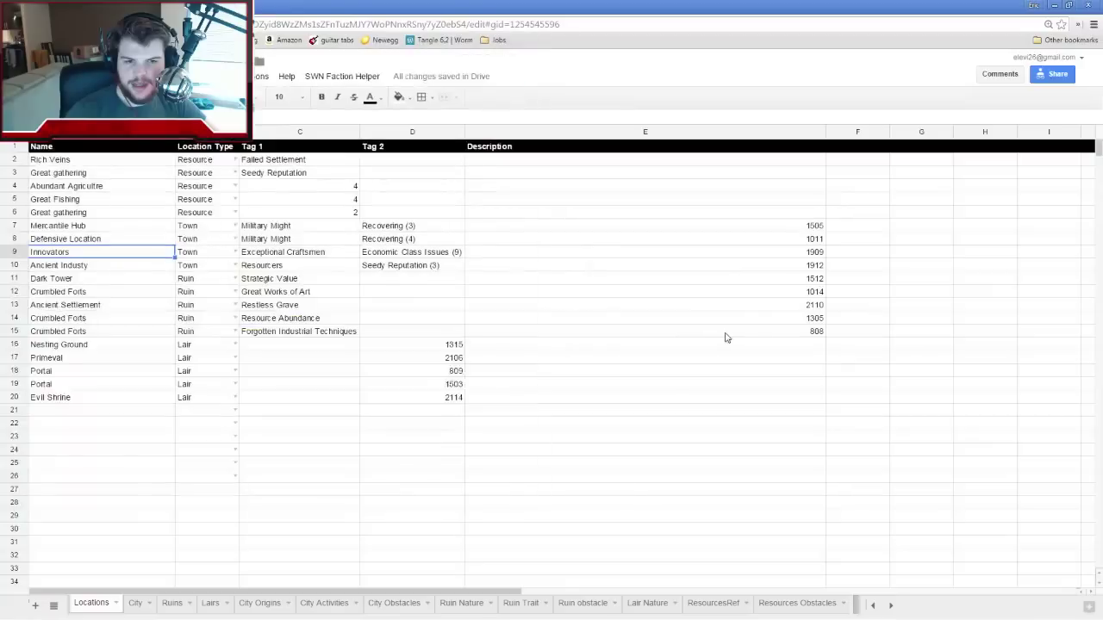
Replace the Tag 1 number for Abundant Agricultre with Seedy Reputation/greedy conniving
click(328, 186)
text(Seedy )
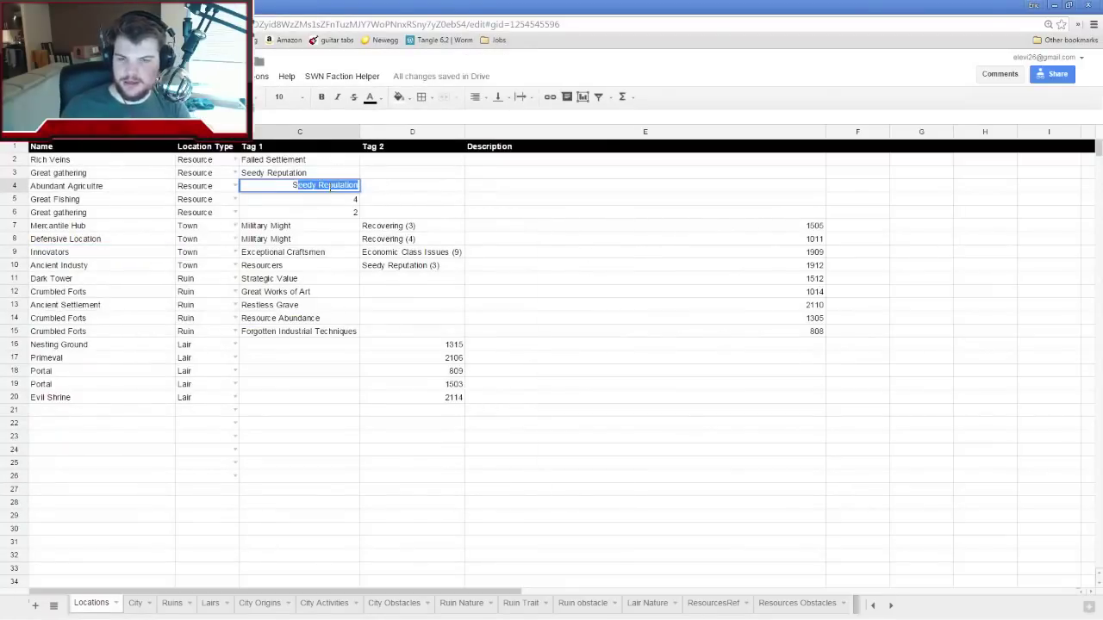
text(Reputatio)
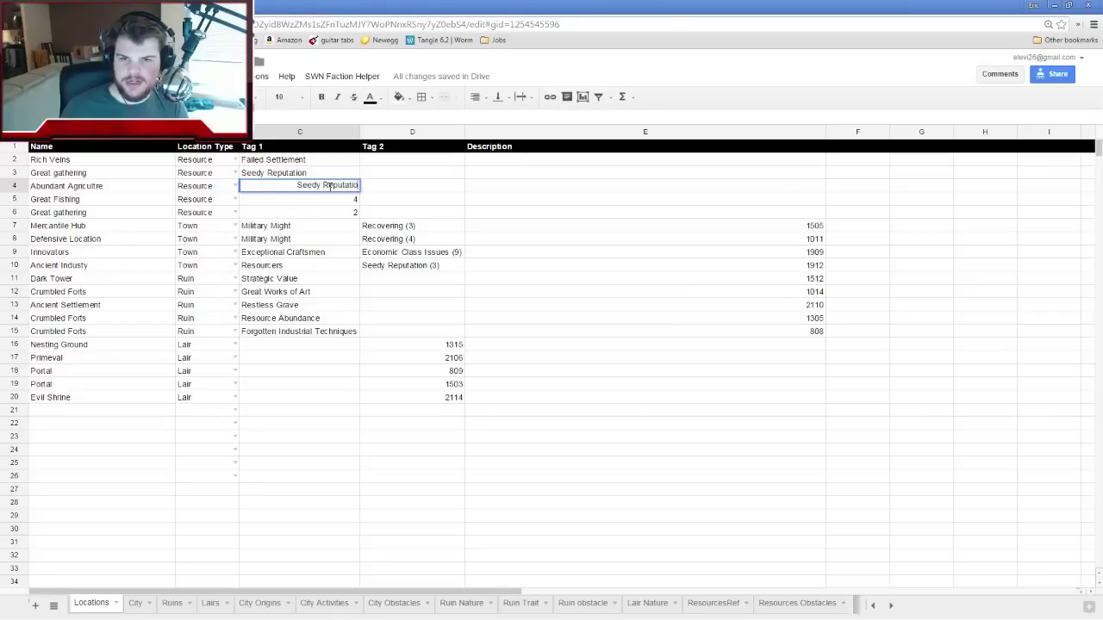
text(n (3reedy conni)
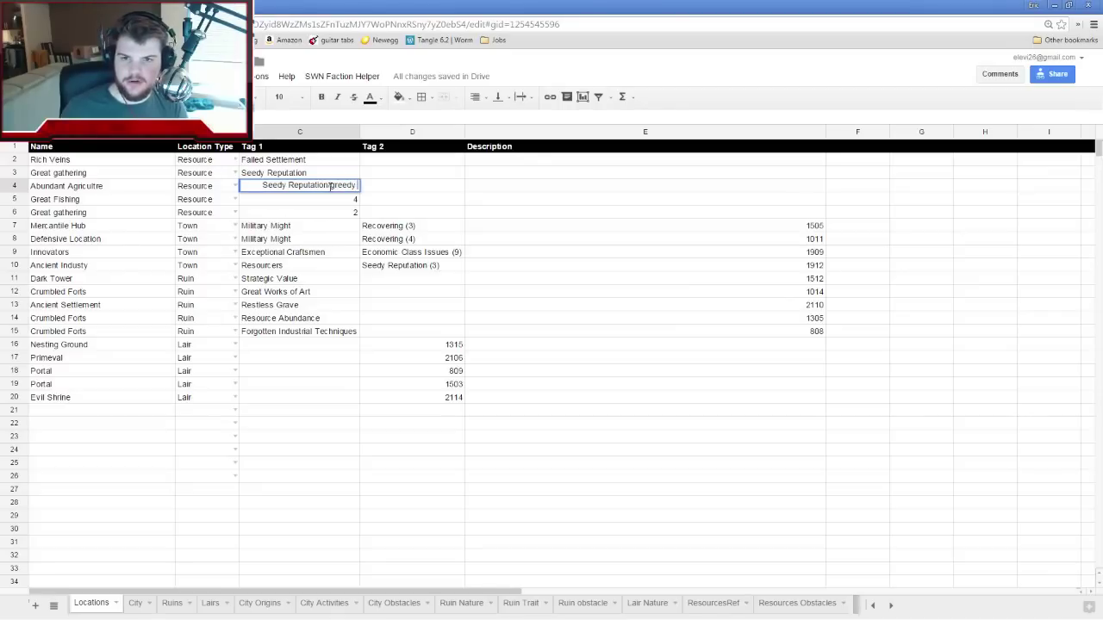
text(ving lum)
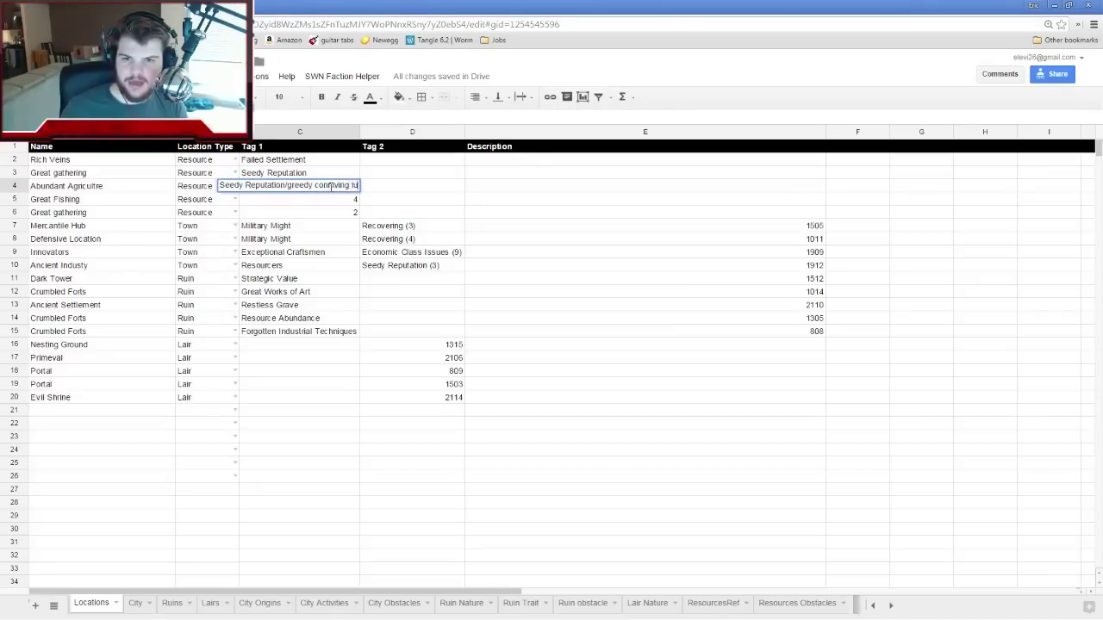
key(BackSpace)
key(BackSpace)
key(BackSpace)
key(BackSpace)
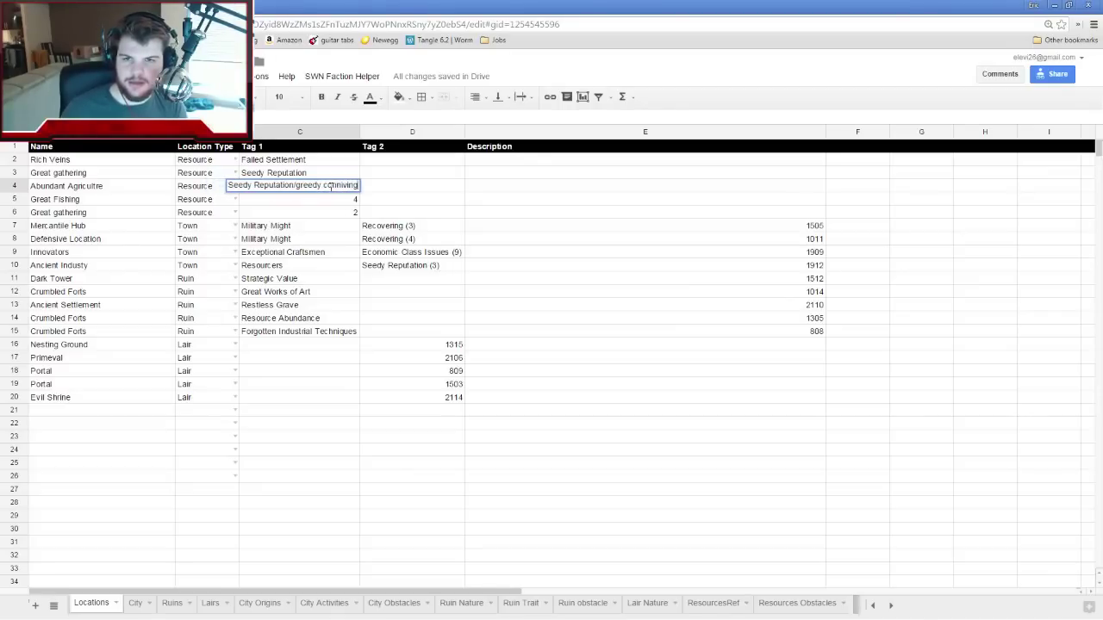
key(Return)
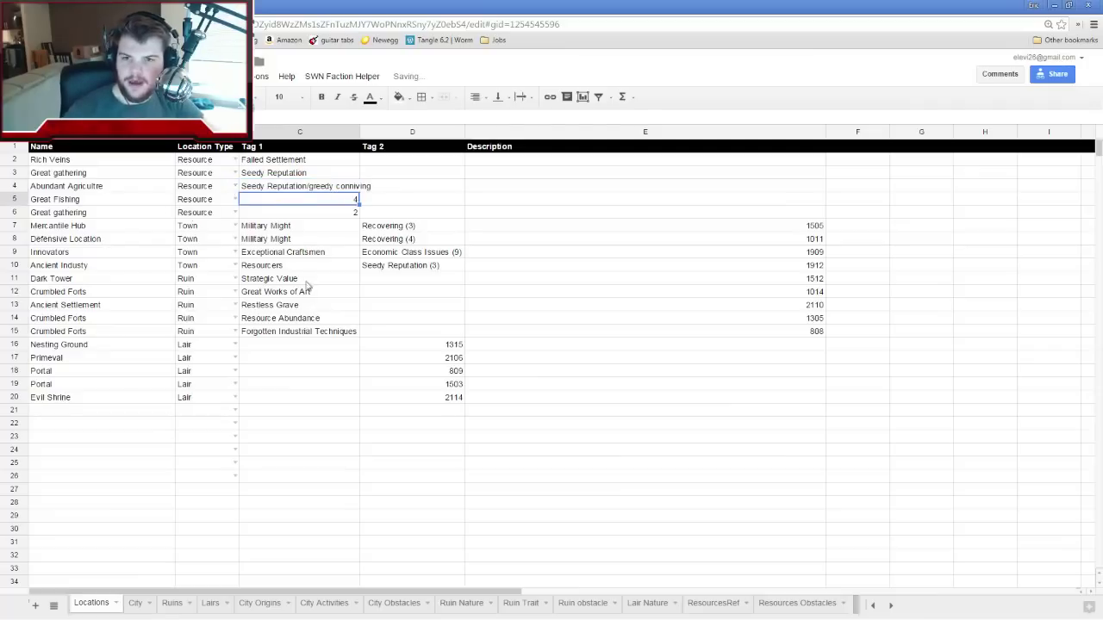
Review Local Political Bullying on the Resources Obstacles sheet, and enter Local Bullying as Tag 1 for Great Fishing on the Locations sheet
click(797, 603)
click(83, 274)
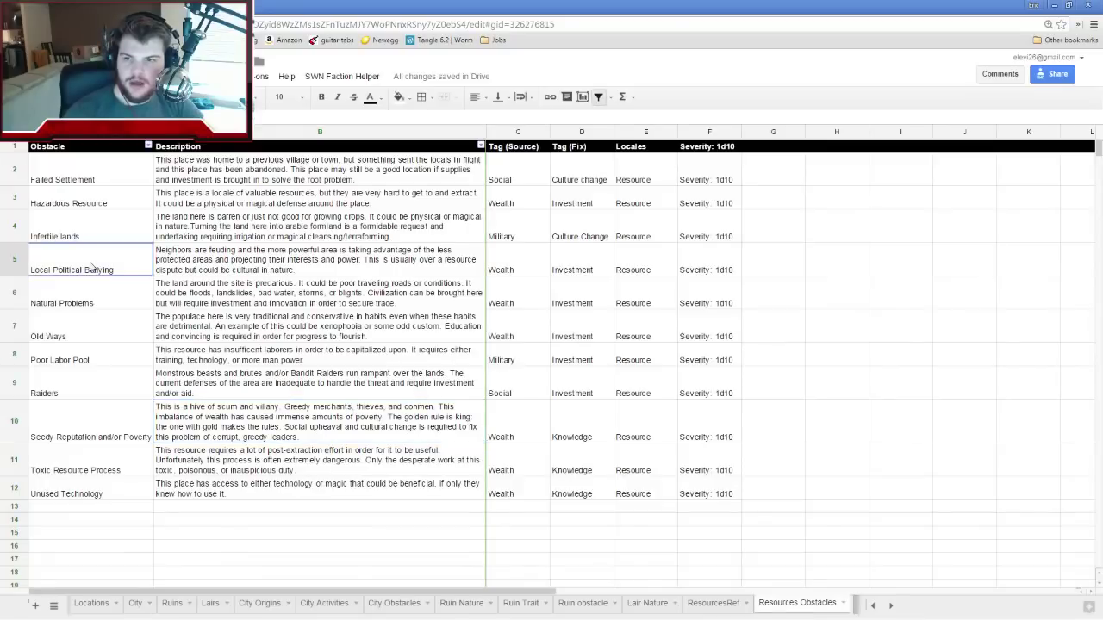
click(204, 264)
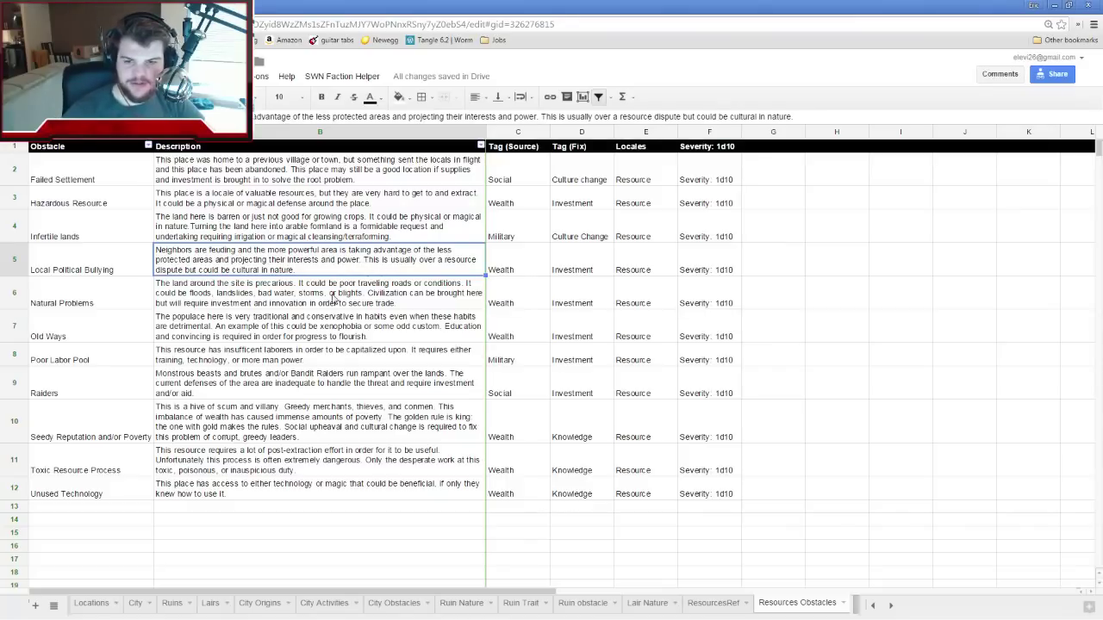
click(91, 603)
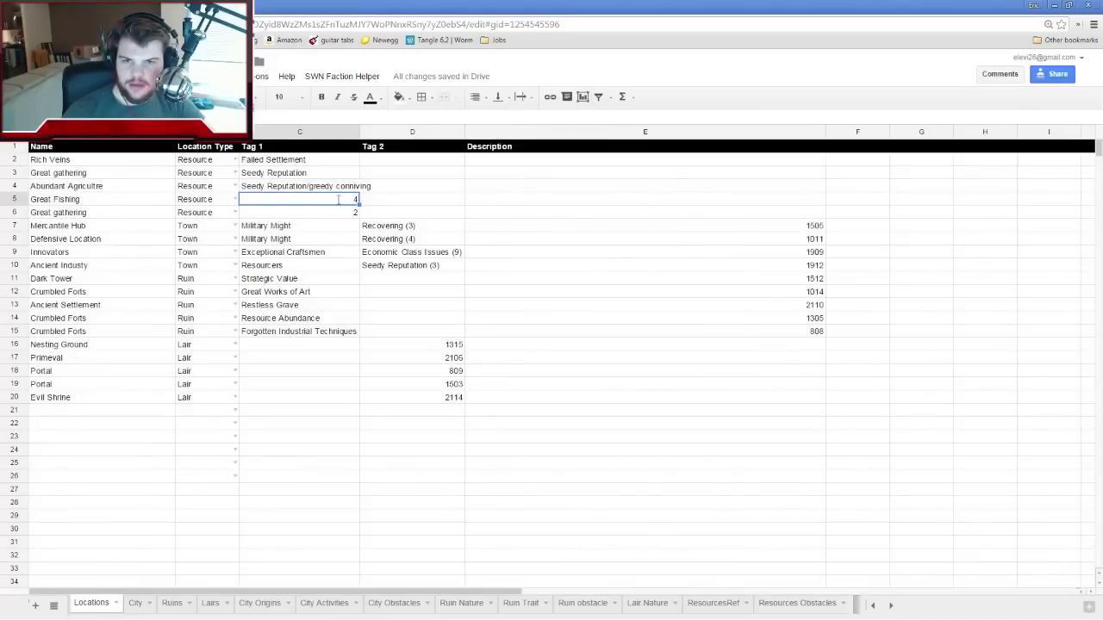
key(BackSpace)
text(Loca)
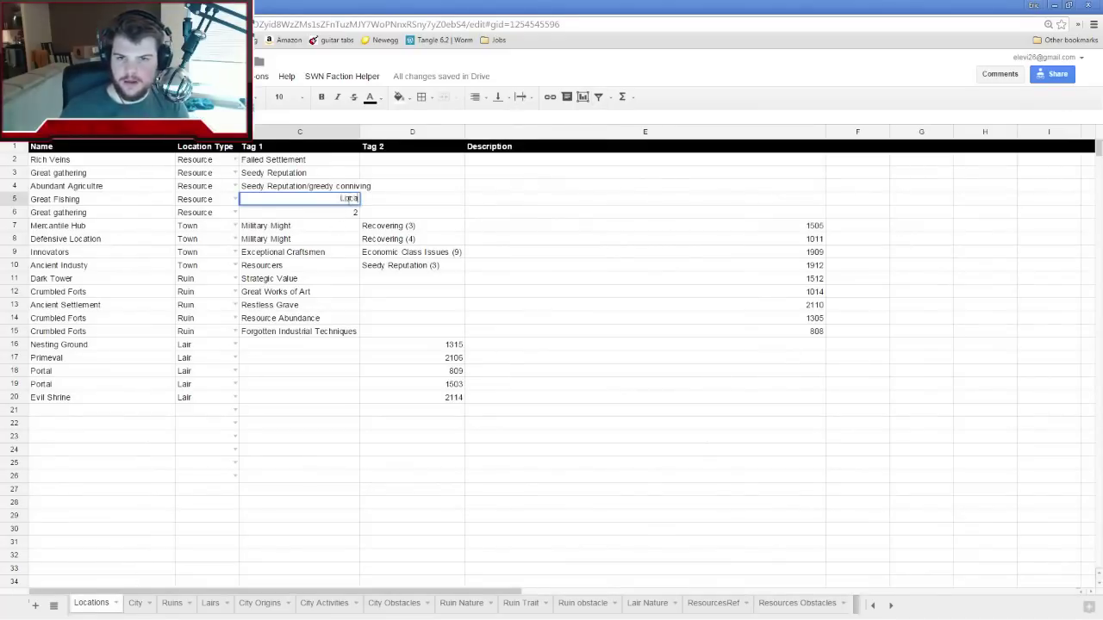
text(l Bullying)
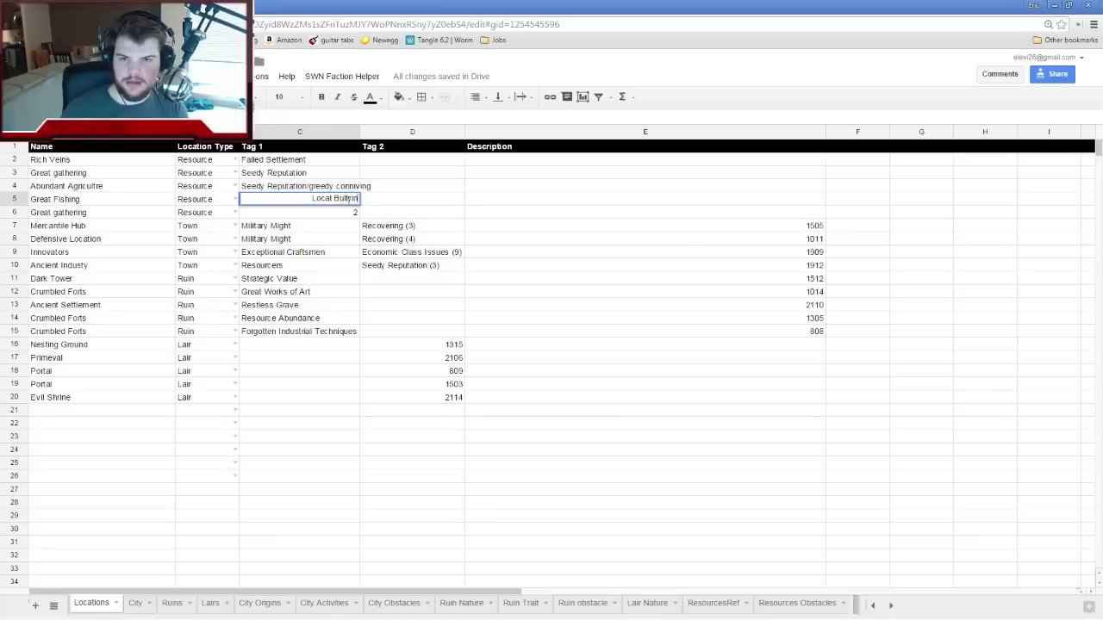
key(Return)
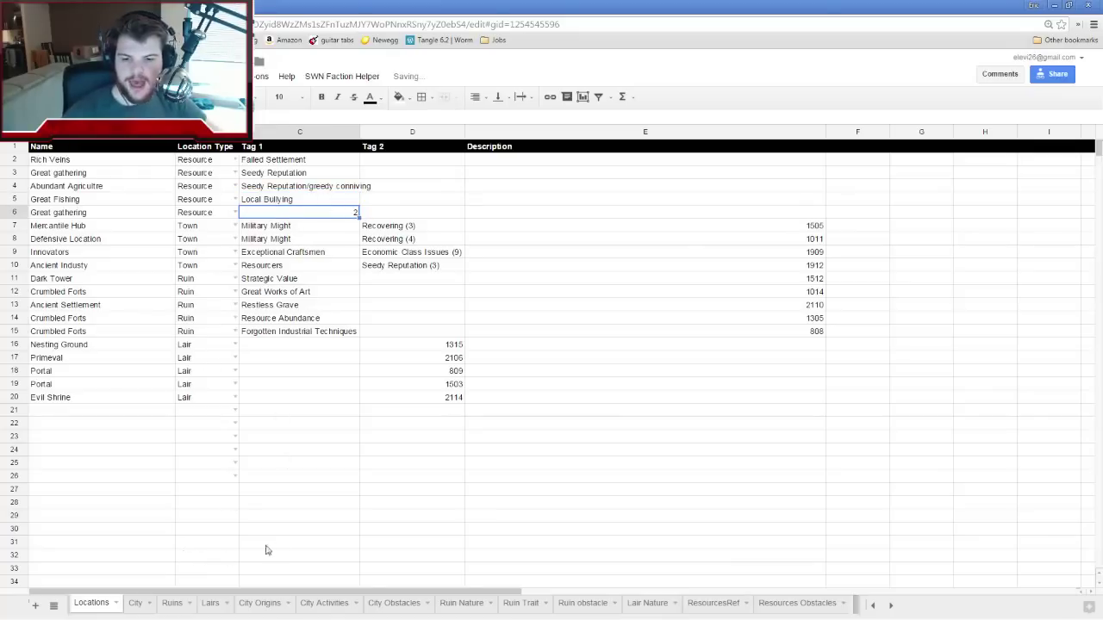
Examine the locations on the hex map against the Locations sheet, and maximize the spreadsheet window again
key(alt+Tab)
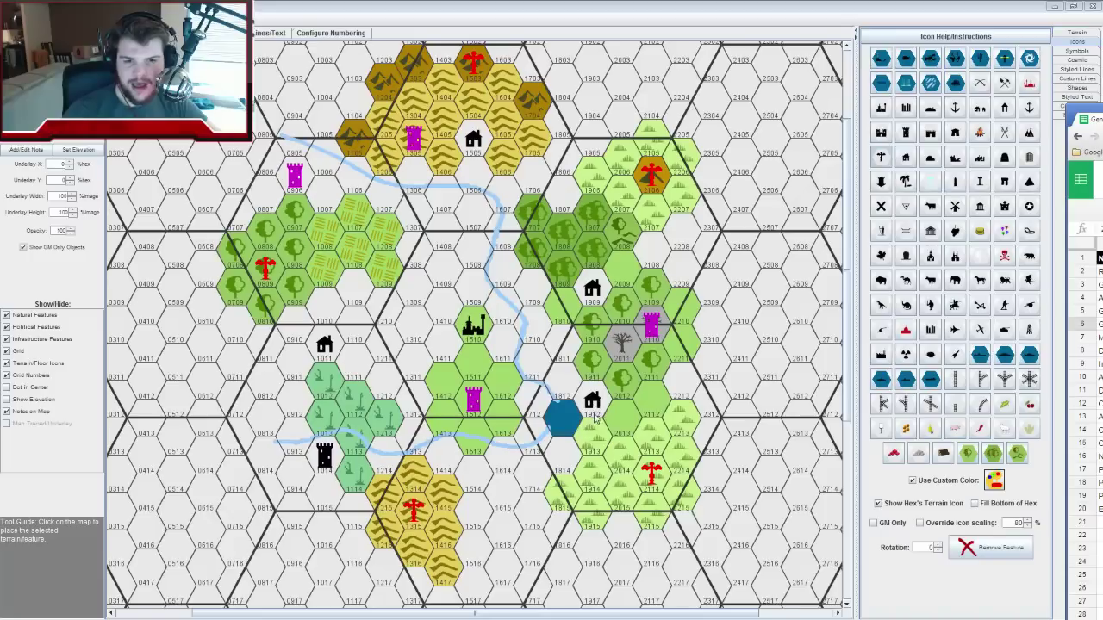
key(alt+Tab)
drag(806, 88, 641, 74)
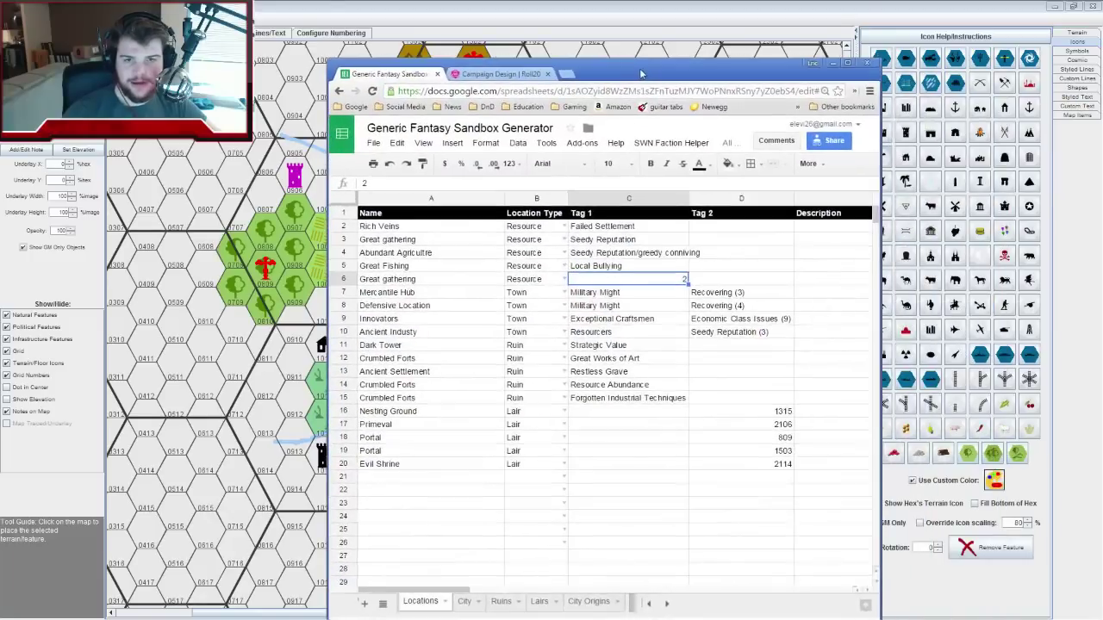
double_click(689, 74)
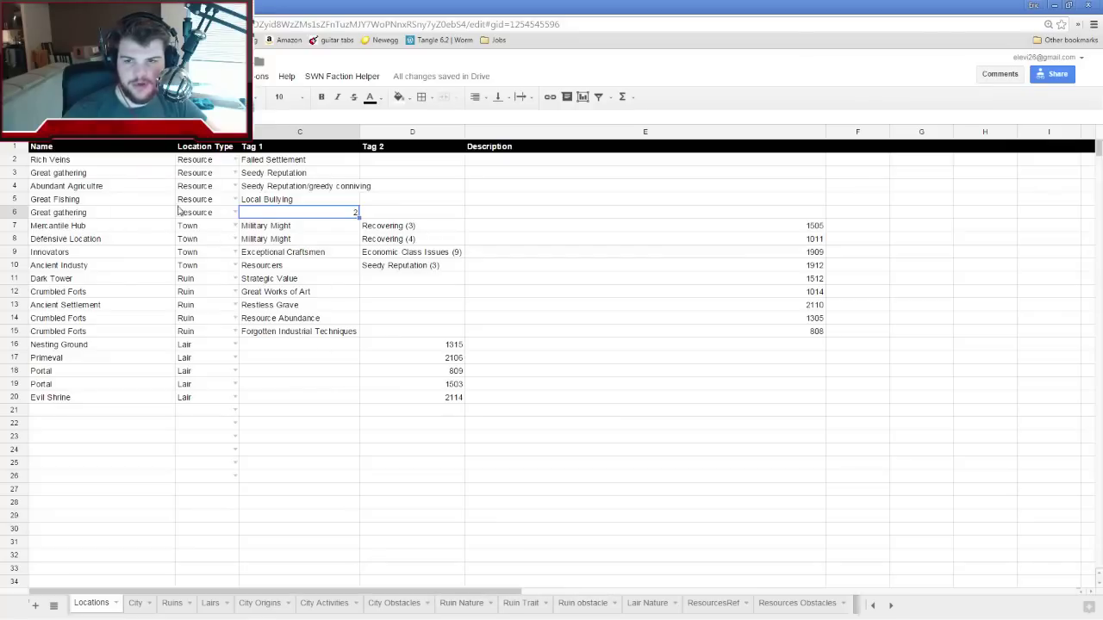
Examine the Hazardous Resource and Local Political Bullying entries on the Resources Obstacles sheet
click(785, 612)
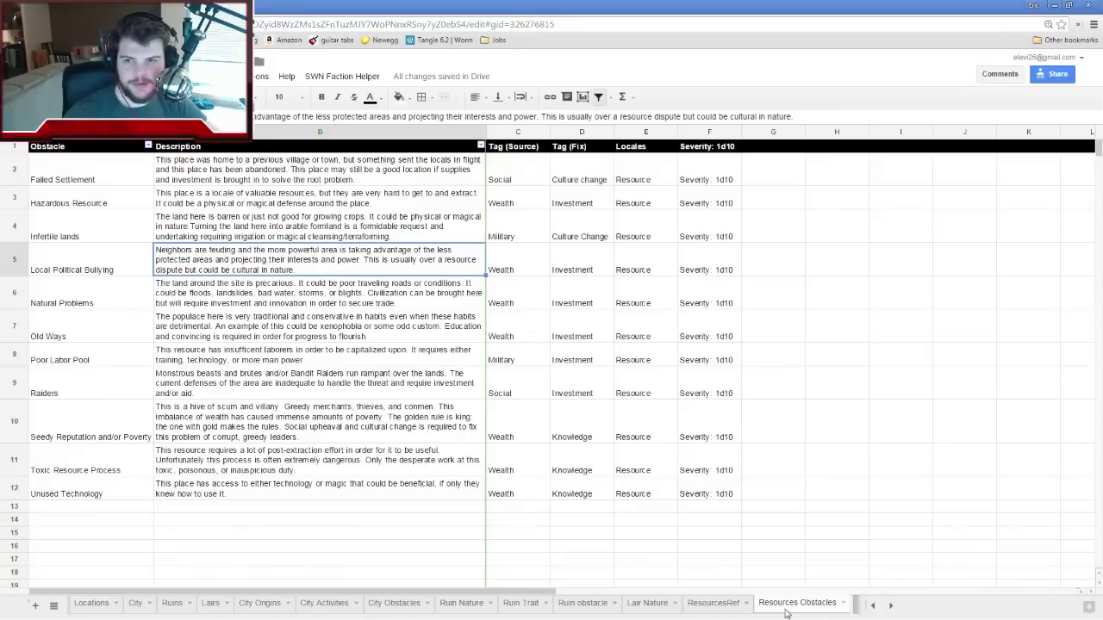
click(69, 201)
click(197, 205)
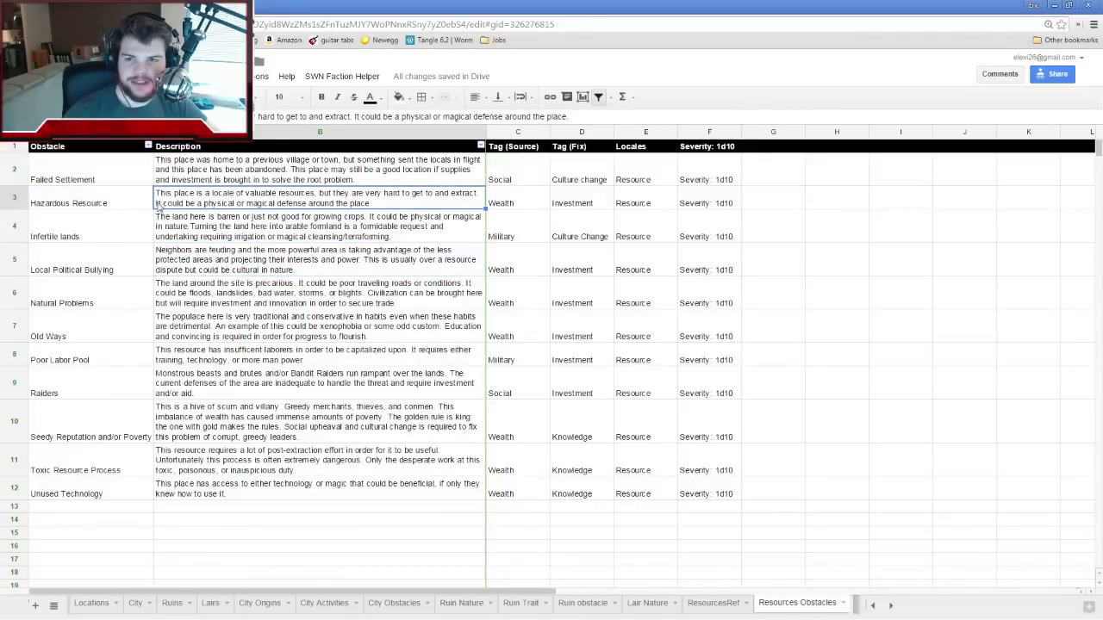
click(120, 207)
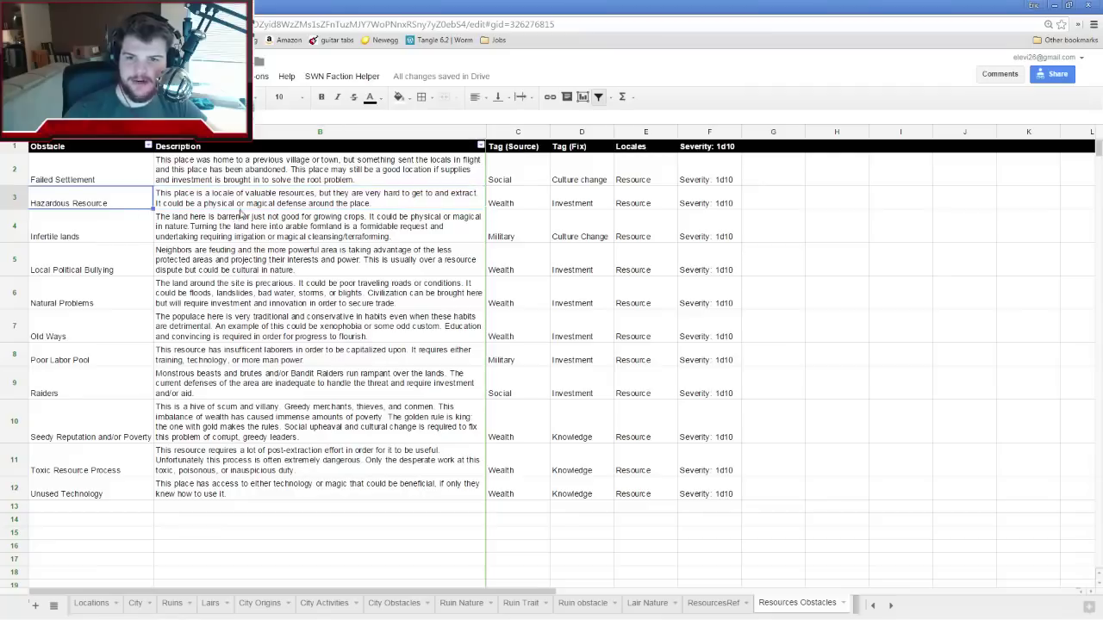
click(258, 209)
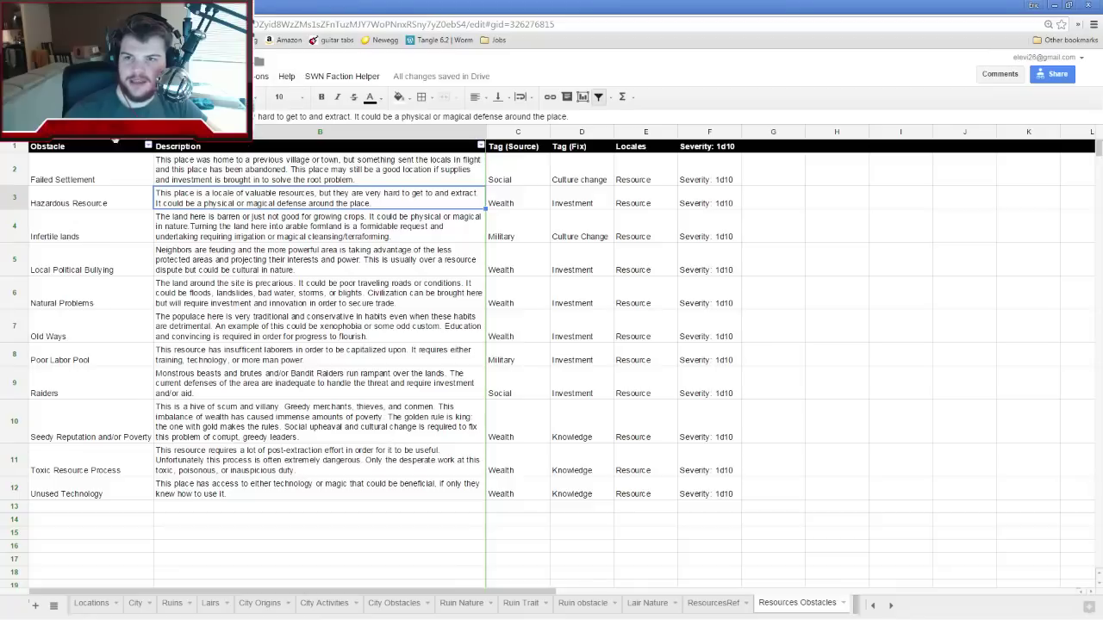
click(86, 266)
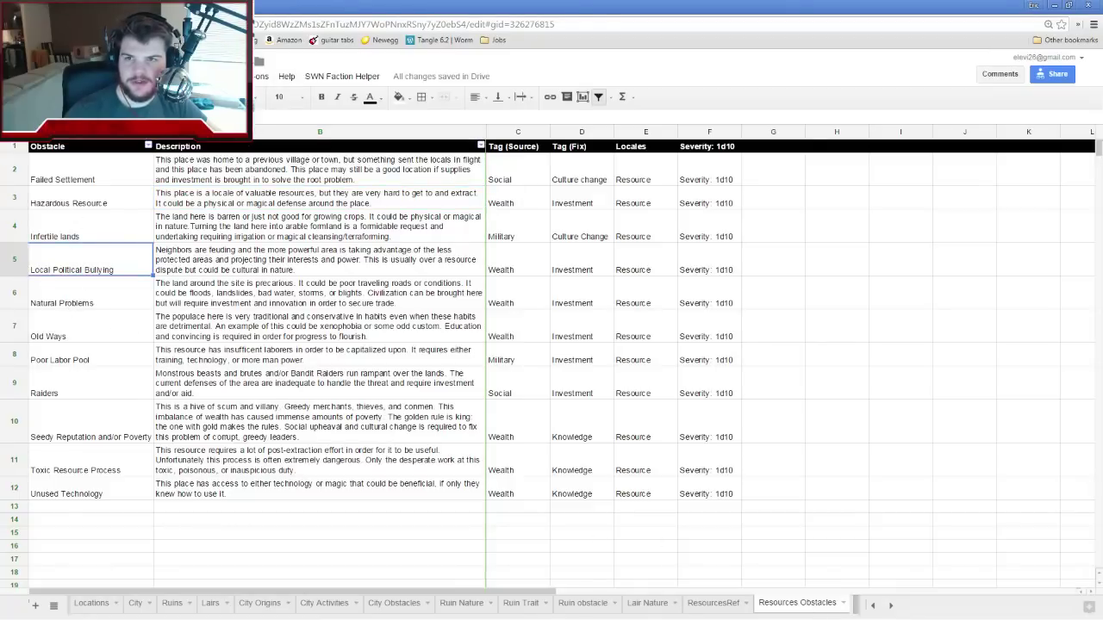
Check the latest dice rolls in the Roll20 chat, and return to the Locations sheet of the spreadsheet
key(ctrl+Tab)
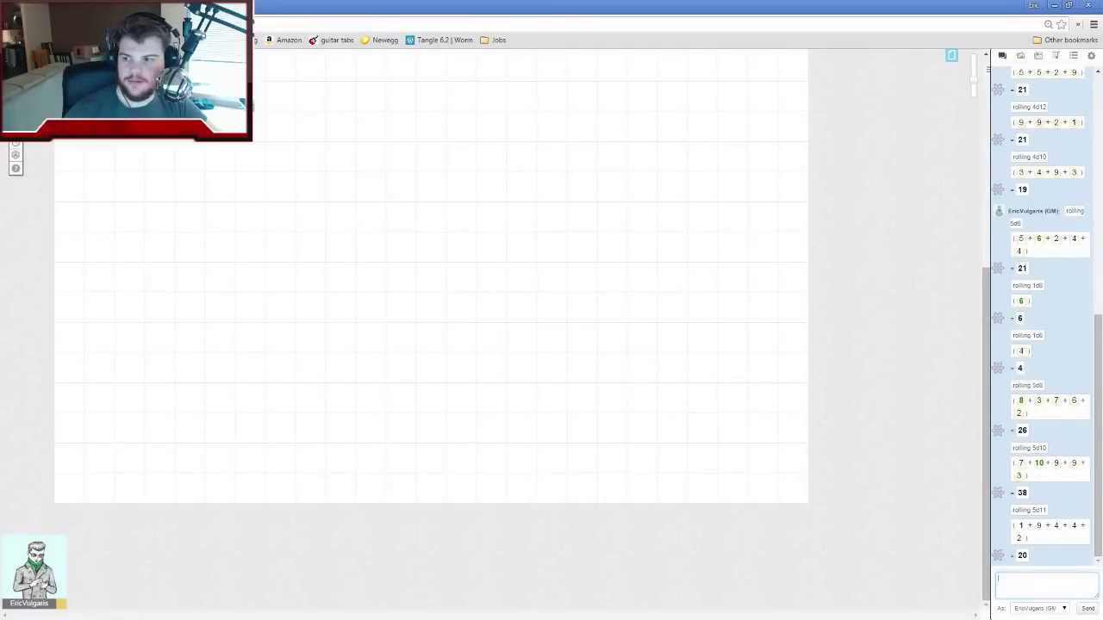
key(ctrl+shift+Tab)
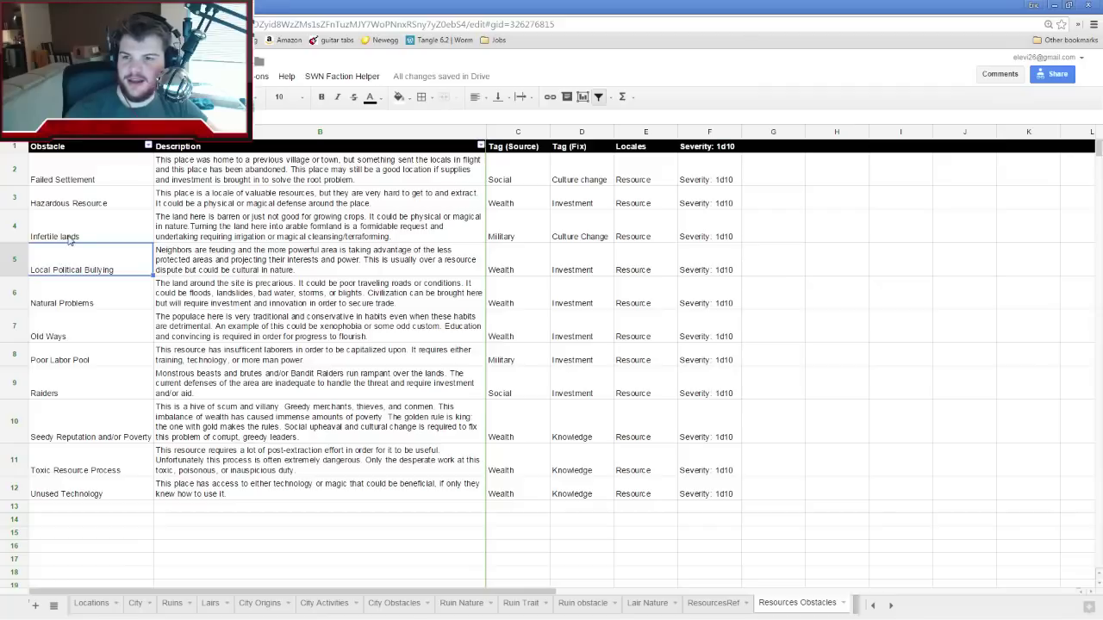
click(108, 607)
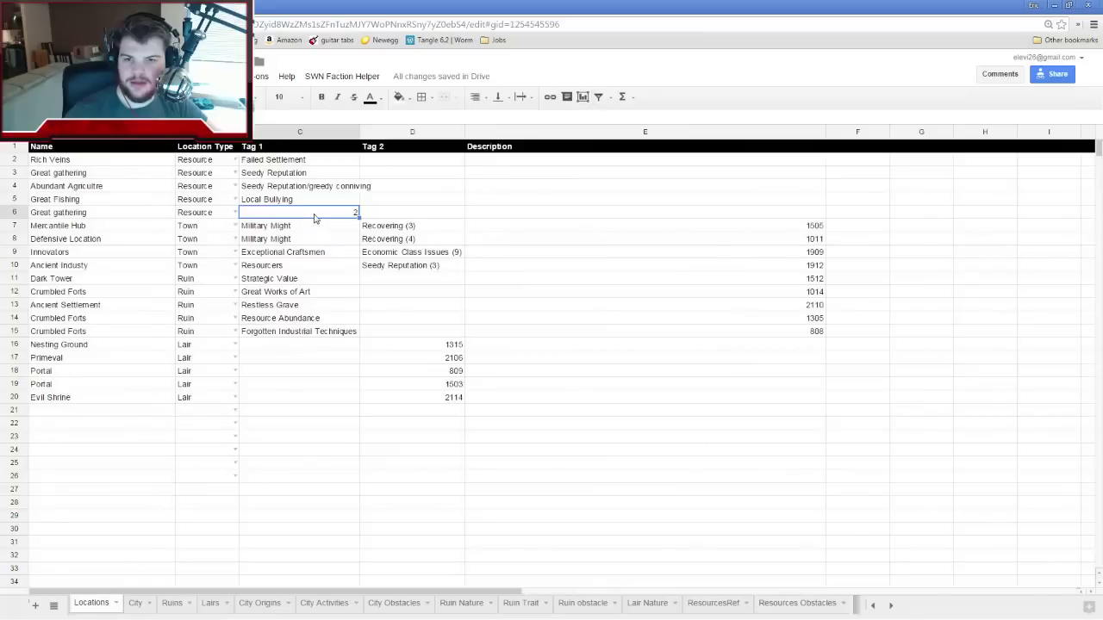
Examine the Hazardous Resource entry on the Resources Obstacles sheet, and check the hex map and the Roll20 dice rolls
click(788, 606)
click(84, 205)
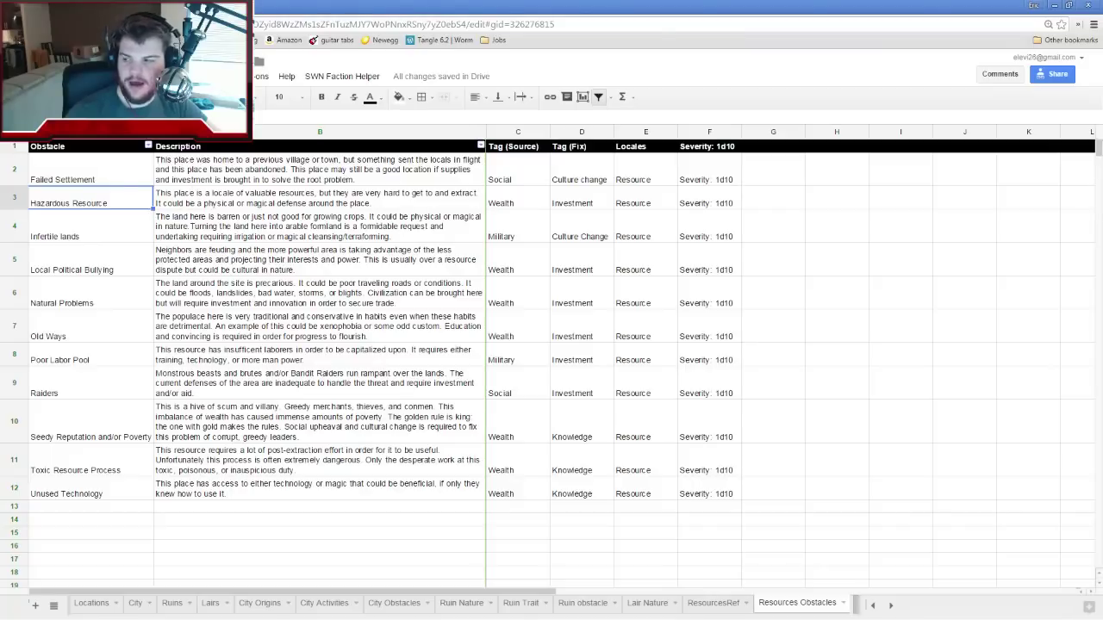
key(alt+Tab)
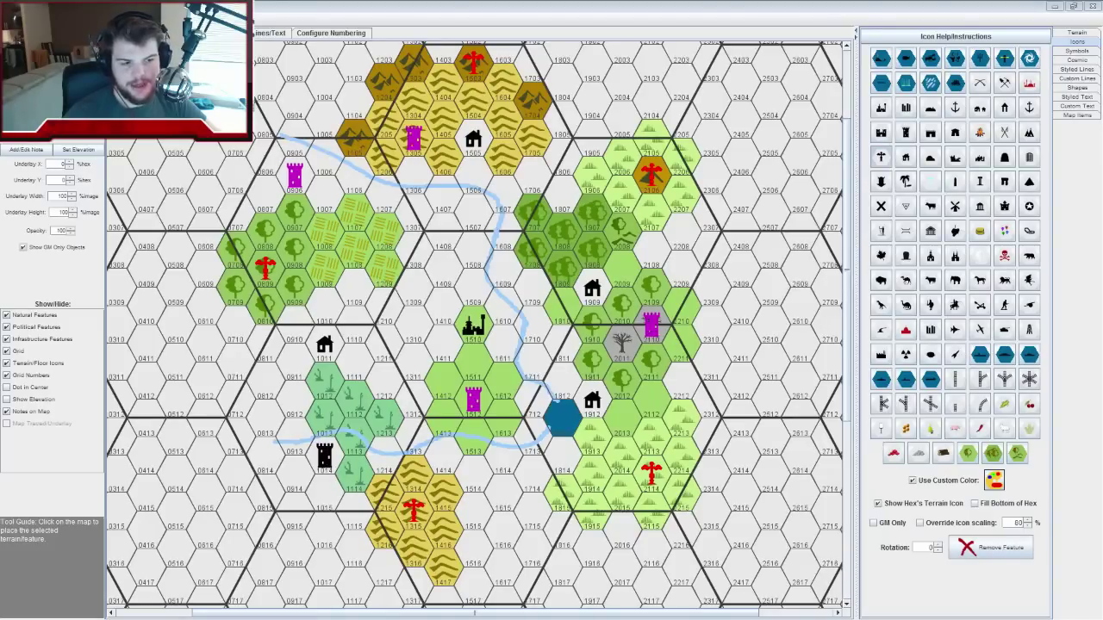
key(alt+Tab)
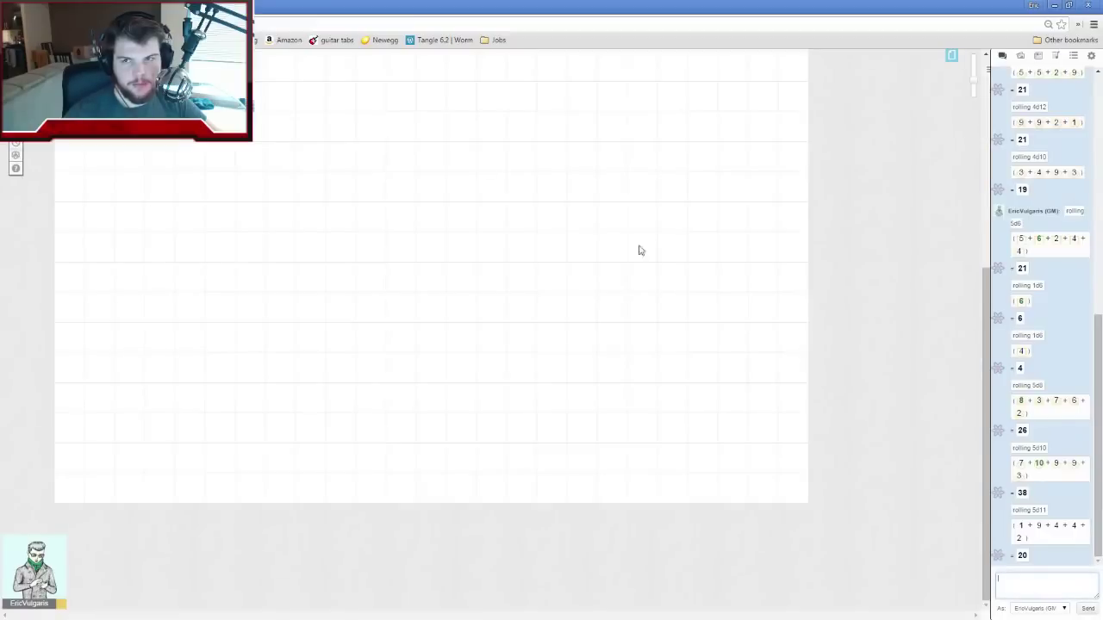
key(ctrl+Tab)
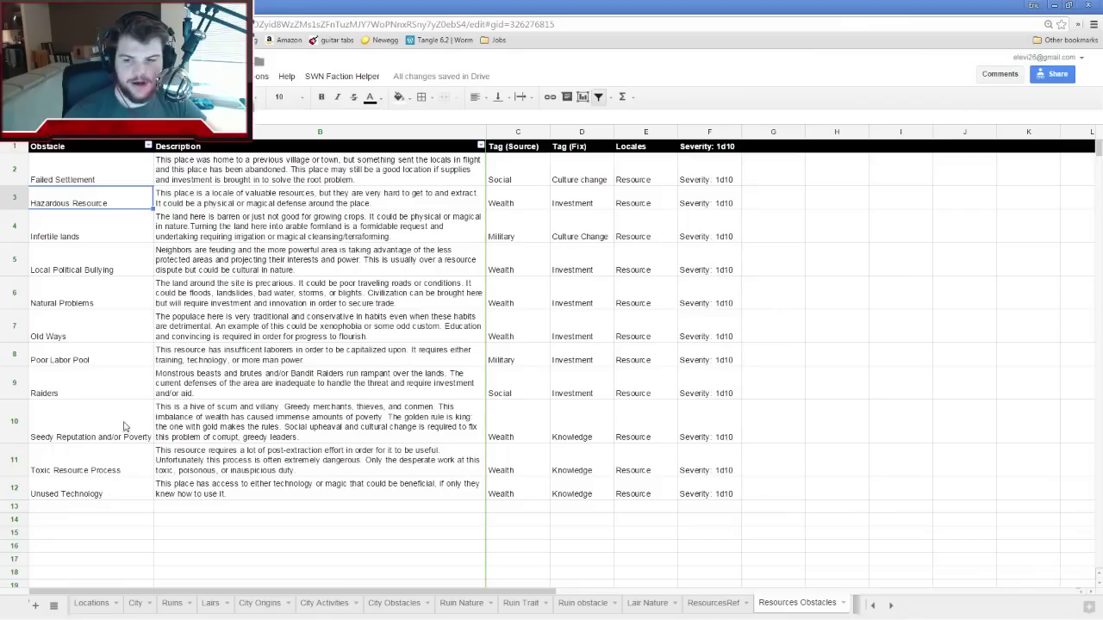
On the Locations sheet, replace Tag 1 of the Great gathering resource in row 6 with Hazardous Resource
click(102, 605)
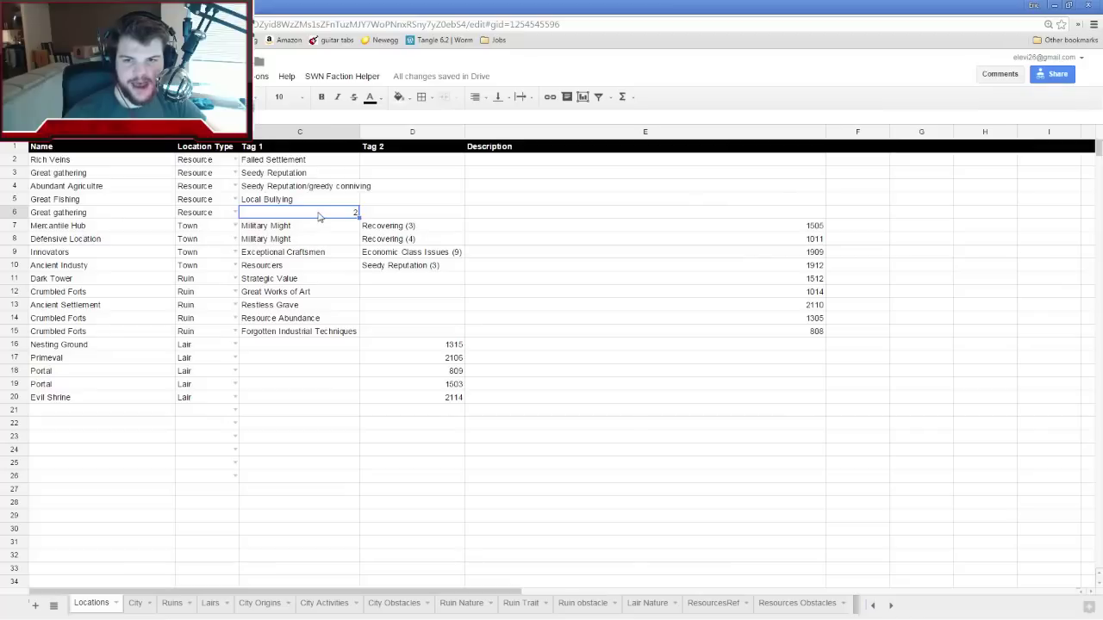
key(BackSpace)
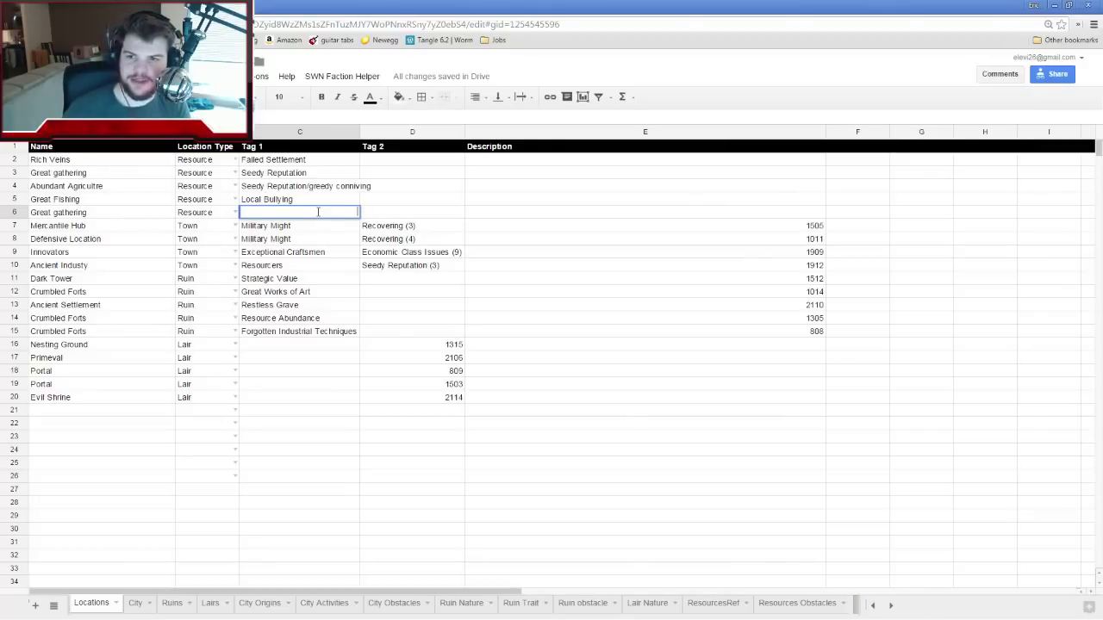
text(Haz)
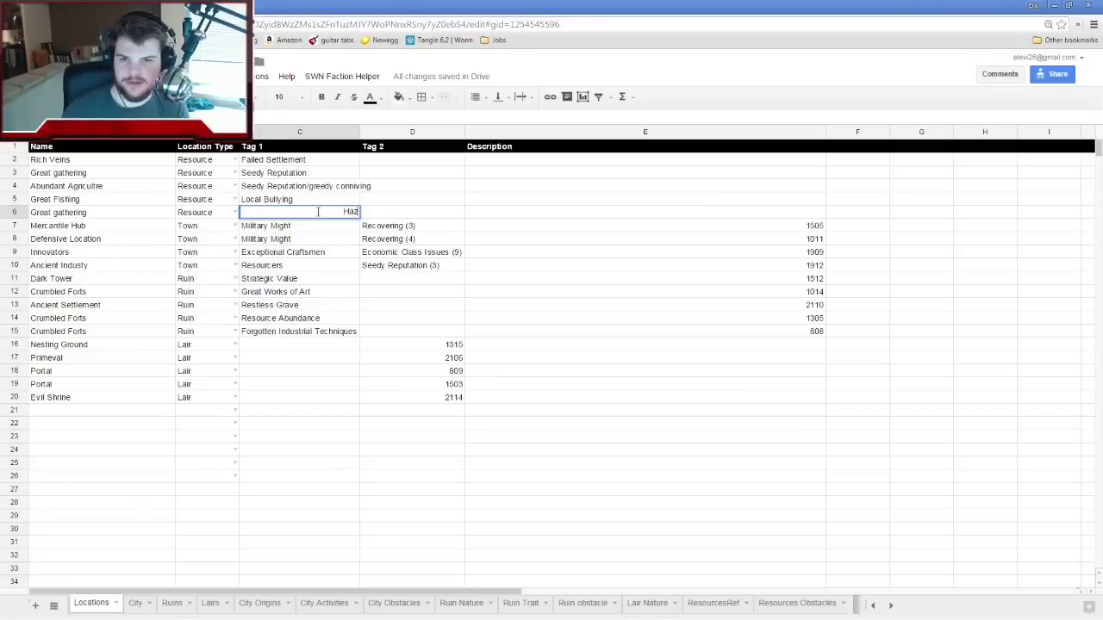
text(ardous Resource)
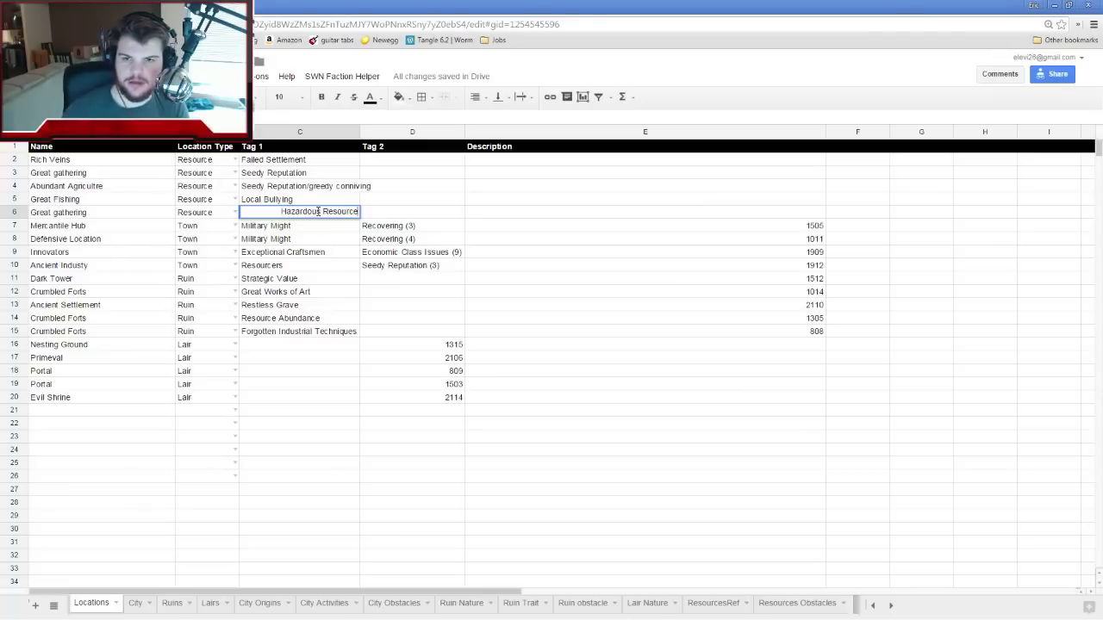
key(Return)
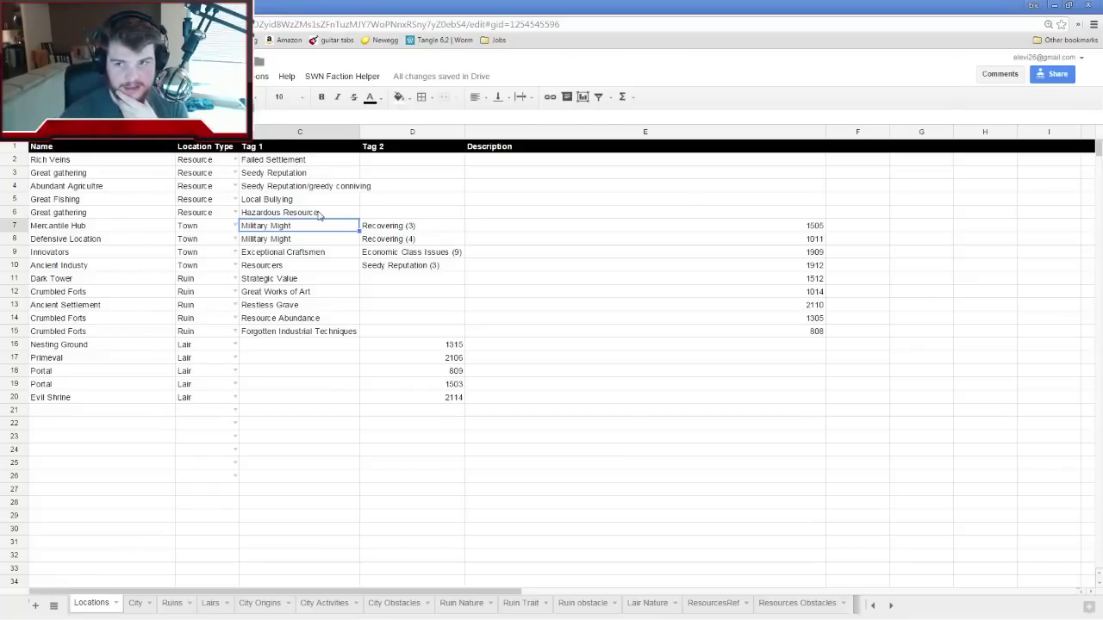
Set the location type of row 21, below Evil Shrine, to City and select its name cell
scroll(310, 224, down, 3)
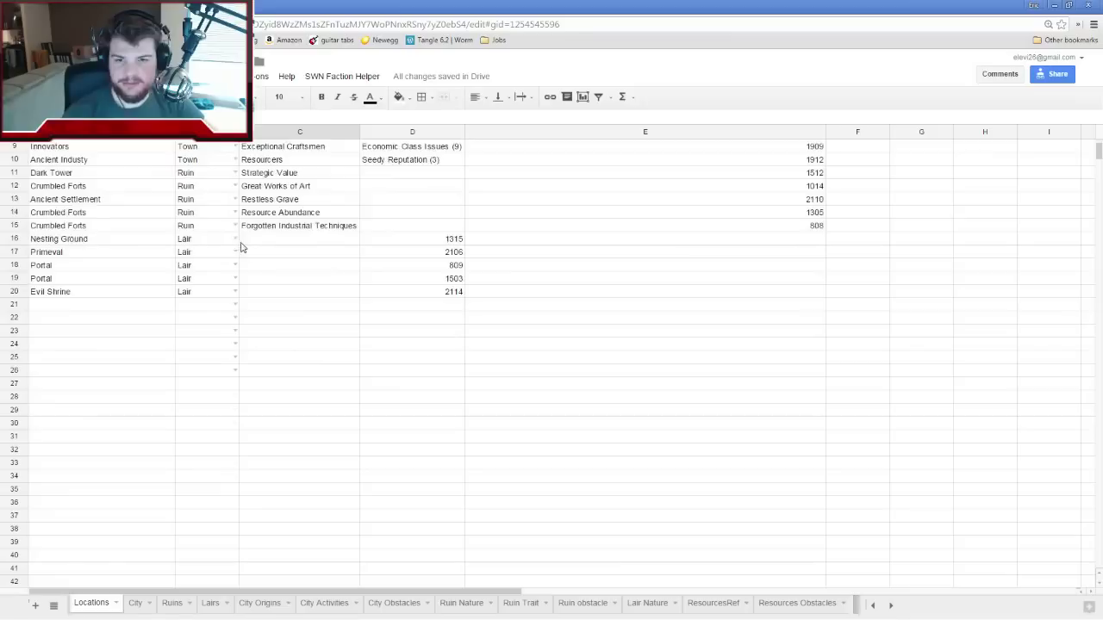
click(237, 306)
click(200, 319)
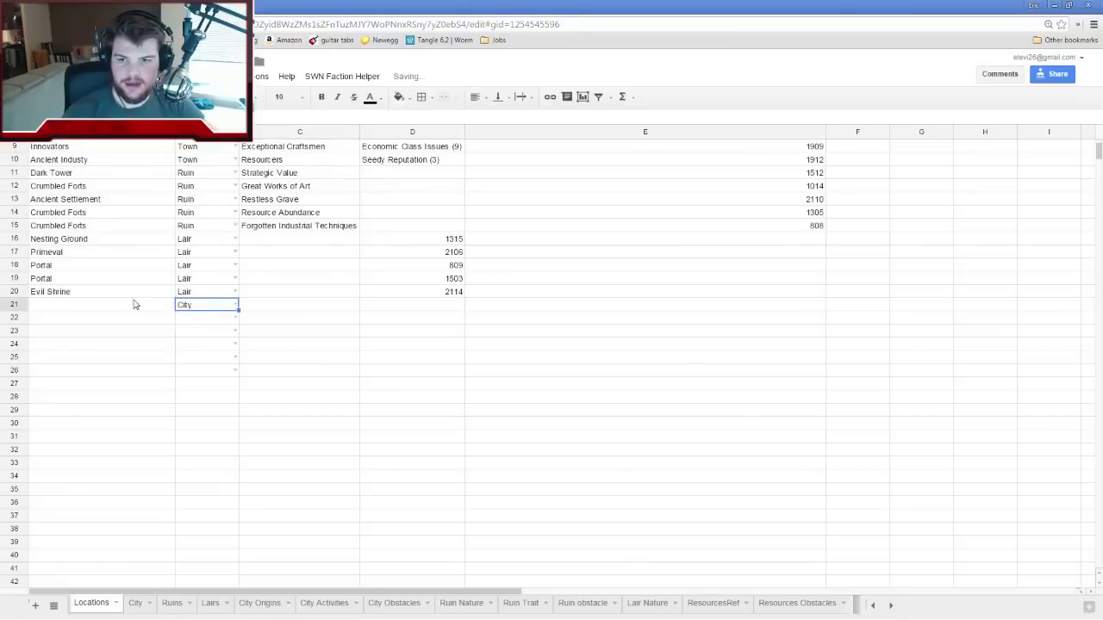
click(116, 306)
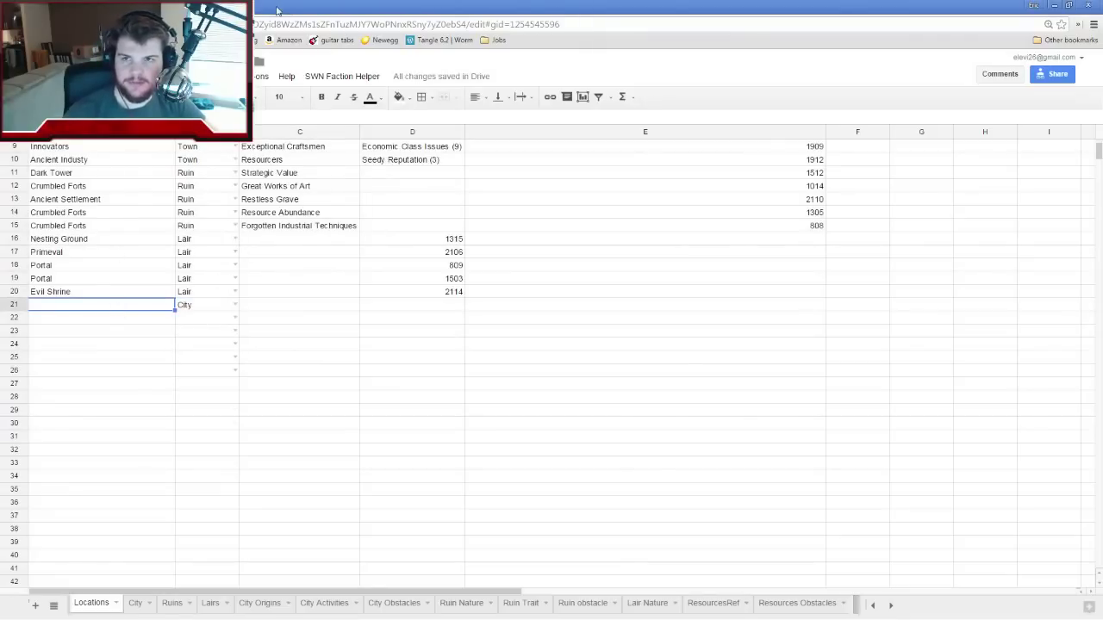
Look over the hex map, read the generation steps on the Readme sheet, and return to the Locations sheet
drag(277, 10, 1098, 26)
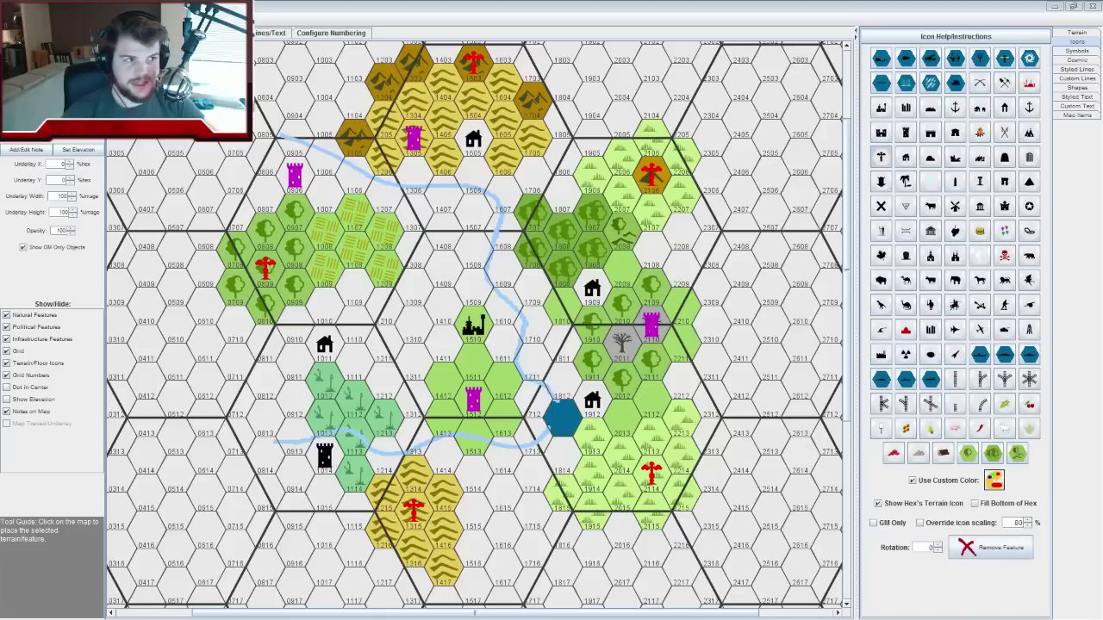
drag(1102, 24, 617, 29)
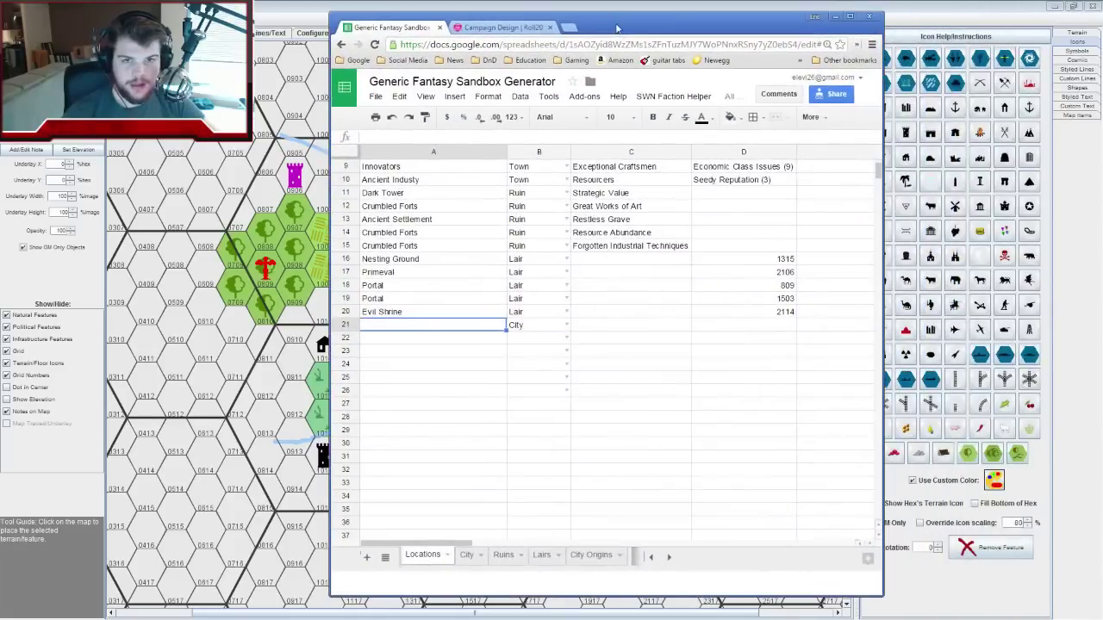
double_click(616, 29)
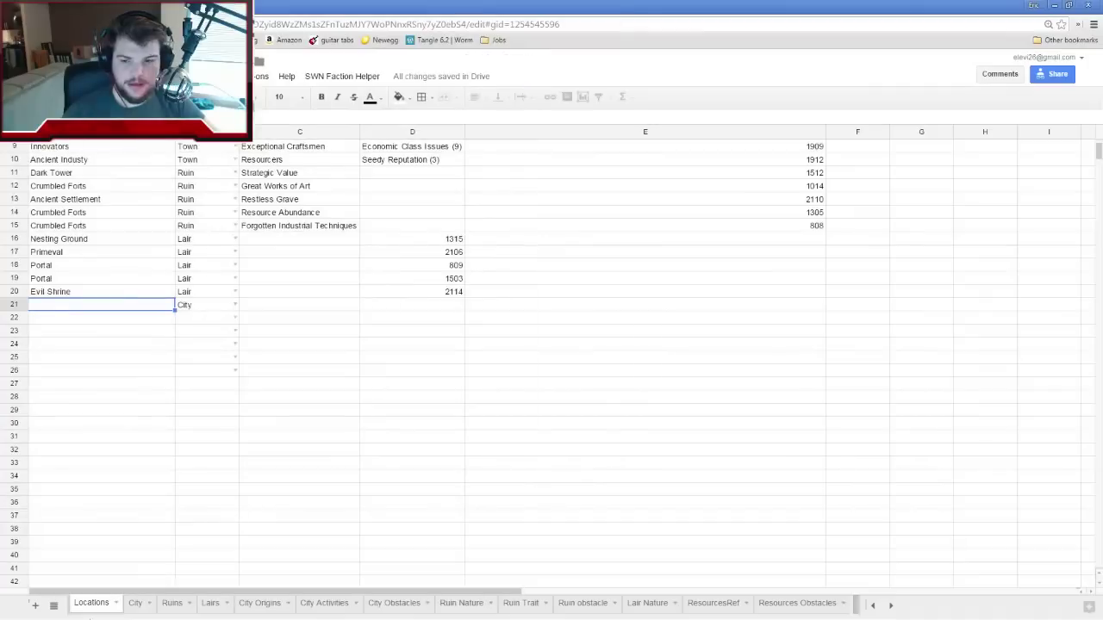
click(872, 605)
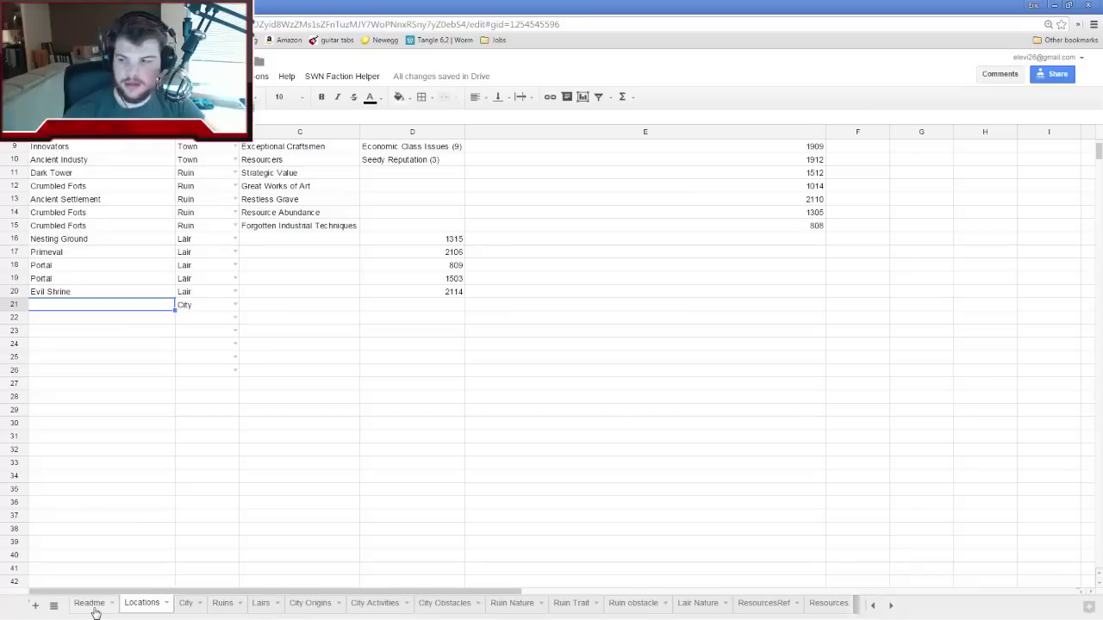
click(90, 603)
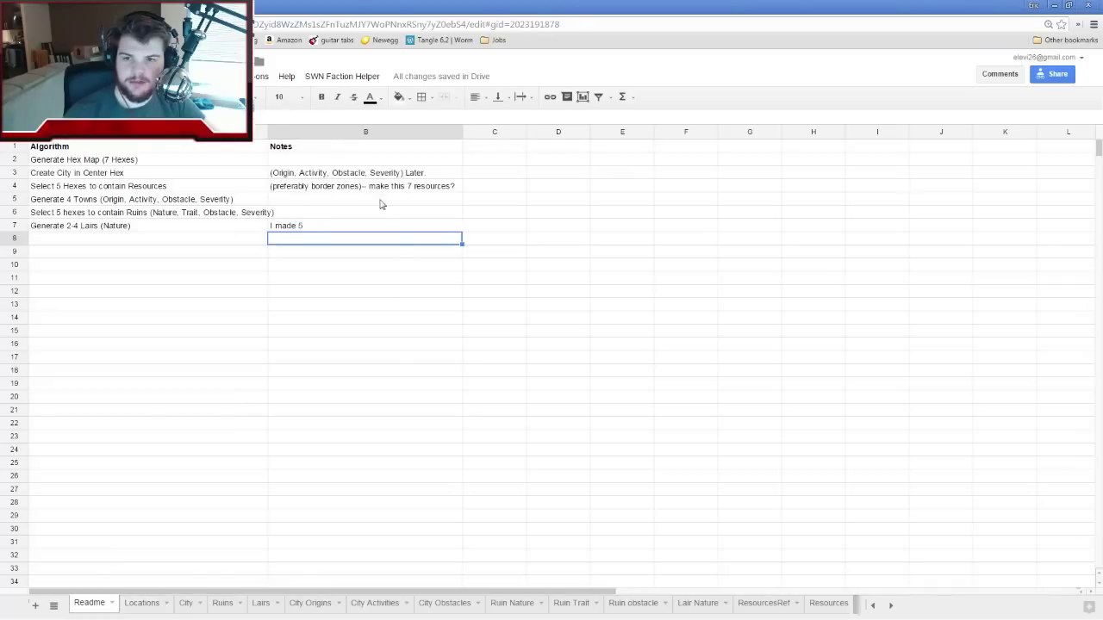
click(143, 603)
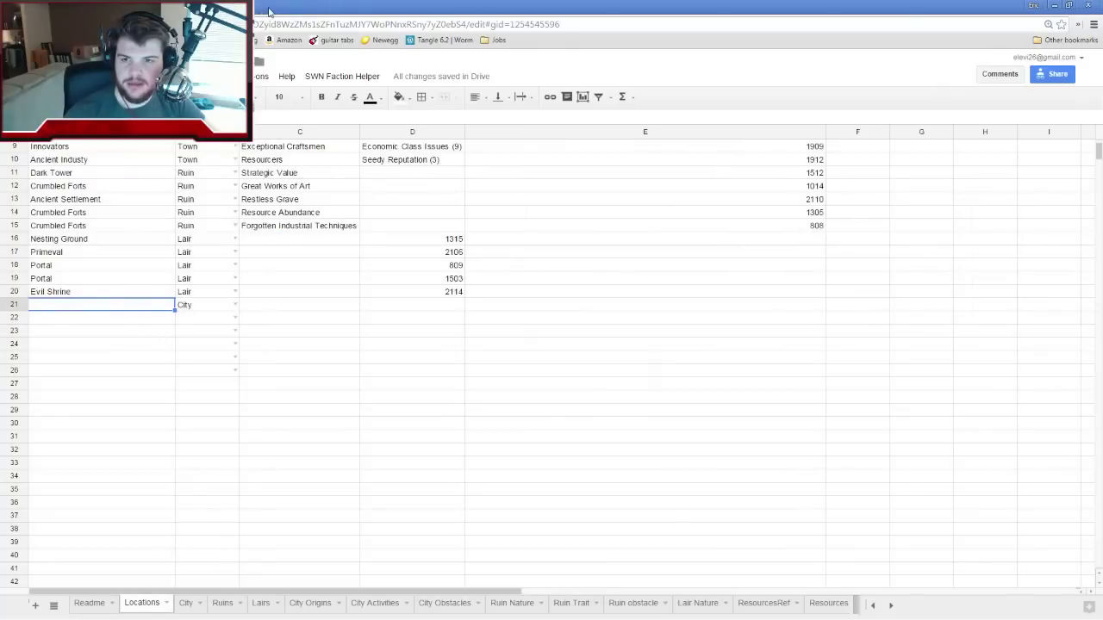
Open the City Origins sheet, roll 1d10 in the Roll20 chat for the city's origin, and return to the origins list
click(313, 605)
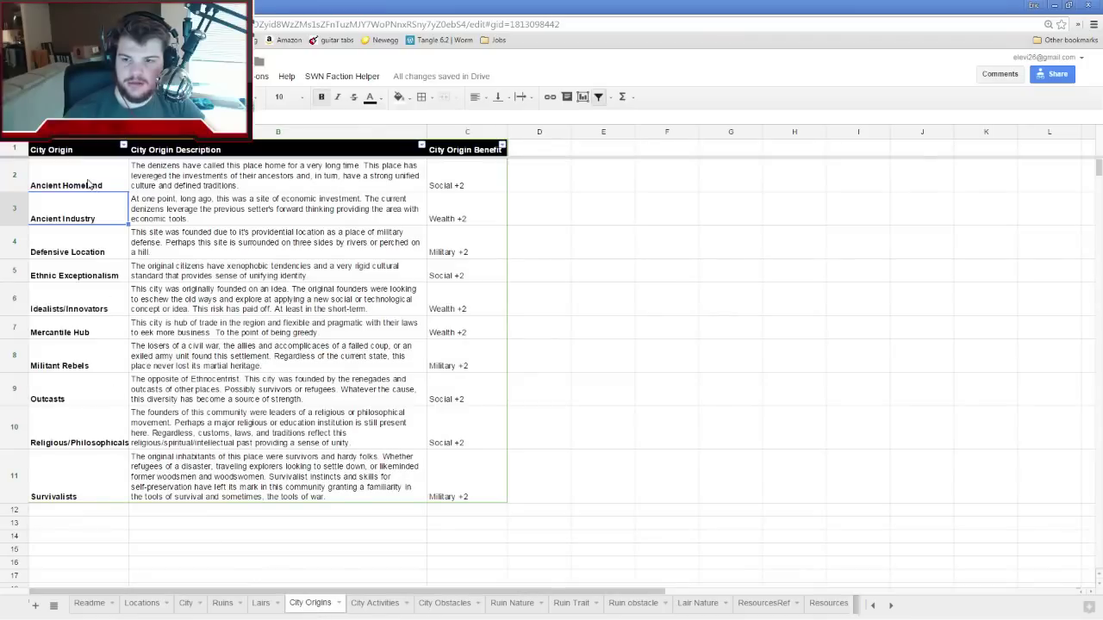
key(ctrl+Tab)
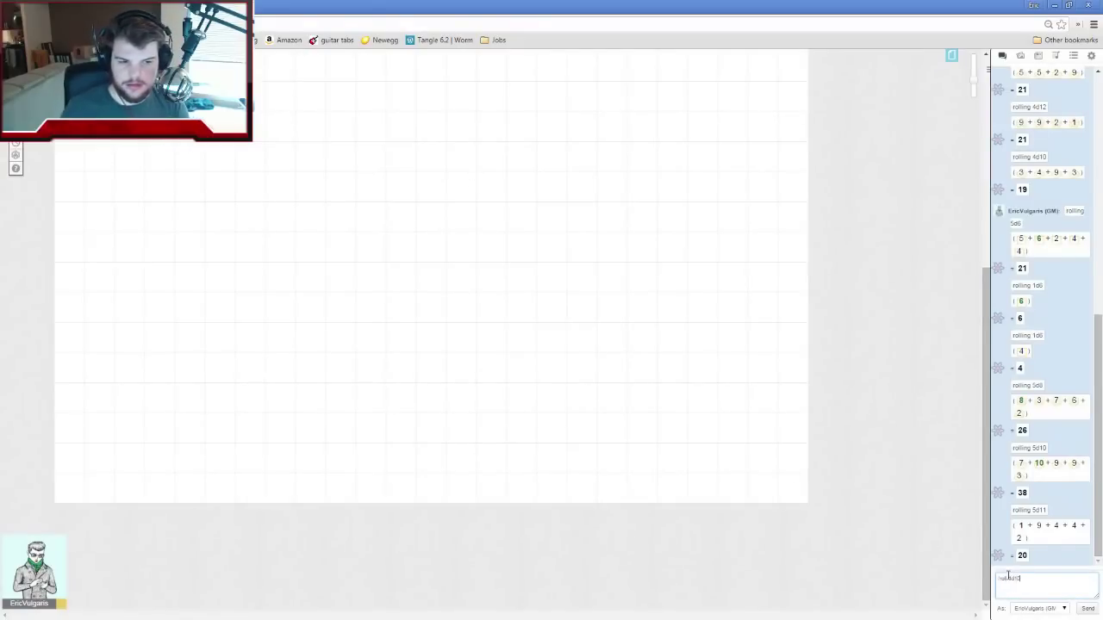
key(Return)
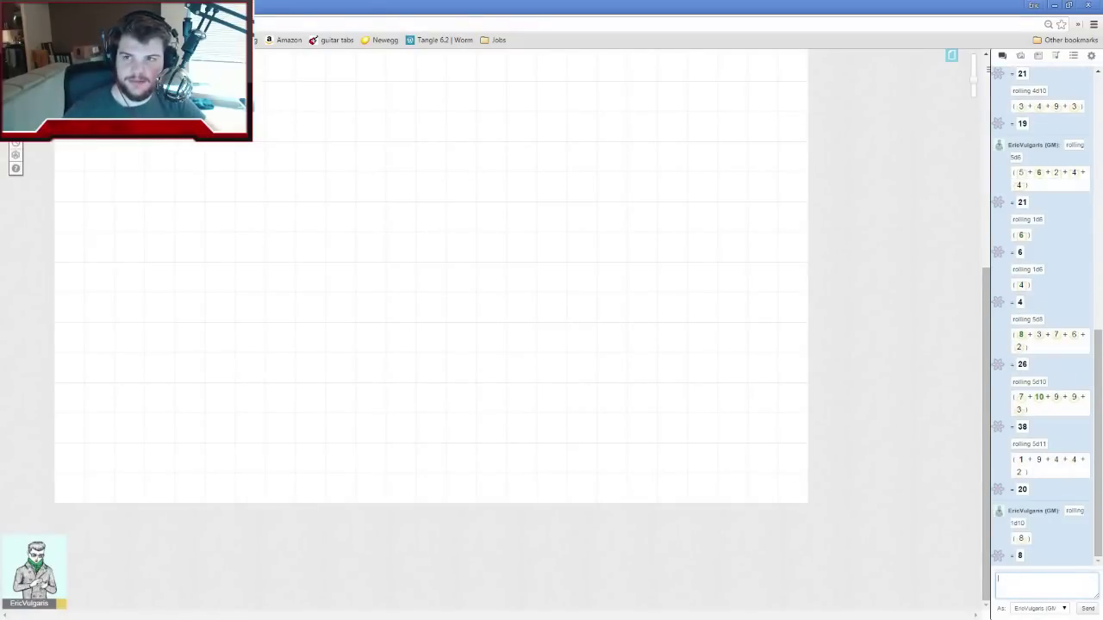
key(ctrl+shift+Tab)
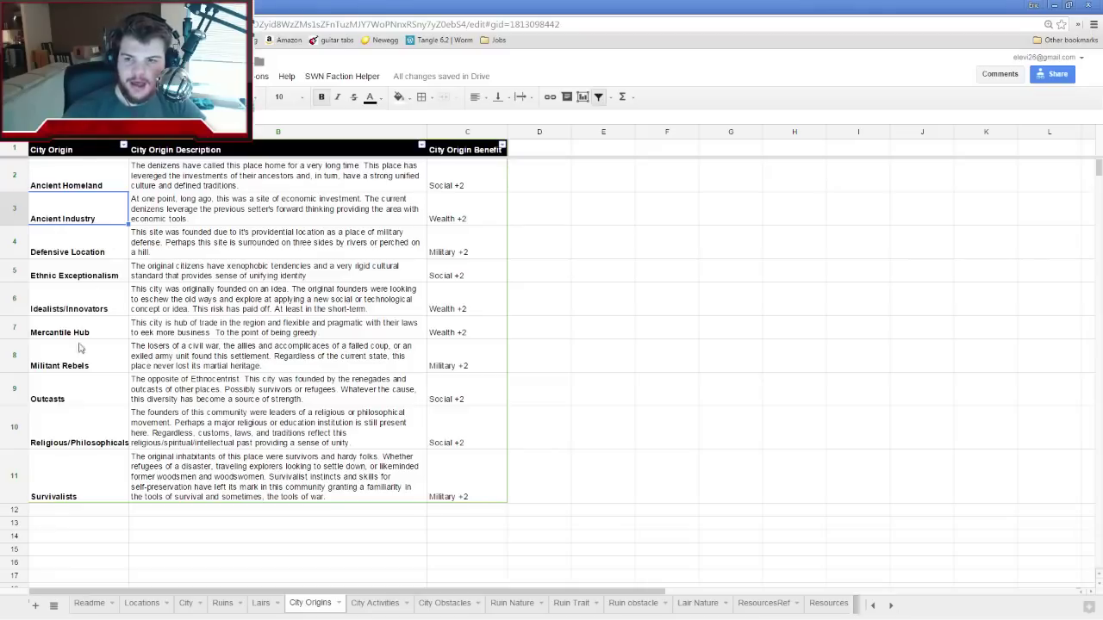
Move the spreadsheet window out of the way to examine the hex map, and bring it back into view
drag(330, 6, 615, 589)
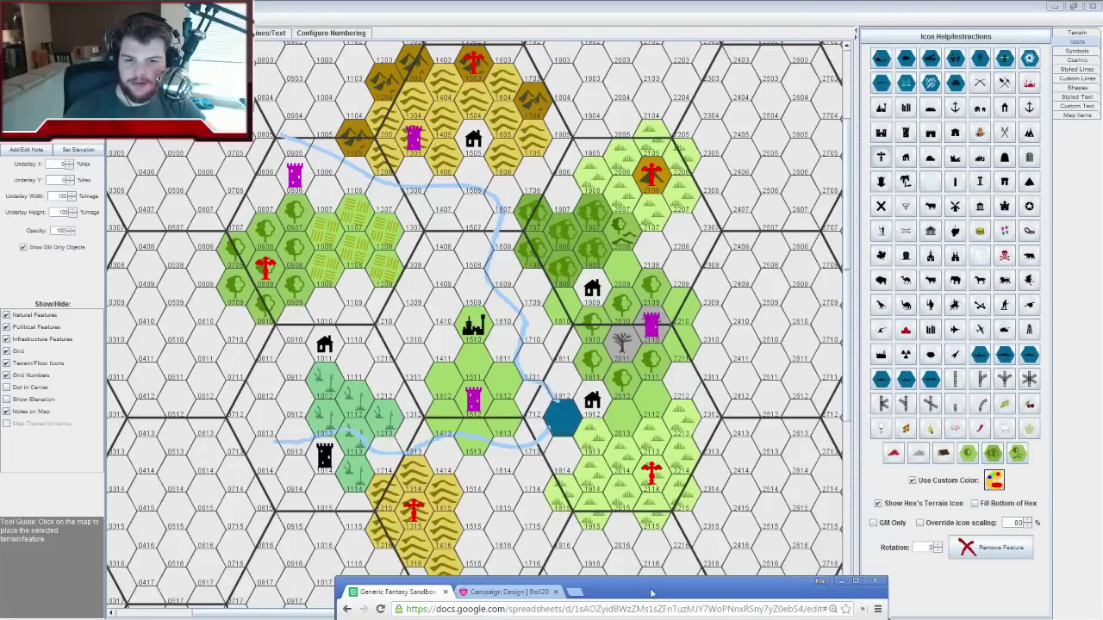
drag(651, 593, 627, 92)
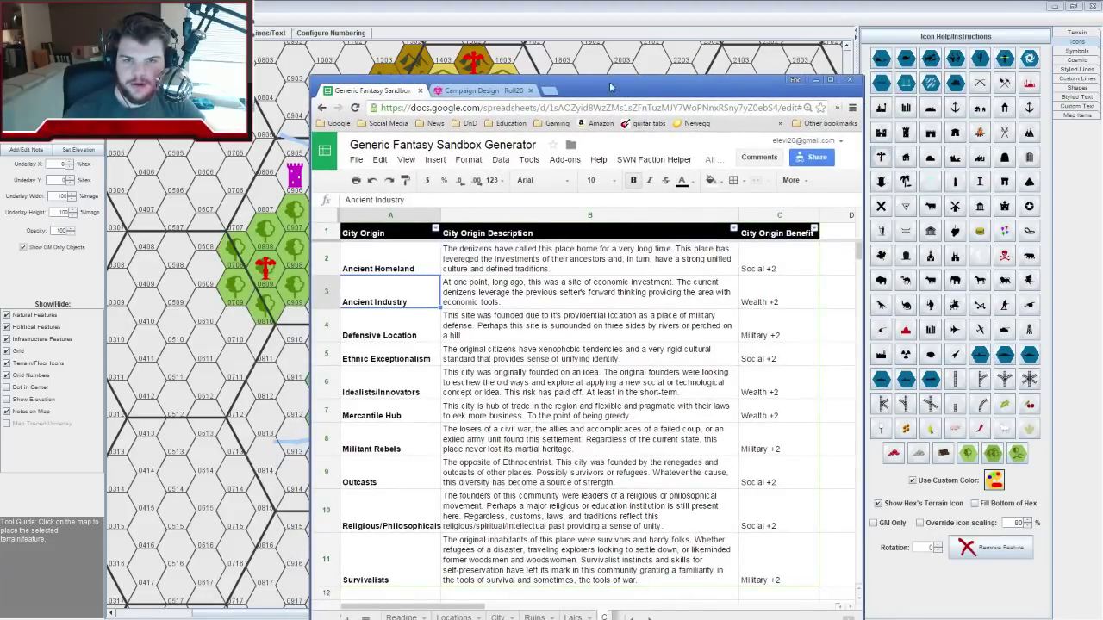
drag(623, 90, 635, 50)
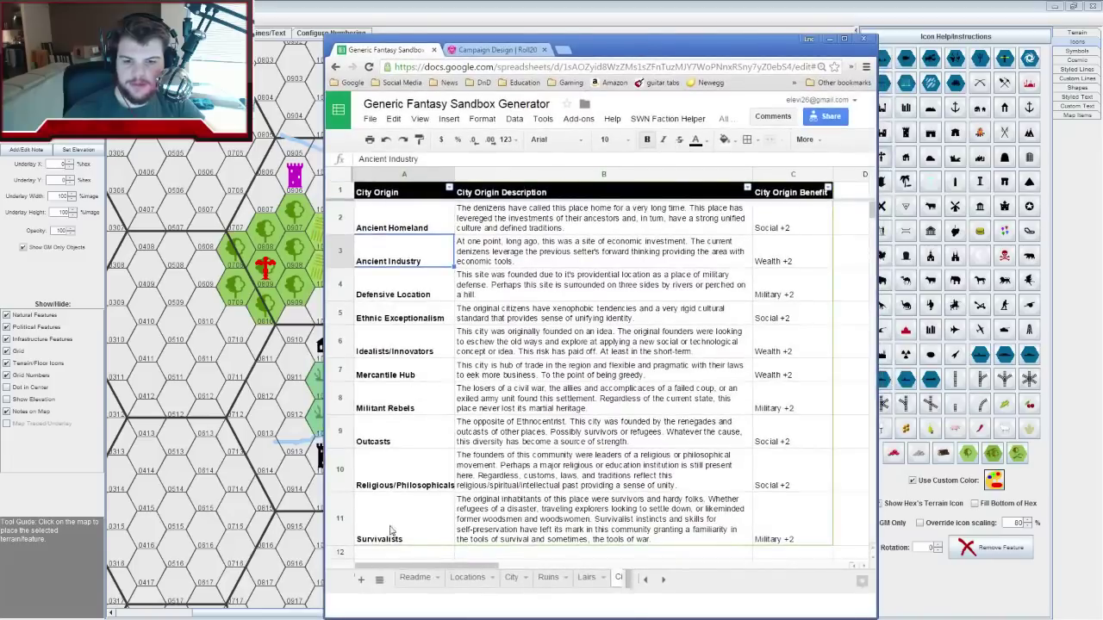
Enter Militant Rebels as the name of the City in row 21 of the Locations sheet, leaving its Tag 1 empty
click(467, 577)
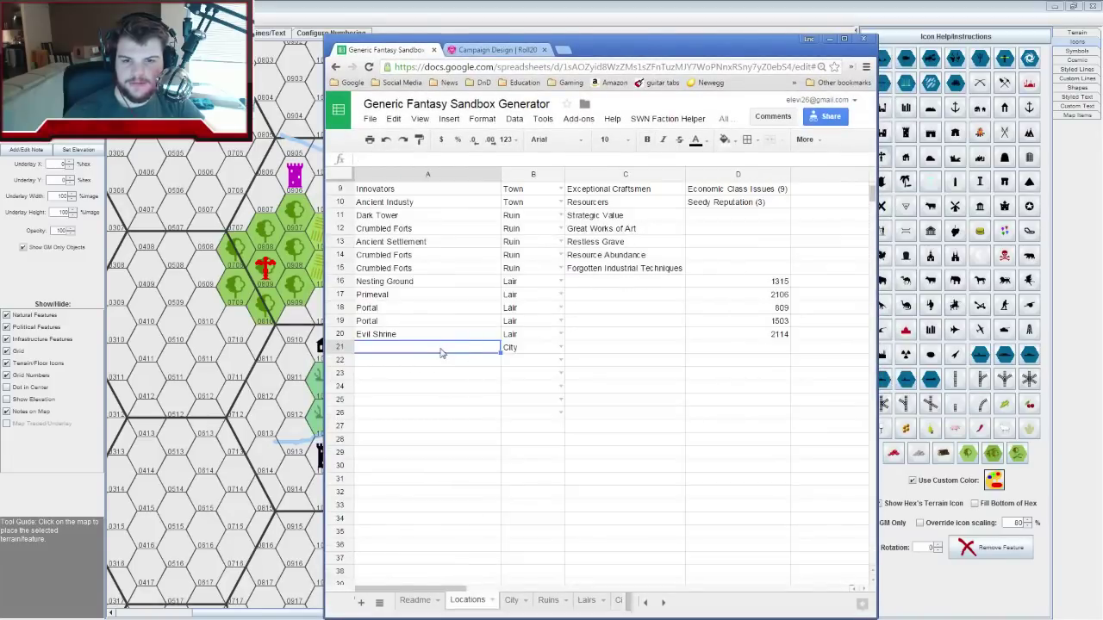
double_click(600, 345)
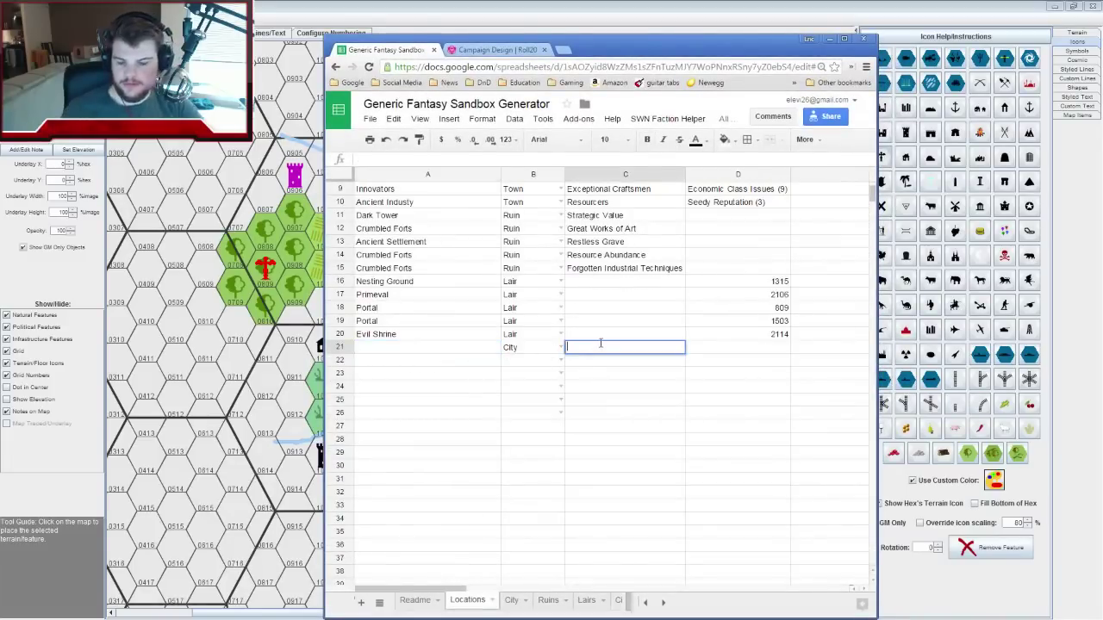
text(Millitant Reb)
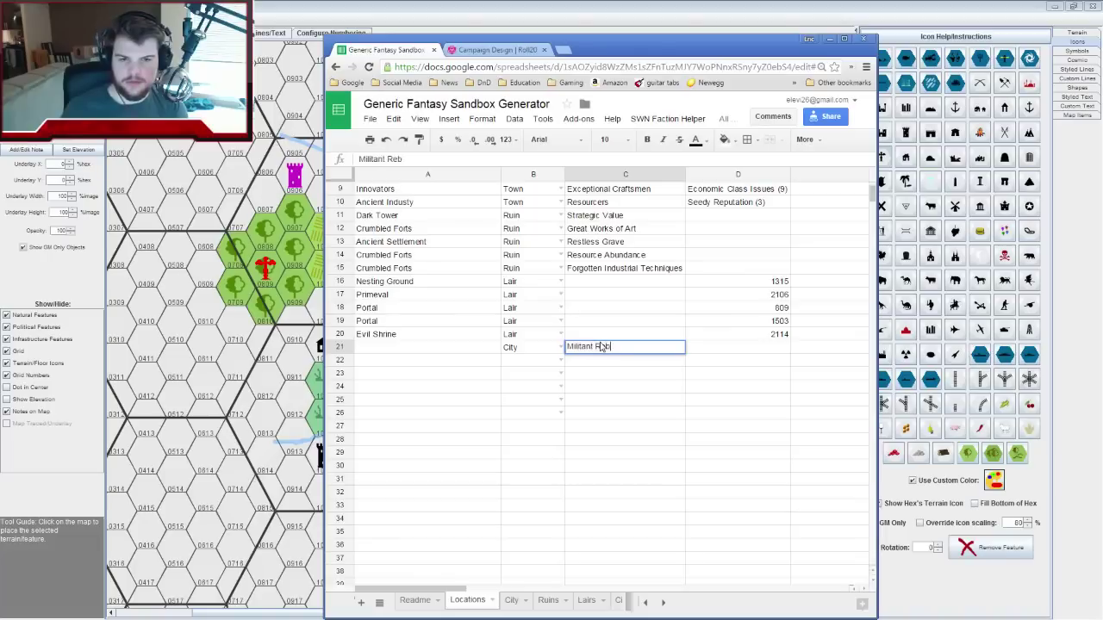
text(els)
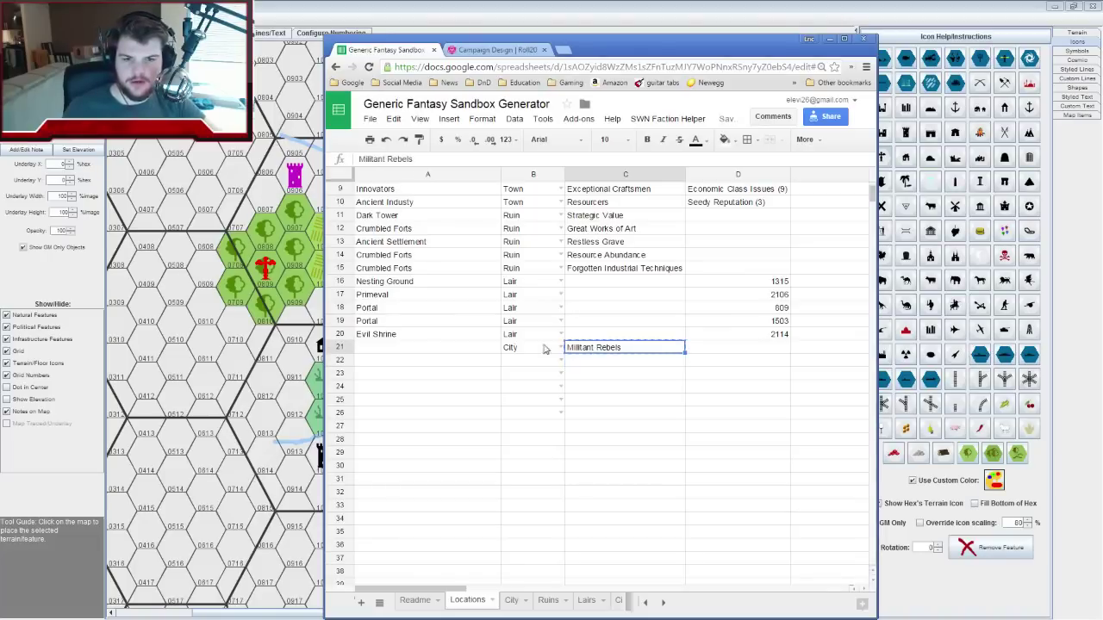
click(419, 347)
text(Militant Rebels)
click(608, 351)
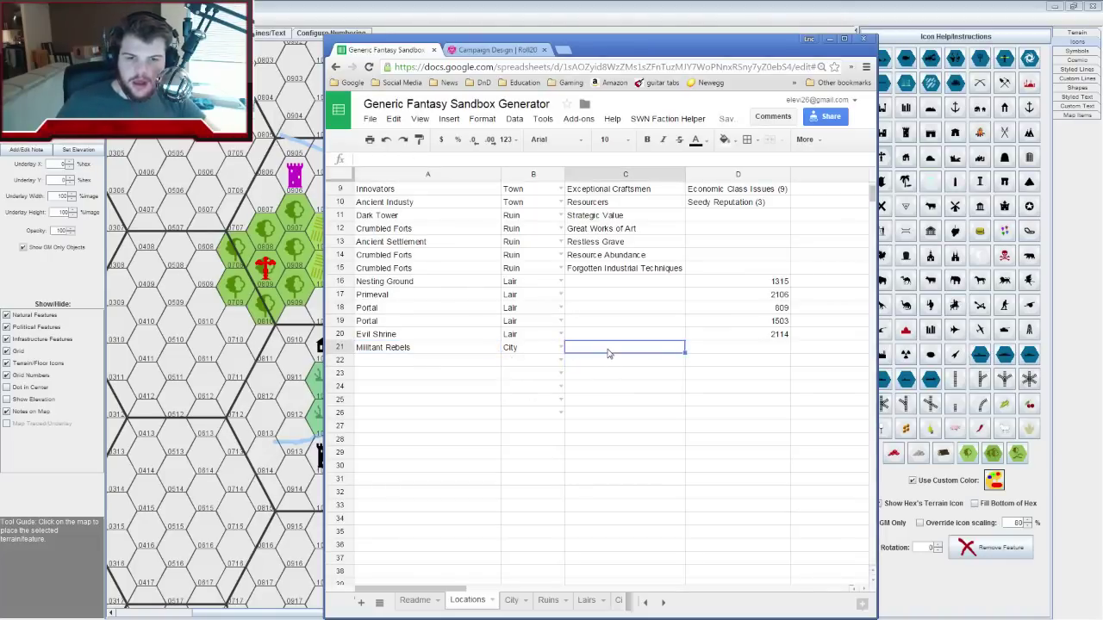
Maximize the spreadsheet, open the City Activities sheet, and roll 1d10 in the Roll20 chat for the city's activity
click(845, 40)
click(379, 602)
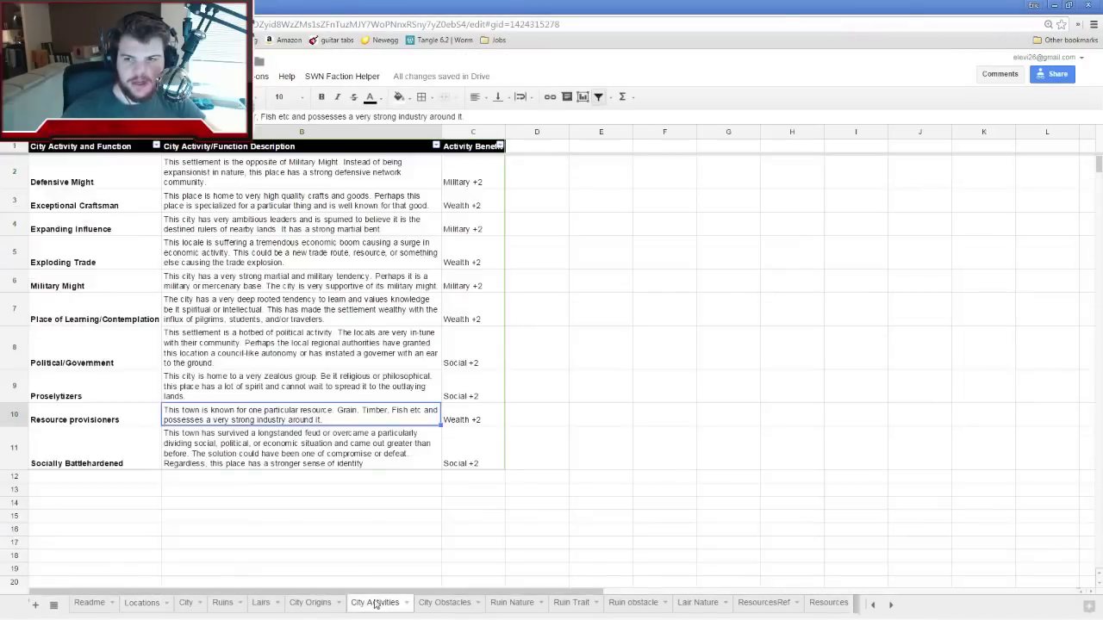
click(145, 499)
key(ctrl+Tab)
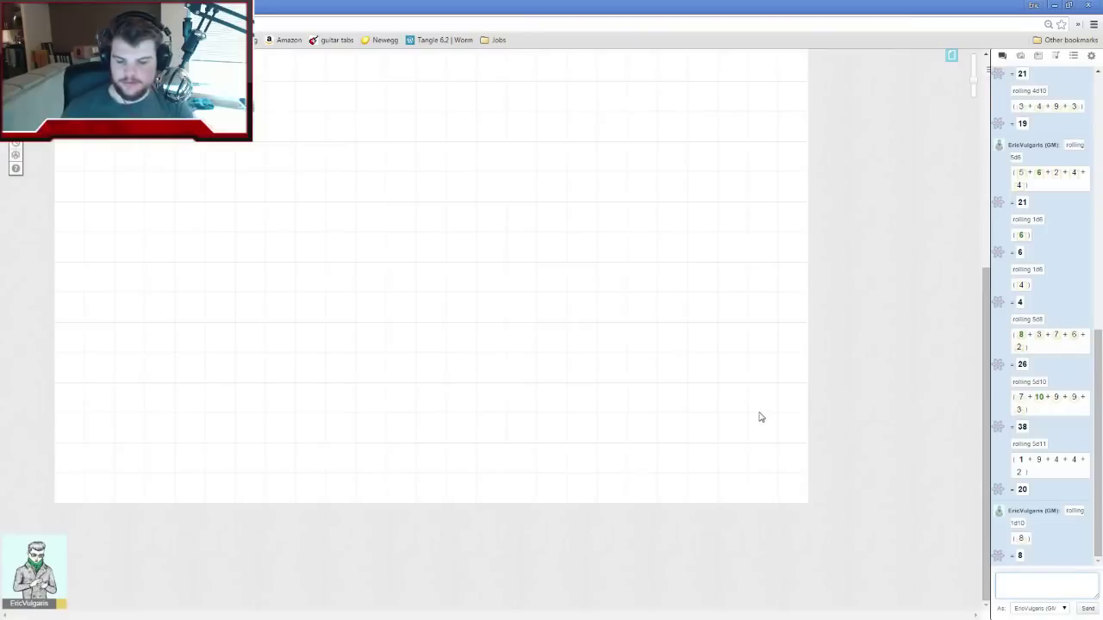
text(/roll 1d1)
key(Return)
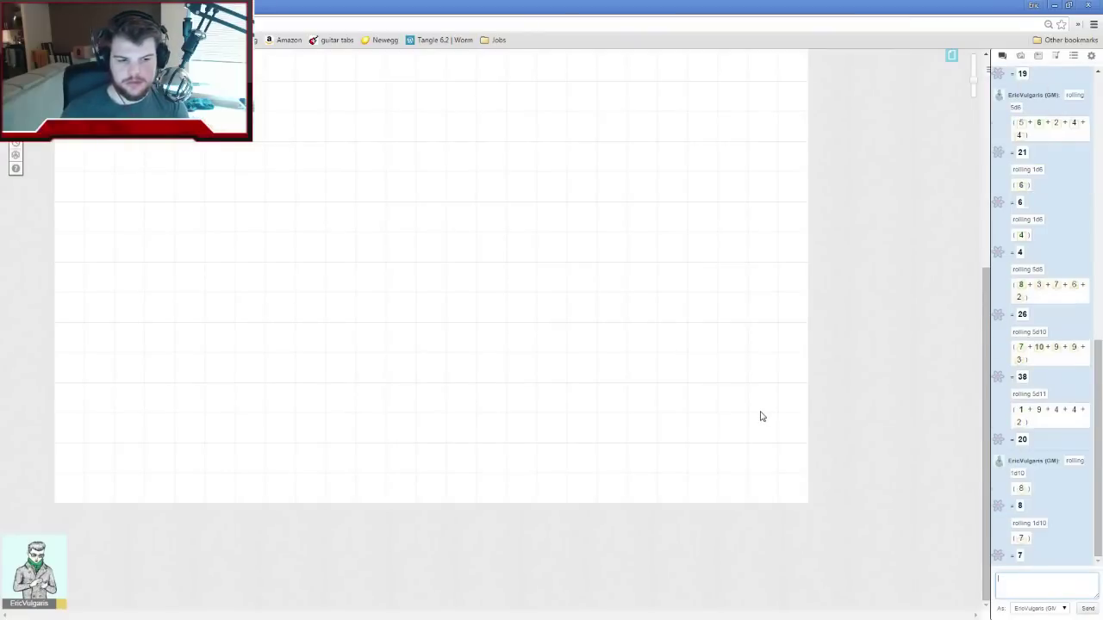
Return to the City Activities sheet and examine the Political/Government entry and its description
key(ctrl+Tab)
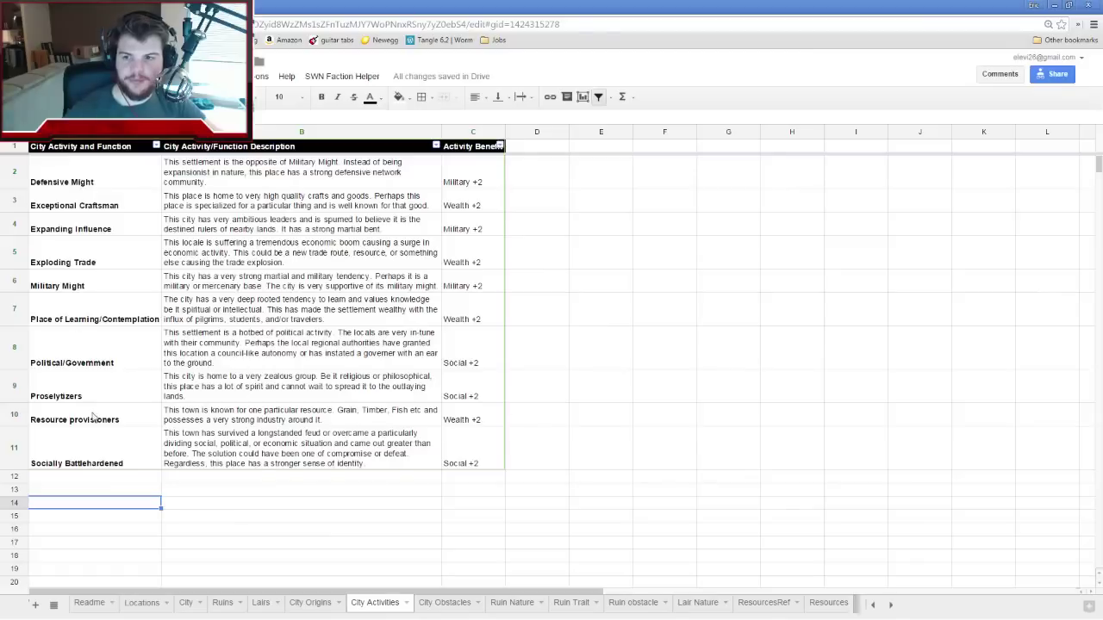
click(95, 358)
click(197, 352)
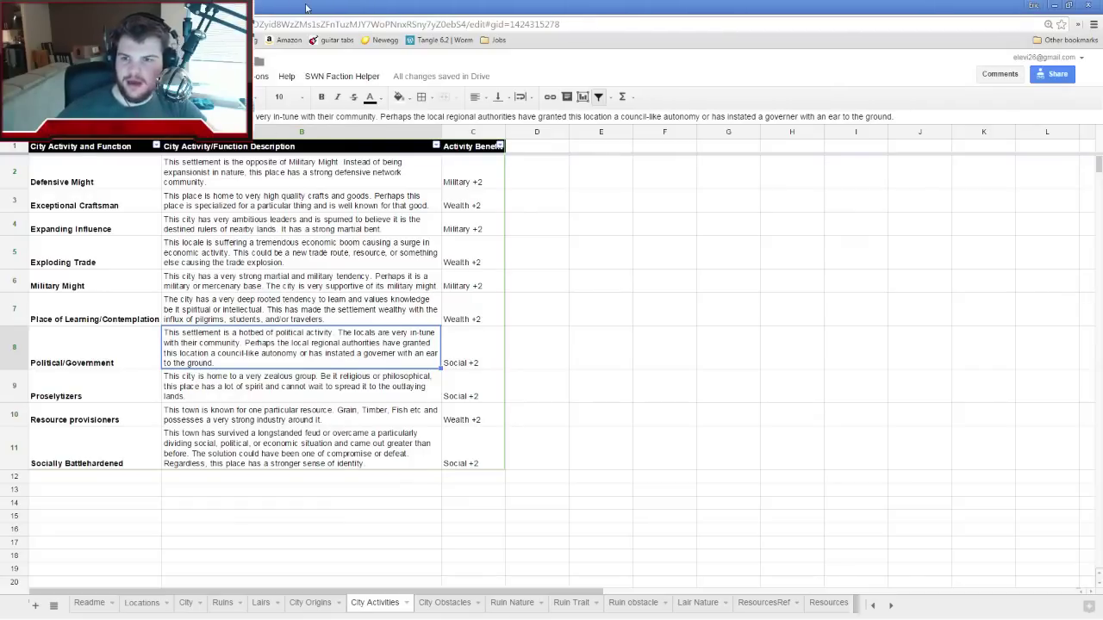
Enter Political Government as Tag 1 of the Militant Rebels city in row 21 of the Locations sheet
drag(309, 7, 634, 2)
click(142, 603)
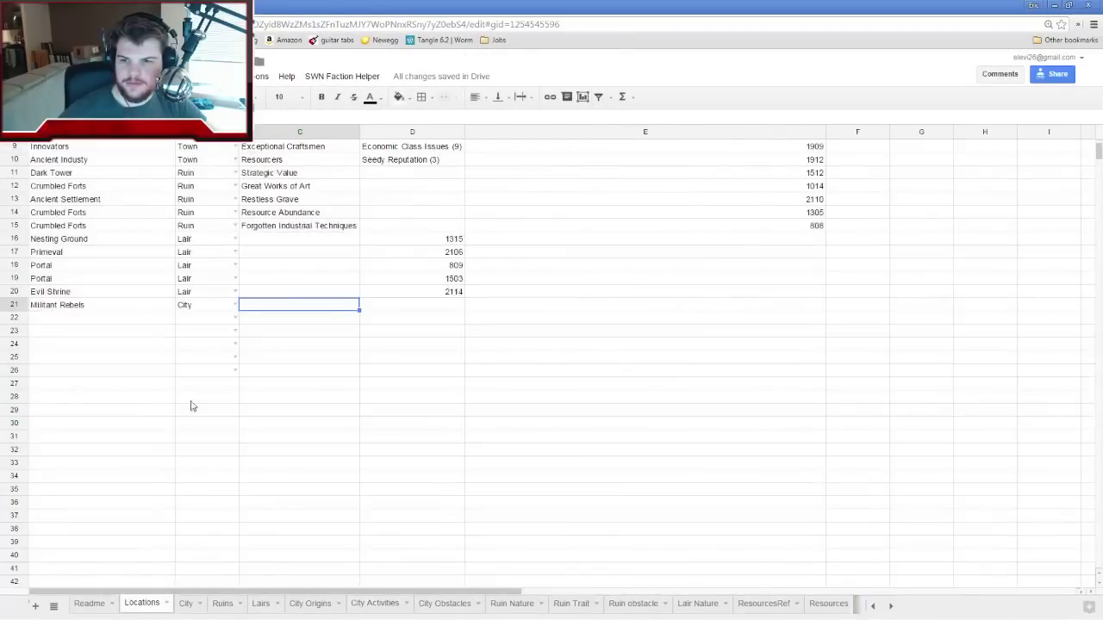
double_click(315, 302)
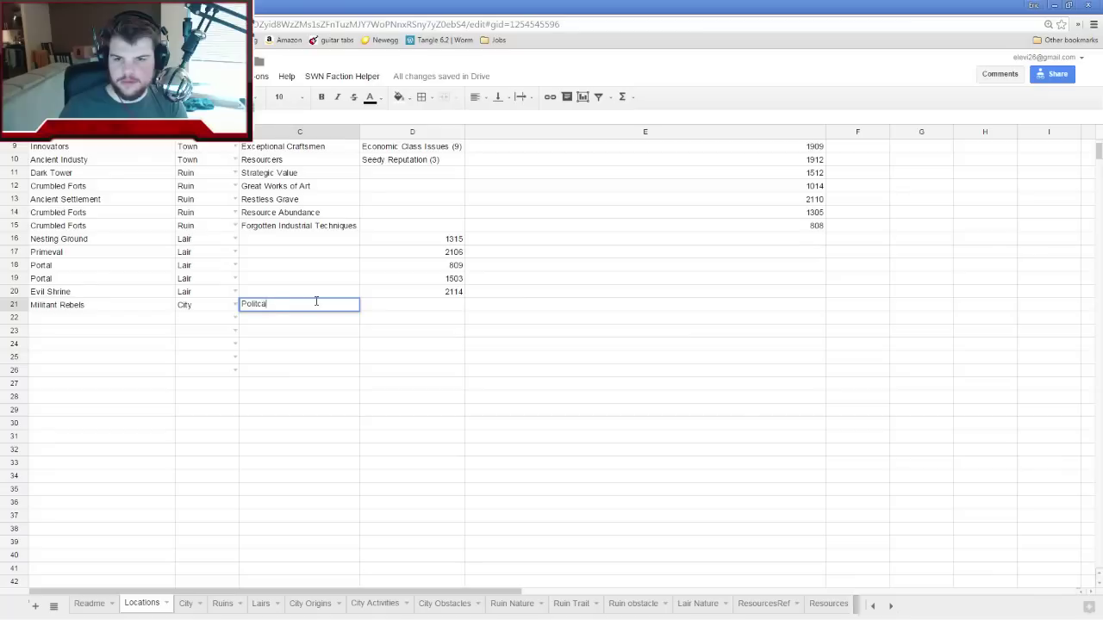
text(Political Government)
key(Return)
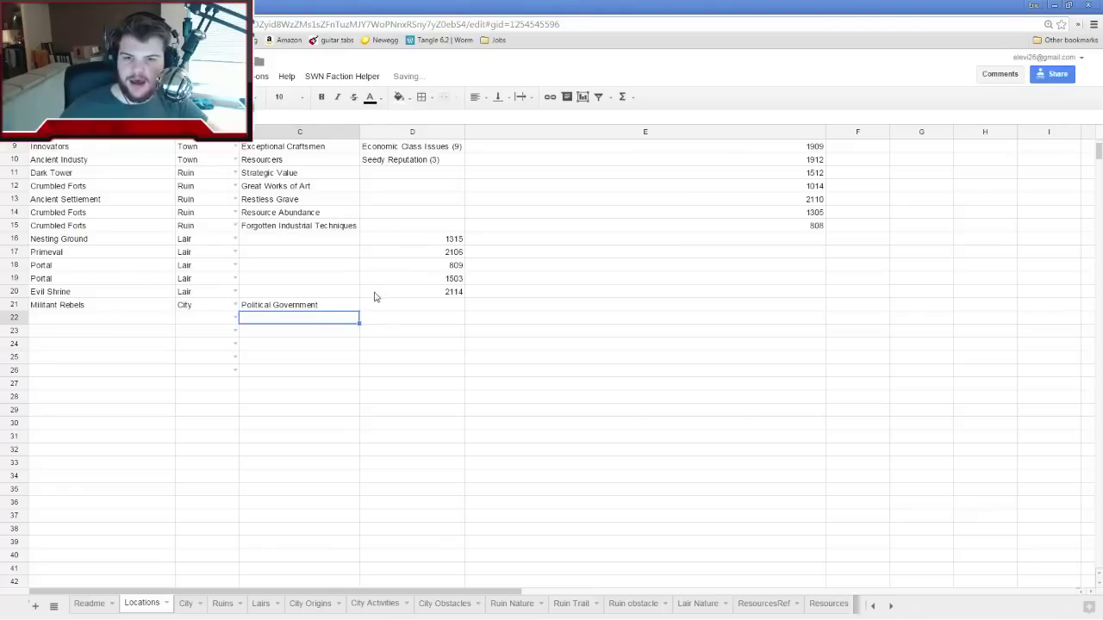
Open the City Obstacles sheet, and roll 1d11 for the city's obstacle and 1d10 for its severity in the Roll20 chat
click(443, 603)
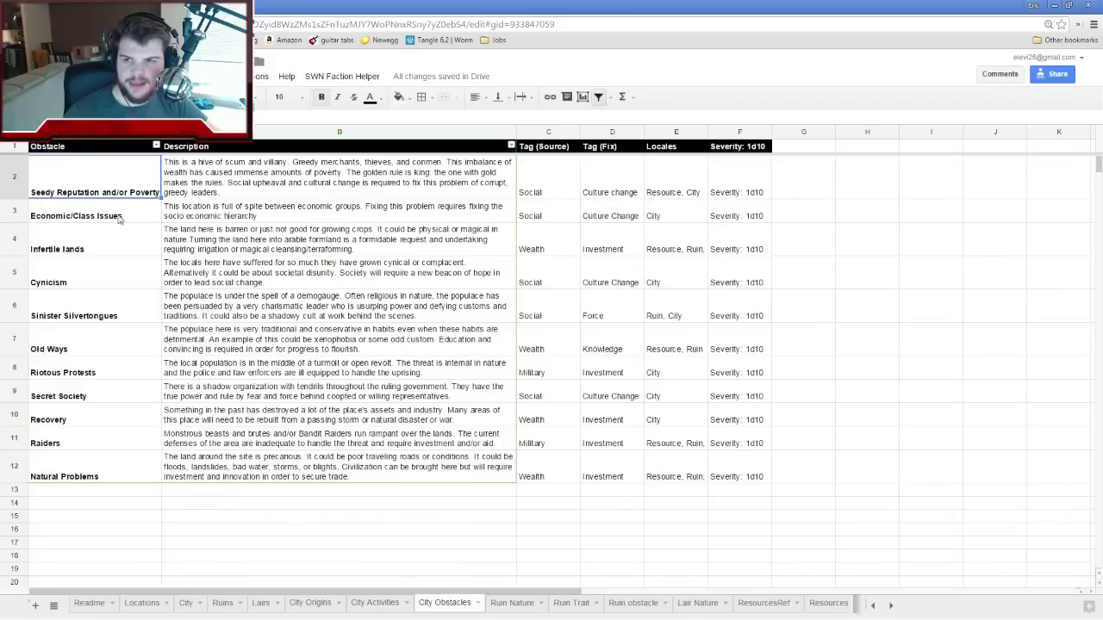
click(206, 8)
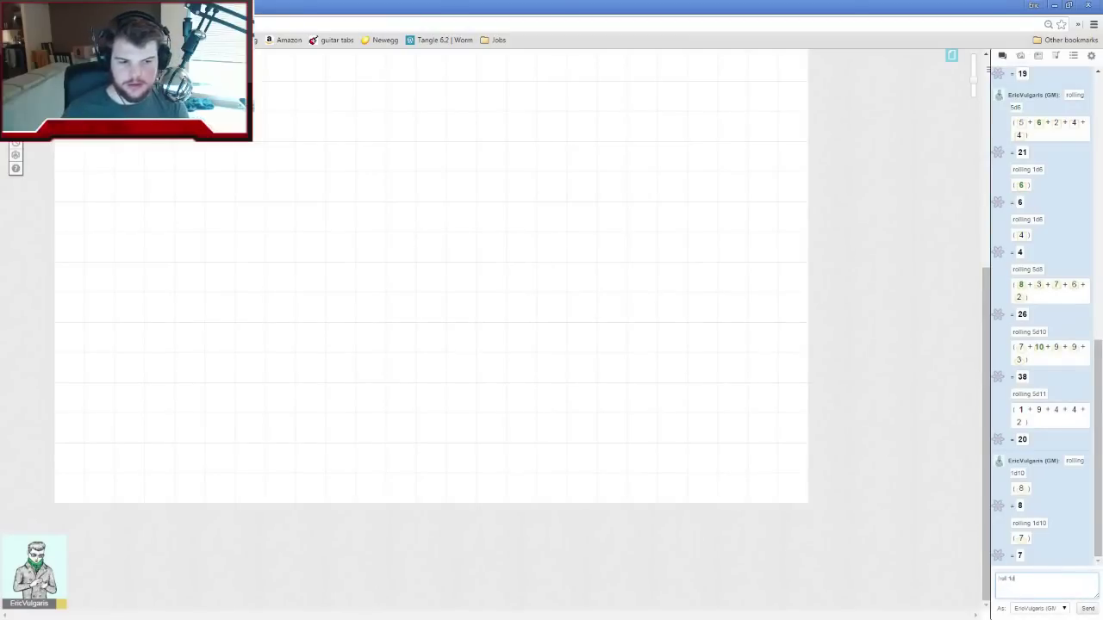
key(Return)
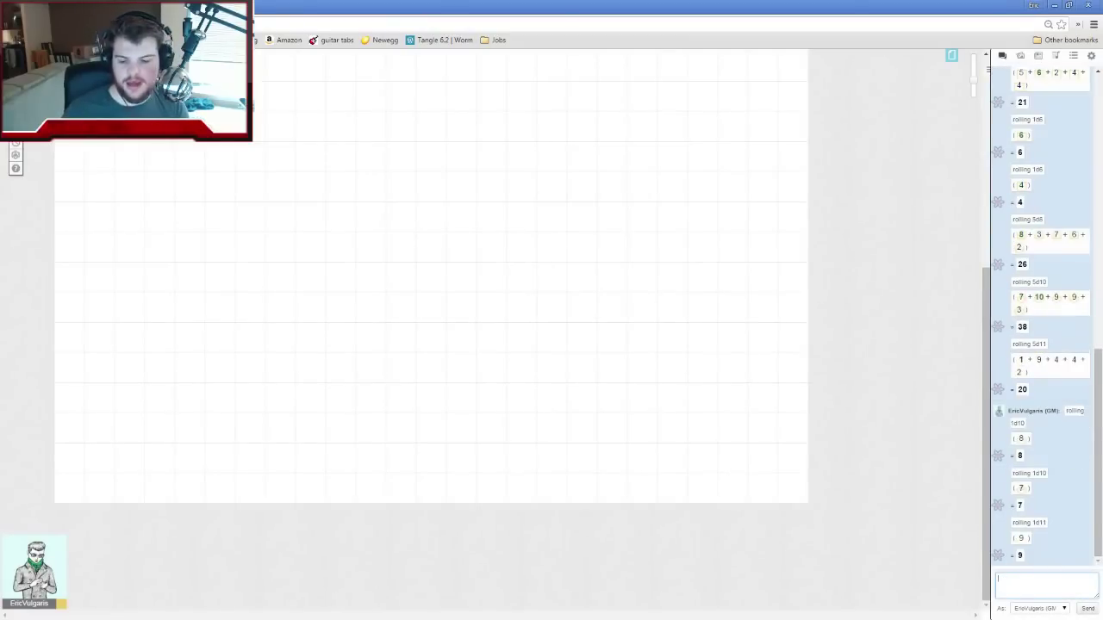
text(/roll 1d)
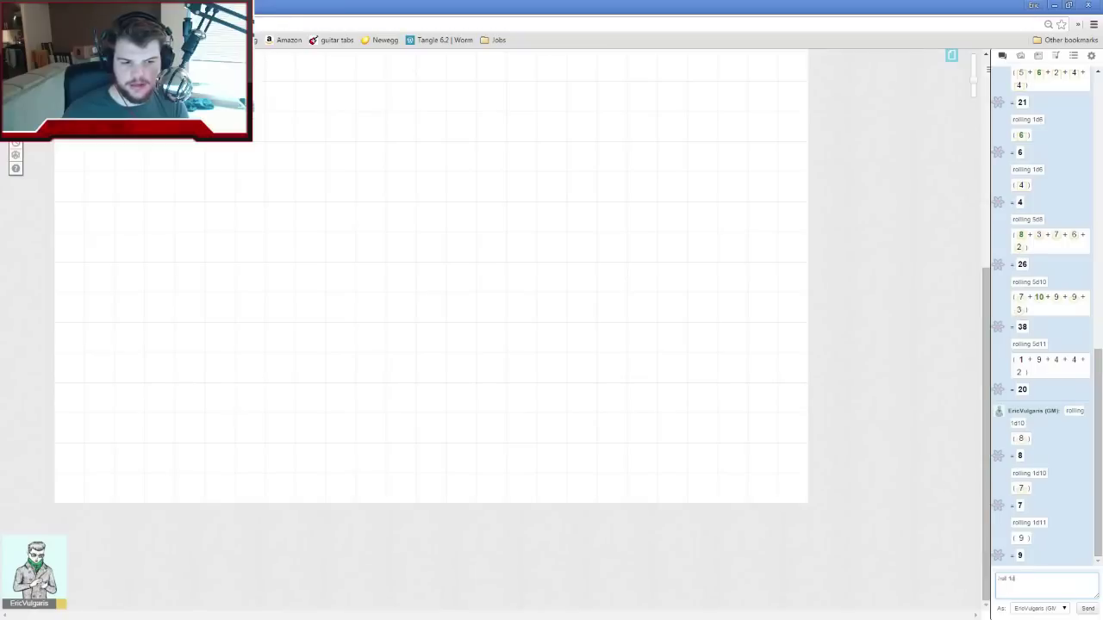
text(0)
key(Return)
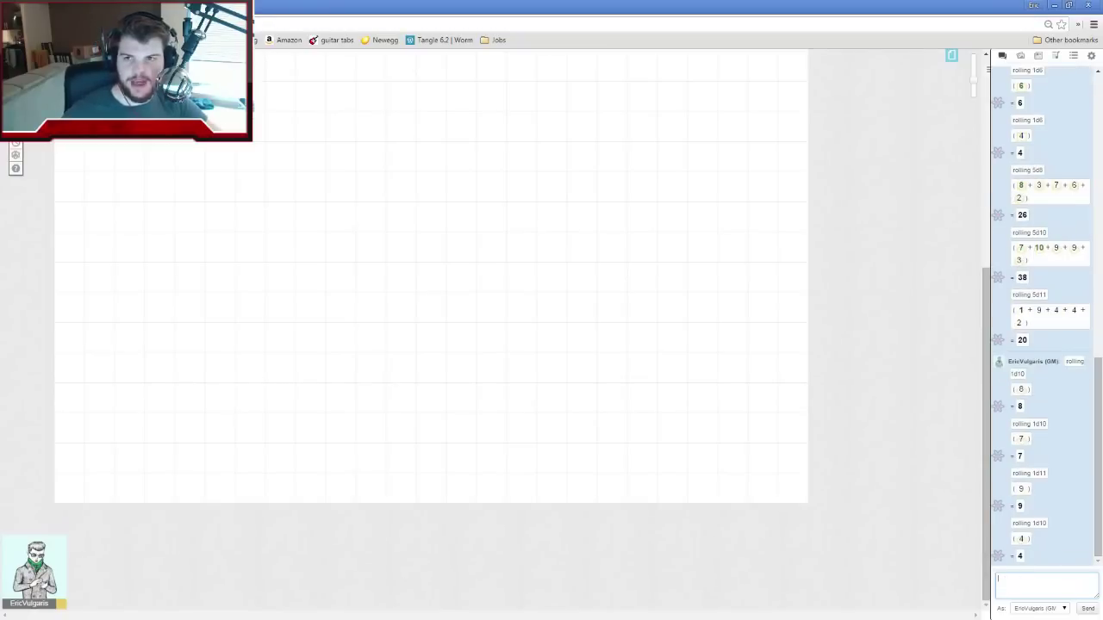
Examine the Recovery entry and its description in the City Obstacles sheet, and look at the city's surroundings on the hex map
key(ctrl+Tab)
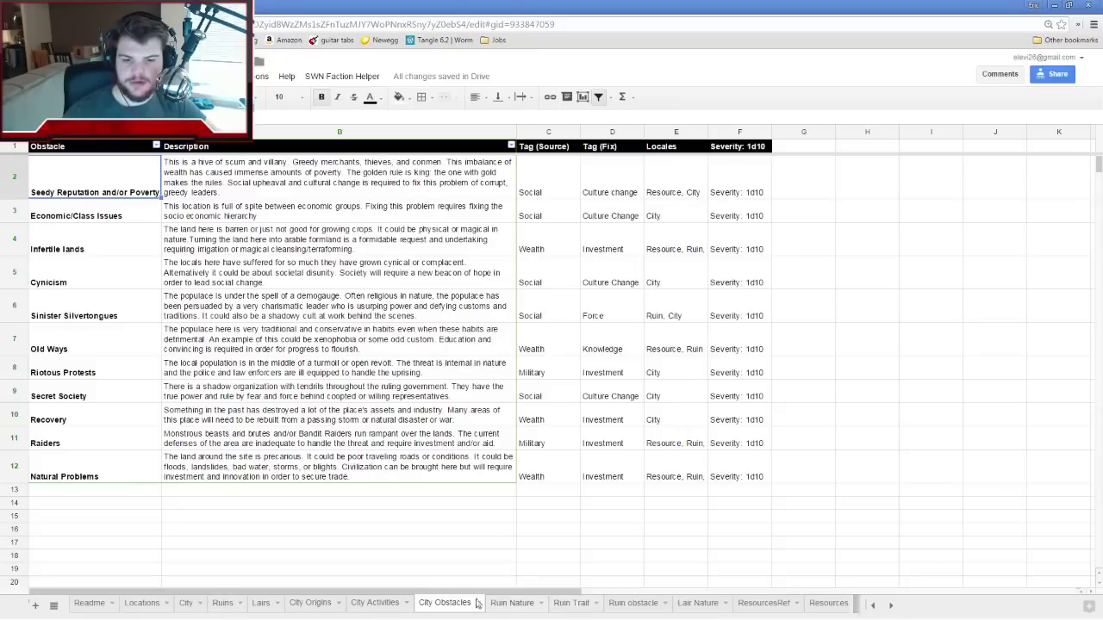
click(91, 422)
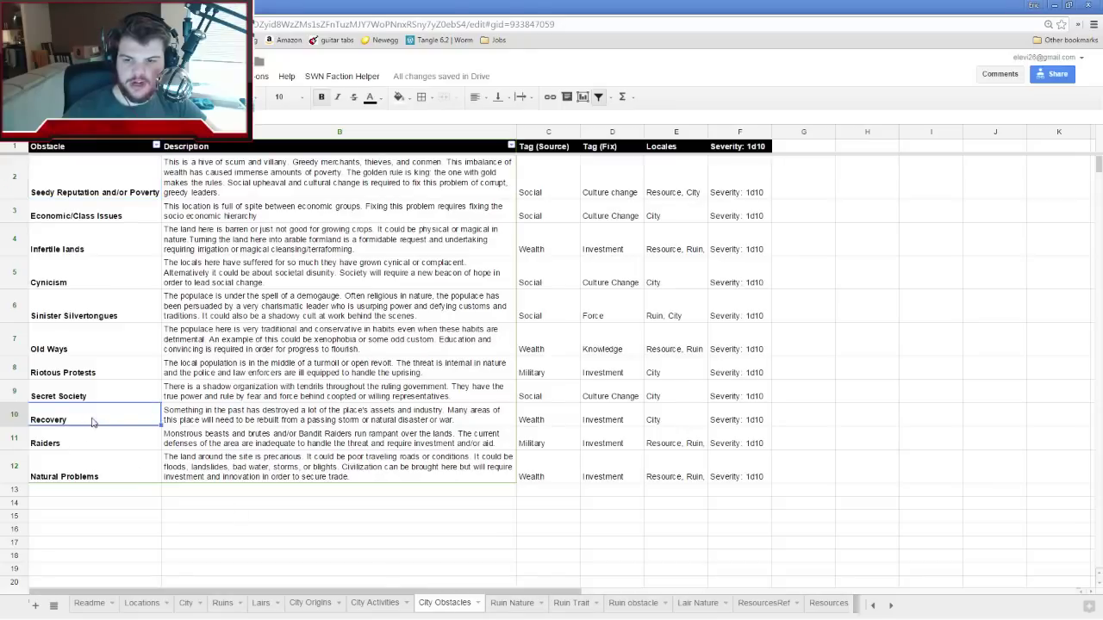
click(208, 422)
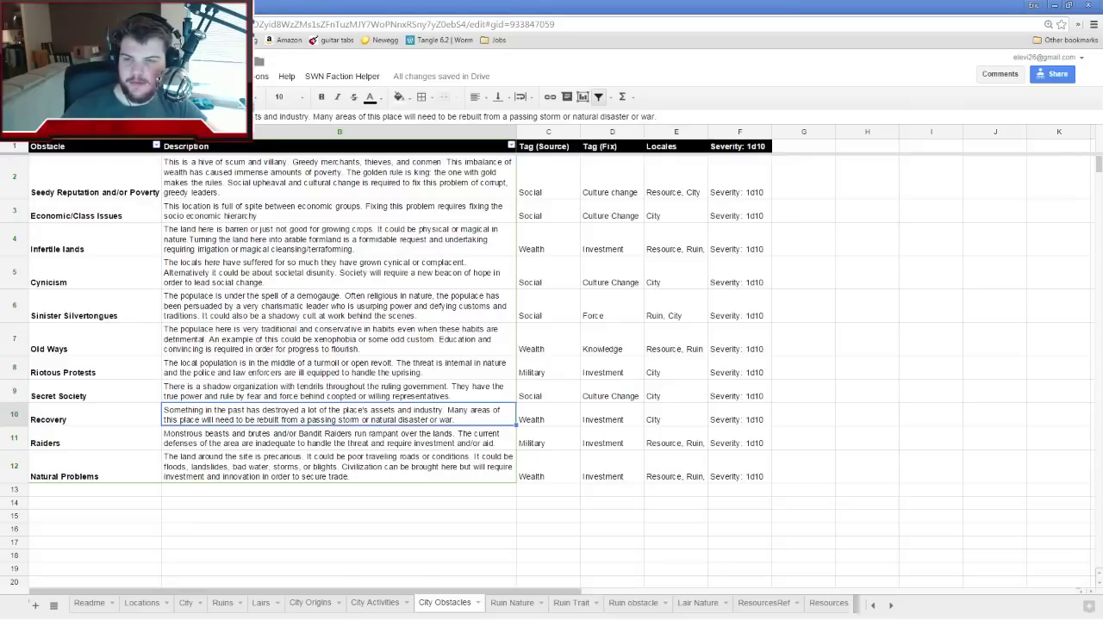
key(ctrl+Tab)
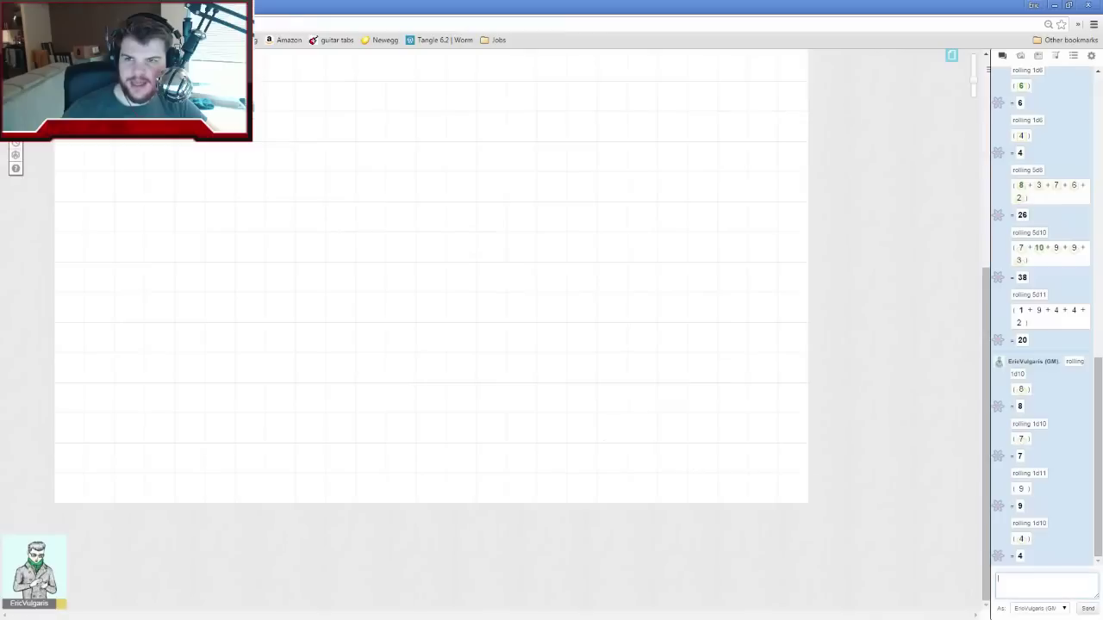
click(1056, 7)
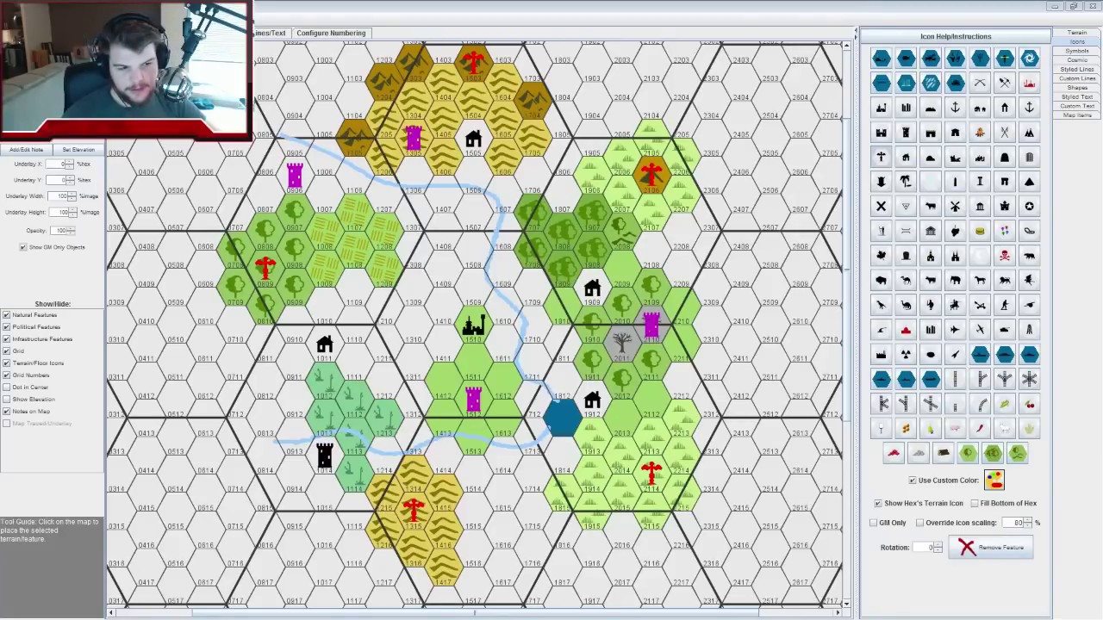
key(alt+Tab)
key(ctrl+Tab)
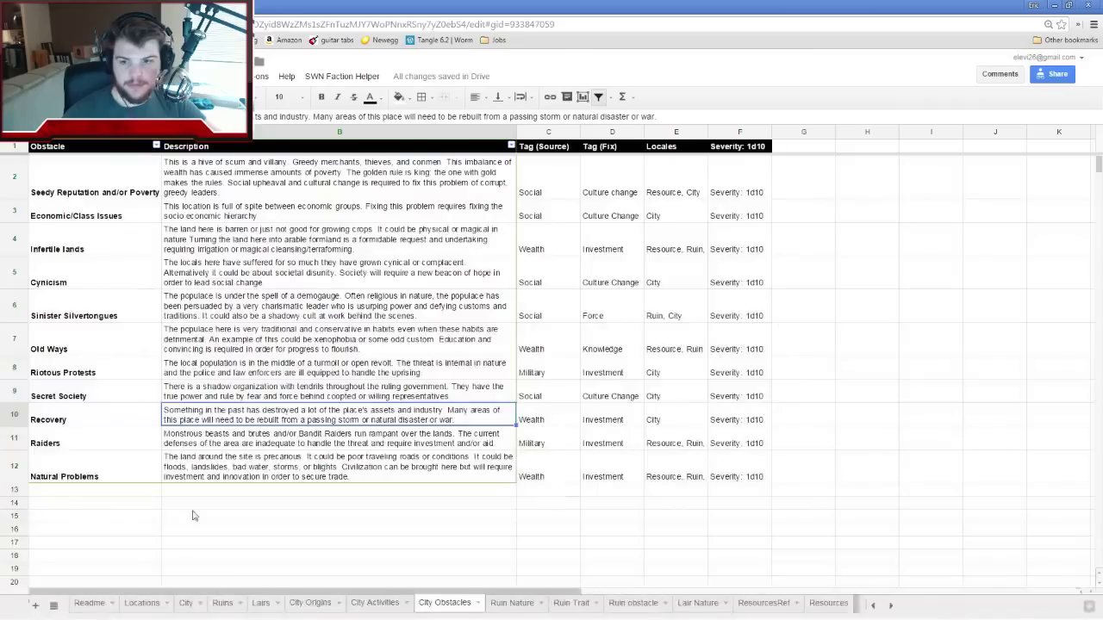
Enter Recovery (4) as Tag 2 of the Militant Rebels city in row 21 of the Locations sheet
click(142, 603)
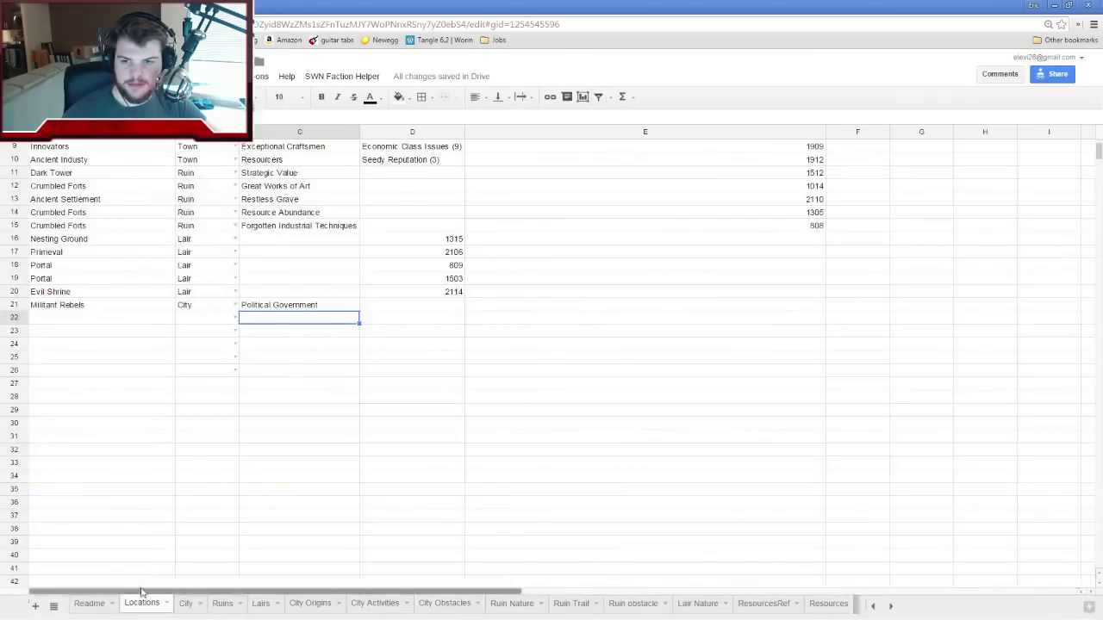
click(406, 301)
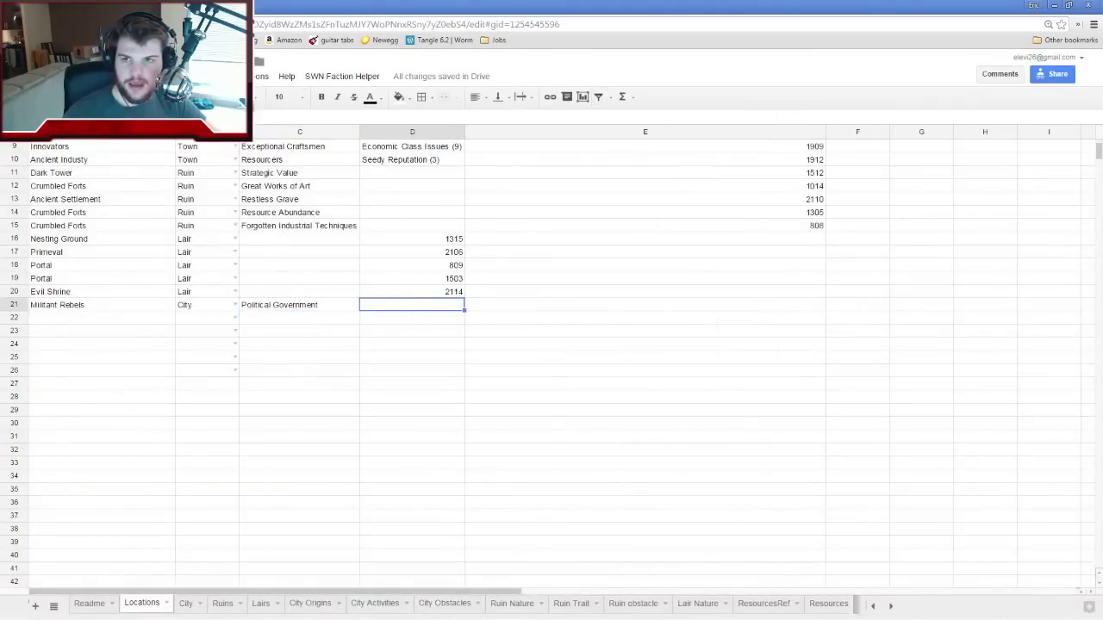
key(ctrl+shift+Tab)
key(ctrl+Tab)
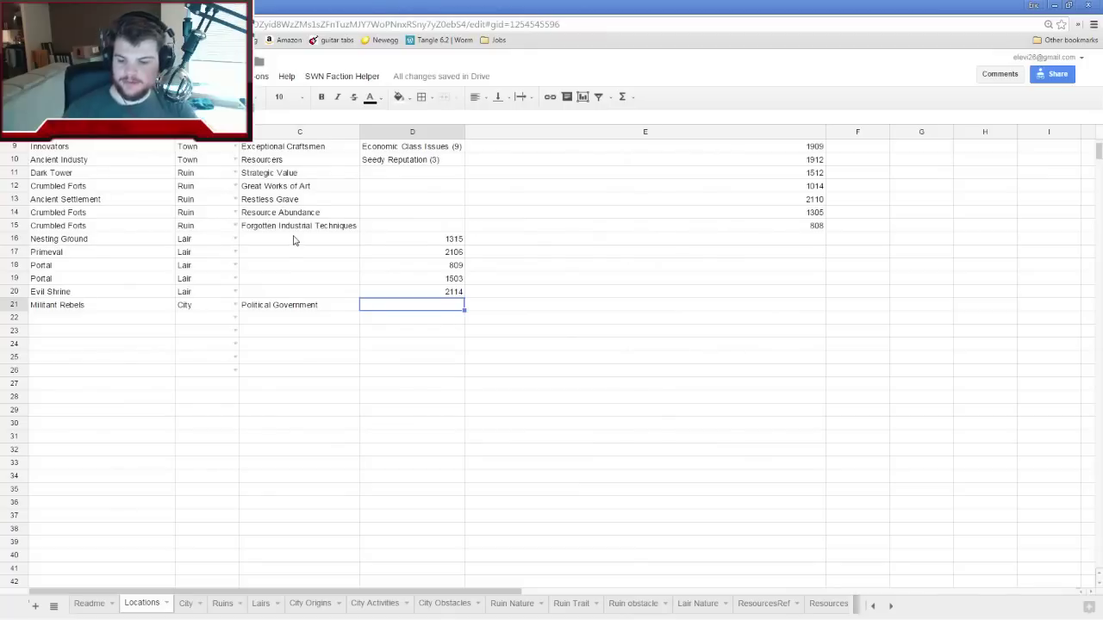
text(Recover)
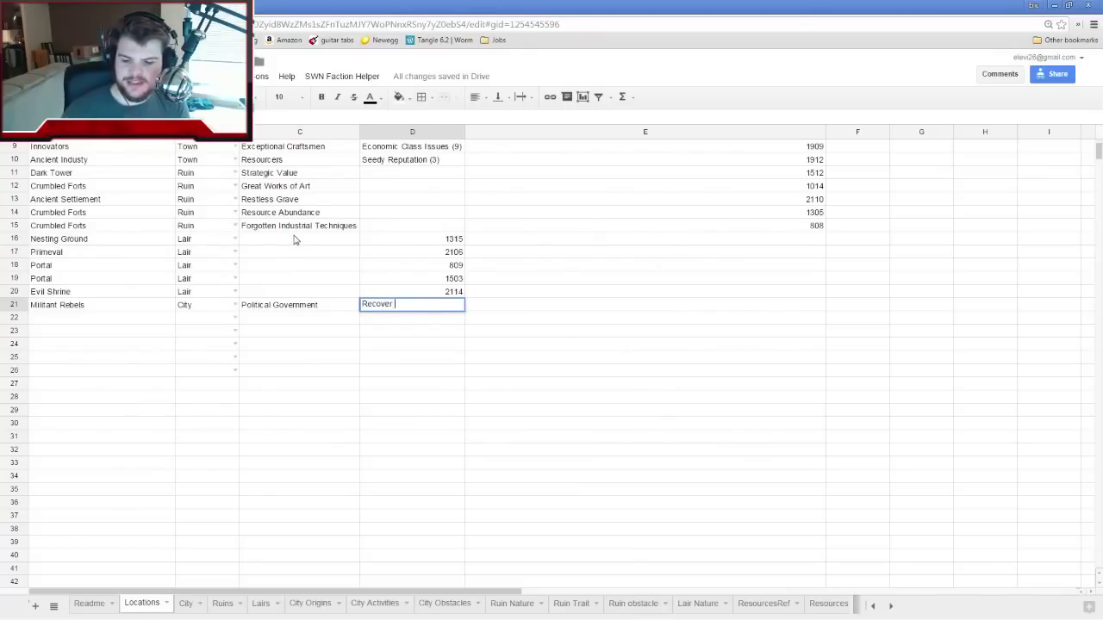
text(y ()
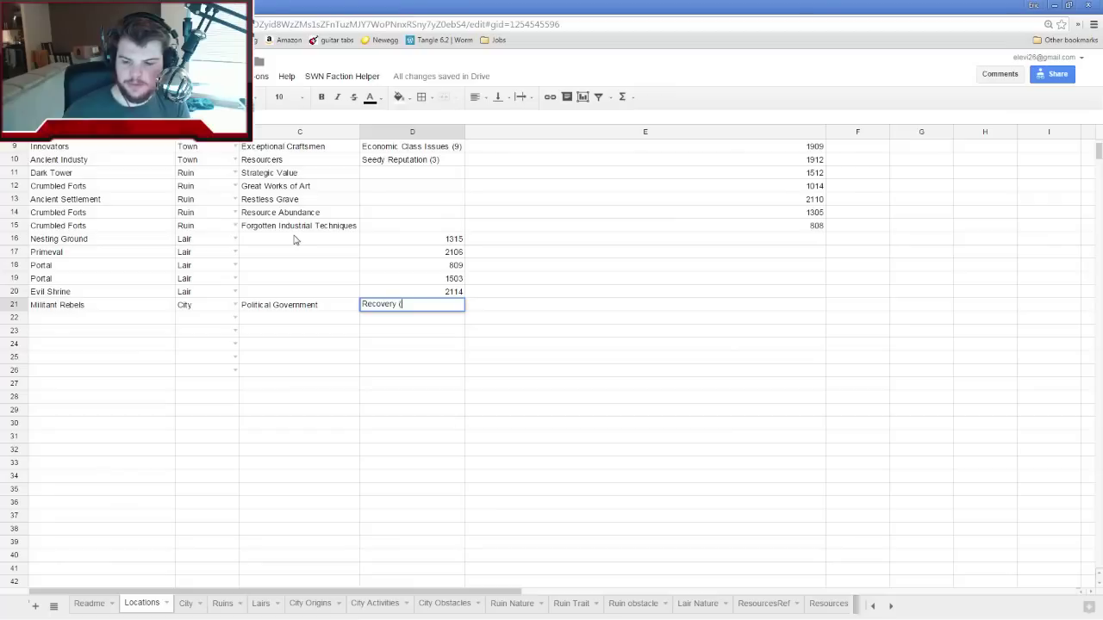
text(4))
key(Return)
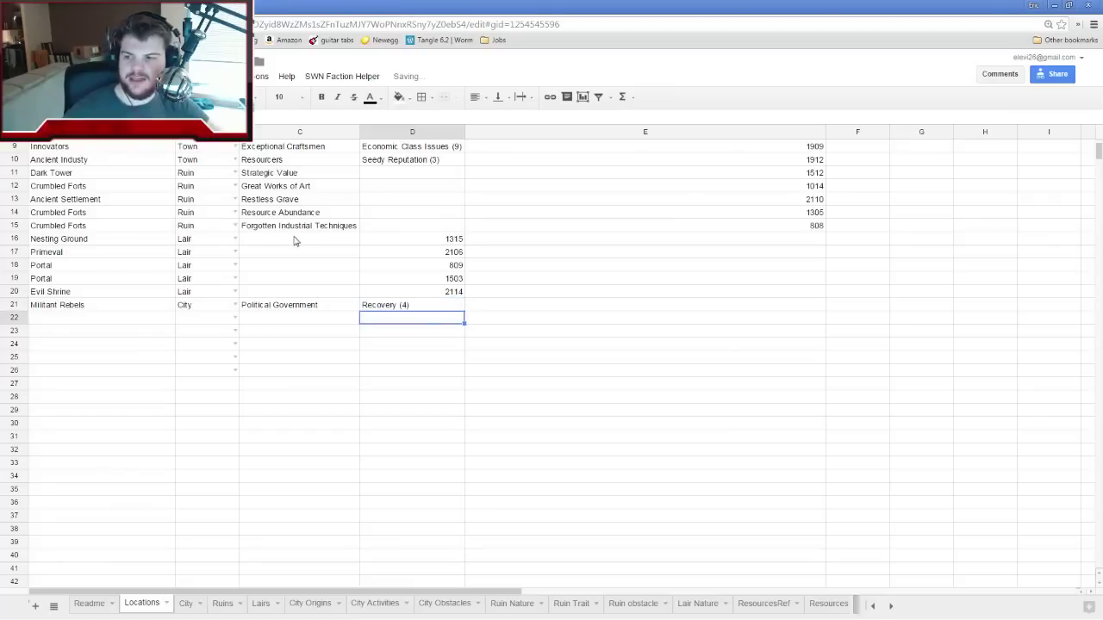
Review the full Locations list from its first row, and look over the hex map
click(435, 357)
scroll(435, 357, up, 3)
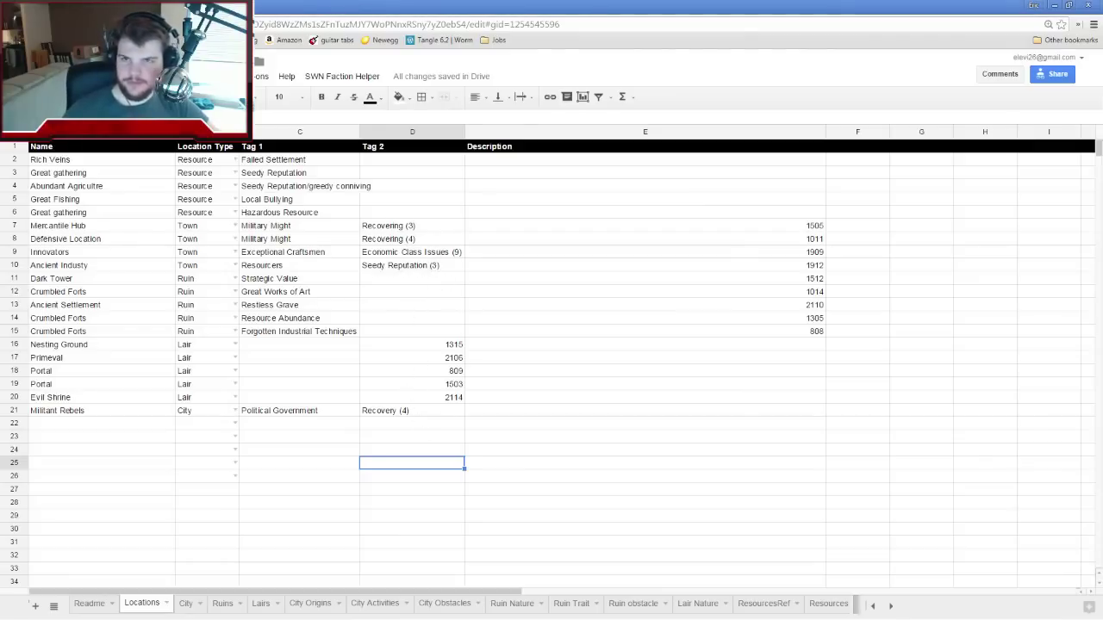
key(ctrl+Tab)
key(ctrl+shift+Tab)
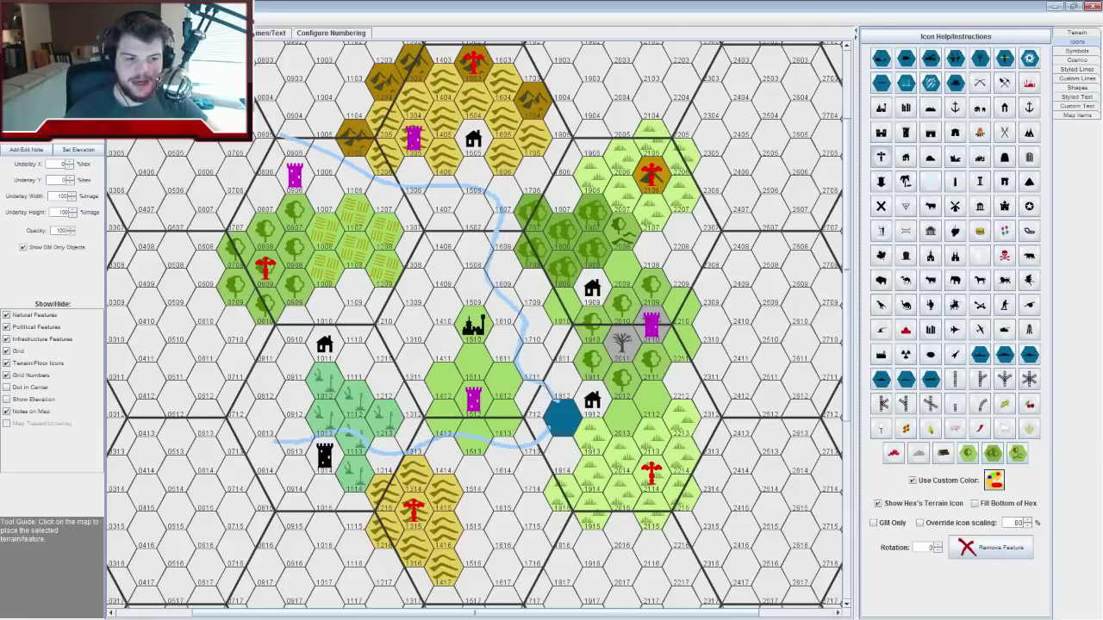
key(alt+Tab)
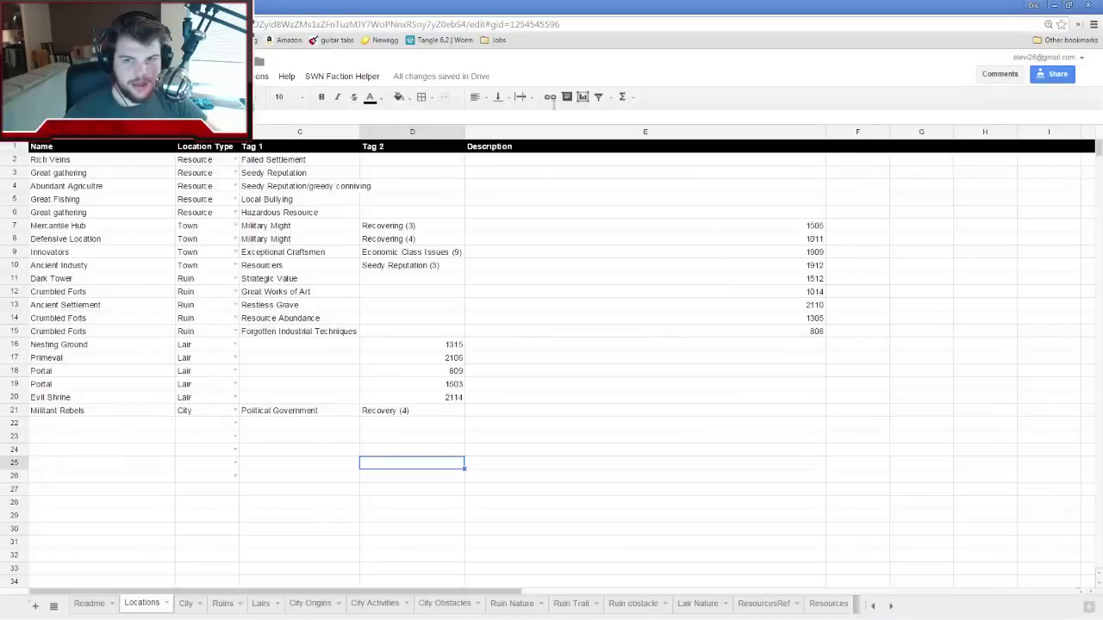
Restore the spreadsheet to a smaller window beside the hex map, and compare the listed locations and hex numbers with the map
click(1068, 5)
drag(674, 31, 1048, 32)
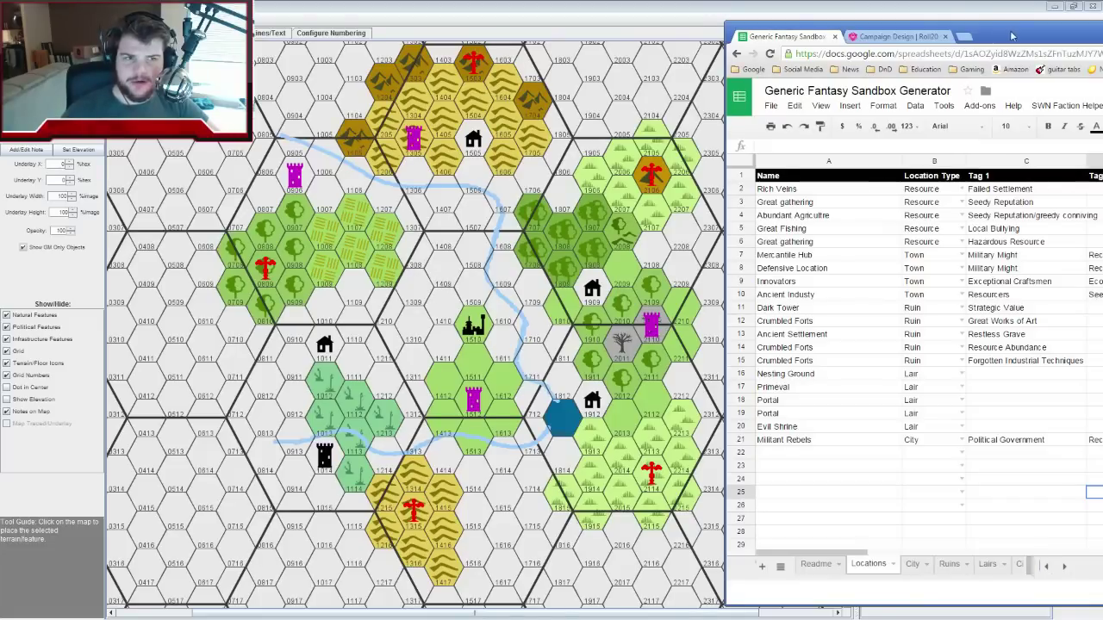
drag(1013, 36, 801, 37)
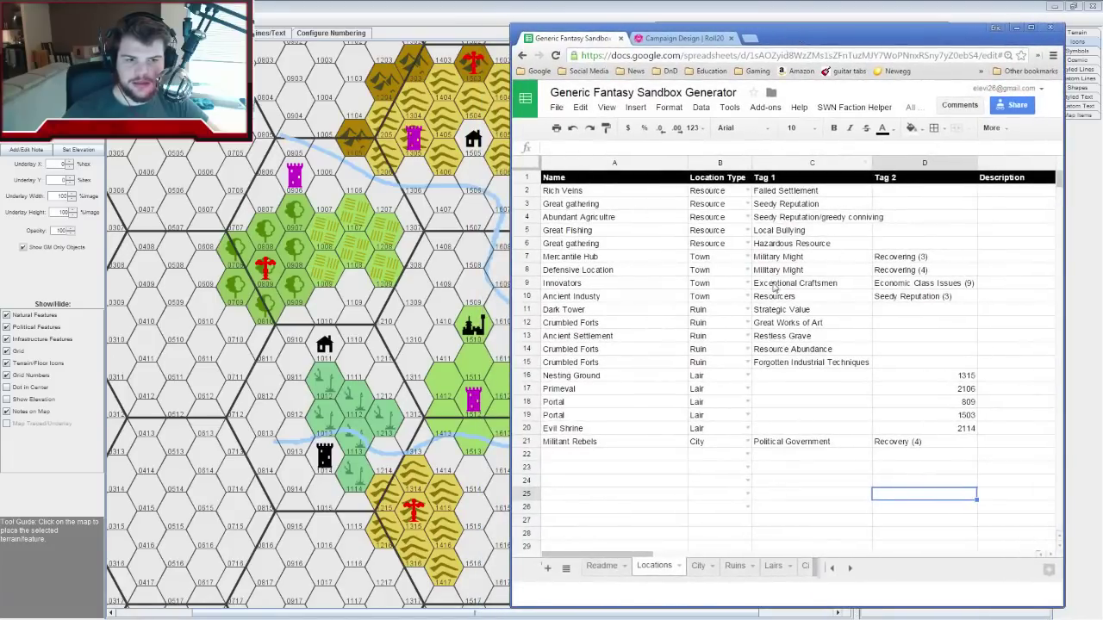
drag(637, 555, 713, 520)
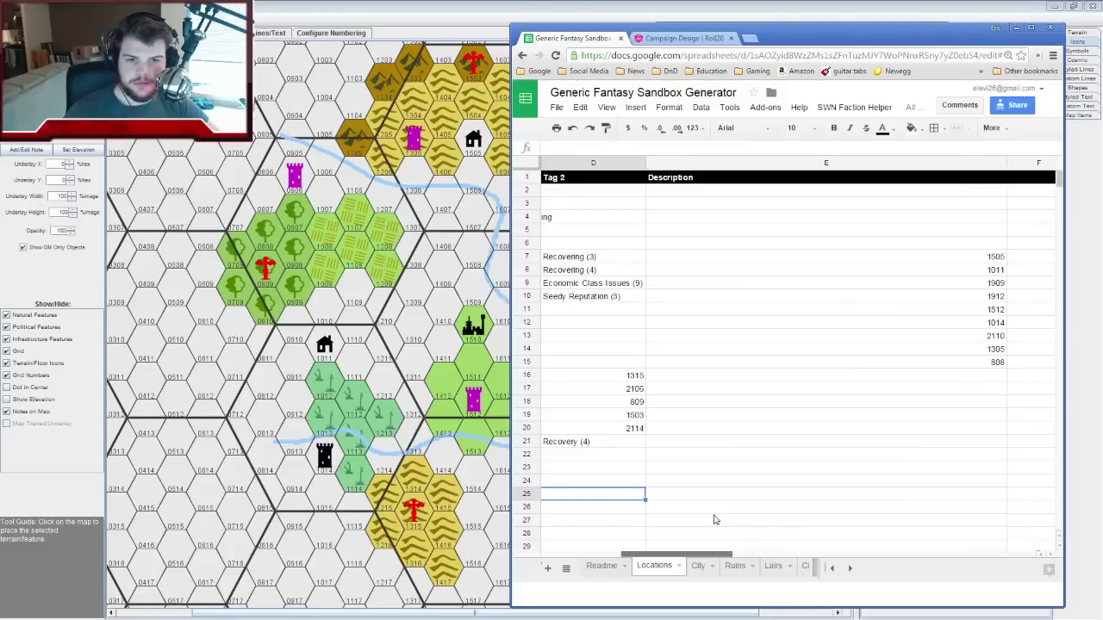
drag(713, 519, 666, 521)
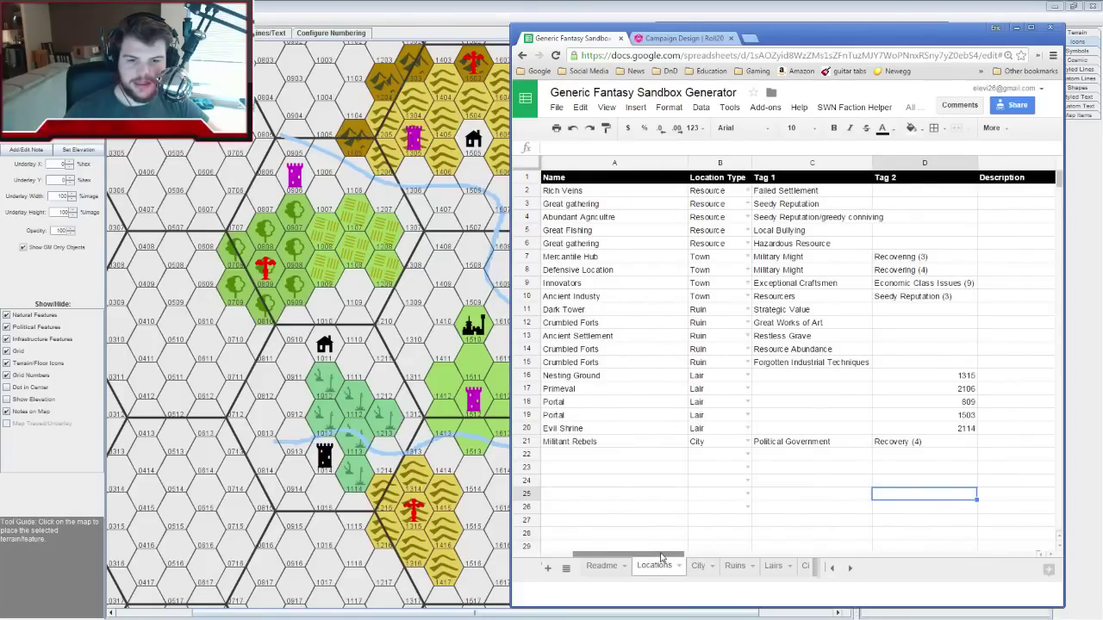
Set the hex number of the Crumbled Forts ruin tagged Forgotten Industrial Techniques to 0906 in row 15
drag(661, 558, 760, 554)
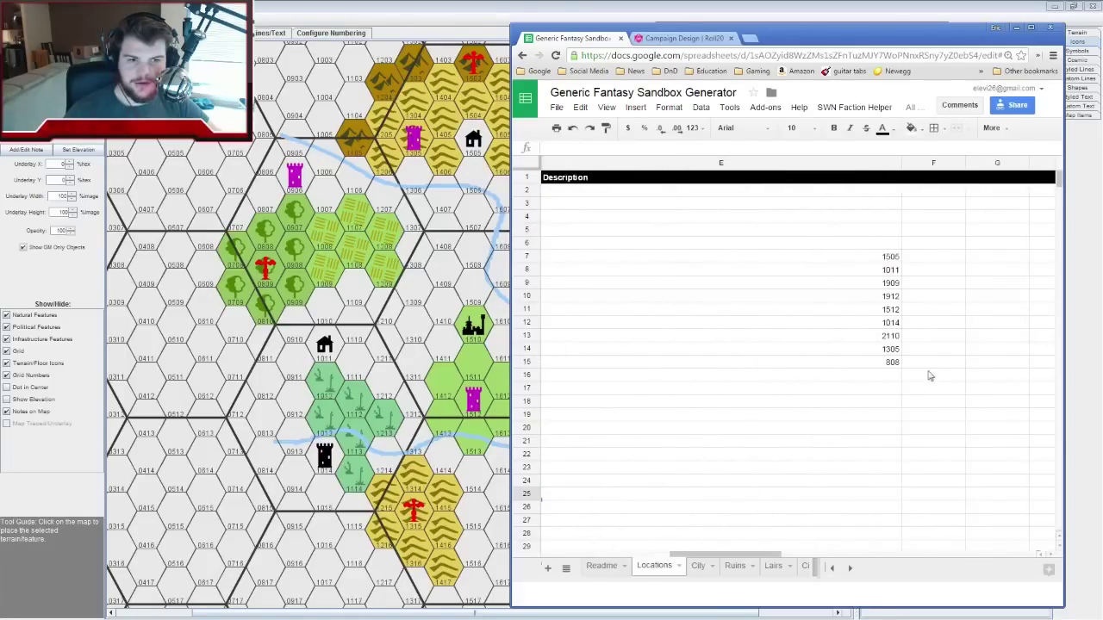
click(884, 353)
click(885, 366)
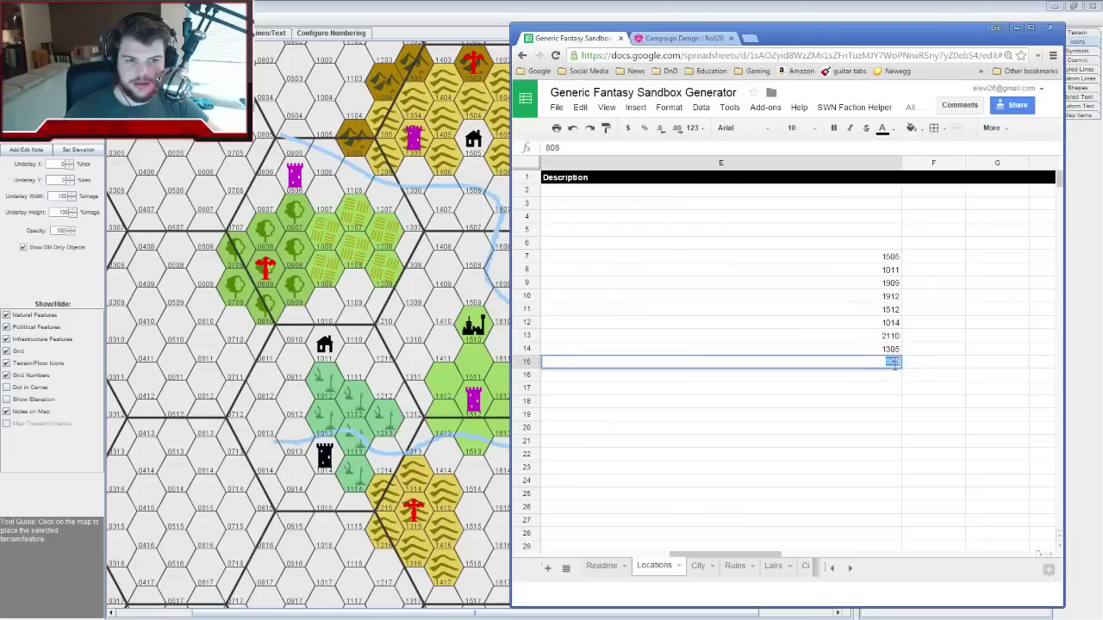
text(0906)
key(Return)
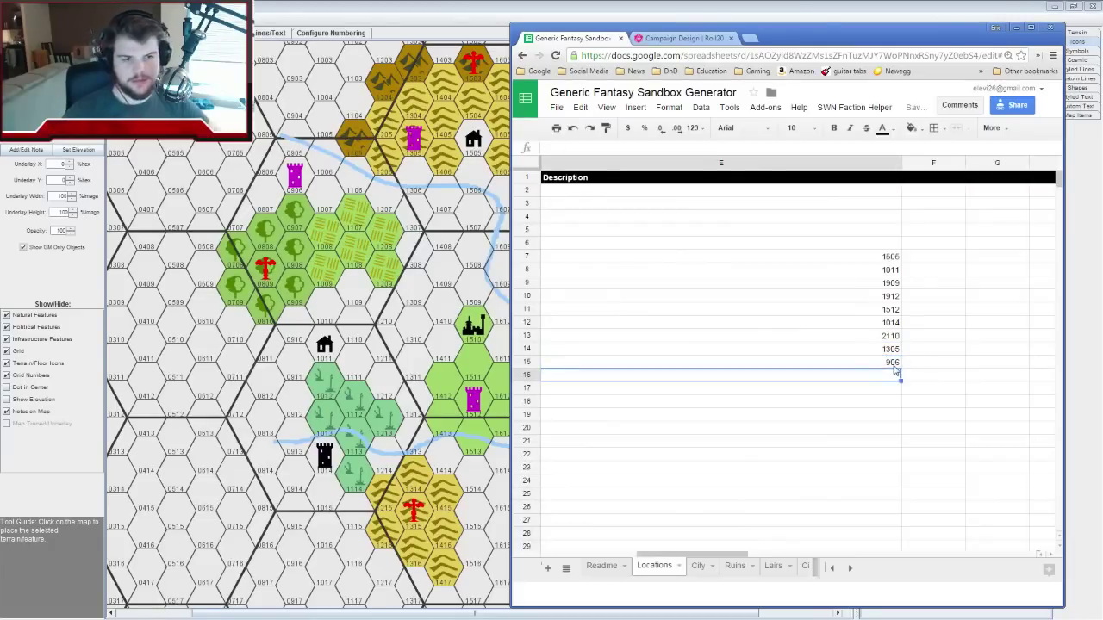
click(894, 366)
drag(719, 558, 629, 558)
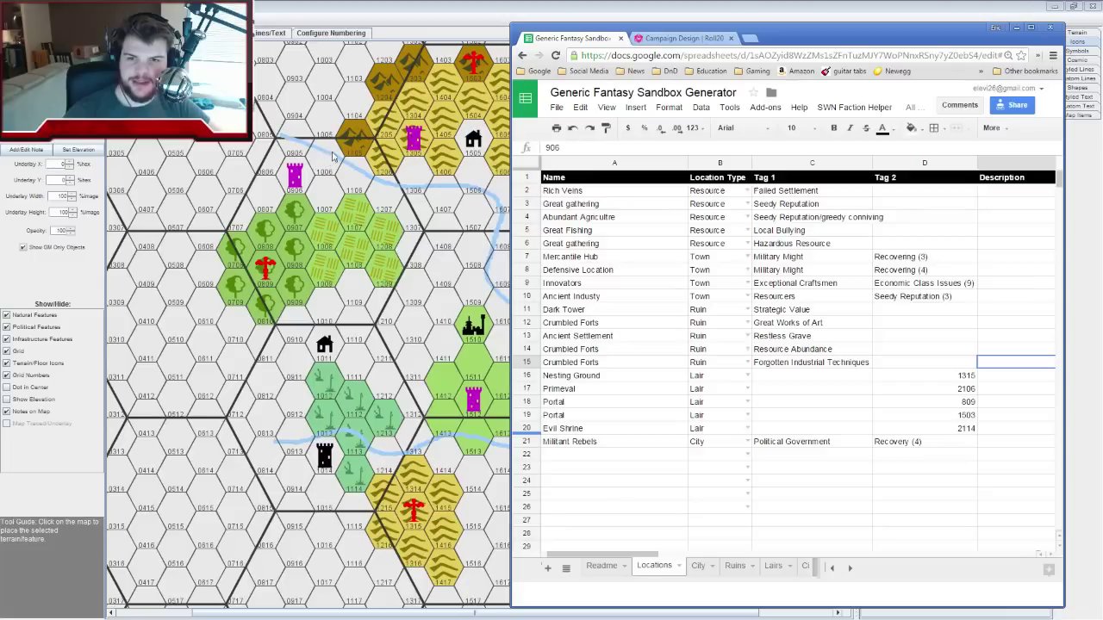
Bring the hex map forward and paint sandy hills terrain around the ruin in hex 0906 and eastward beside the river to hex 1307
click(1016, 30)
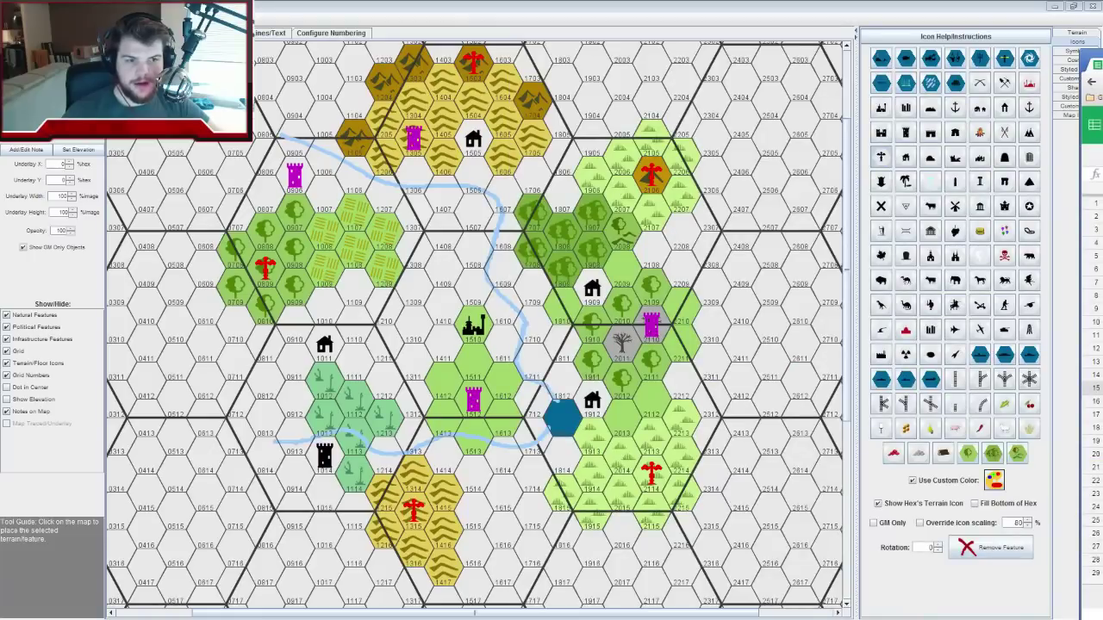
click(1076, 32)
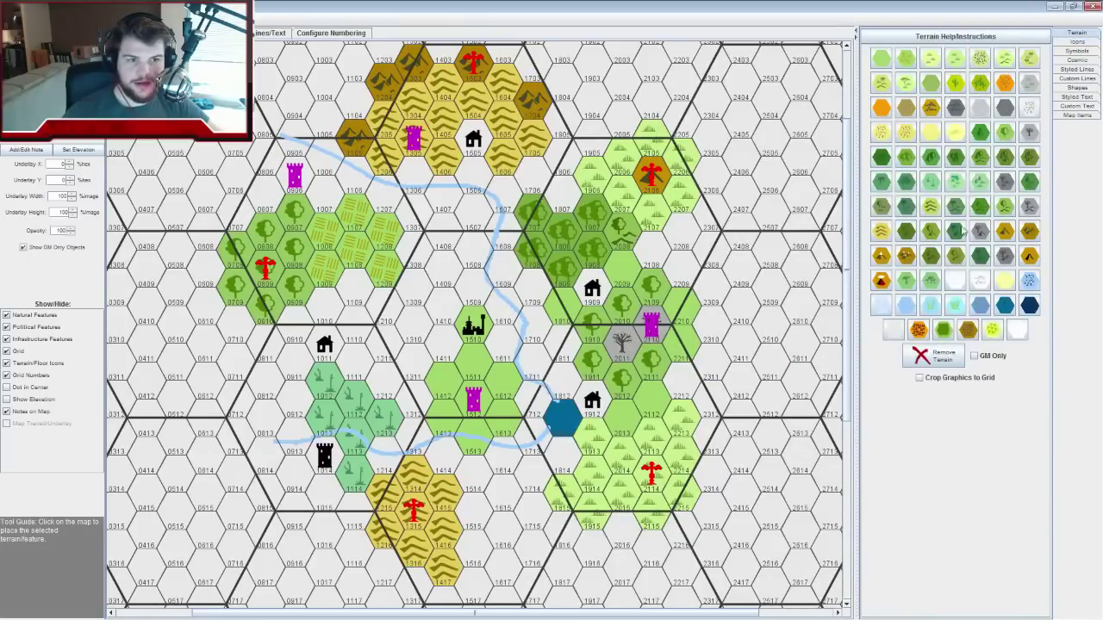
click(880, 231)
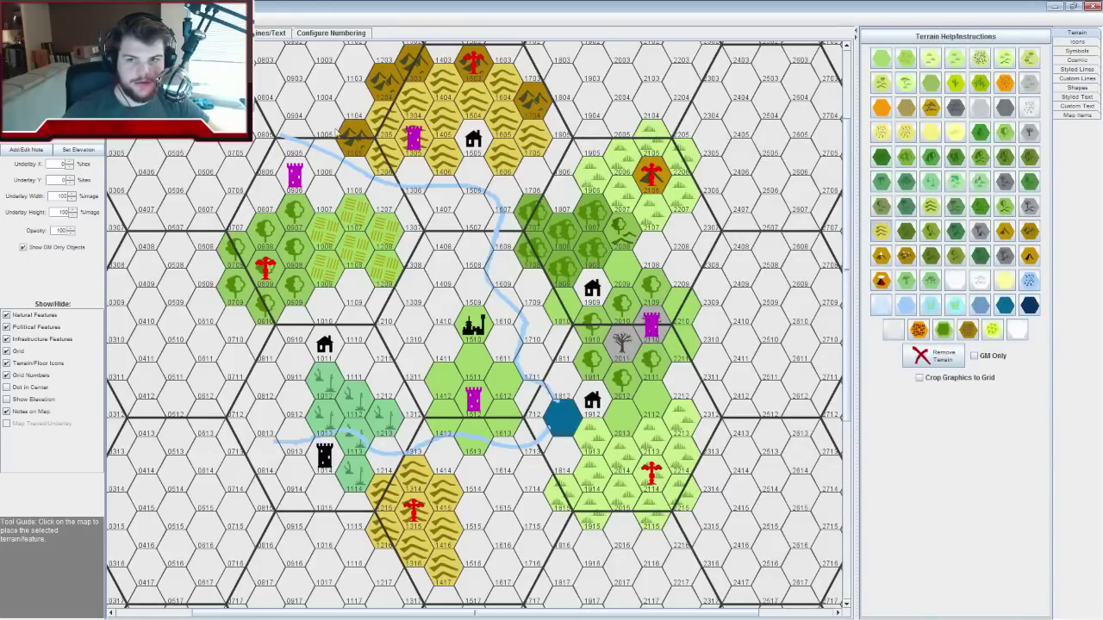
click(295, 138)
click(324, 159)
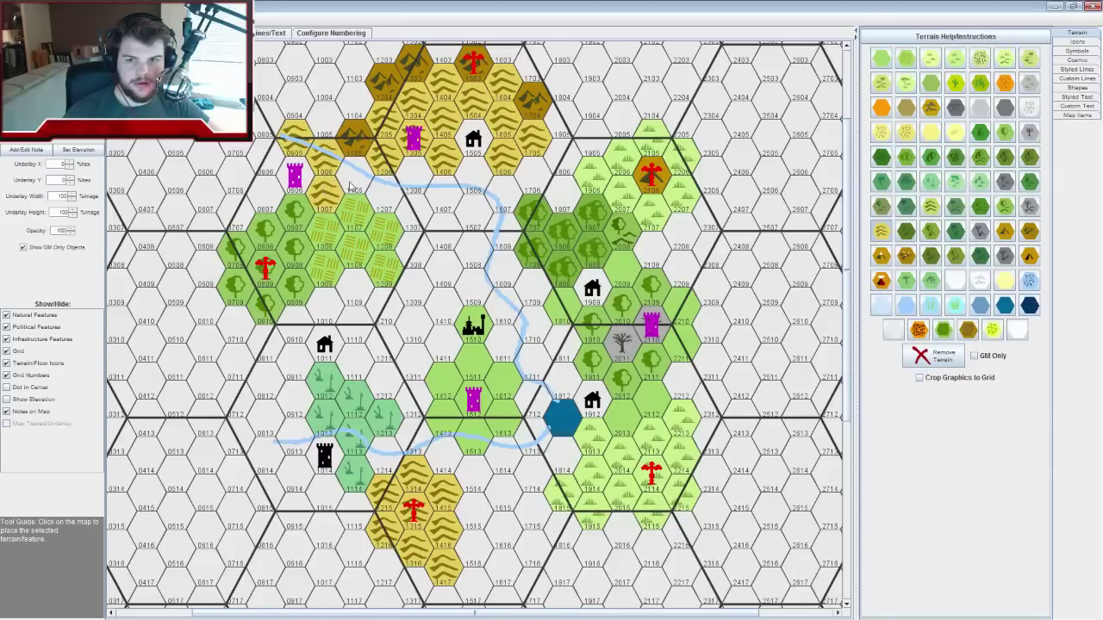
click(349, 185)
click(274, 169)
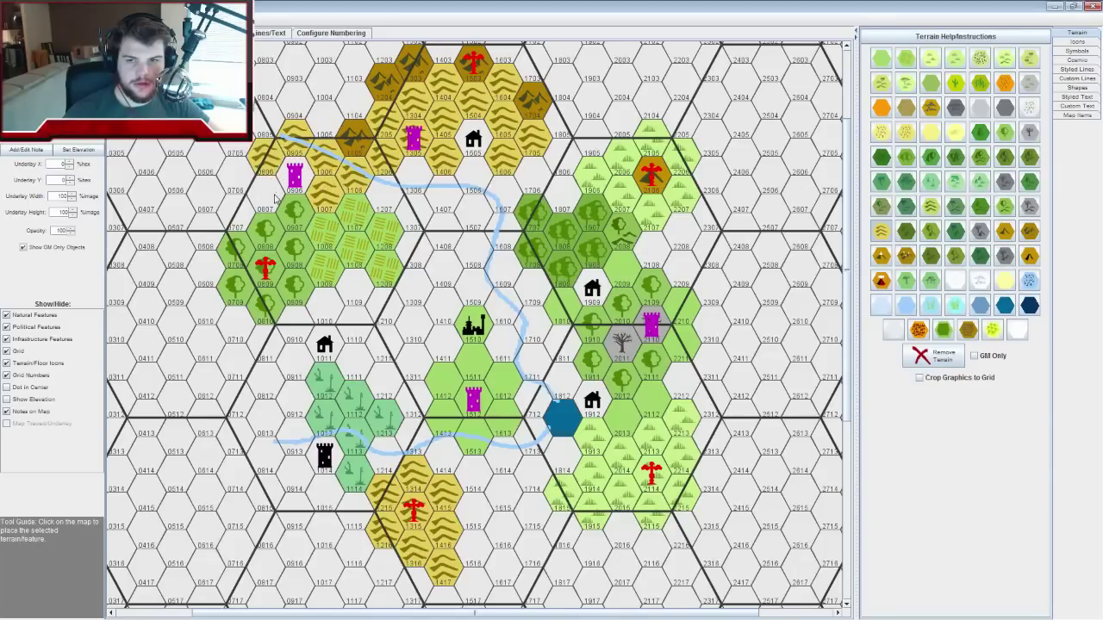
click(277, 197)
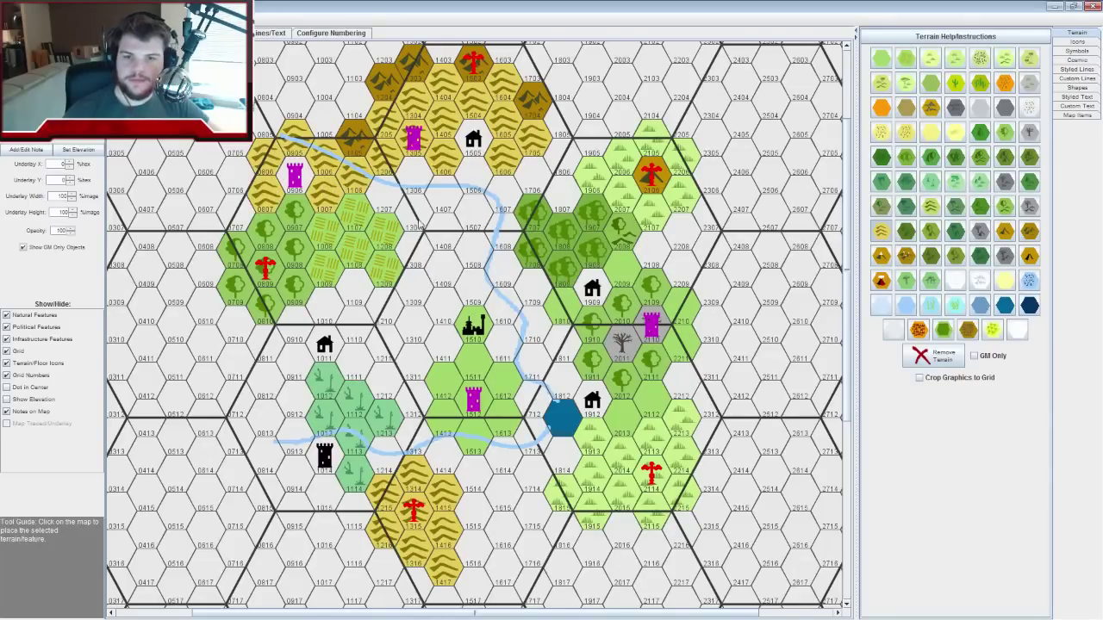
click(393, 200)
click(428, 175)
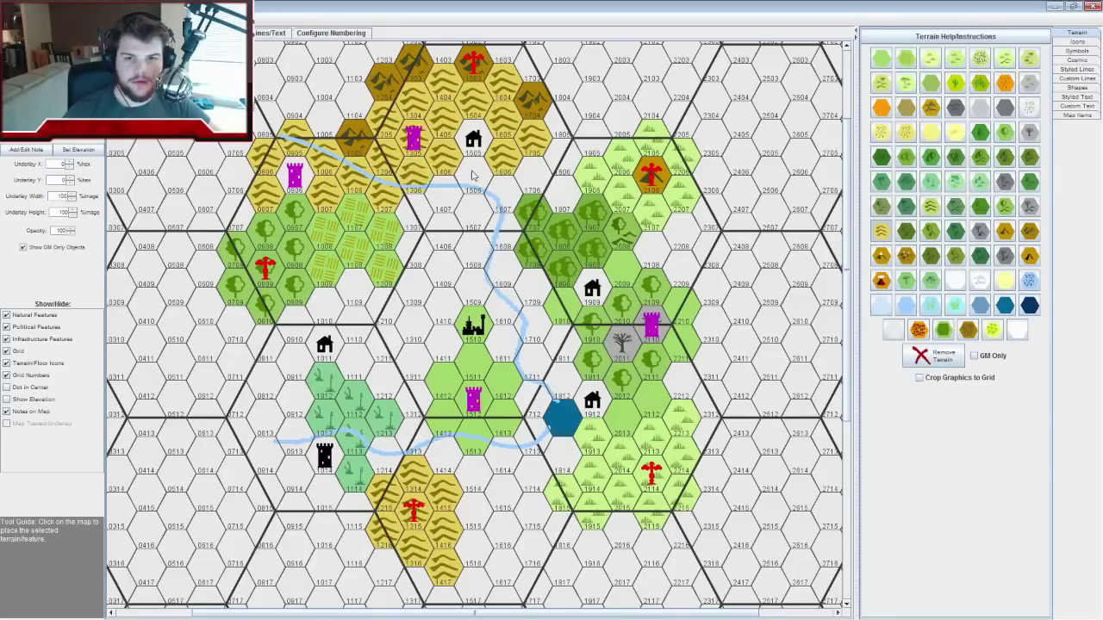
click(422, 220)
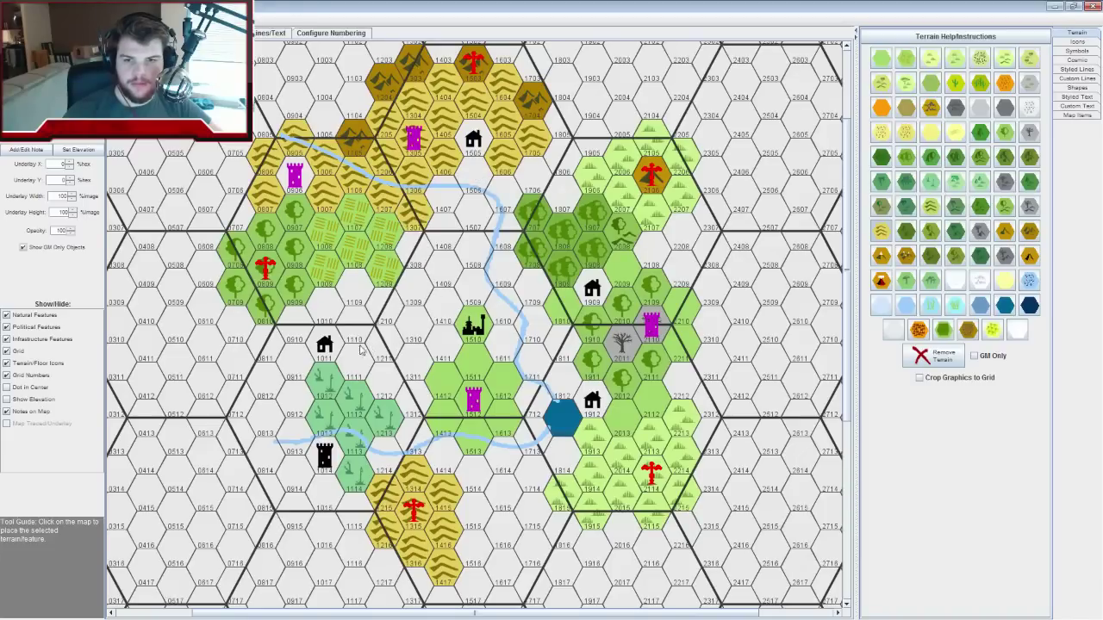
Paint grassland in the empty hexes around the town in 1011 and marsh around the ruin in 1014
click(955, 57)
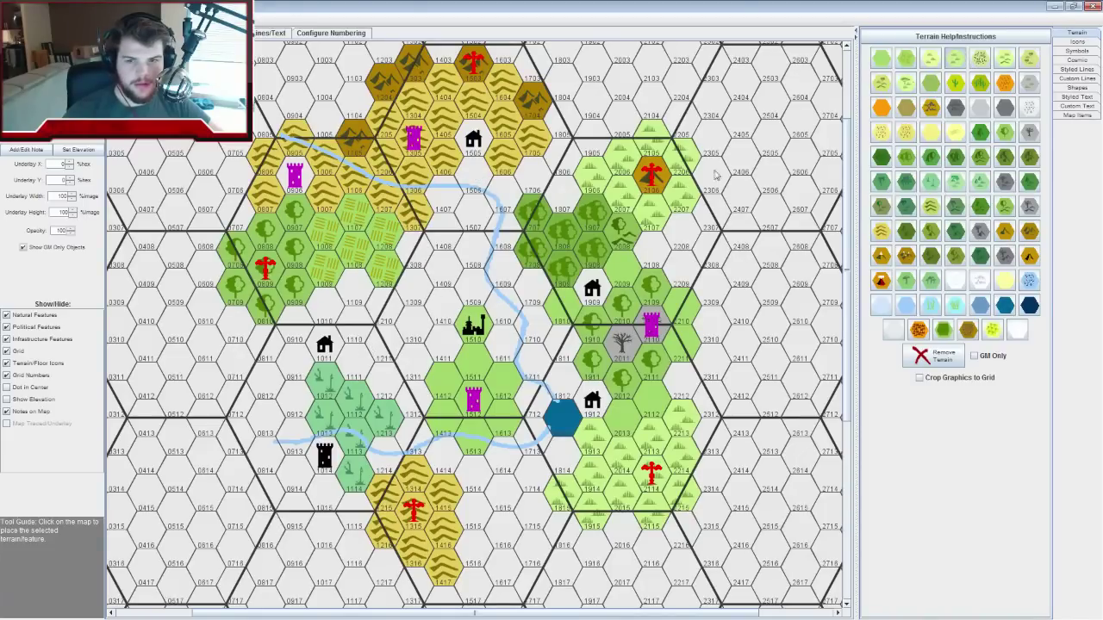
mouse_move(301, 325)
mouse_down()
mouse_move(351, 303)
mouse_move(354, 335)
mouse_move(378, 318)
mouse_move(395, 355)
mouse_move(355, 375)
mouse_move(262, 354)
mouse_move(297, 398)
mouse_up()
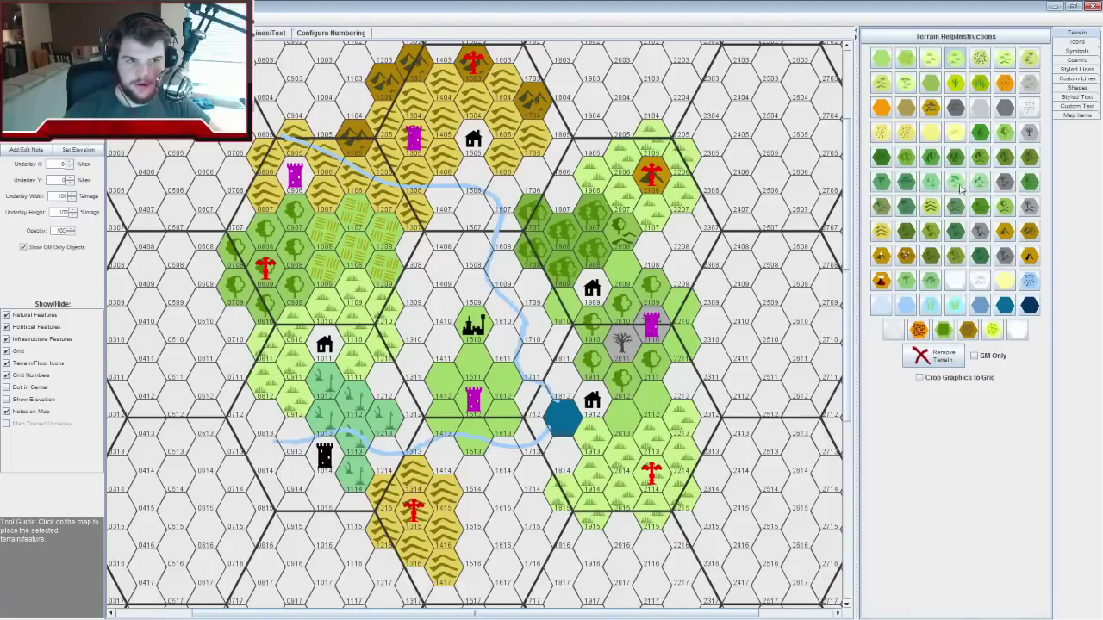
click(930, 183)
mouse_move(292, 431)
mouse_down()
mouse_move(263, 440)
mouse_move(253, 411)
mouse_move(254, 440)
mouse_move(297, 522)
mouse_move(346, 515)
mouse_move(344, 498)
mouse_move(323, 493)
mouse_move(364, 456)
mouse_move(378, 462)
mouse_move(409, 442)
mouse_move(402, 401)
mouse_move(383, 389)
mouse_move(378, 401)
mouse_move(435, 437)
mouse_up()
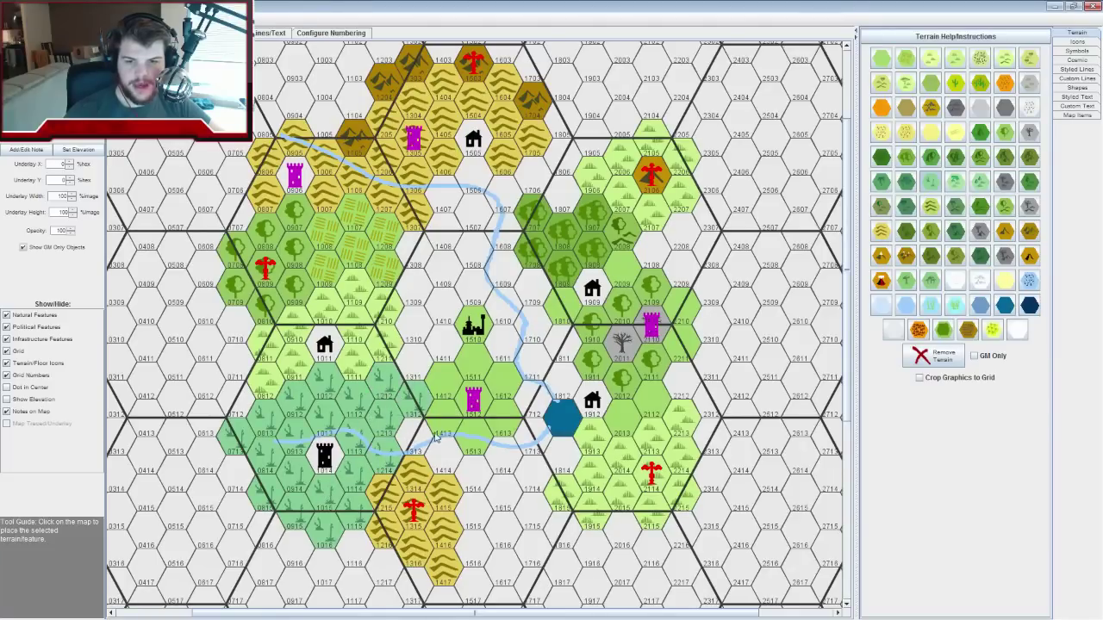
Paint green hills in hexes 1211, 1212, 1311 and 1312, between the 1011 town and the 1512 ruin
click(931, 207)
drag(418, 398, 394, 385)
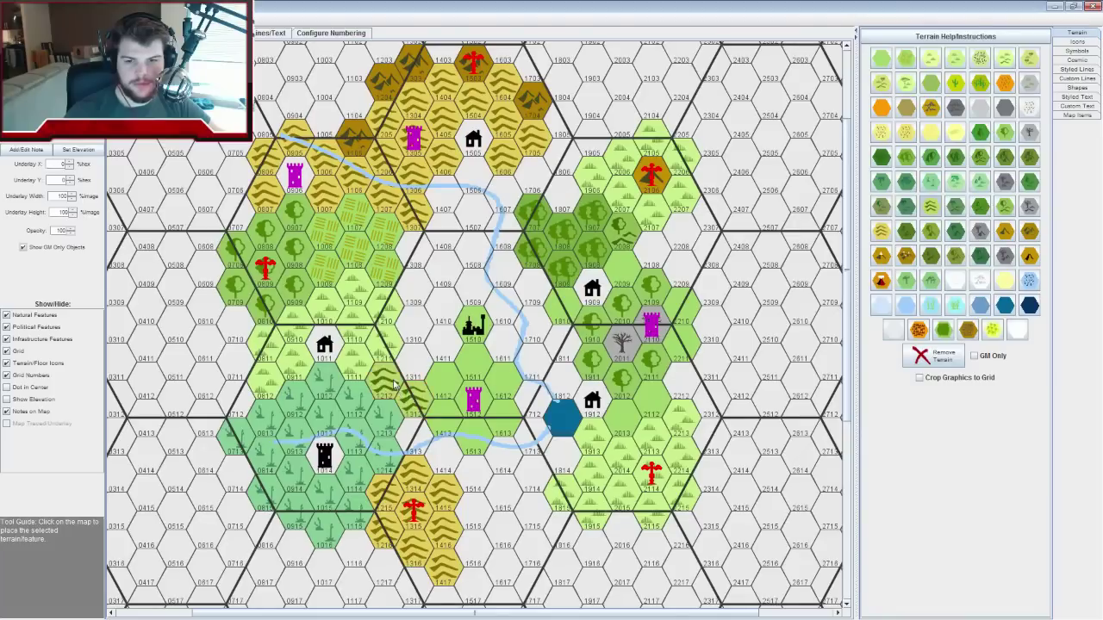
click(388, 362)
click(413, 373)
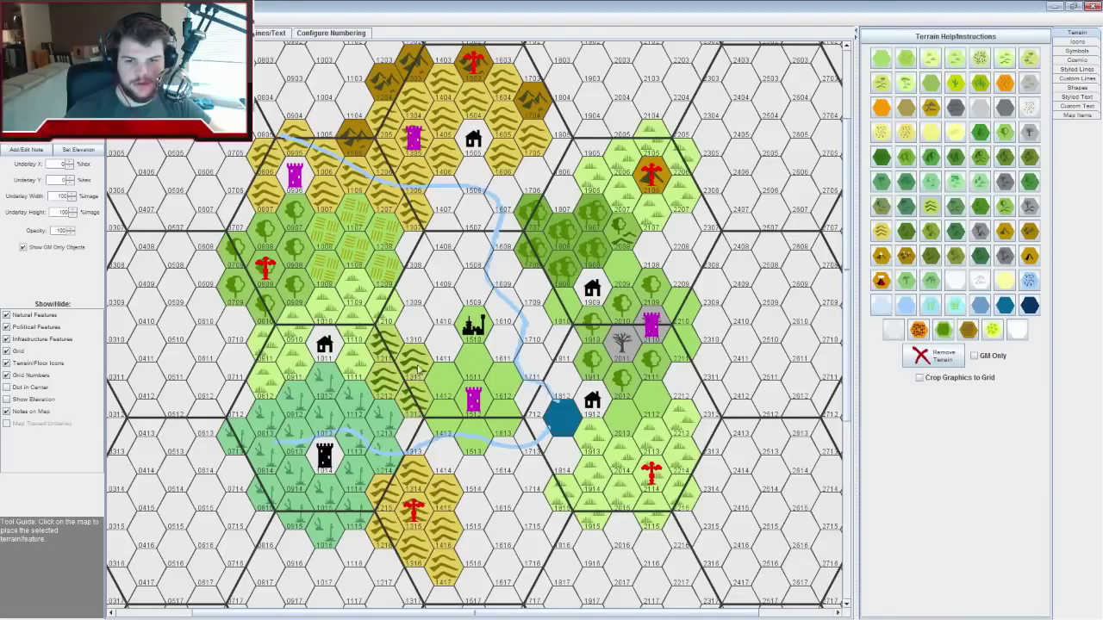
Surround the city in hex 1510 with farmland and draw a thin river branch from the main river through the city and back
click(904, 57)
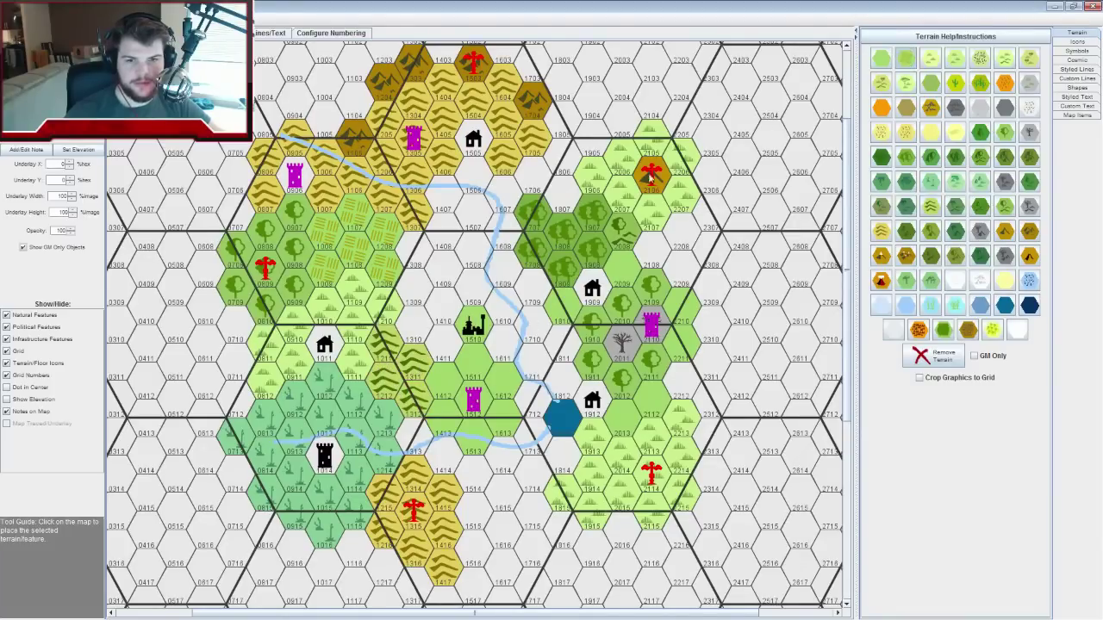
mouse_move(437, 338)
mouse_down()
mouse_move(458, 294)
mouse_move(487, 287)
mouse_move(506, 311)
mouse_move(504, 349)
mouse_up()
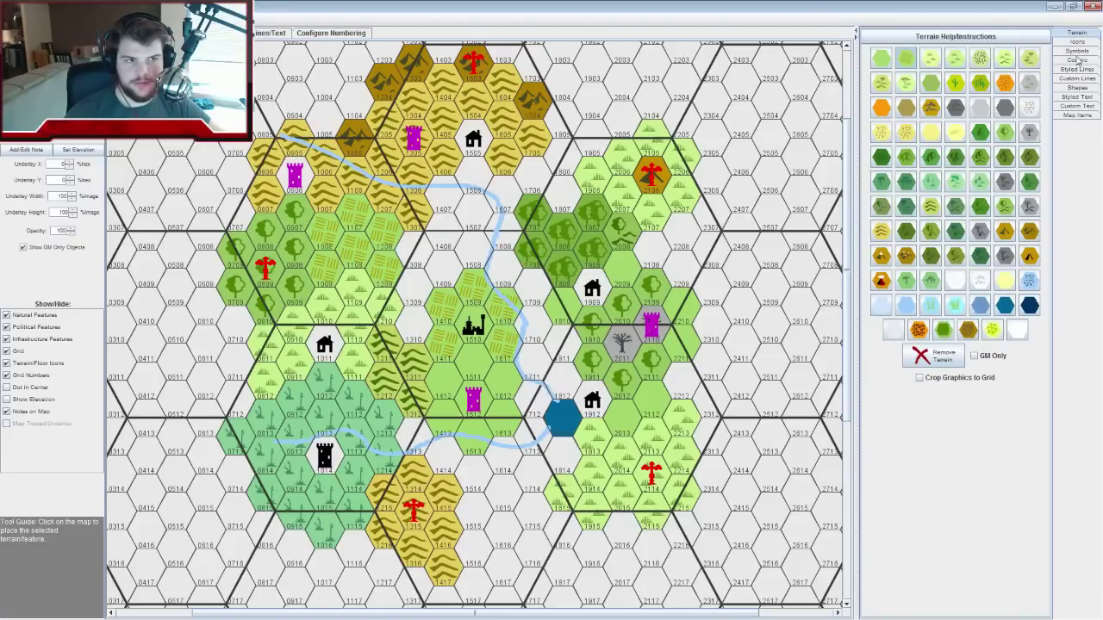
click(1076, 59)
click(1077, 69)
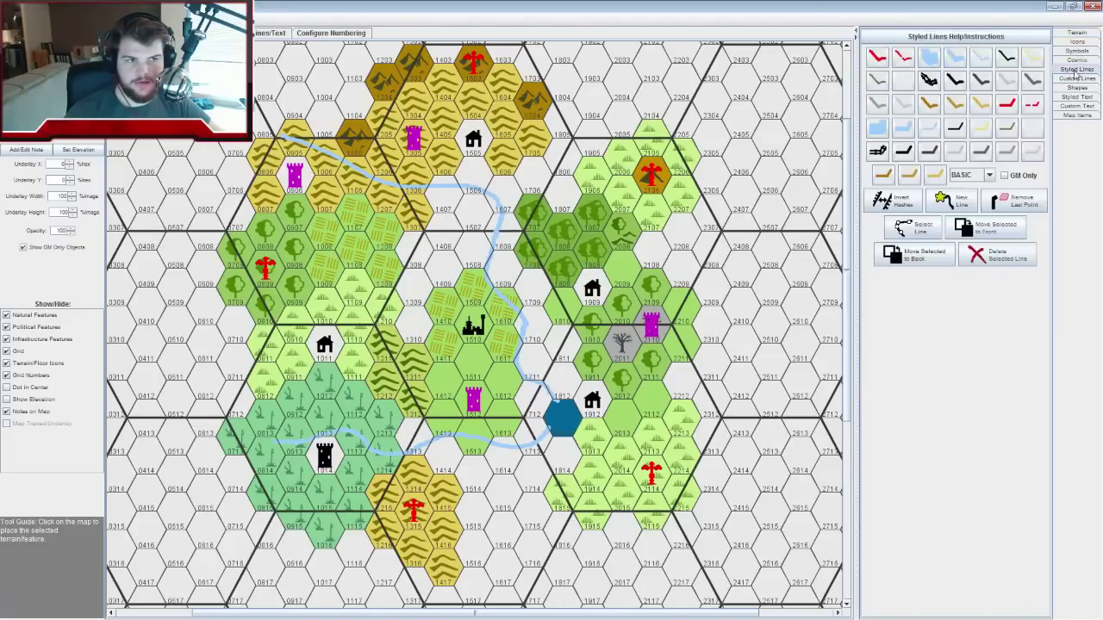
click(987, 63)
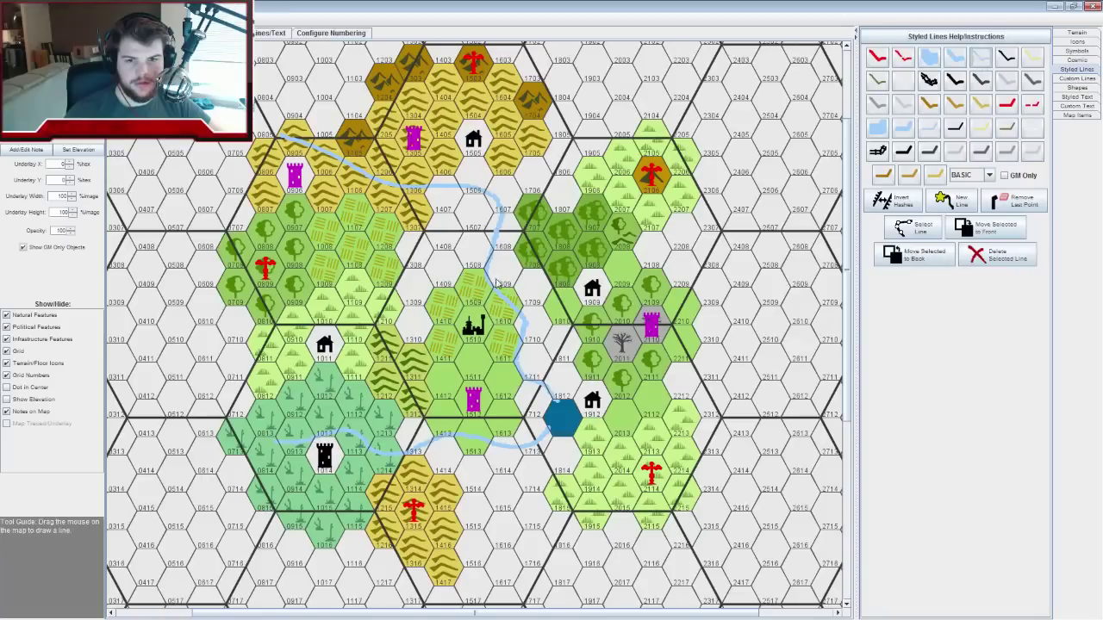
mouse_move(484, 279)
mouse_down()
mouse_move(467, 340)
mouse_move(522, 377)
mouse_up()
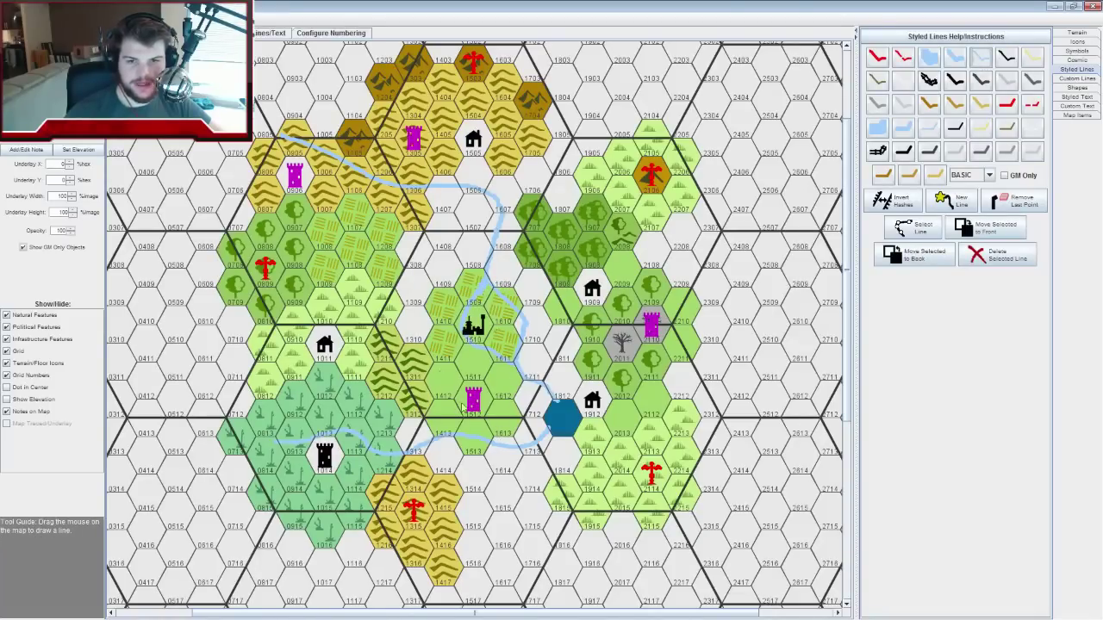
Paint grassland below the northern hills from hex 1806 westward, and fill the empty hexes around the city's farmland and the rivers with plain grass
click(1064, 32)
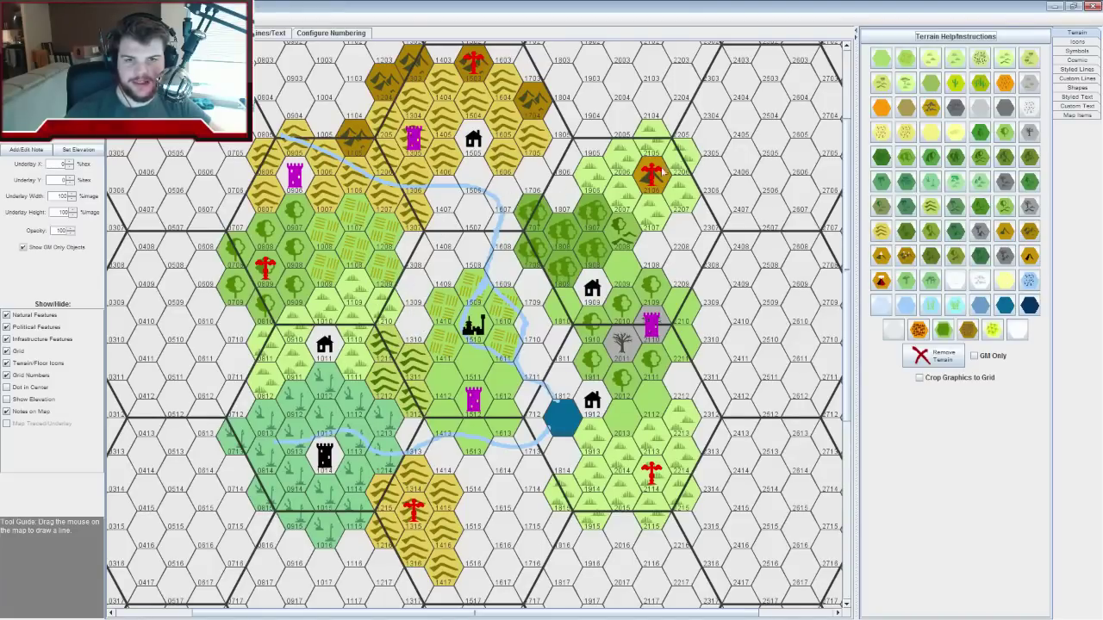
click(930, 58)
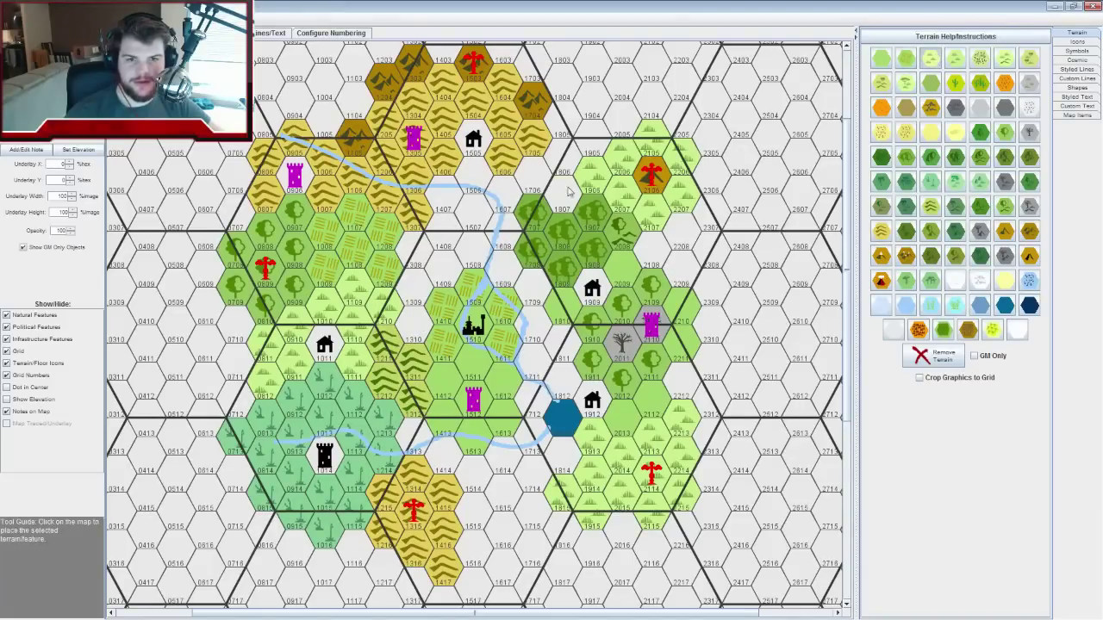
mouse_move(569, 191)
mouse_down()
mouse_move(562, 164)
mouse_move(510, 189)
mouse_move(482, 179)
mouse_move(462, 205)
mouse_up()
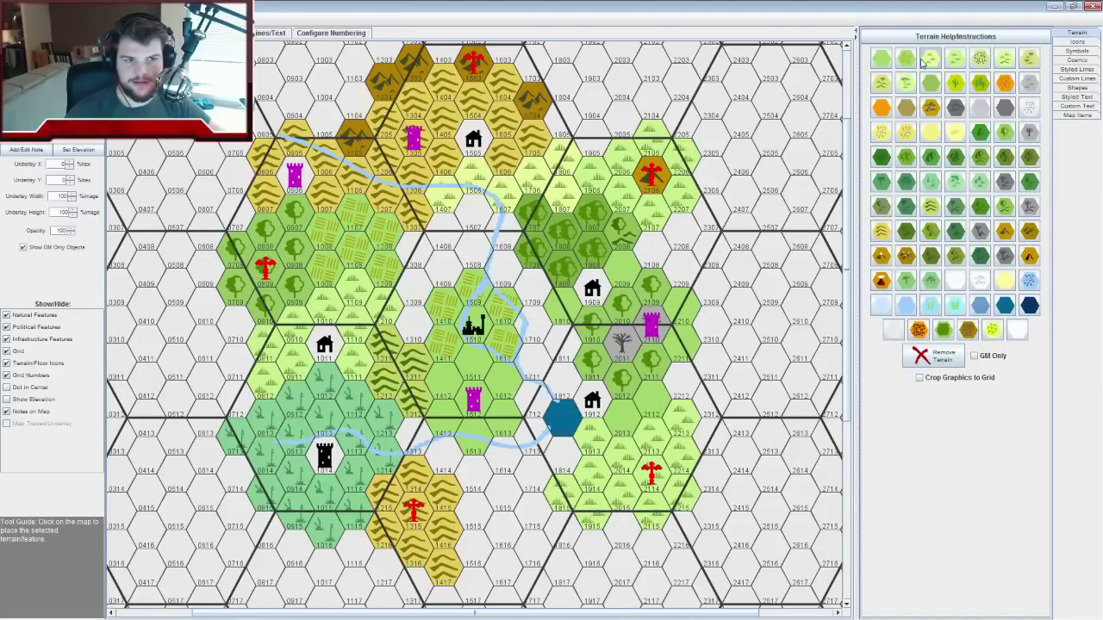
click(882, 57)
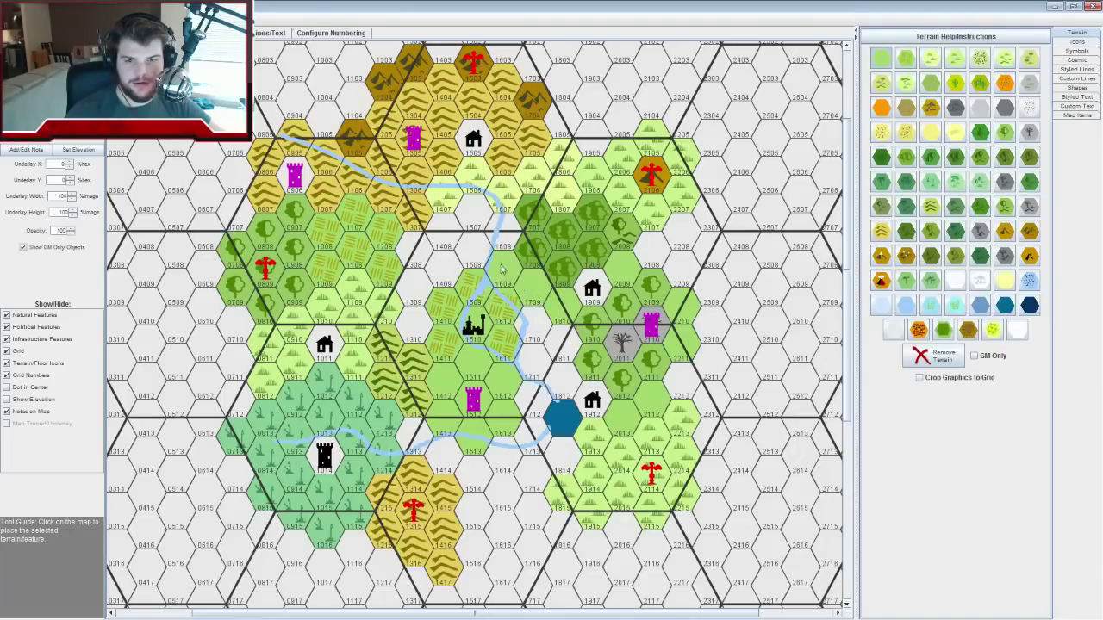
mouse_move(502, 269)
mouse_down()
mouse_move(467, 218)
mouse_move(432, 250)
mouse_move(409, 300)
mouse_move(412, 334)
mouse_up()
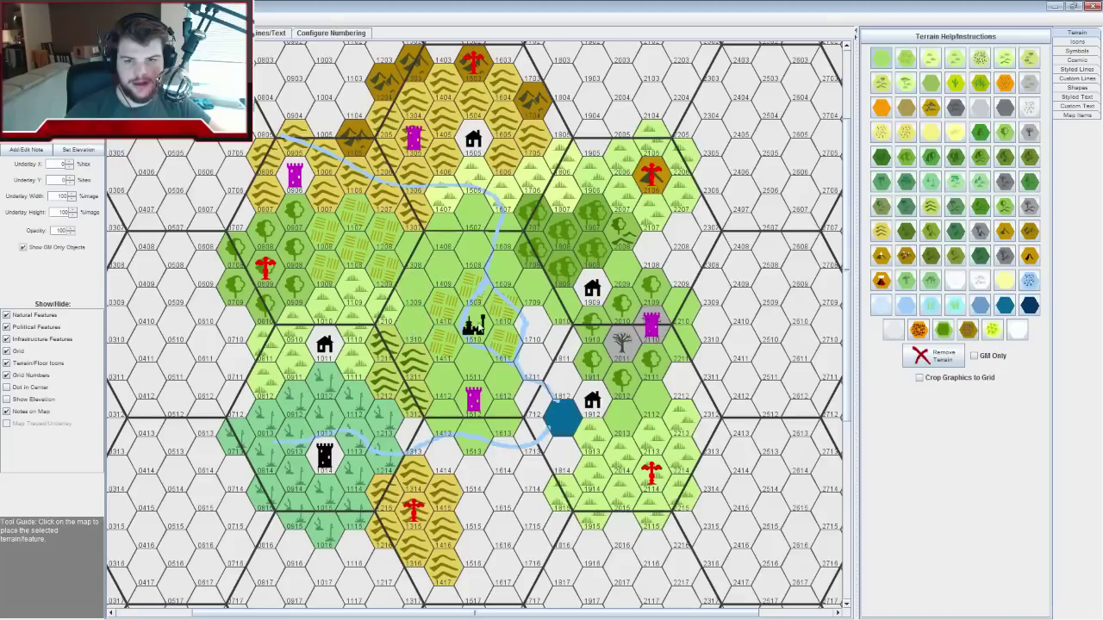
mouse_move(539, 327)
mouse_down()
mouse_move(543, 353)
mouse_move(566, 355)
mouse_move(575, 393)
mouse_move(533, 408)
mouse_move(559, 456)
mouse_move(531, 481)
mouse_move(523, 467)
mouse_move(473, 479)
mouse_move(410, 435)
mouse_up()
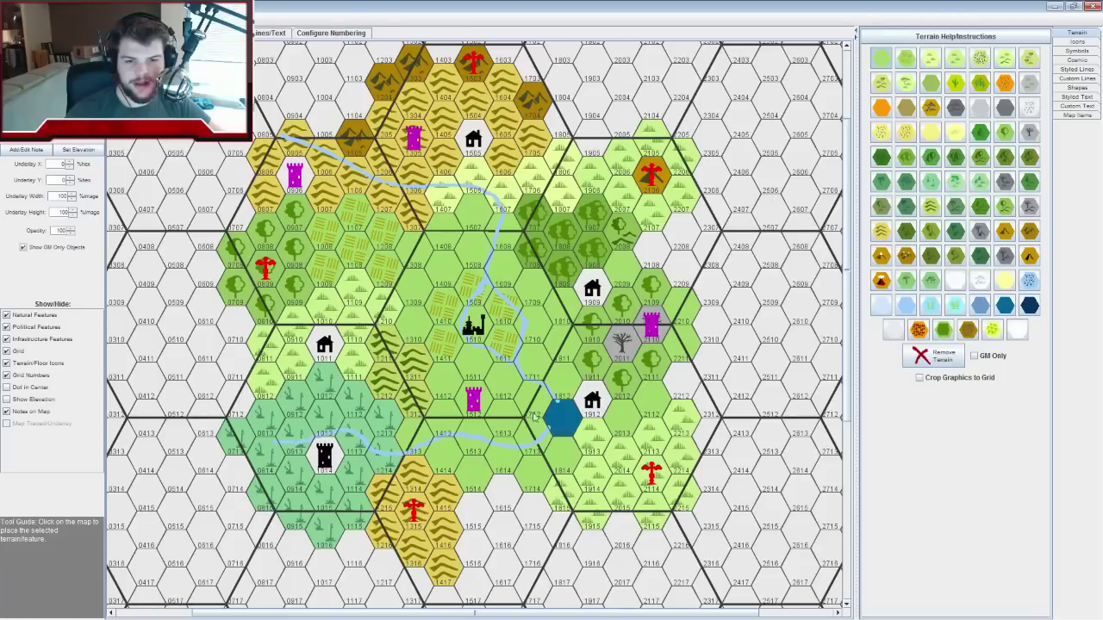
Place light forest in the three hexes between the ruin in 1512 and the lake
click(1003, 132)
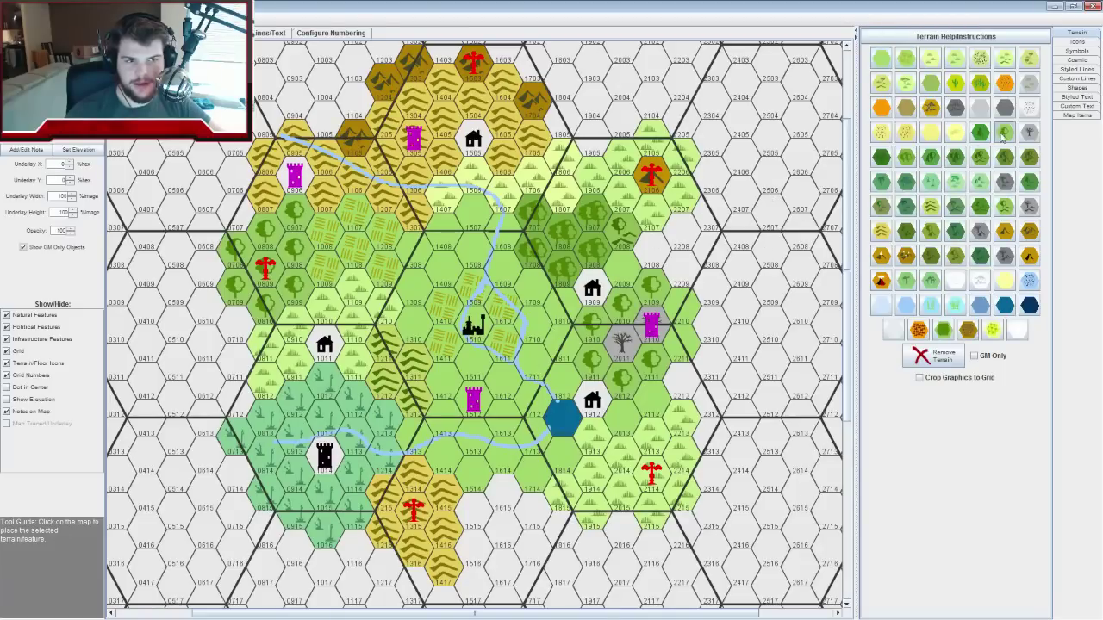
click(523, 404)
click(509, 422)
click(511, 397)
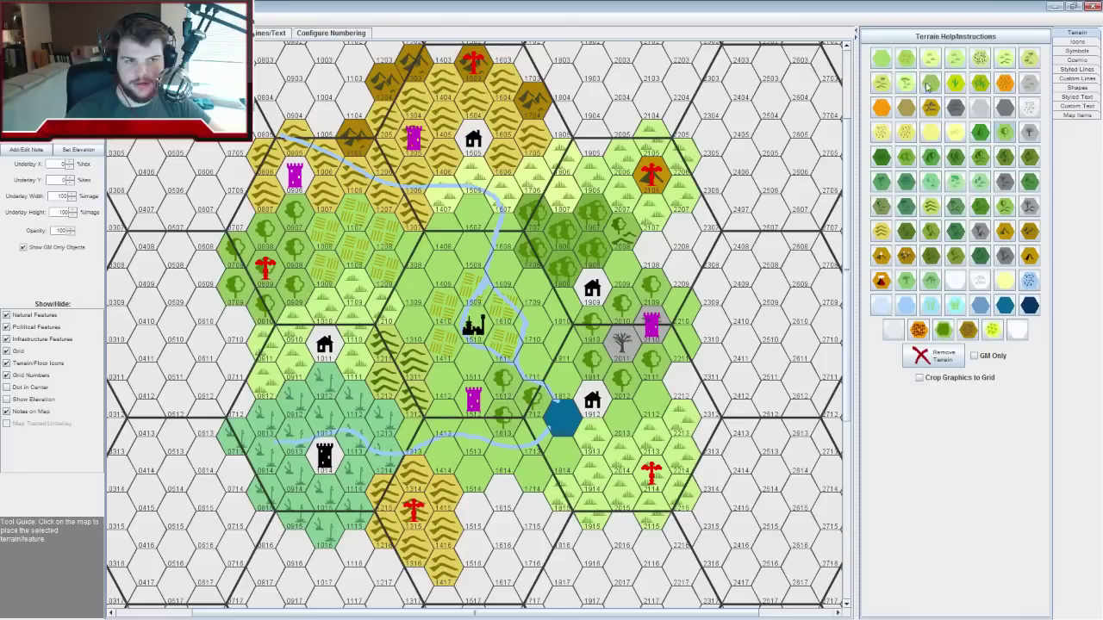
Extend the plain grass southward past the hills around the lair in 1315, down to row 17, and select the light forest terrain
click(876, 58)
mouse_move(491, 509)
mouse_down()
mouse_move(501, 588)
mouse_move(491, 573)
mouse_move(535, 521)
mouse_move(550, 534)
mouse_move(505, 554)
mouse_up()
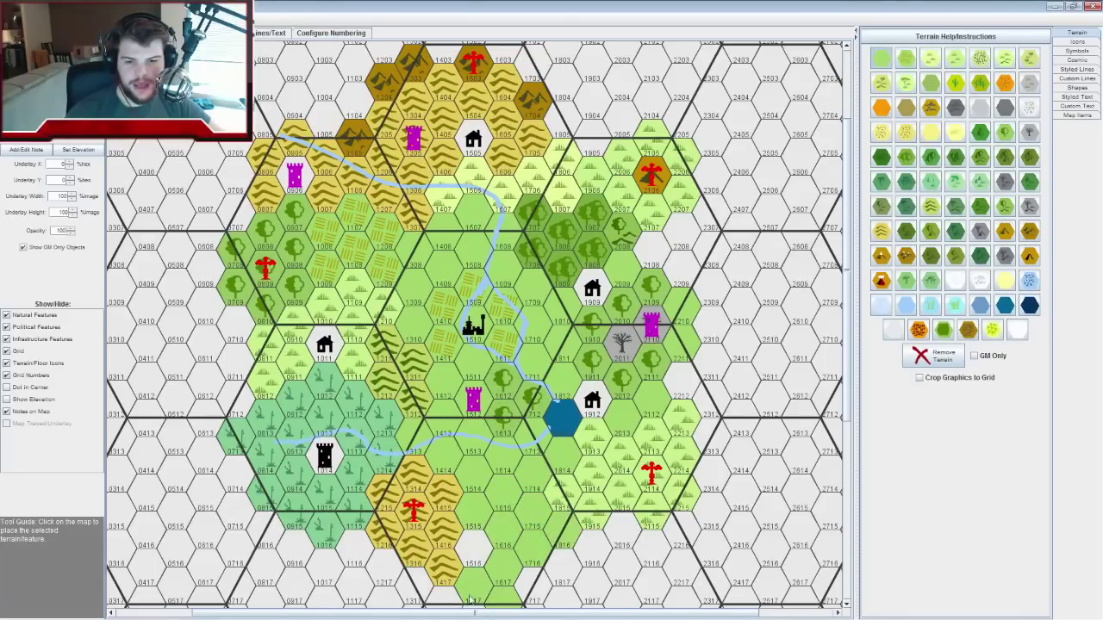
mouse_move(472, 600)
mouse_down()
mouse_move(418, 595)
mouse_move(495, 563)
mouse_move(530, 578)
mouse_move(484, 556)
mouse_move(484, 537)
mouse_move(465, 579)
mouse_up()
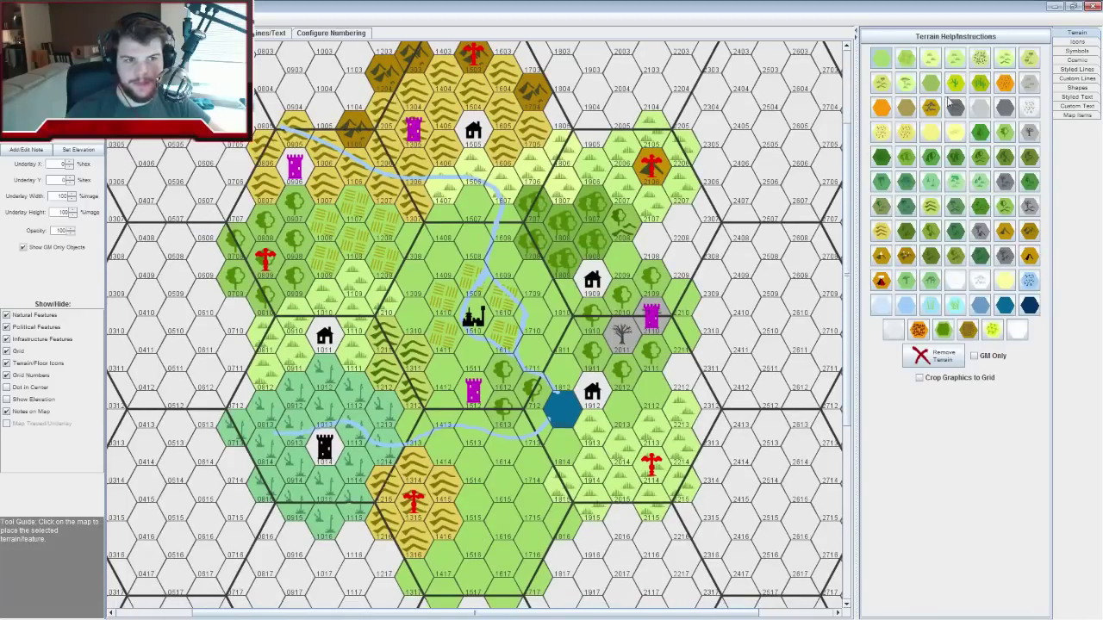
click(1005, 131)
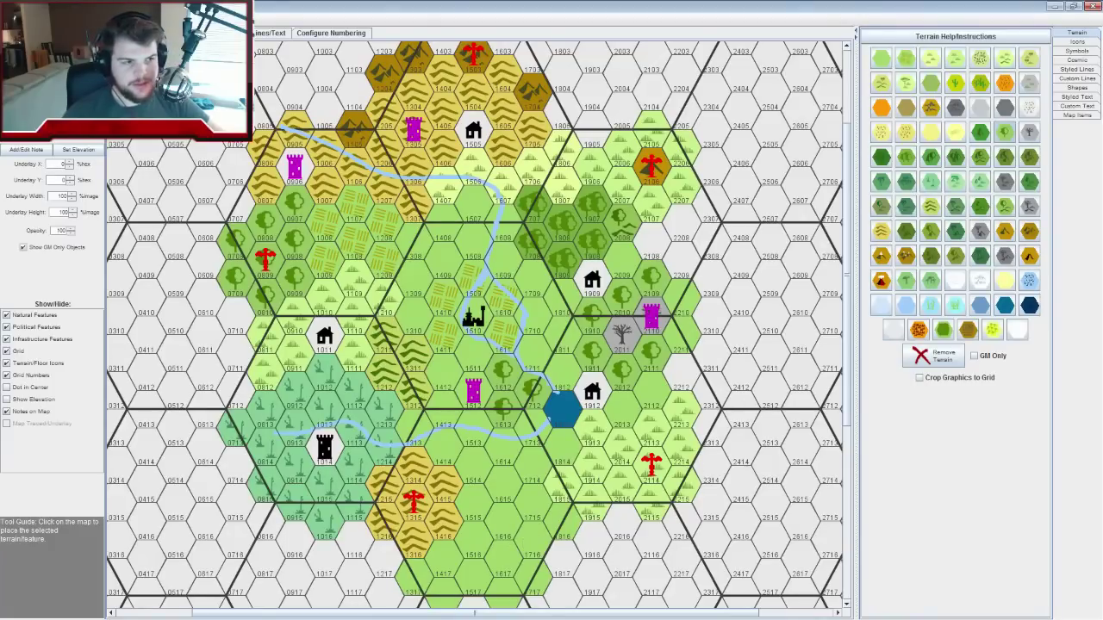
Switch to the Locations spreadsheet, set row 22's location type to Resource, and review the ResourcesRef and Resources Obstacles tables
key(alt+Tab)
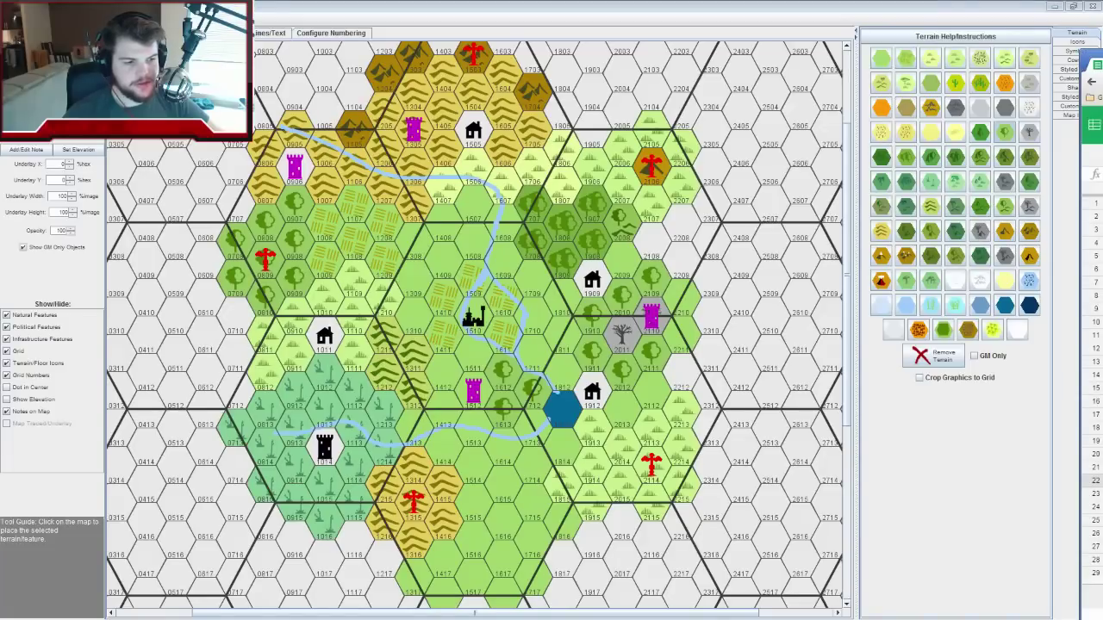
key(alt+Tab)
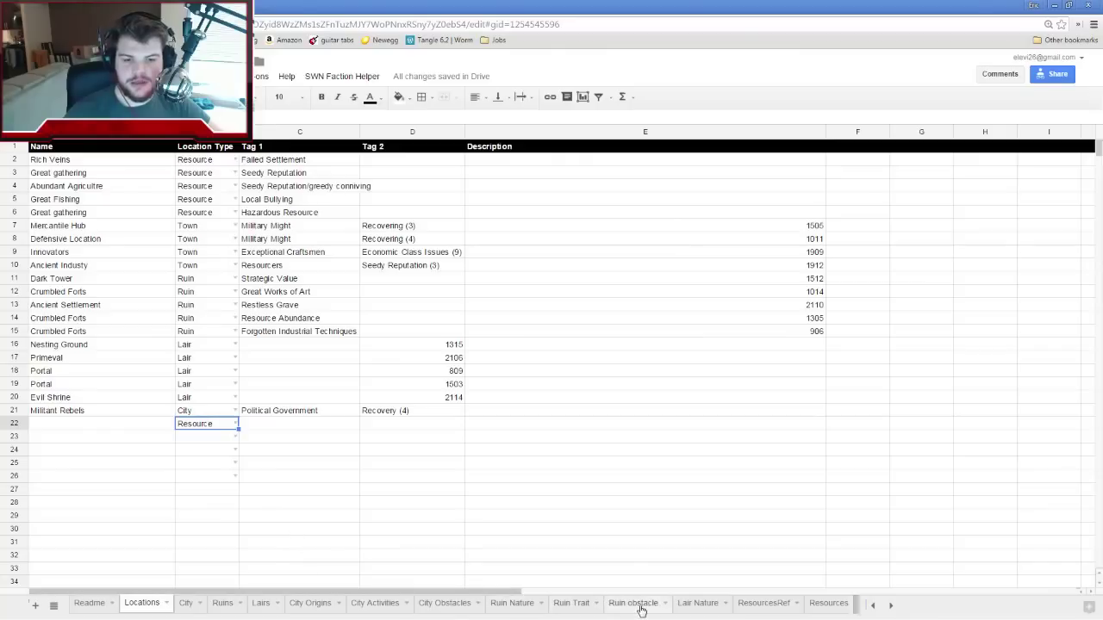
click(763, 603)
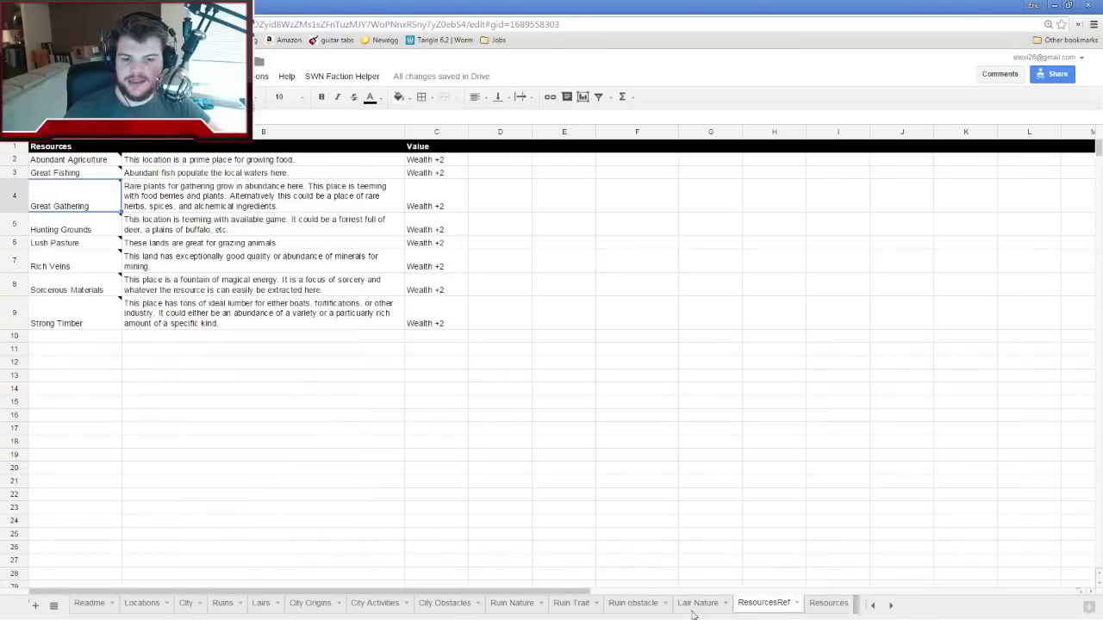
click(826, 607)
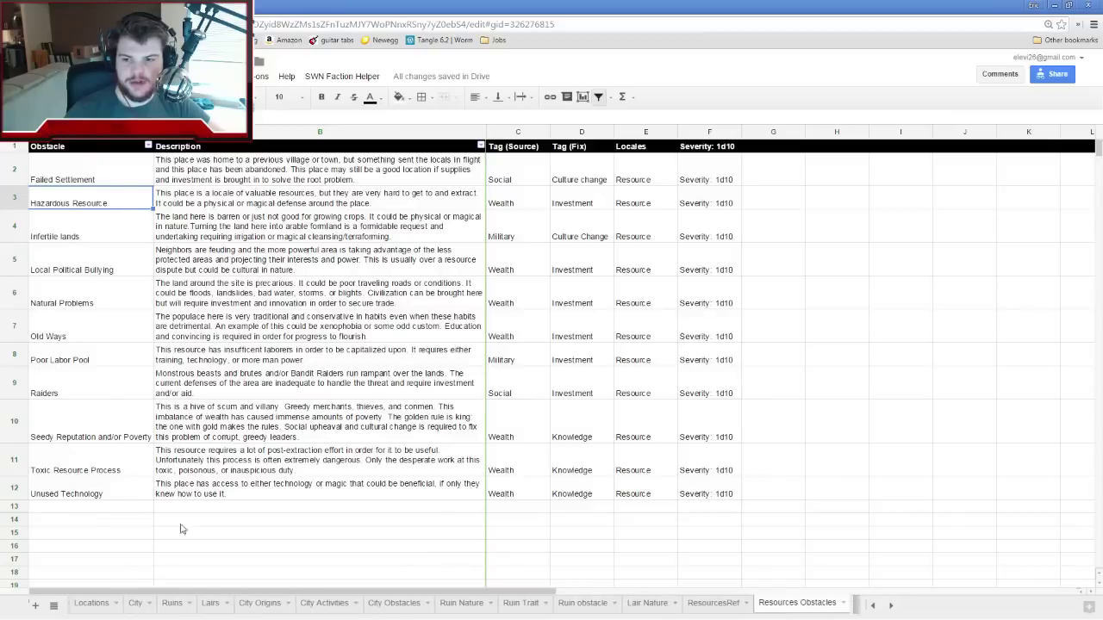
click(714, 603)
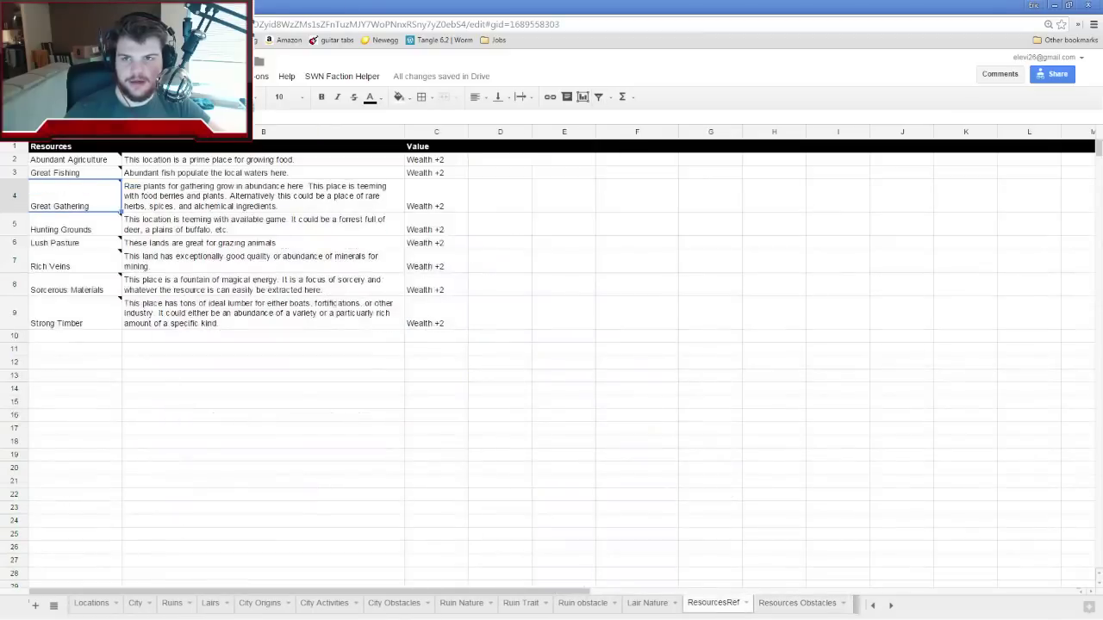
Switch to the dice-rolling chat, roll 1d8 and 1d11, and look up the rolled resource in the ResourcesRef table
key(ctrl+Tab)
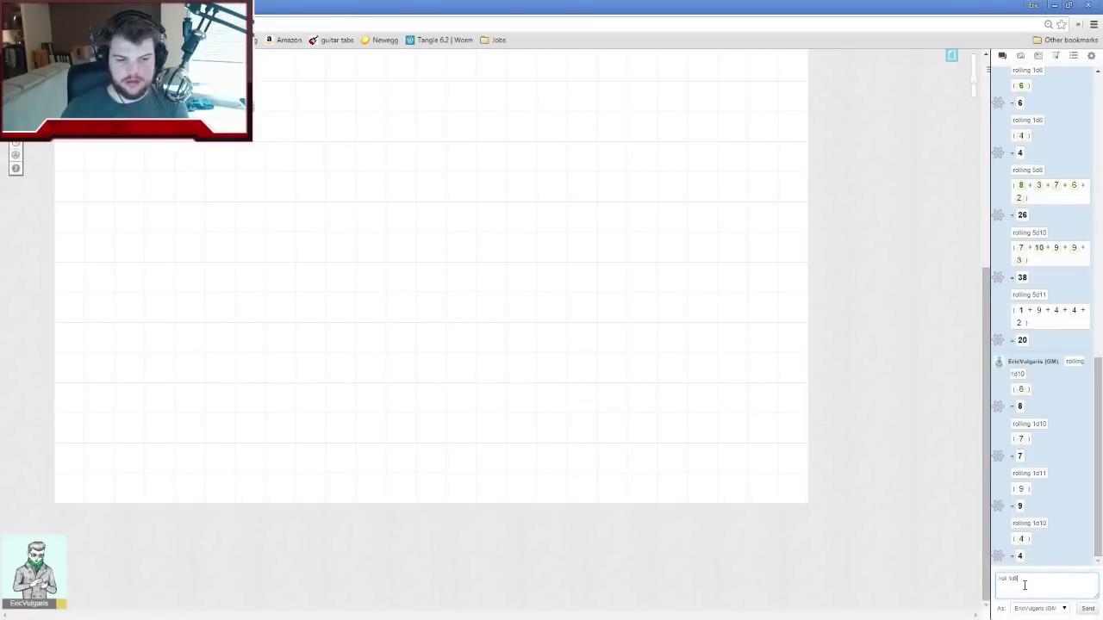
key(Return)
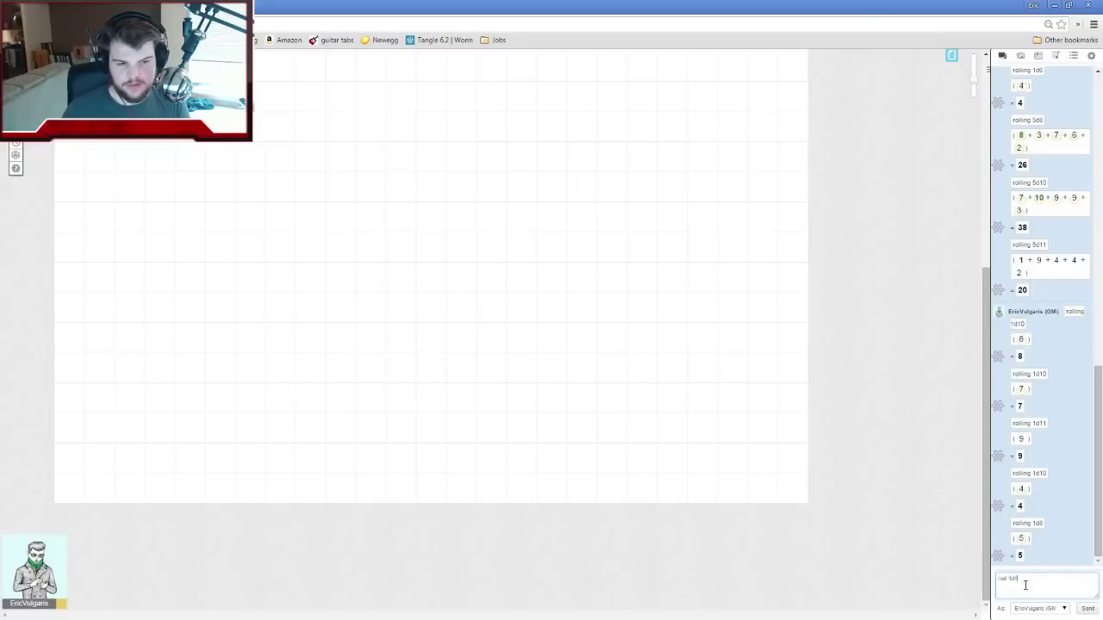
key(Return)
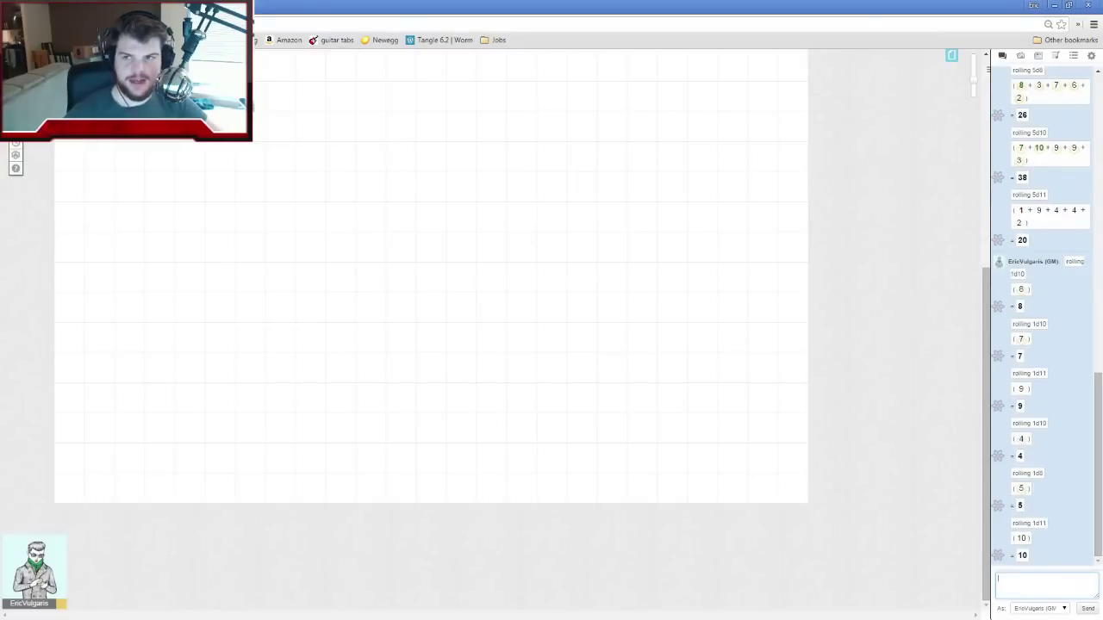
key(ctrl+Tab)
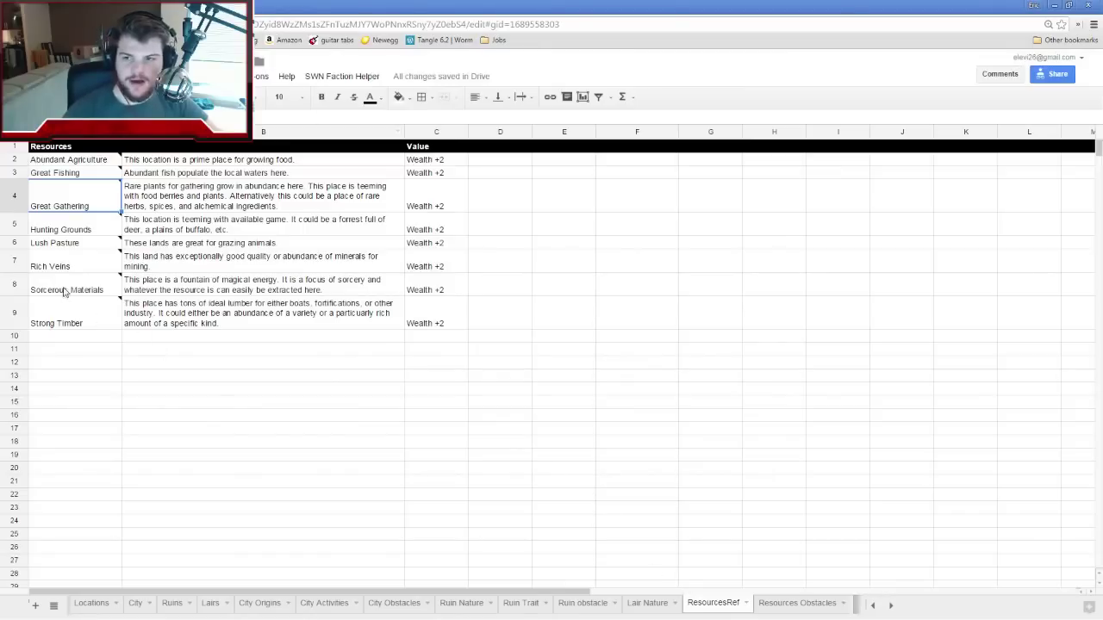
click(55, 246)
click(96, 385)
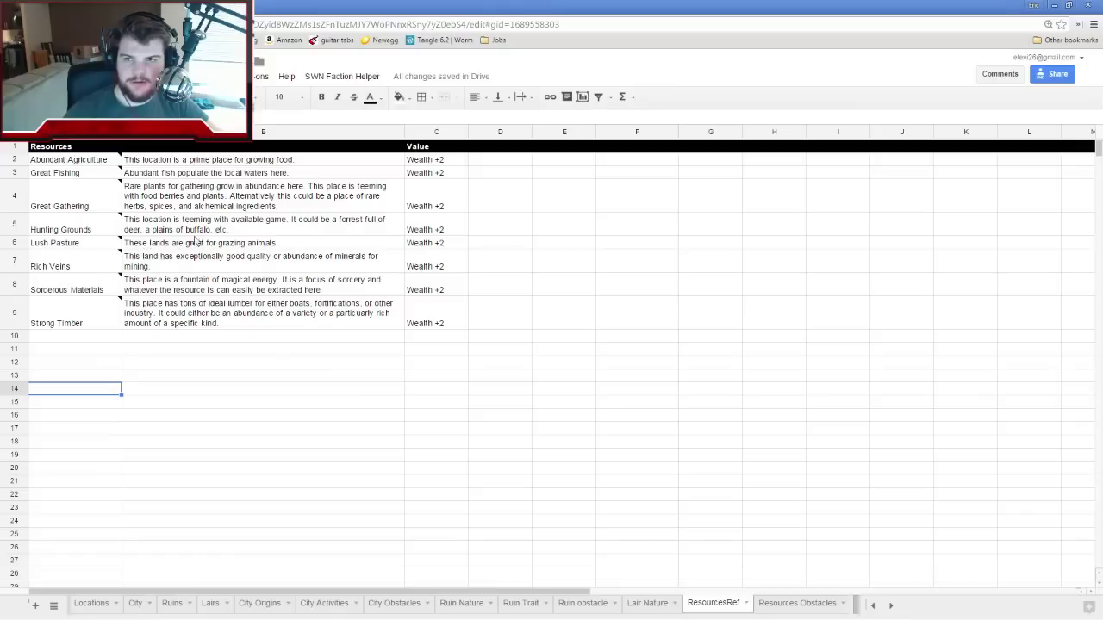
Switch to the hex map and paint farmland over the grass hexes just east of the hills around the lair in 1315
key(ctrl+Tab)
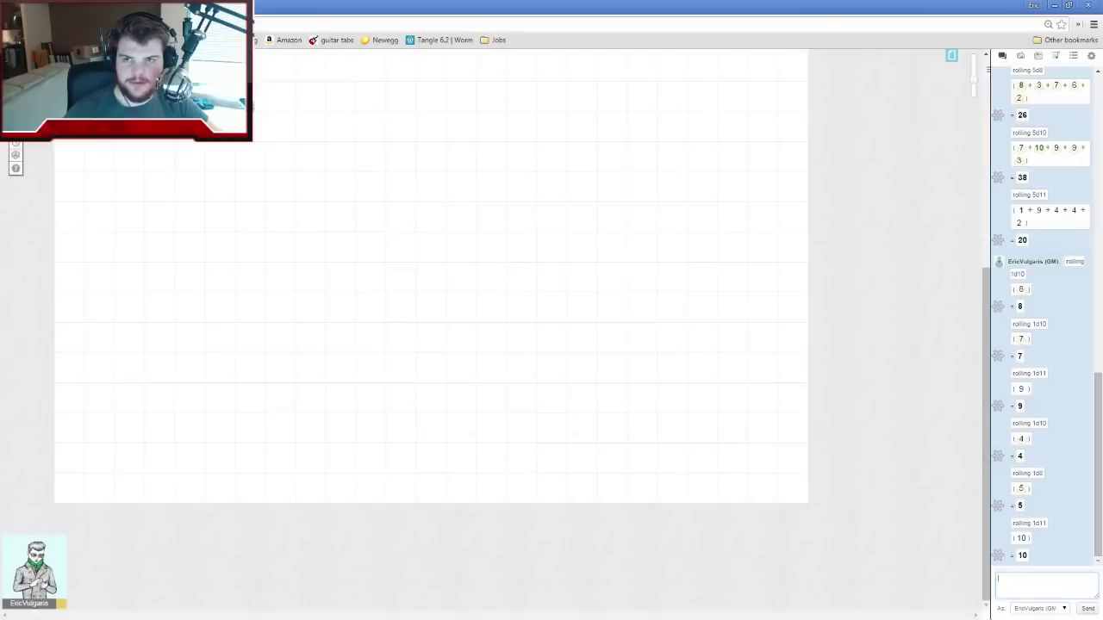
click(1054, 6)
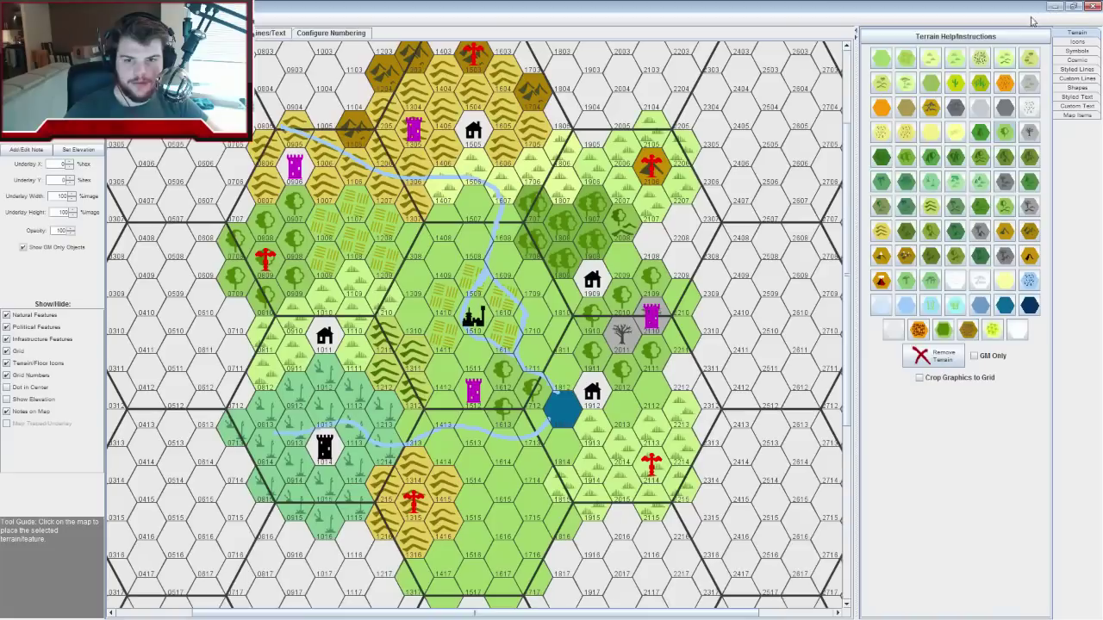
click(907, 61)
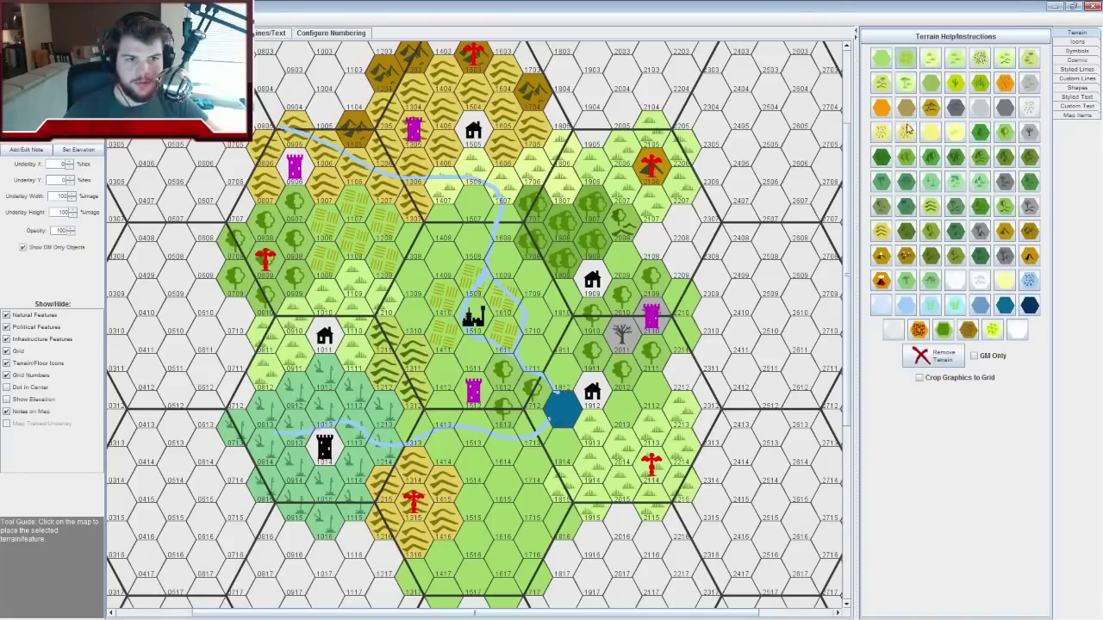
mouse_move(484, 519)
mouse_down()
mouse_move(472, 508)
mouse_move(484, 543)
mouse_move(515, 560)
mouse_move(546, 524)
mouse_up()
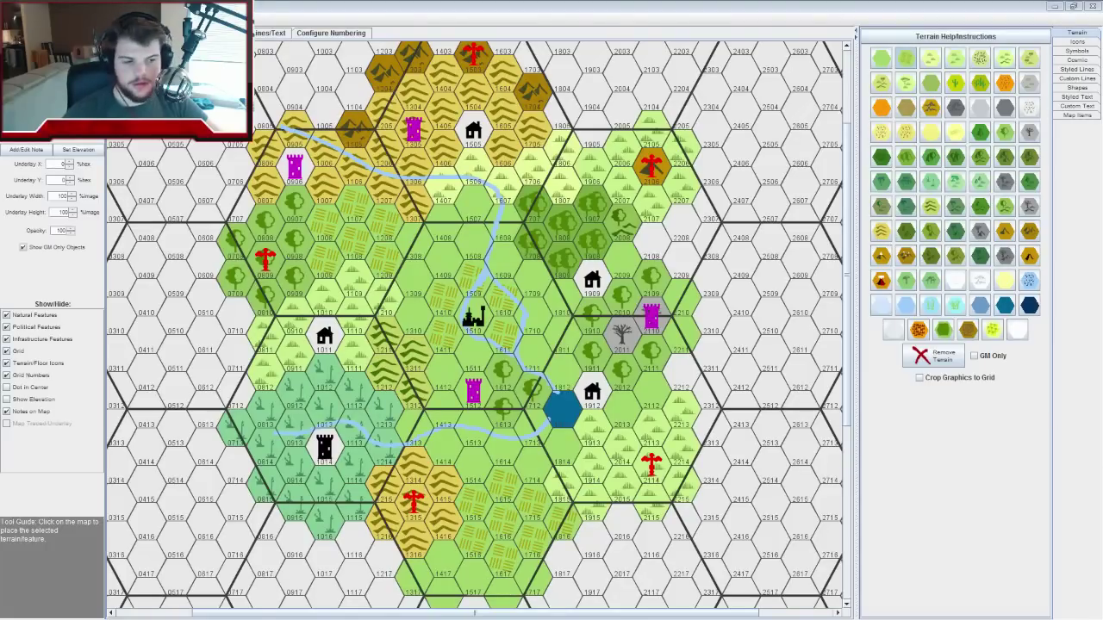
Switch back to the spreadsheet and look up the Toxic Resource Process entry in the Resources Obstacles table
key(alt+Tab)
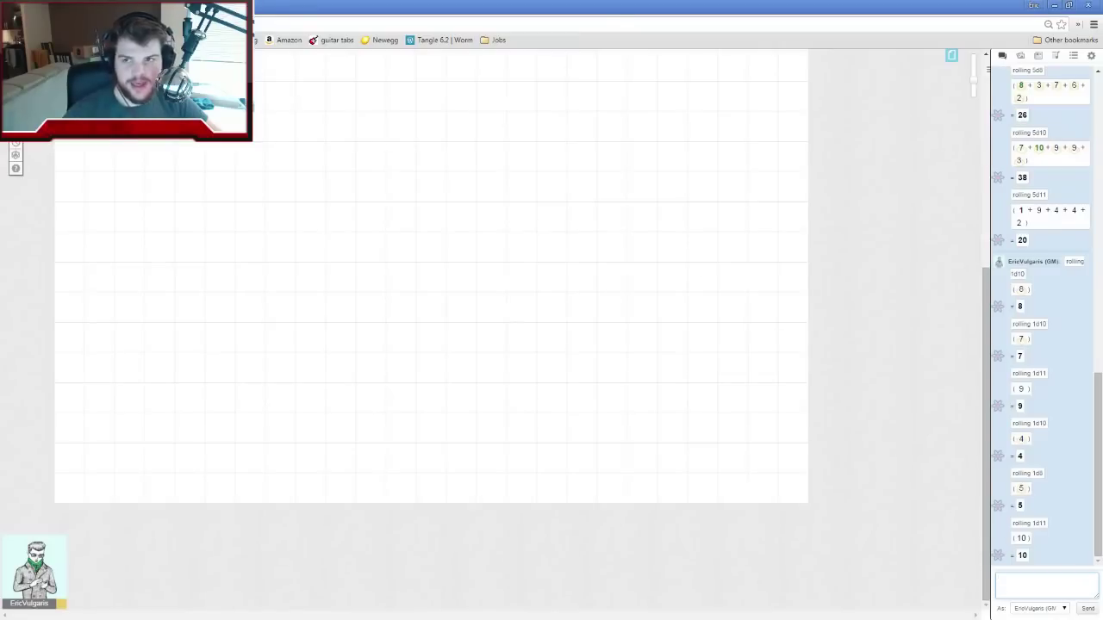
key(ctrl+Tab)
click(785, 602)
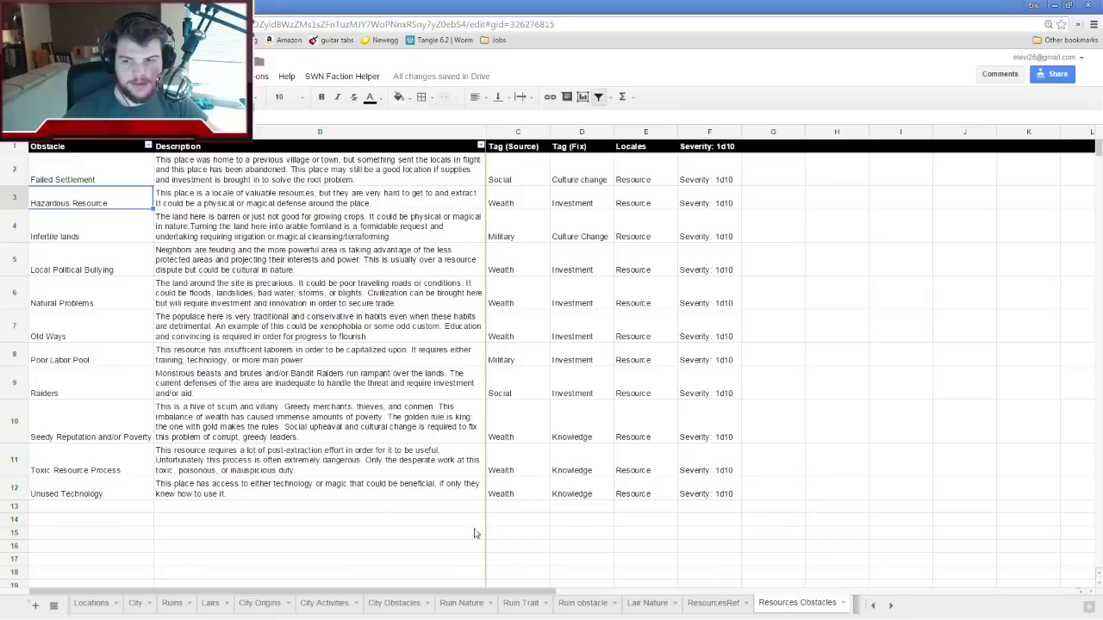
click(73, 472)
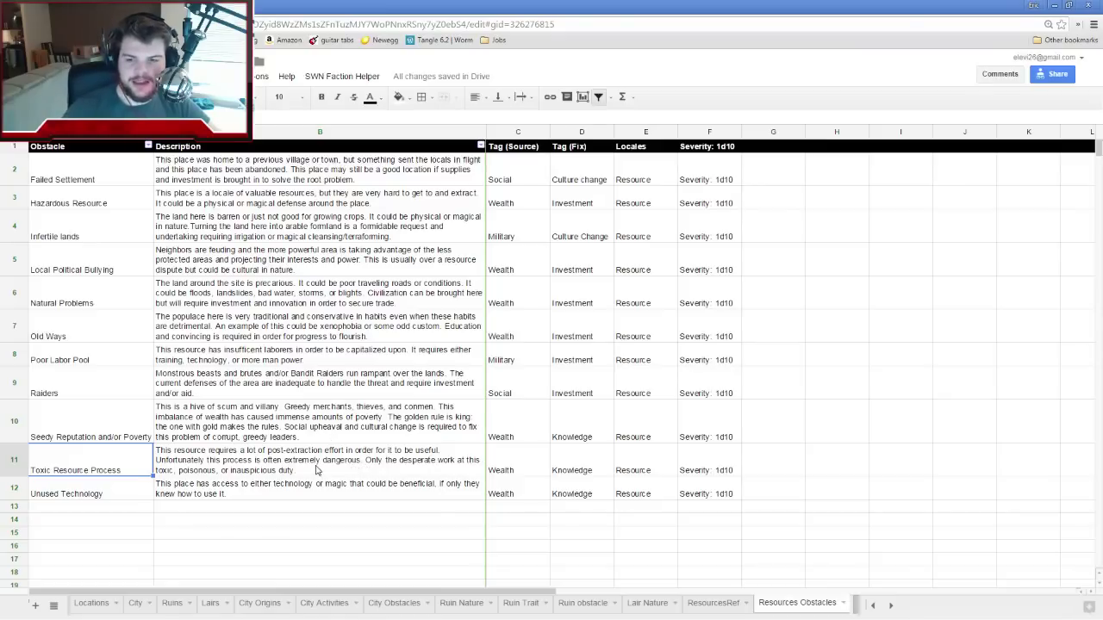
Roll 1d10 in the dice chat for the resource obstacle's severity and return to the Resources Obstacles table
key(ctrl+Tab)
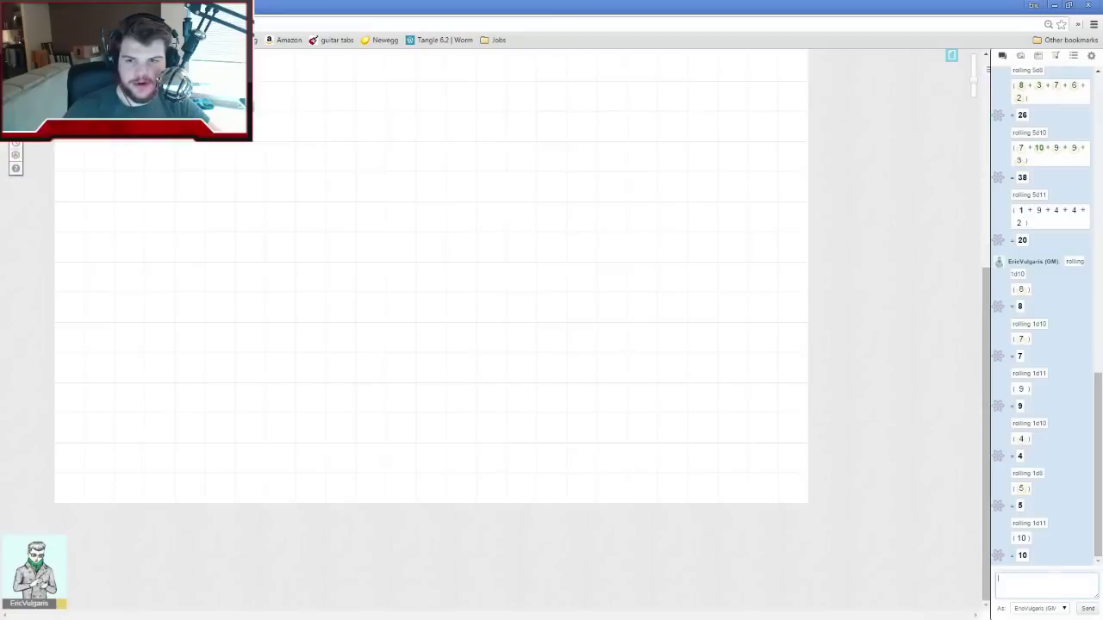
key(ctrl+shift+Tab)
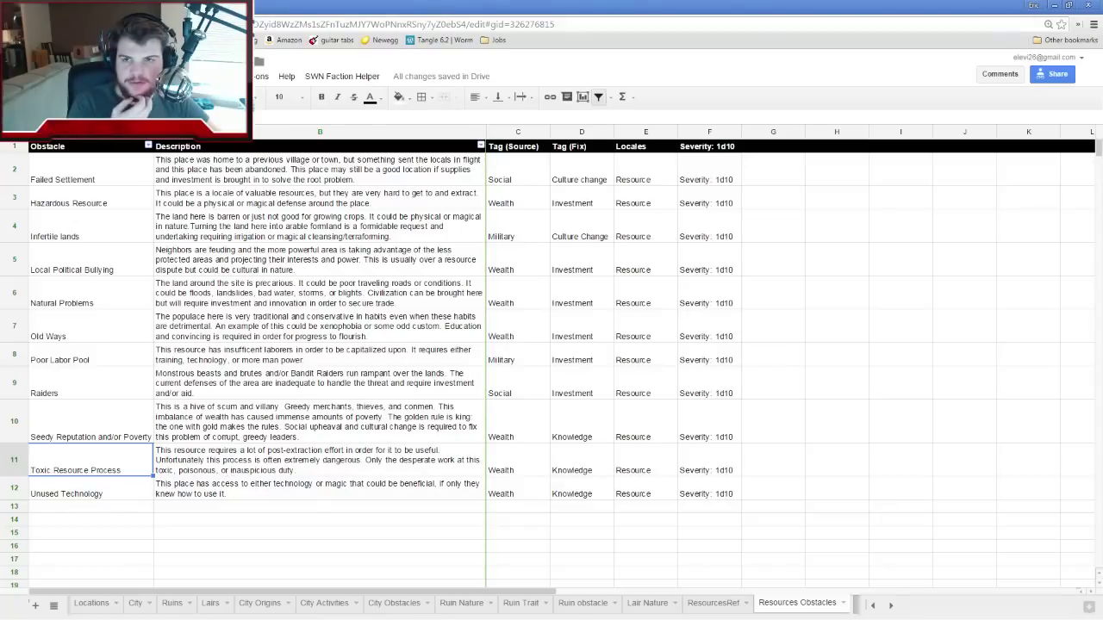
key(ctrl+Tab)
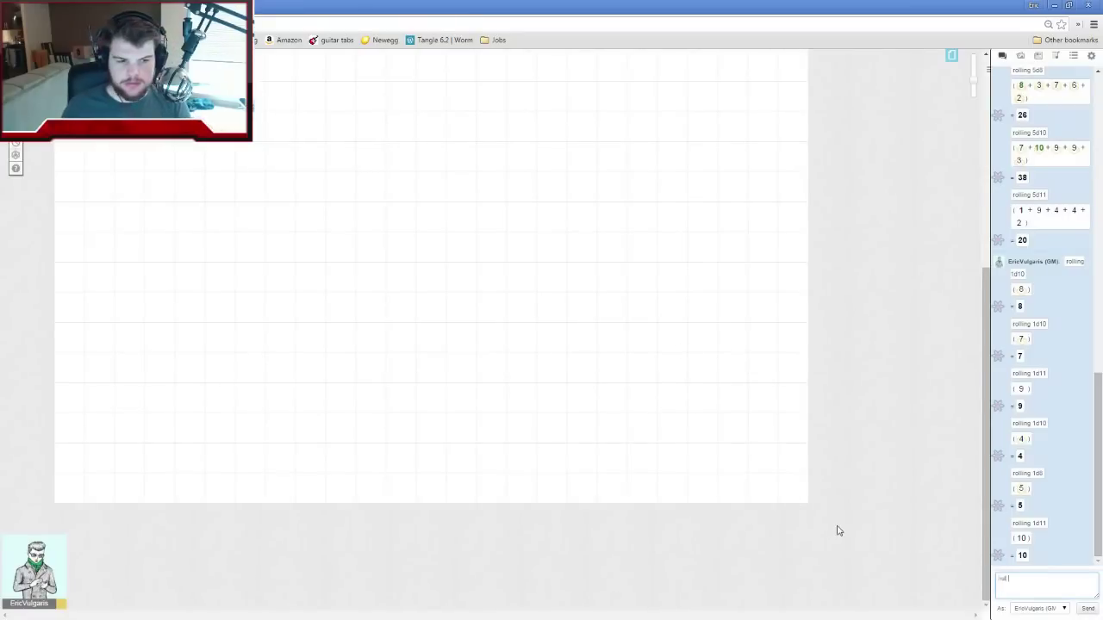
key(Return)
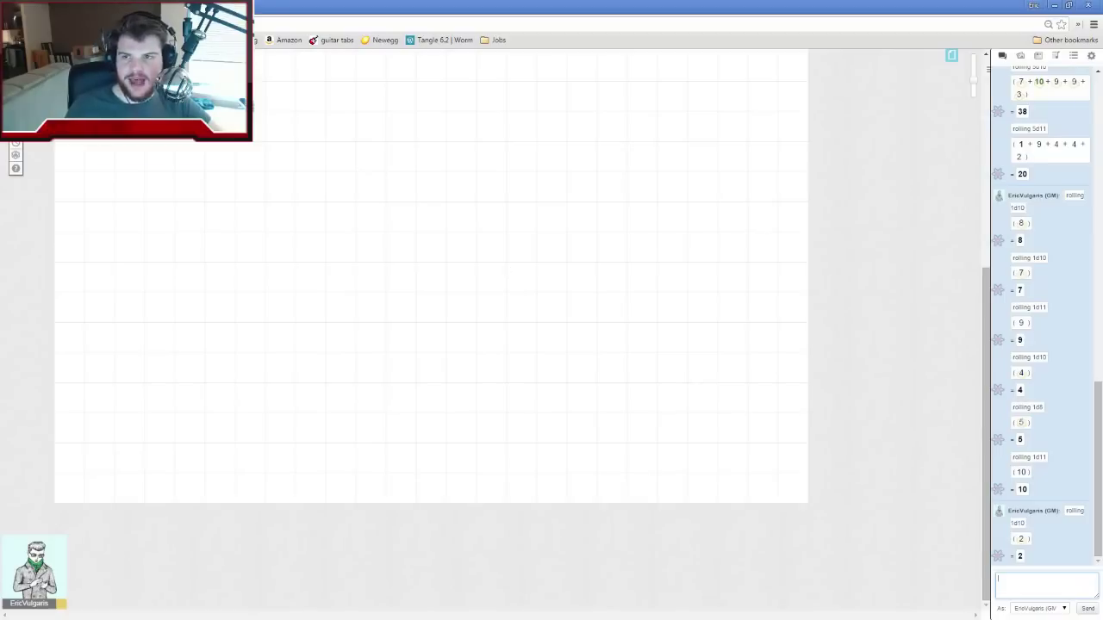
key(ctrl+shift+Tab)
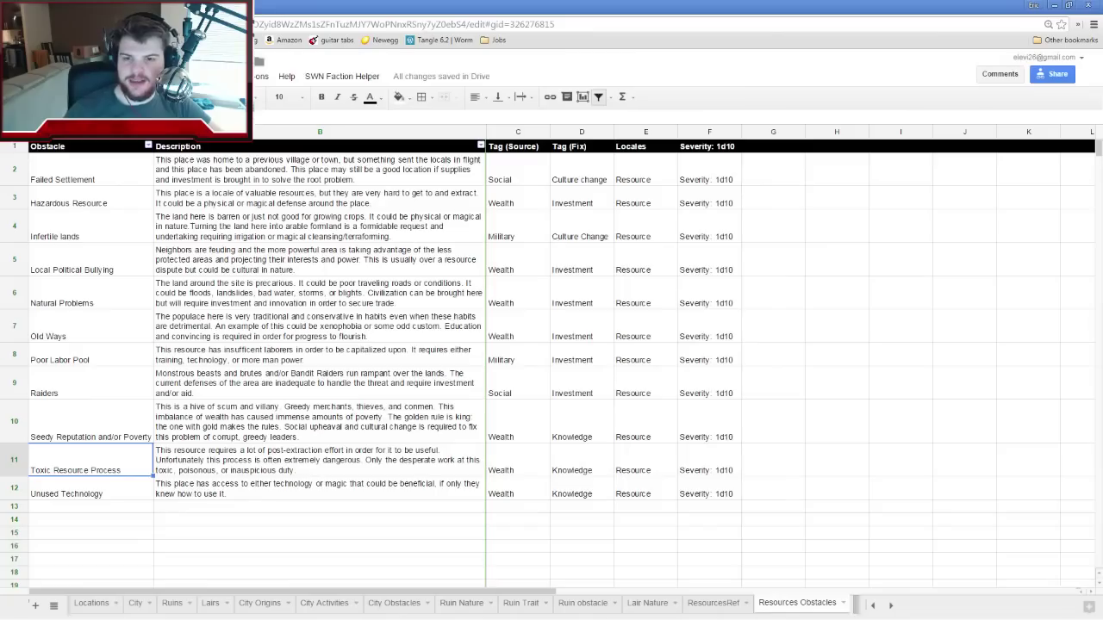
key(ctrl+Tab)
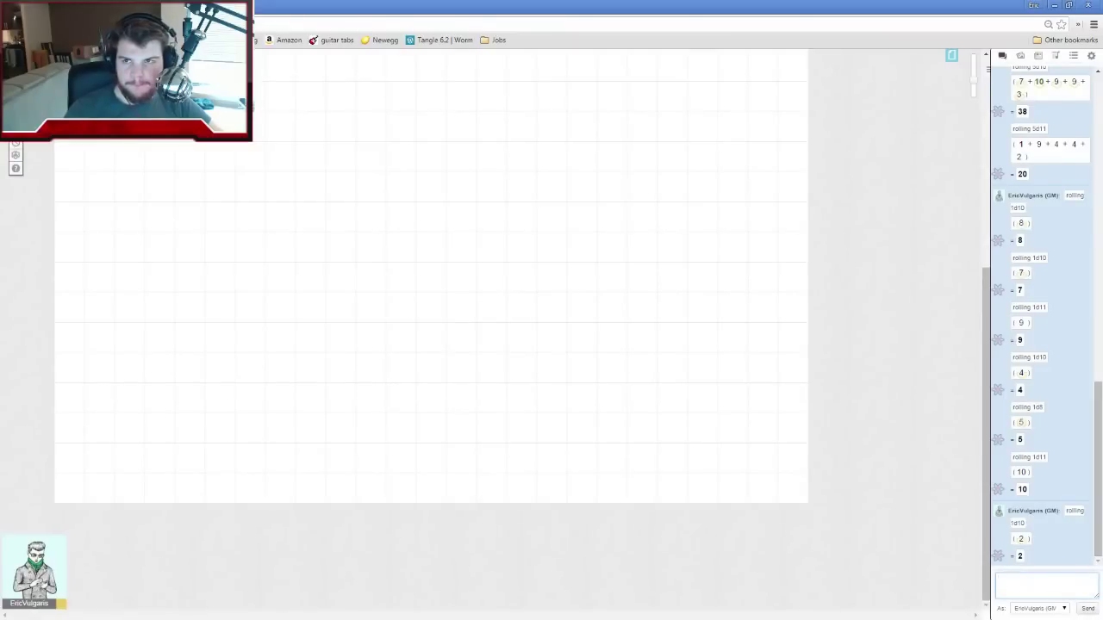
key(ctrl+shift+Tab)
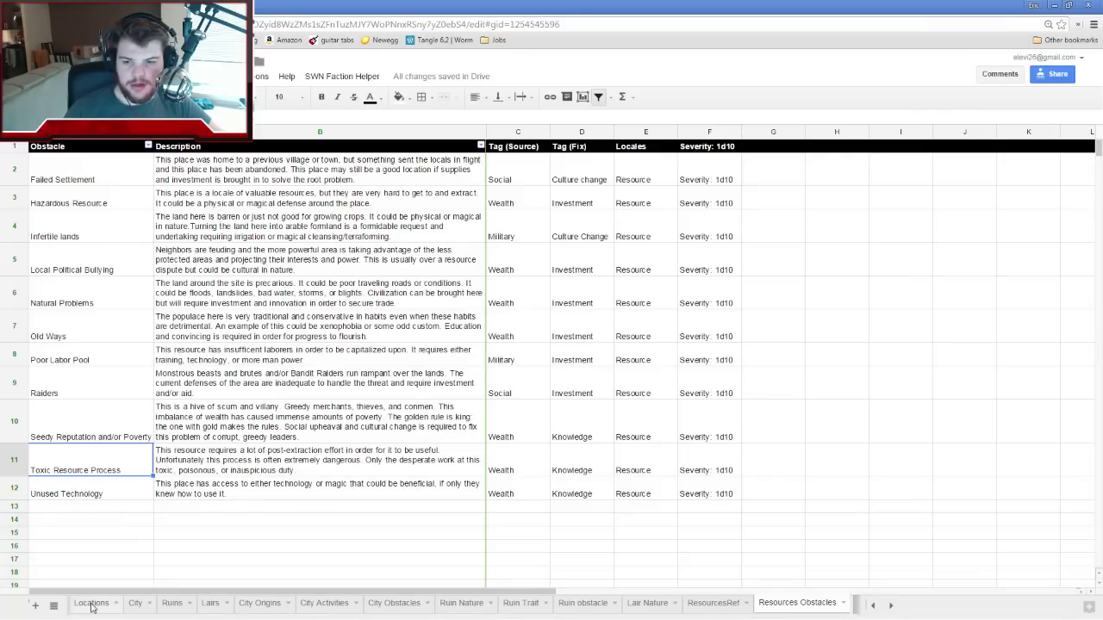
In row 22 of the Locations sheet, enter the name Lush Pastures and set Tag 1 to Toxic Extraction
click(91, 603)
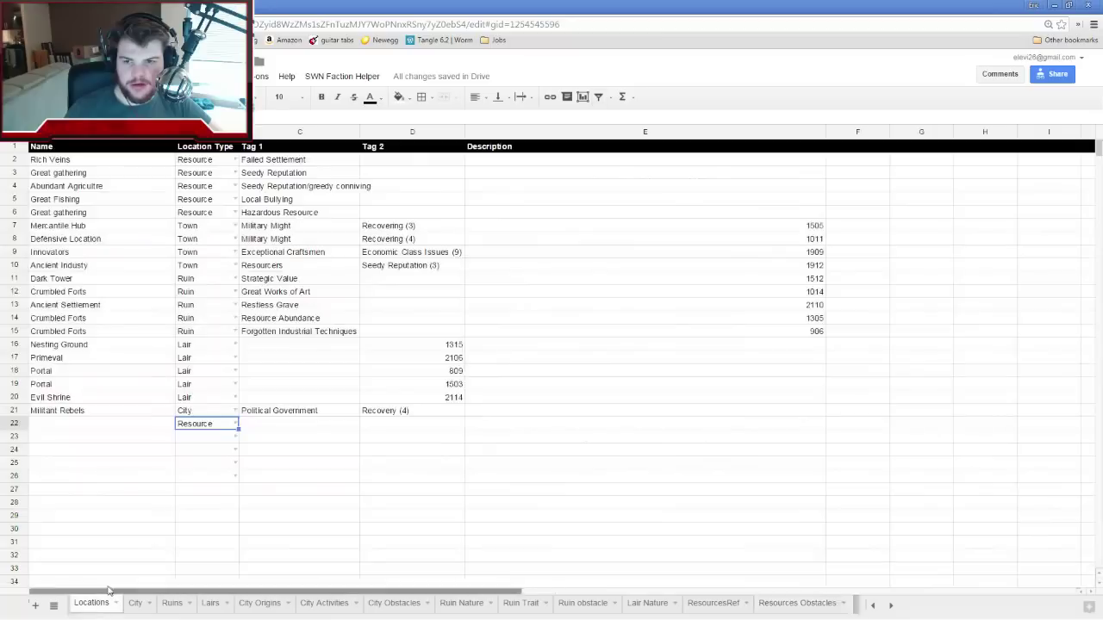
click(125, 425)
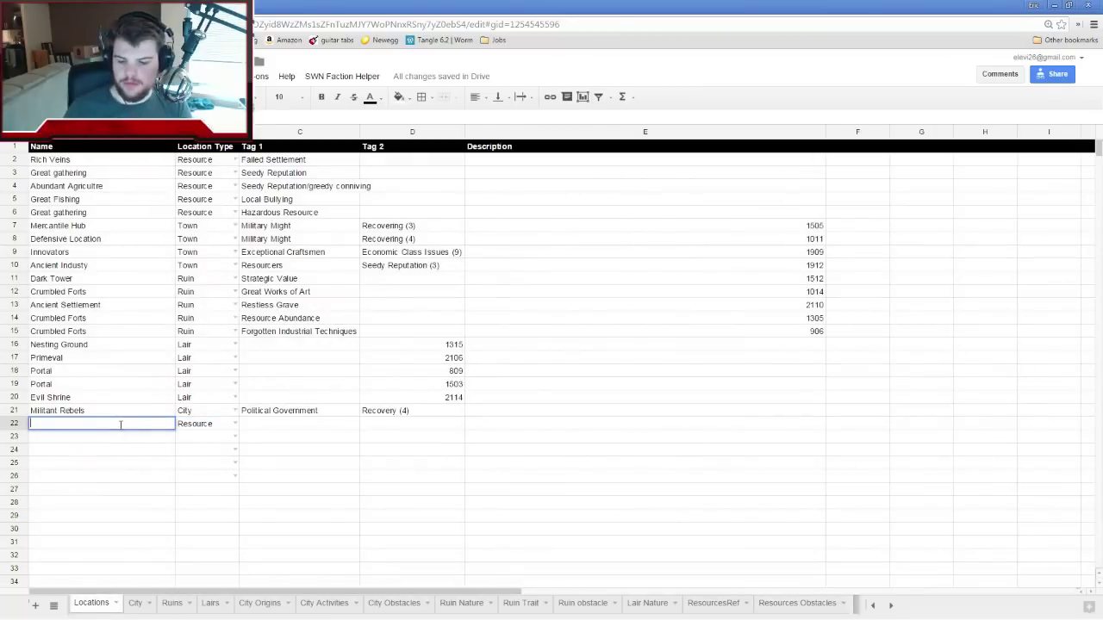
text(Lush Pastures)
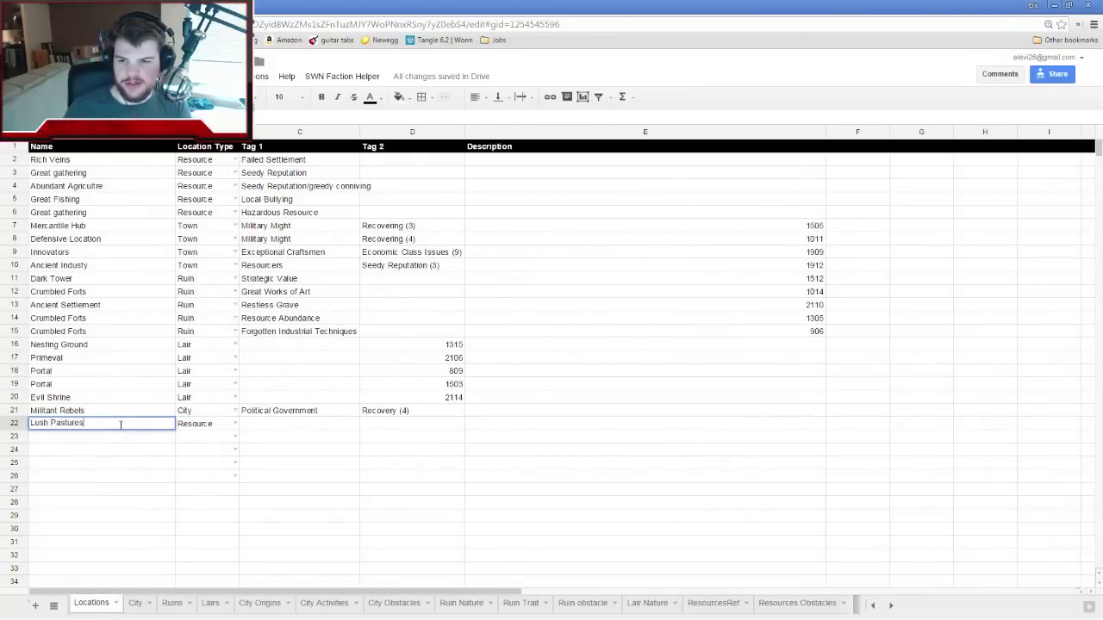
click(260, 422)
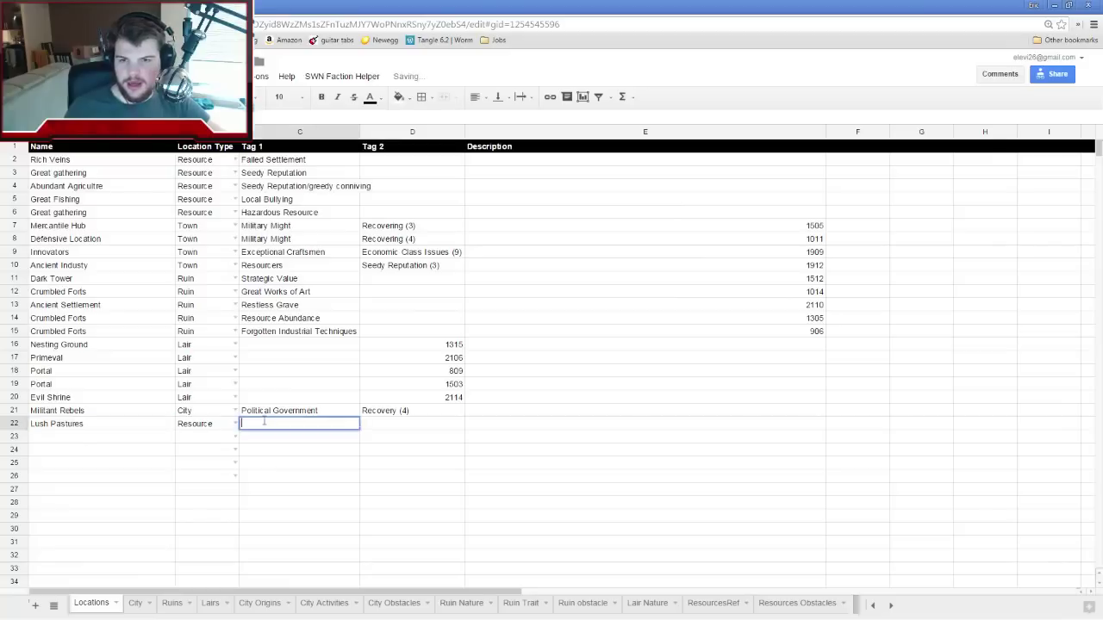
text(Tox)
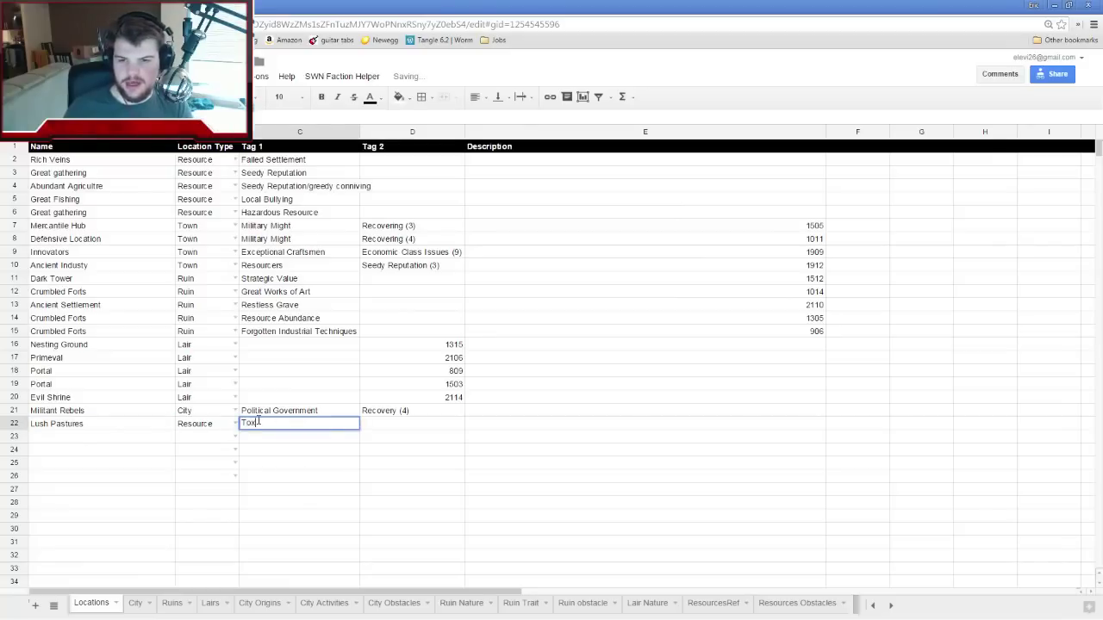
text(ic )
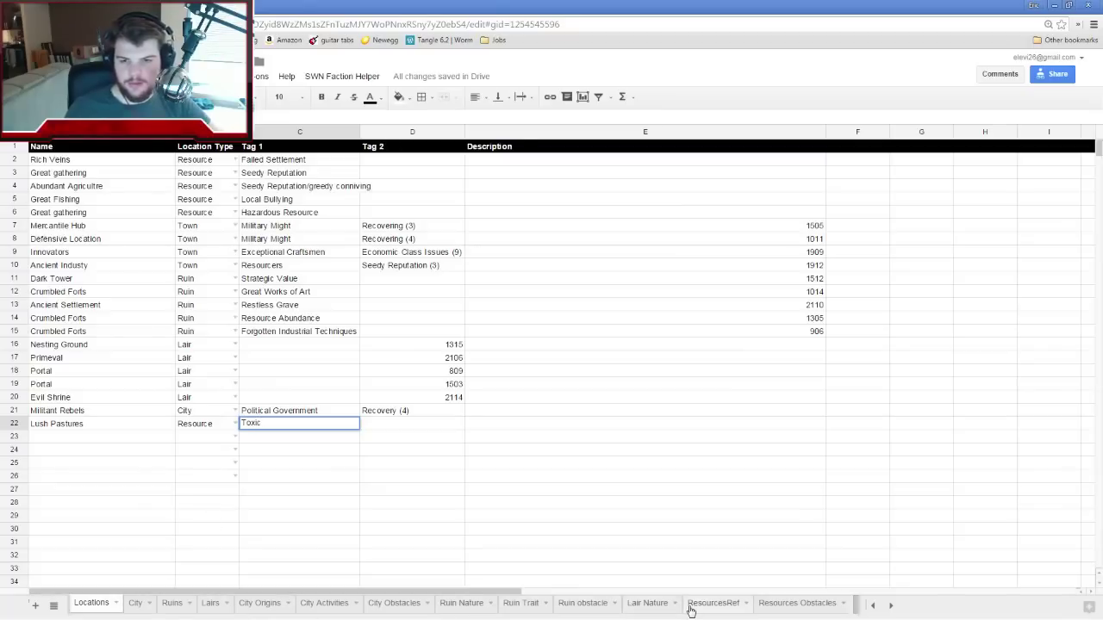
text(Extraction)
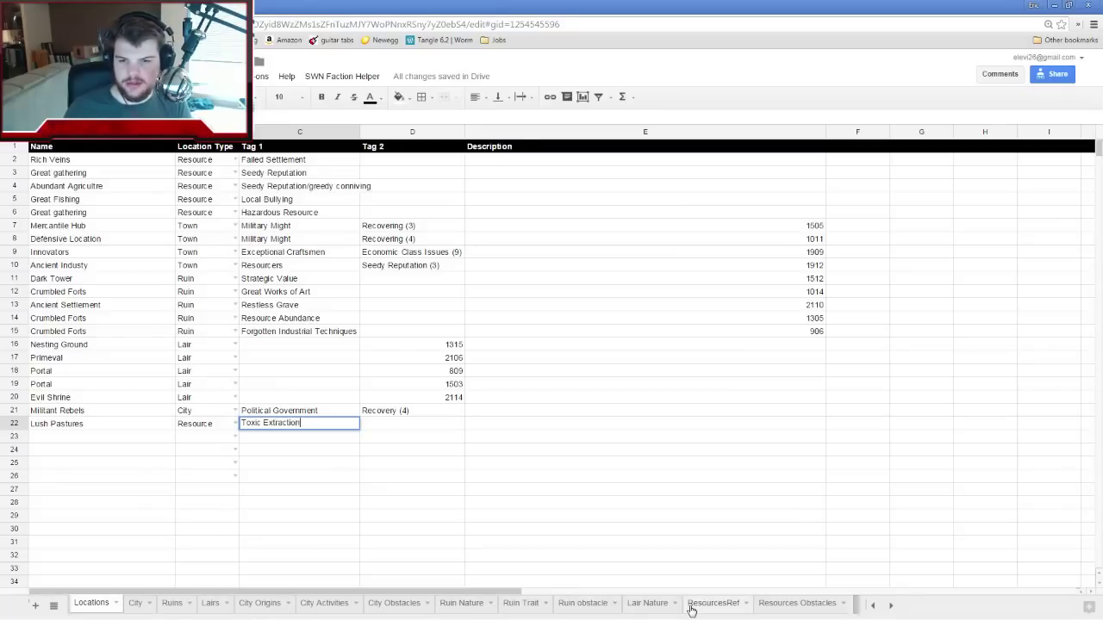
key(Return)
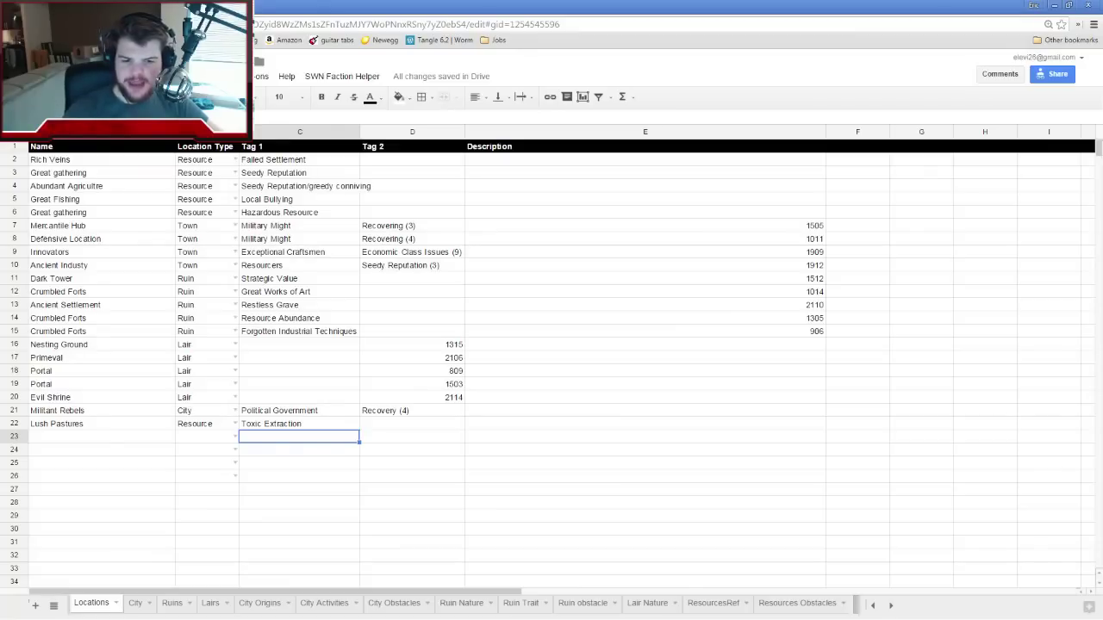
Look through the ruin, lair and resource reference sheets and the Readme's generation algorithm, and return to the hex map
click(138, 604)
click(174, 603)
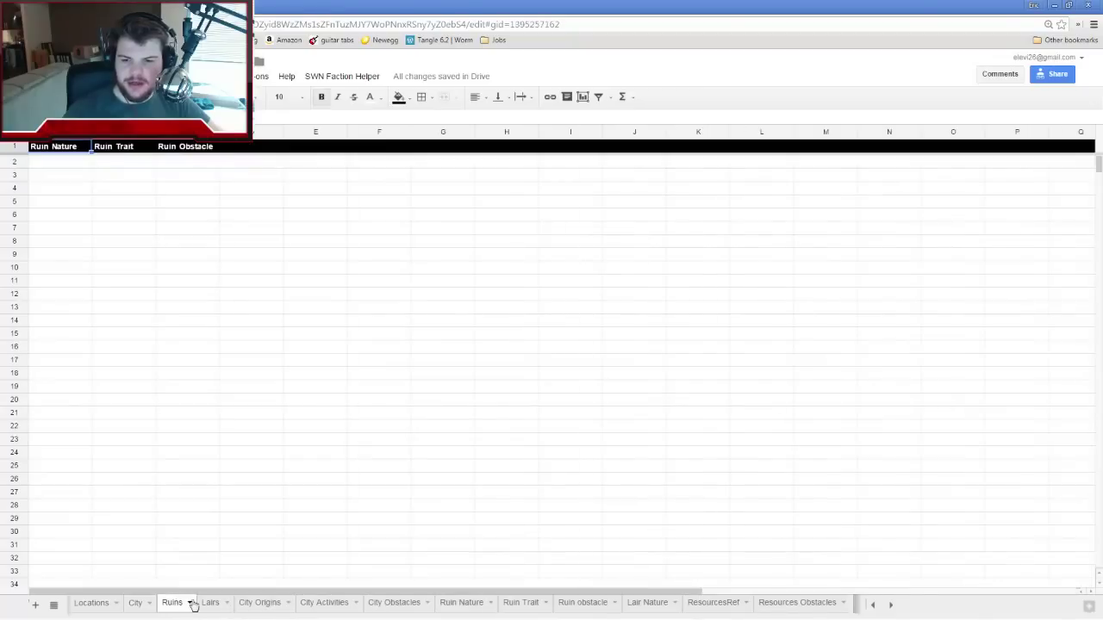
click(584, 603)
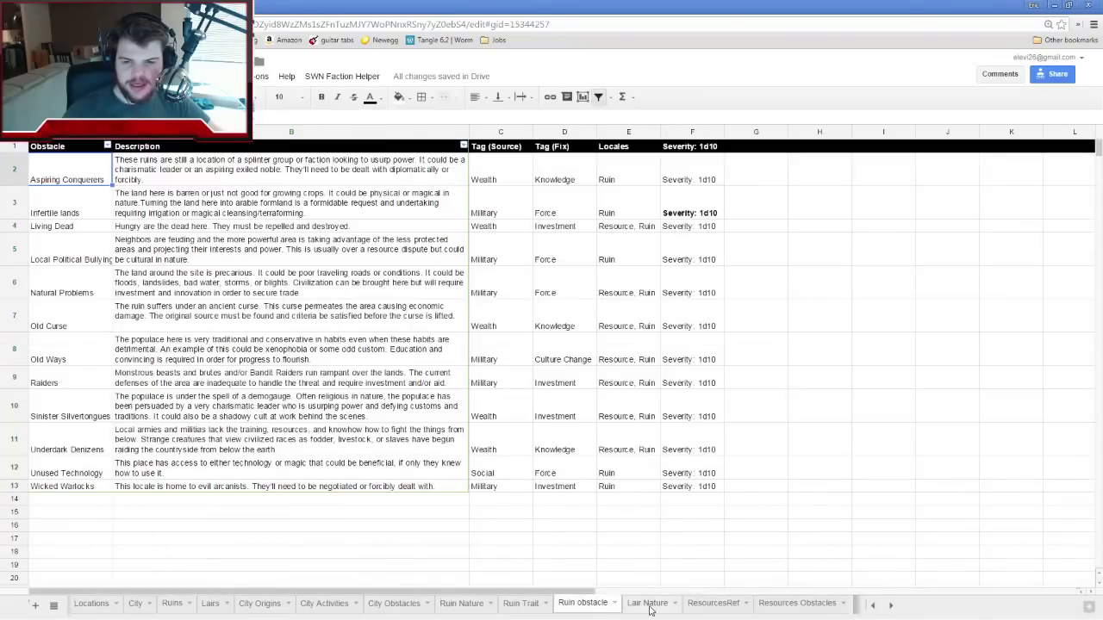
click(649, 604)
click(697, 605)
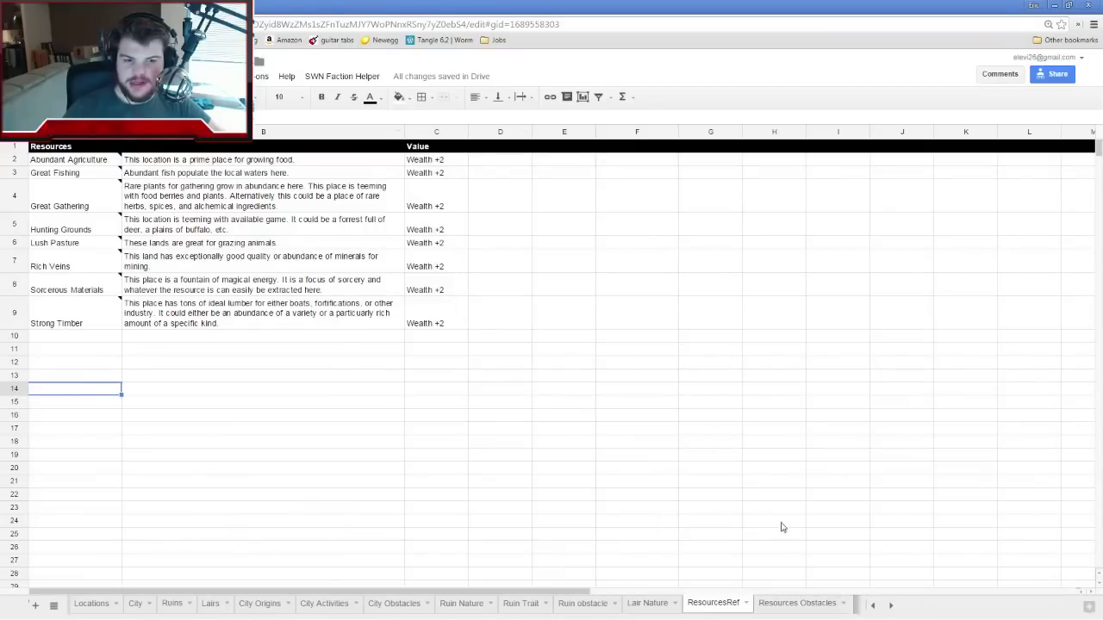
click(892, 607)
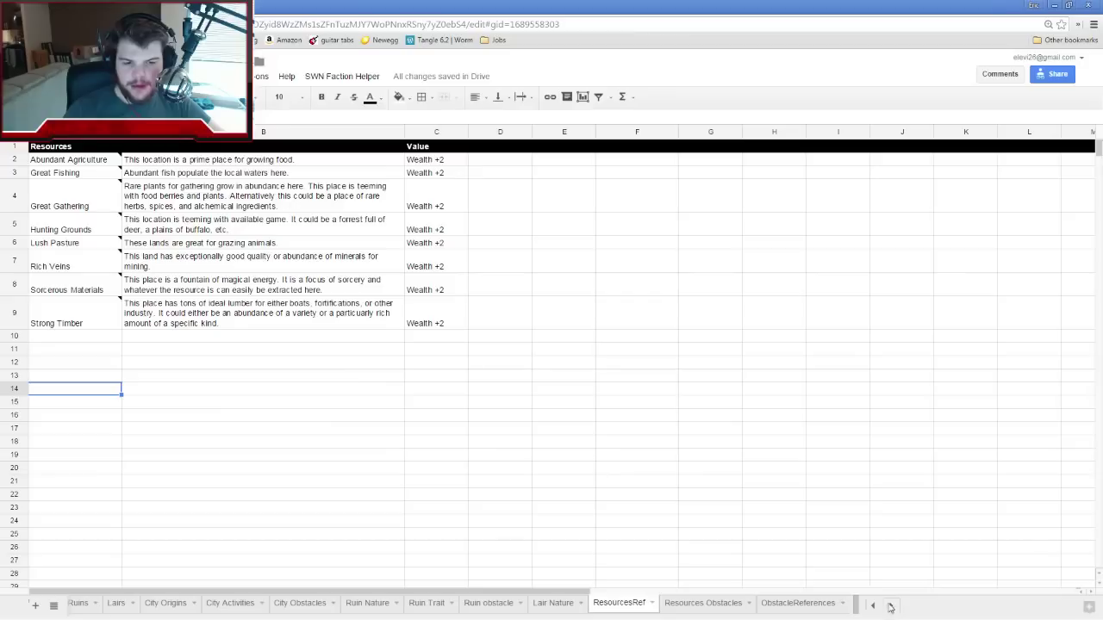
click(872, 606)
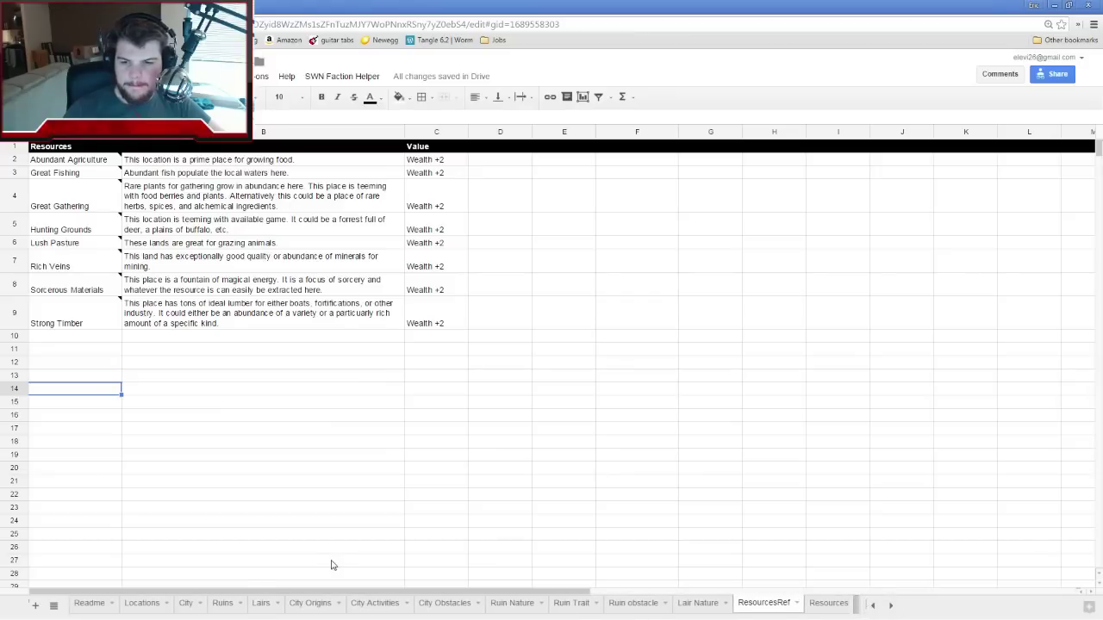
click(91, 606)
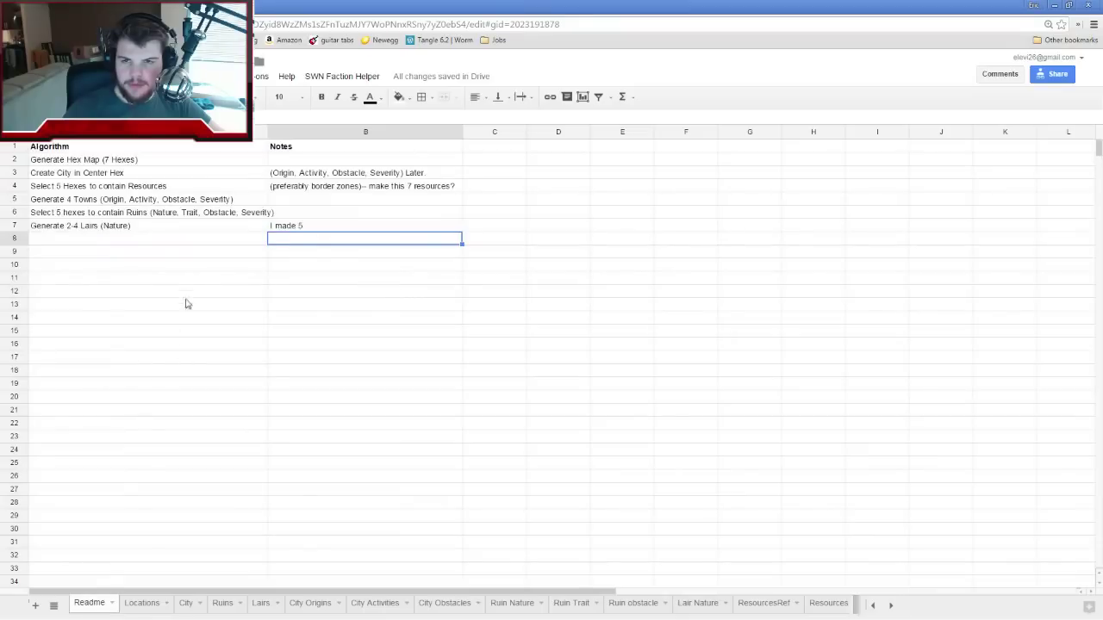
click(172, 10)
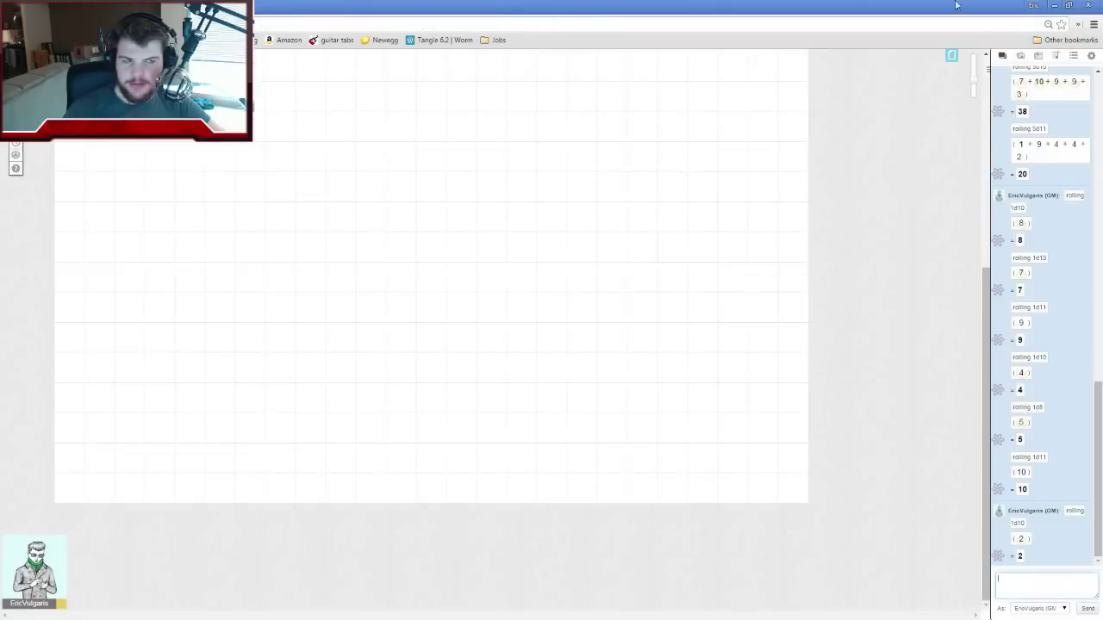
click(1052, 6)
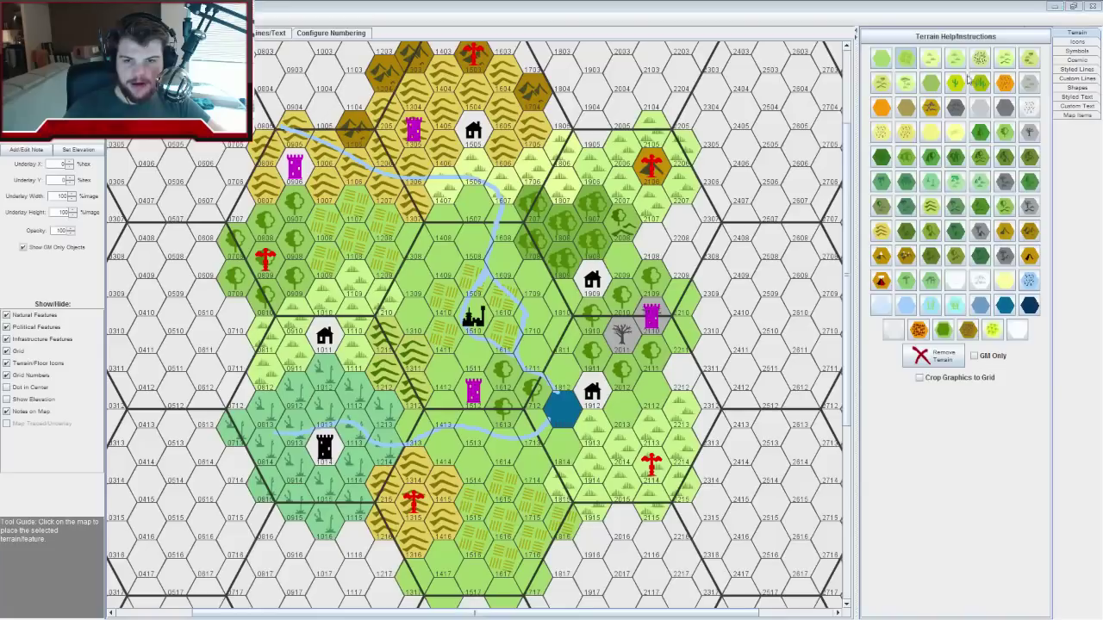
Place the spreadsheet window beside the hex map with the Locations sheet open and compare its entries with the map's western hexes
scroll(850, 207, up, 3)
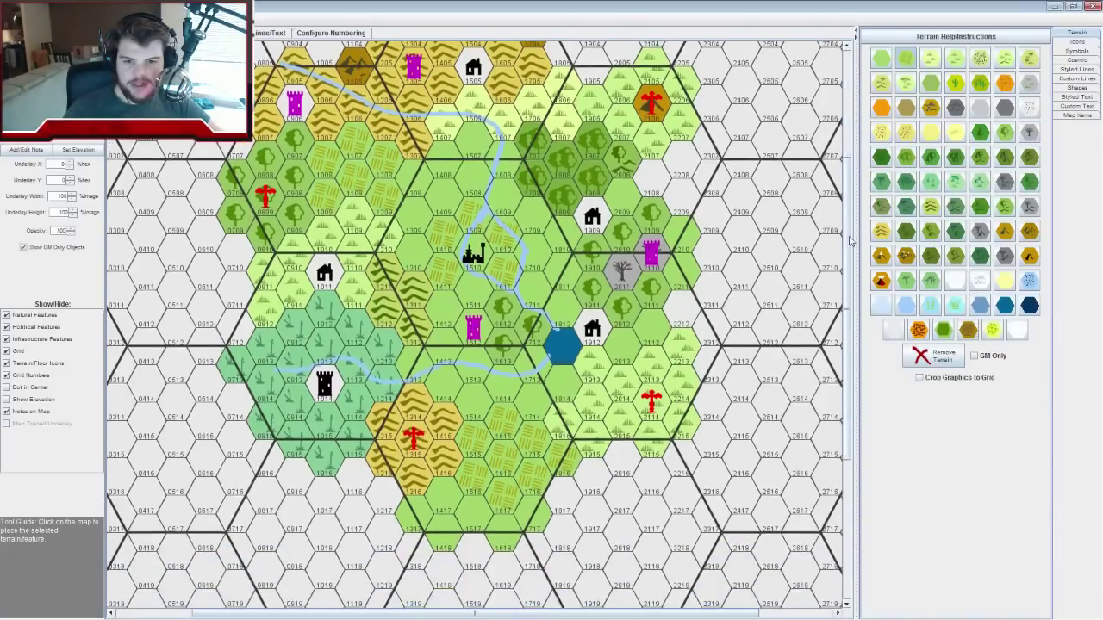
scroll(869, 185, down, 4)
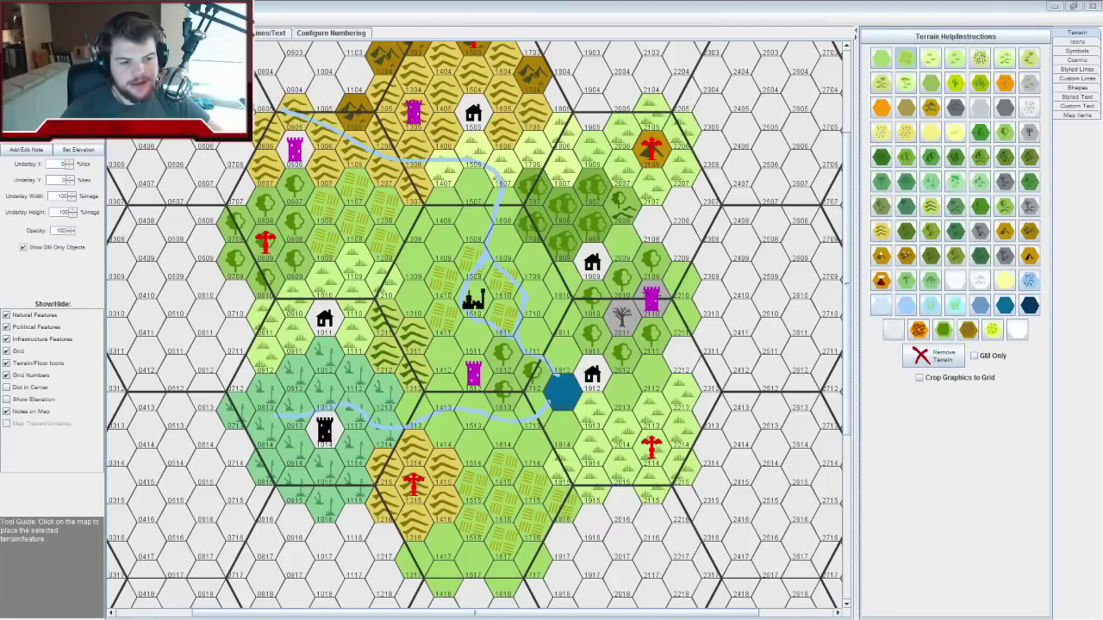
key(alt+Tab)
key(alt+Tab)
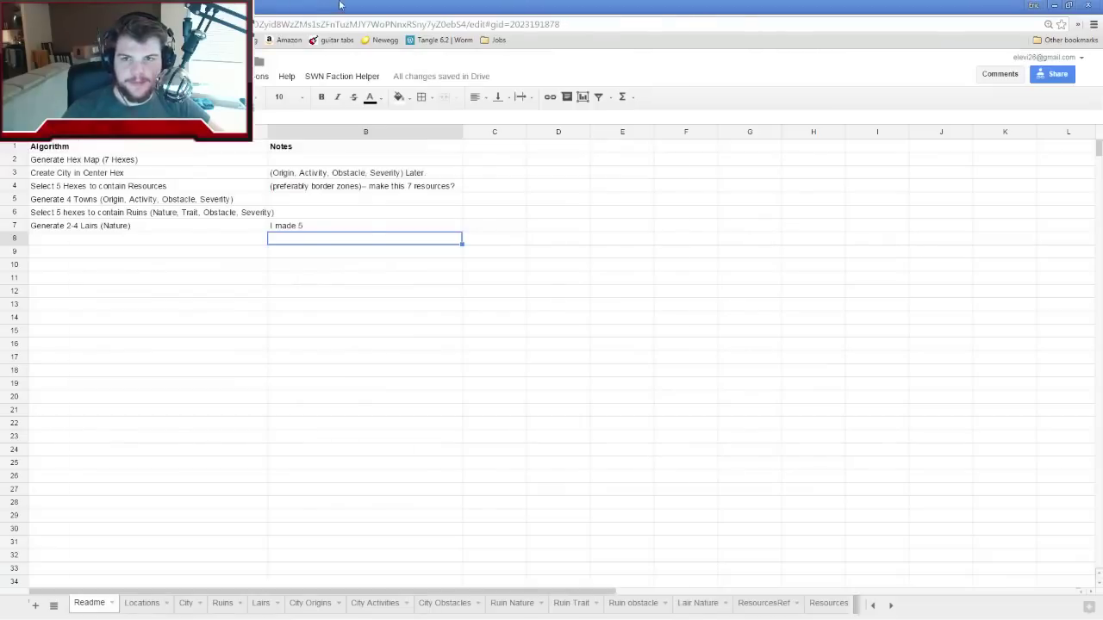
key(super+Right)
click(699, 571)
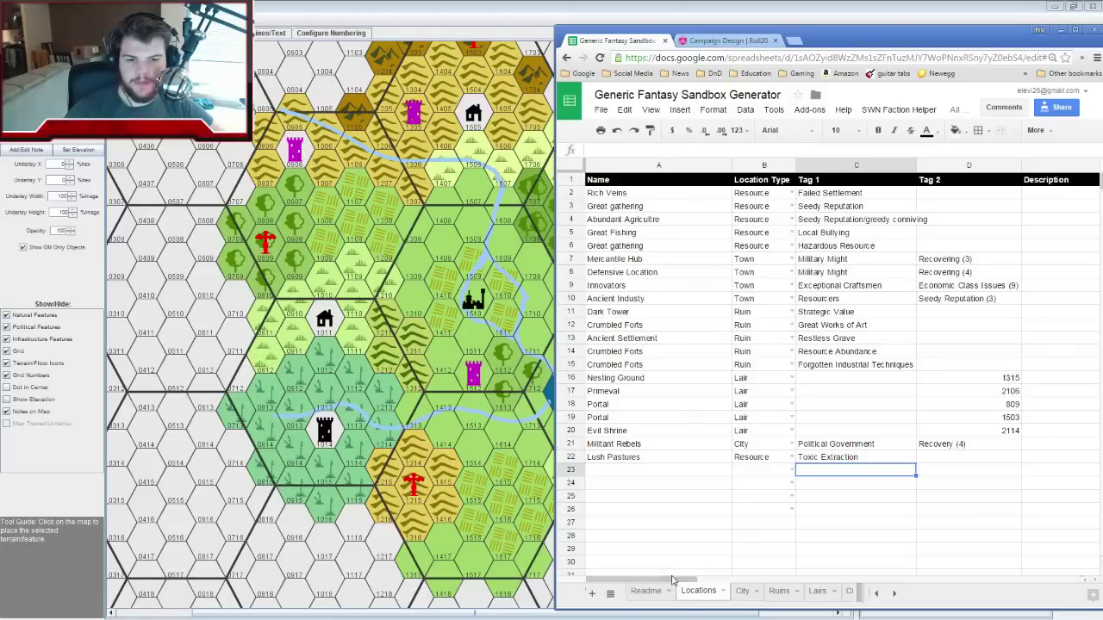
drag(679, 582, 662, 582)
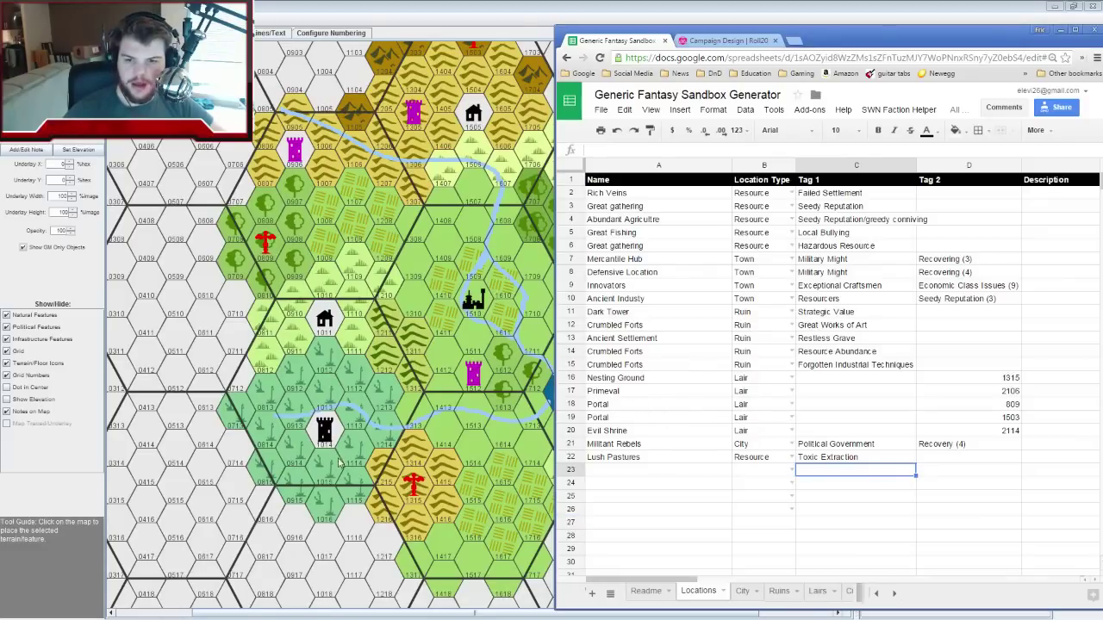
drag(678, 582, 709, 579)
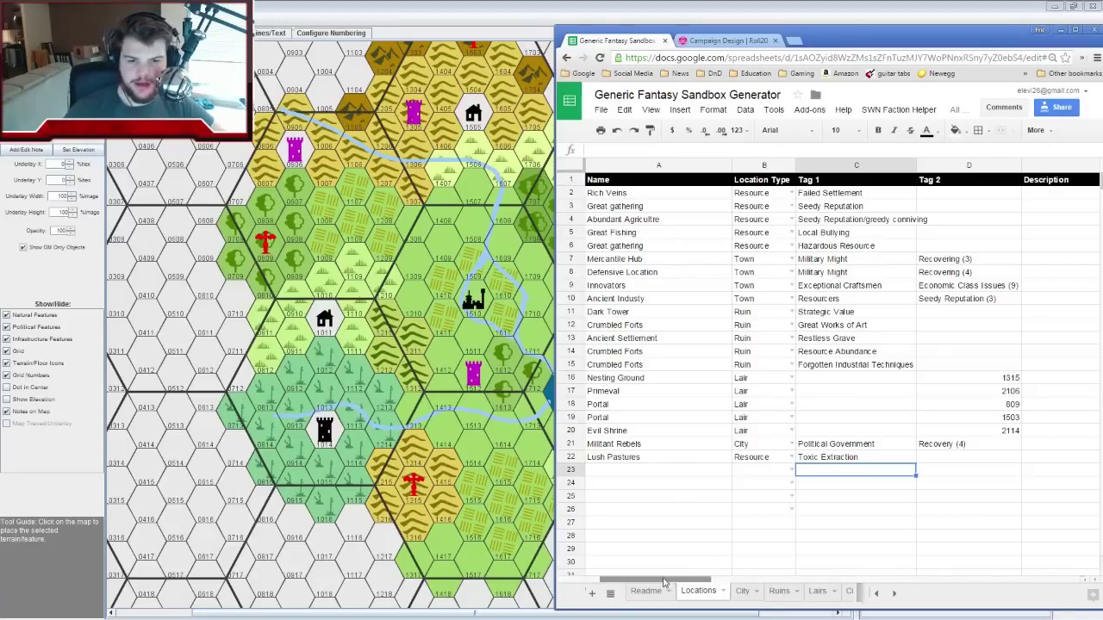
mouse_move(687, 579)
mouse_down()
mouse_move(648, 584)
mouse_move(741, 583)
mouse_move(676, 575)
mouse_up()
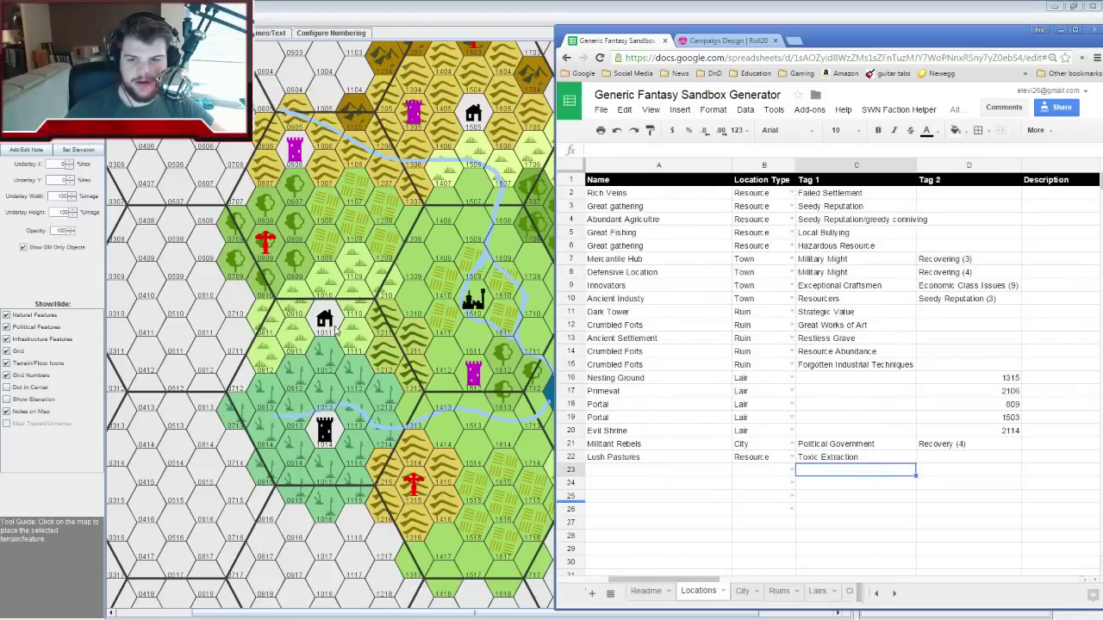
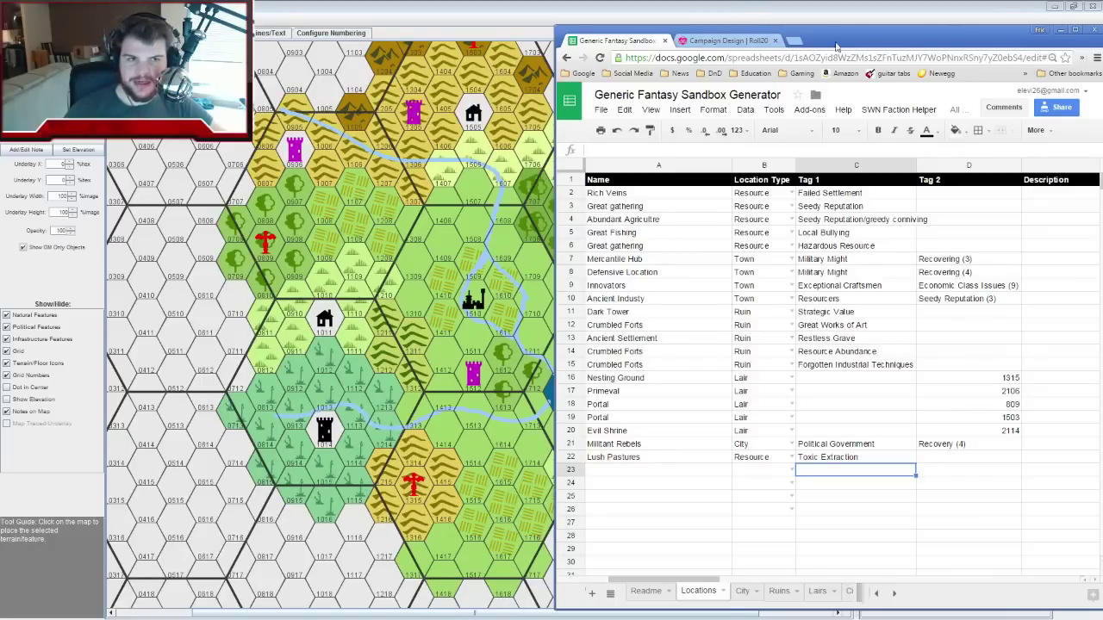
Move the spreadsheet window off the eastern hexes to compare them with the Locations list, and minimize it to return to the full map
drag(837, 48, 185, 46)
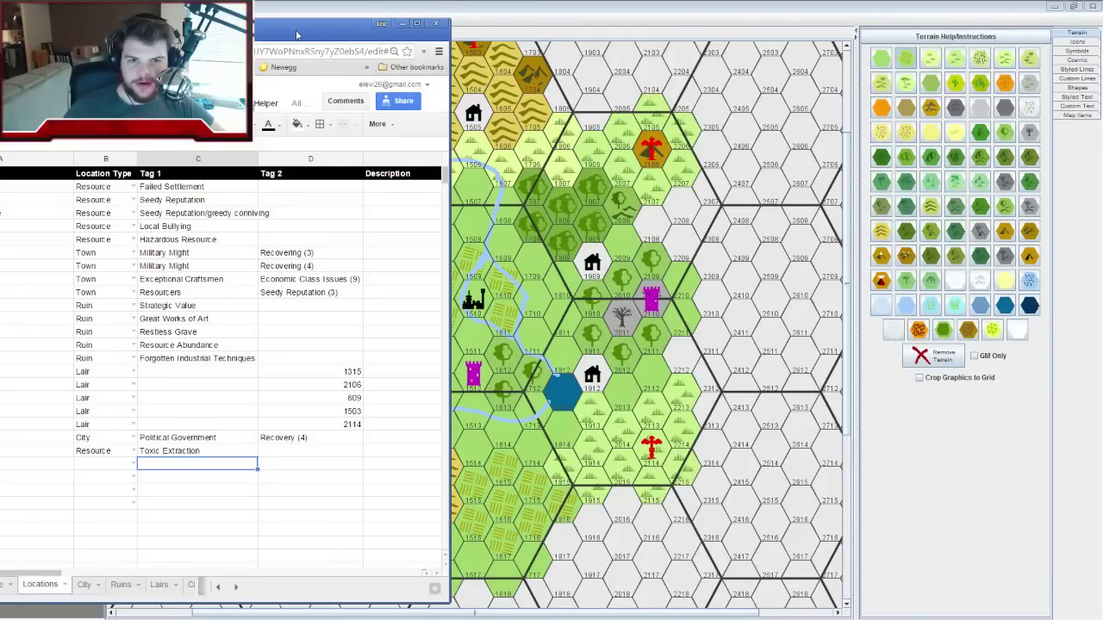
drag(297, 35, 429, 43)
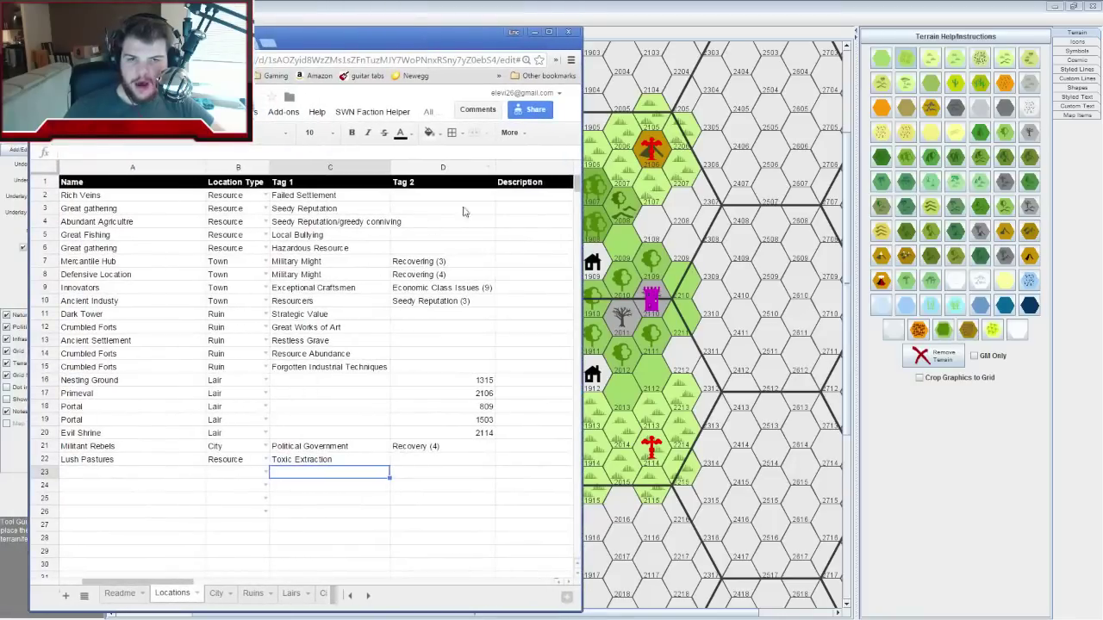
drag(457, 49, 388, 55)
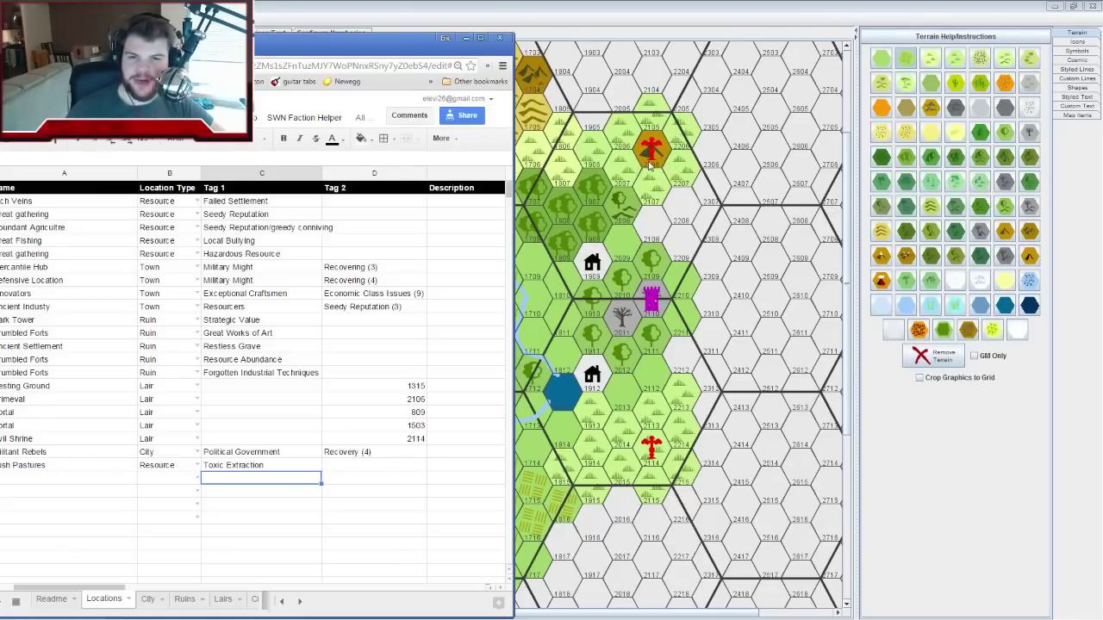
click(466, 39)
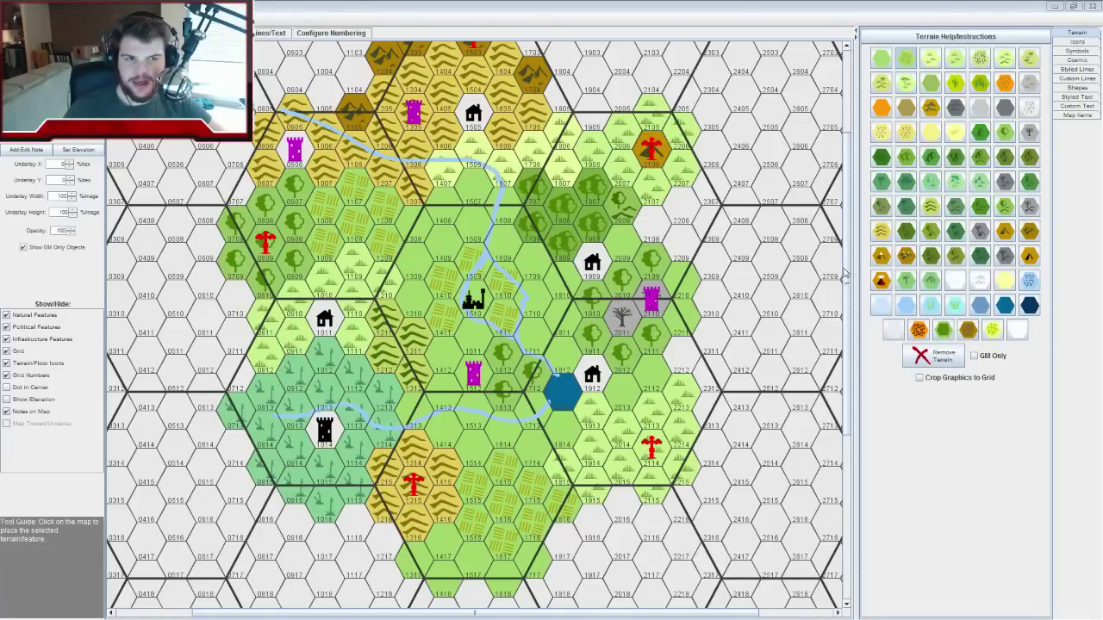
Review the whole hex map from the northern mountains to the southern farmland, examining the city, towns, ruins, lairs and rivers
drag(851, 274, 854, 247)
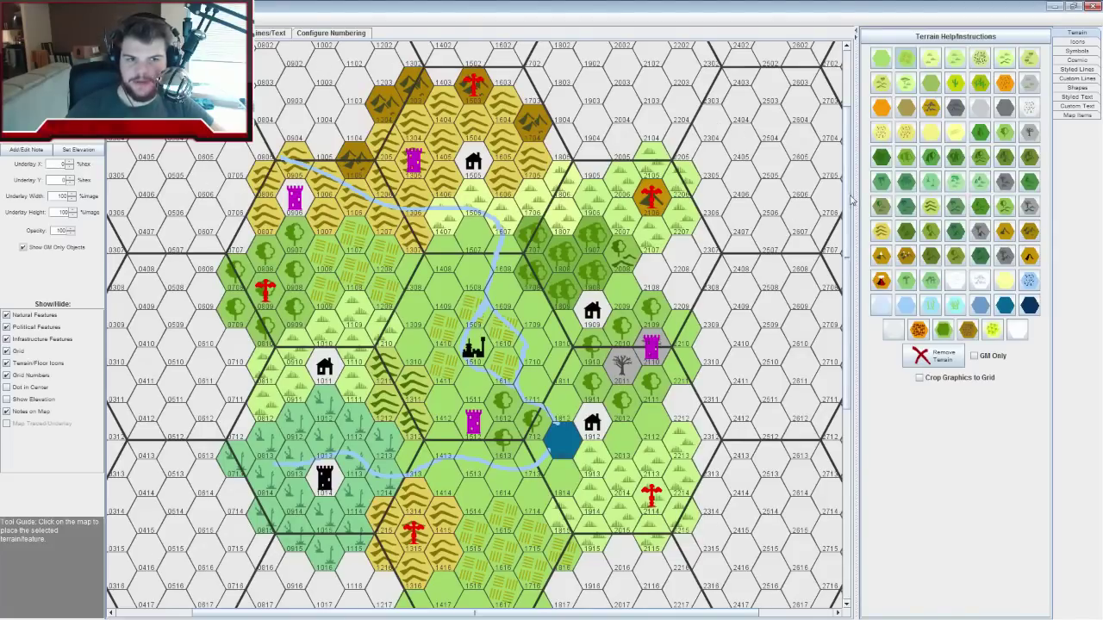
scroll(851, 200, up, 3)
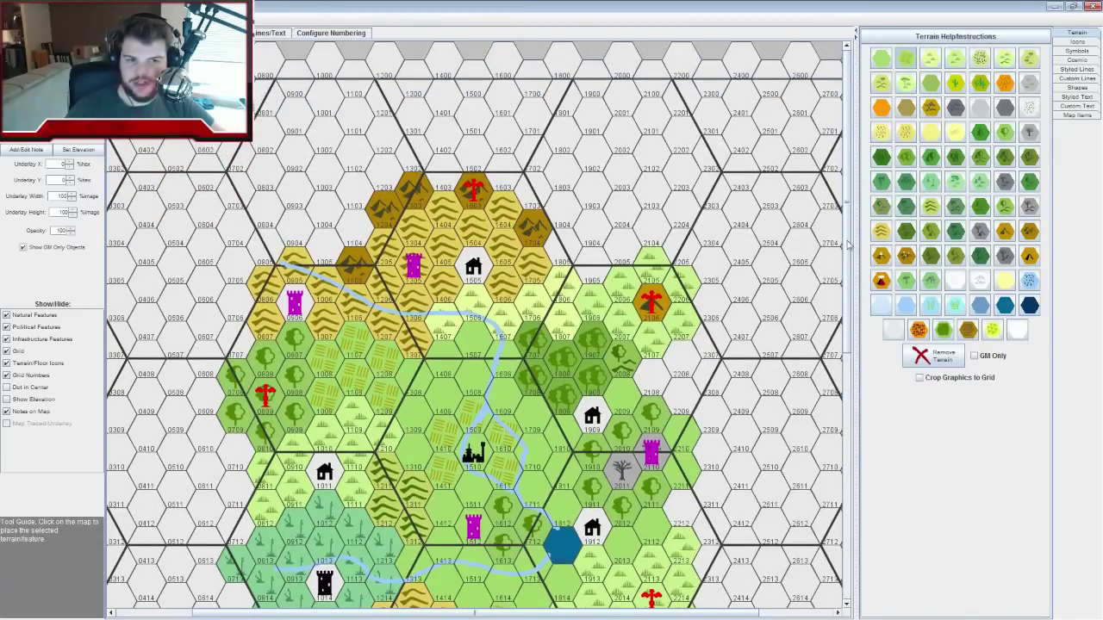
scroll(848, 245, down, 1)
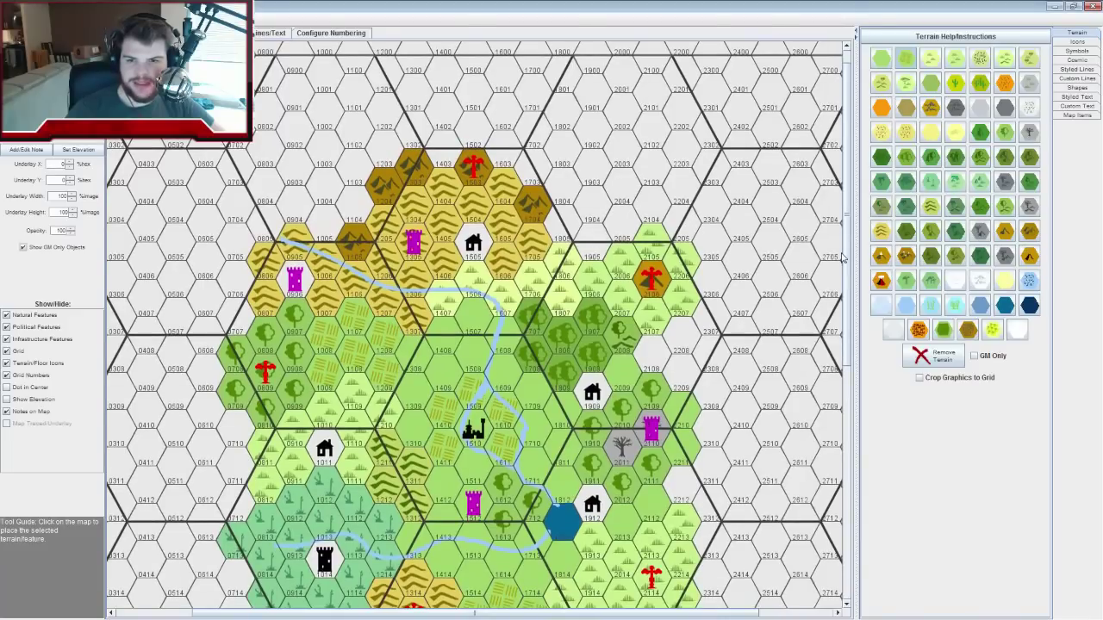
scroll(842, 257, down, 2)
scroll(834, 278, up, 2)
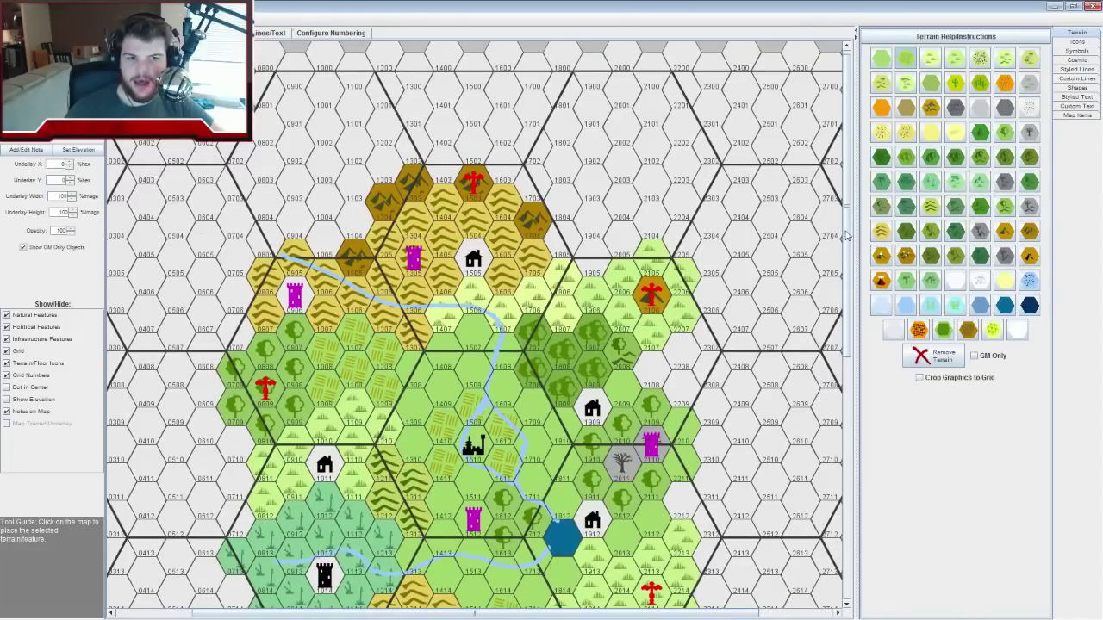
scroll(849, 260, down, 2)
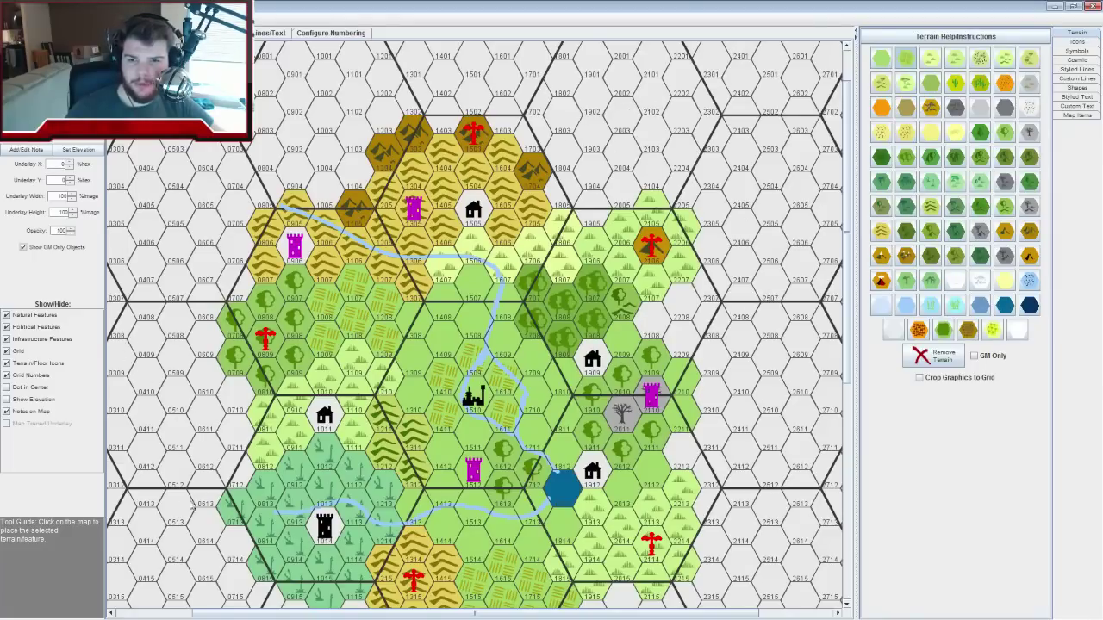
drag(853, 283, 851, 353)
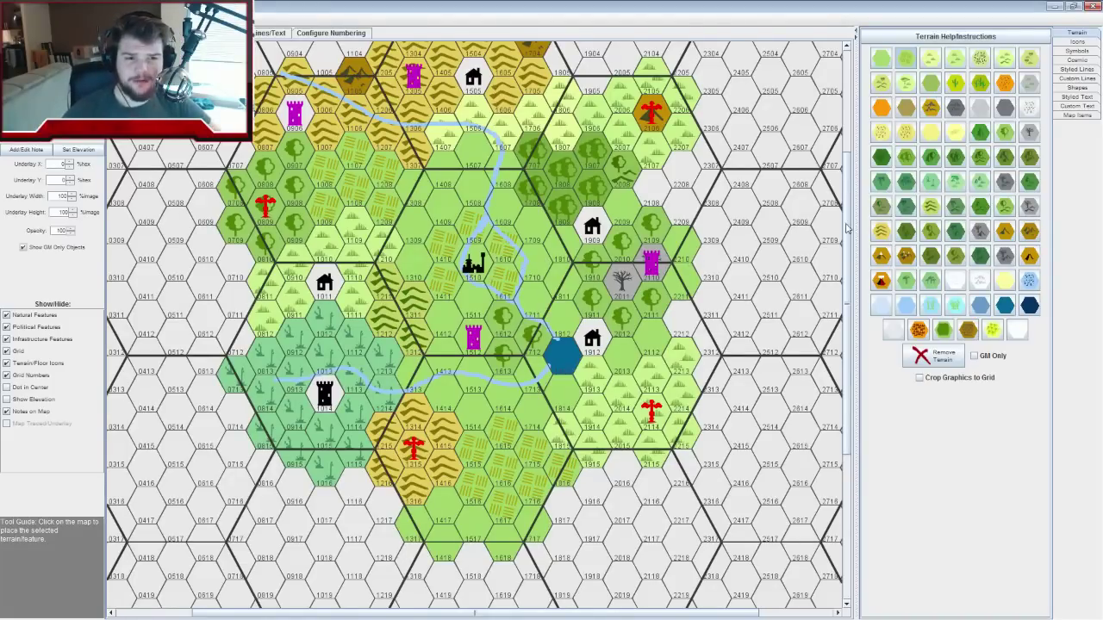
drag(848, 229, 849, 220)
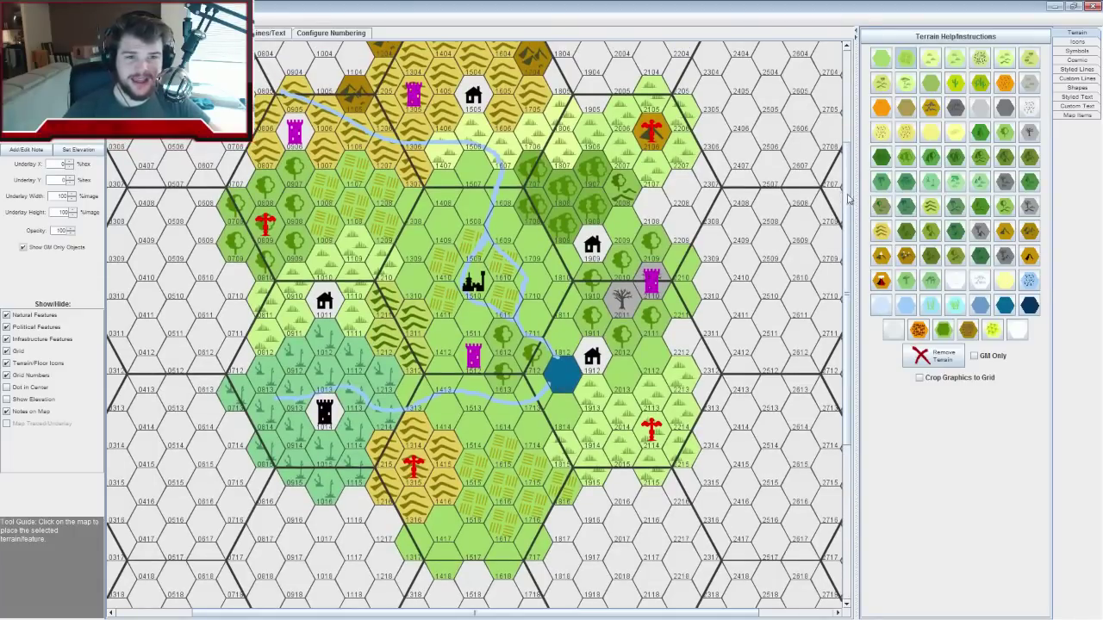
drag(852, 202, 852, 169)
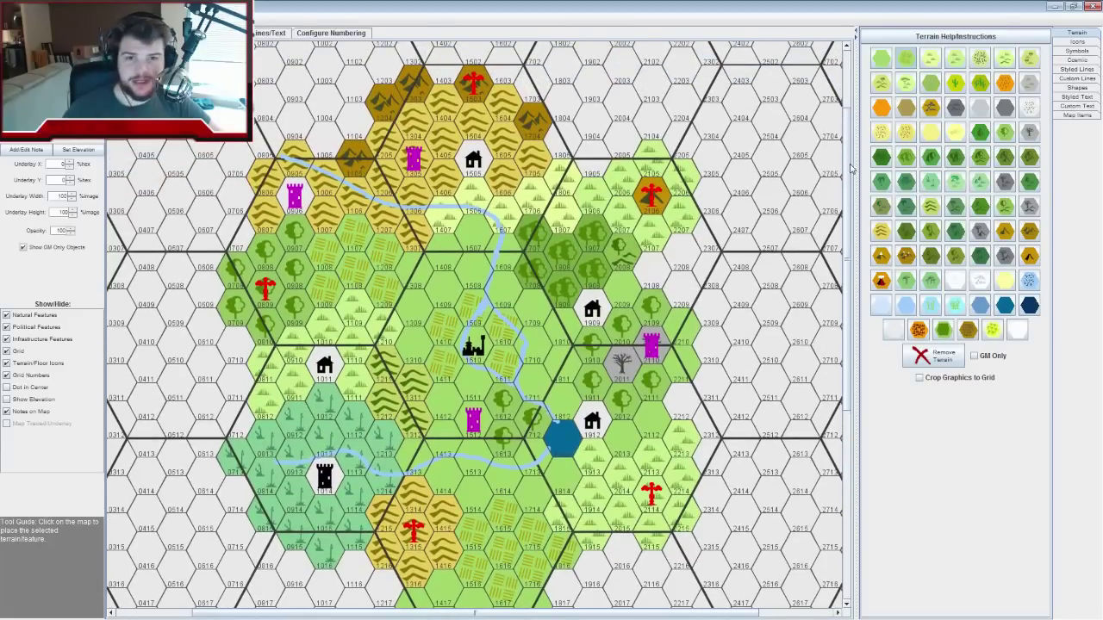
drag(851, 169, 843, 197)
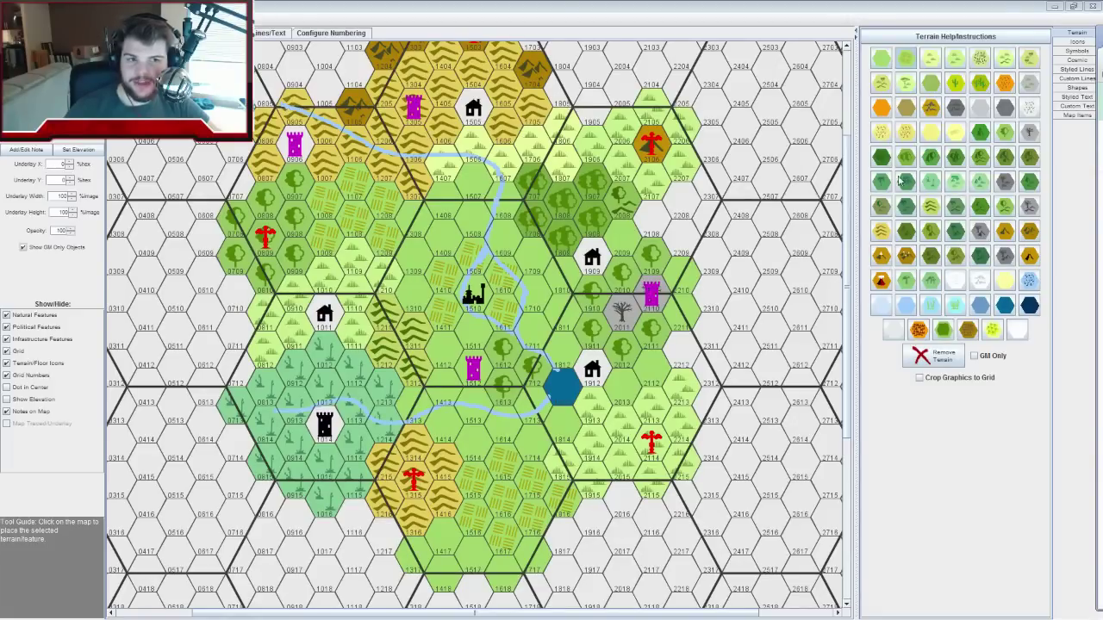
scroll(426, 108, up, 3)
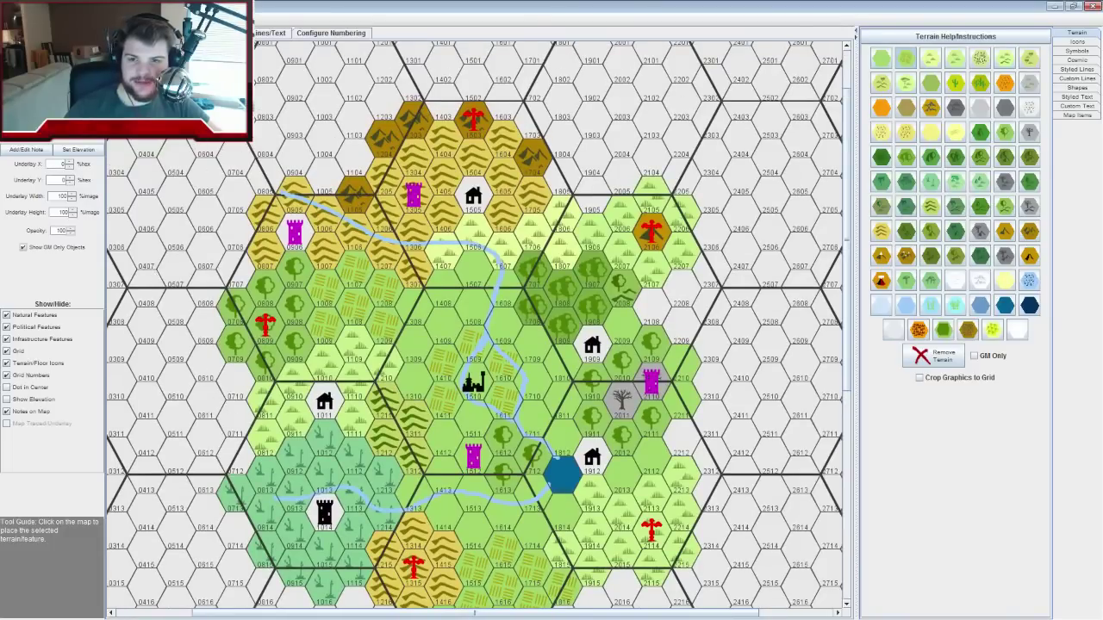
drag(848, 228, 844, 262)
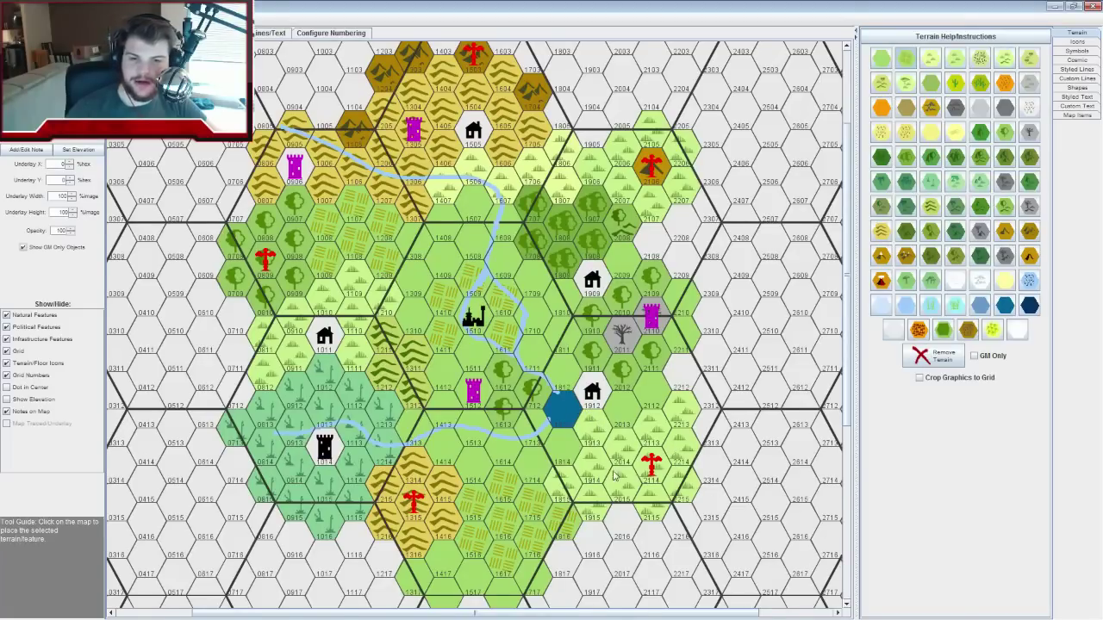
scroll(619, 475, down, 1)
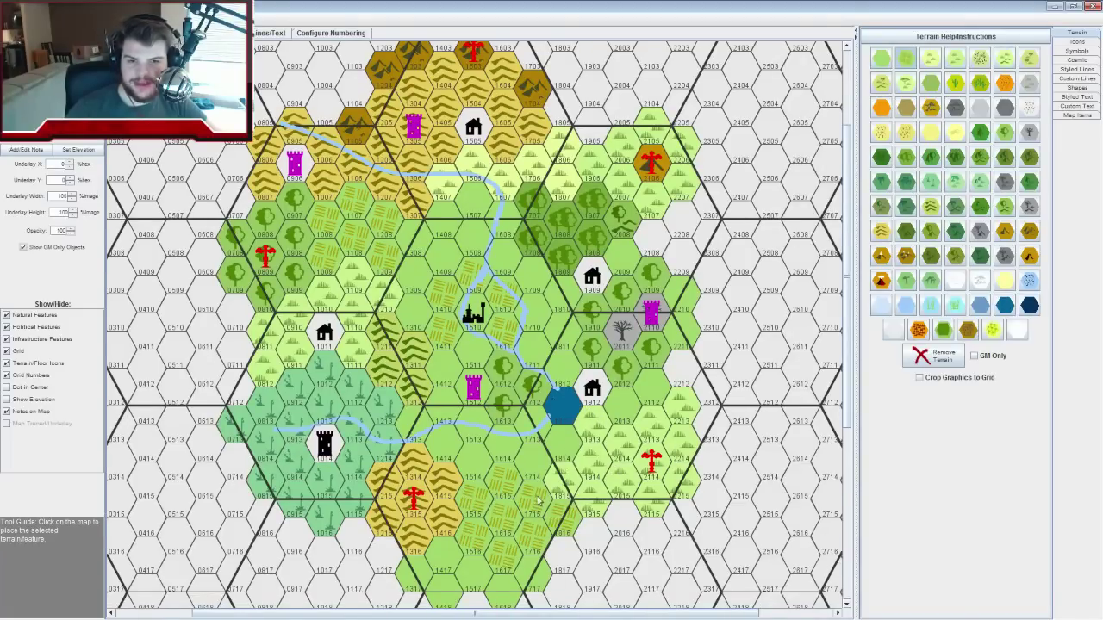